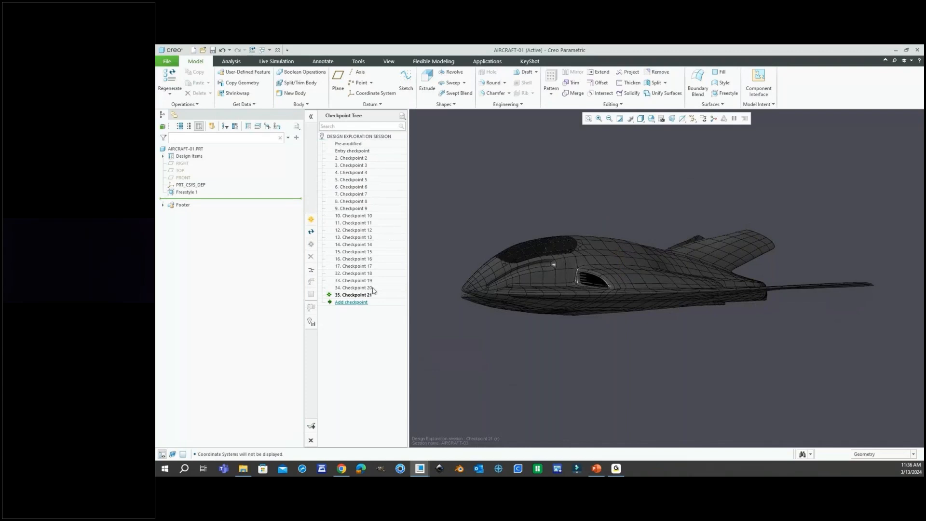
Step: Activate Checkpoint 10 of the design exploration session, discard the unsaved modifications, and inspect the earlier aircraft shape
scroll(505, 256, up, 5)
middle_drag(522, 257, 531, 260)
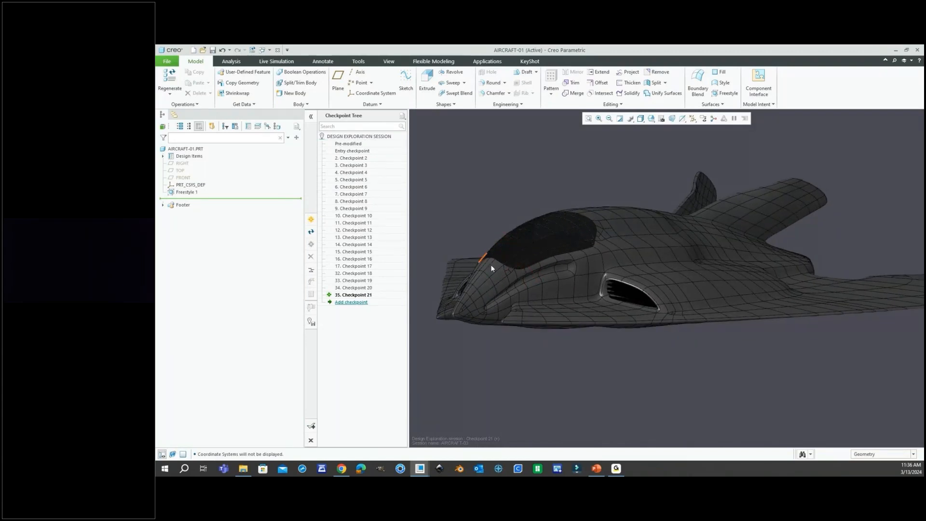
scroll(547, 304, down, 2)
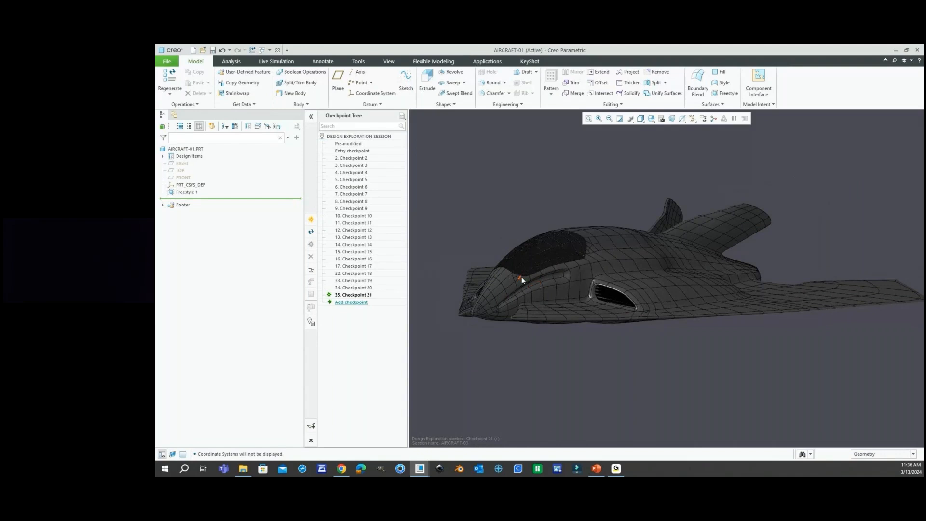
scroll(521, 280, up, 2)
mouse_move(523, 276)
middle_down()
mouse_move(538, 274)
mouse_move(530, 276)
middle_up()
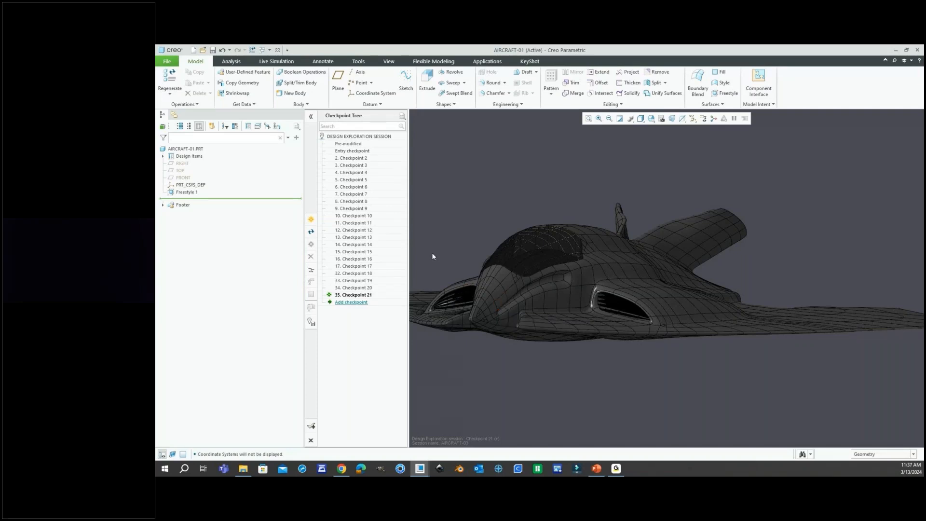
right_click(358, 218)
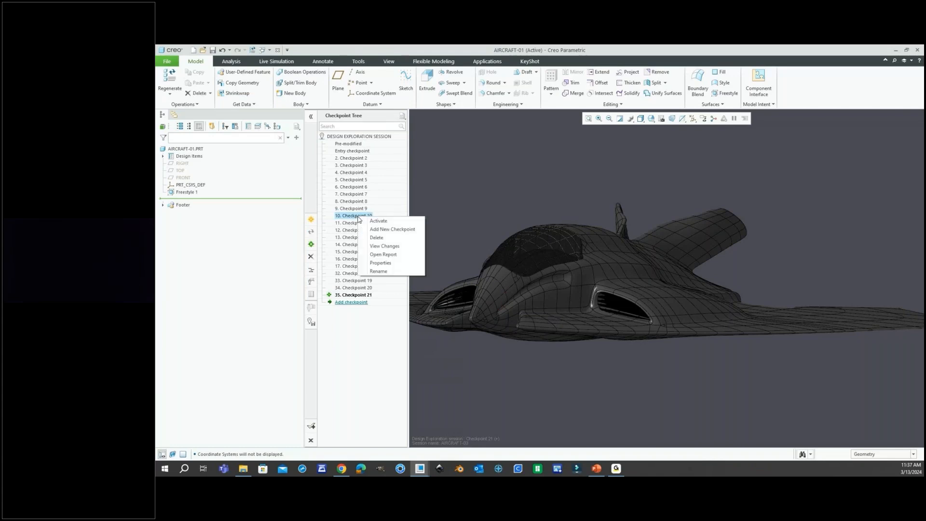
click(377, 221)
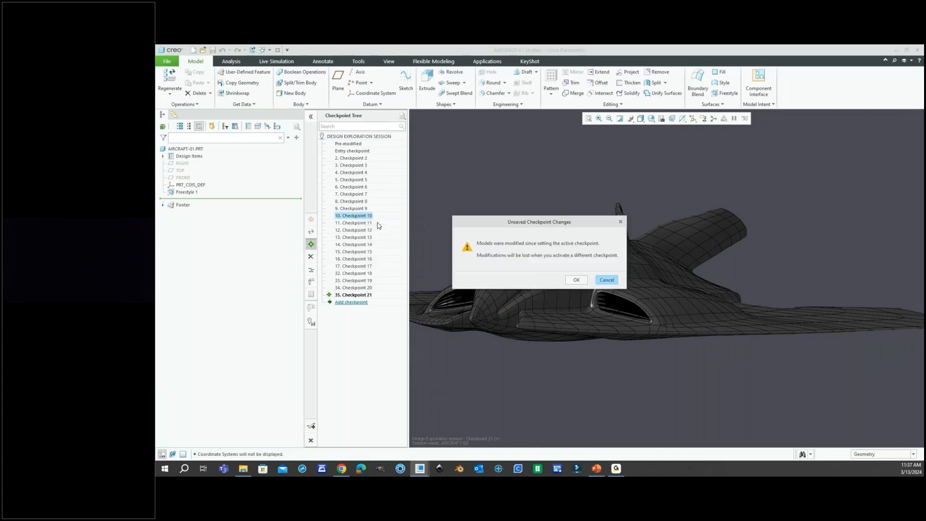
click(574, 280)
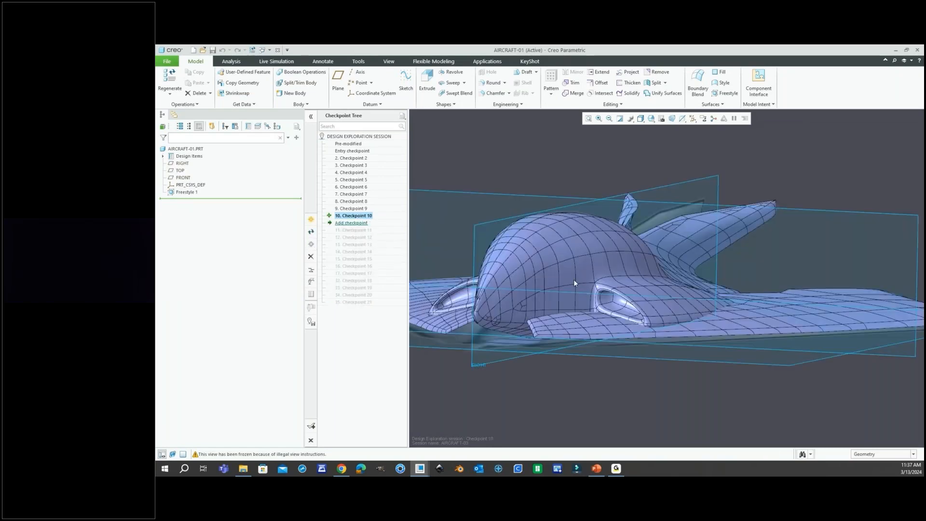
middle_drag(574, 281, 523, 283)
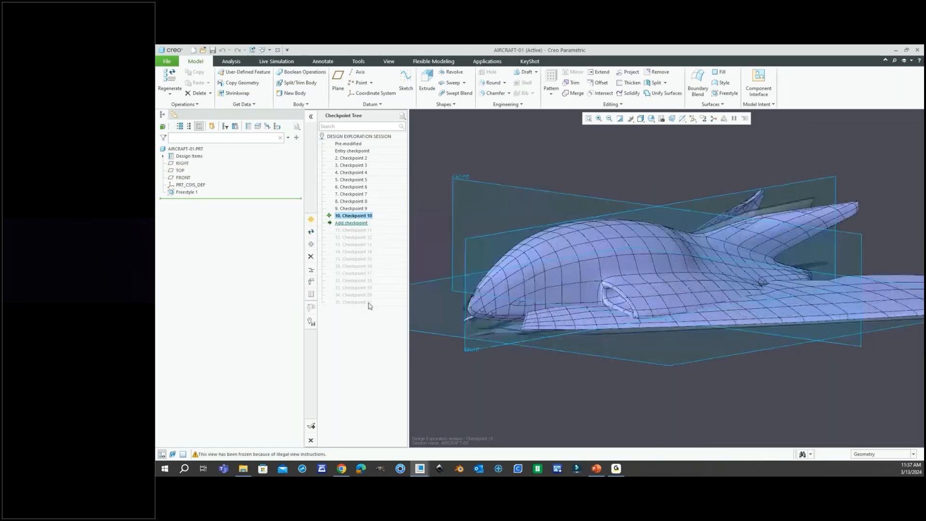
Step: Activate Checkpoint 21 to restore the most recent version of the aircraft design
click(357, 303)
right_click(380, 303)
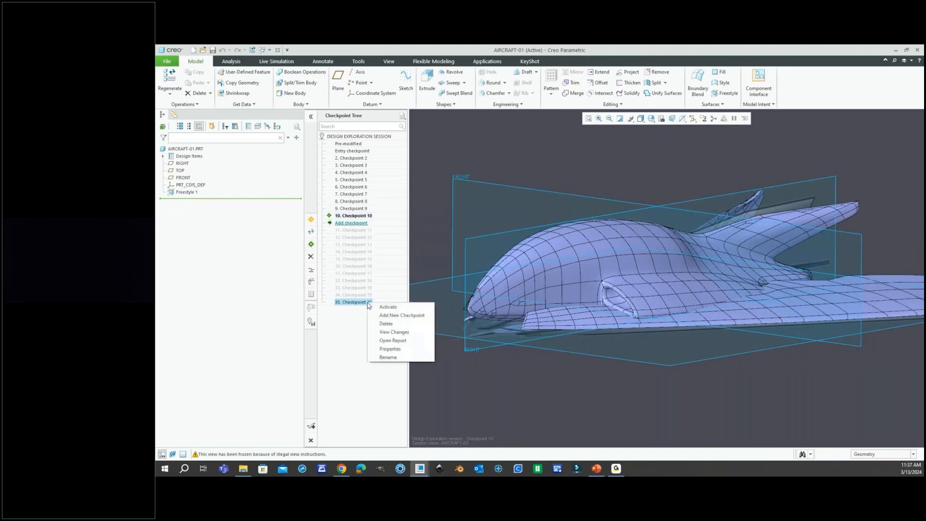
click(389, 308)
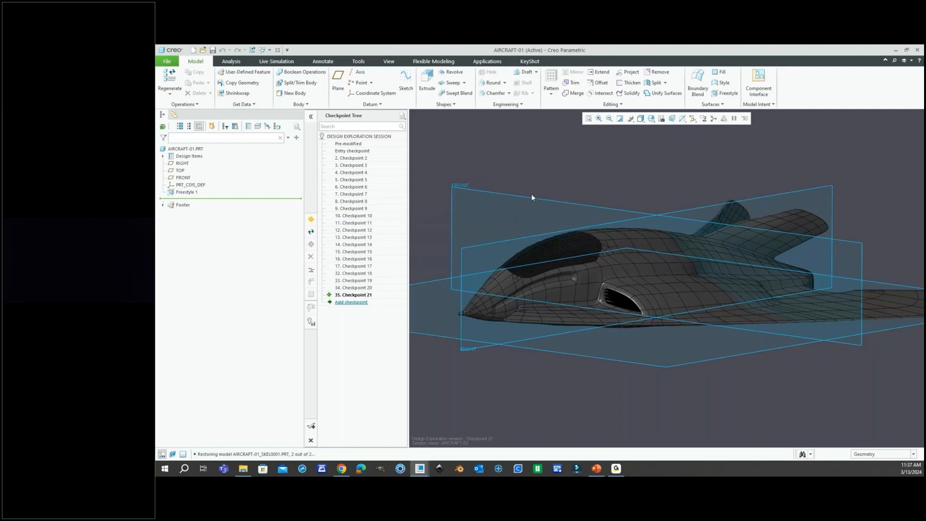
Step: Hide the FRONT, RIGHT and TOP datum planes of the aircraft part
click(530, 196)
scroll(540, 227, up, 2)
ctrl+click(516, 238)
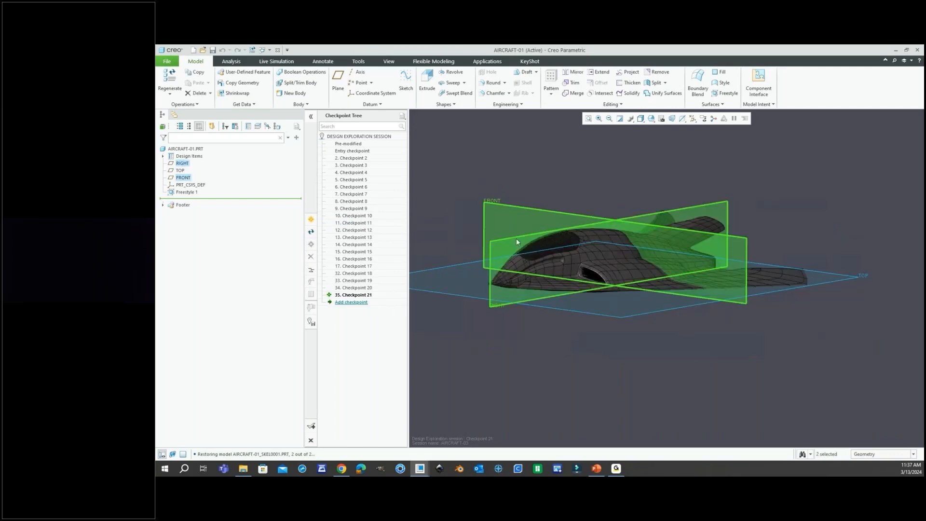
ctrl+click(461, 262)
click(477, 234)
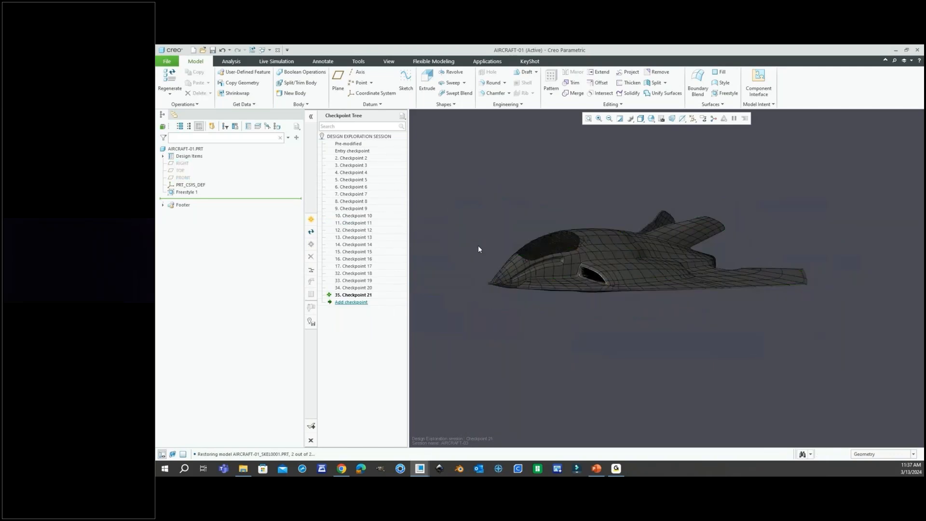
Step: Edit the definition of Freestyle 1 and review its control mesh and the available open and closed primitives
click(185, 193)
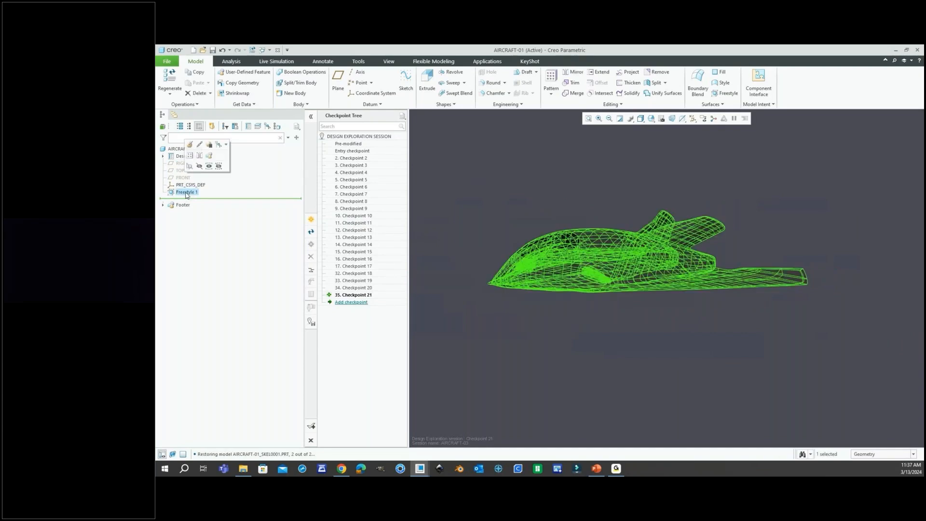
click(608, 183)
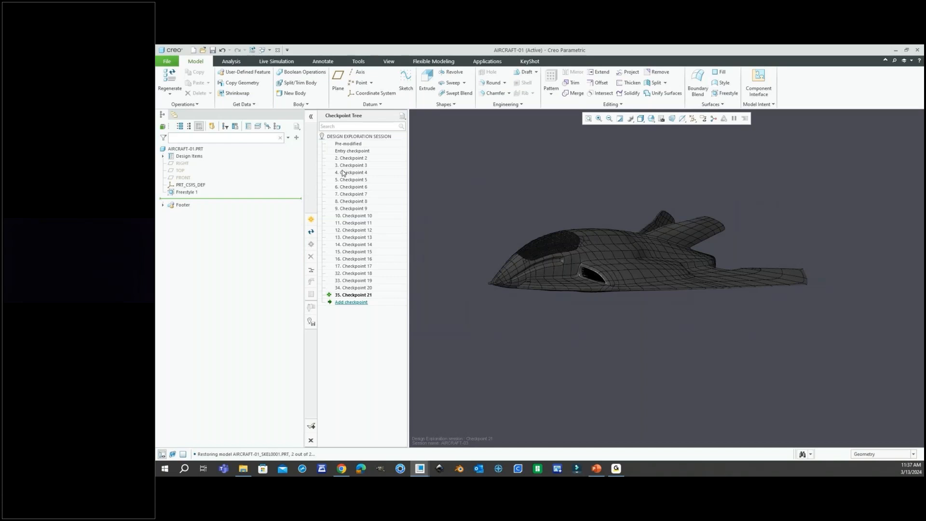
click(184, 192)
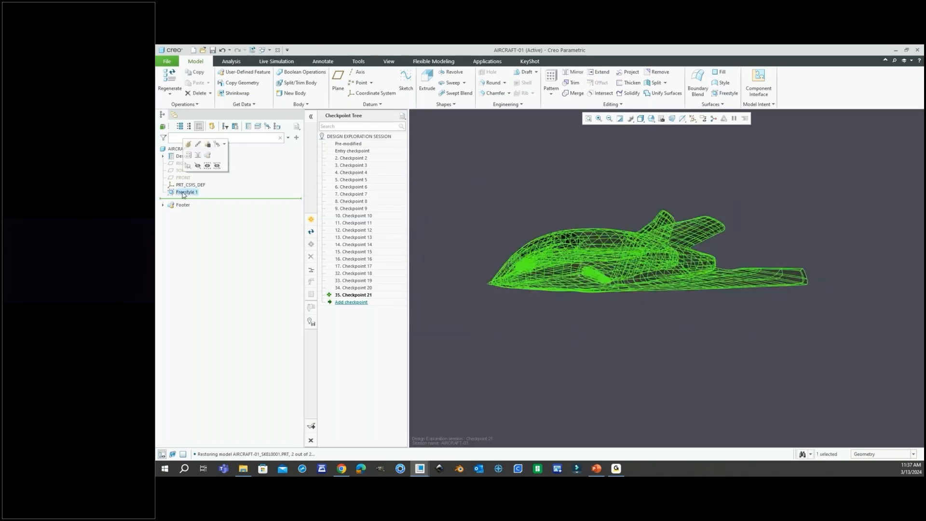
click(188, 144)
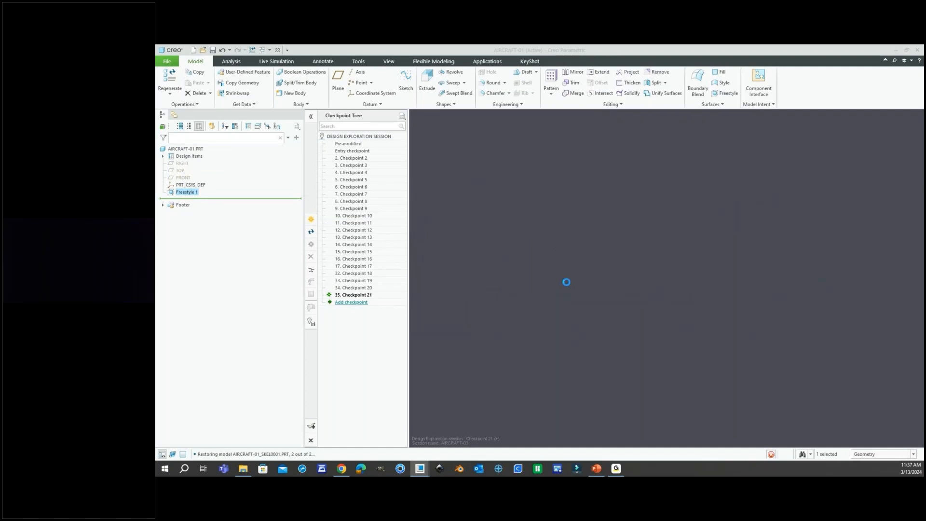
scroll(569, 248, down, 2)
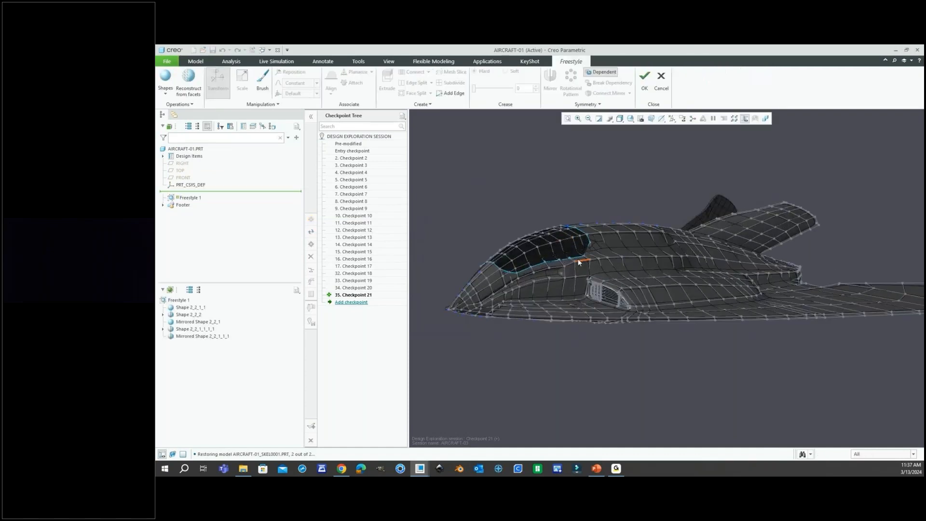
middle_drag(566, 250, 605, 262)
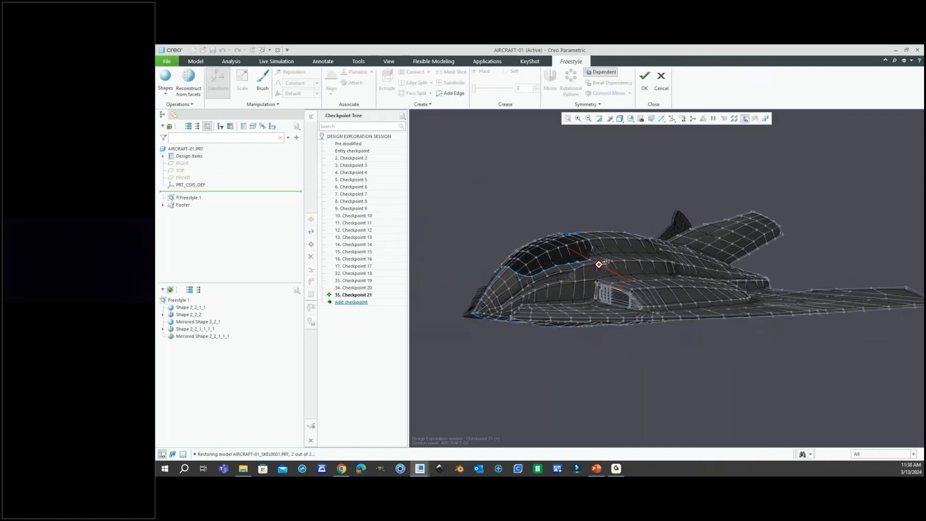
click(168, 96)
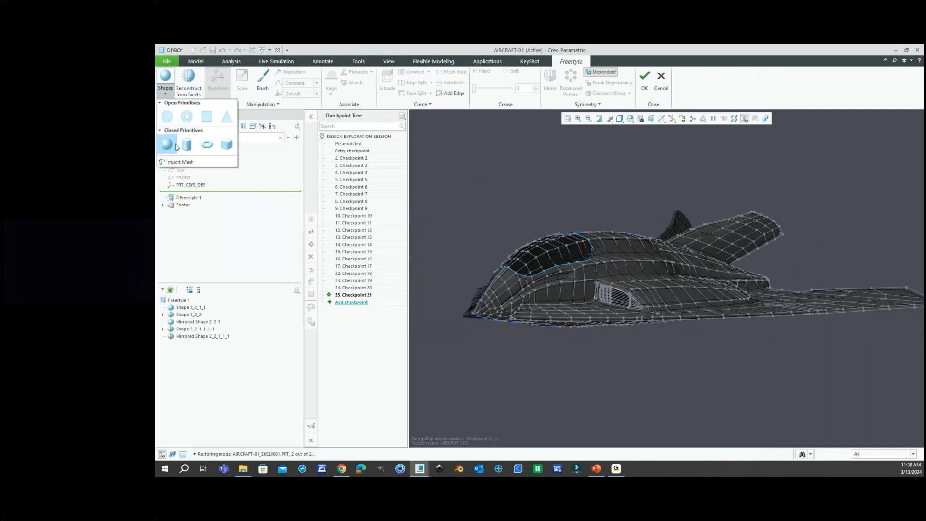
click(484, 164)
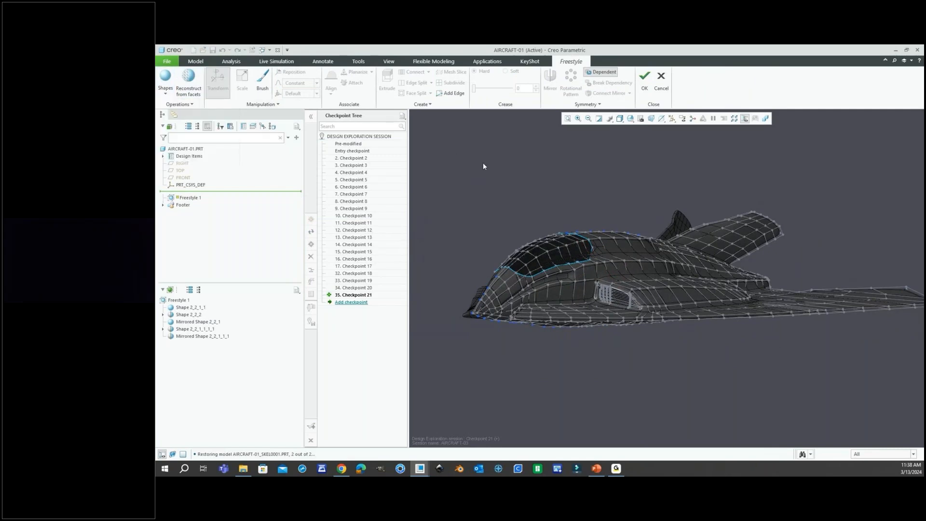
Step: Try to move a control mesh face above the side air intake, and close Freestyle without keeping any edits
scroll(623, 263, up, 5)
click(625, 258)
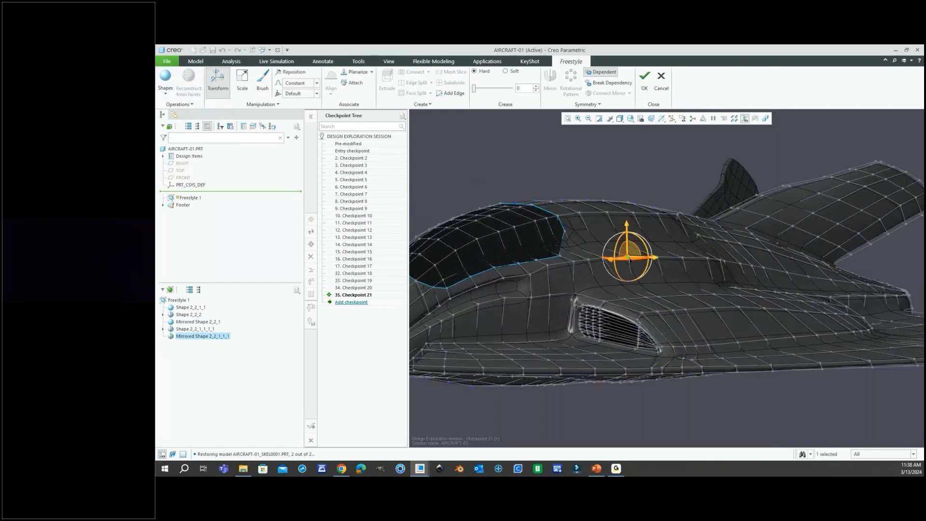
scroll(623, 263, up, 3)
scroll(599, 270, up, 3)
click(598, 247)
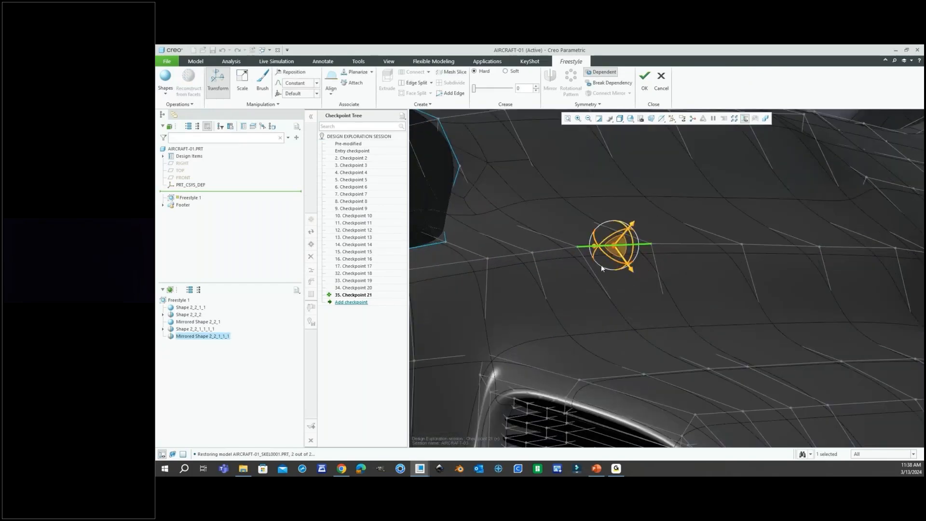
scroll(602, 270, down, 1)
middle_drag(603, 271, 650, 282)
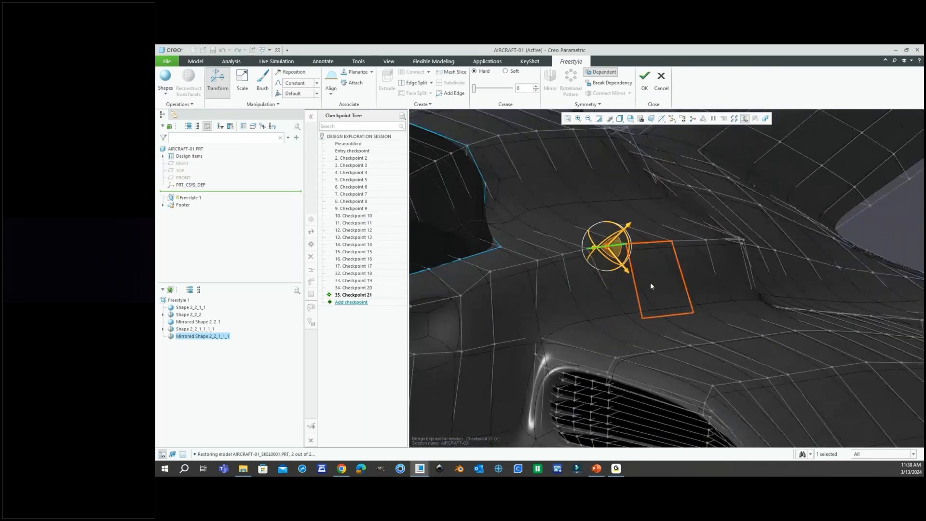
click(650, 282)
drag(628, 288, 644, 287)
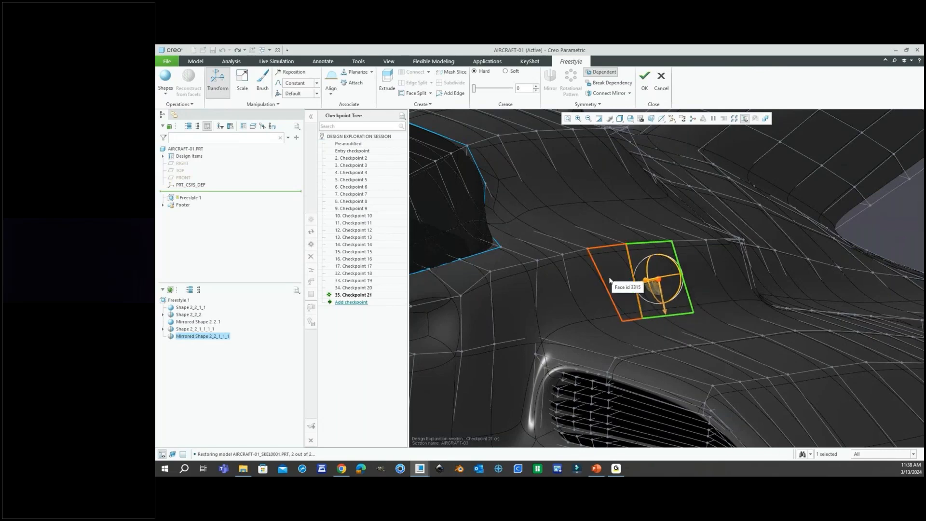
click(661, 79)
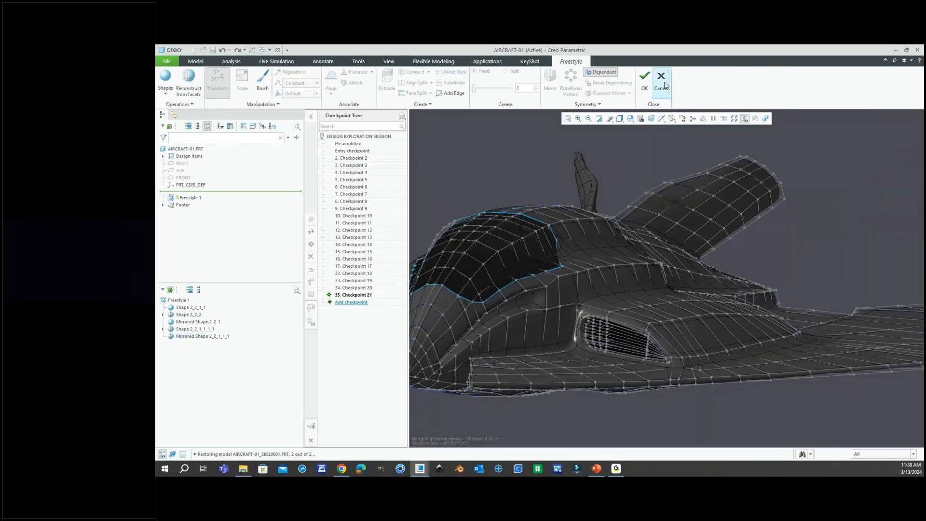
click(540, 272)
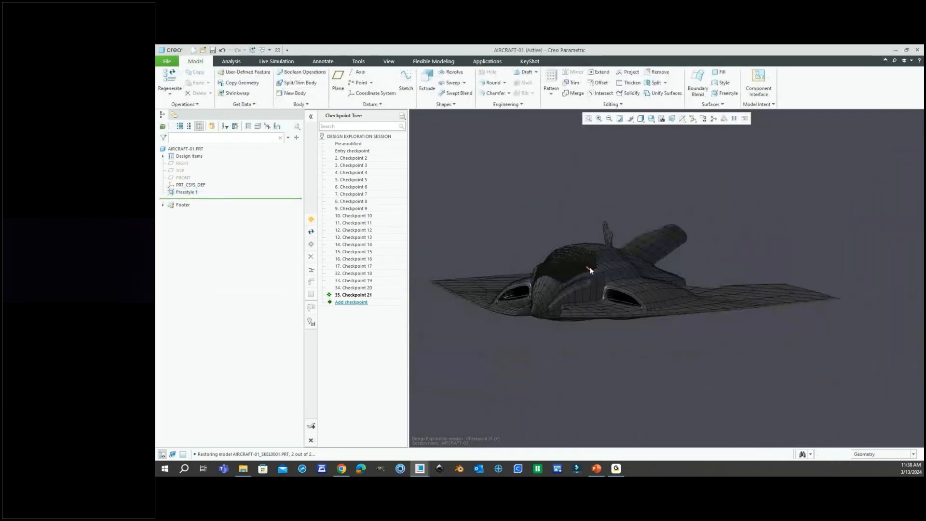
Step: Expand the Footer group in the model tree to examine its published geometry
middle_drag(590, 267, 574, 279)
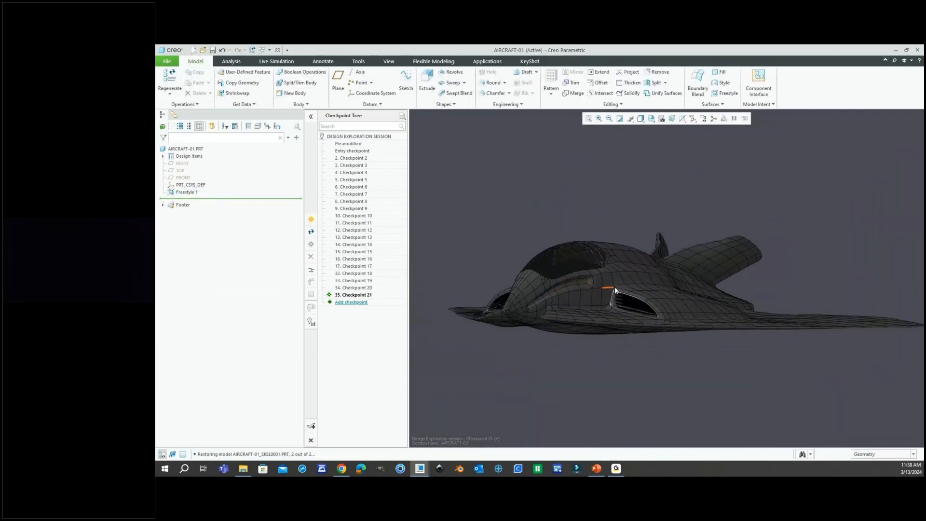
mouse_move(632, 267)
middle_down()
mouse_move(622, 268)
mouse_move(632, 269)
mouse_move(626, 277)
middle_up()
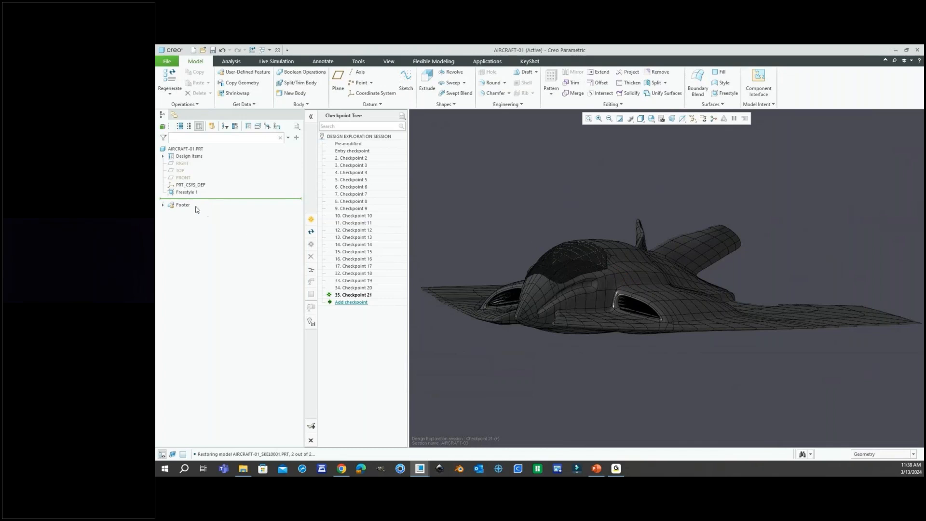
click(163, 205)
Step: Try a new Publish Geometry feature with the selection filter set to Quilt, and cancel it
click(763, 104)
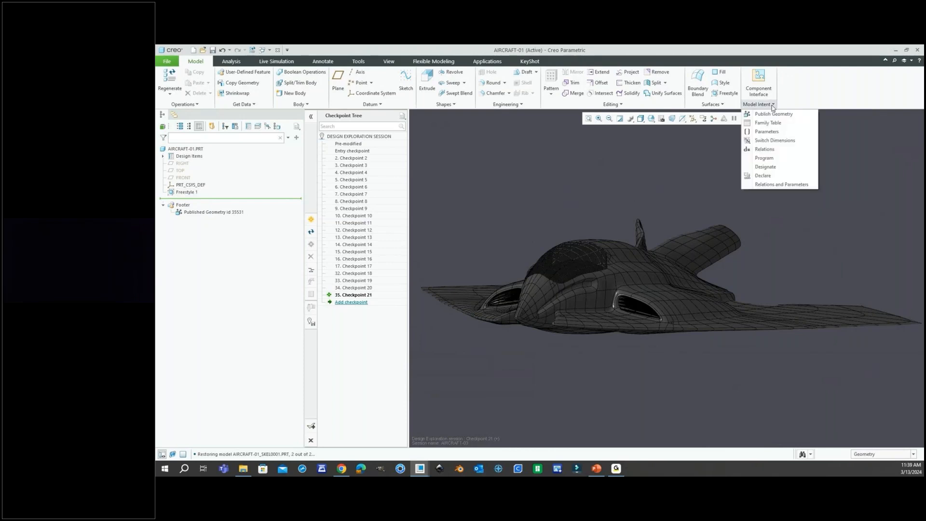
click(775, 113)
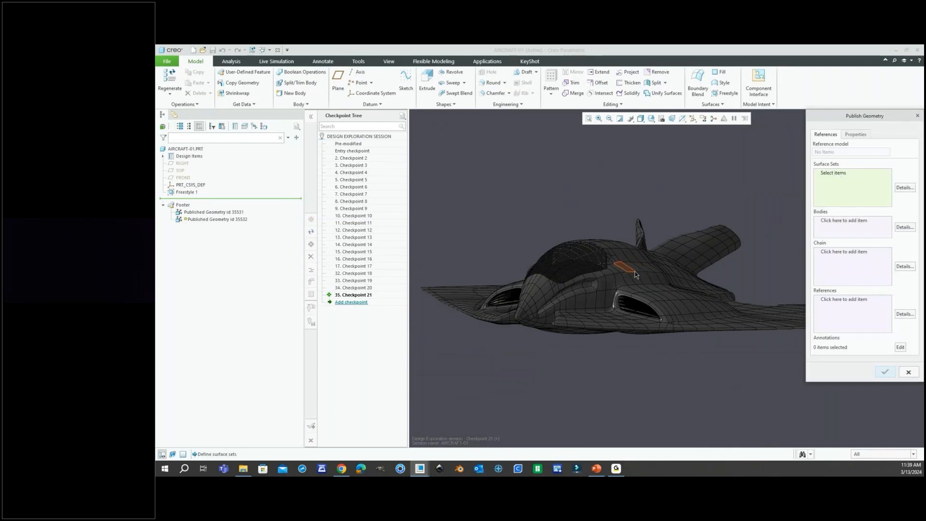
click(878, 454)
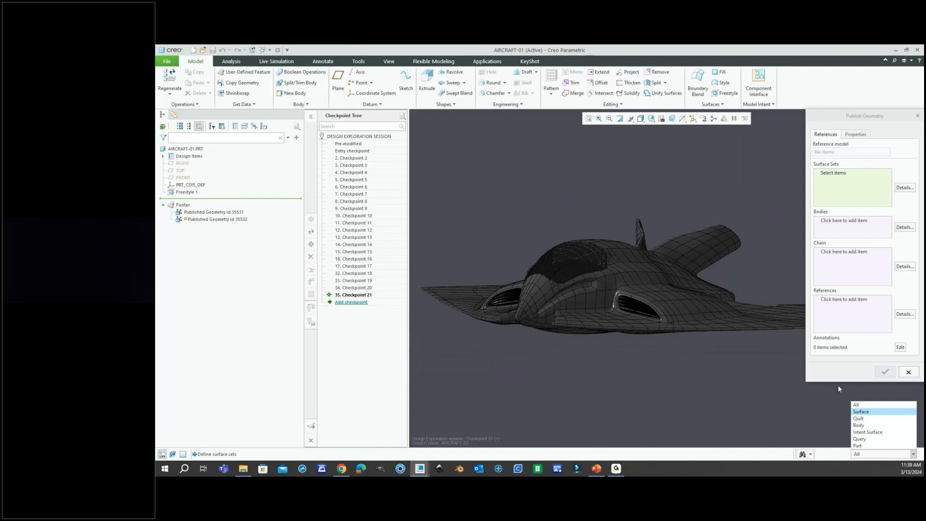
click(858, 419)
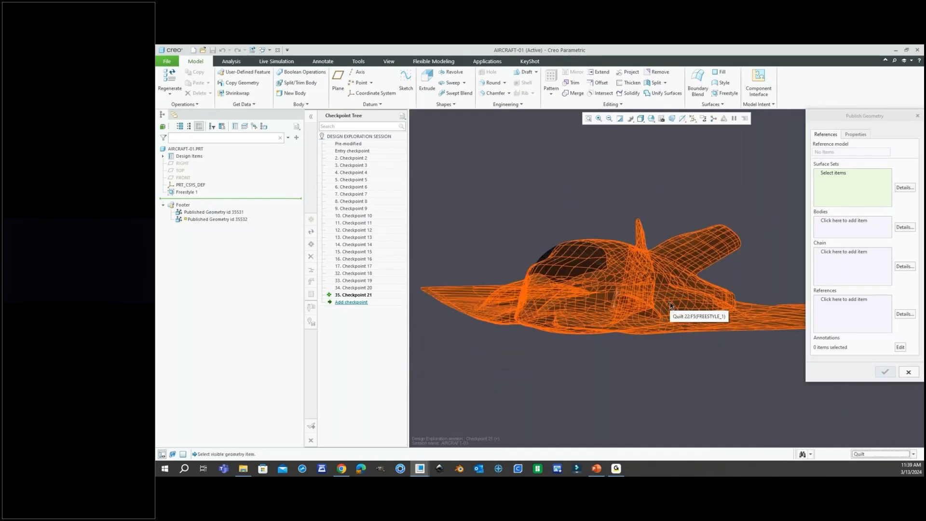
click(915, 372)
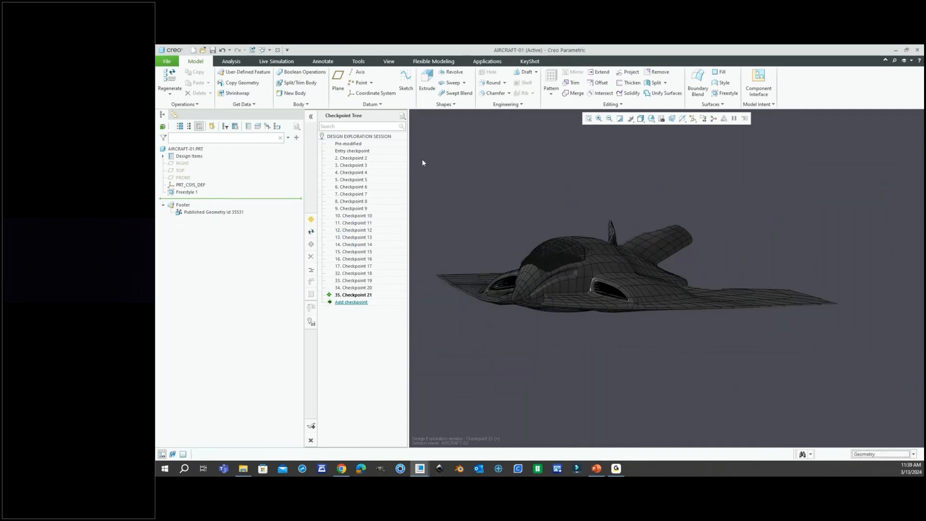
Step: Switch to the AIRCRAFT-01.ASM assembly and hide the ASM_FRONT, ASM_TOP, ASM_RIGHT and REAR-TRIM datum planes
click(262, 50)
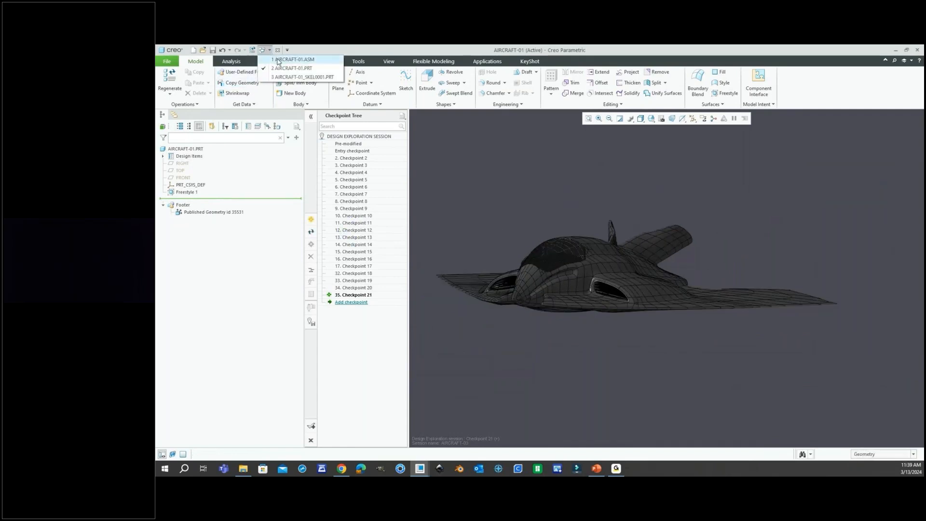
click(293, 60)
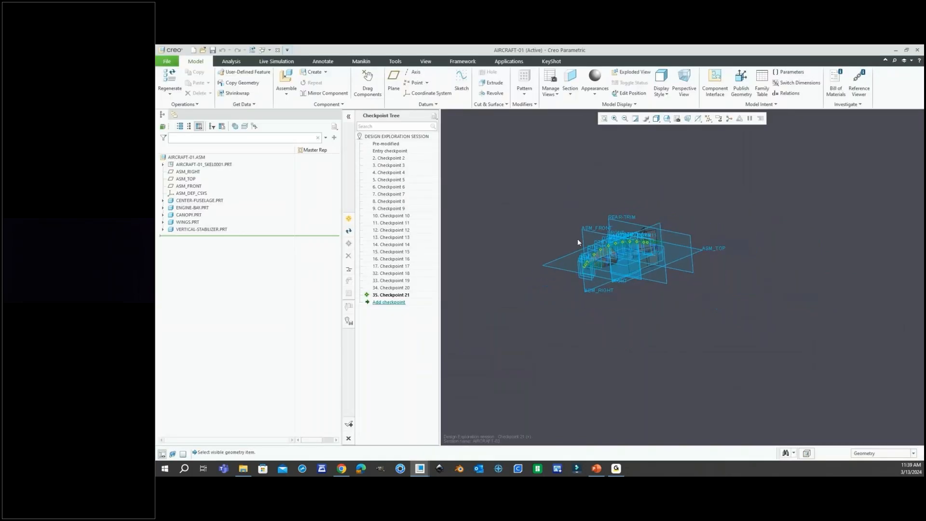
scroll(611, 243, down, 1)
middle_drag(655, 247, 644, 244)
click(621, 220)
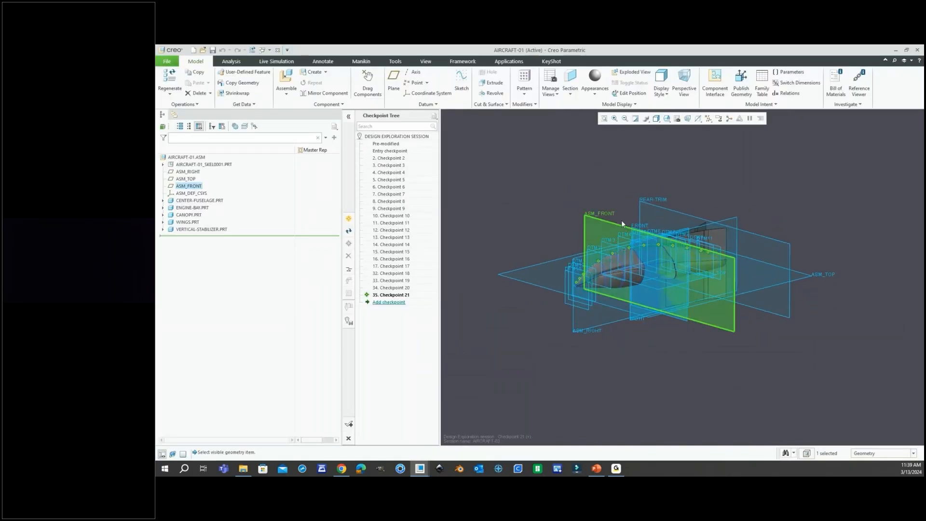
ctrl+click(659, 211)
ctrl+click(534, 262)
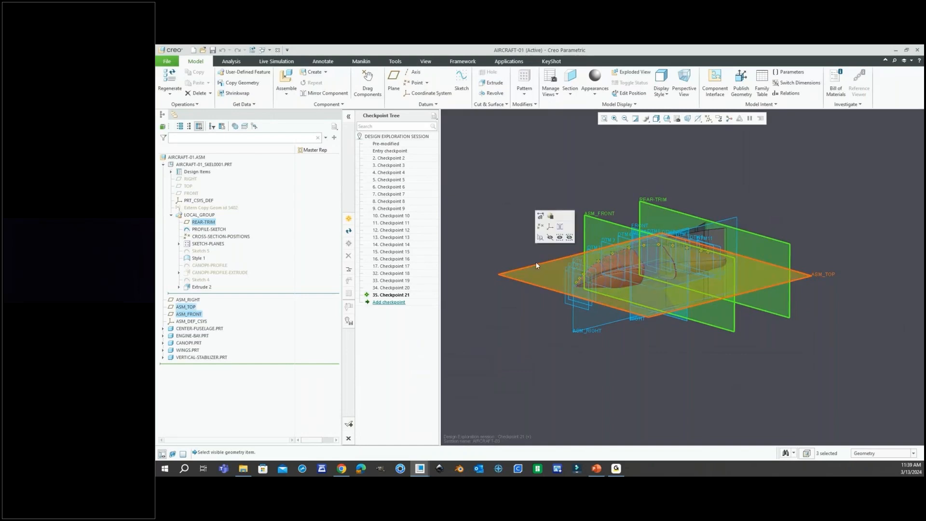
click(549, 238)
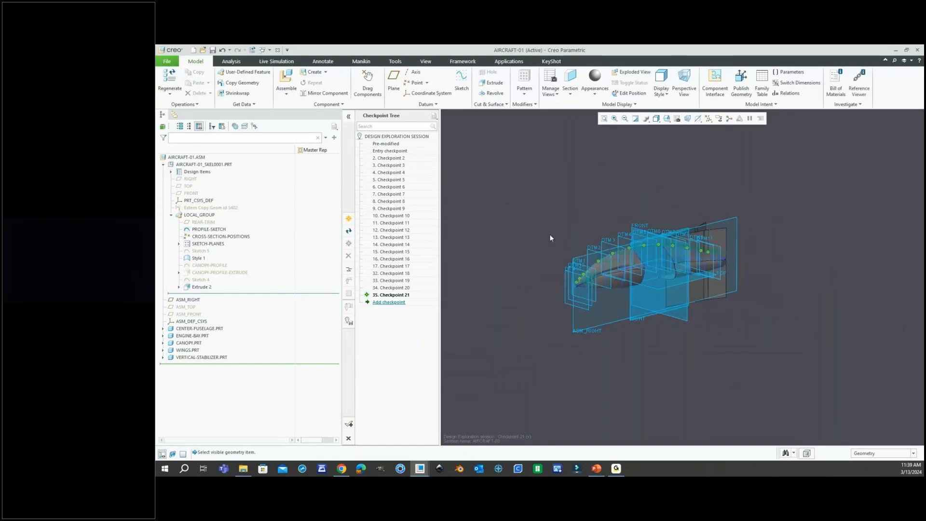
click(590, 326)
click(615, 303)
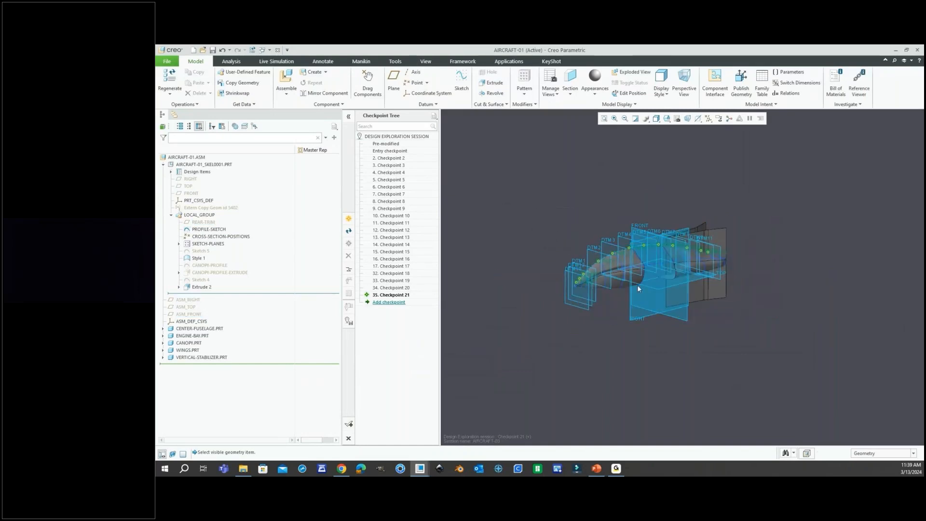
Step: Hide the RIGHT and FRONT datum planes of both VERTICAL-STABILIZER.PRT and WINGS.PRT
scroll(636, 289, up, 4)
click(630, 327)
scroll(630, 328, up, 2)
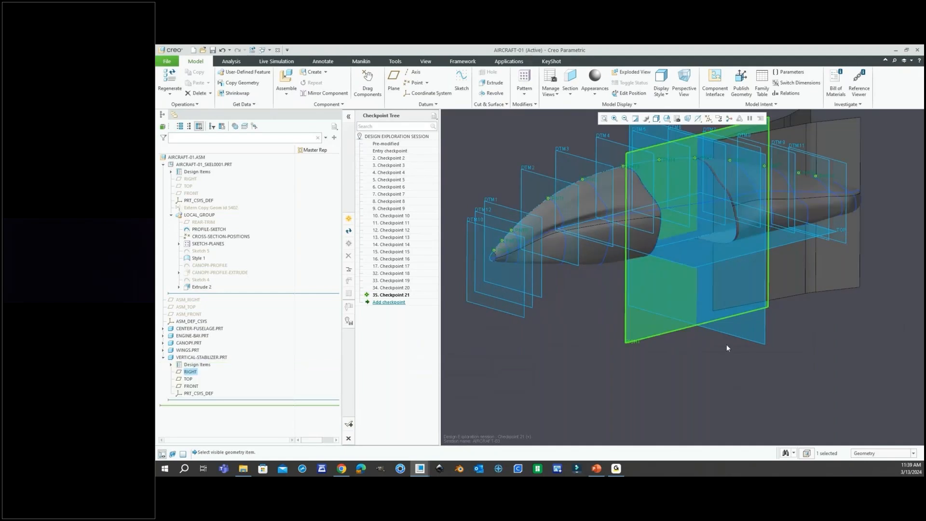
ctrl+click(759, 343)
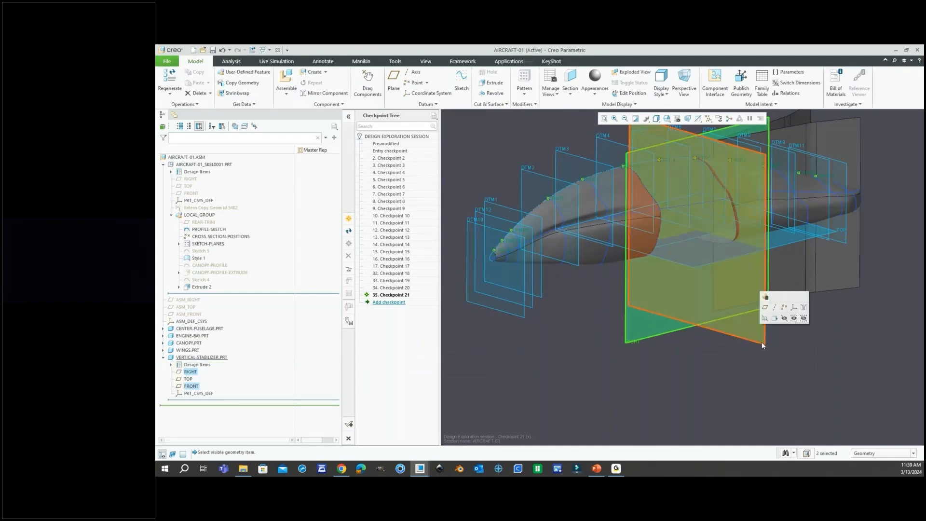
click(785, 316)
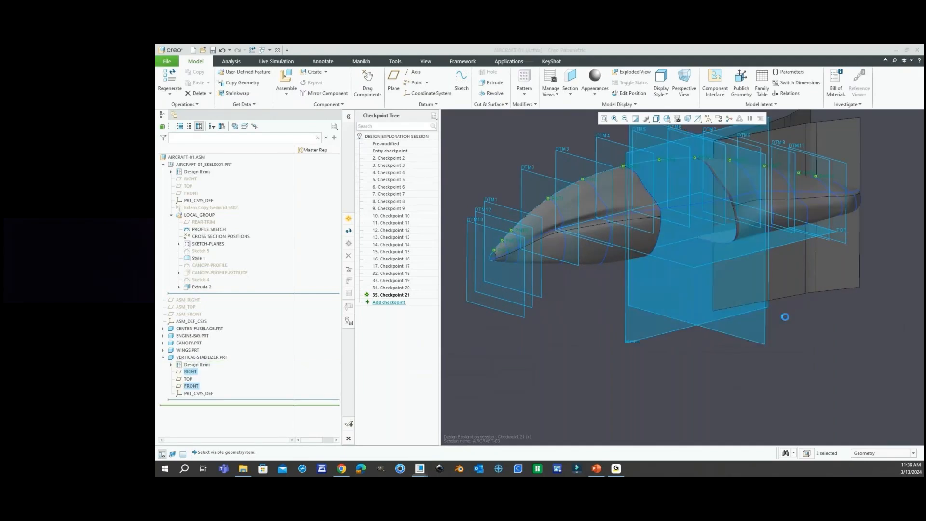
click(644, 345)
ctrl+click(734, 338)
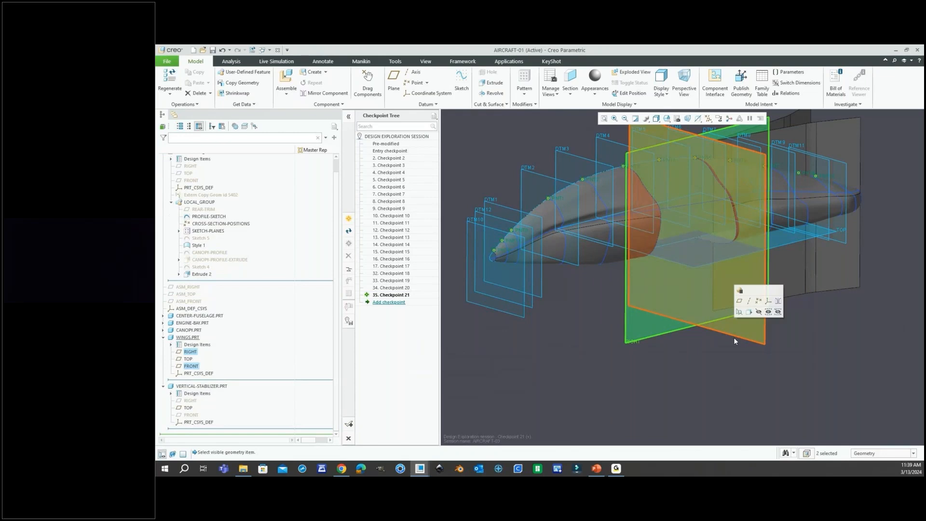
click(758, 313)
scroll(538, 341, up, 2)
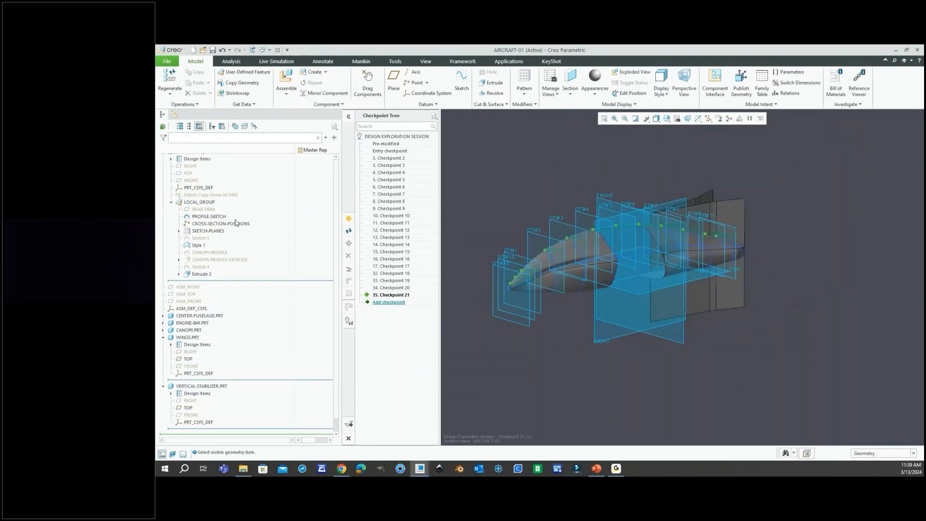
Step: Highlight the AIRCRAFT-01_SKEL0001.PRT skeleton, and collapse the WINGS.PRT and VERTICAL-STABILIZER.PRT branches in the model tree
scroll(235, 220, up, 2)
click(209, 165)
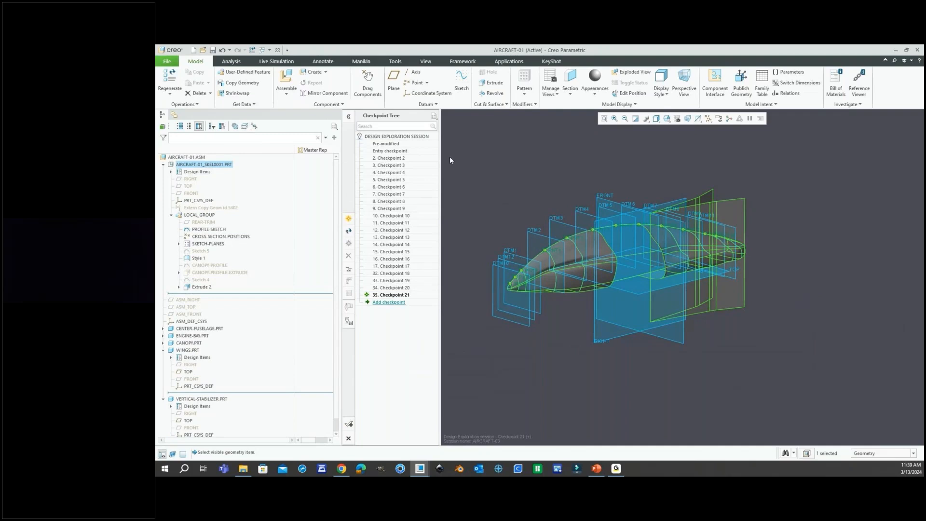
click(164, 351)
click(163, 357)
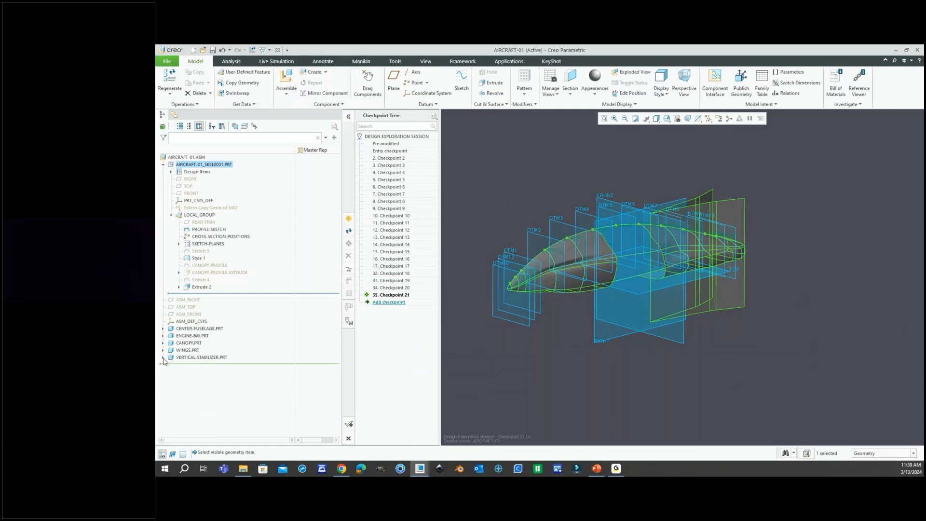
click(194, 350)
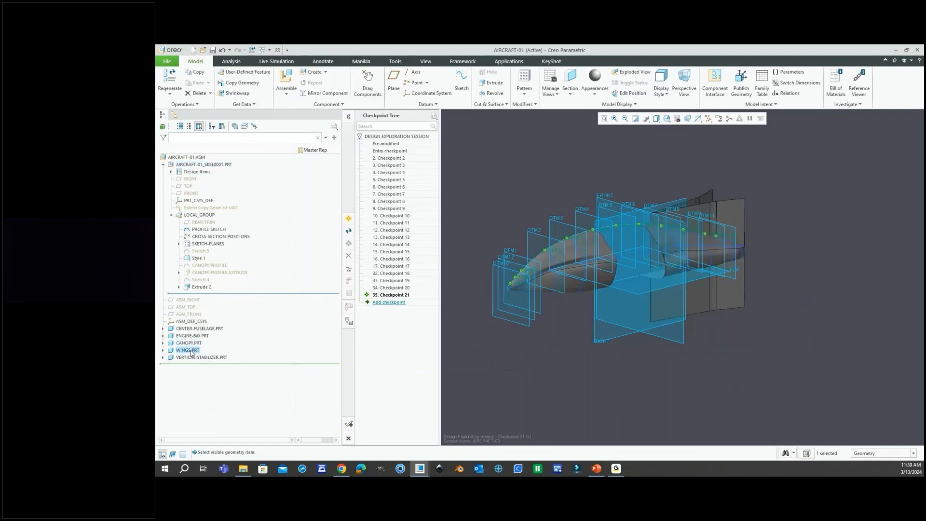
click(193, 357)
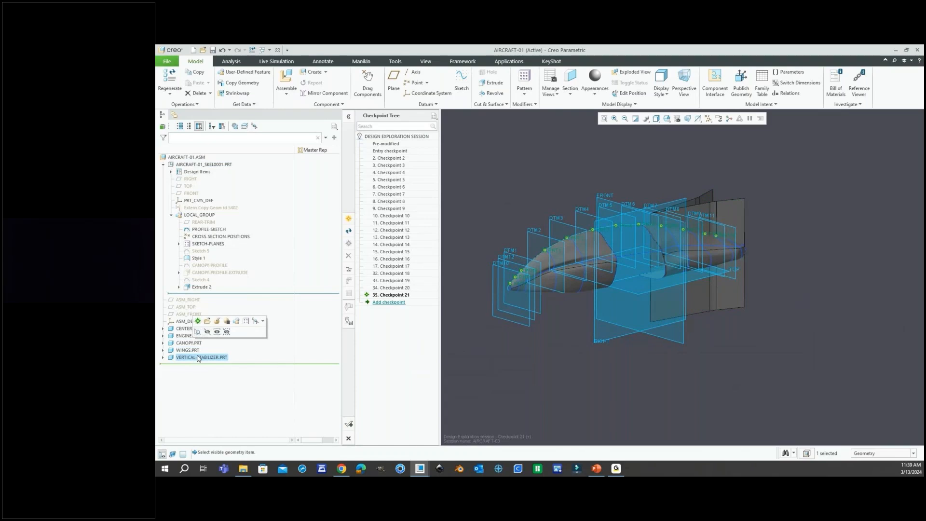
Step: Show the hidden external copy geometry feature in the skeleton part and inspect the aircraft's copied surfaces
right_click(210, 208)
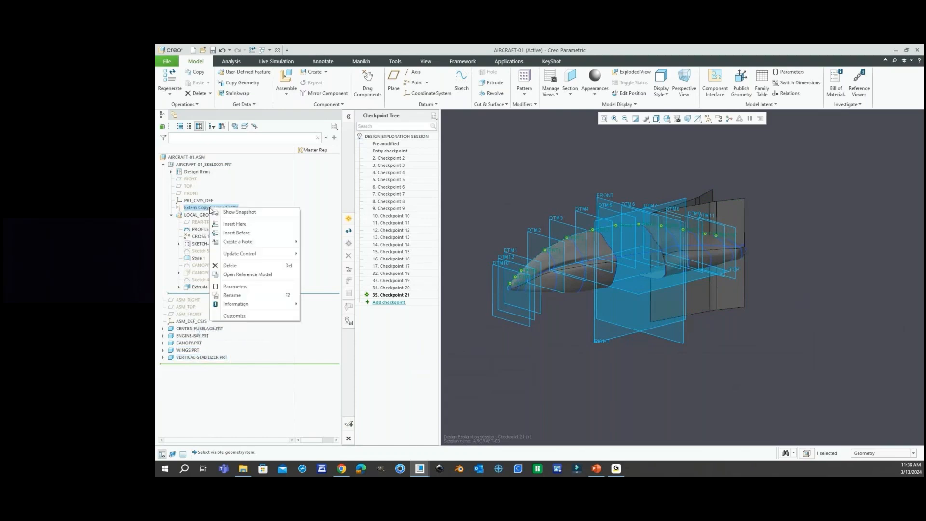
click(227, 193)
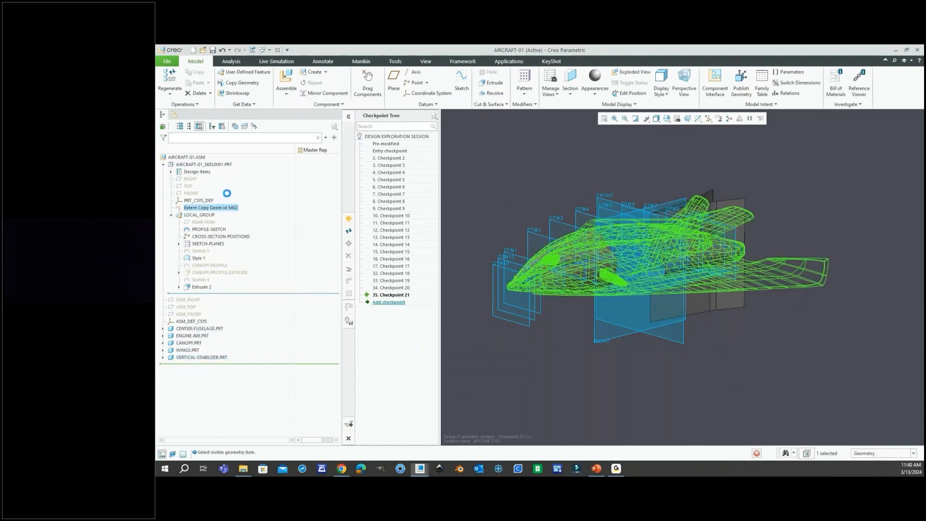
scroll(671, 254, up, 3)
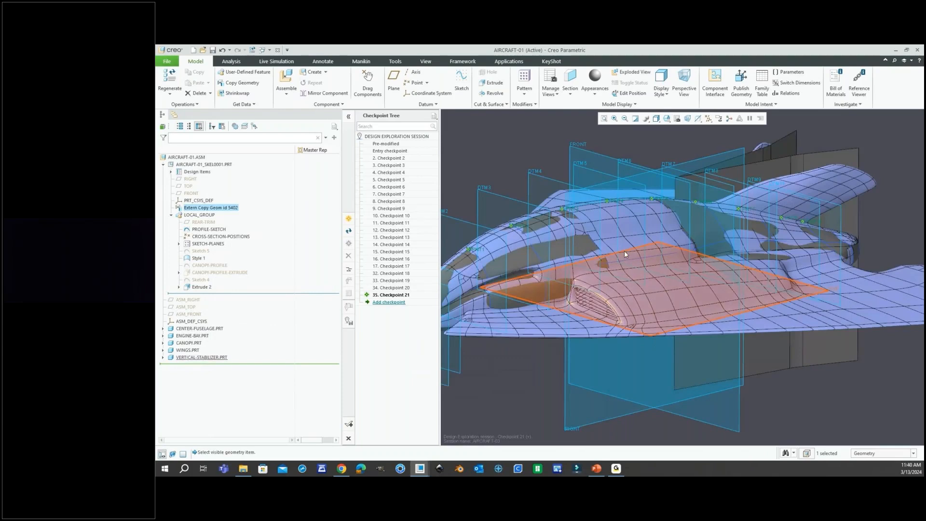
scroll(624, 251, down, 4)
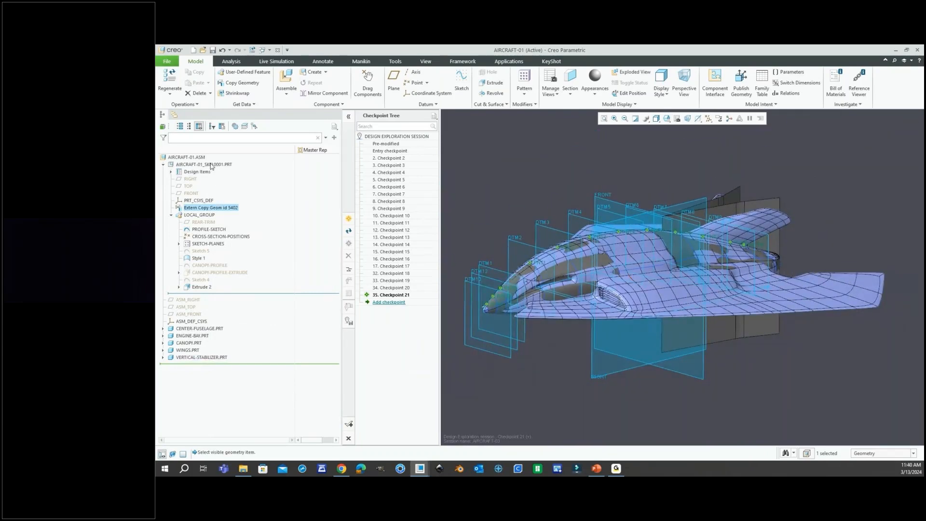
Step: Highlight the skeleton and the fuselage, engine bay, canopy, wings and vertical stabilizer parts in turn to review the assembly structure
click(211, 166)
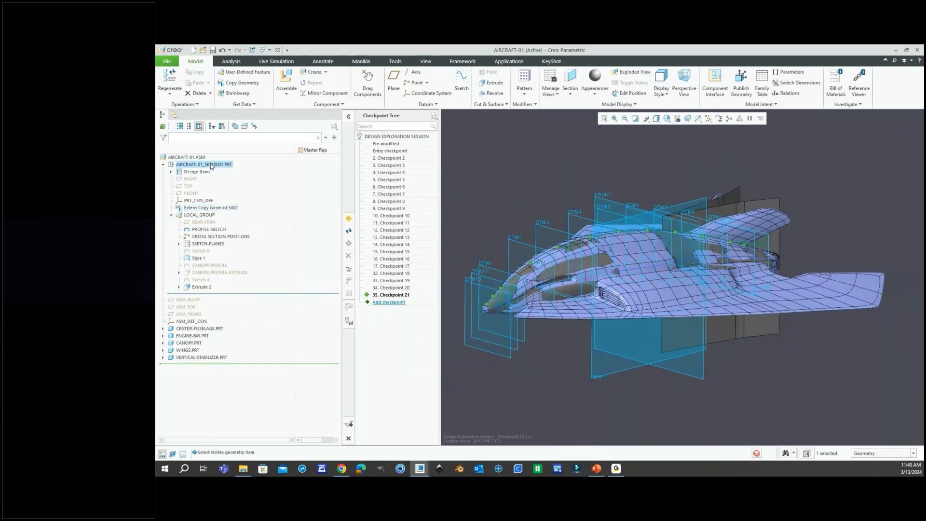
click(511, 187)
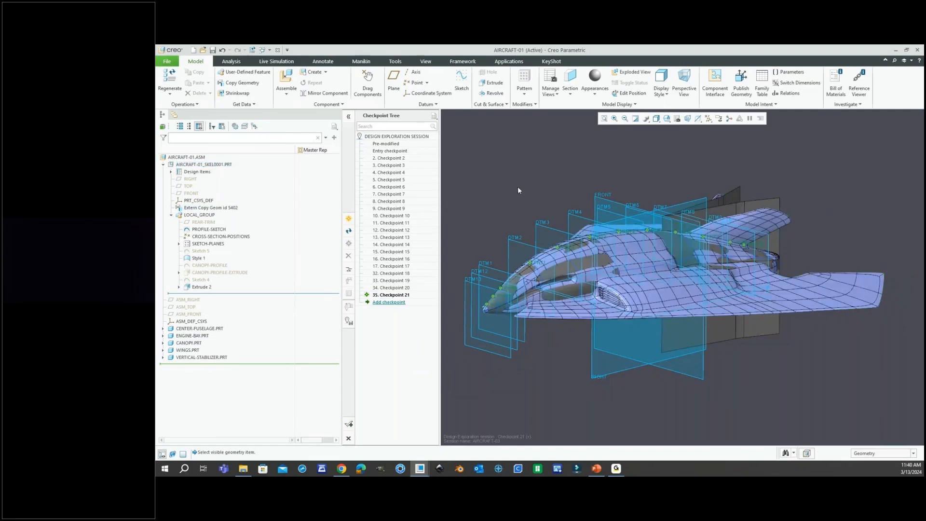
click(188, 329)
click(189, 336)
click(190, 343)
click(192, 351)
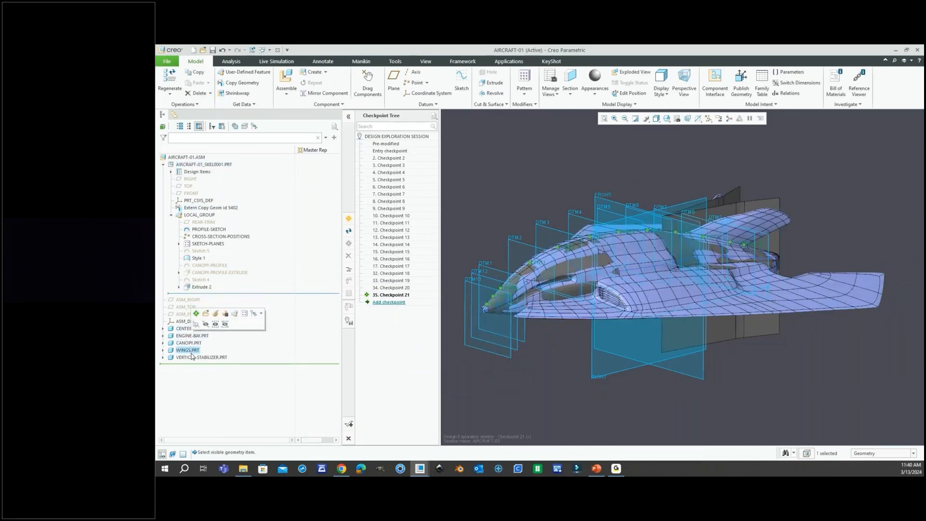
click(193, 359)
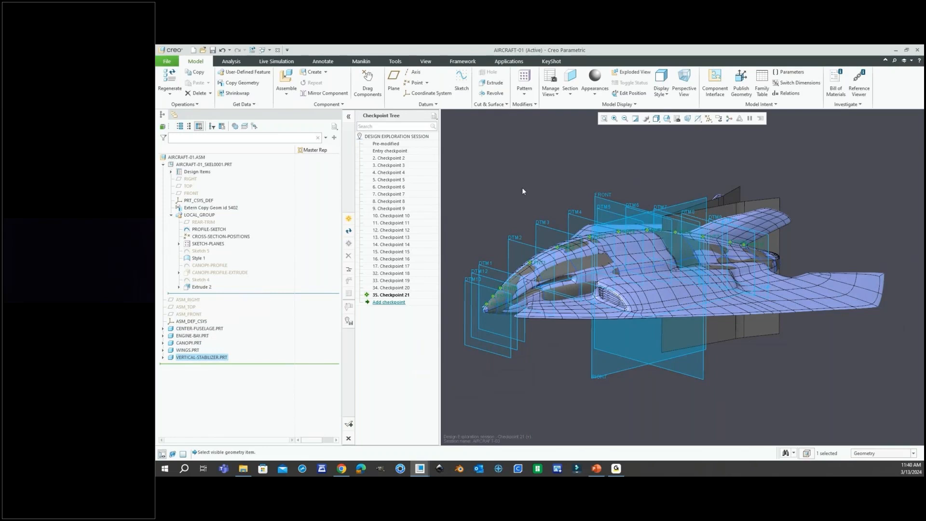
click(217, 165)
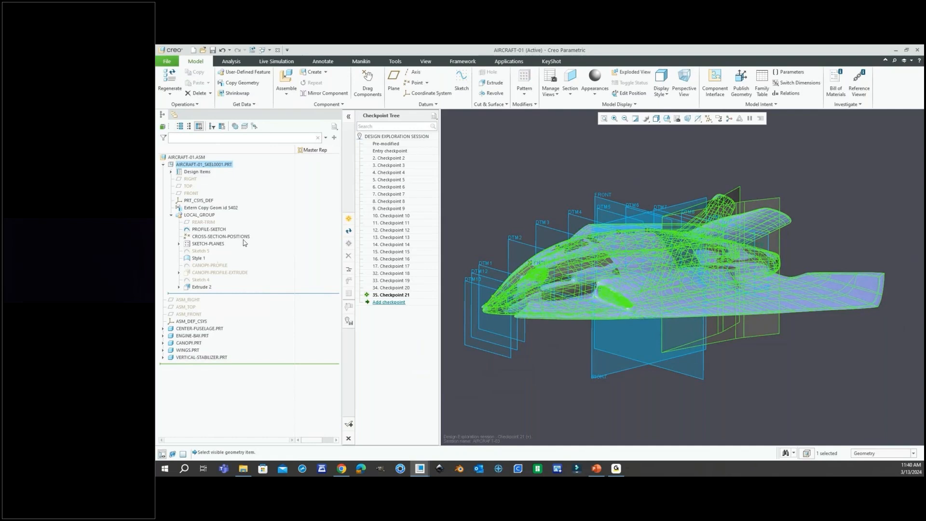
click(191, 337)
click(191, 343)
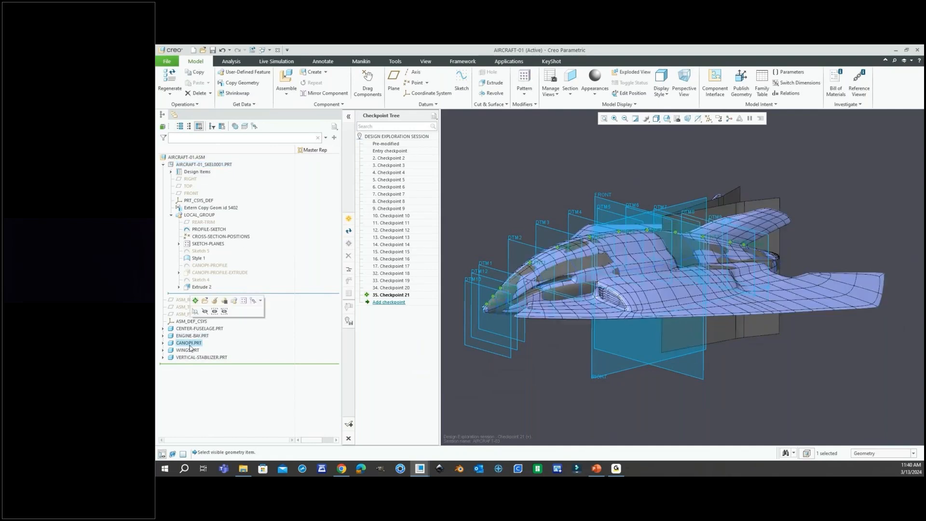
click(191, 351)
click(192, 358)
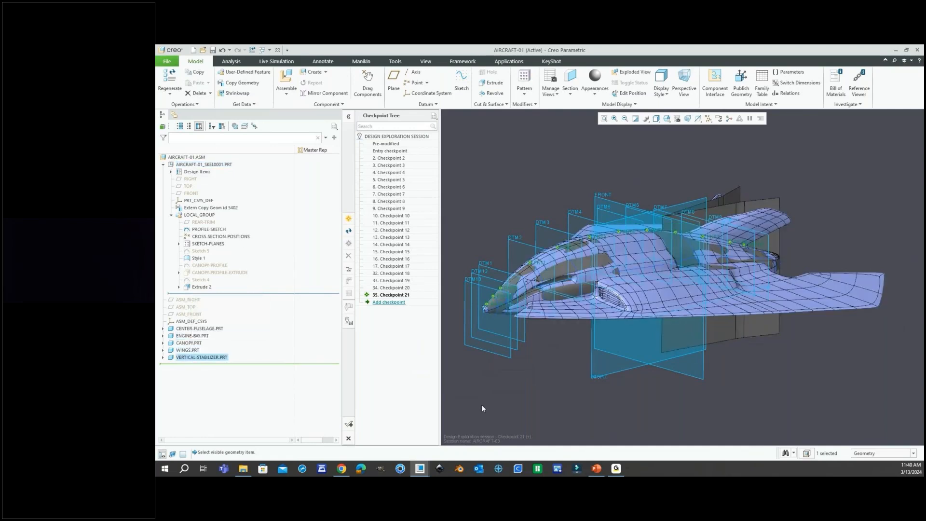
click(484, 408)
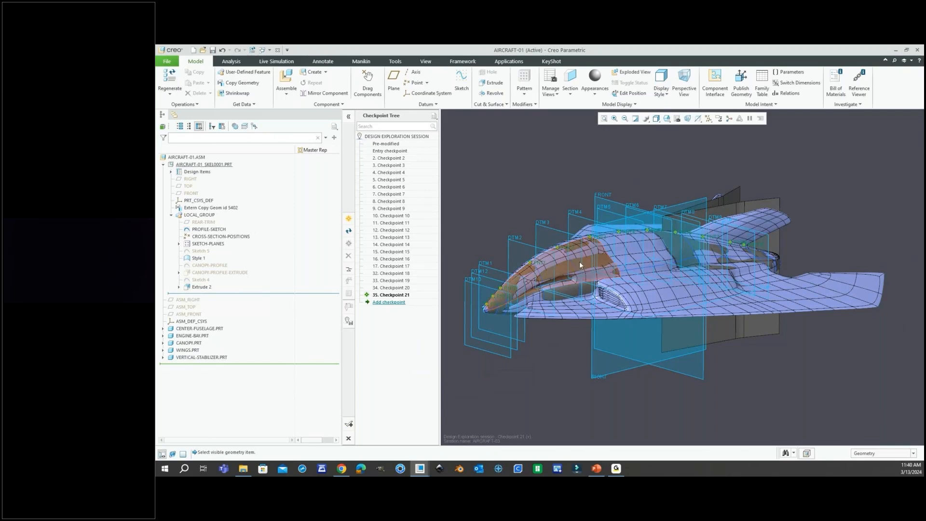
click(183, 329)
click(185, 342)
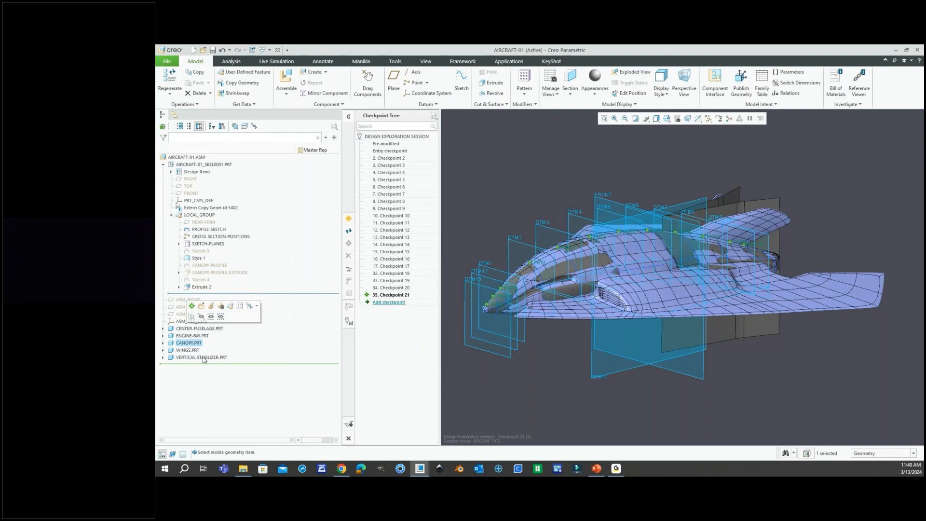
click(513, 383)
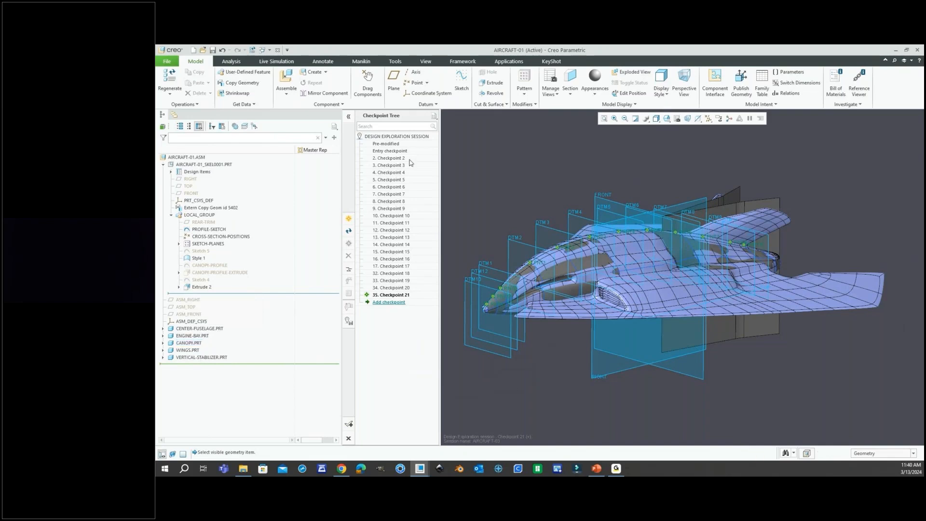
Step: Switch to the AIRCRAFT-01_SKEL0001.PRT skeleton model and inspect its copied surfaces and section planes up close
click(270, 50)
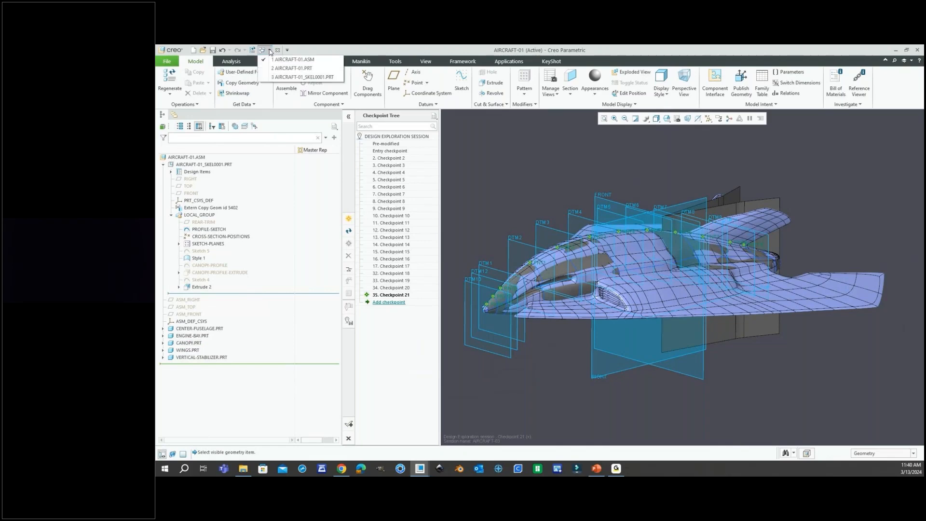
click(285, 78)
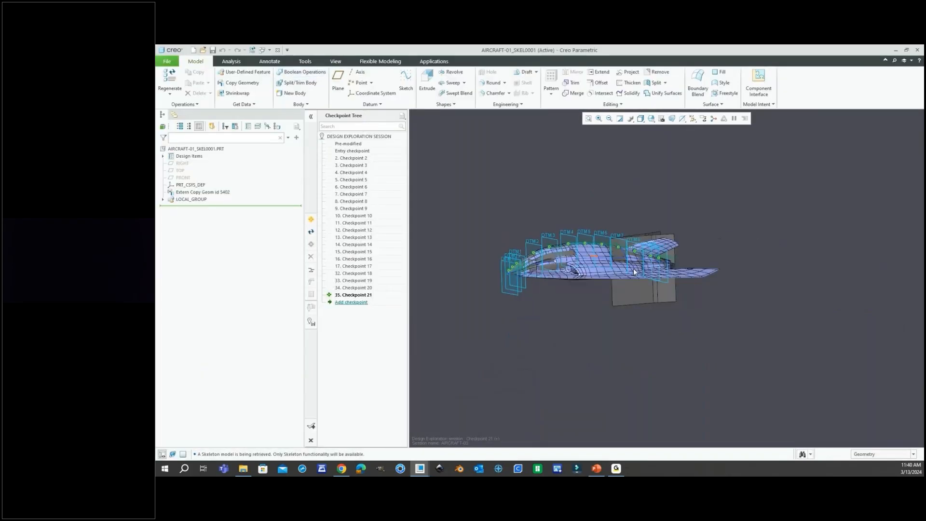
scroll(632, 268, down, 6)
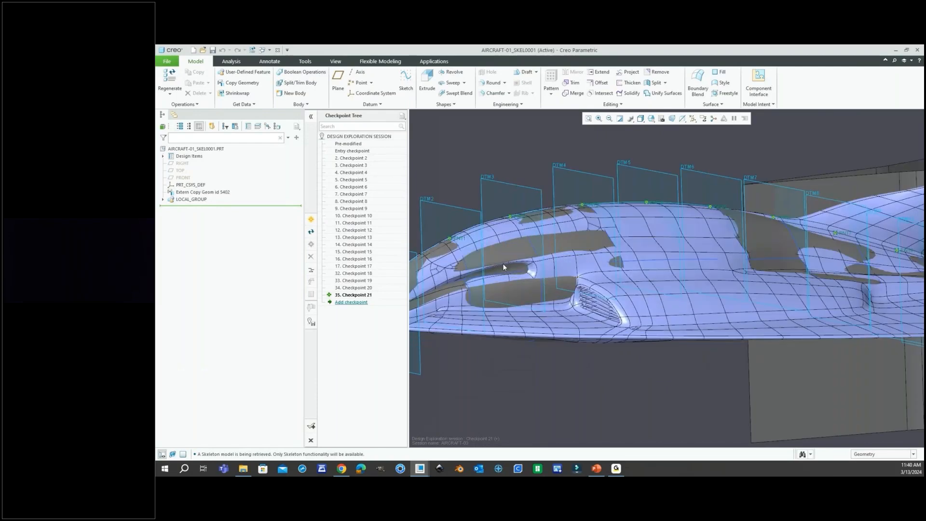
scroll(579, 271, up, 3)
middle_drag(579, 271, 568, 268)
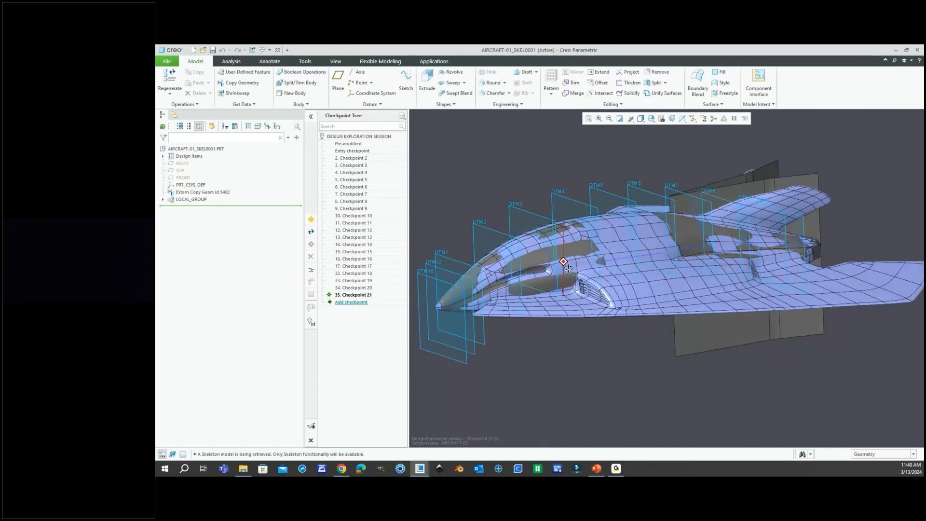
Step: Hide LOCAL_GROUP in the skeleton model so that only the external copy geometry is displayed
click(191, 199)
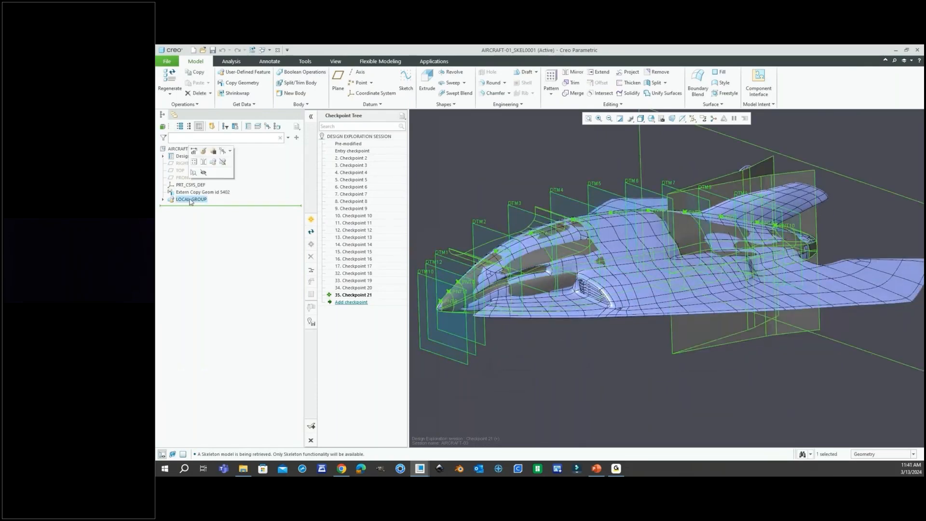
click(204, 174)
scroll(562, 316, up, 1)
scroll(584, 301, up, 1)
scroll(565, 292, down, 1)
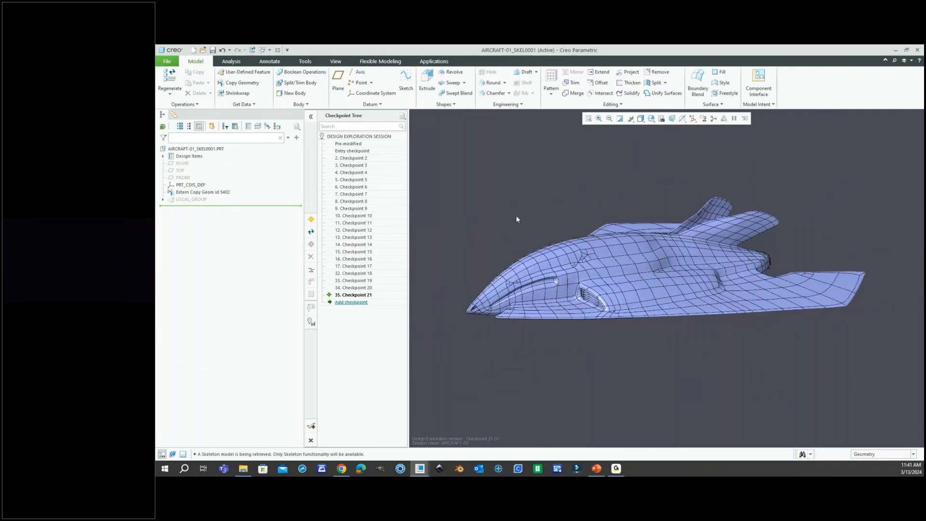
Step: Open the definition of the skeleton's external copy geometry feature and review its AIRCRAFT-01.PRT published geometry reference without changing it
click(247, 82)
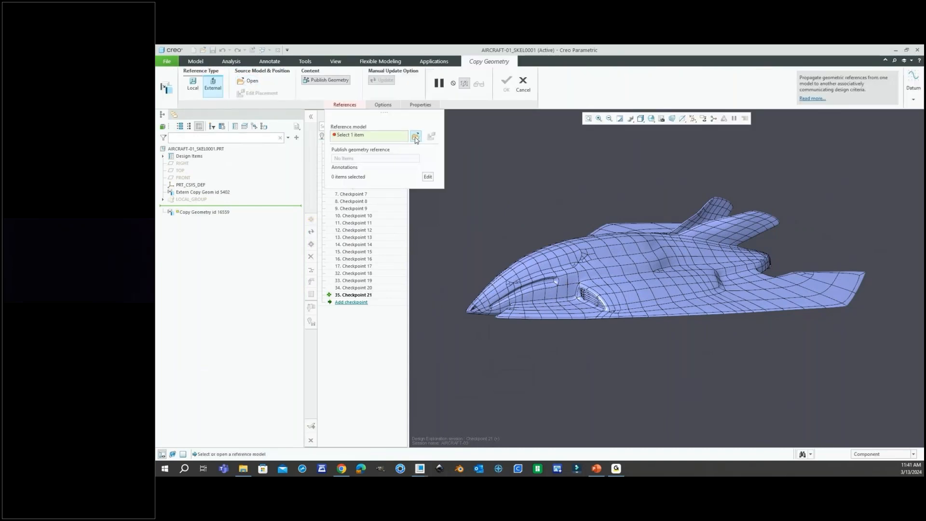
click(416, 138)
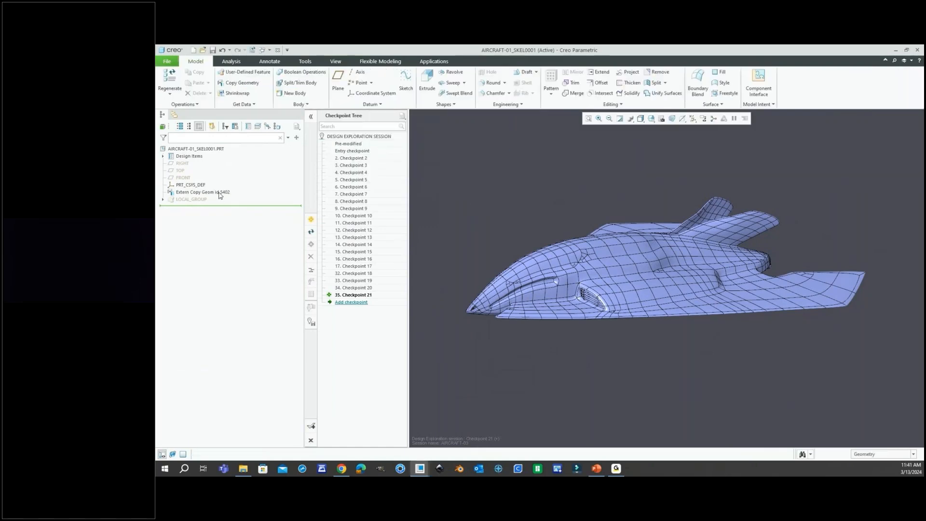
click(202, 192)
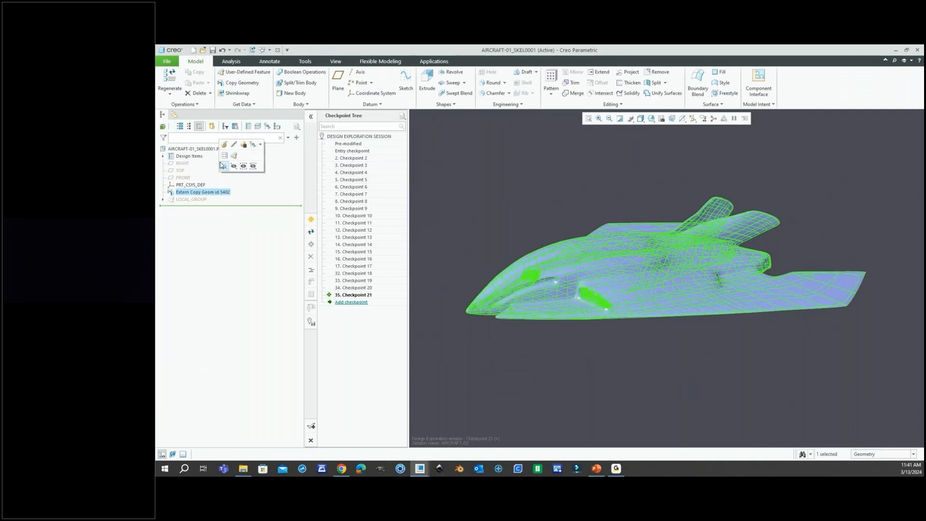
click(224, 143)
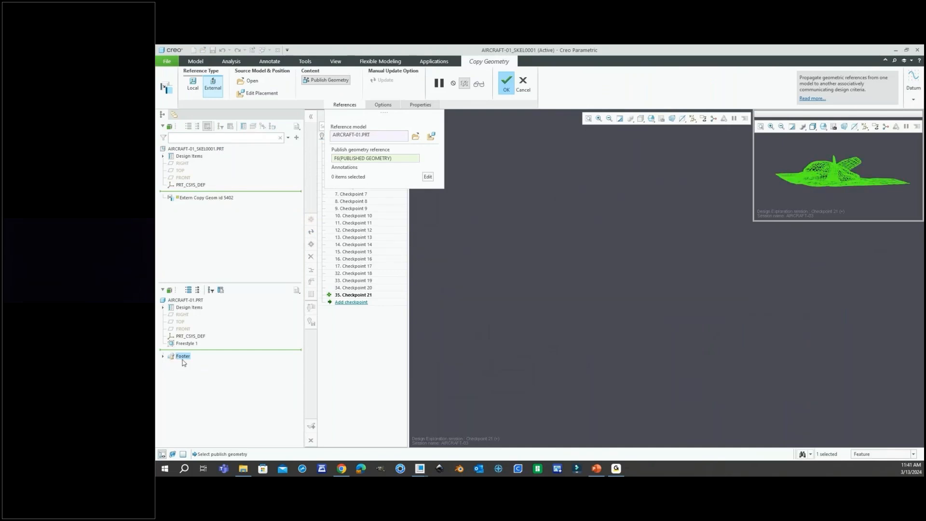
click(163, 356)
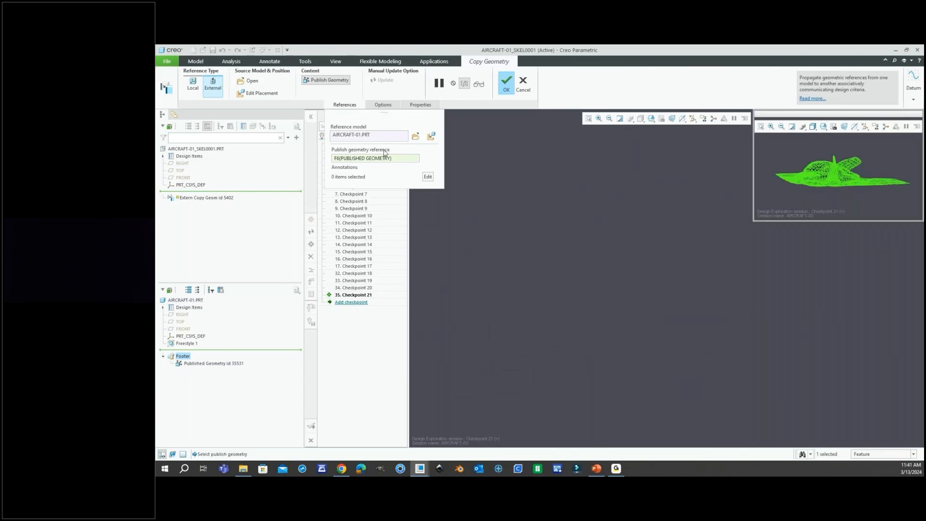
click(523, 94)
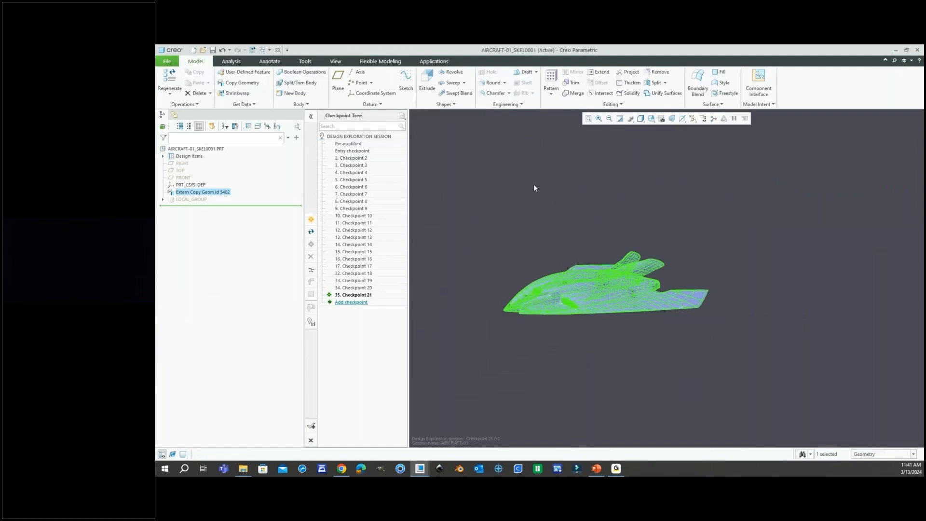
click(533, 194)
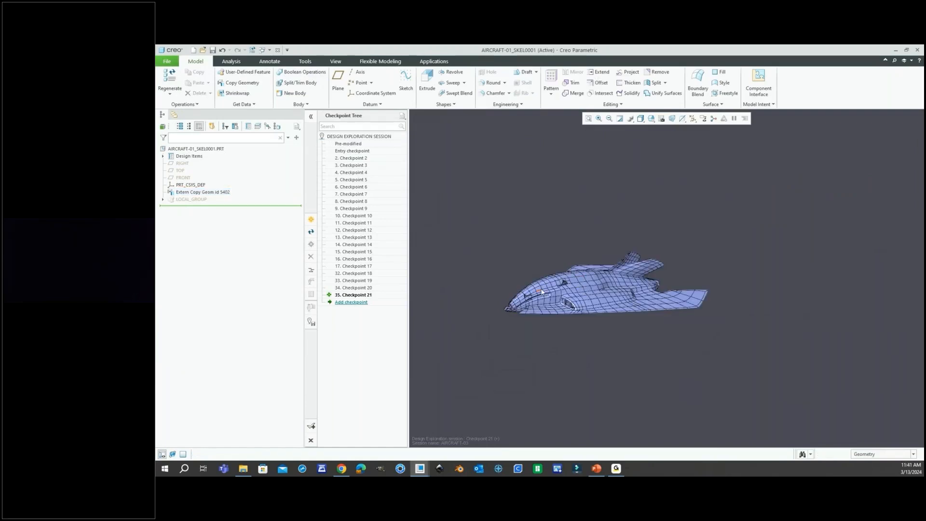
Step: Show LOCAL_GROUP in the skeleton model again and expand it to list its features
scroll(541, 291, down, 3)
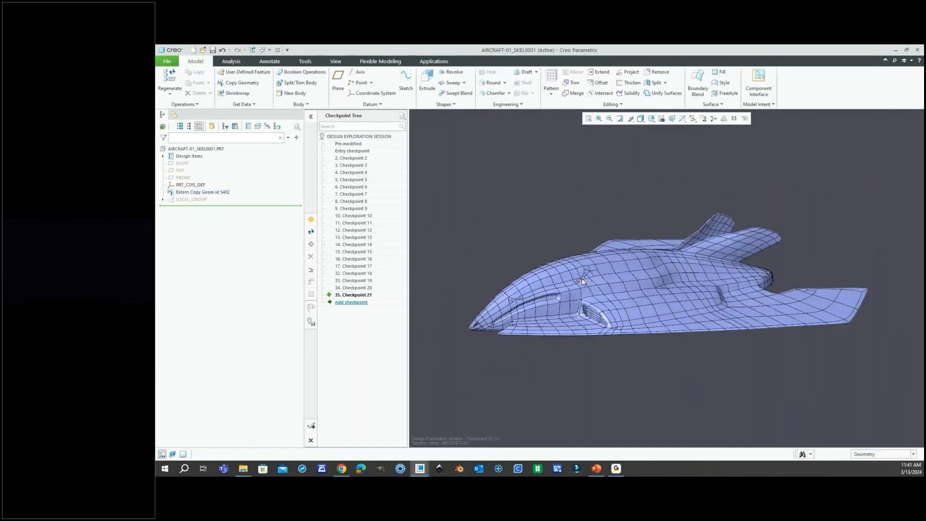
mouse_move(569, 273)
middle_down()
mouse_move(566, 258)
mouse_move(571, 276)
middle_up()
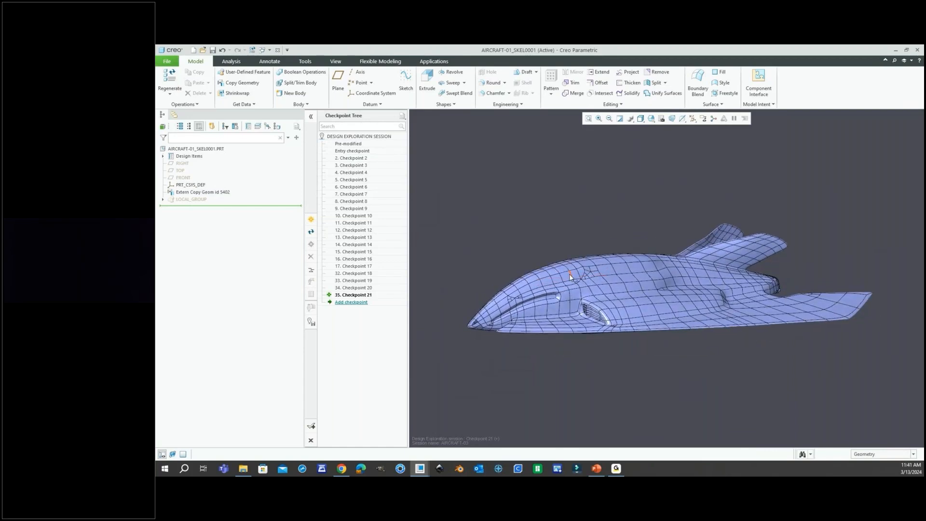
click(192, 199)
click(208, 175)
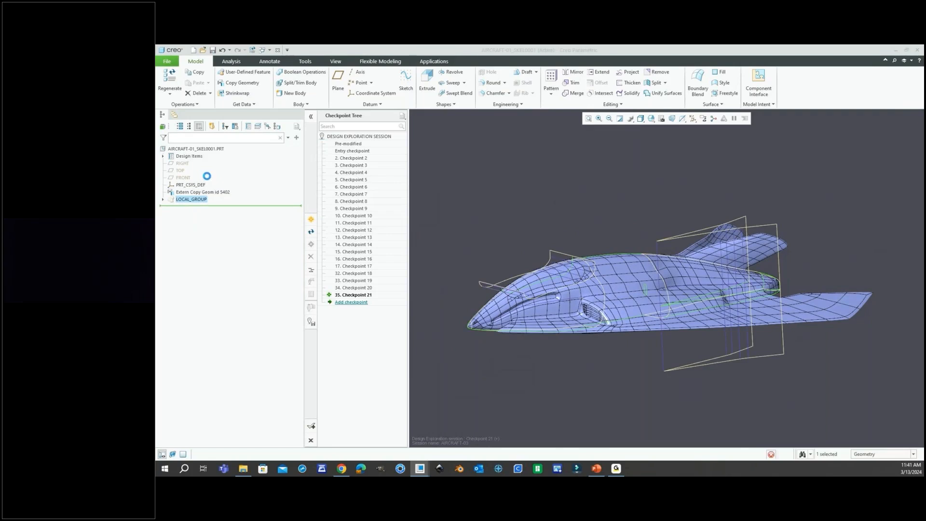
click(164, 200)
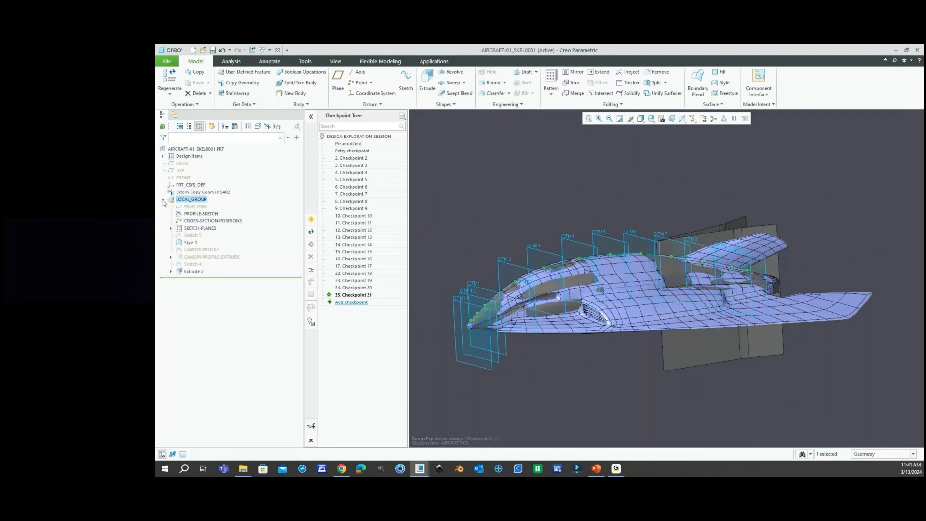
Step: Open PROFILE-SKETCH for editing and examine how its spline follows the side outline of the aircraft body
click(200, 214)
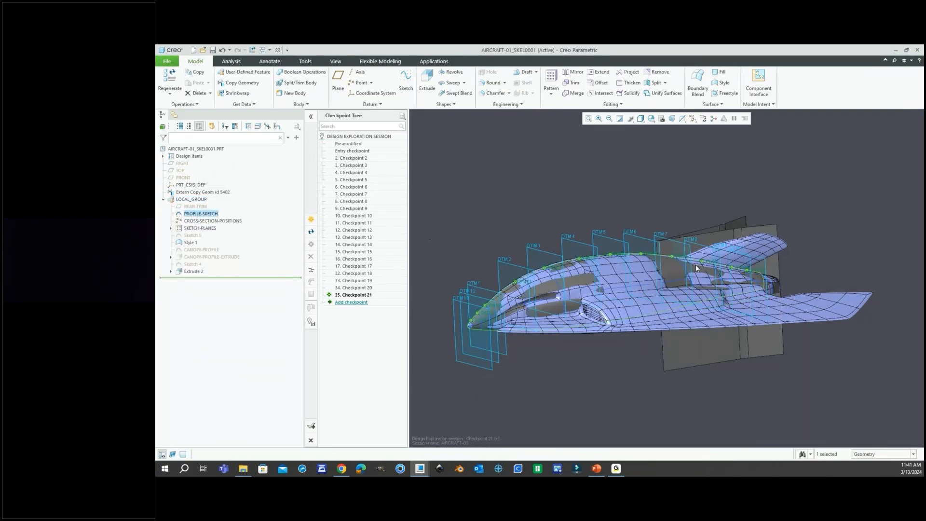
mouse_move(676, 264)
middle_down()
mouse_move(673, 254)
mouse_move(641, 288)
middle_up()
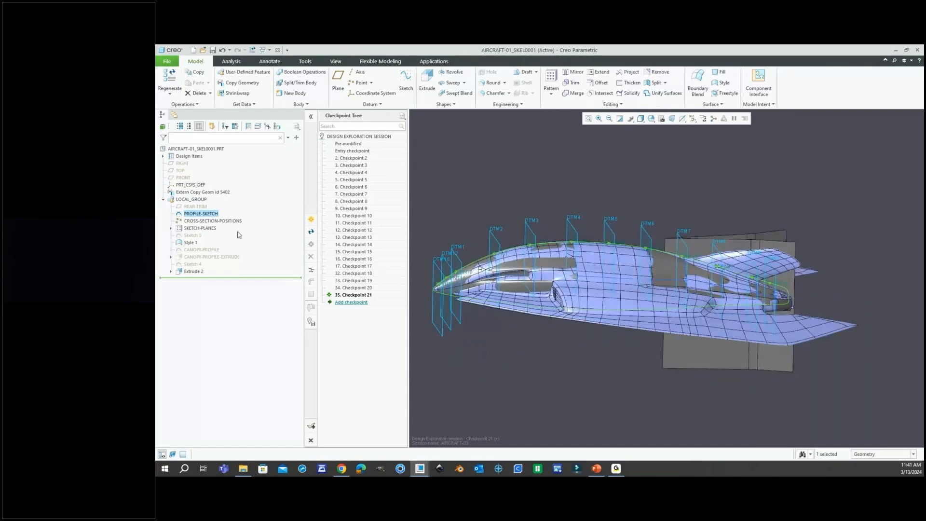
click(202, 214)
click(218, 170)
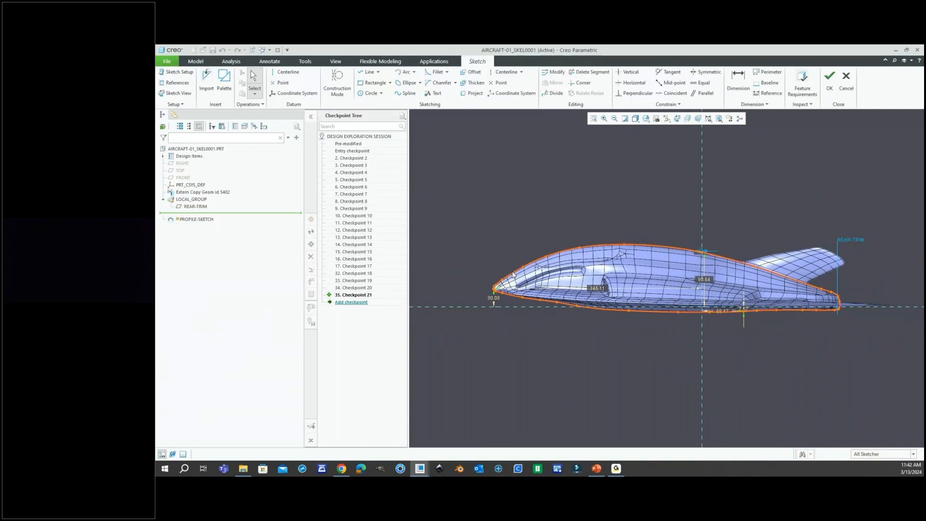
scroll(504, 285, down, 5)
scroll(504, 286, up, 3)
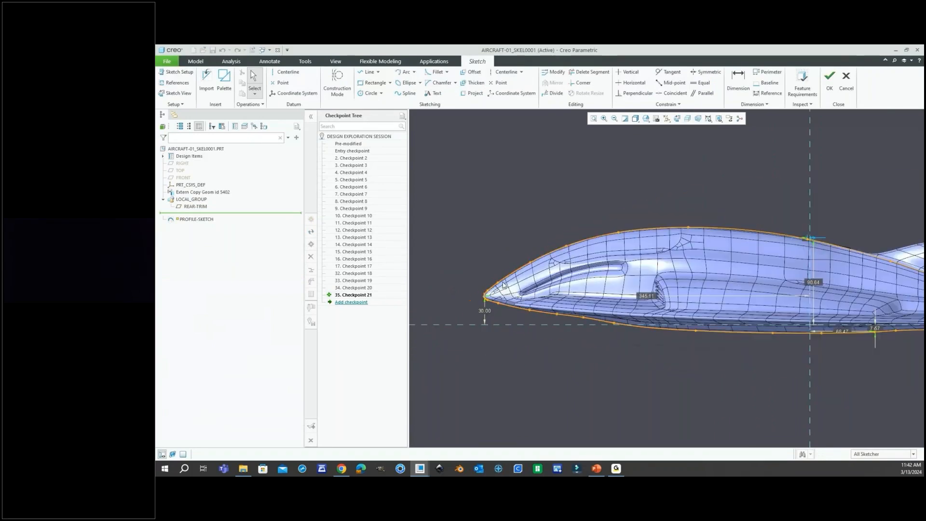
click(523, 308)
scroll(492, 314, up, 3)
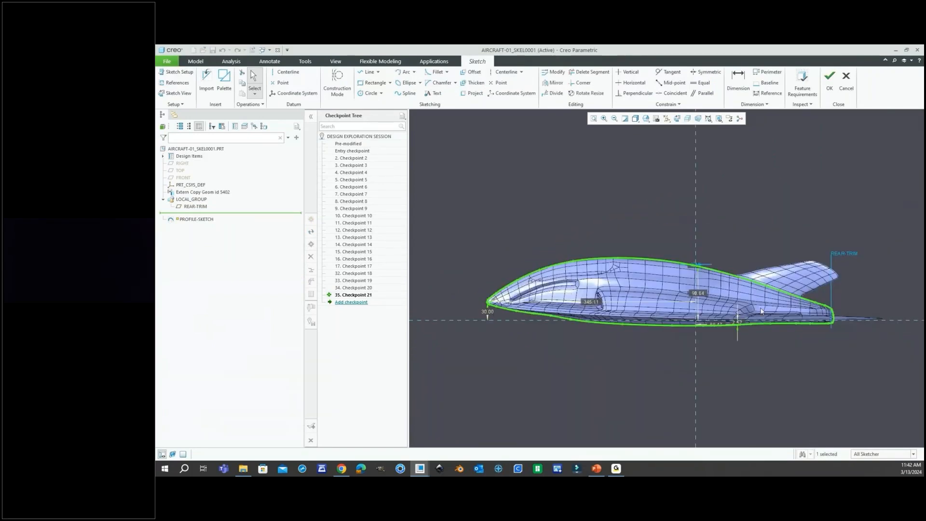
click(586, 239)
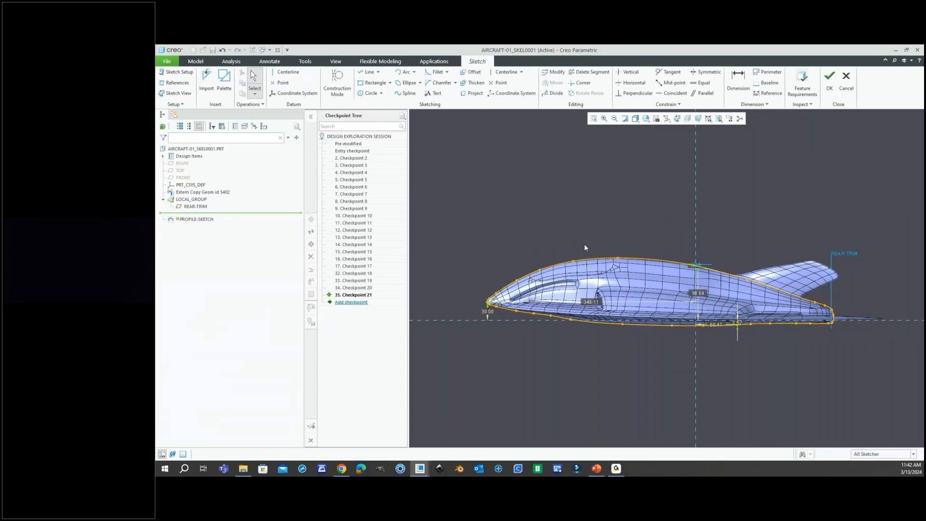
Step: Compare the profile sketch with the copied surfaces in 3D, restore the 2D sketch orientation and inspect the underside curve up close
mouse_move(561, 258)
middle_down()
mouse_move(585, 273)
mouse_move(675, 260)
middle_up()
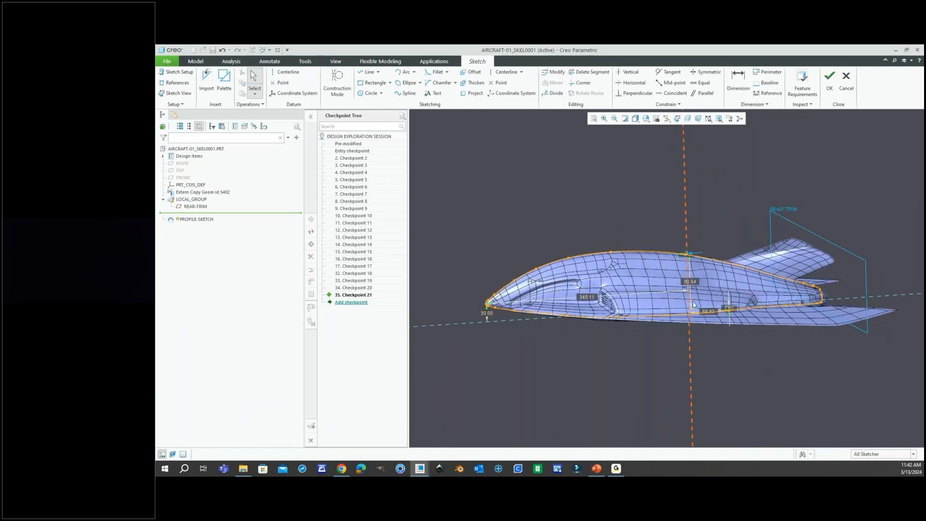
scroll(721, 322, up, 5)
middle_drag(711, 310, 695, 286)
click(677, 119)
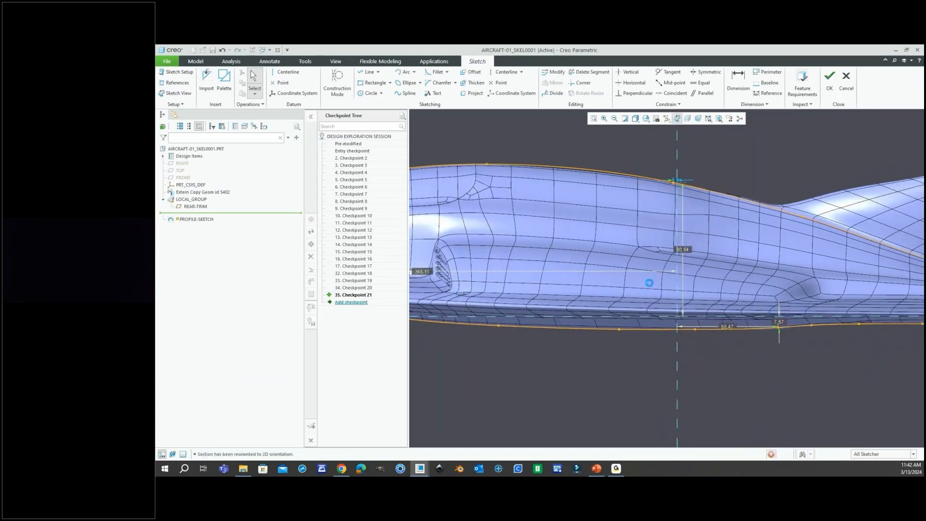
scroll(652, 289, down, 3)
scroll(633, 322, up, 6)
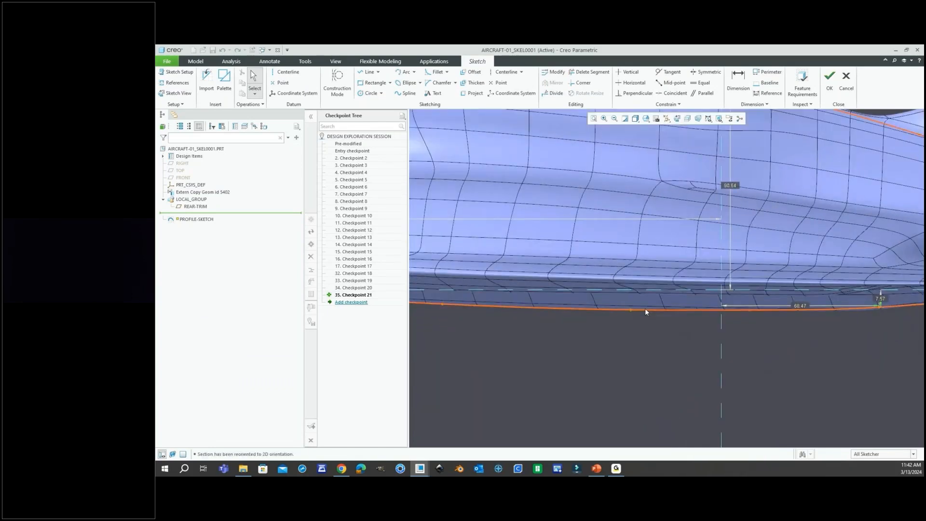
Step: Examine the interpolation points of the lower profile spline, leave the spline unmodified and close PROFILE-SKETCH
double_click(633, 310)
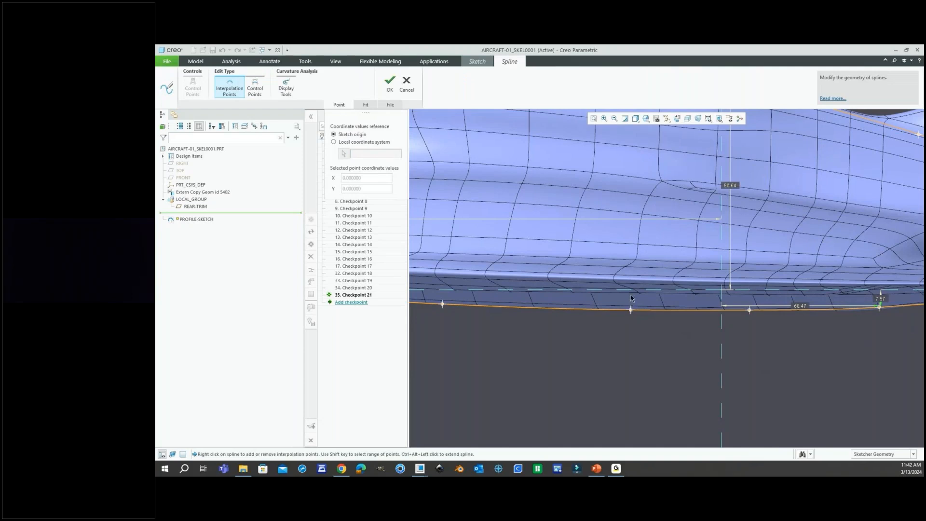
scroll(664, 305, down, 6)
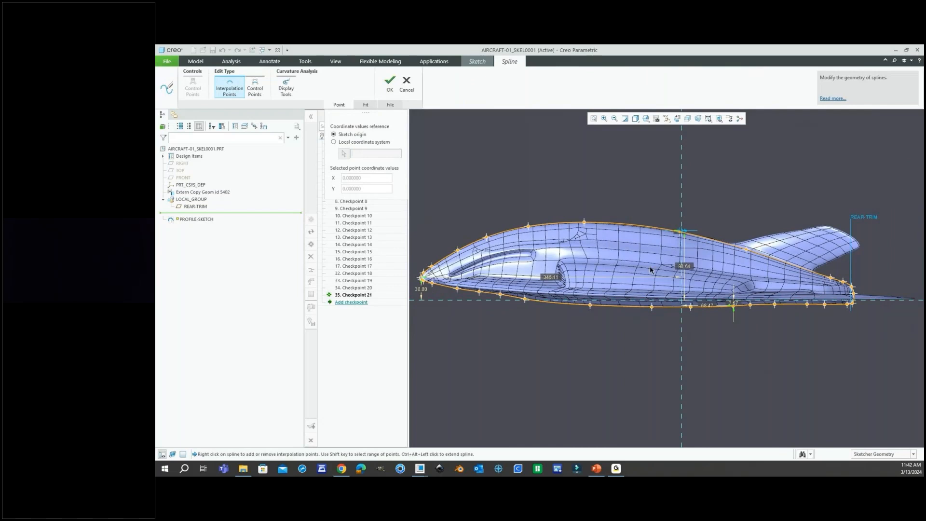
scroll(588, 308, up, 1)
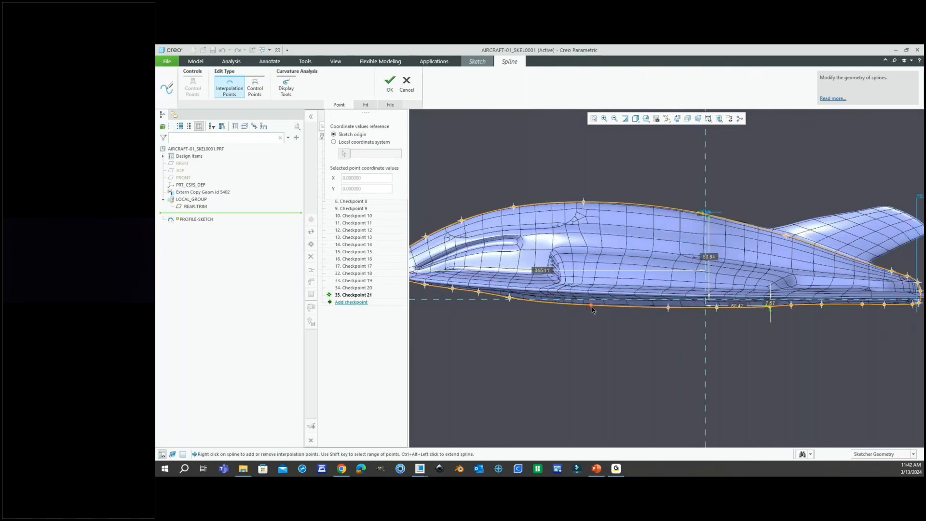
scroll(592, 309, down, 1)
click(407, 87)
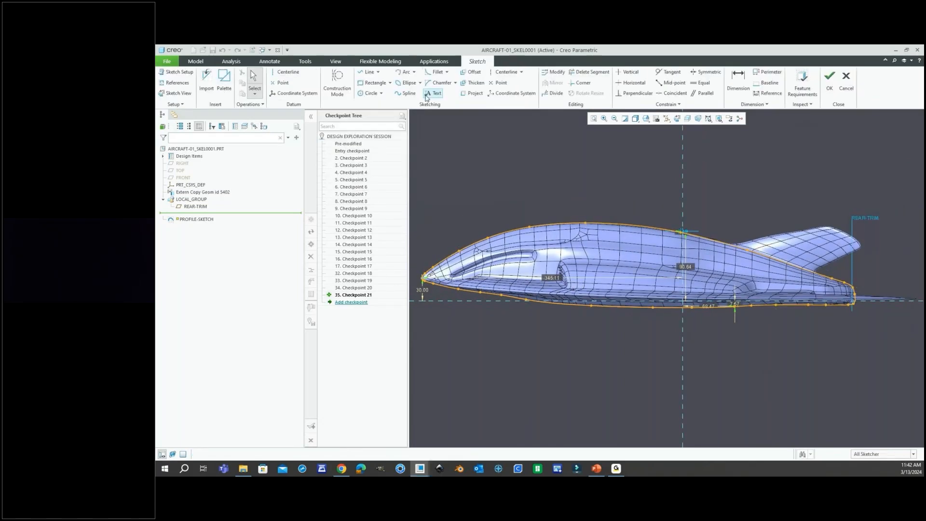
click(828, 84)
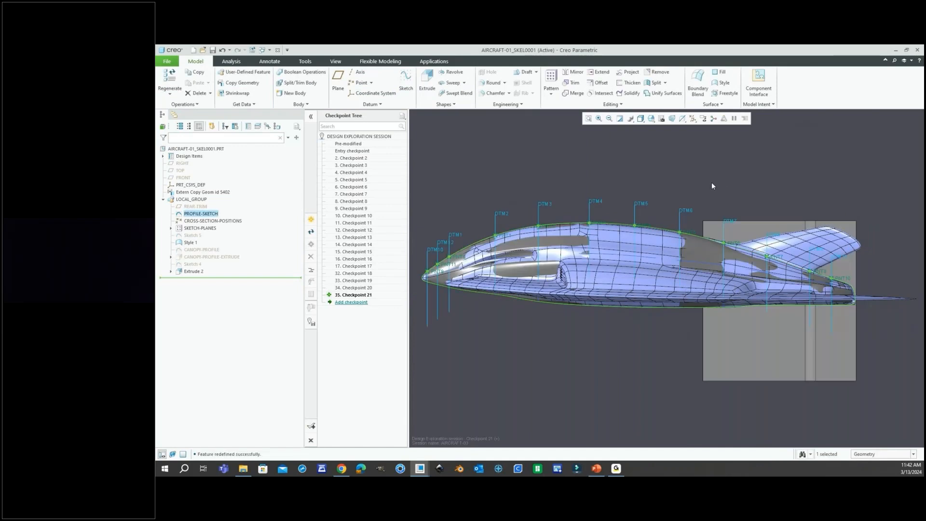
Step: Open the CROSS-SECTION-POSITIONS datum point definition, review how PNT0 is placed on the profile curve, and close it unchanged
click(218, 221)
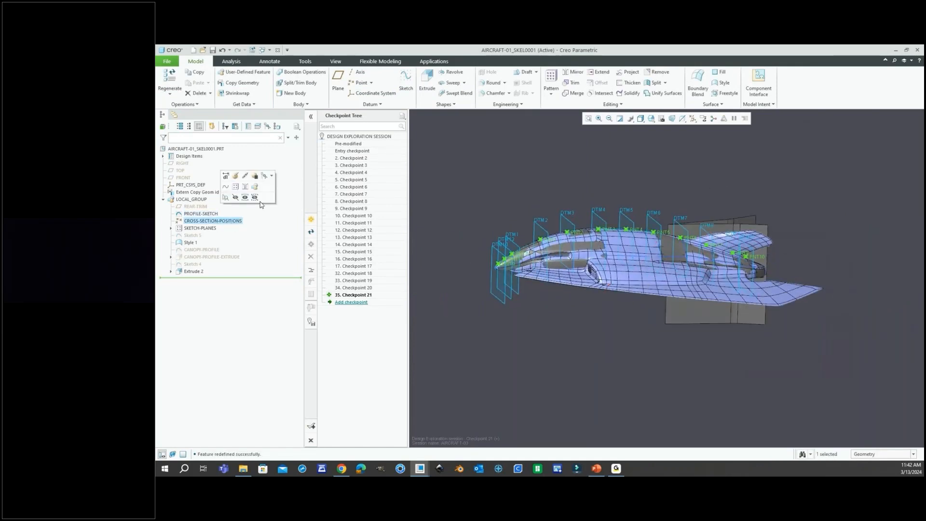
click(236, 176)
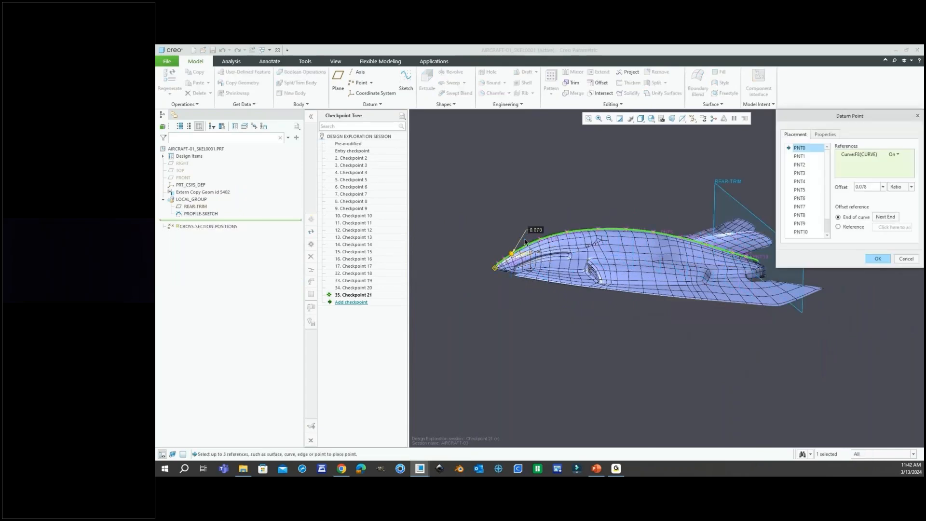
scroll(507, 256, down, 5)
scroll(480, 269, up, 5)
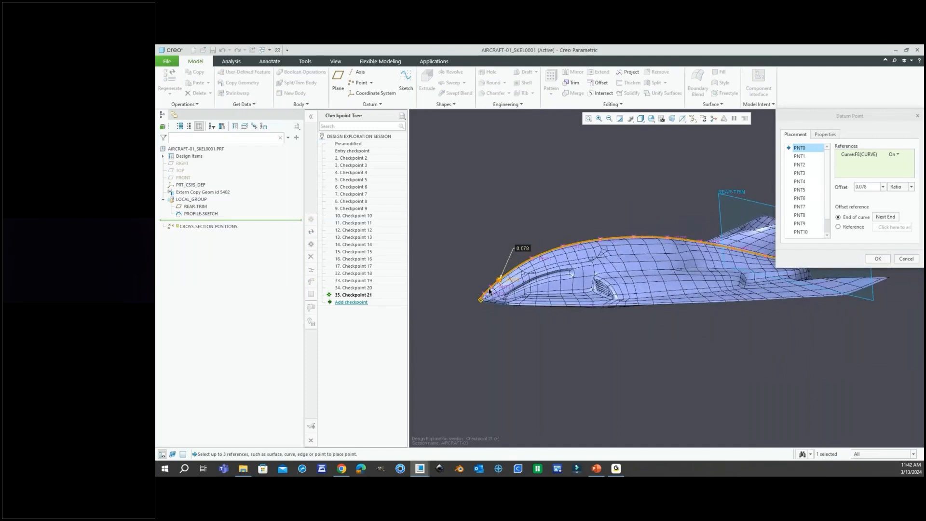
scroll(507, 284, down, 2)
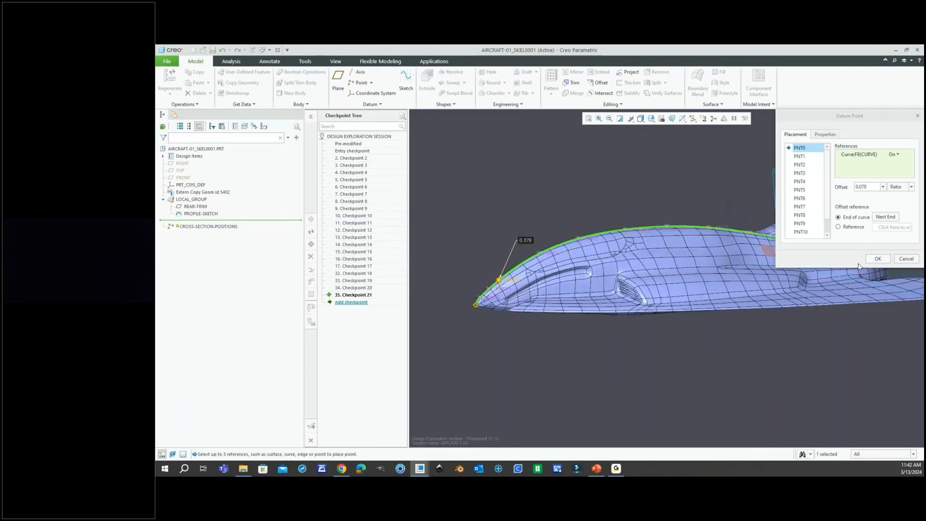
click(877, 259)
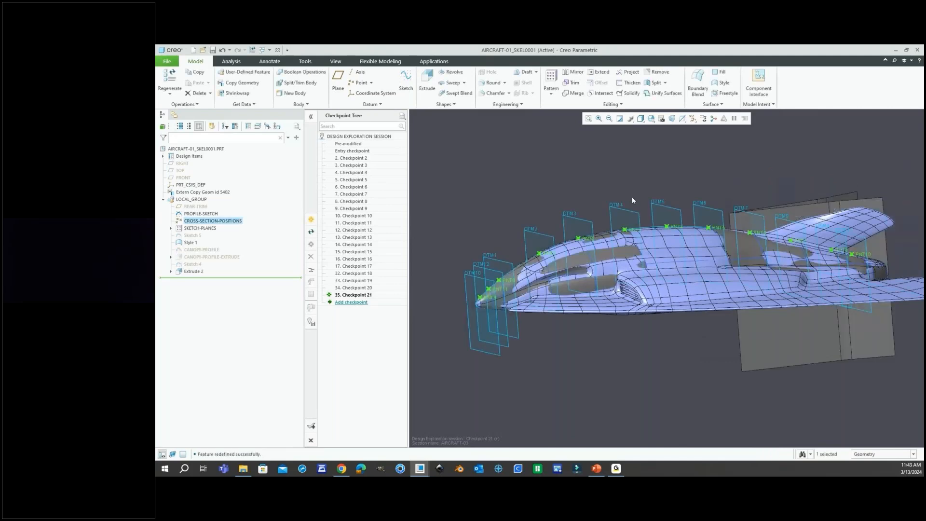
Step: Highlight the SKETCH-PLANES pattern and inspect its datum planes at the points along the aircraft's profile
scroll(578, 224, up, 3)
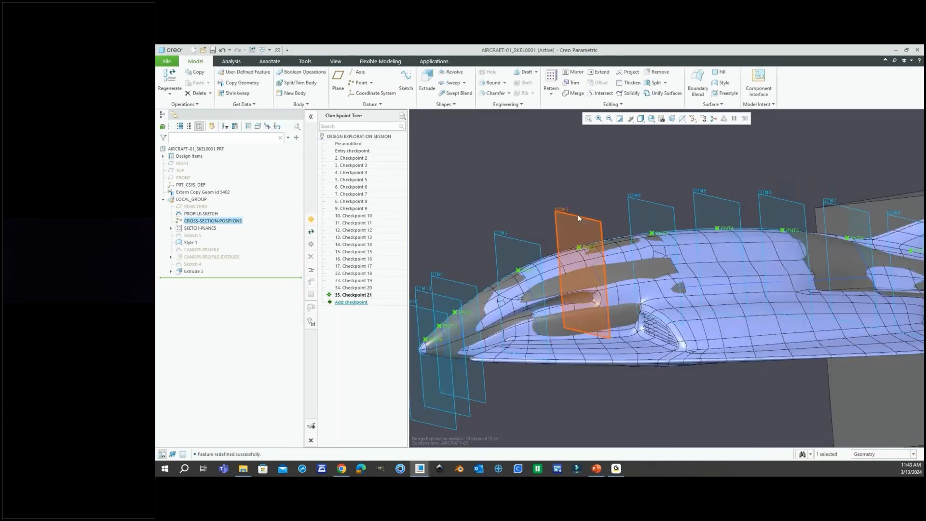
mouse_move(575, 205)
middle_down()
mouse_move(564, 215)
mouse_move(588, 220)
mouse_move(580, 224)
middle_up()
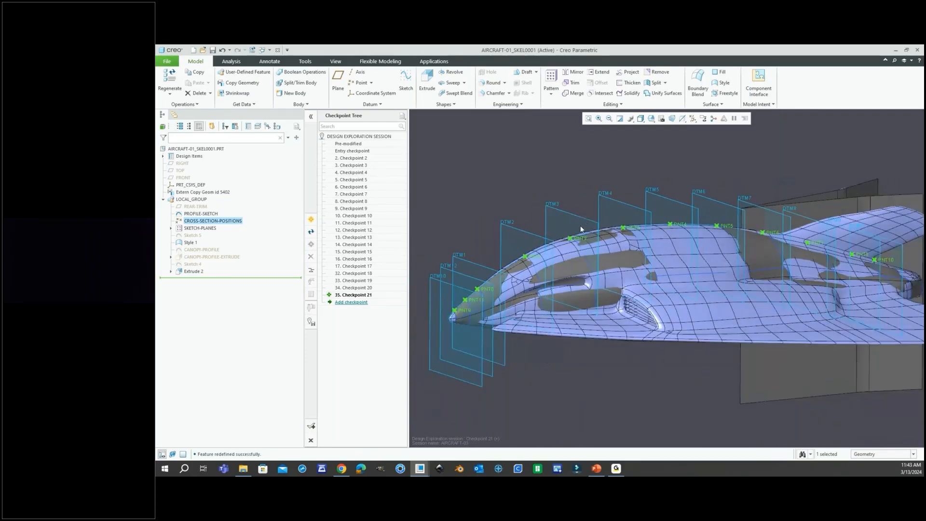
click(200, 229)
scroll(561, 233, up, 3)
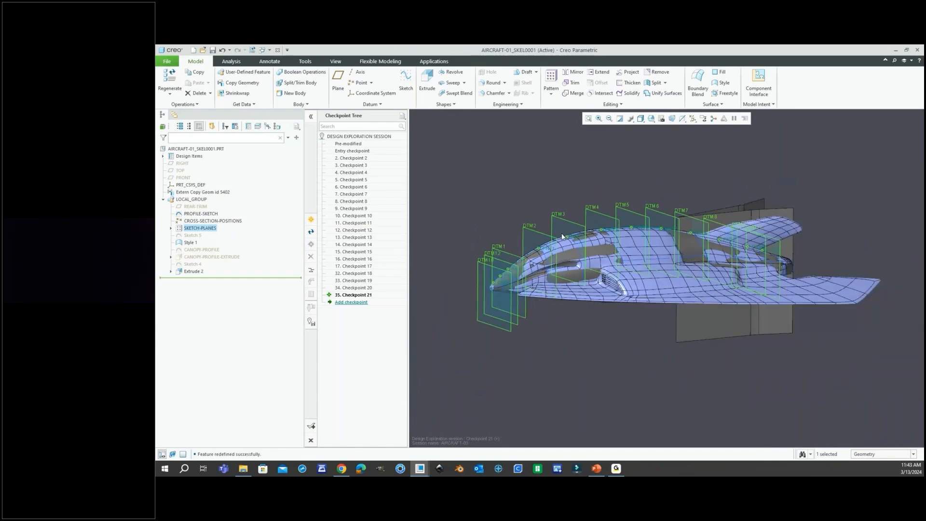
mouse_move(561, 233)
middle_down()
mouse_move(558, 224)
mouse_move(543, 243)
middle_up()
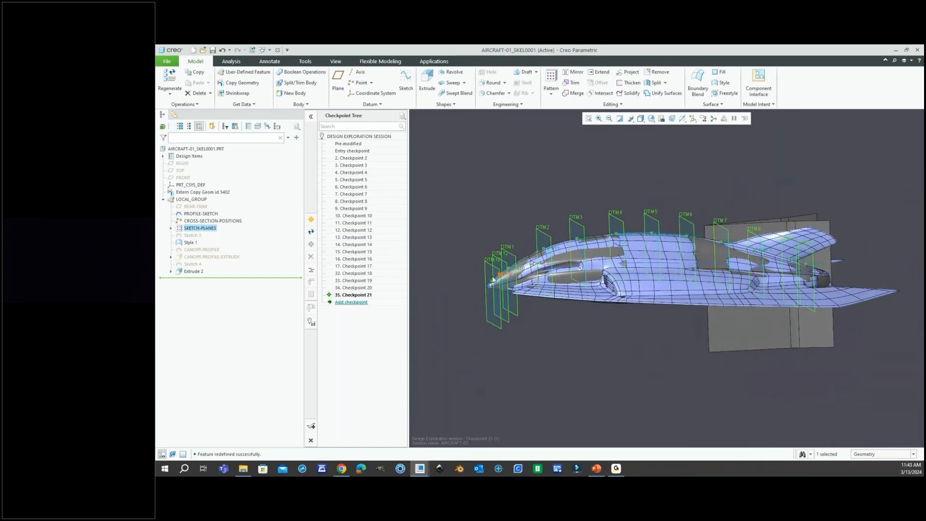
scroll(497, 280, down, 5)
mouse_move(504, 279)
middle_down()
mouse_move(503, 268)
mouse_move(513, 279)
middle_up()
scroll(514, 278, up, 3)
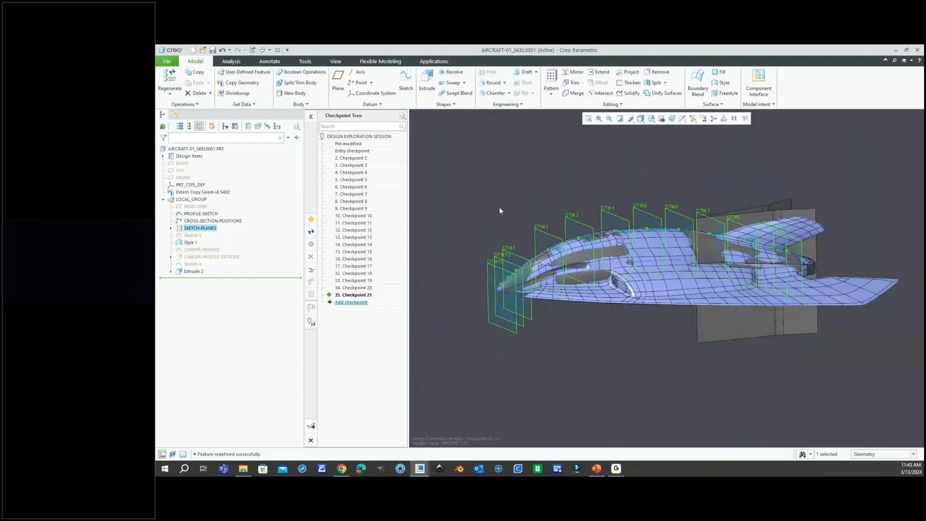
Step: Highlight Sketch 5 and Style 1 in the local group and inspect their geometry on the aircraft
click(469, 213)
click(202, 235)
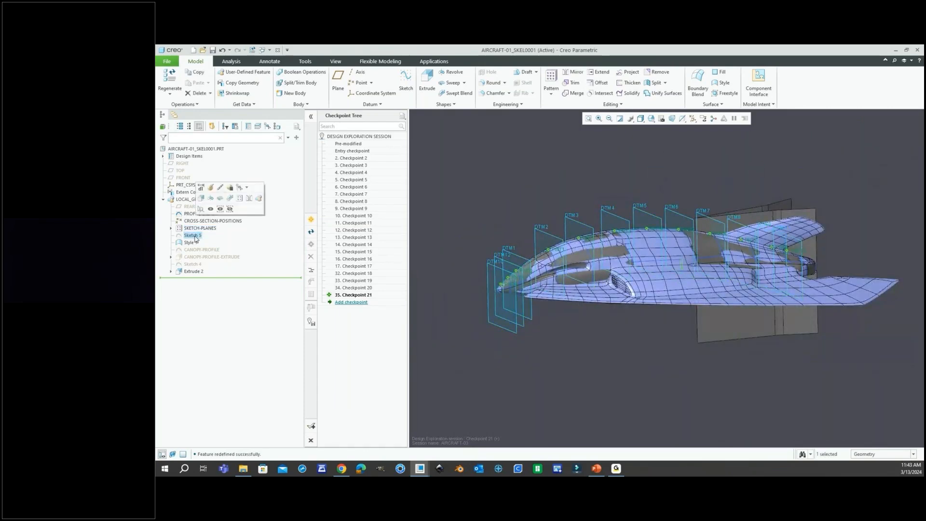
scroll(677, 282, down, 2)
mouse_move(676, 284)
middle_down()
mouse_move(716, 255)
mouse_move(665, 275)
middle_up()
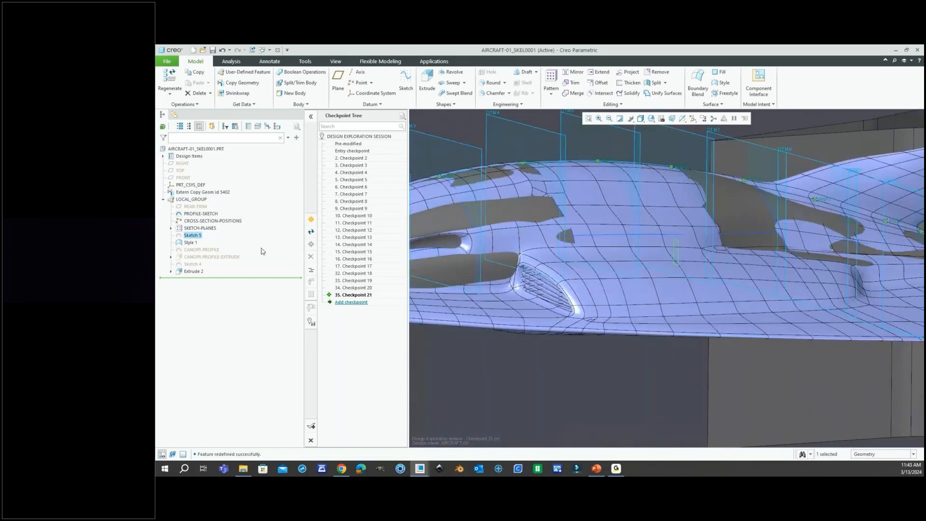
click(190, 243)
scroll(515, 304, up, 3)
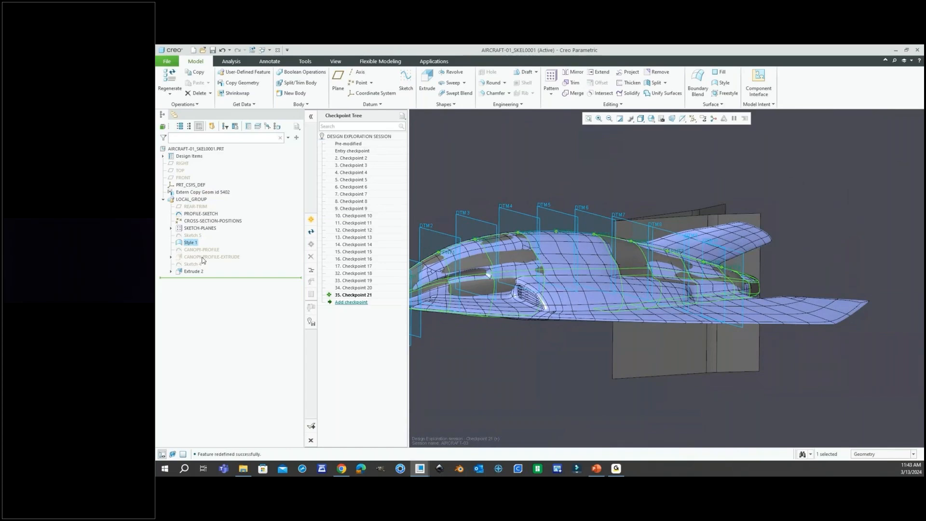
Step: Highlight the CANOPY-PROFILE-EXTRUDE feature and inspect its surface up close around the cockpit canopy
click(204, 257)
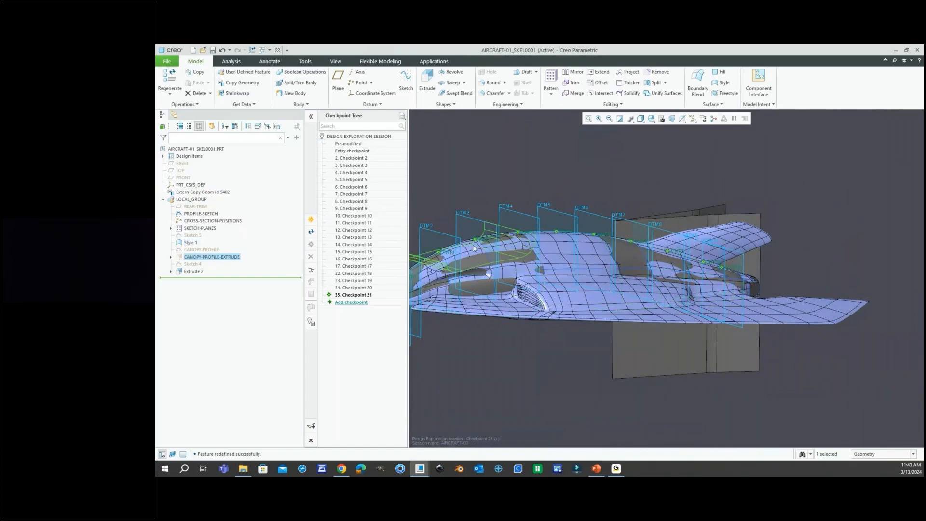
scroll(508, 240, down, 6)
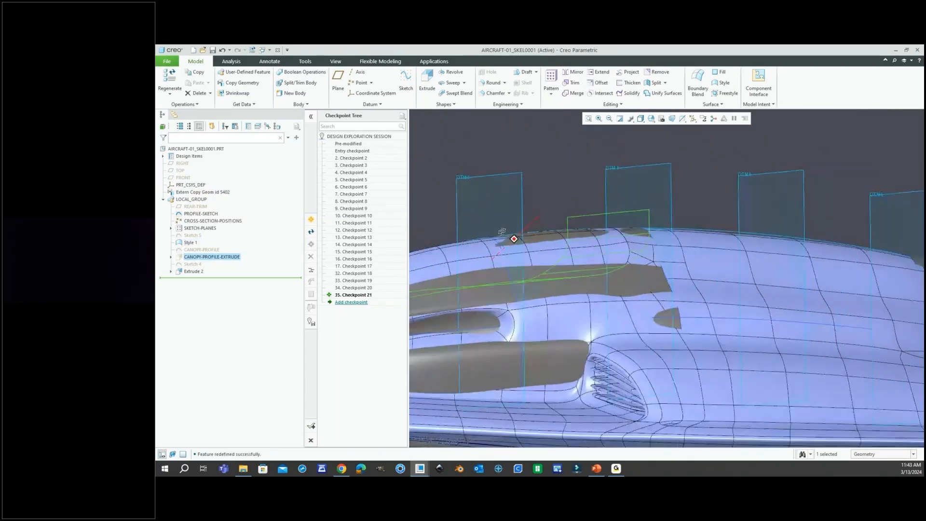
middle_drag(502, 232, 500, 231)
scroll(555, 248, up, 5)
middle_drag(556, 249, 569, 261)
Step: Highlight Extrude 2, inspect its surfaces at the rear of the aircraft from several angles, and clear the selection
click(194, 273)
scroll(622, 237, up, 3)
middle_drag(743, 242, 739, 312)
scroll(794, 202, down, 3)
scroll(782, 218, up, 5)
mouse_move(733, 244)
middle_down()
mouse_move(727, 184)
mouse_move(701, 201)
middle_up()
click(663, 210)
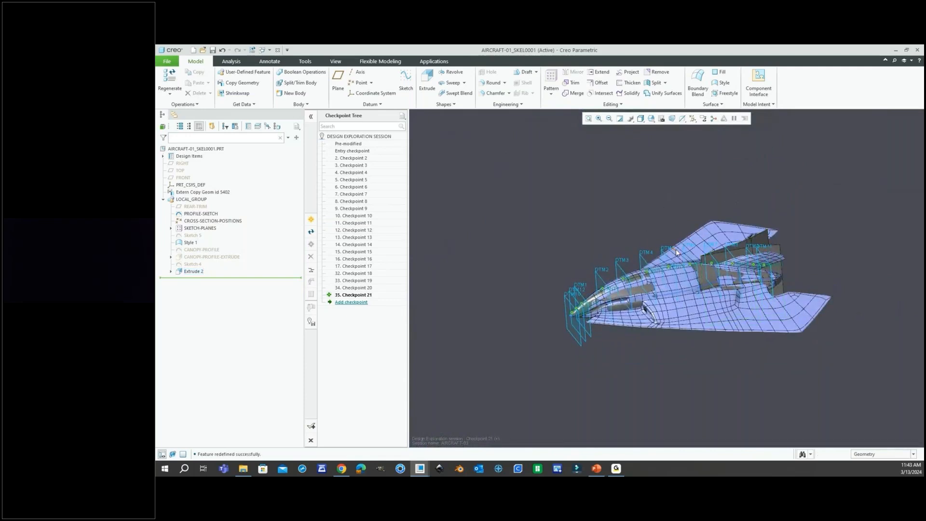
scroll(728, 281, down, 2)
mouse_move(728, 281)
middle_down()
mouse_move(713, 259)
mouse_move(768, 270)
middle_up()
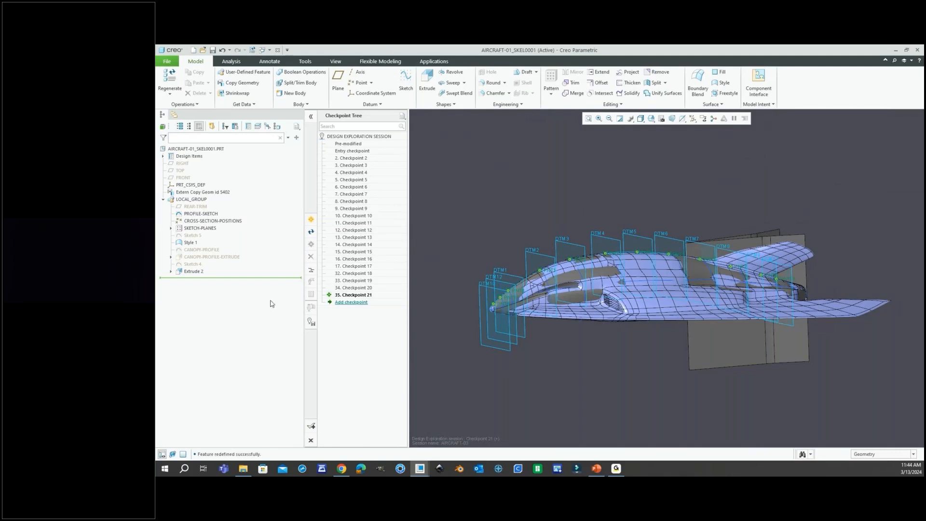
Step: Open the Style 1 feature for editing and inspect its curves along the fuselage
click(190, 243)
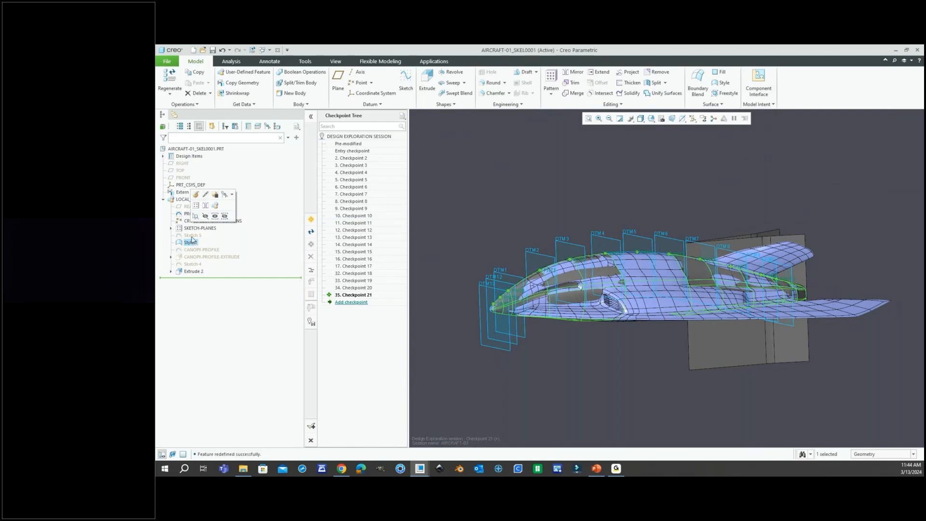
click(201, 195)
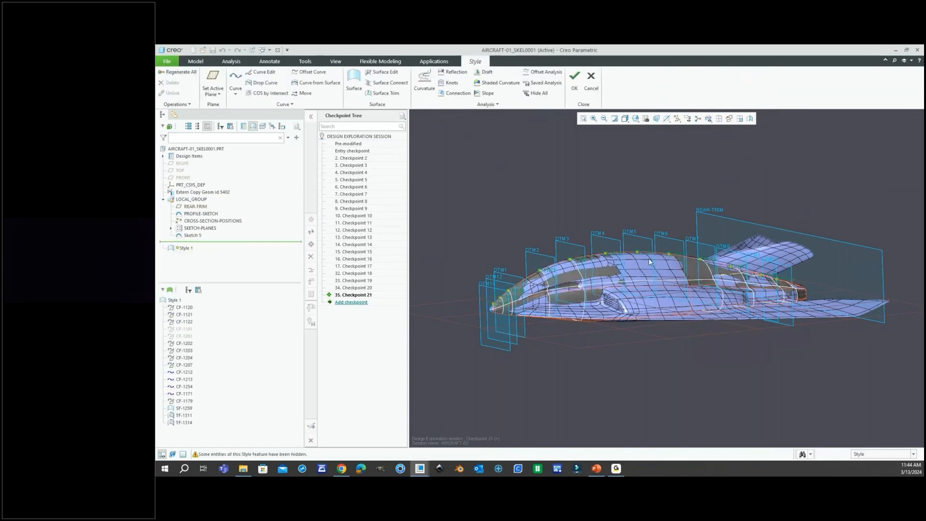
scroll(627, 273, down, 2)
scroll(638, 280, down, 2)
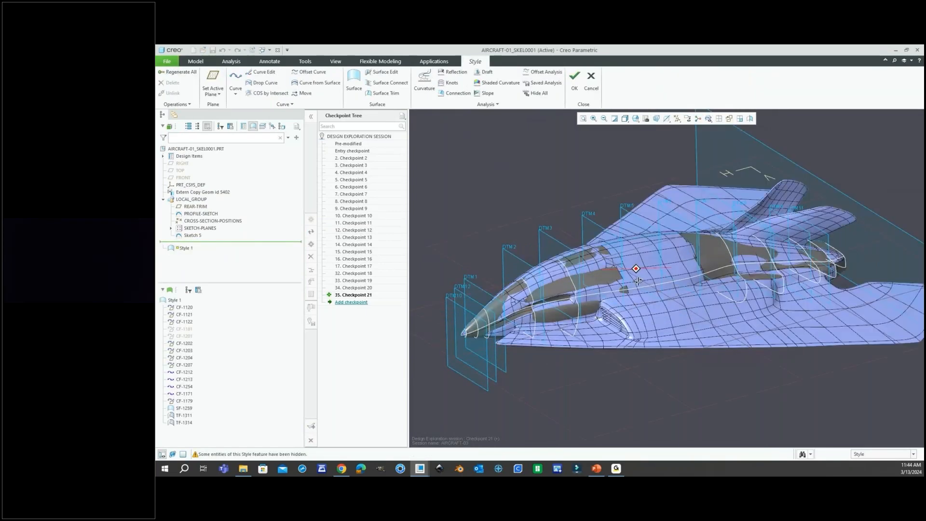
mouse_move(638, 280)
middle_down()
mouse_move(632, 270)
mouse_move(655, 288)
middle_up()
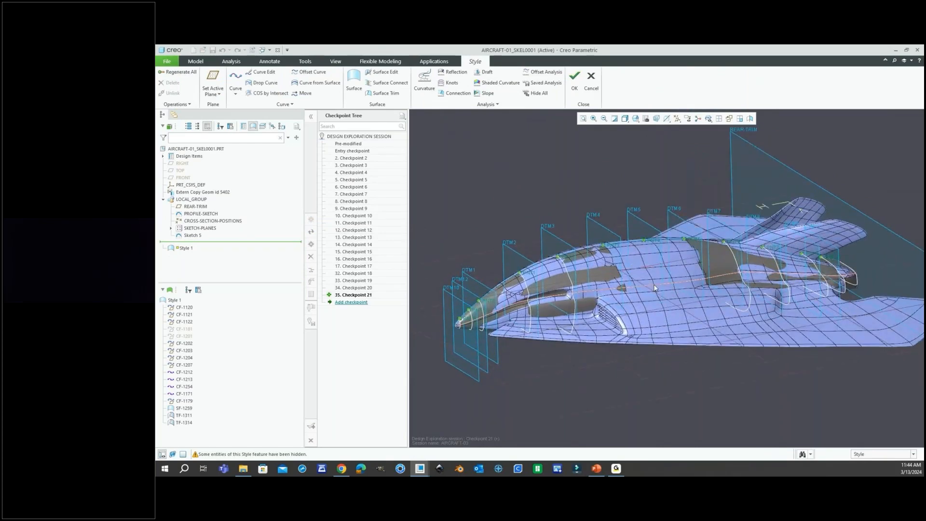
scroll(655, 288, down, 2)
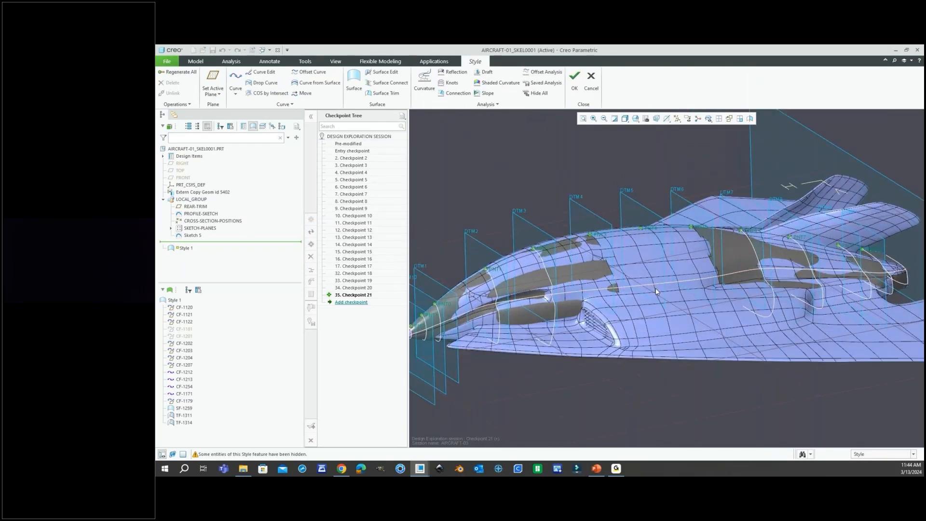
scroll(589, 300, up, 2)
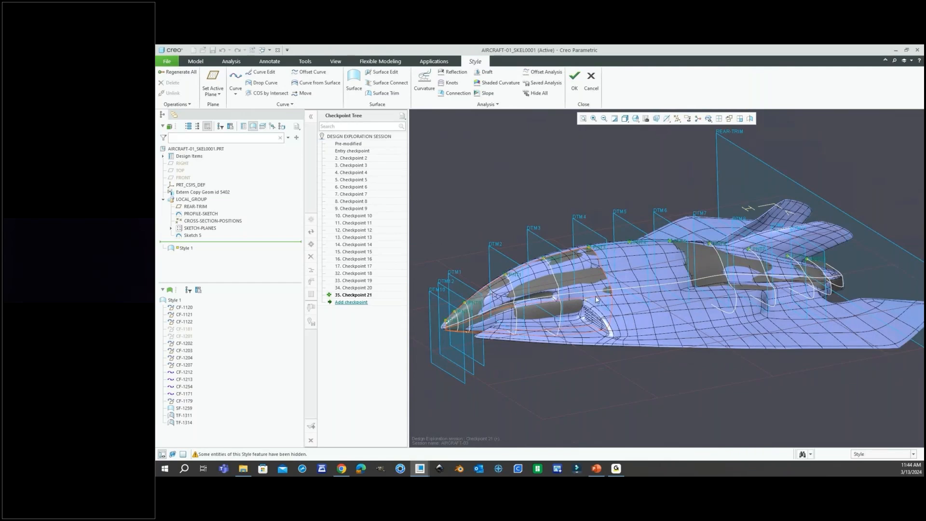
scroll(675, 285, down, 3)
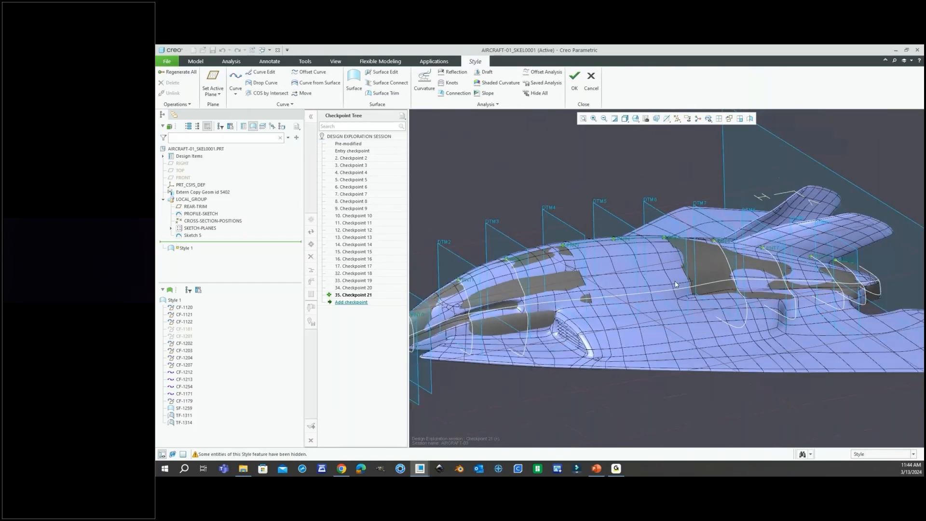
scroll(675, 284, up, 2)
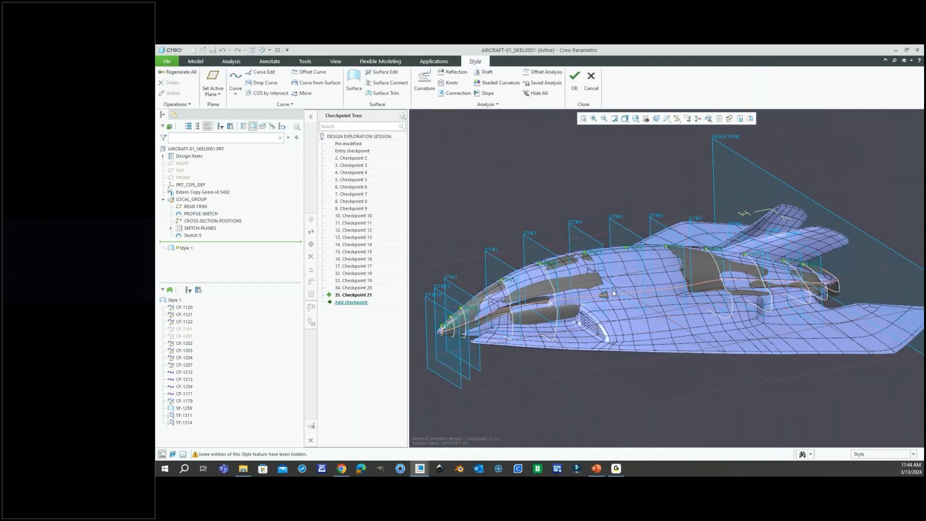
Step: Hide LOCAL_GROUP and examine the style curves against the copied aircraft surfaces
click(195, 201)
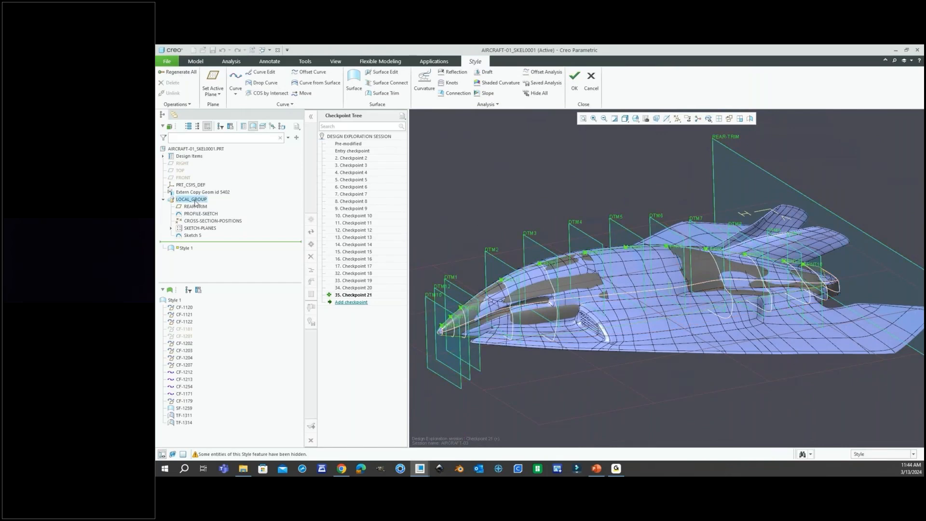
right_click(195, 201)
click(203, 204)
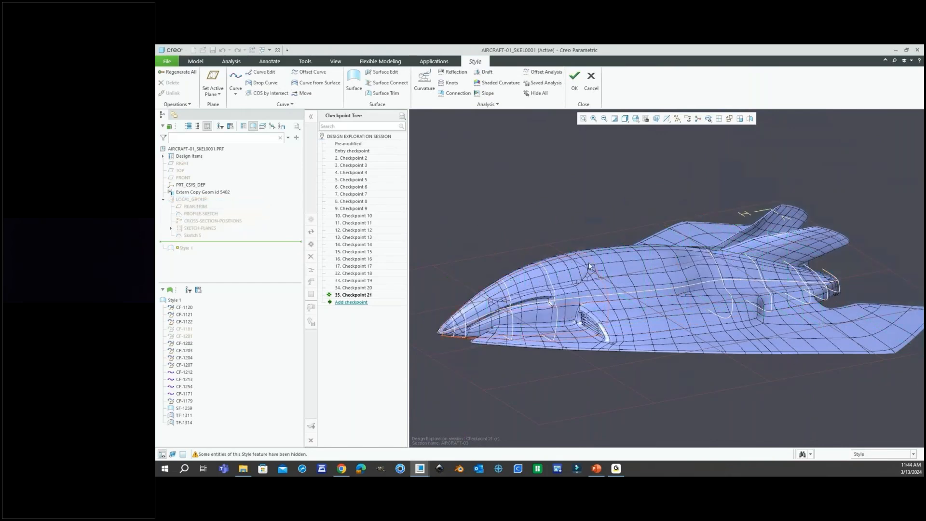
scroll(632, 265, down, 4)
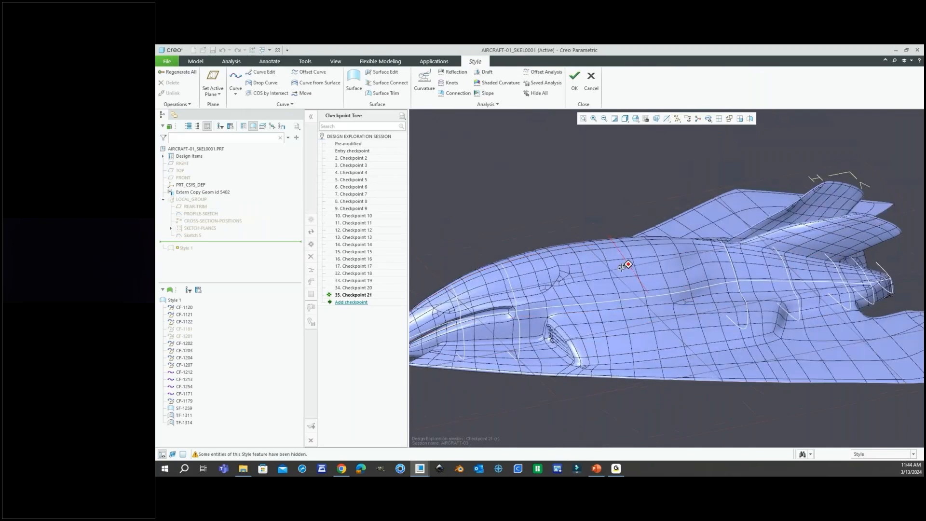
mouse_move(622, 267)
middle_down()
mouse_move(626, 276)
mouse_move(624, 255)
middle_up()
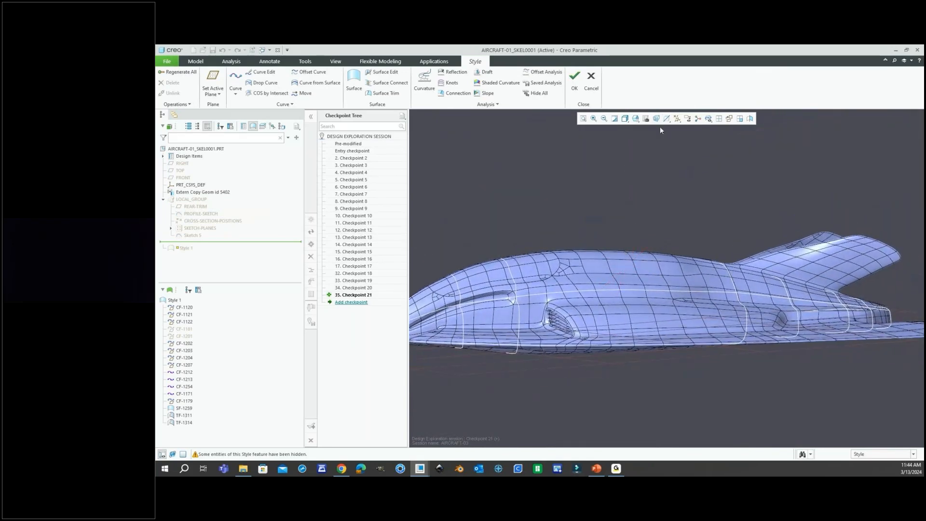
click(678, 119)
scroll(557, 199, up, 2)
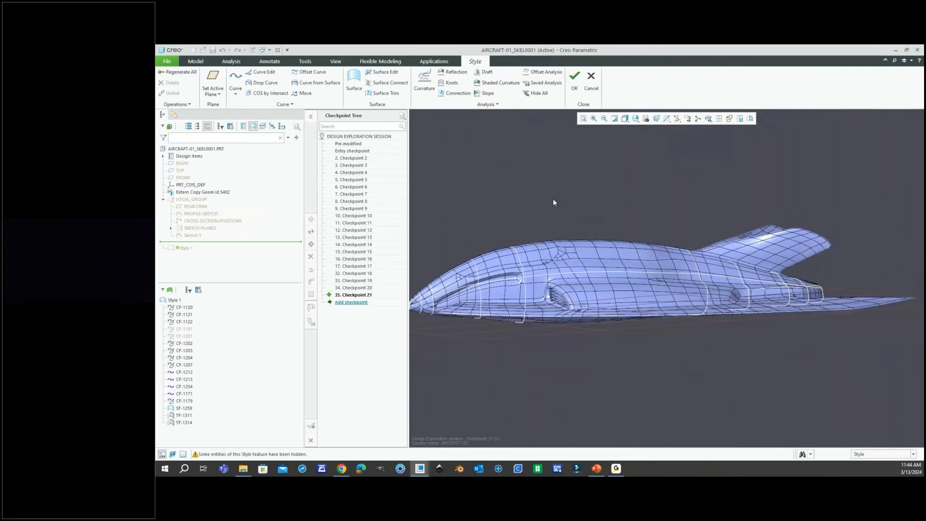
middle_drag(553, 199, 561, 207)
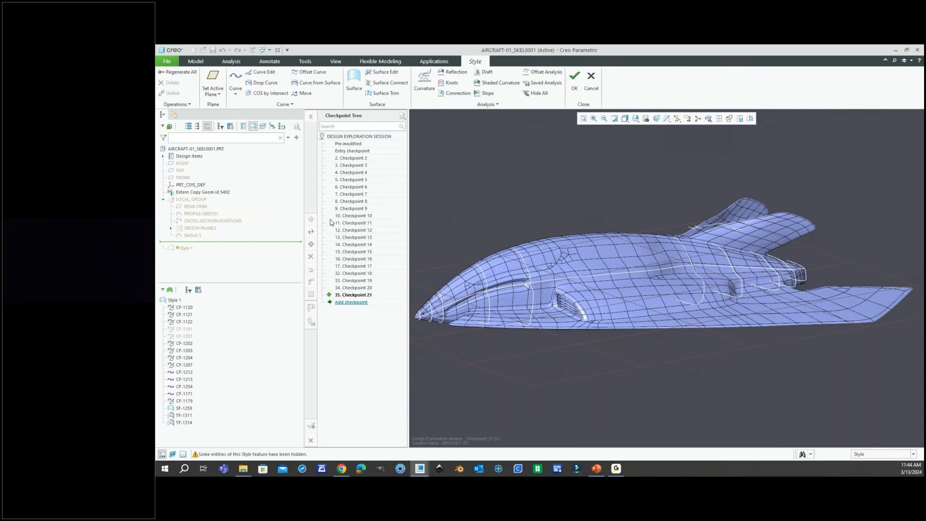
scroll(548, 232, up, 1)
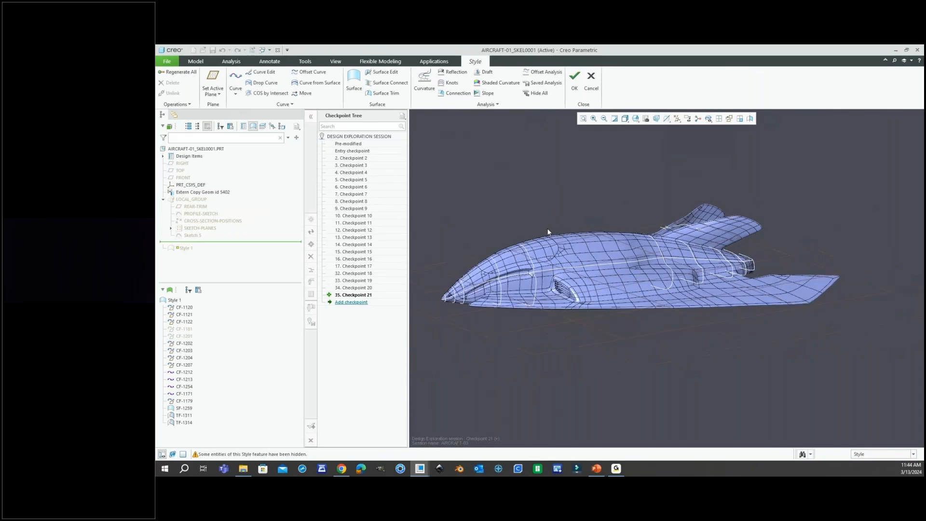
Step: Show only the SKETCH-PLANES pattern from the hidden group and inspect how its planes line up with the style curves
click(206, 230)
right_click(207, 230)
click(211, 235)
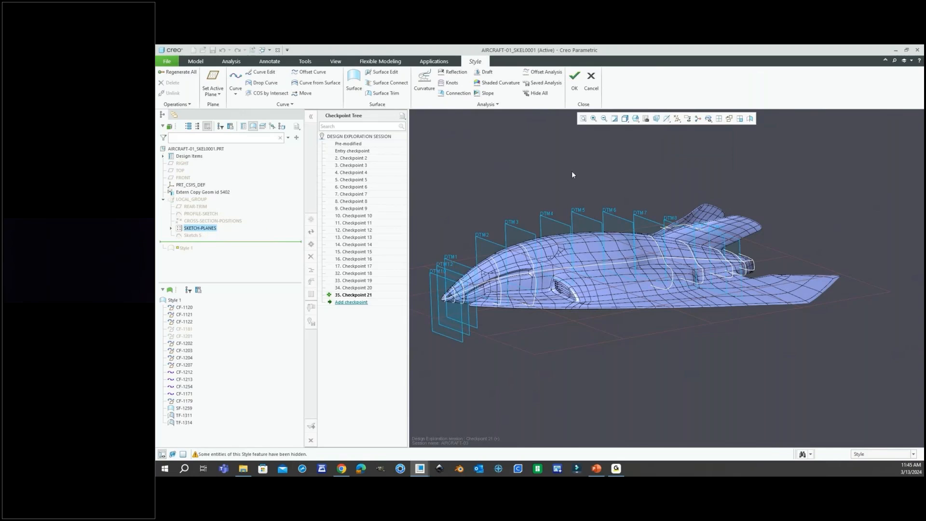
scroll(587, 224, down, 2)
mouse_move(587, 223)
middle_down()
mouse_move(566, 219)
mouse_move(573, 243)
mouse_move(572, 227)
middle_up()
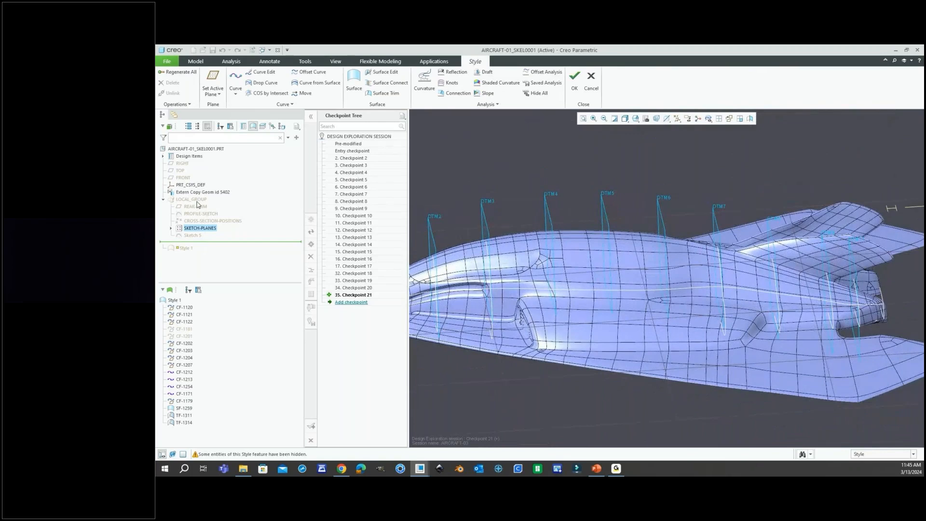
Step: Show the whole LOCAL_GROUP again in the Style environment
click(193, 199)
click(205, 215)
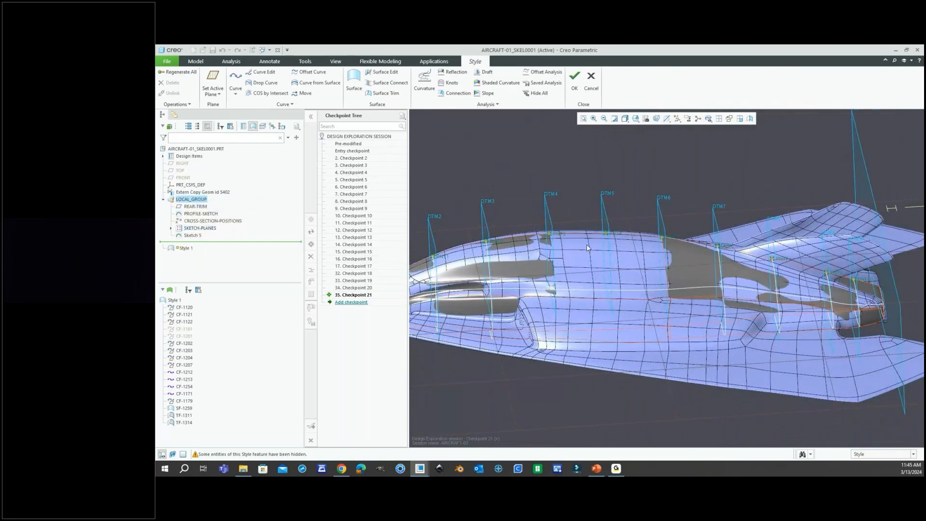
mouse_move(600, 217)
middle_down()
mouse_move(601, 201)
mouse_move(590, 226)
middle_up()
scroll(589, 226, up, 3)
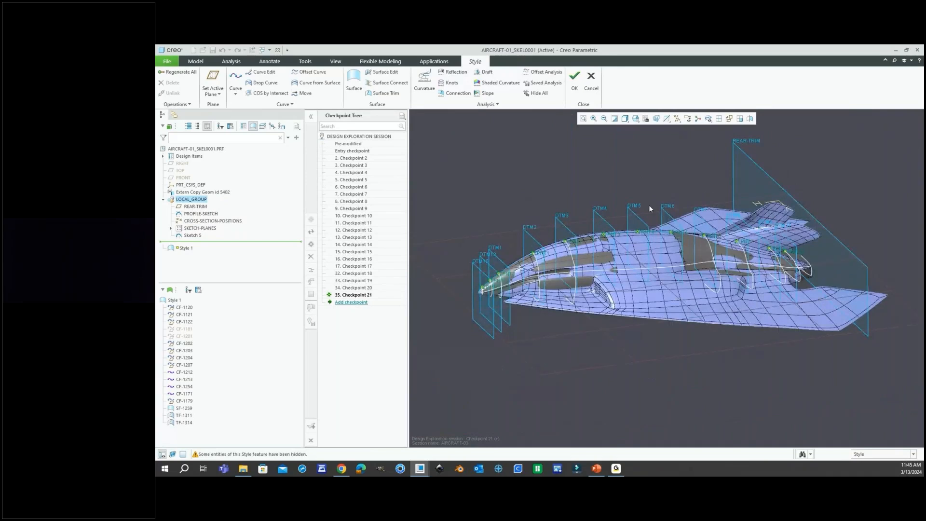
Step: Set datum plane DTM5 above the middle of the fuselage as the active plane for the style curves
scroll(650, 204, down, 2)
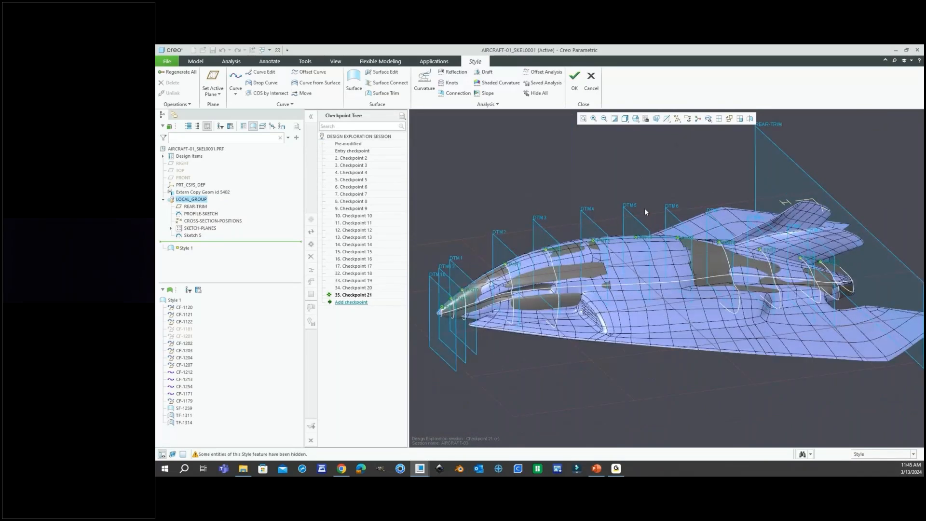
scroll(645, 208, down, 3)
middle_drag(644, 209, 625, 248)
scroll(625, 248, up, 3)
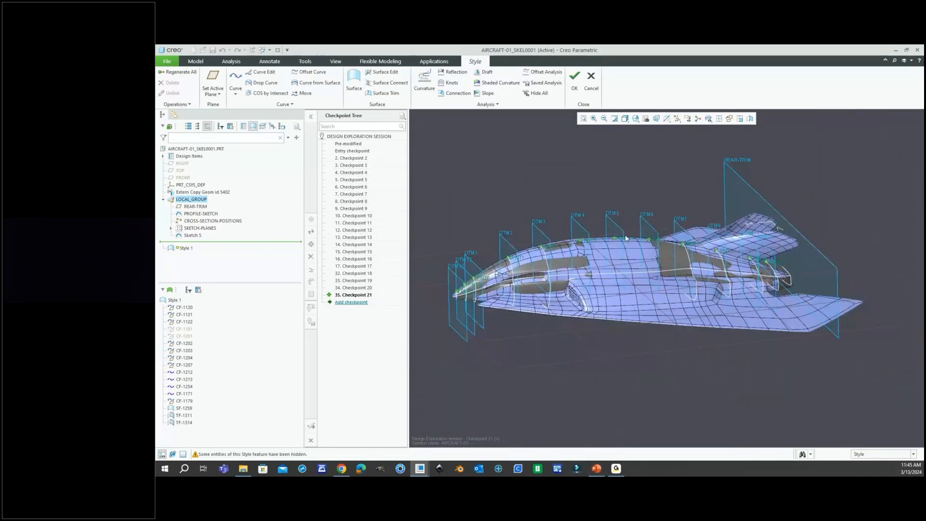
scroll(620, 224, down, 3)
scroll(612, 221, down, 1)
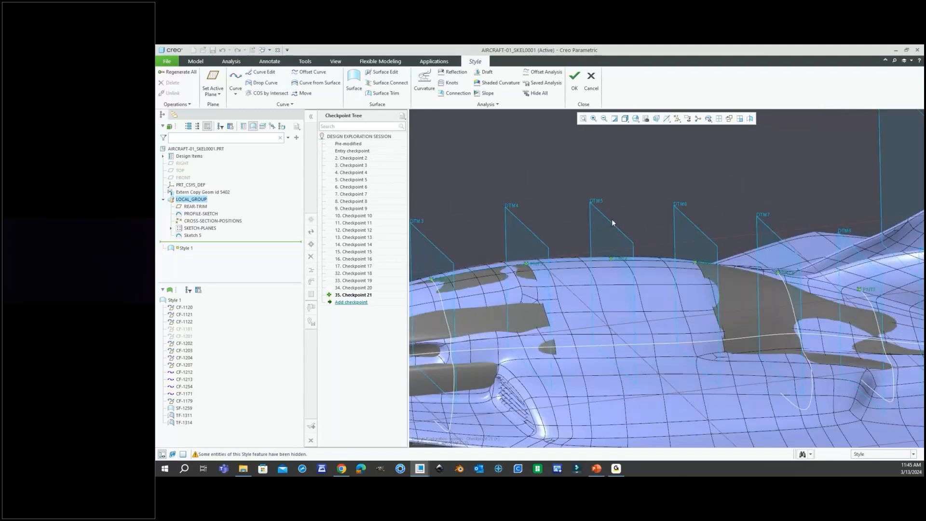
right_click(627, 190)
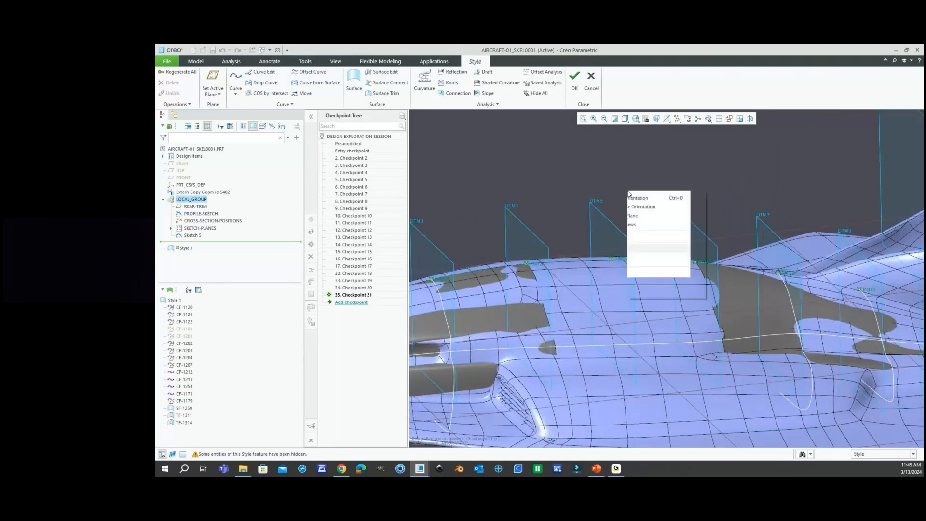
click(653, 267)
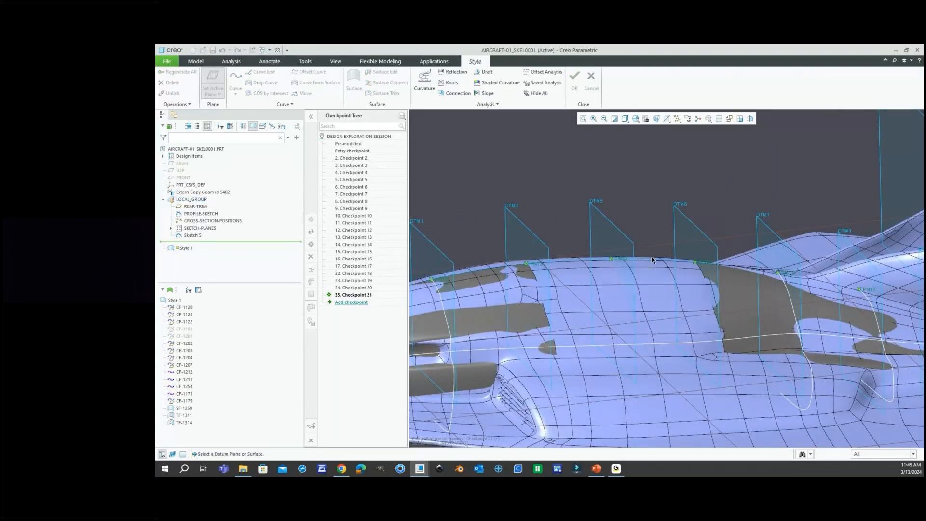
scroll(598, 250, up, 2)
middle_drag(598, 224, 585, 201)
scroll(585, 198, up, 1)
scroll(586, 202, down, 1)
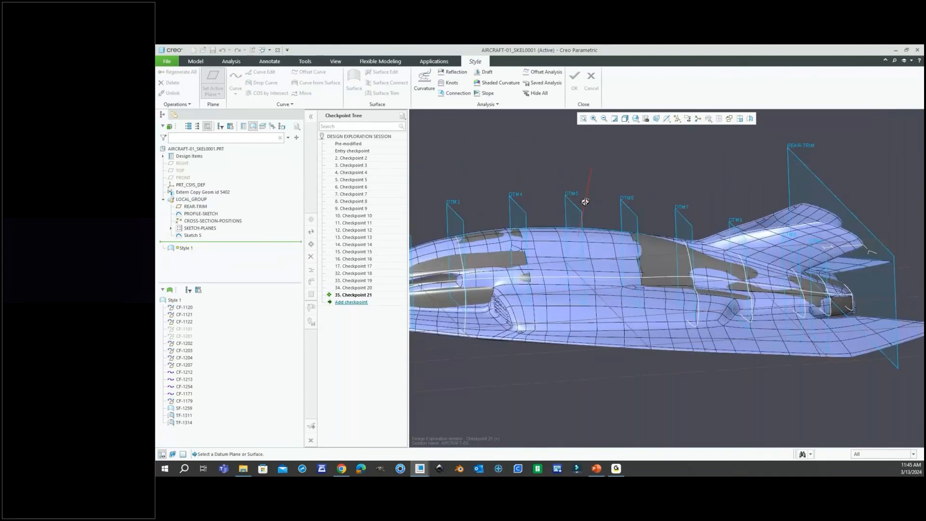
scroll(559, 201, down, 1)
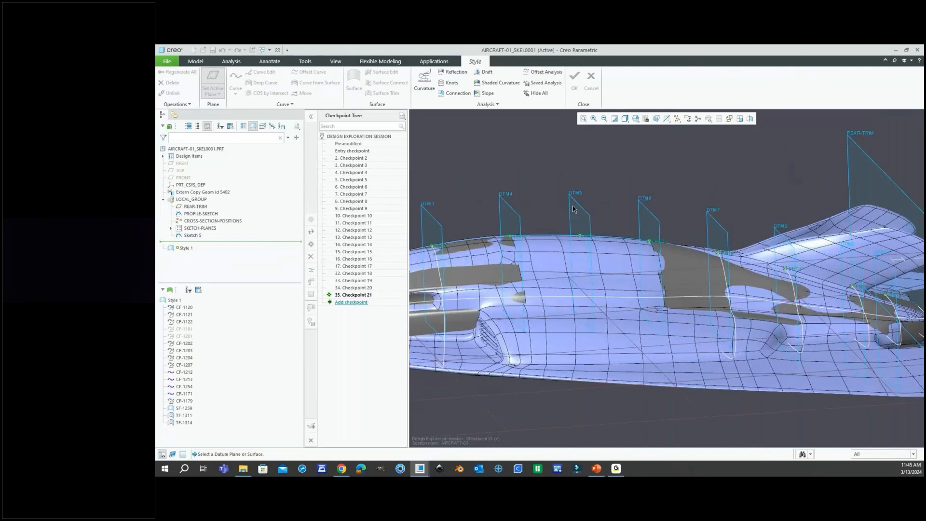
click(576, 204)
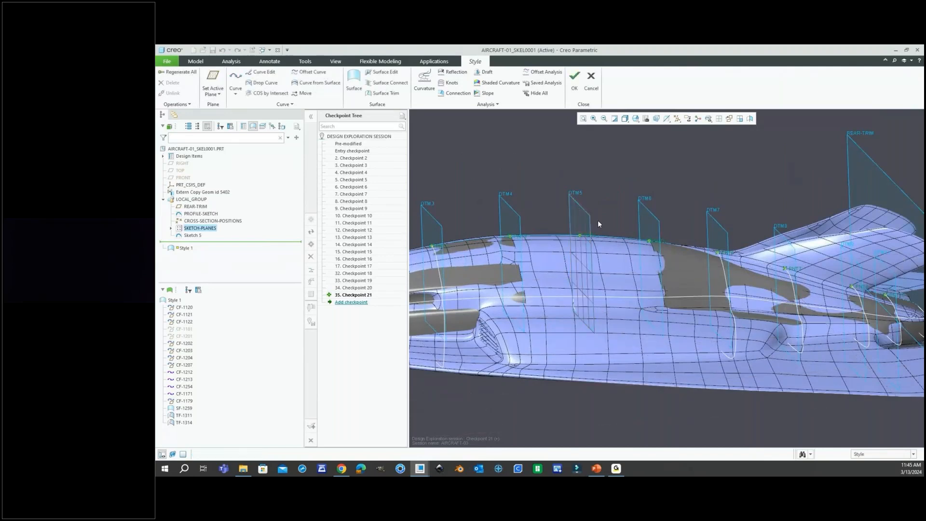
middle_drag(589, 245, 579, 230)
scroll(579, 230, down, 1)
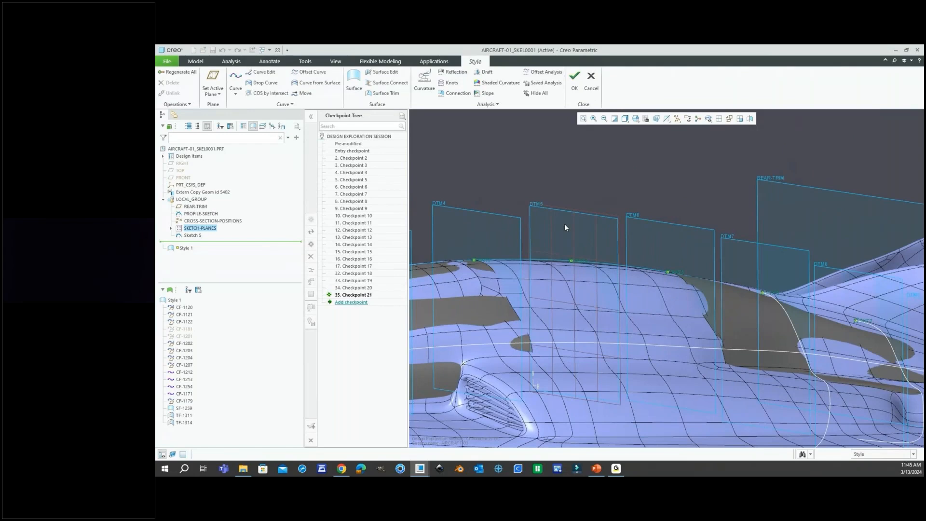
Step: Hide LOCAL_GROUP while keeping SKETCH-PLANES displayed, and examine the datum planes along the fuselage around DTM5
middle_drag(570, 232, 554, 221)
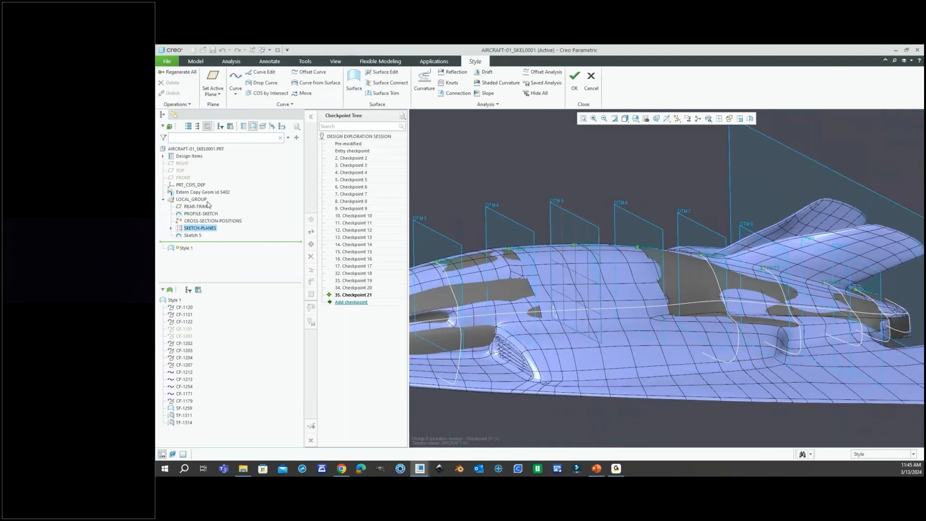
click(191, 201)
right_click(192, 203)
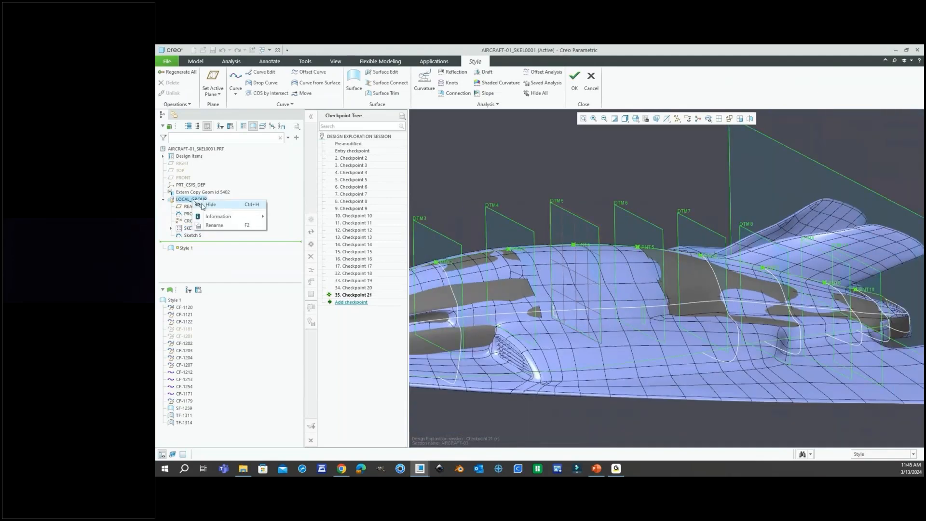
click(204, 207)
scroll(574, 238, up, 3)
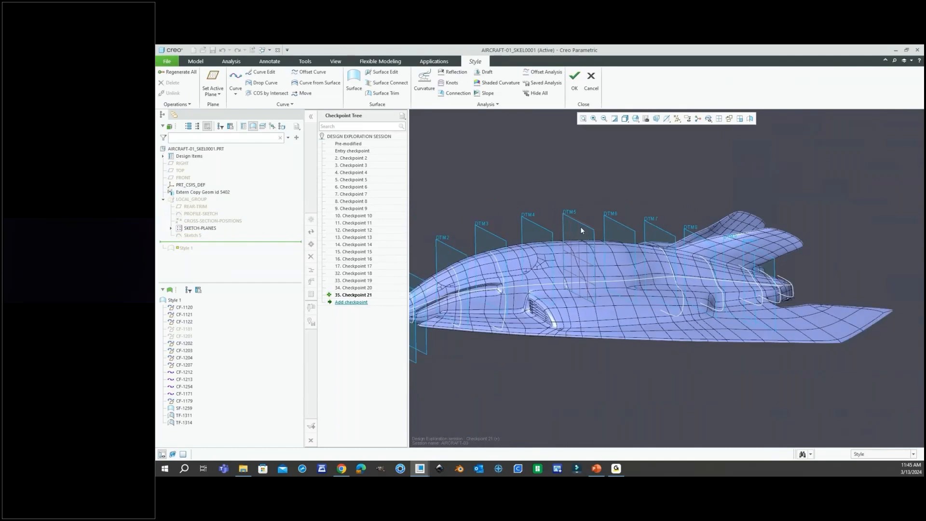
scroll(573, 232, down, 3)
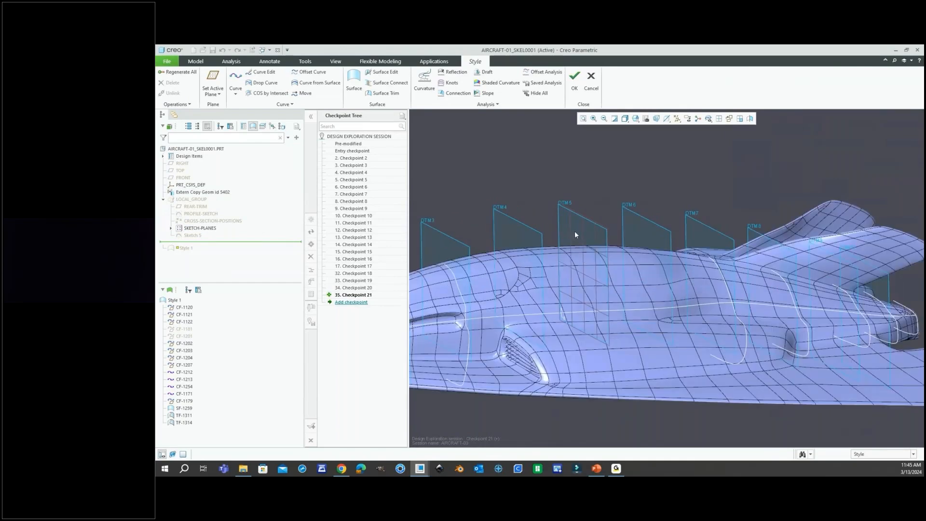
mouse_move(573, 240)
middle_down()
mouse_move(577, 258)
mouse_move(583, 242)
middle_up()
scroll(582, 244, up, 1)
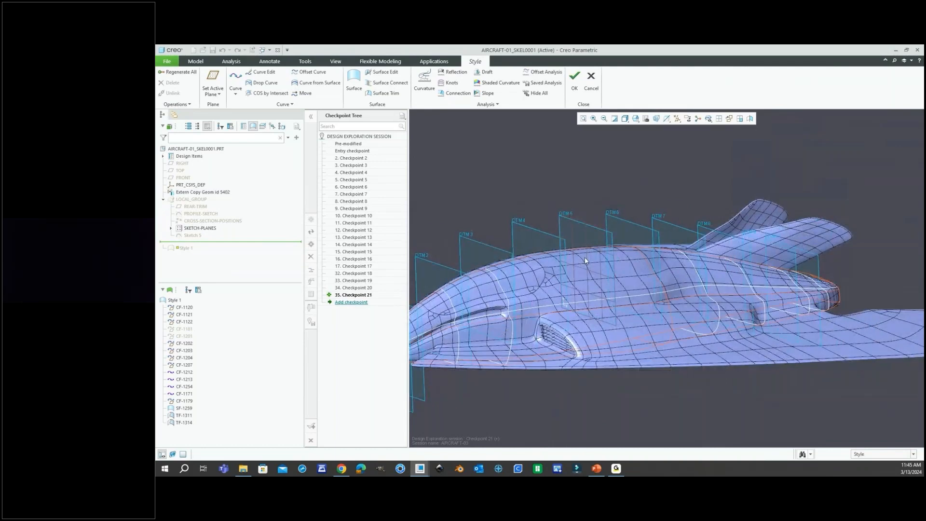
scroll(580, 237, down, 5)
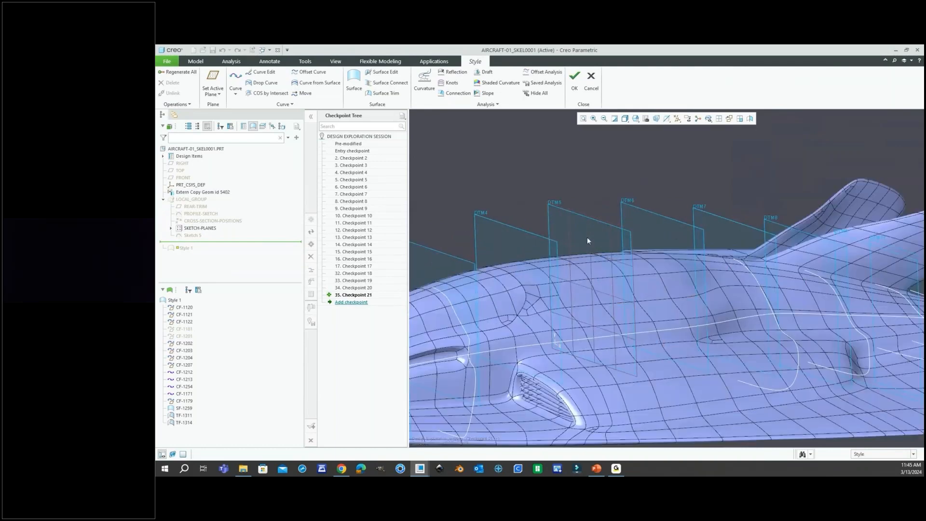
scroll(583, 238, up, 5)
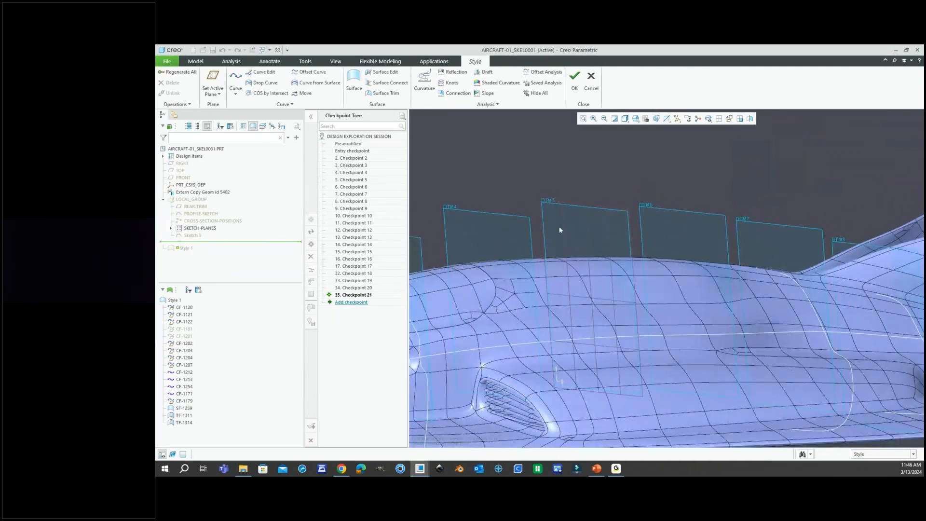
middle_drag(584, 246, 587, 239)
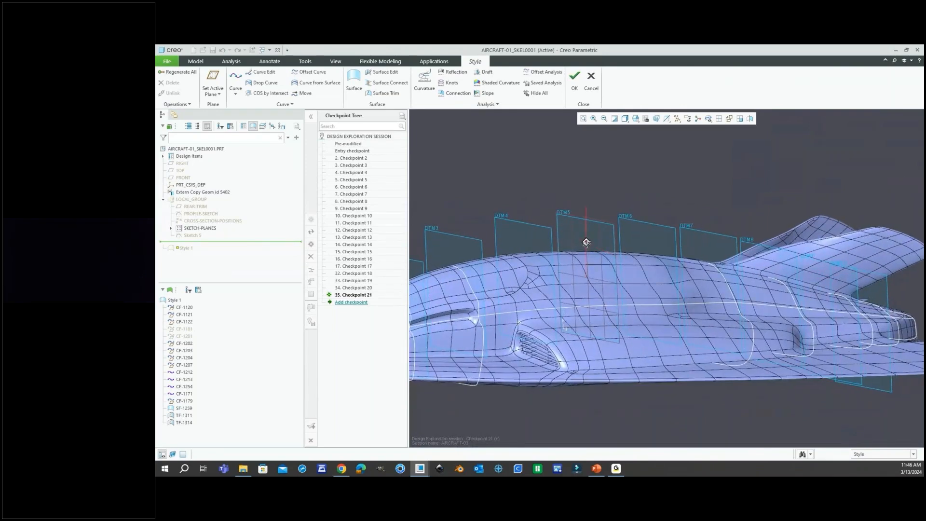
scroll(582, 235, down, 3)
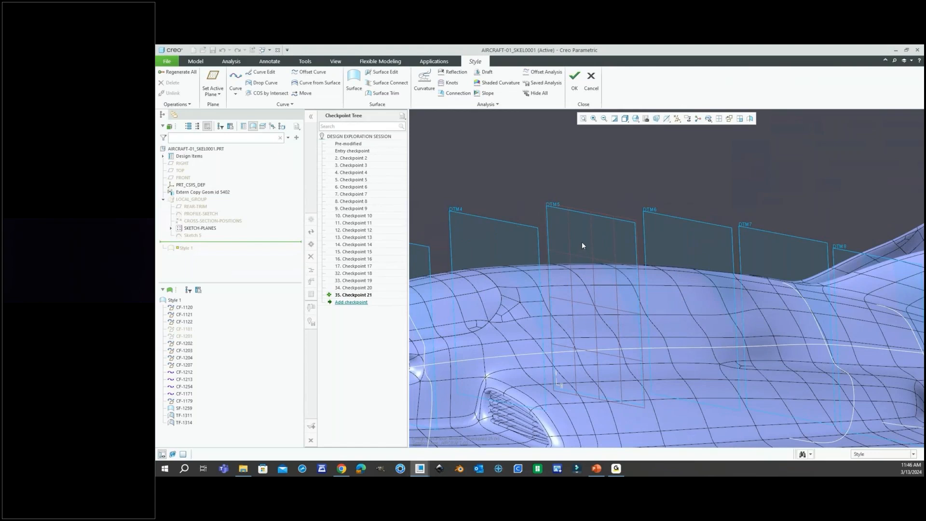
Step: Turn off the grid display in the Style preferences
click(177, 104)
click(186, 149)
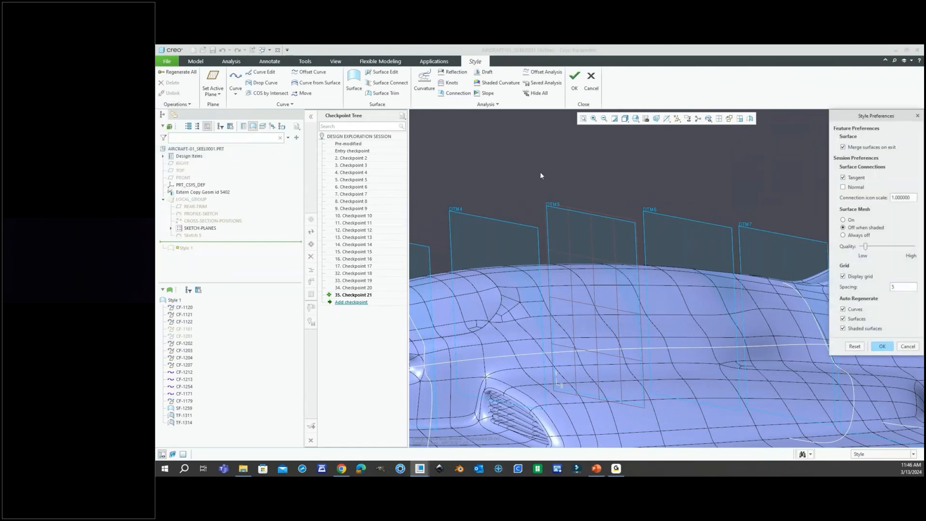
click(843, 276)
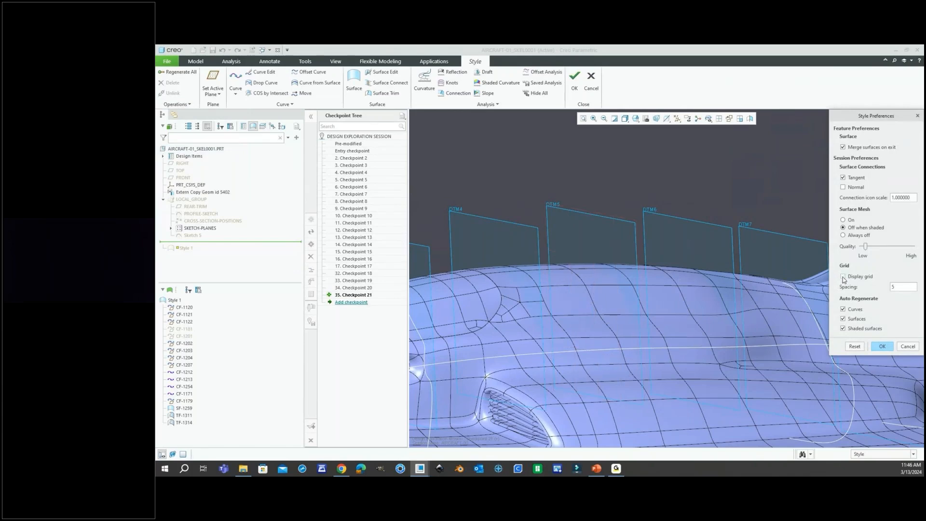
click(883, 346)
Step: Start a new style curve and set its type to planar, lying on DTM5
middle_drag(632, 168, 633, 230)
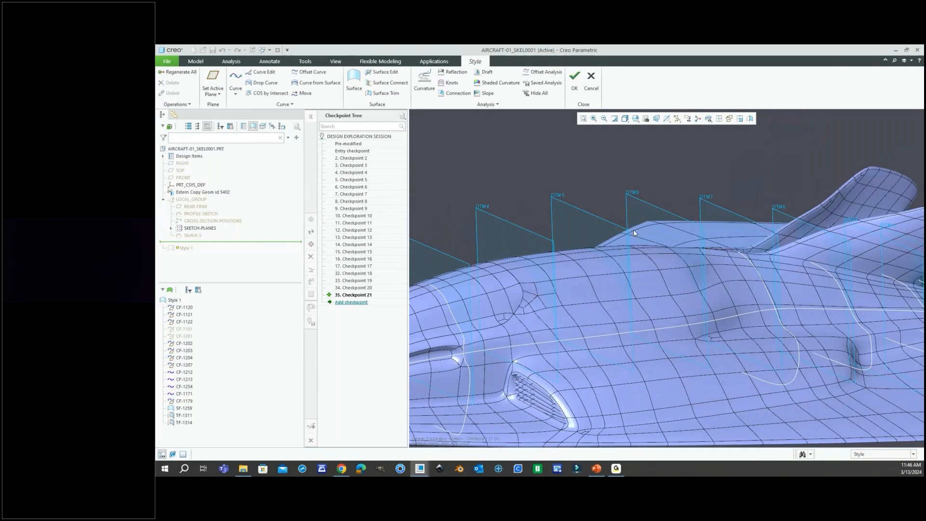
right_click(616, 175)
click(628, 187)
right_click(633, 189)
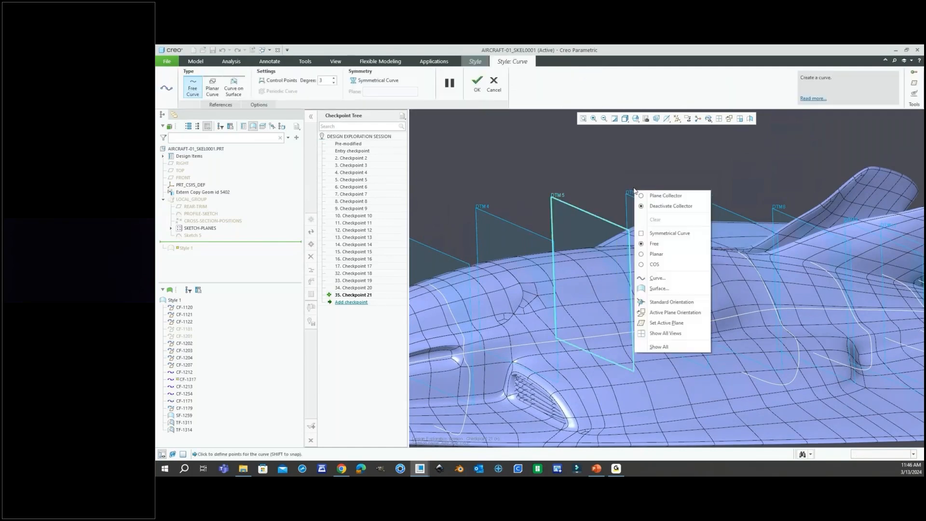
key(Escape)
scroll(576, 187, down, 3)
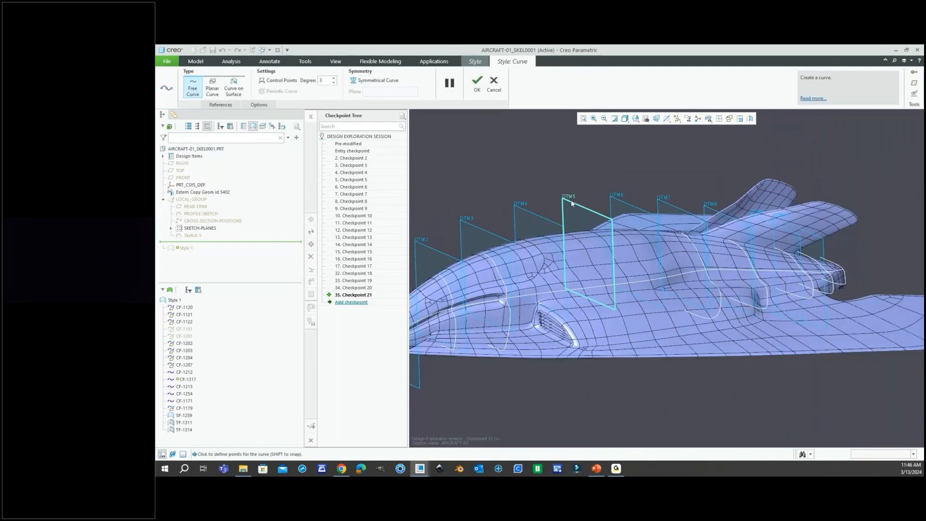
scroll(572, 203, up, 2)
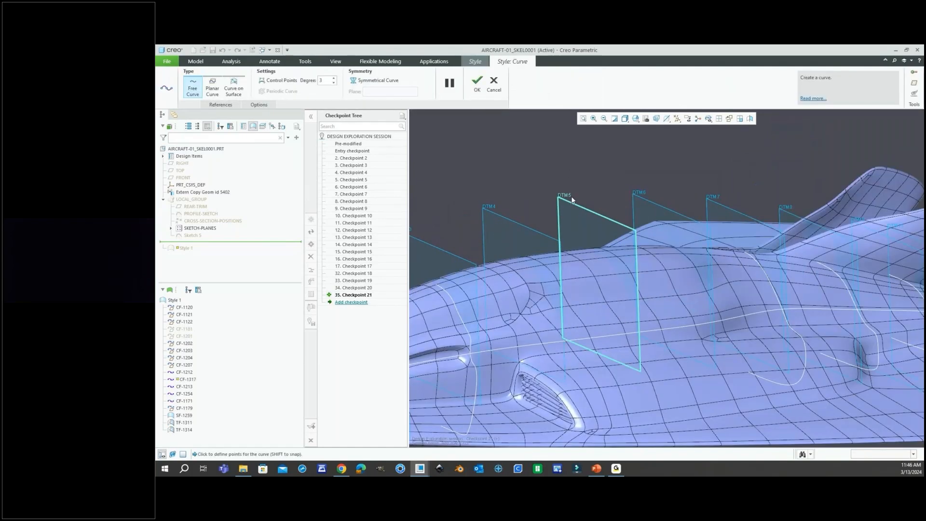
click(215, 97)
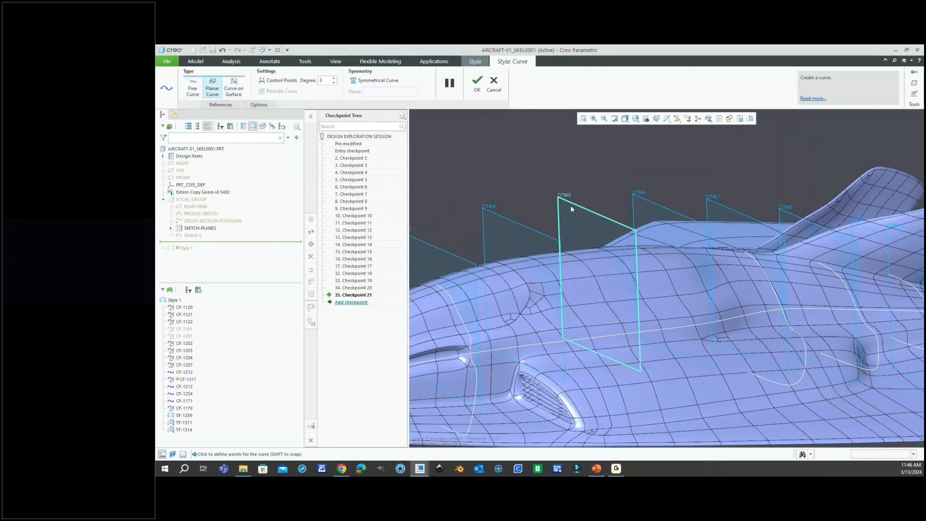
scroll(584, 206, down, 2)
middle_drag(597, 187, 588, 190)
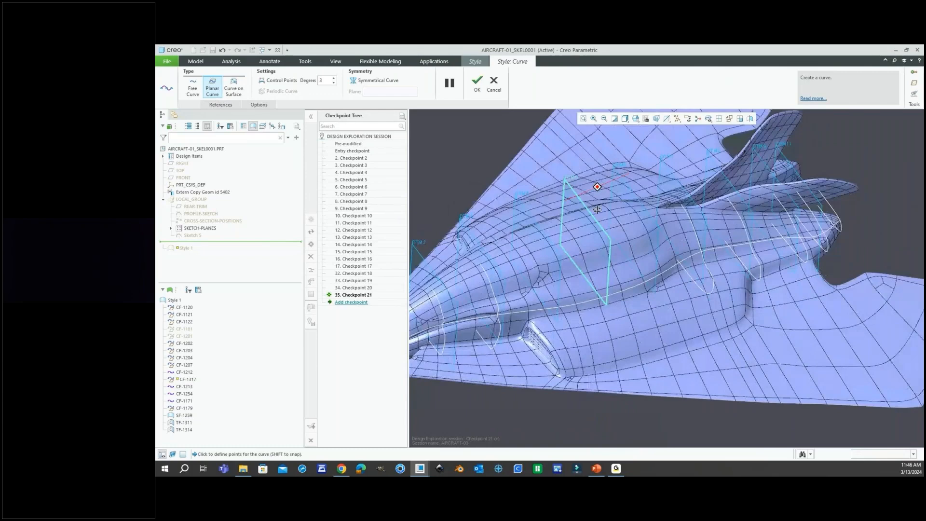
middle_drag(598, 209, 598, 189)
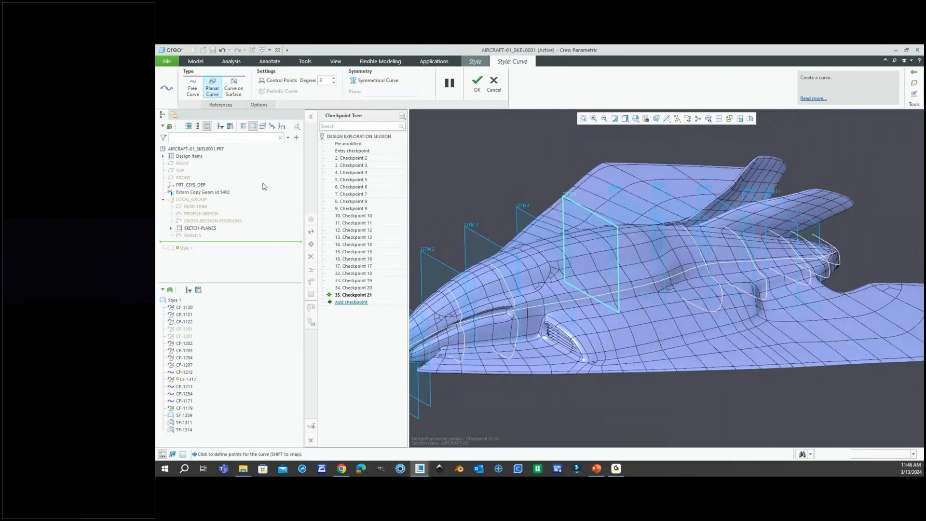
Step: Show LOCAL_GROUP again and snap the planar curve's first point to the datum point on DTM5 at the top of the fuselage
right_click(199, 201)
click(205, 204)
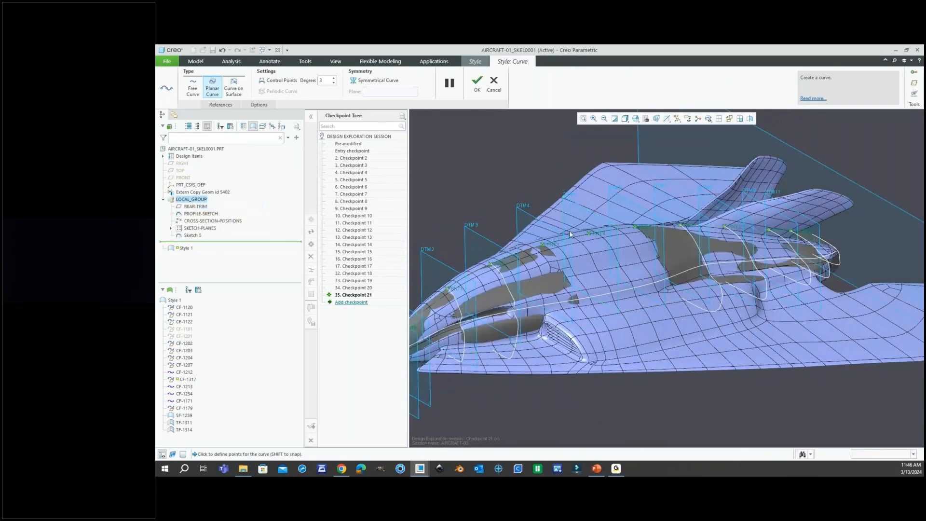
scroll(569, 231, down, 10)
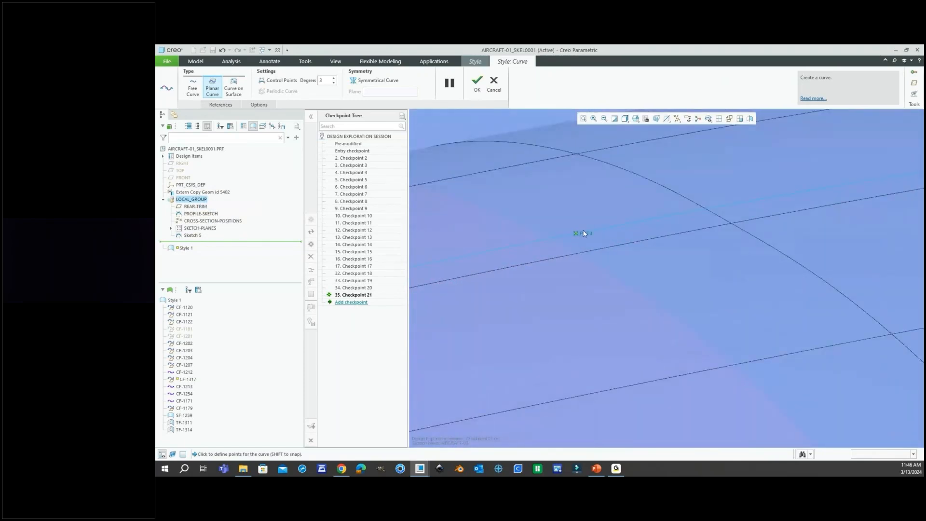
scroll(584, 233, up, 10)
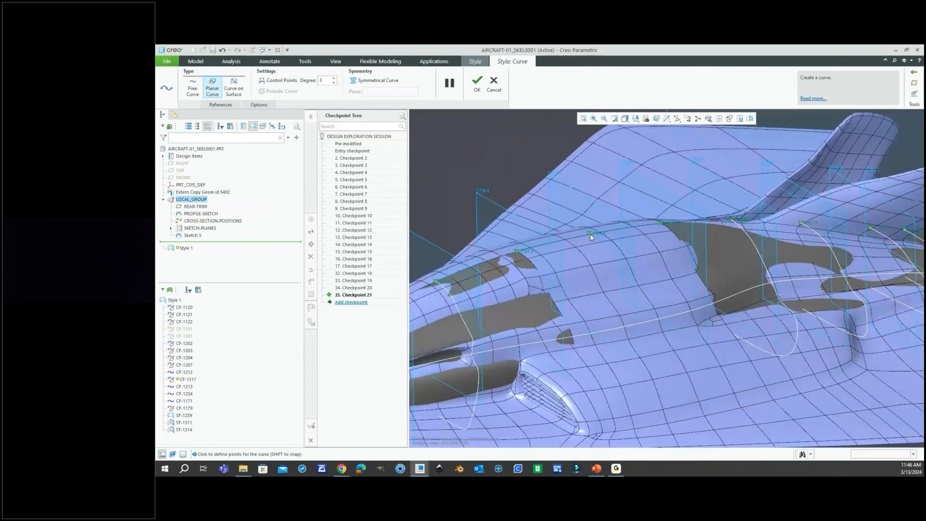
scroll(590, 234, up, 3)
scroll(592, 241, down, 10)
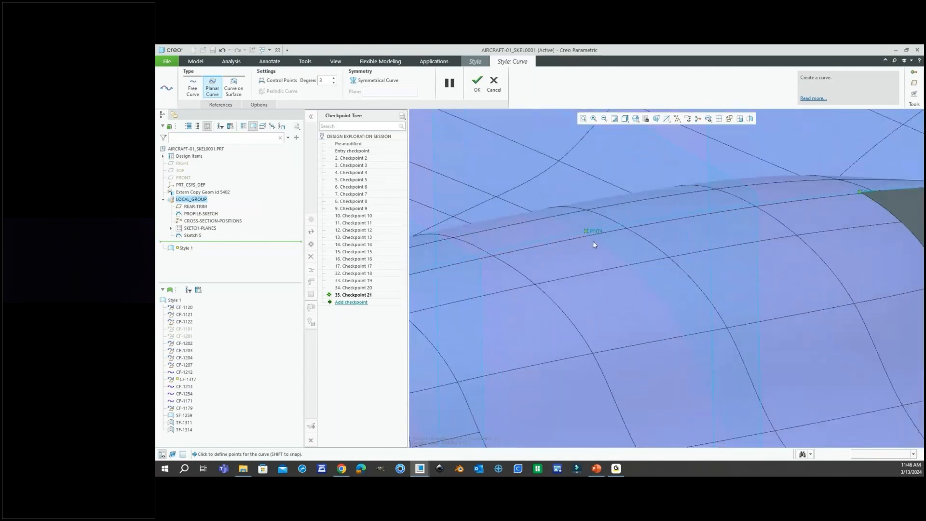
middle_drag(593, 241, 599, 249)
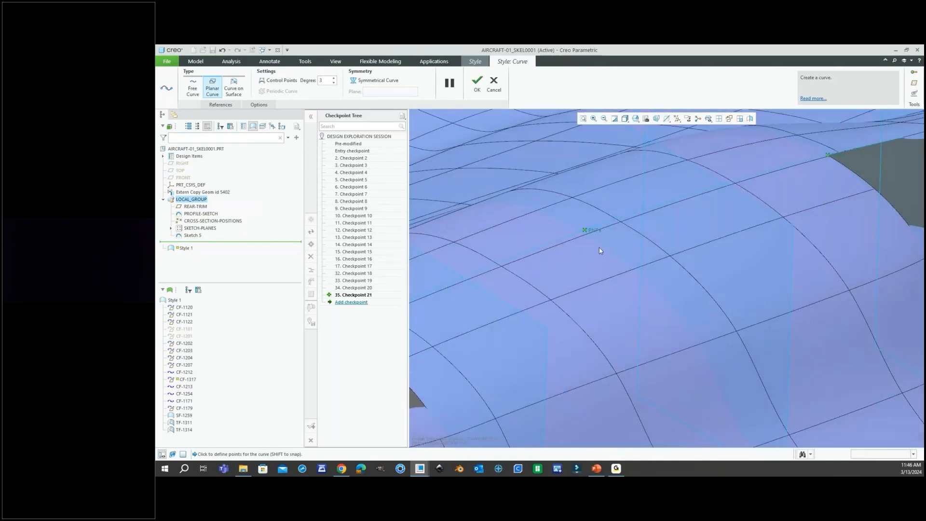
scroll(600, 242, down, 3)
shift+click(591, 219)
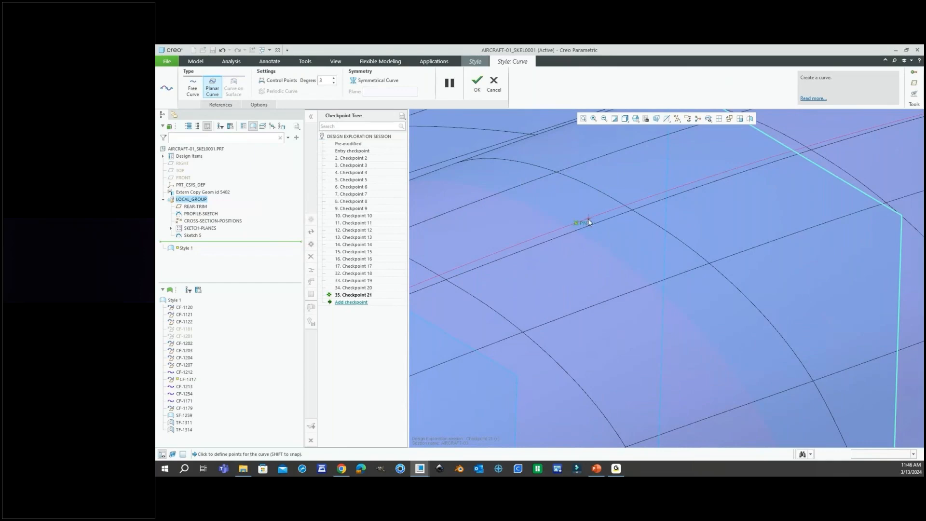
shift+drag(589, 219, 578, 222)
scroll(578, 226, up, 5)
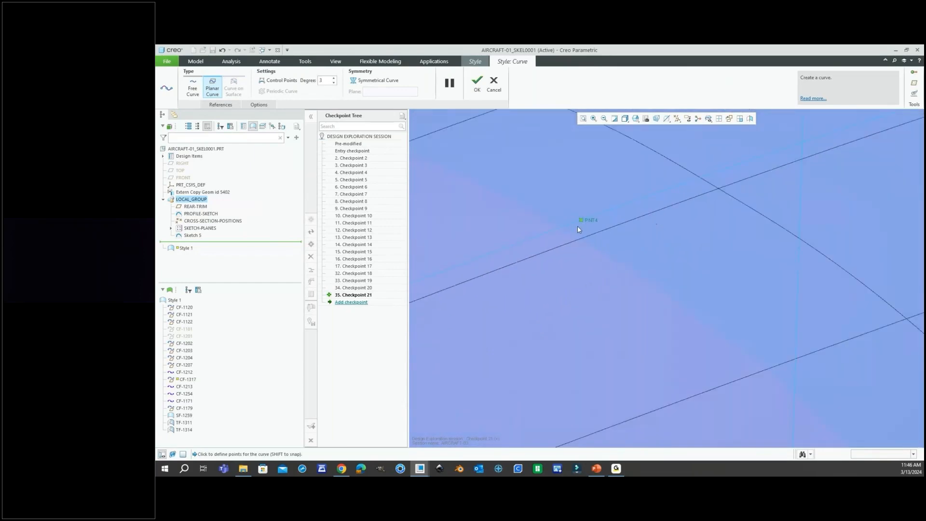
scroll(578, 227, up, 3)
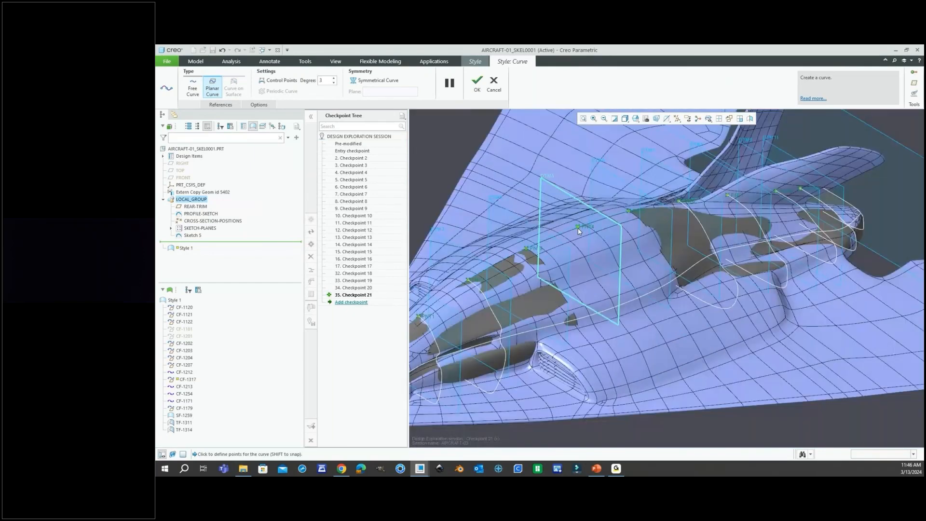
Step: Trace the planar curve down the side of the fuselage with six more points snapped to the copied surfaces along DTM5
scroll(596, 244, down, 4)
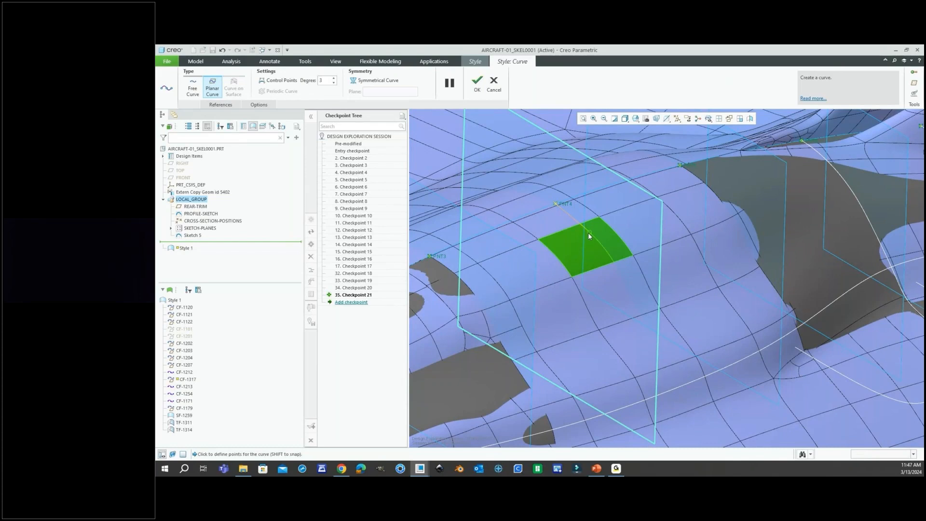
click(589, 233)
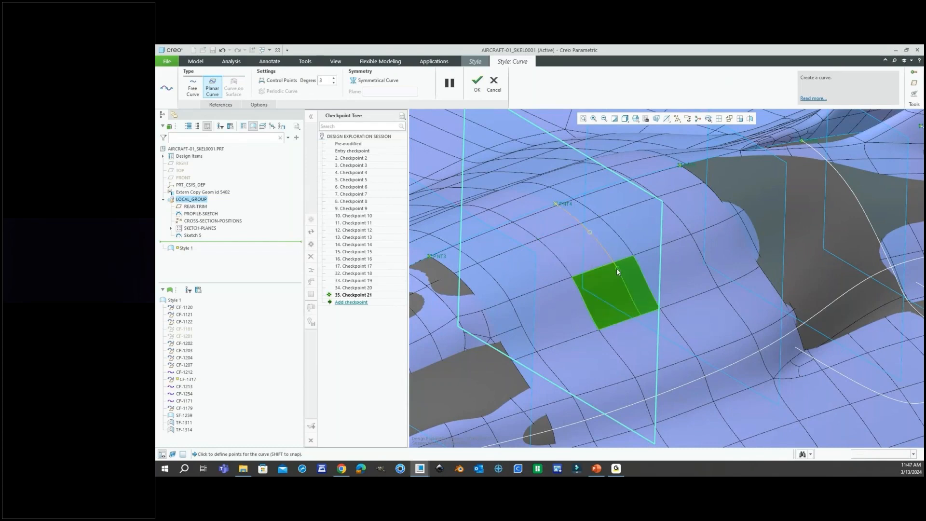
click(617, 270)
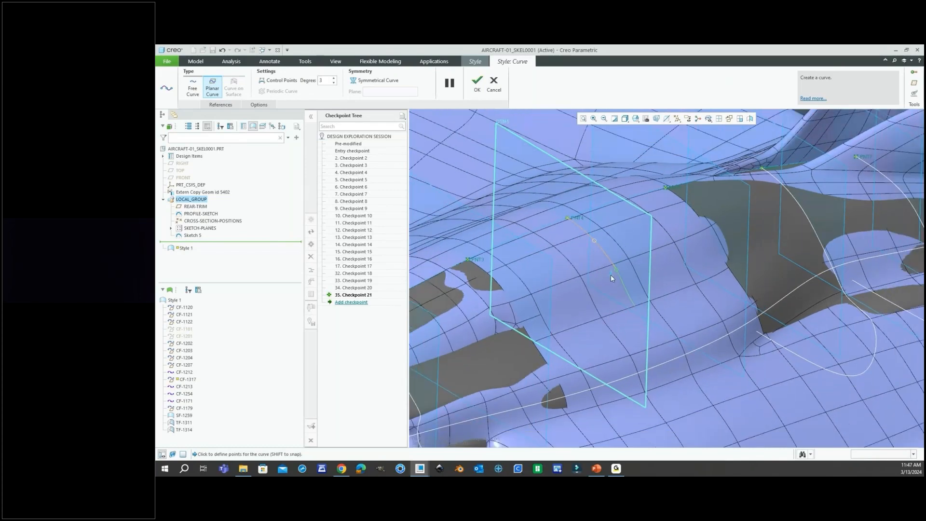
click(634, 303)
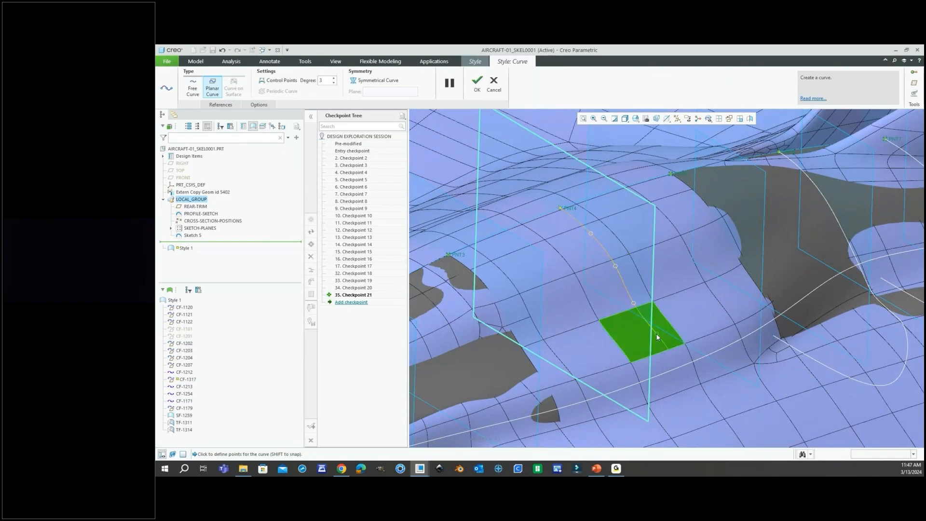
click(651, 326)
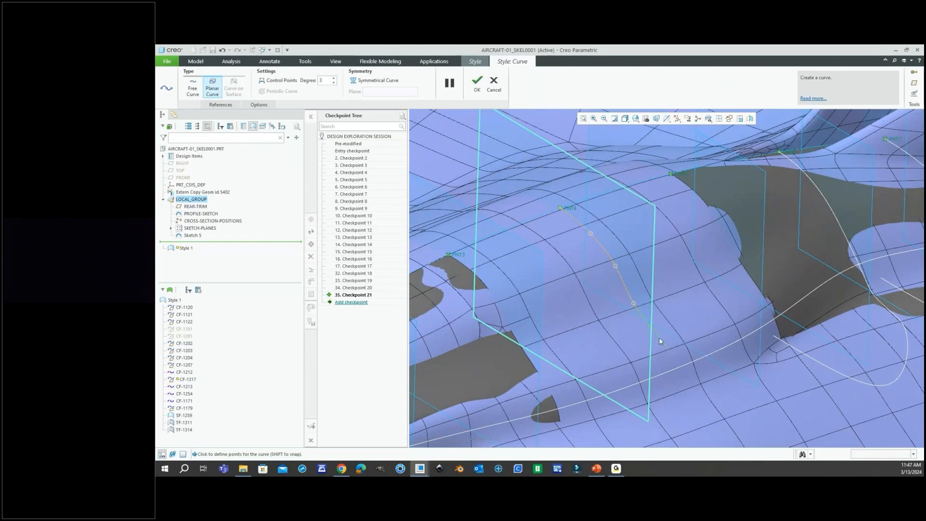
click(665, 346)
click(682, 381)
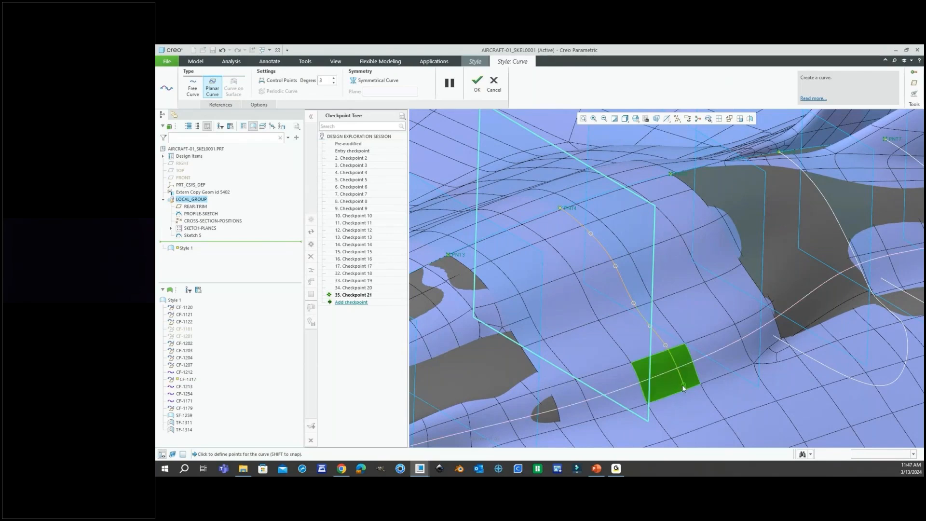
Step: Continue the planar curve beneath the fuselage with one intermediate point and an end point at the centre of the underside
middle_drag(646, 299, 690, 246)
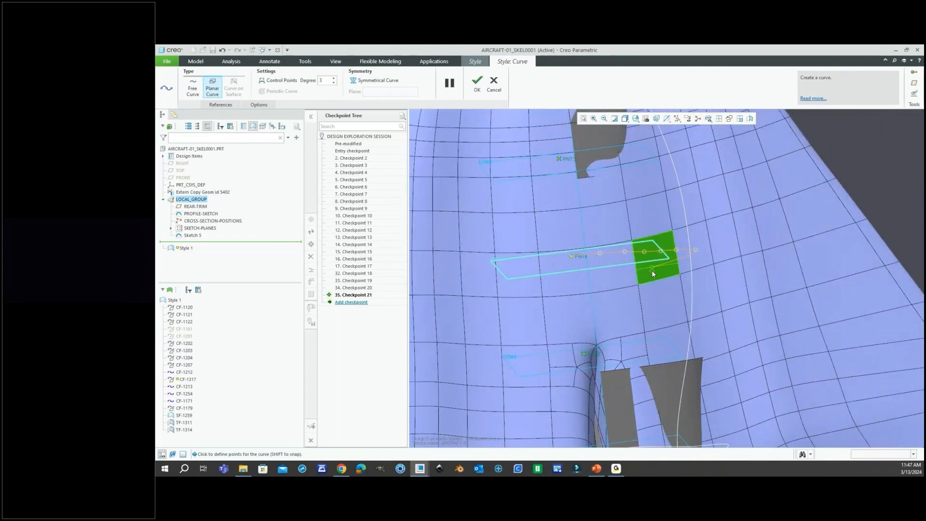
scroll(595, 279, up, 1)
scroll(596, 280, up, 3)
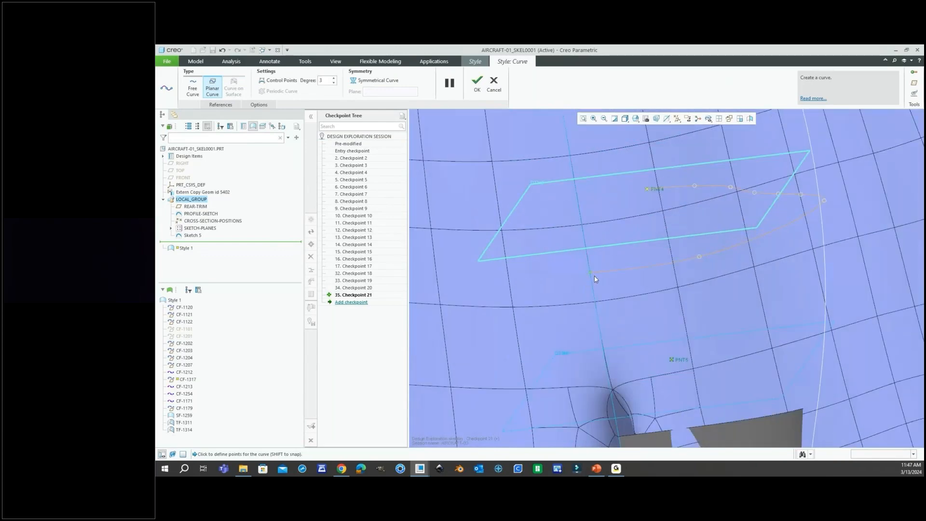
mouse_move(596, 278)
middle_down()
mouse_move(610, 309)
mouse_move(580, 342)
mouse_move(570, 333)
middle_up()
scroll(557, 328, down, 1)
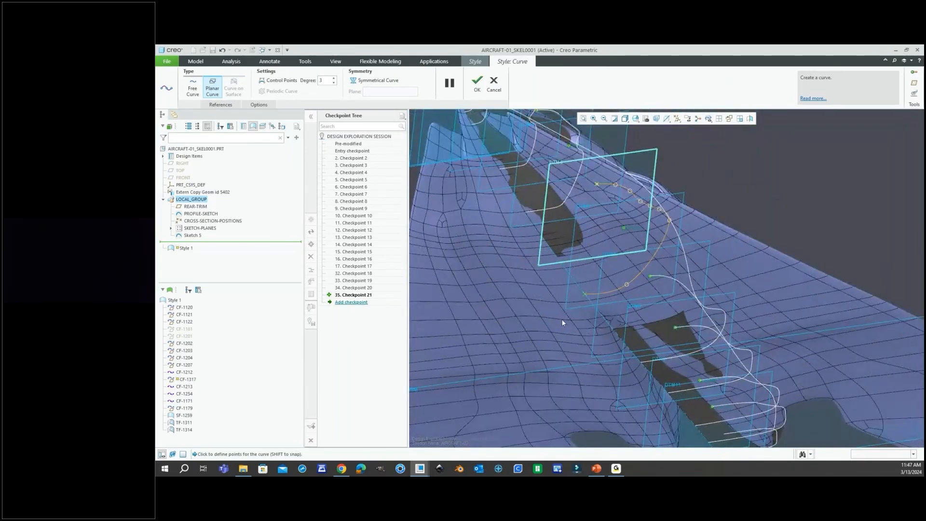
Step: Finish placing points and open the new planar curve's definition for editing
scroll(562, 318, down, 1)
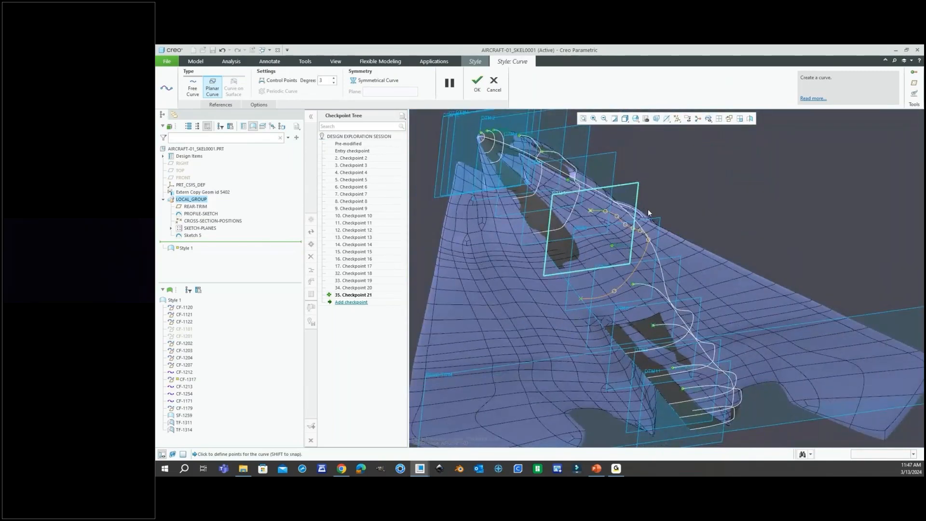
scroll(638, 174, up, 1)
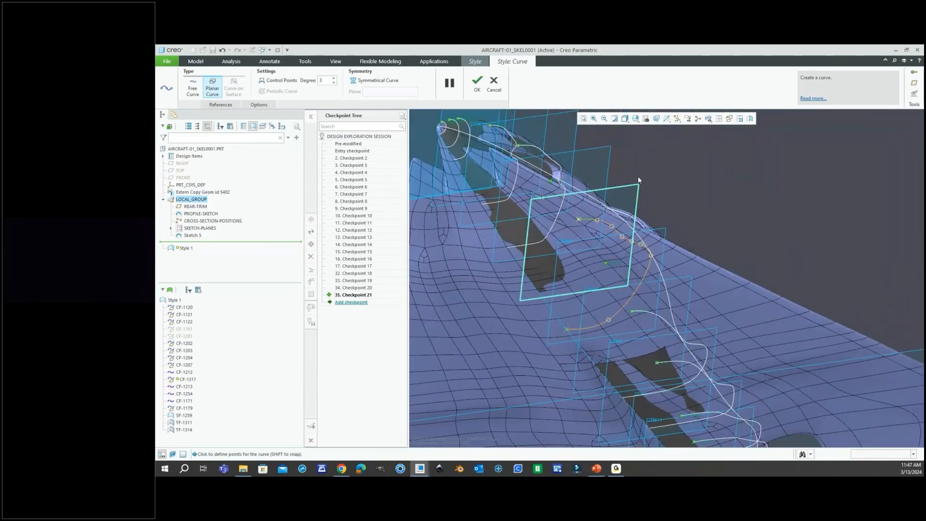
right_click(710, 204)
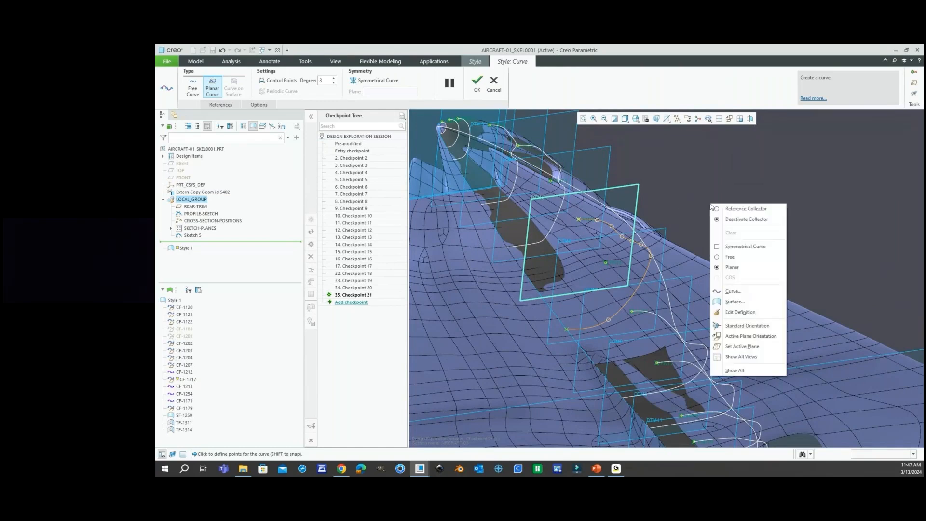
click(740, 312)
scroll(593, 326, up, 1)
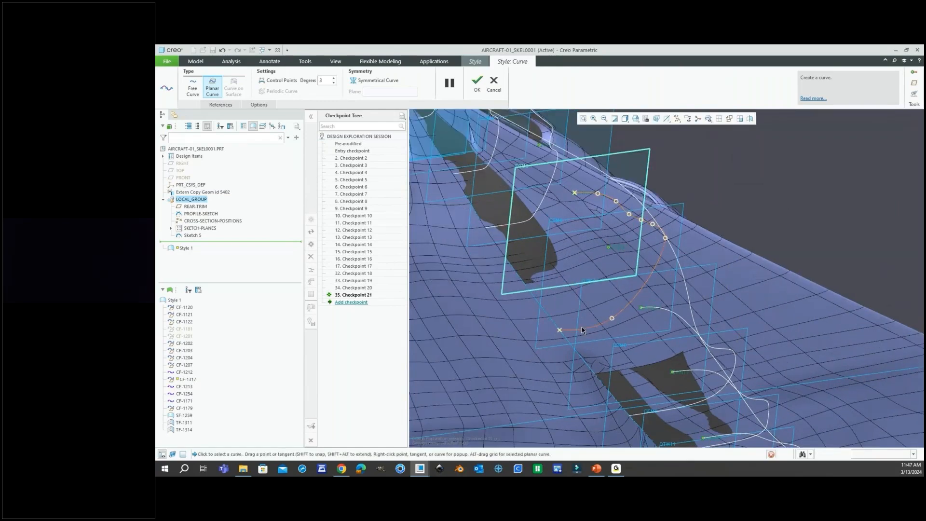
click(581, 325)
middle_drag(580, 325, 585, 336)
key(Delete)
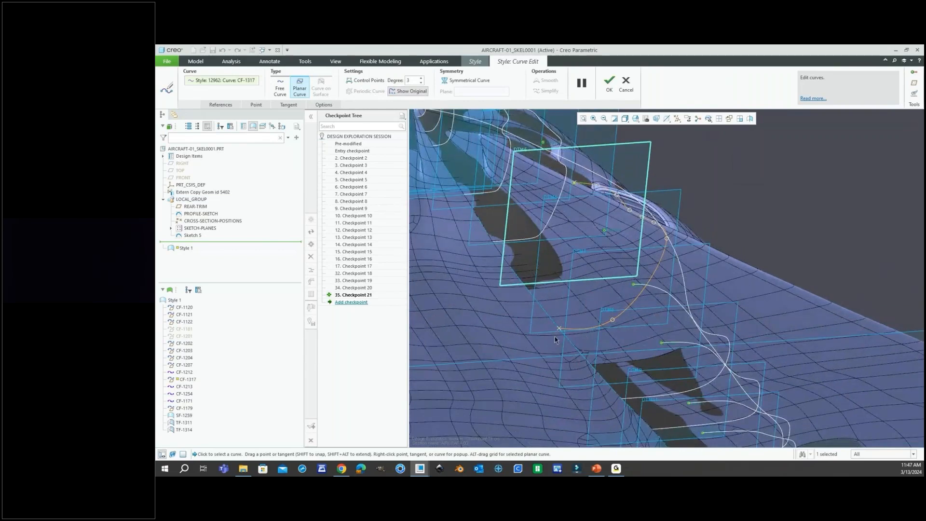
Step: Set the tangent at the planar curve's underside end to Normal, referencing the RIGHT plane
scroll(559, 328, up, 2)
click(561, 325)
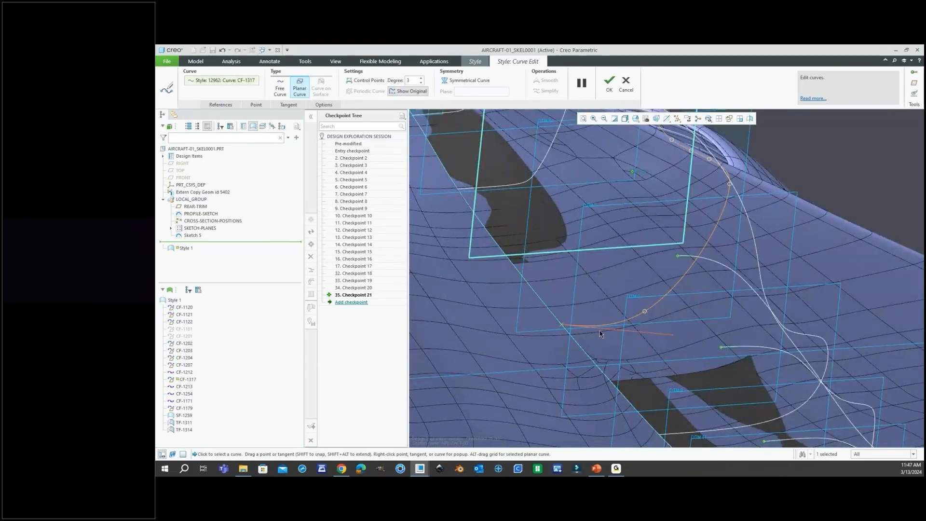
scroll(606, 309, down, 1)
scroll(606, 311, down, 1)
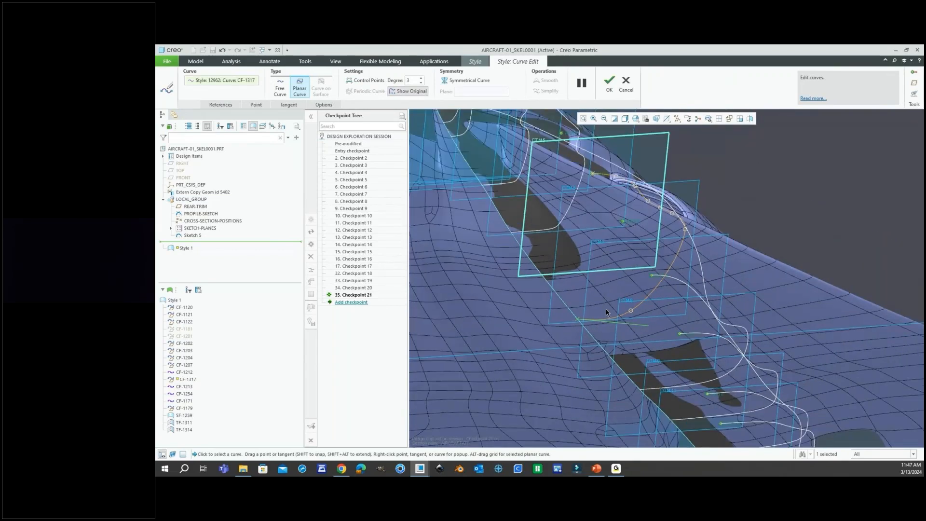
right_click(606, 326)
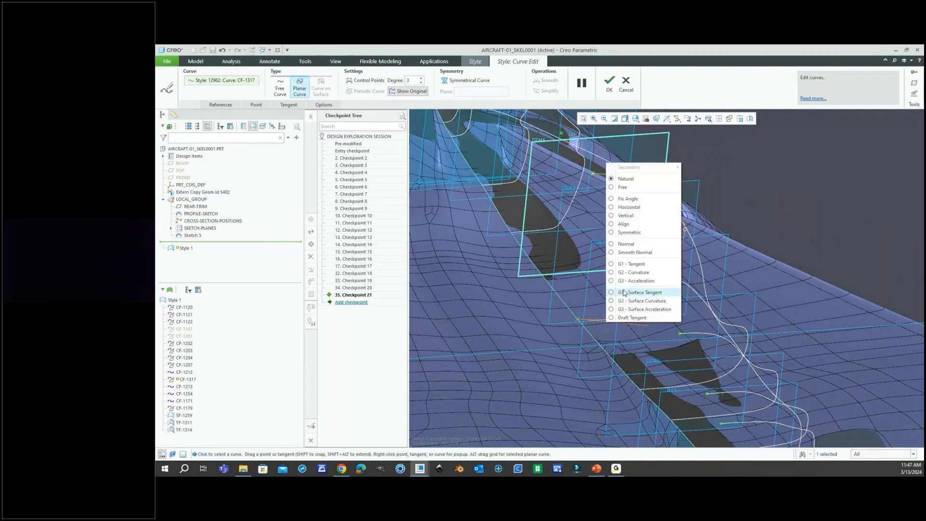
click(625, 244)
click(183, 164)
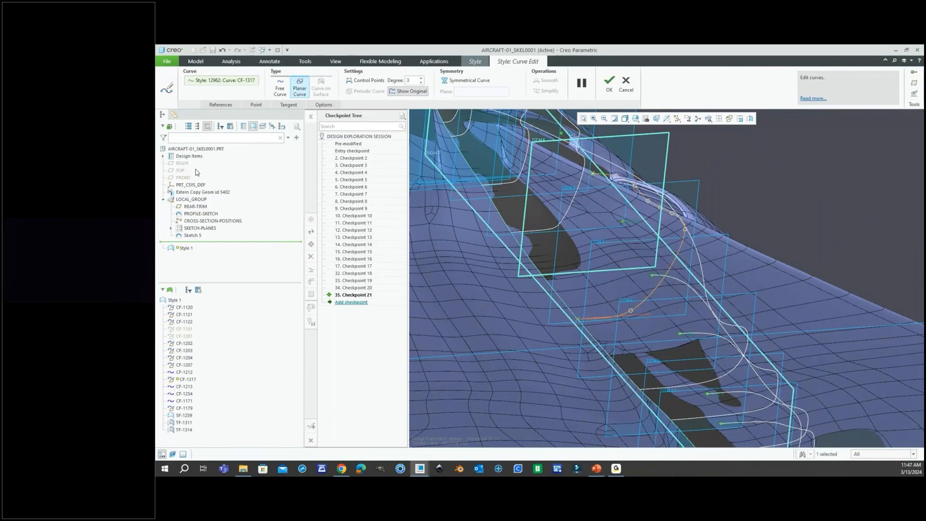
Step: Set the tangent at the planar curve's upper end, on top of the fuselage, to Normal with the RIGHT plane as reference
middle_drag(635, 296, 615, 227)
scroll(615, 227, down, 5)
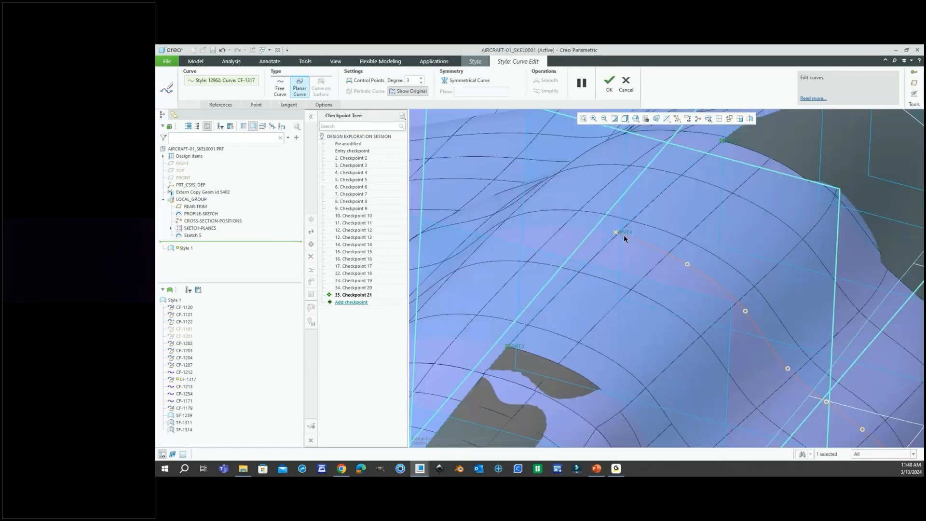
right_click(624, 235)
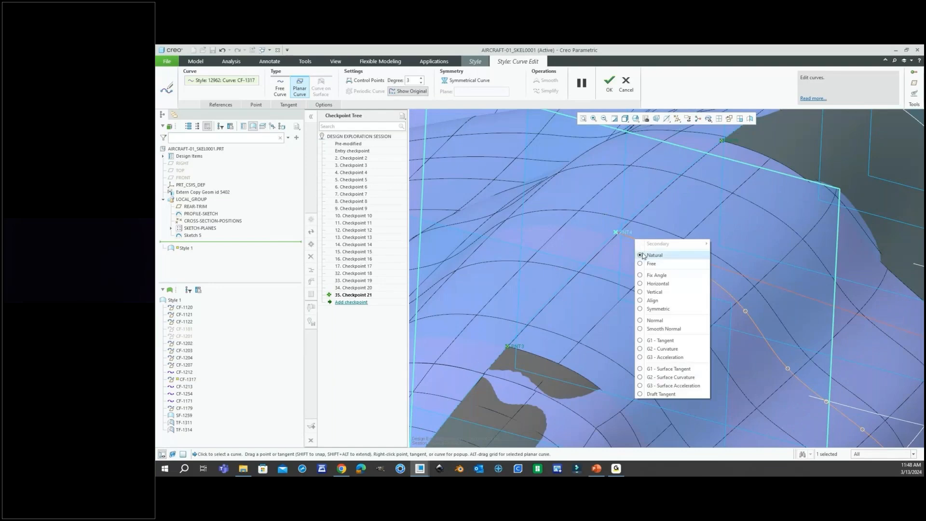
click(657, 275)
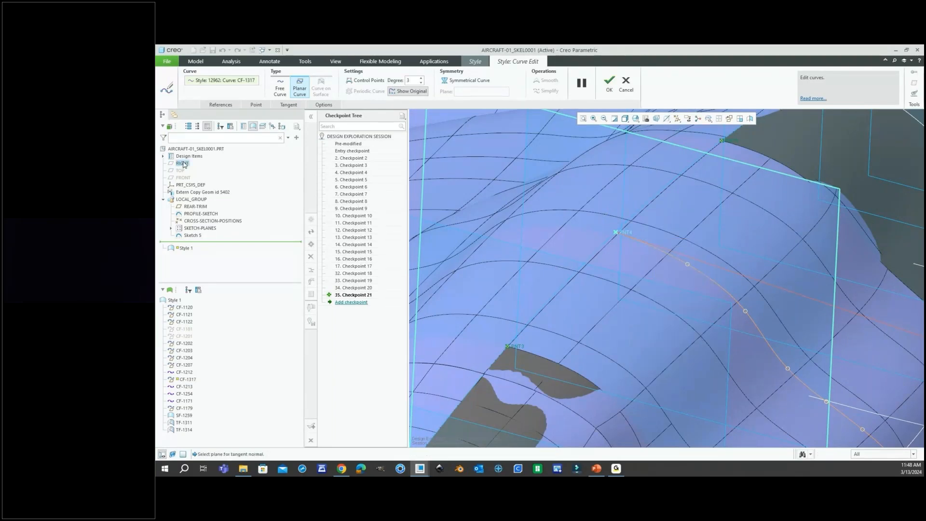
middle_drag(636, 234, 626, 236)
scroll(626, 236, up, 3)
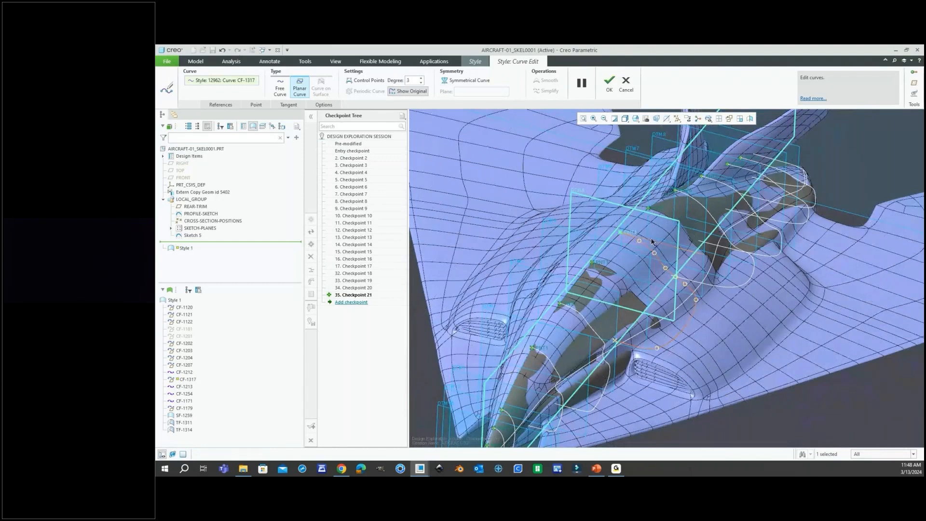
Step: Turn off the display of datum planes and datum points
scroll(618, 236, down, 4)
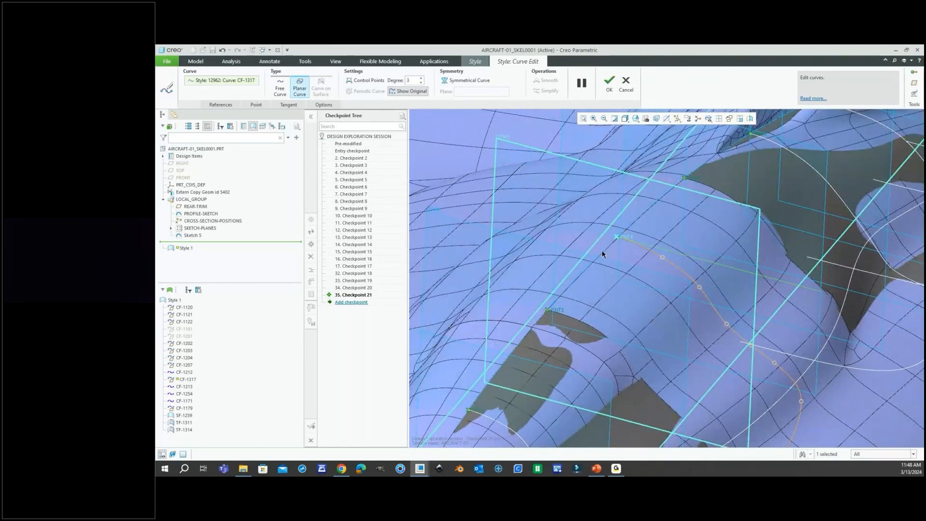
scroll(609, 248, up, 2)
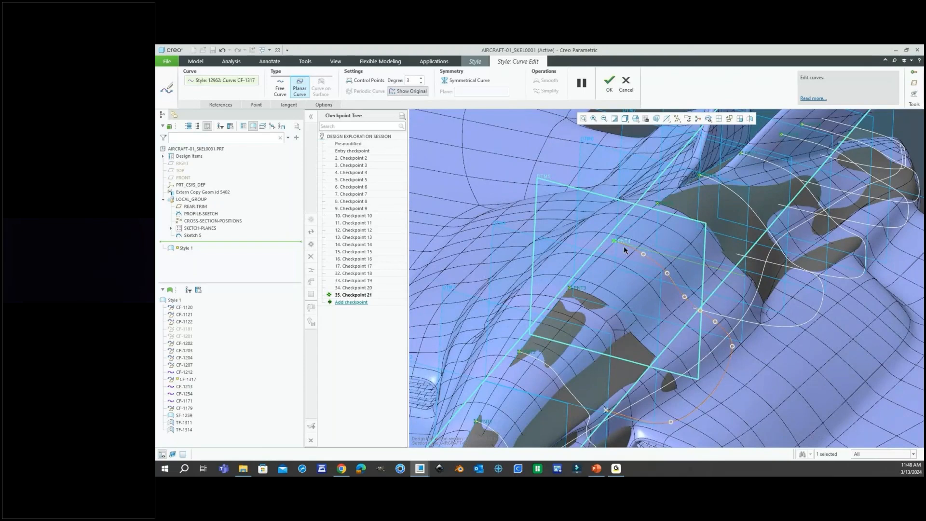
scroll(624, 245, down, 3)
scroll(616, 239, up, 2)
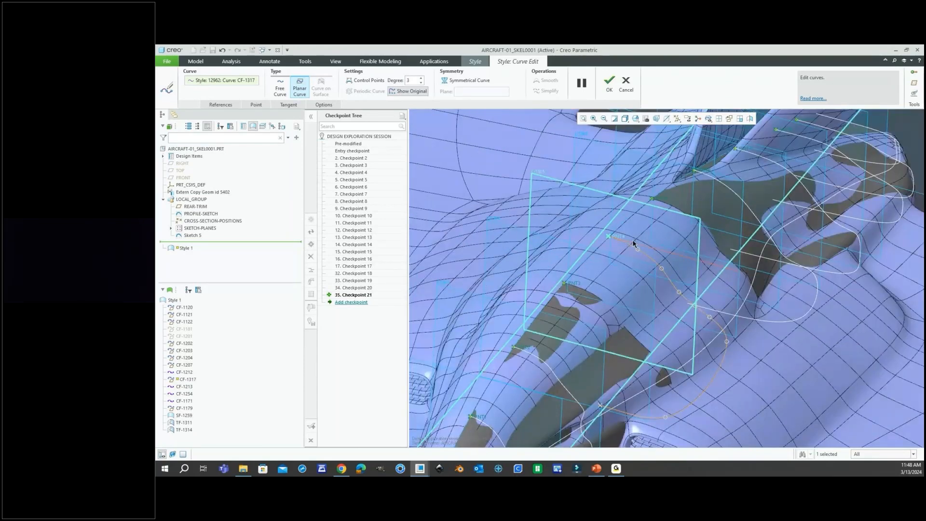
mouse_move(633, 242)
middle_down()
mouse_move(632, 217)
mouse_move(637, 226)
mouse_move(618, 227)
middle_up()
click(677, 118)
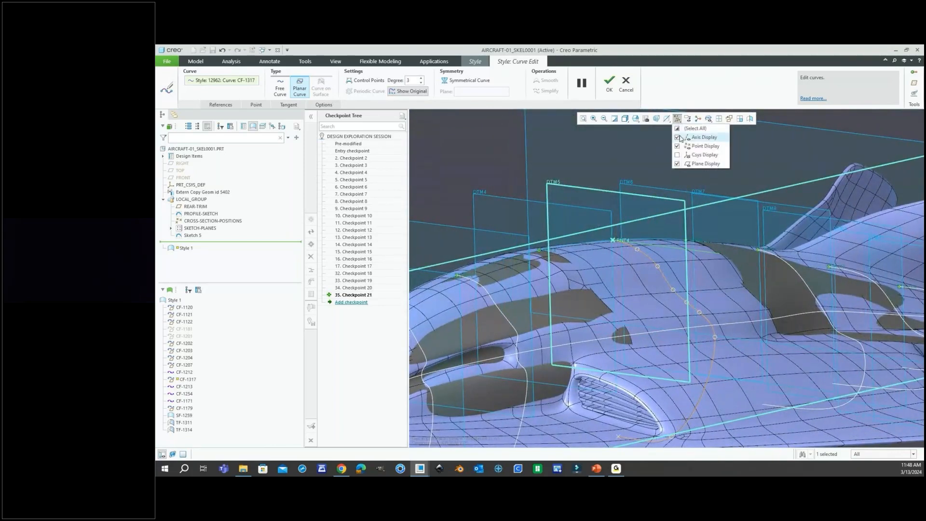
click(688, 164)
click(687, 147)
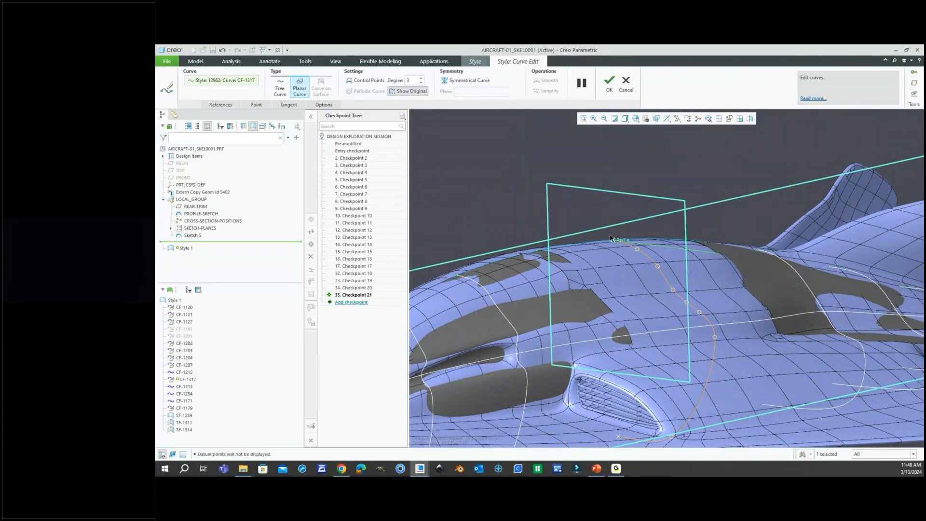
Step: Examine the curve against the fuselage surfaces and set the view to the FRONT orientation
scroll(618, 240, up, 4)
scroll(631, 271, down, 1)
mouse_move(630, 268)
middle_down()
mouse_move(640, 270)
mouse_move(618, 233)
middle_up()
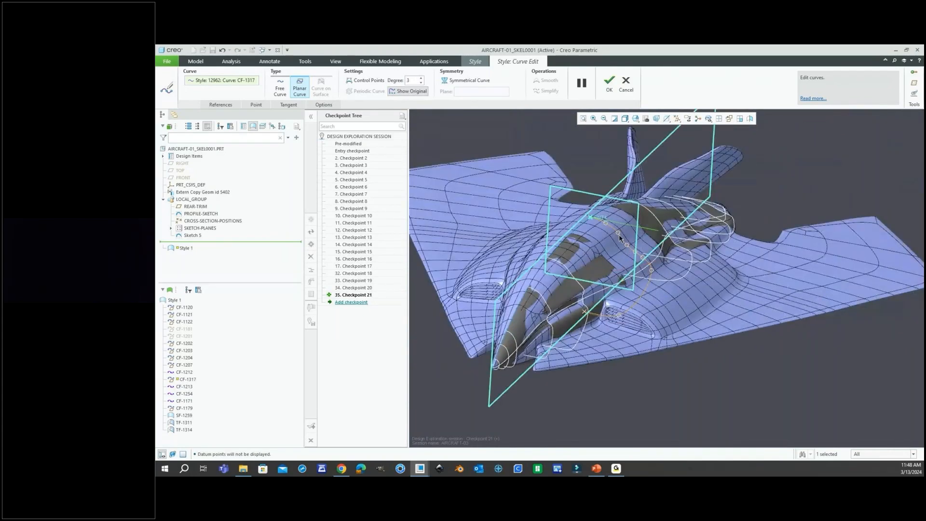
scroll(615, 229, down, 5)
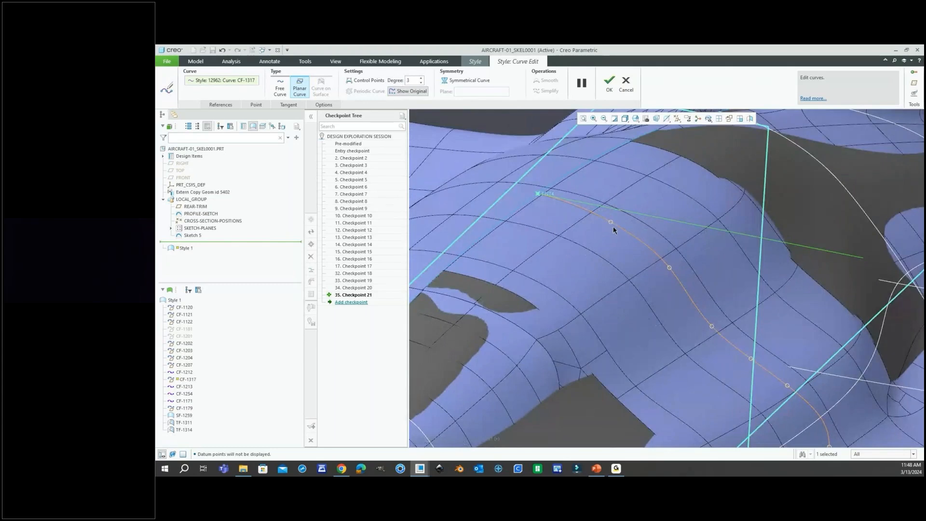
scroll(627, 242, up, 5)
middle_drag(634, 246, 660, 228)
scroll(661, 228, up, 3)
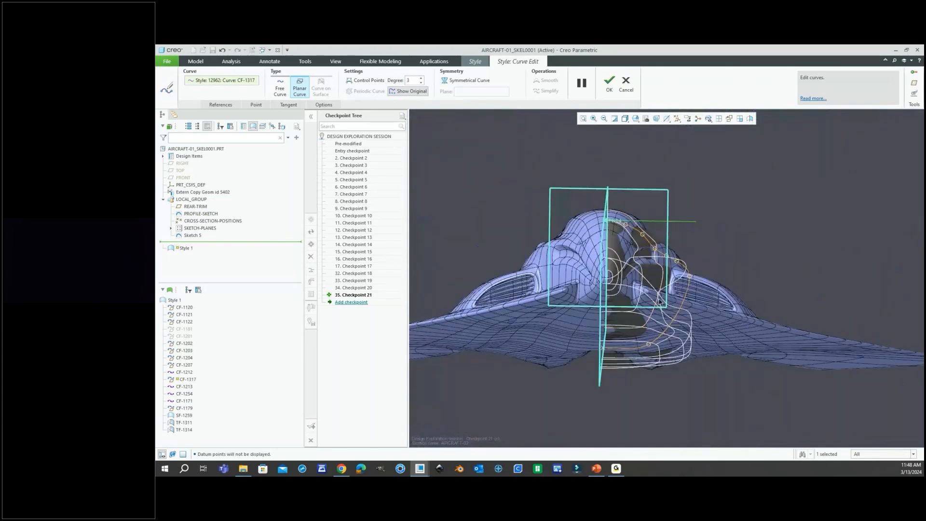
click(635, 119)
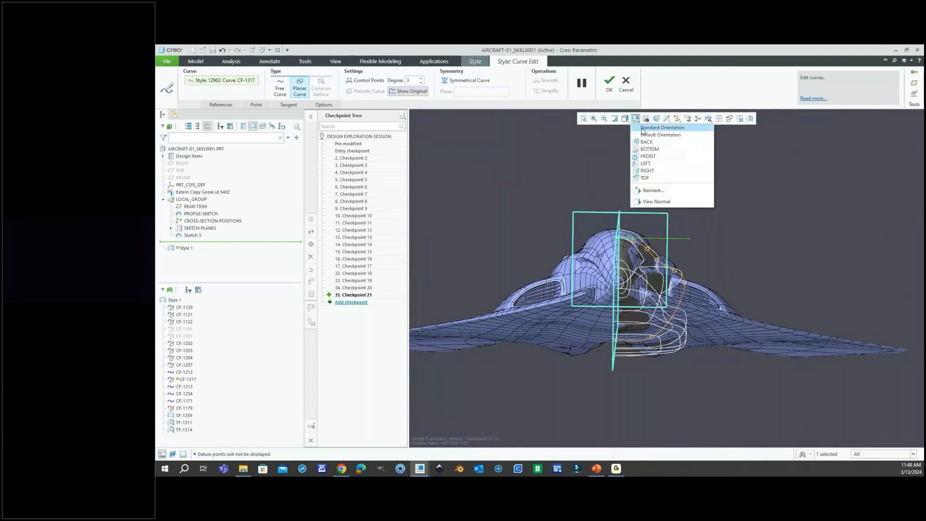
click(648, 157)
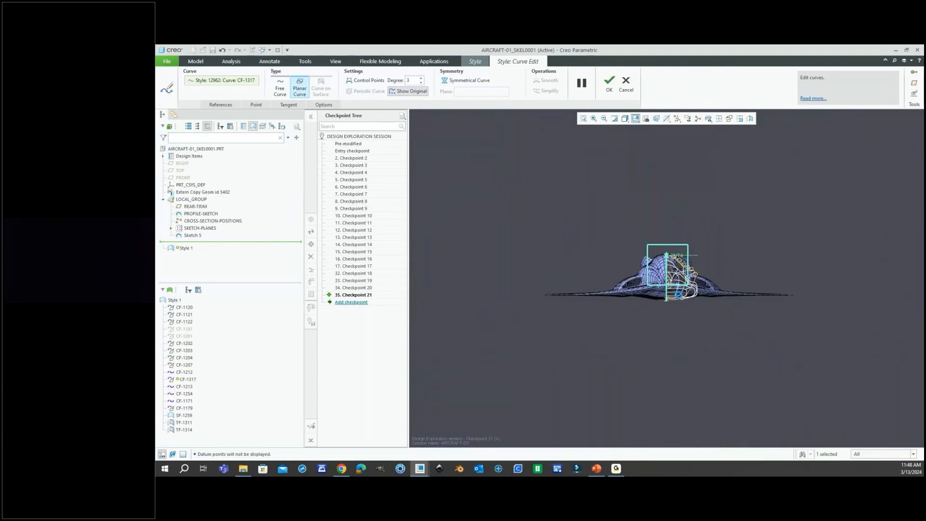
Step: Add a point to the planar curve beneath the fuselage, near the underside centre, and move it slightly upward to flatten the curve
scroll(680, 302, down, 4)
scroll(681, 302, down, 8)
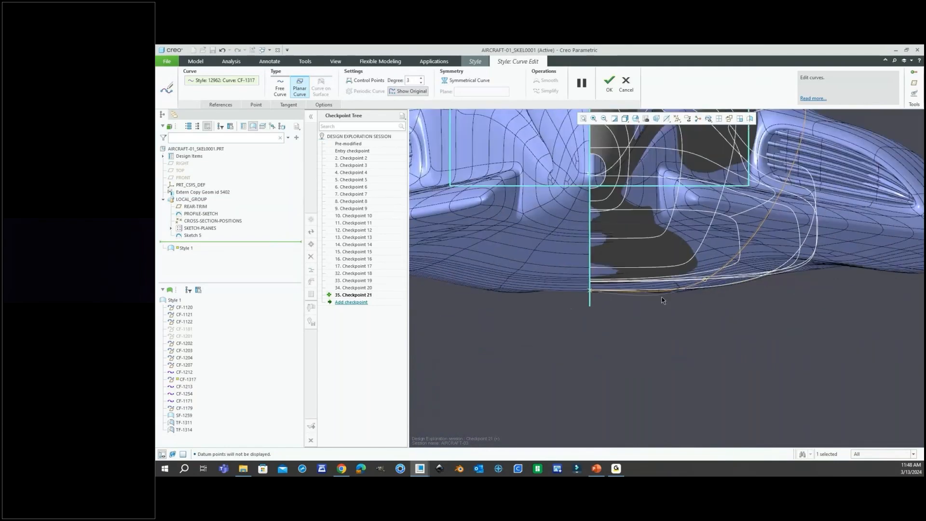
scroll(548, 289, down, 3)
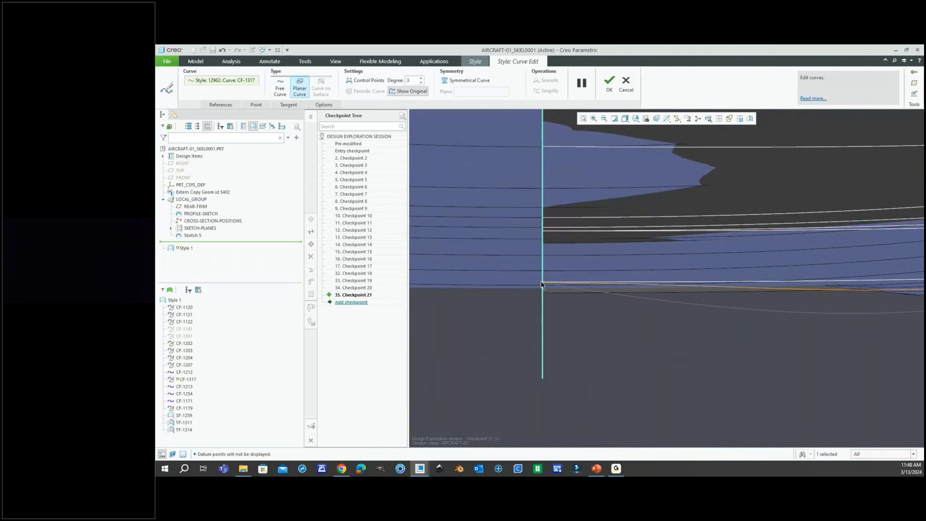
scroll(714, 293, up, 5)
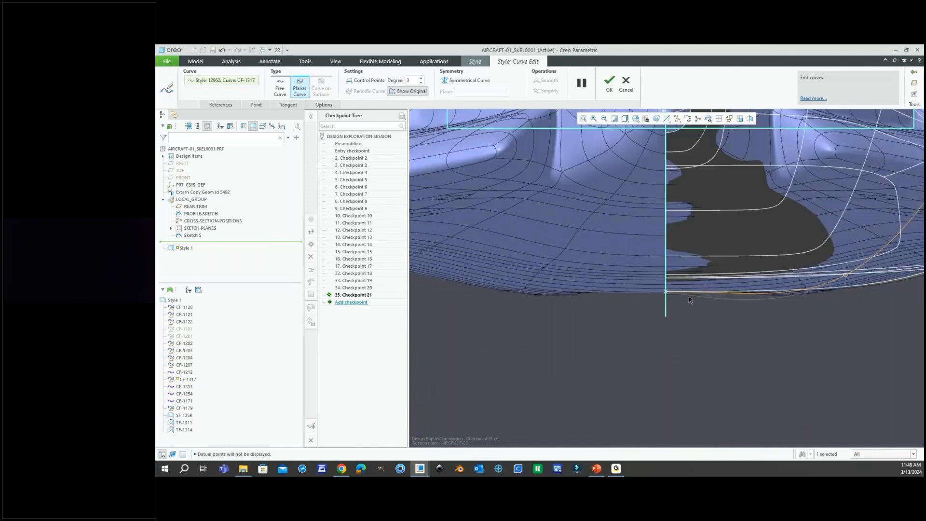
scroll(689, 296, up, 2)
scroll(789, 288, down, 5)
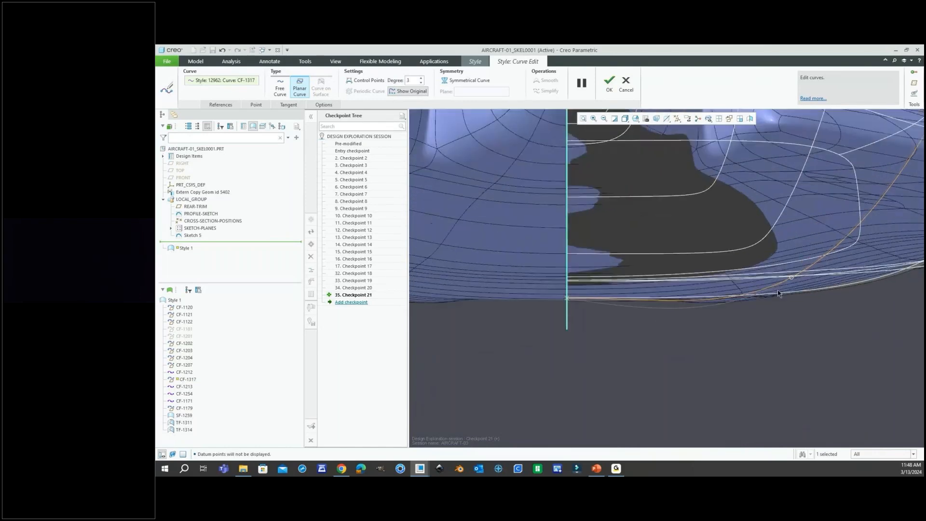
scroll(779, 291, down, 2)
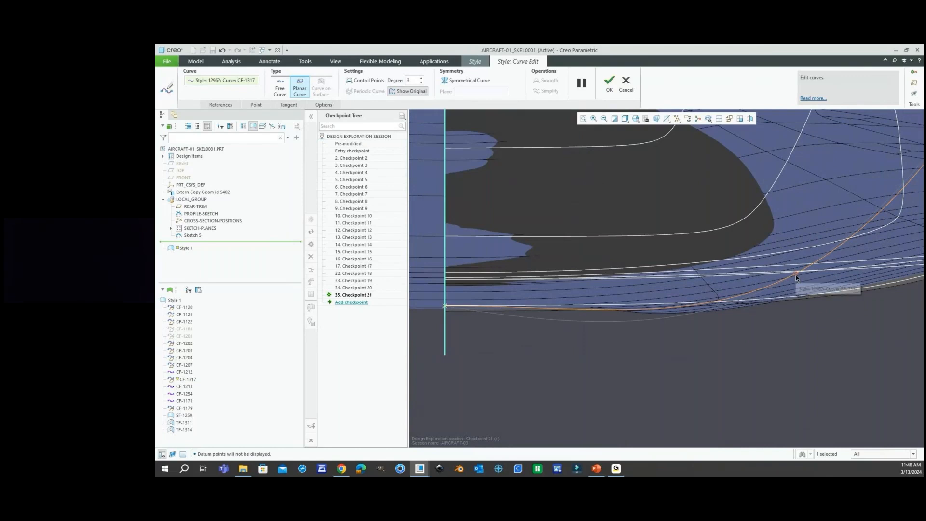
right_click(646, 311)
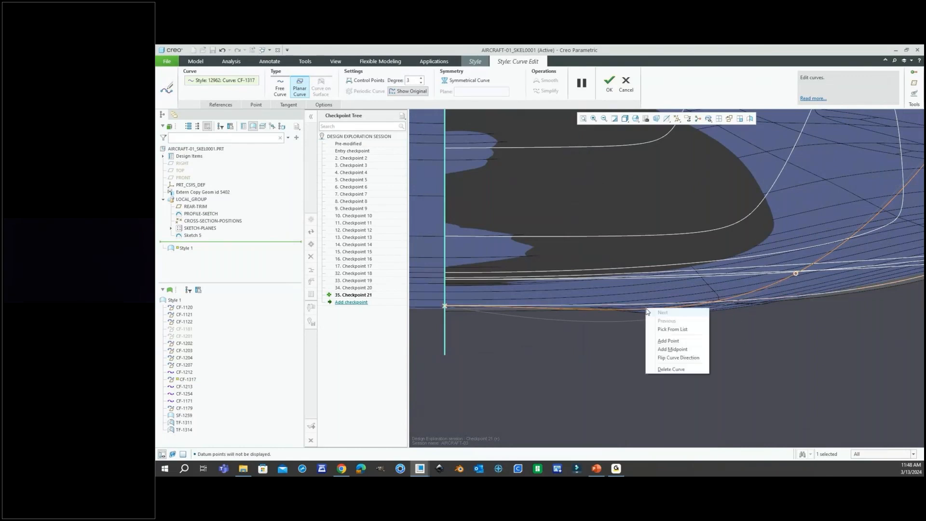
click(669, 340)
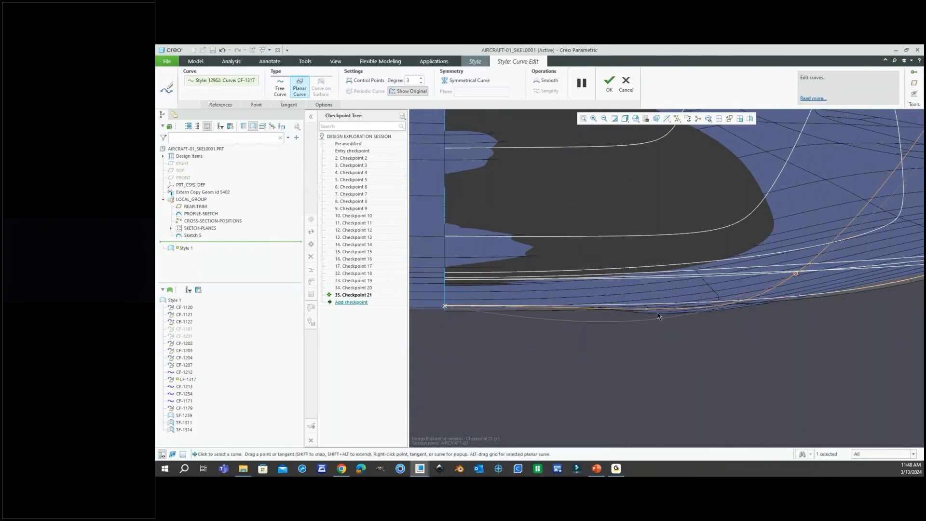
drag(646, 308, 646, 305)
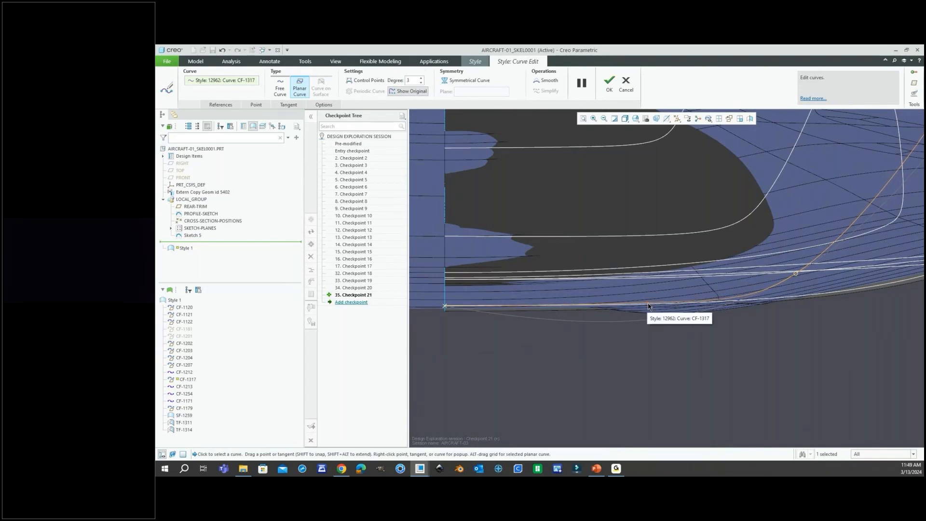
Step: Unlink the intermediate curve point beneath the fuselage and move it slightly outward and upward
right_click(795, 275)
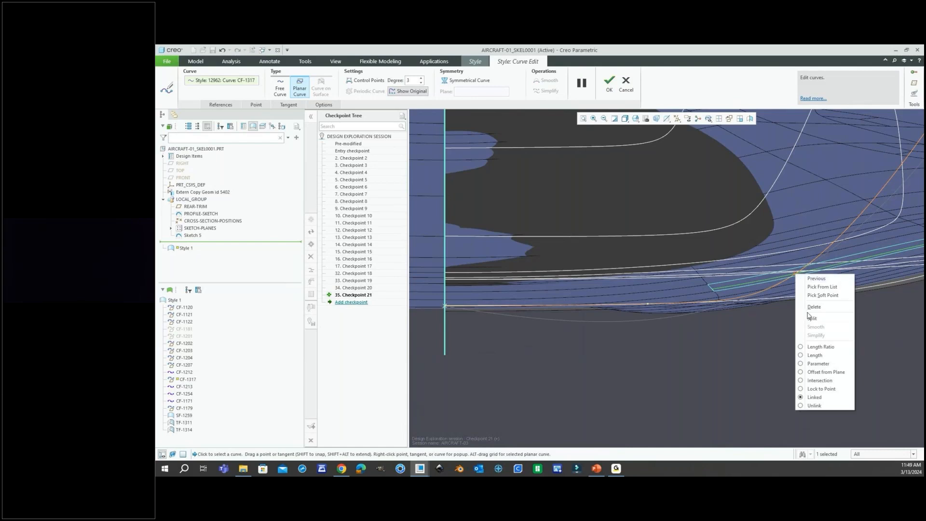
click(812, 406)
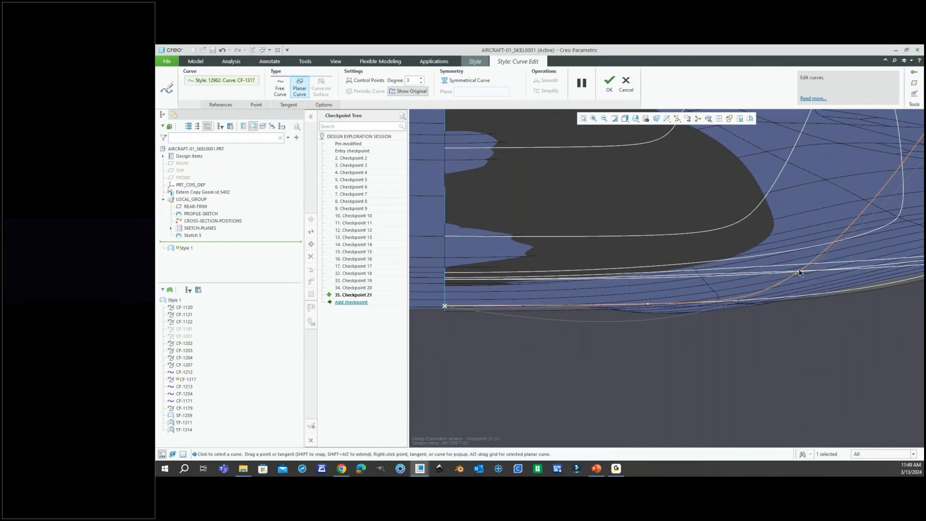
mouse_move(797, 270)
mouse_down()
mouse_move(798, 261)
mouse_move(801, 269)
mouse_up()
middle_drag(601, 318, 619, 310)
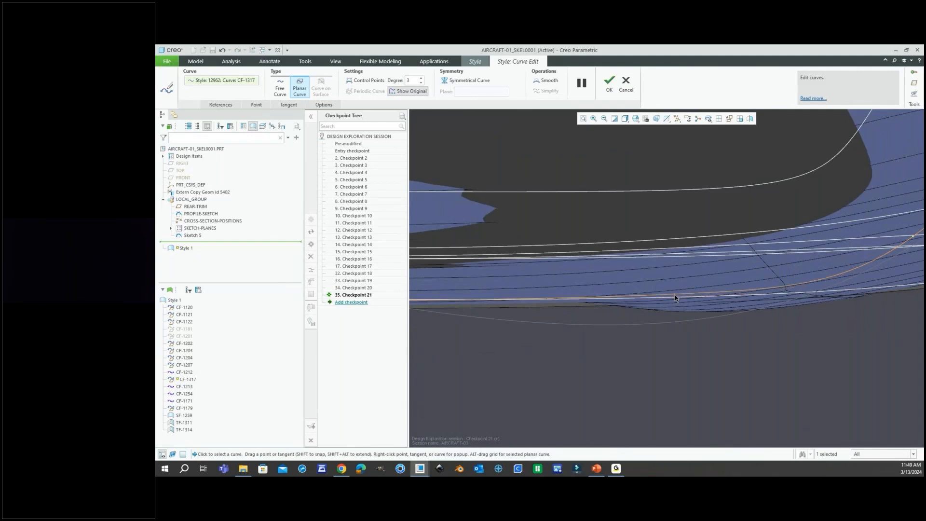
scroll(646, 329, up, 8)
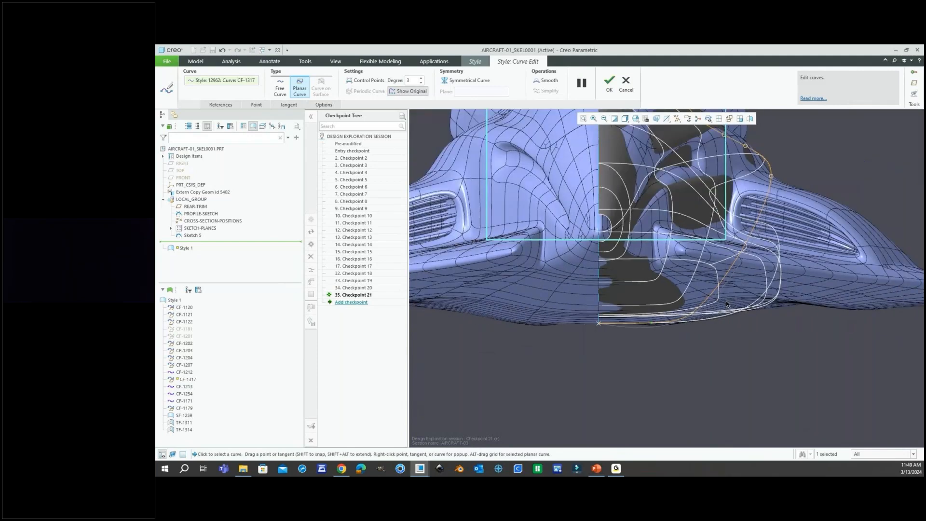
Step: Move the planar curve's underside point outward and slightly upward, check the curve against the aircraft surfaces, and accept the edit
drag(700, 311, 759, 295)
scroll(740, 309, up, 3)
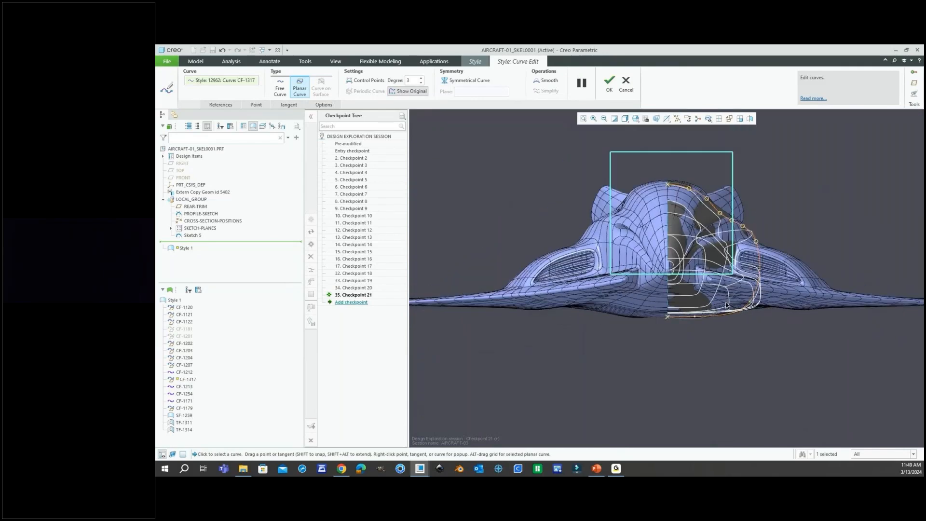
middle_drag(732, 302, 677, 330)
click(695, 327)
scroll(696, 328, down, 3)
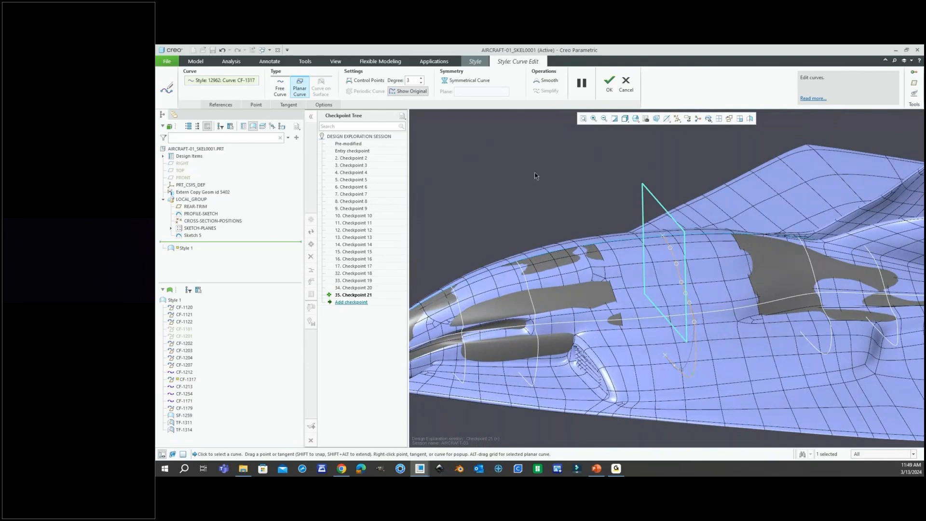
click(609, 83)
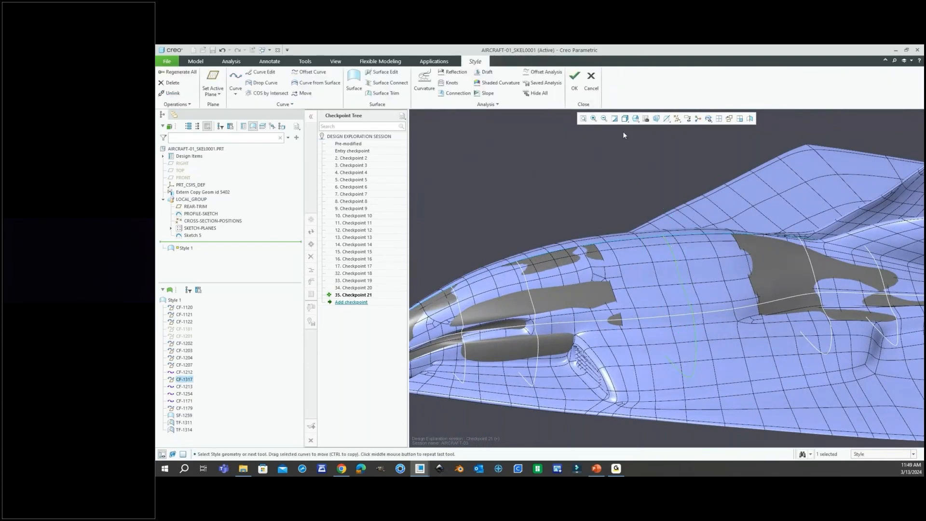
Step: Hide the Extern Copy Geom feature and inspect the gap between the forward and rear fuselage surfaces
click(673, 258)
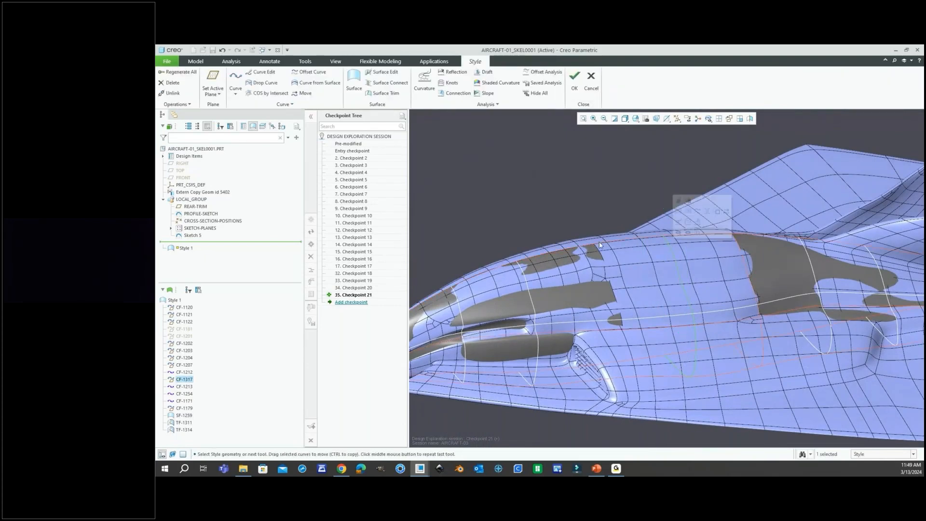
mouse_move(672, 259)
middle_down()
mouse_move(584, 221)
mouse_move(588, 236)
middle_up()
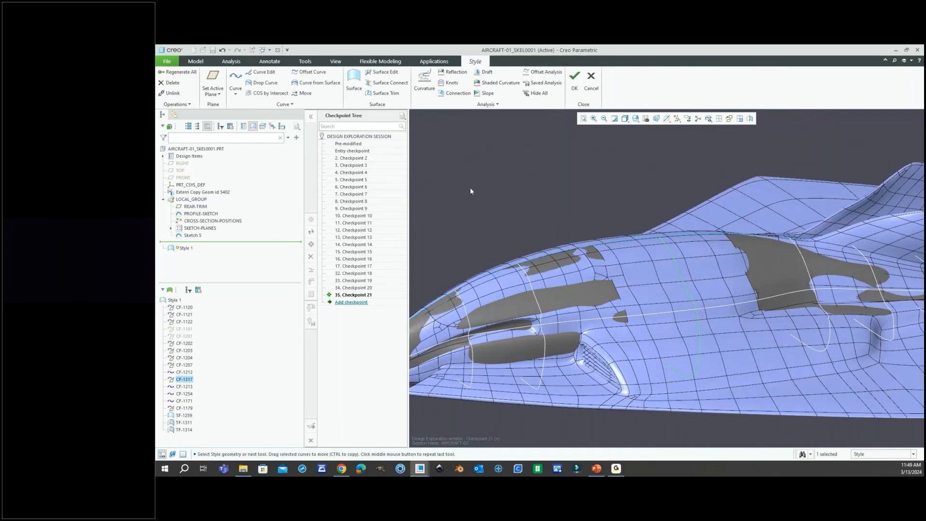
right_click(208, 193)
click(217, 196)
scroll(535, 258, up, 2)
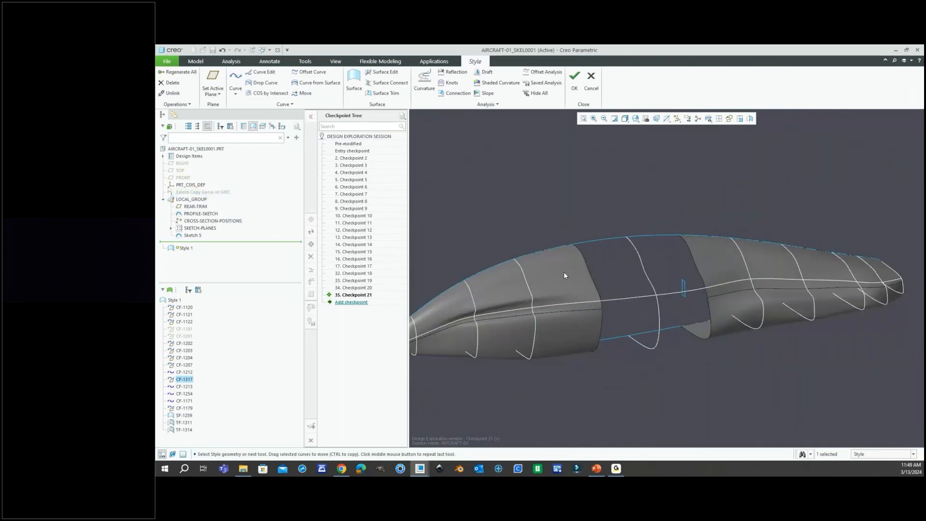
scroll(645, 308, down, 3)
middle_drag(630, 300, 614, 283)
middle_drag(618, 289, 598, 292)
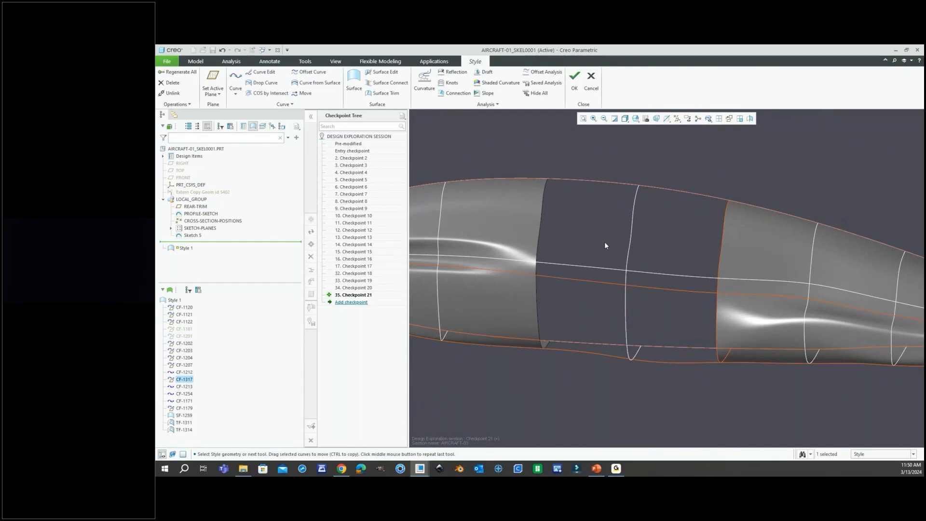
middle_drag(626, 234, 574, 215)
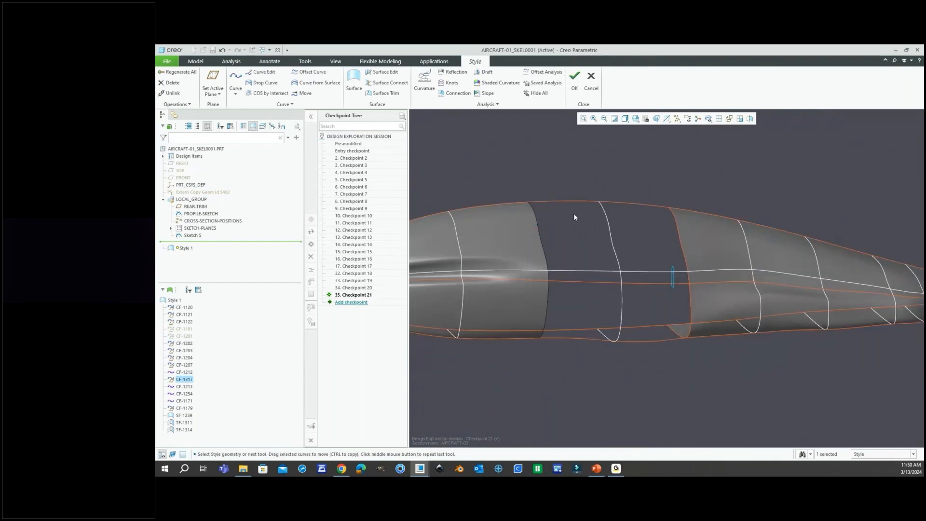
Step: Create a free Style curve across the gap, snapping its ends to the upper edges of the forward and rear fuselage surfaces
right_click(584, 183)
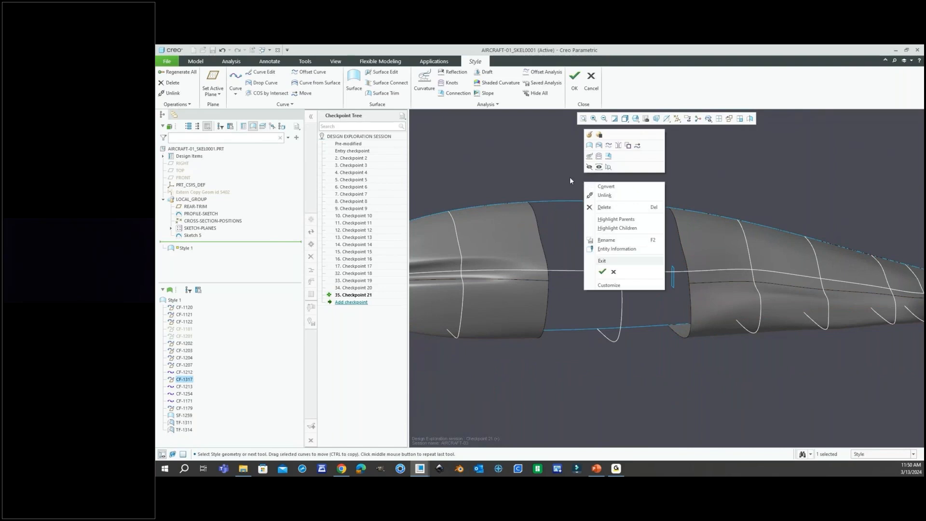
click(568, 177)
scroll(579, 190, down, 2)
right_click(583, 191)
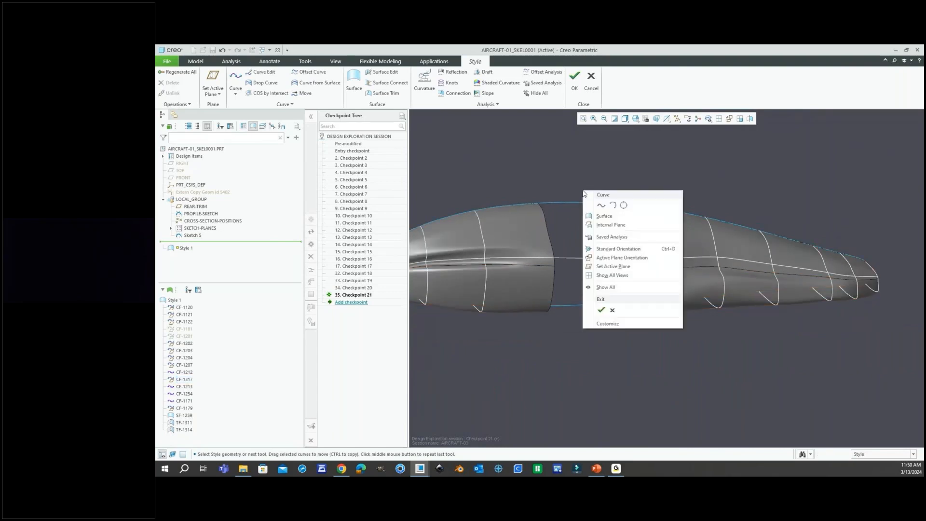
click(601, 205)
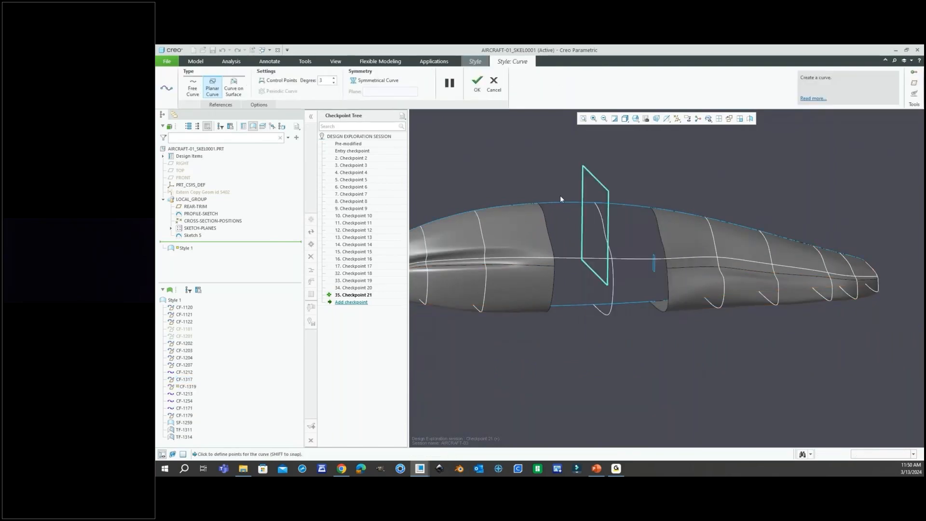
scroll(569, 203, up, 2)
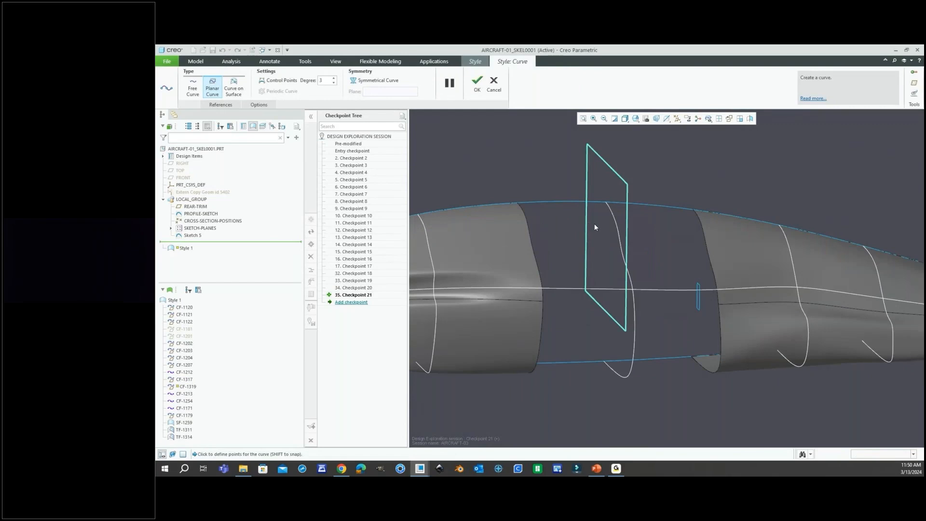
click(192, 92)
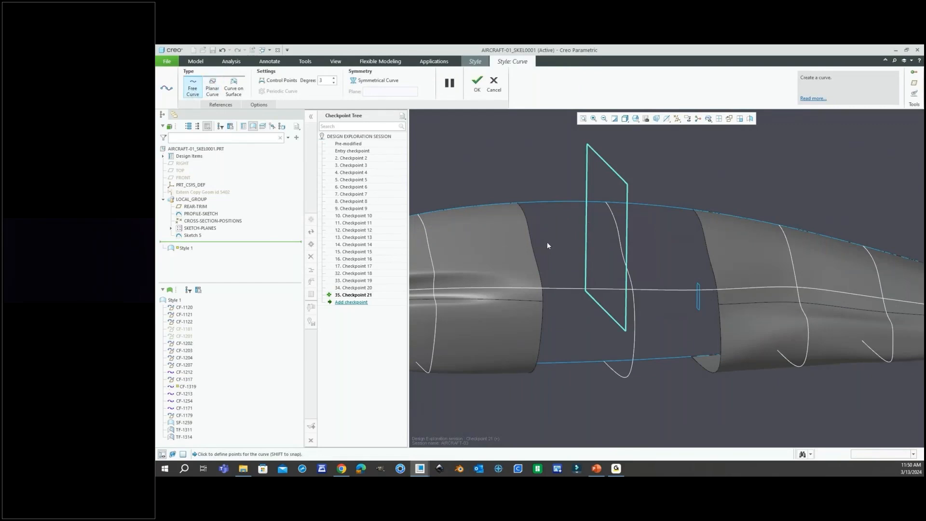
scroll(545, 241, up, 3)
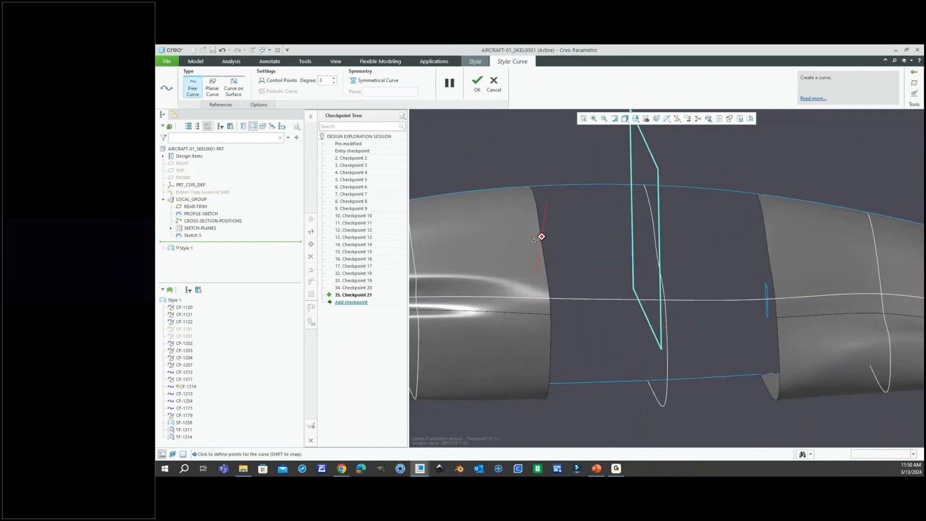
middle_drag(536, 239, 539, 240)
scroll(537, 239, up, 2)
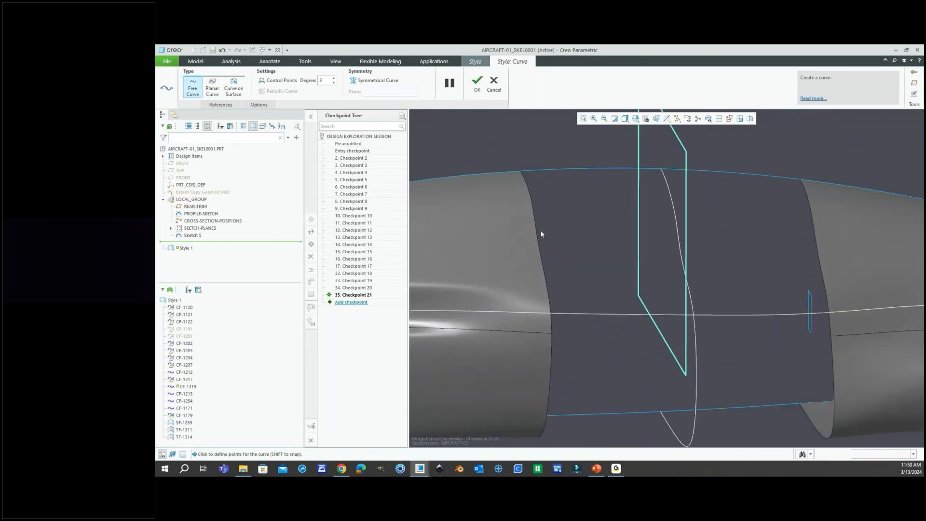
click(536, 237)
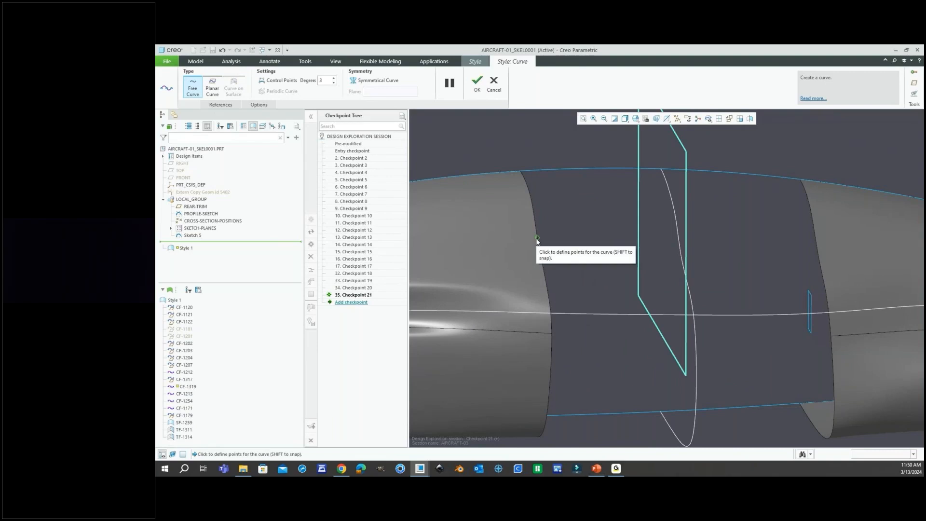
click(815, 240)
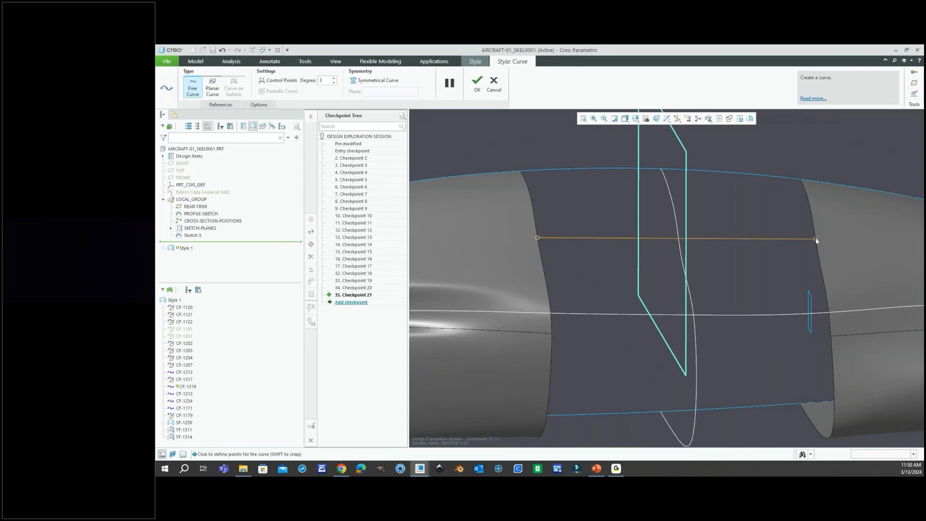
Step: Edit the new free curve by adding a midpoint and snapping it to the planar cross-section curve in the gap
middle_drag(641, 244, 695, 233)
right_click(696, 235)
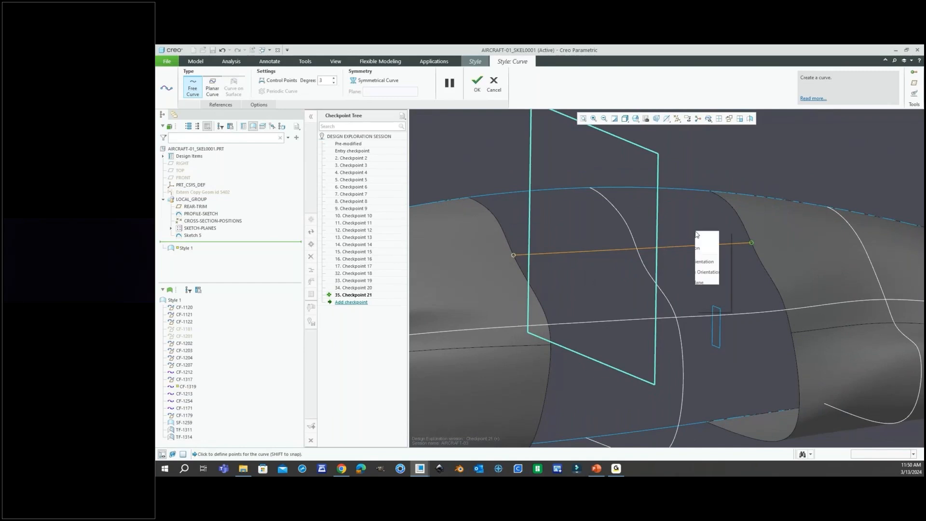
click(734, 340)
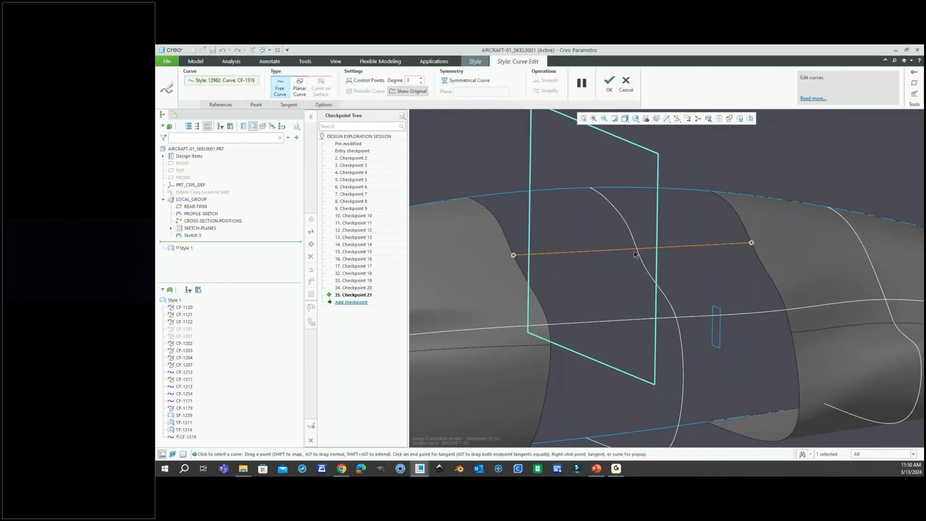
mouse_move(634, 254)
middle_down()
mouse_move(671, 254)
mouse_move(632, 239)
middle_up()
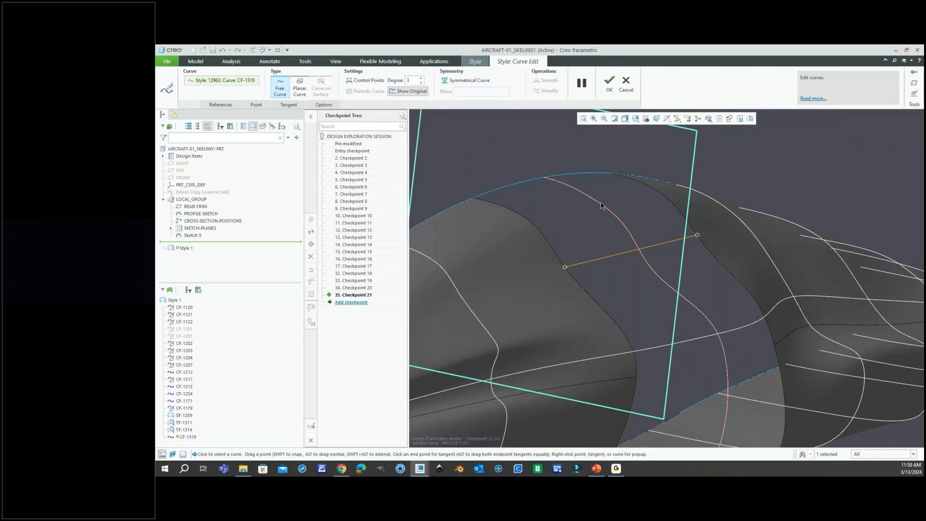
scroll(635, 260, up, 5)
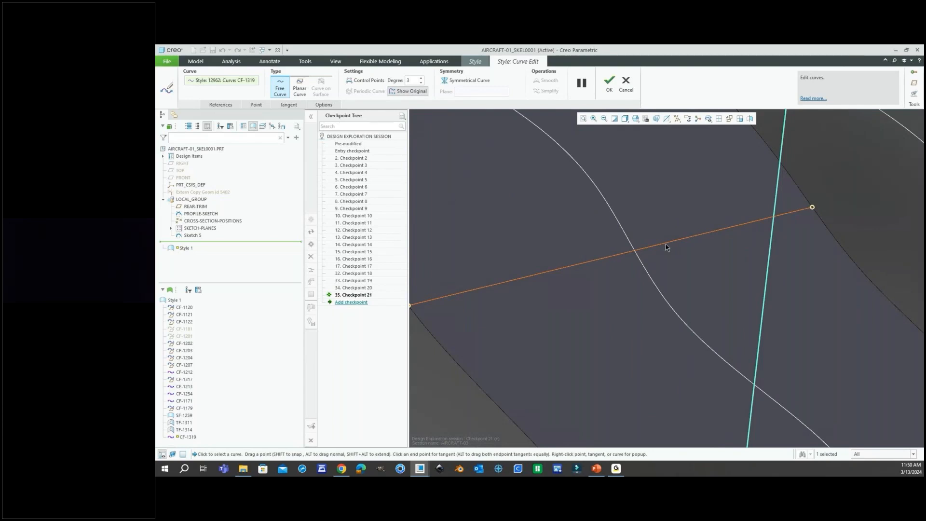
scroll(666, 247, down, 3)
scroll(638, 260, up, 2)
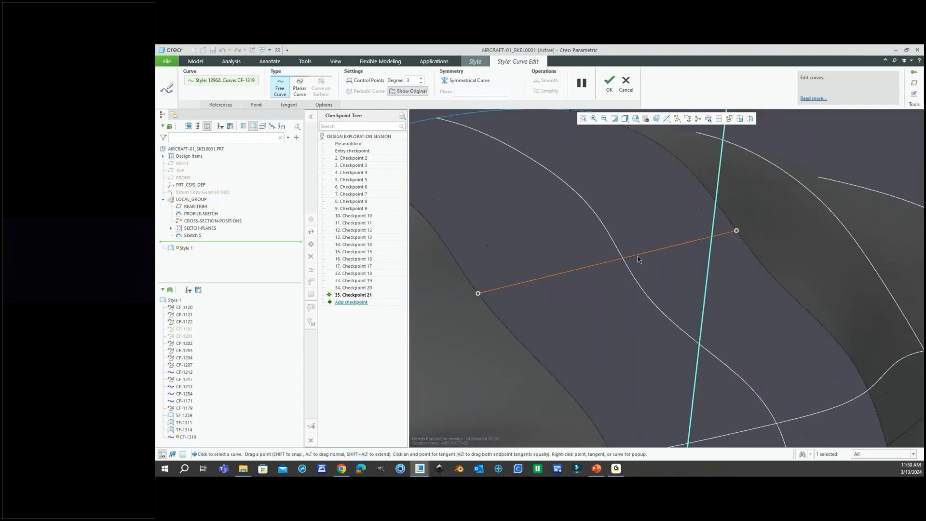
right_click(632, 259)
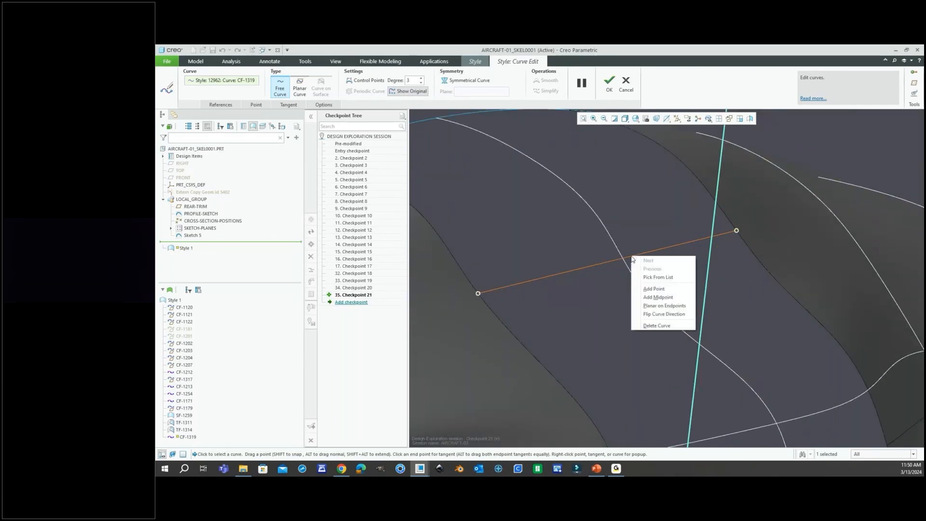
click(655, 297)
scroll(611, 264, up, 2)
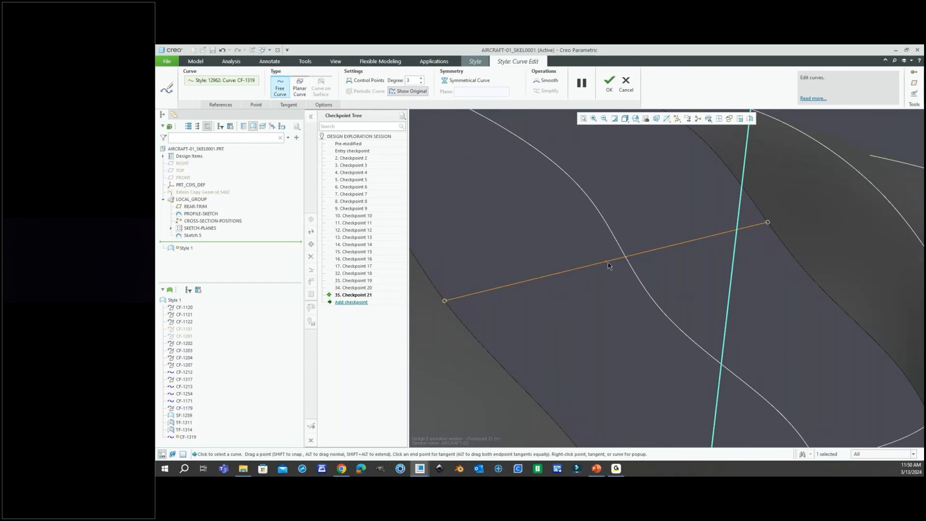
shift+drag(615, 260, 628, 260)
Step: Set the tangent constraint at the curve's forward endpoint to G2 - Surface Curvature
middle_drag(590, 267, 554, 273)
scroll(546, 283, down, 3)
scroll(535, 286, up, 4)
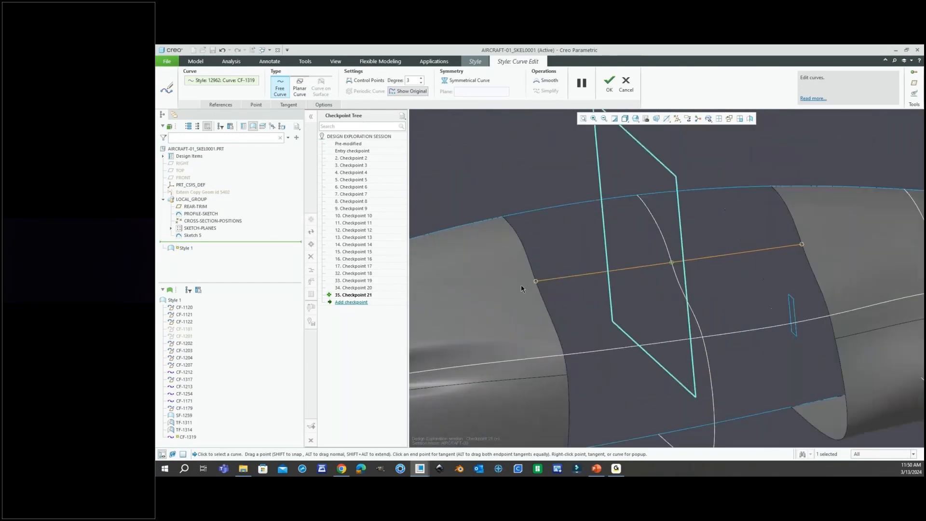
shift+drag(547, 277, 547, 279)
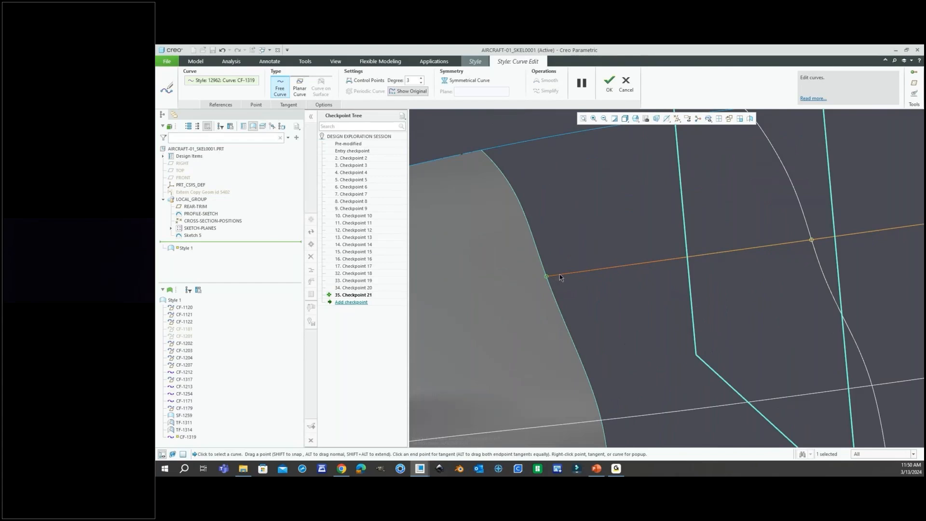
right_click(560, 277)
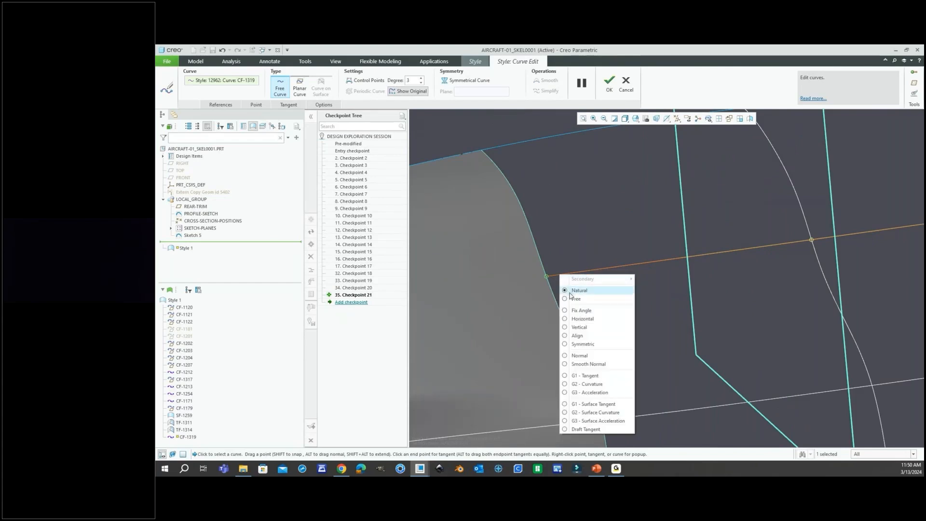
click(595, 413)
middle_drag(614, 318, 578, 309)
scroll(638, 285, down, 2)
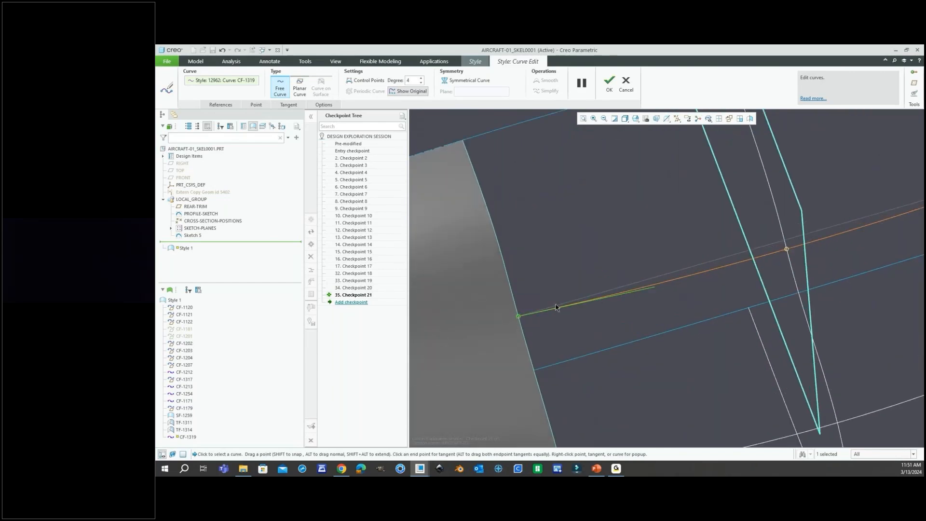
scroll(601, 302, up, 1)
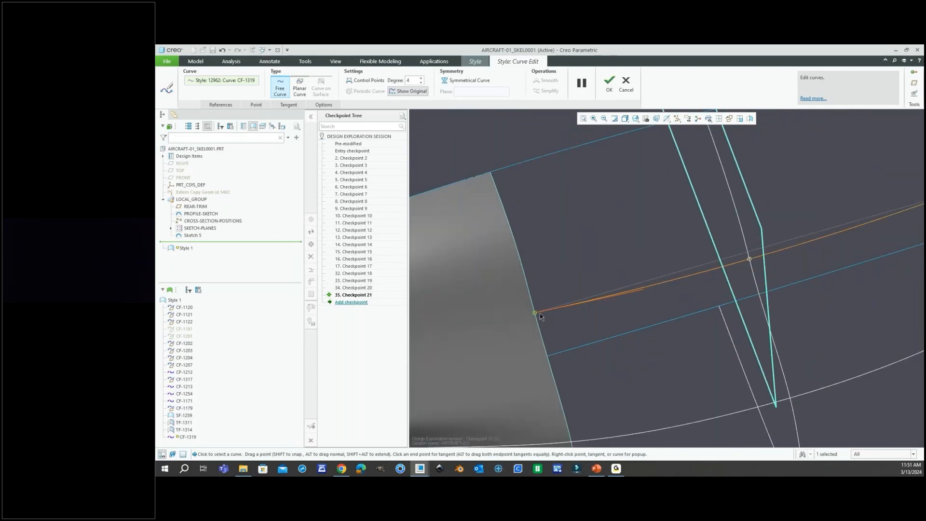
scroll(537, 315, down, 2)
Step: Set the rear endpoint's tangent constraint to G2 - Surface Curvature and accept the curve edit
scroll(520, 304, up, 3)
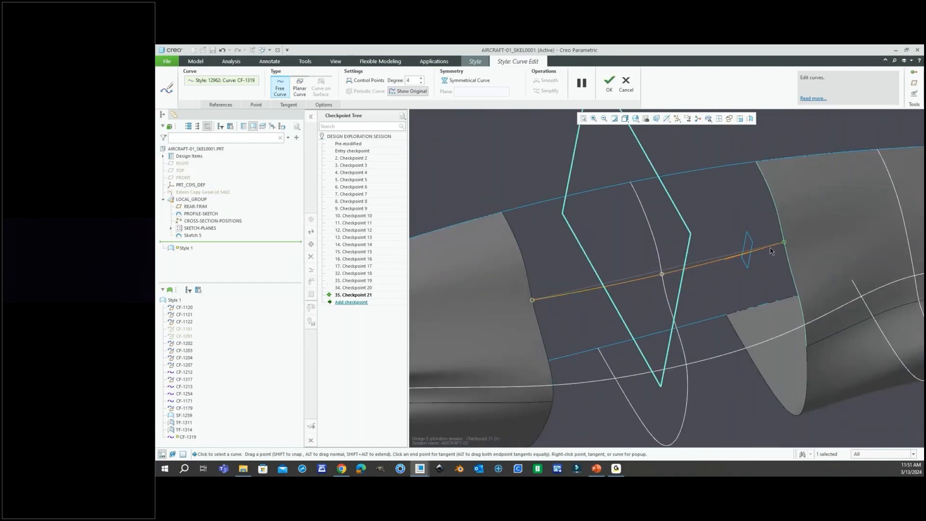
right_click(771, 250)
click(806, 387)
mouse_move(783, 251)
middle_down()
mouse_move(777, 231)
mouse_move(763, 236)
mouse_move(768, 268)
mouse_move(766, 244)
mouse_move(768, 255)
middle_up()
scroll(597, 175, down, 4)
middle_click(592, 166)
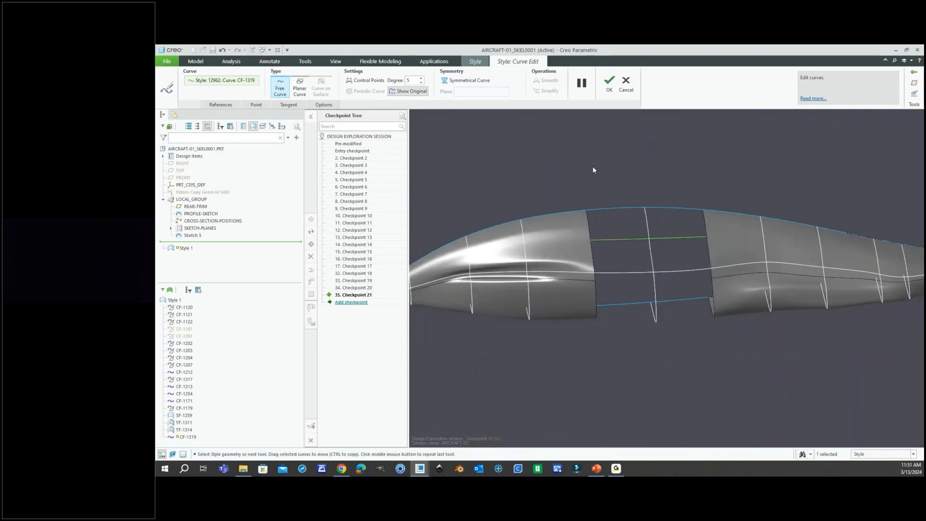
Step: Create a second free Style curve across the gap, snapping it to the forward surface edge, the planar cross-section curve and the rear surface edge
scroll(592, 166, down, 3)
middle_drag(615, 222, 614, 189)
scroll(603, 230, up, 6)
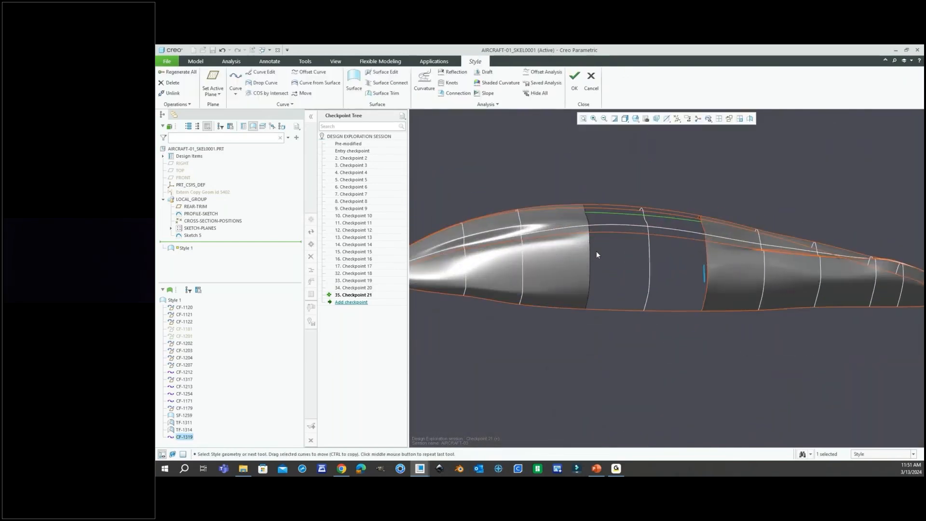
middle_drag(597, 249, 589, 261)
right_click(628, 282)
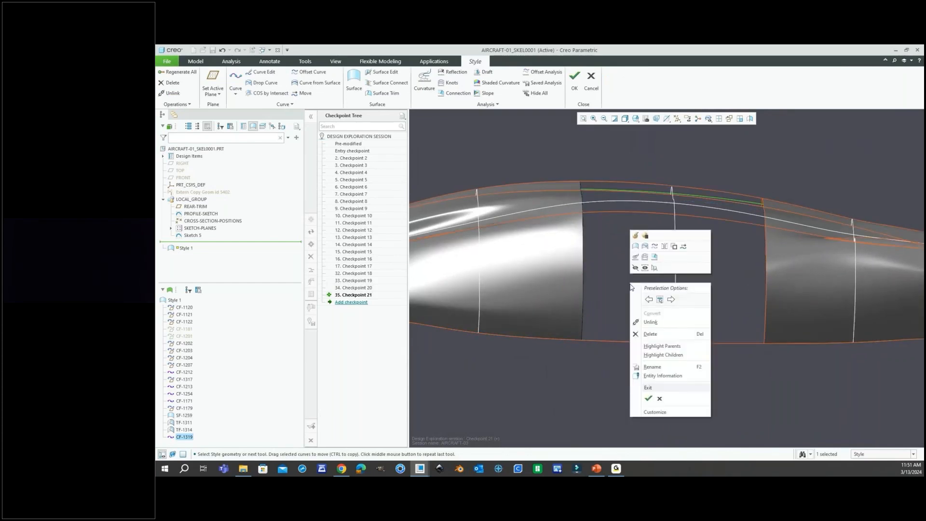
click(614, 285)
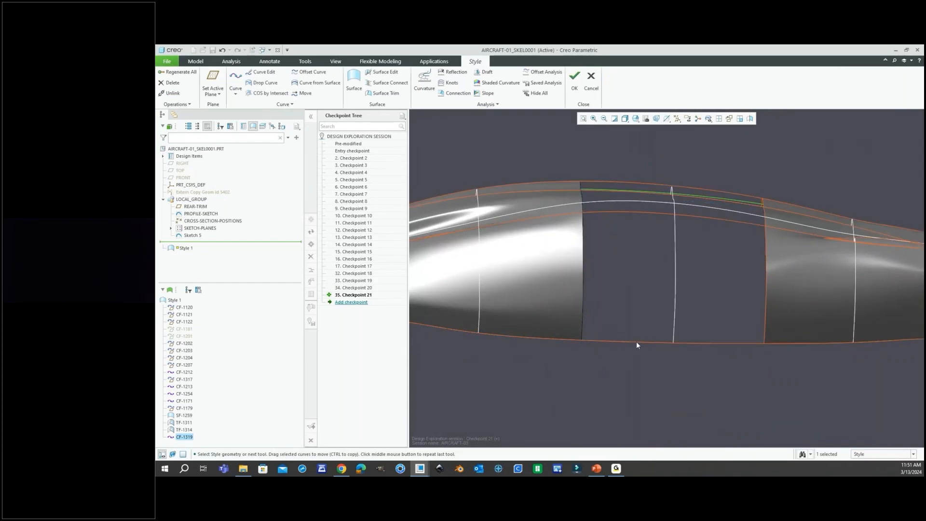
right_click(636, 368)
click(655, 246)
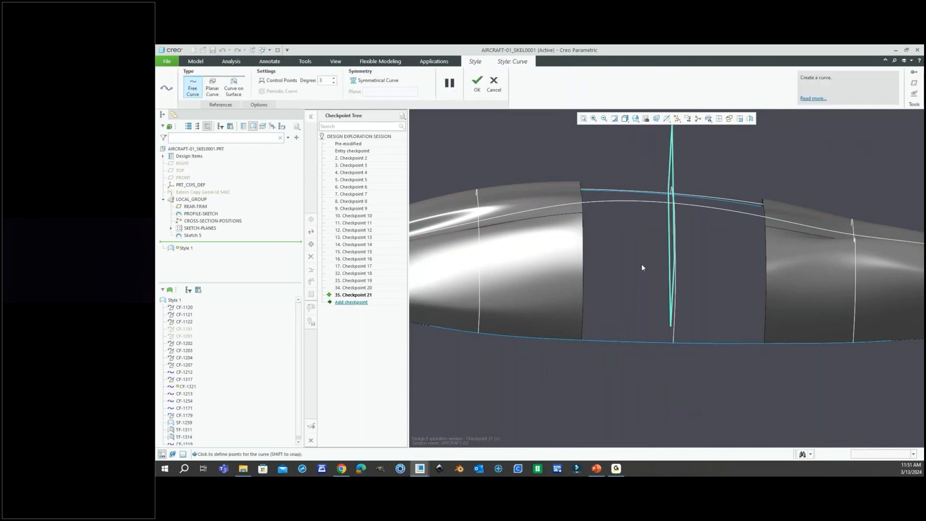
click(582, 283)
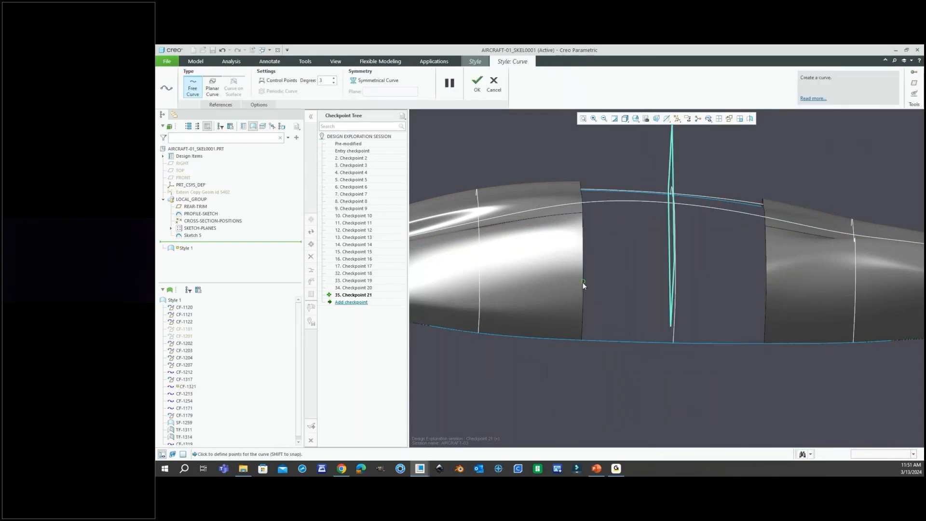
middle_drag(647, 300, 714, 309)
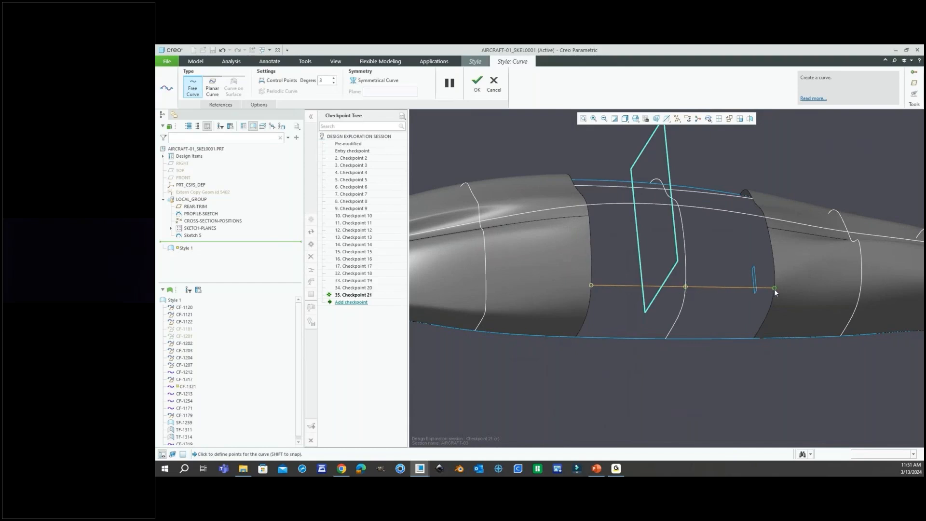
Step: Edit the new curve and set its forward endpoint's tangent constraint to G2 - Surface Curvature
right_click(700, 252)
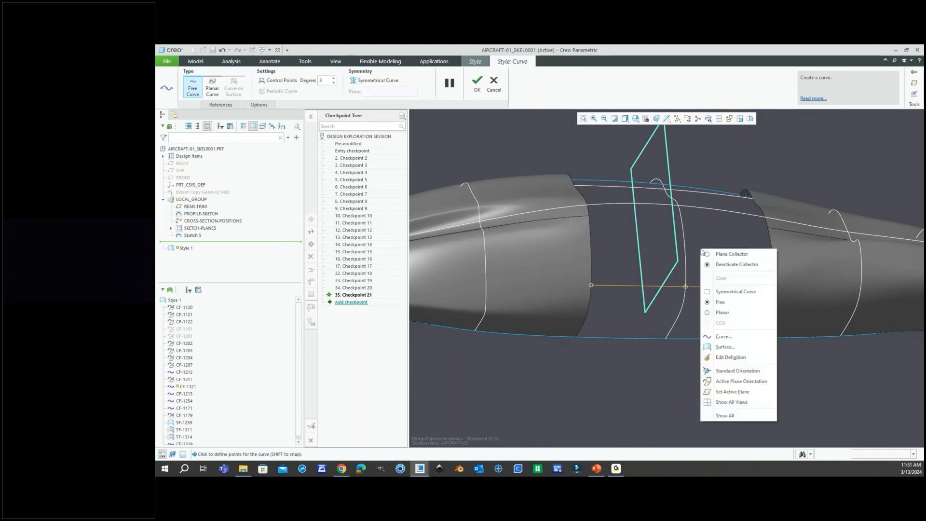
click(717, 355)
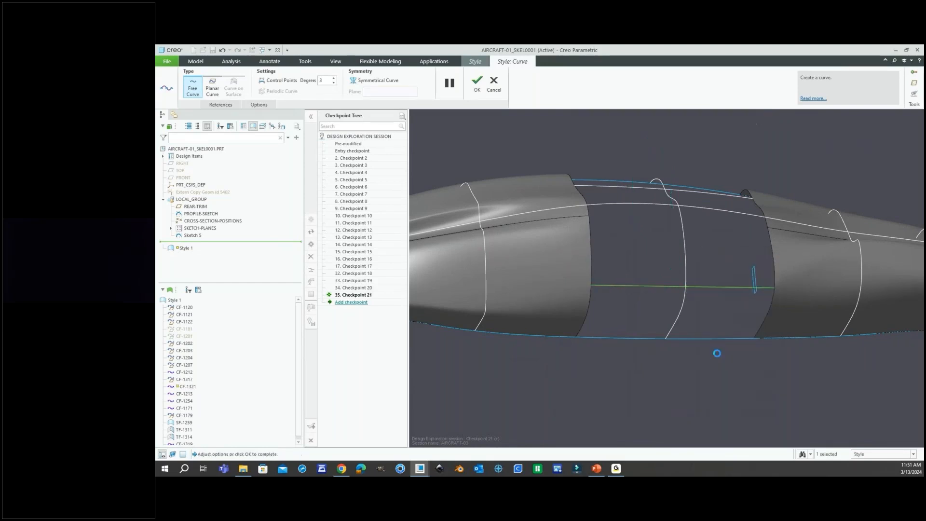
right_click(600, 288)
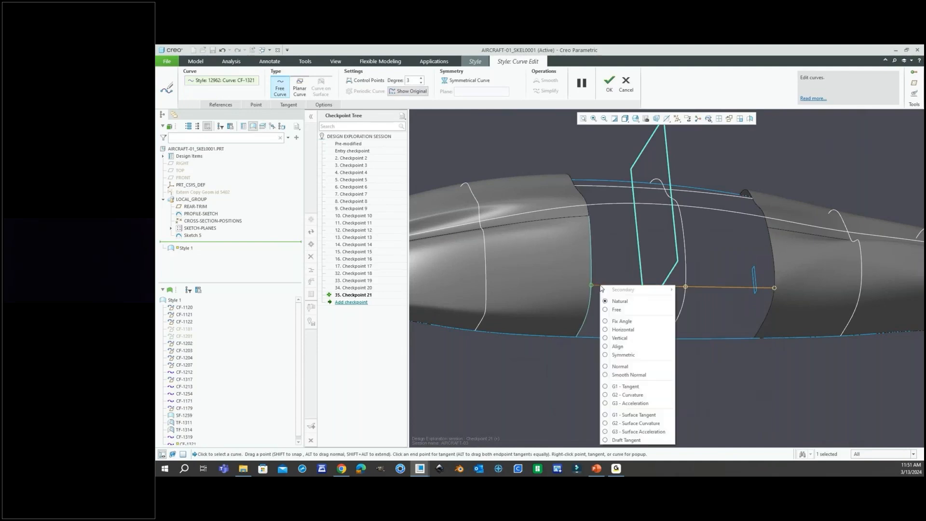
click(644, 424)
Step: Set the rear endpoint's tangent constraint to G2 - Surface Curvature and accept the curve edit
right_click(775, 290)
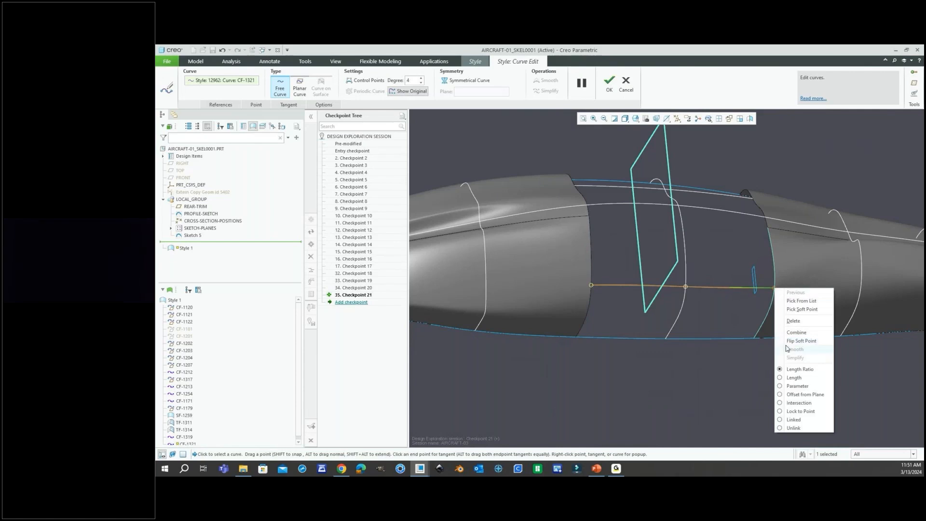
click(748, 366)
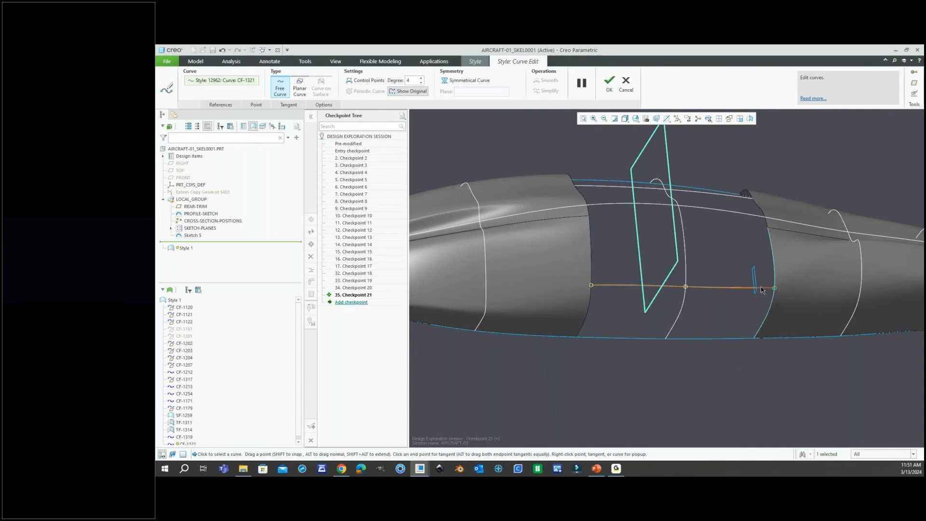
right_click(761, 290)
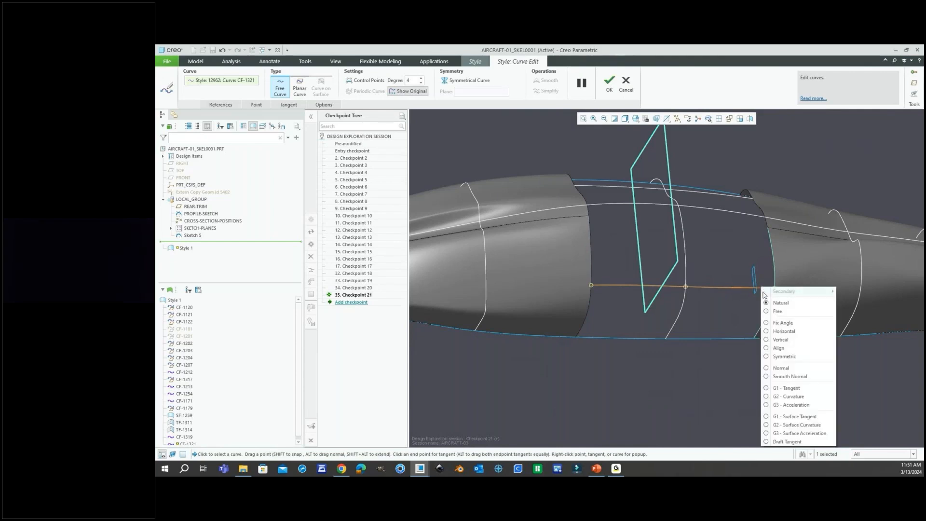
click(799, 418)
middle_drag(697, 265, 678, 283)
click(615, 89)
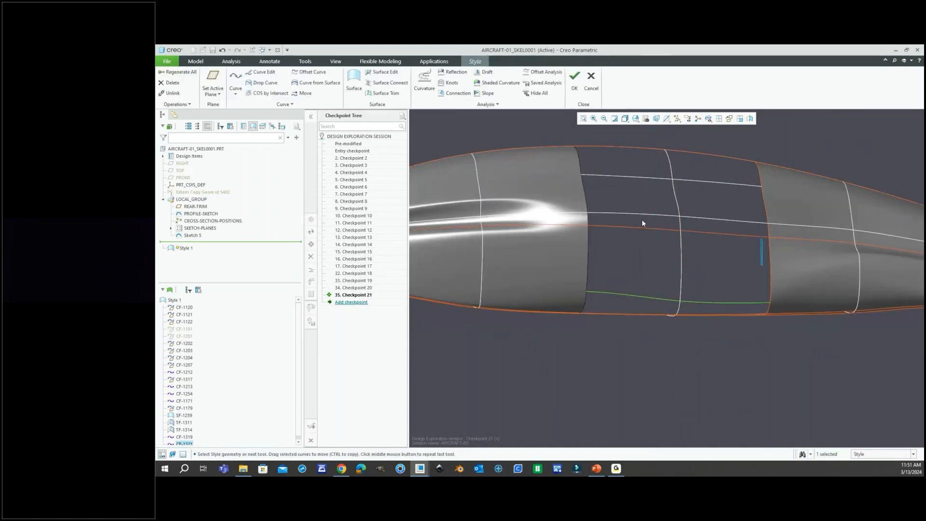
Step: Create a third free Style curve across the gap, linking the seam lines of the forward and rear fuselage surfaces
middle_drag(608, 238, 610, 241)
scroll(610, 241, up, 2)
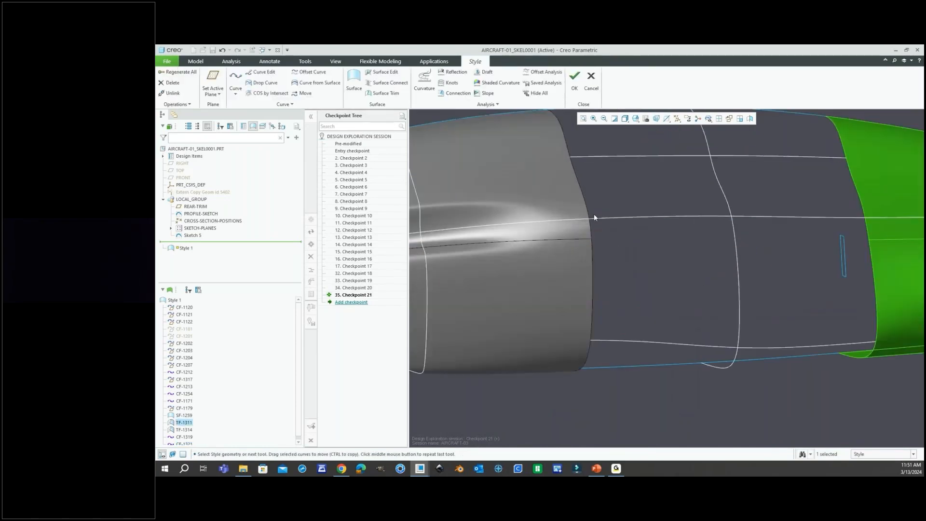
mouse_move(635, 279)
middle_down()
mouse_move(601, 266)
mouse_move(614, 275)
mouse_move(631, 262)
mouse_move(611, 255)
mouse_move(756, 276)
middle_up()
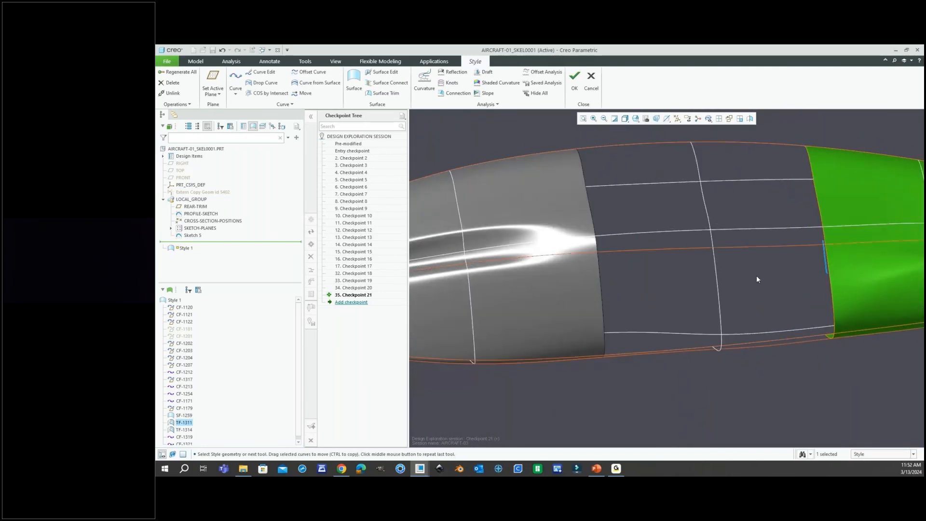
click(687, 380)
middle_drag(688, 381, 667, 314)
right_click(667, 315)
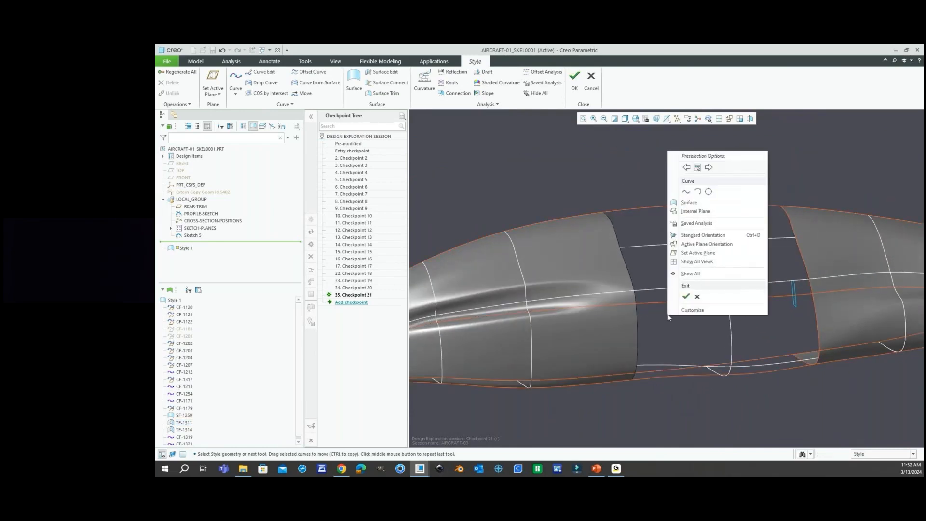
click(685, 192)
scroll(610, 308, up, 3)
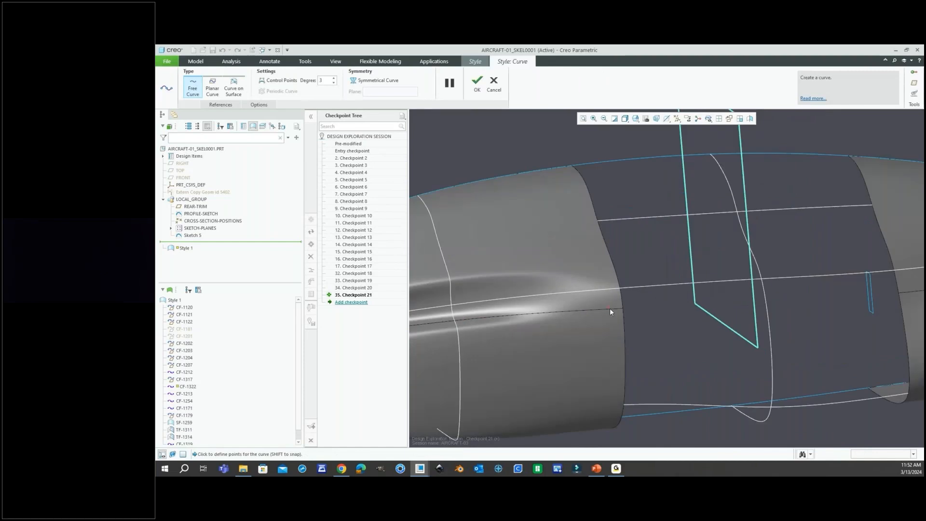
click(608, 306)
middle_drag(610, 308, 798, 302)
click(795, 302)
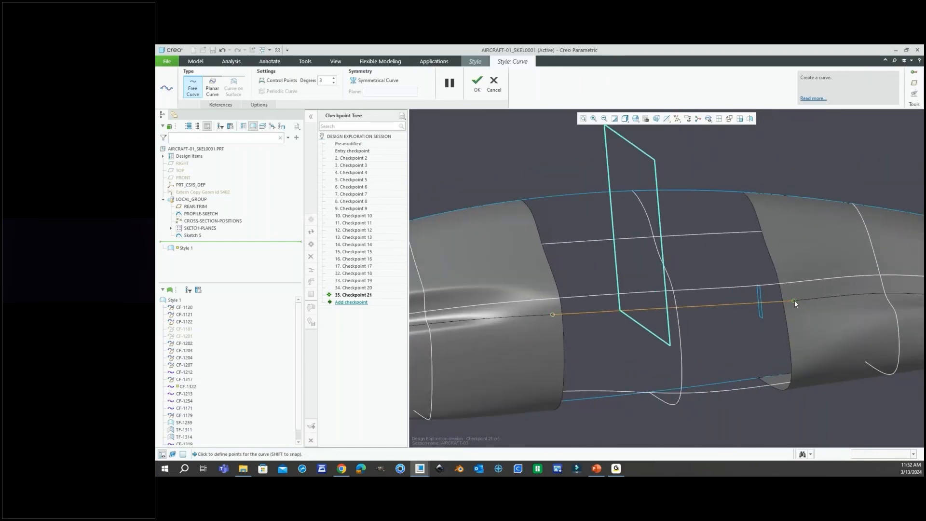
Step: Edit the third curve and snap its ends to where the seam lines meet the forward and rear gap edges
right_click(708, 343)
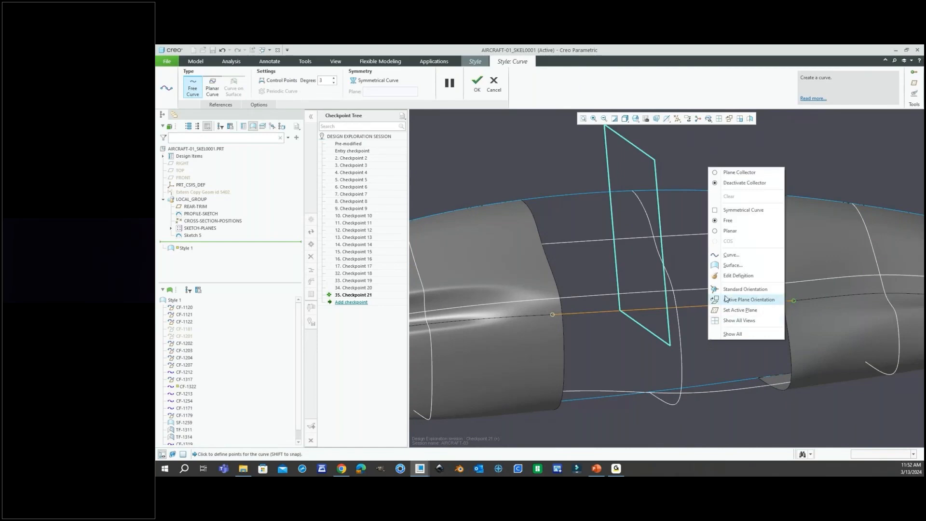
click(738, 290)
click(555, 314)
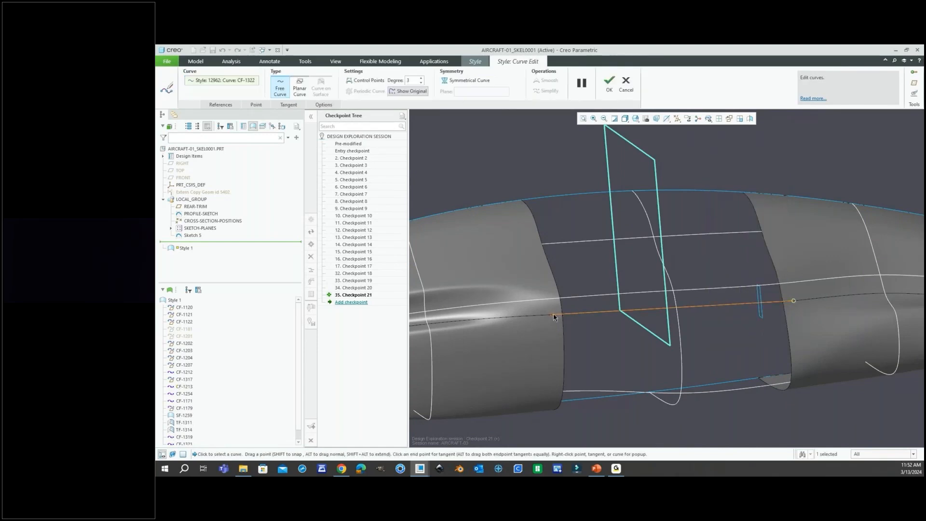
scroll(801, 326, up, 3)
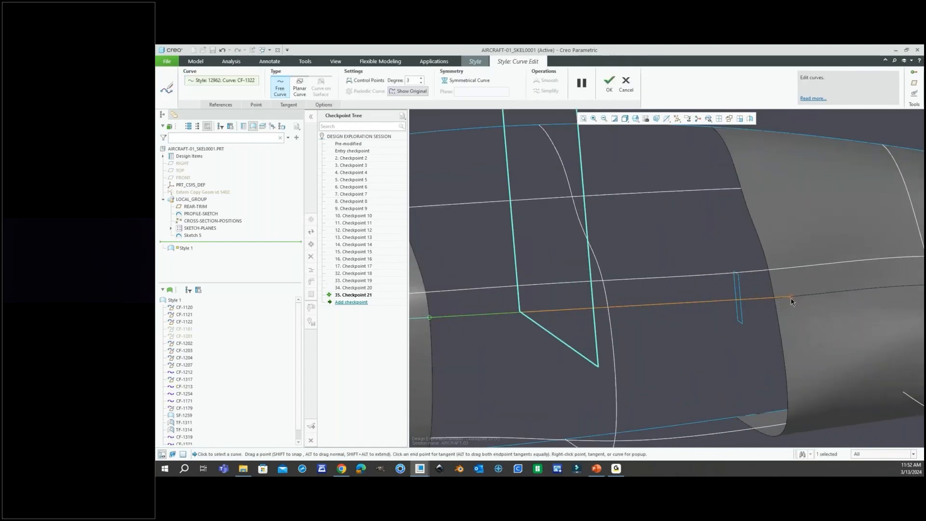
Step: Set the tangent constraint at the curve's rear and forward endpoints to G2 - Curvature and accept the curve edit
right_click(755, 302)
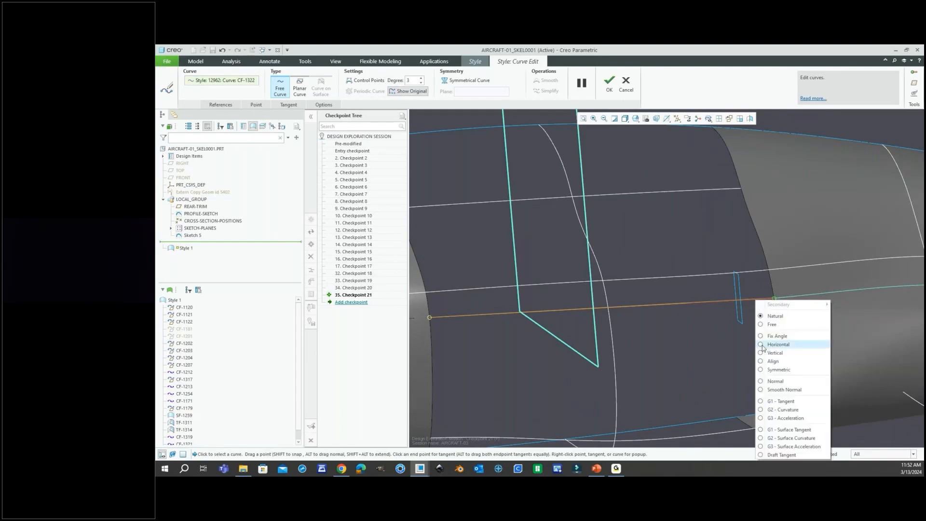
click(783, 410)
scroll(789, 333, up, 3)
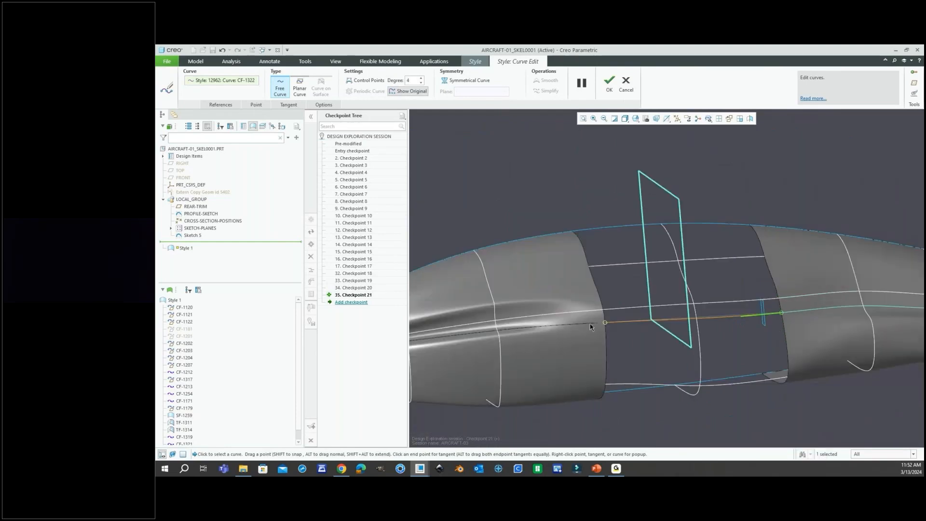
scroll(590, 322, down, 4)
click(616, 320)
right_click(630, 322)
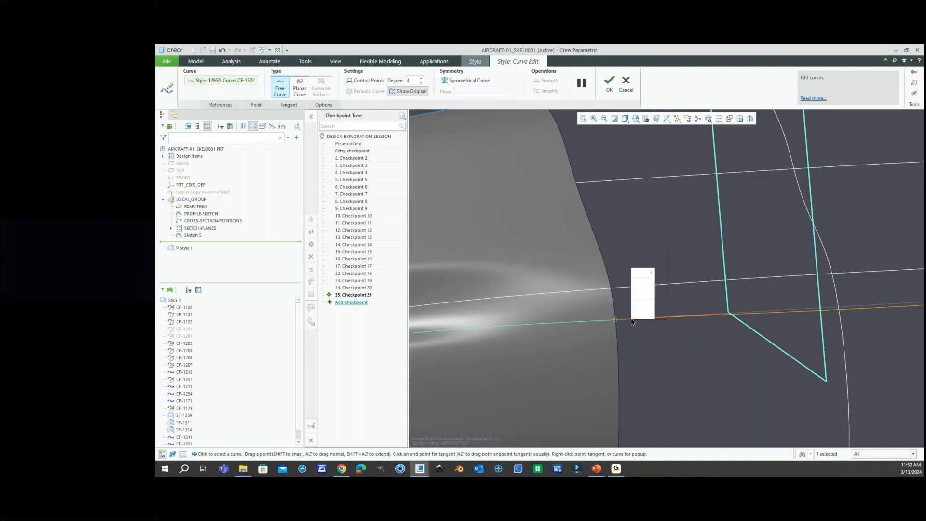
click(657, 278)
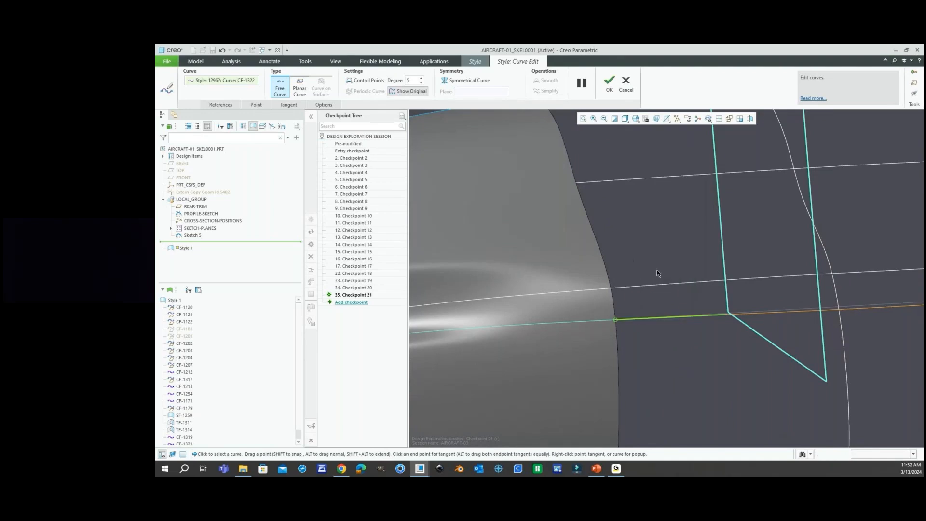
scroll(657, 277, up, 4)
scroll(632, 318, down, 2)
middle_drag(632, 318, 664, 338)
click(609, 82)
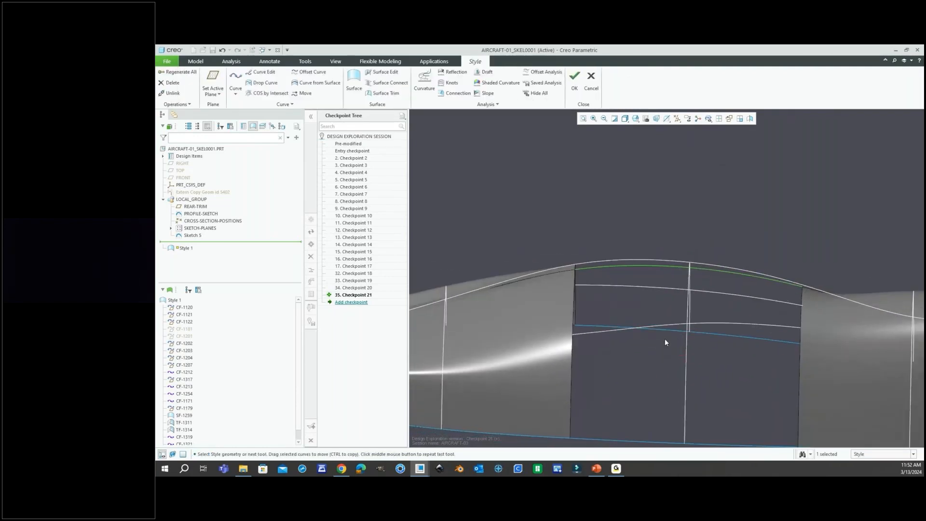
Step: Edit the second bridging curve and slide its midpoint along the planar cross-section curve to reduce its bulge
double_click(719, 325)
mouse_move(719, 325)
middle_down()
mouse_move(677, 333)
mouse_move(713, 322)
middle_up()
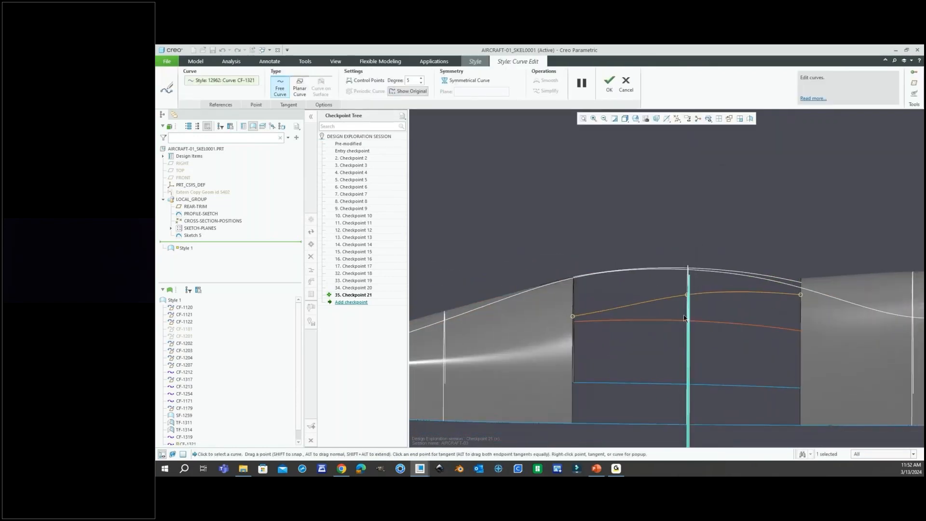
drag(688, 296, 693, 319)
middle_drag(699, 326, 711, 336)
key(ctrl+z)
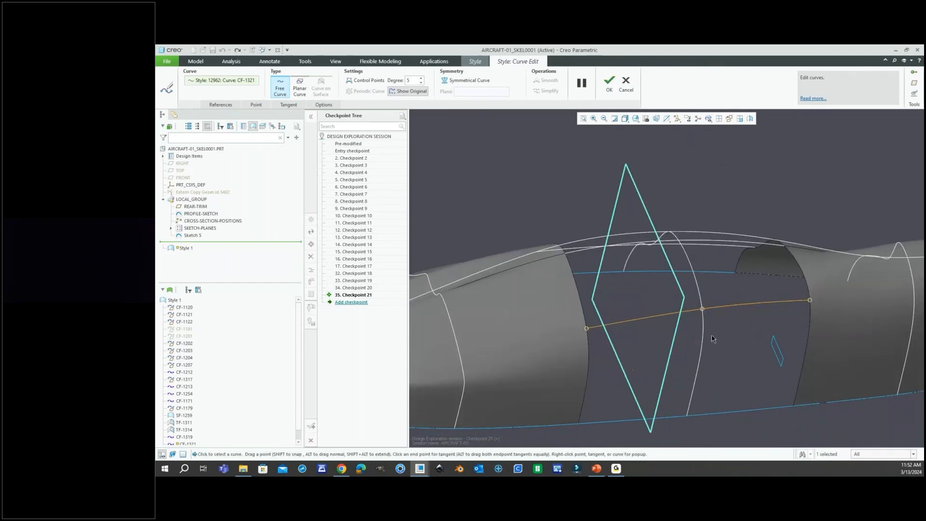
drag(703, 309, 705, 321)
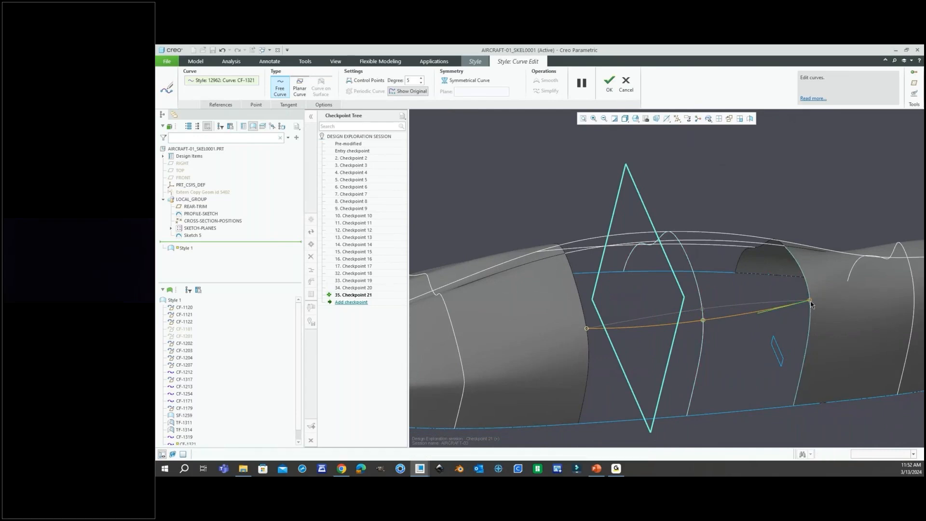
Step: Slide the curve's rear endpoint along the rear surface edge and fine-tune its midpoint on the cross-section curve to straighten it
drag(810, 300, 813, 317)
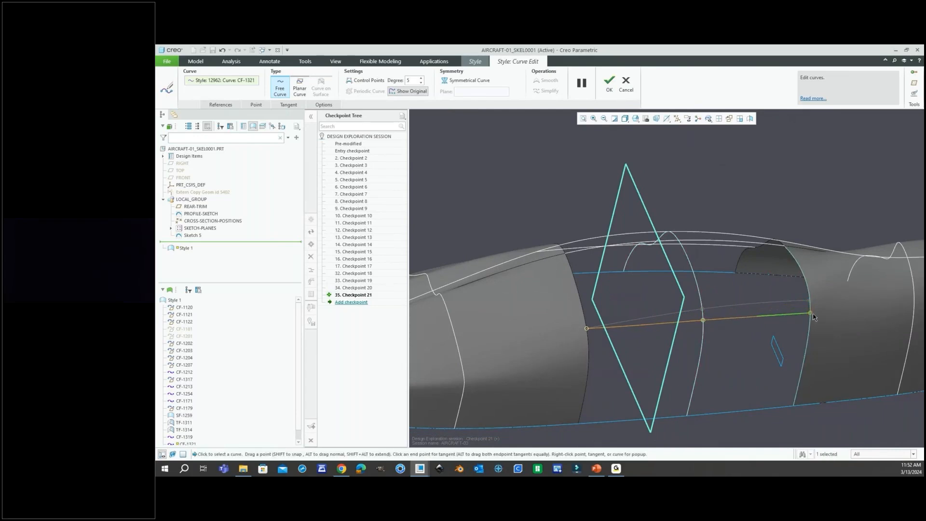
middle_drag(659, 332, 706, 328)
drag(706, 328, 707, 328)
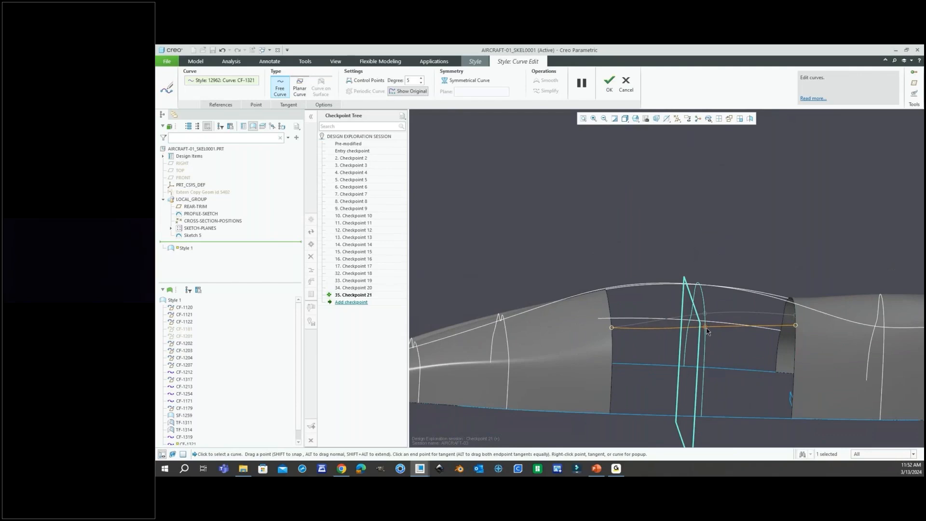
drag(798, 329, 797, 333)
drag(705, 328, 705, 329)
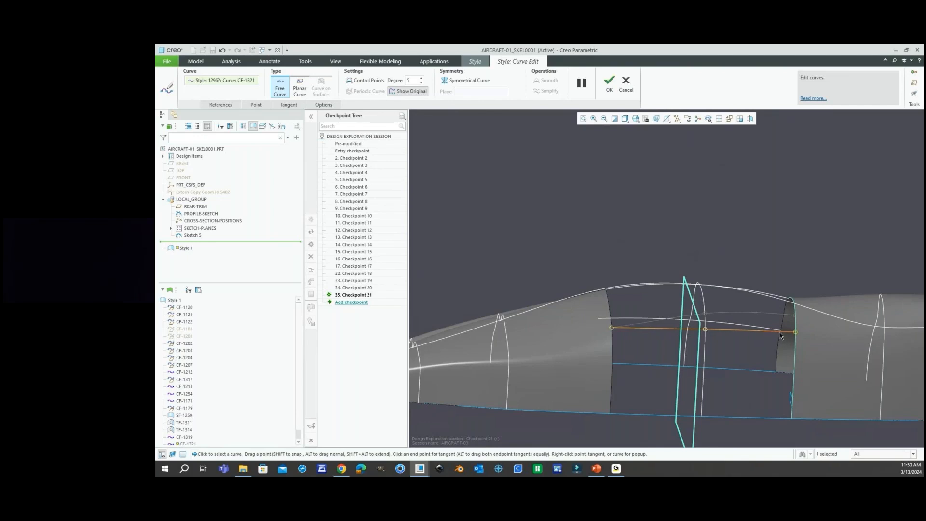
Step: Review the rear endpoint's tangent constraints and properties, and examine the edited curve from the side
click(296, 106)
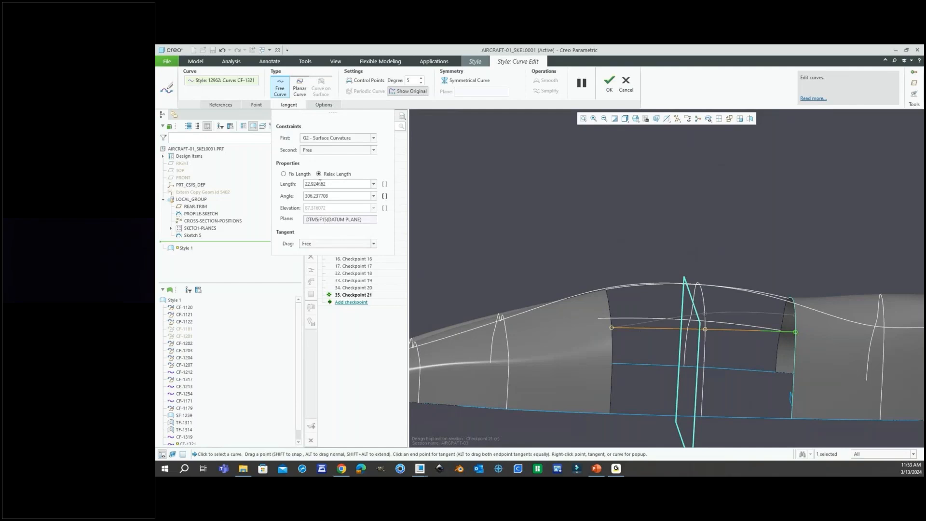
click(292, 106)
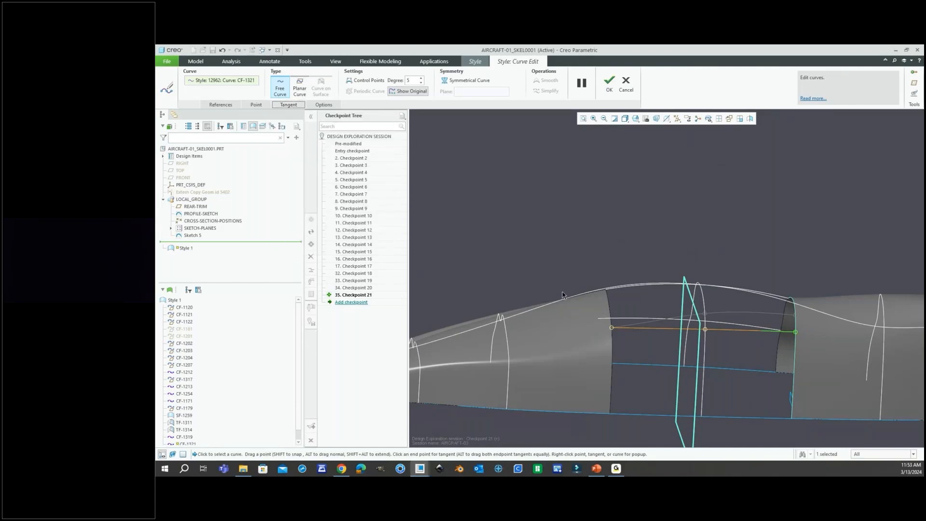
scroll(563, 295, up, 1)
middle_drag(564, 295, 604, 282)
scroll(678, 324, down, 1)
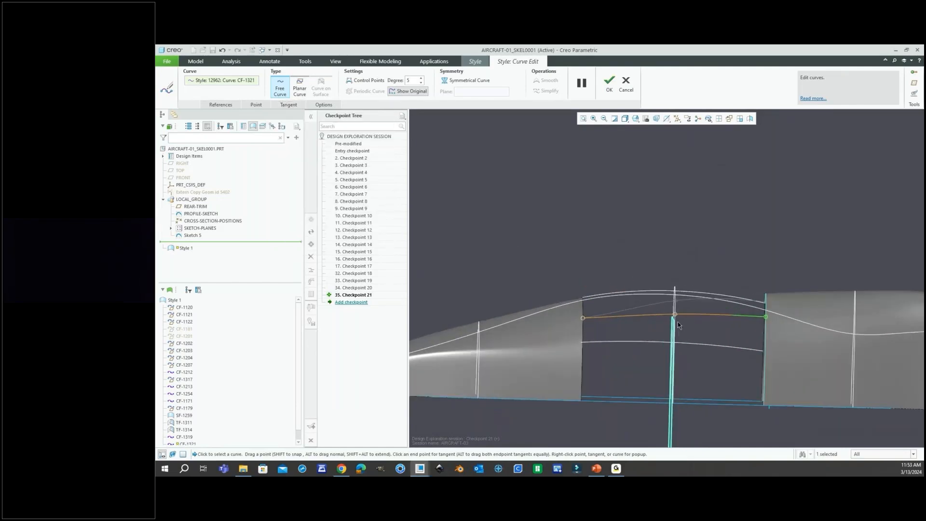
Step: Fine-tune the curve's midpoint along the cross-section curve to flatten it, check the endpoint tangents and accept the curve edit
click(674, 317)
drag(675, 317, 676, 318)
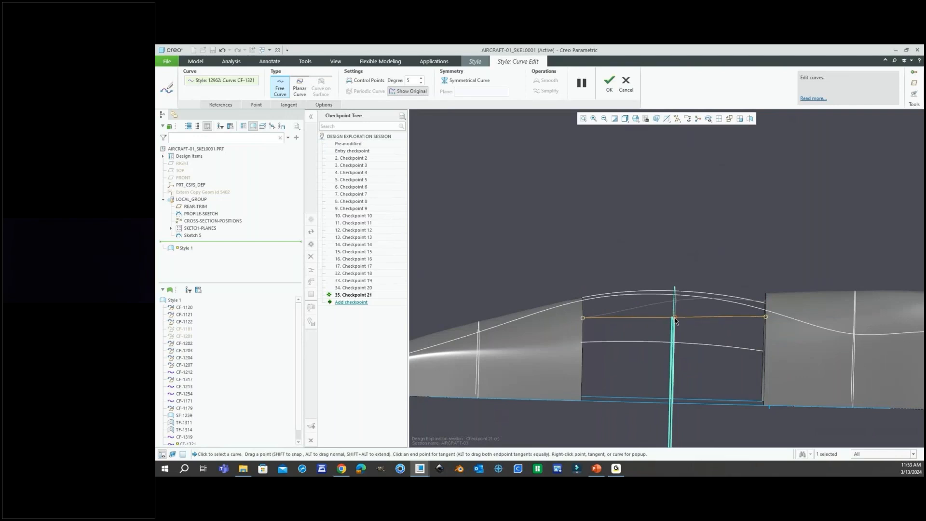
click(766, 318)
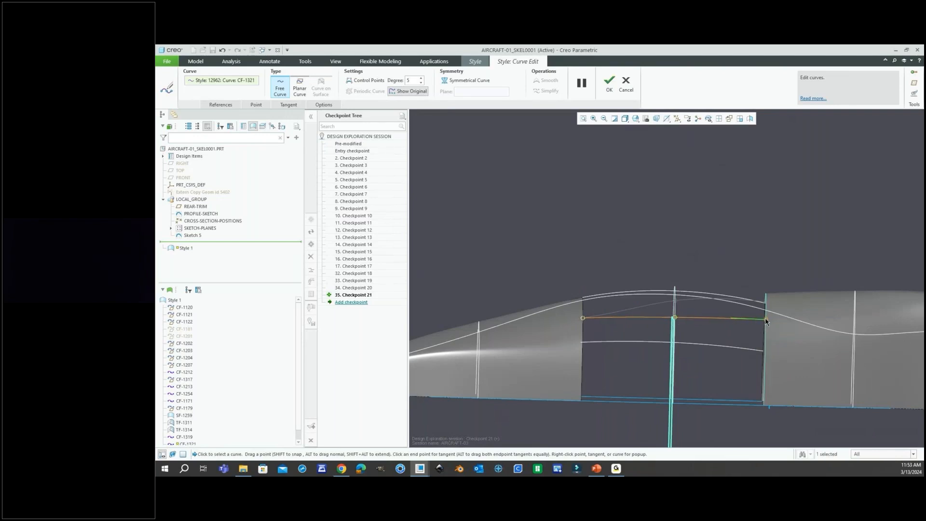
middle_drag(695, 339, 621, 350)
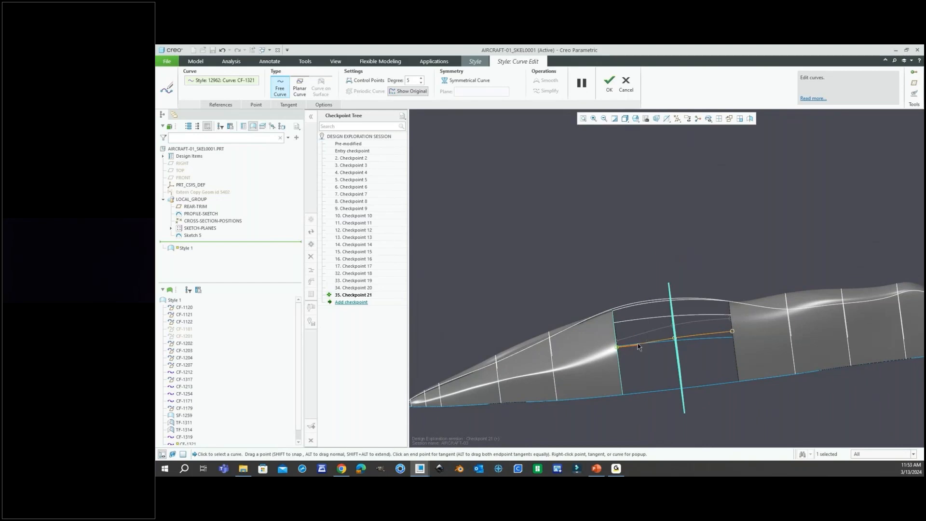
middle_drag(653, 334, 667, 389)
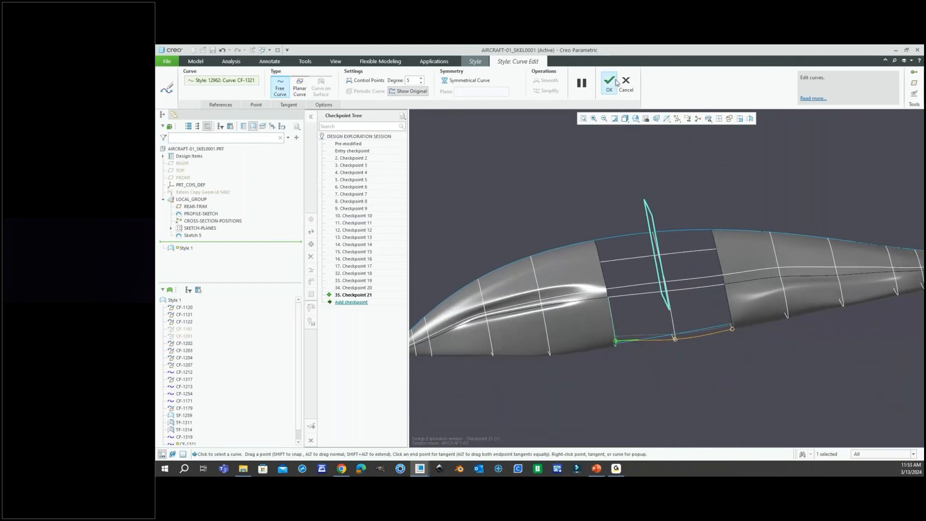
click(611, 83)
Step: Start a Style surface across the fuselage gap and pick the upper profile curve as its first primary chain
middle_drag(657, 179, 655, 313)
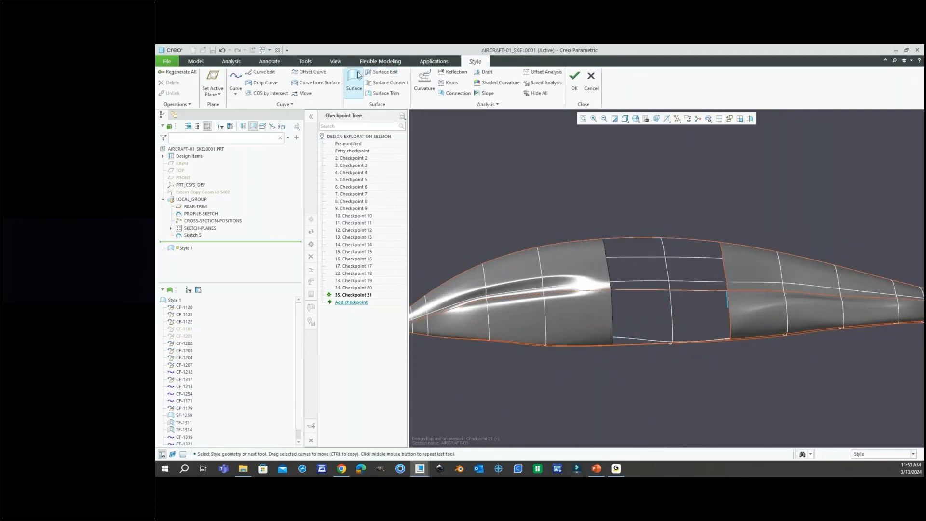
right_click(630, 198)
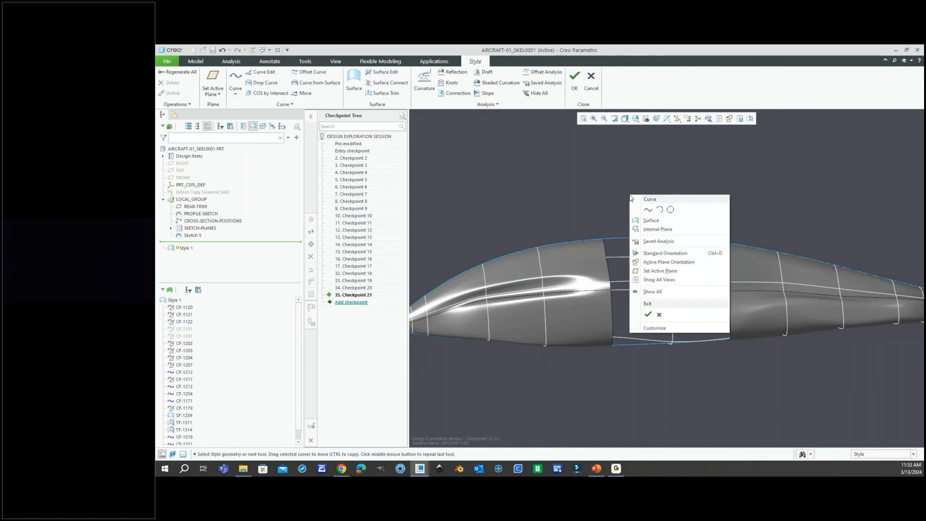
click(648, 222)
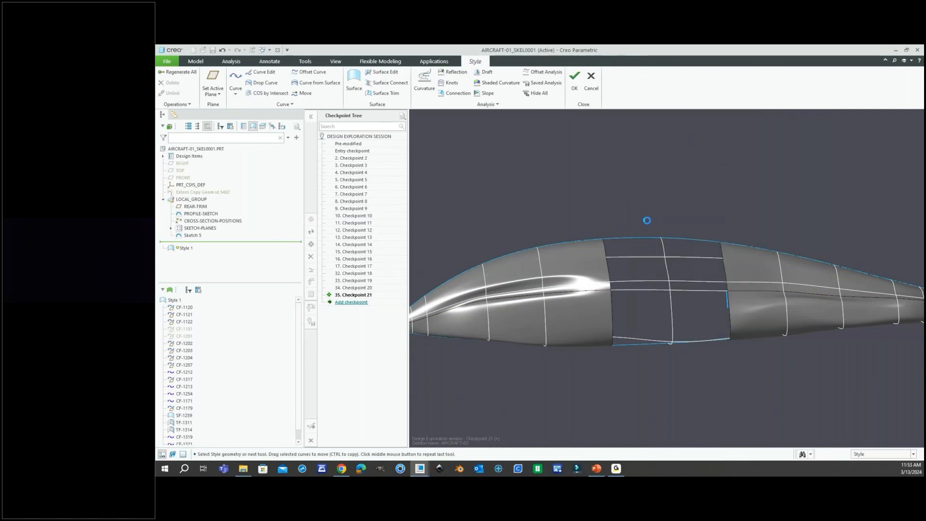
middle_drag(668, 269, 626, 260)
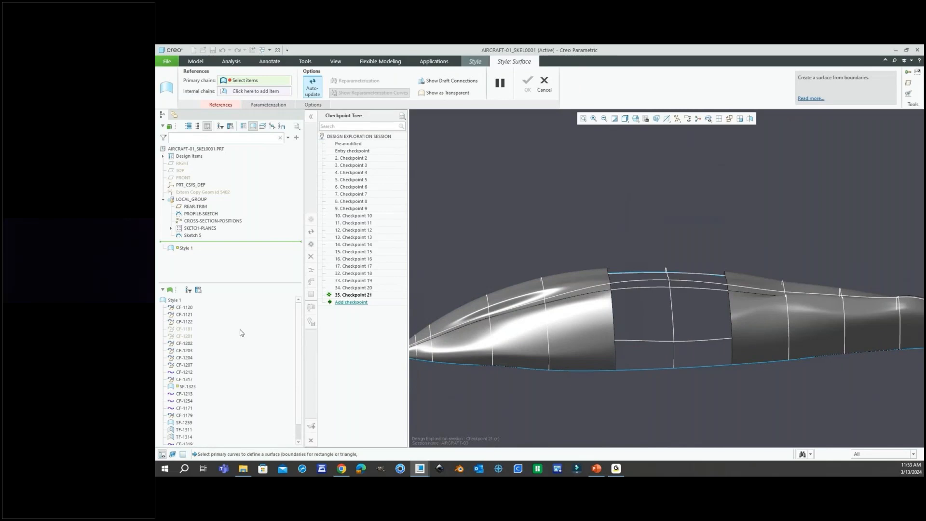
middle_drag(612, 278, 613, 305)
scroll(634, 277, down, 2)
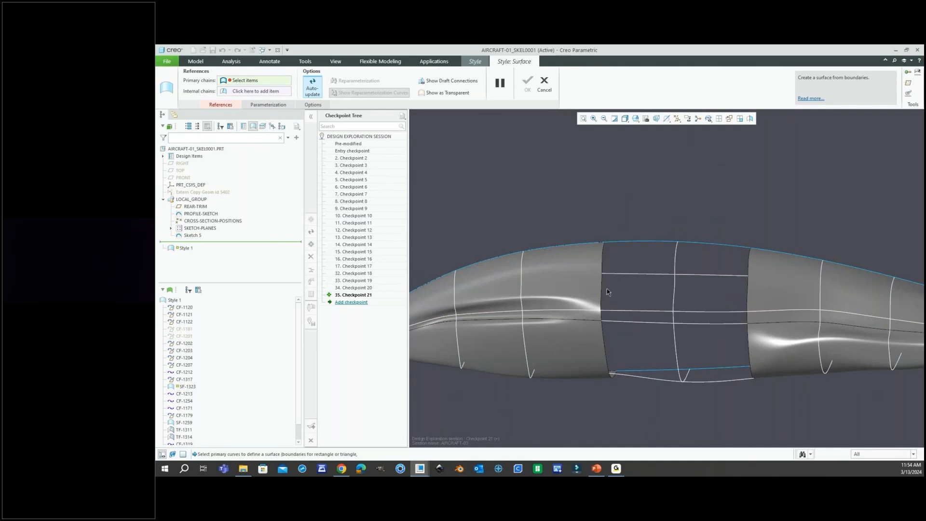
middle_drag(607, 292, 607, 287)
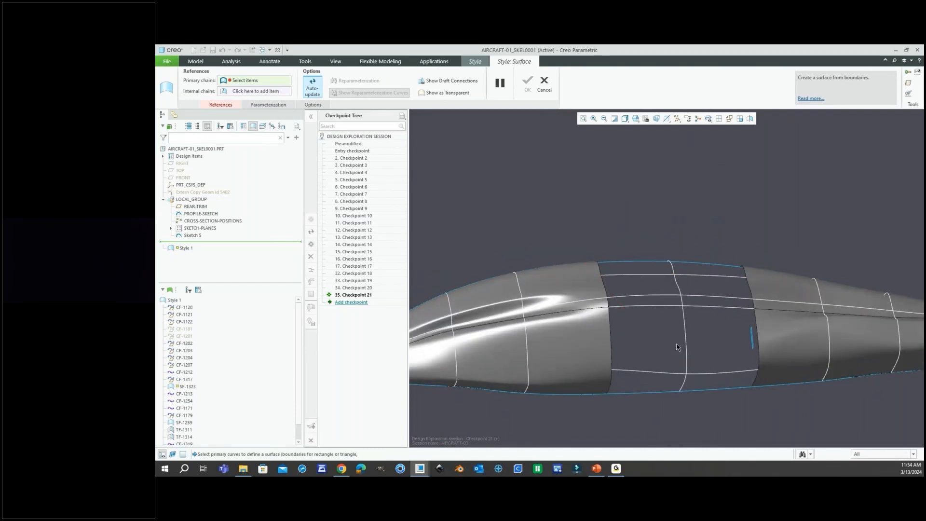
mouse_move(677, 346)
middle_down()
mouse_move(641, 310)
mouse_move(632, 329)
mouse_move(606, 289)
mouse_move(597, 292)
middle_up()
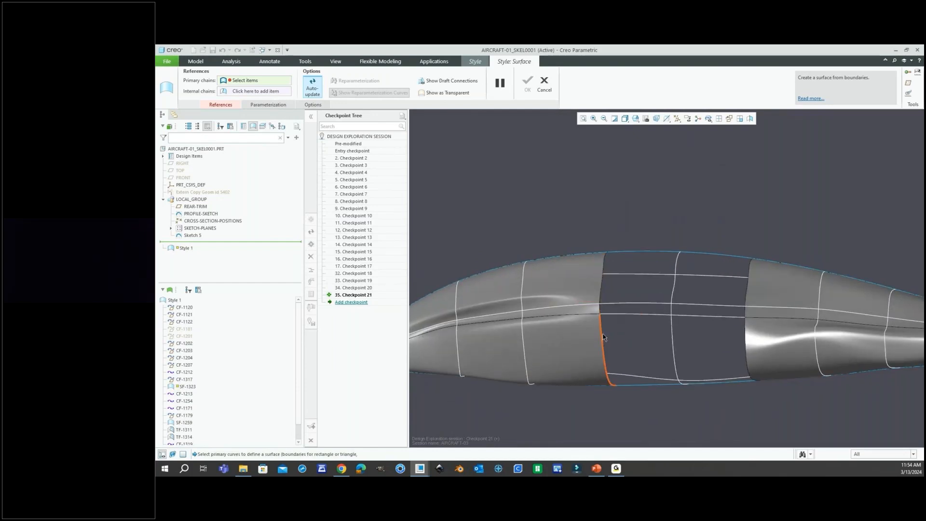
mouse_move(613, 284)
middle_down()
mouse_move(604, 269)
mouse_move(616, 277)
middle_up()
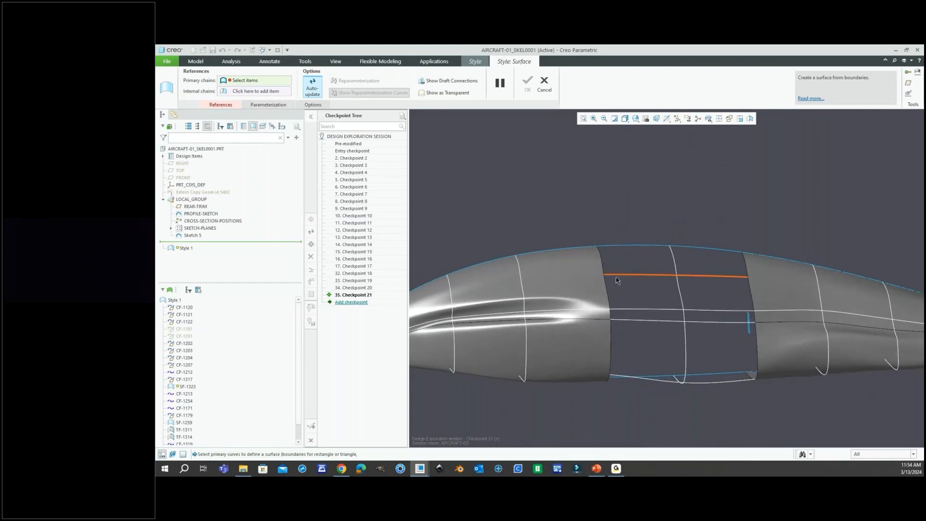
click(636, 246)
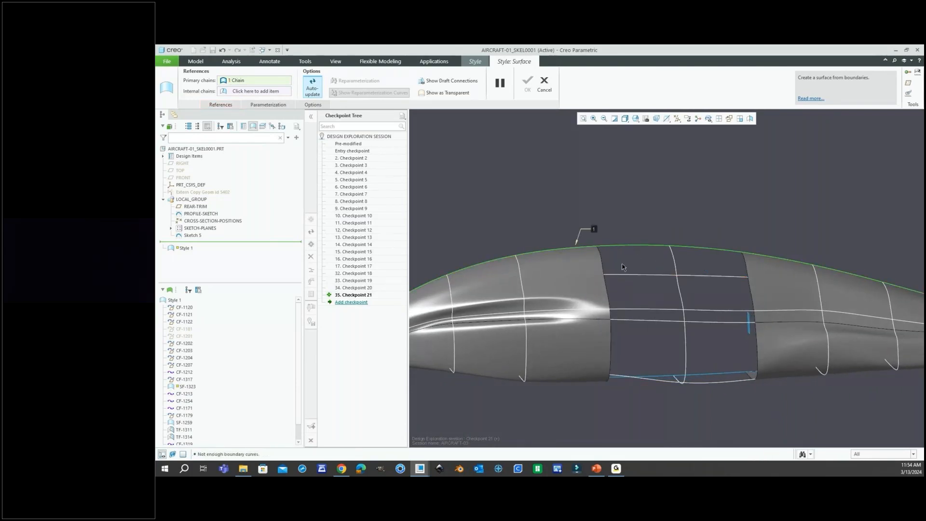
Step: Add the rear surface's front edge as the second primary chain, extending it through both the upper and lower edge segments
scroll(623, 267, up, 2)
scroll(698, 265, down, 2)
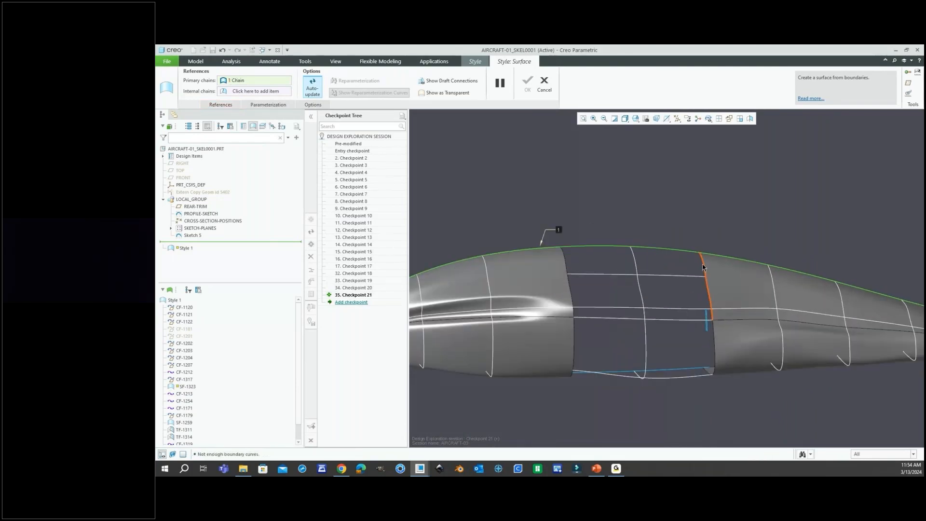
ctrl+click(702, 267)
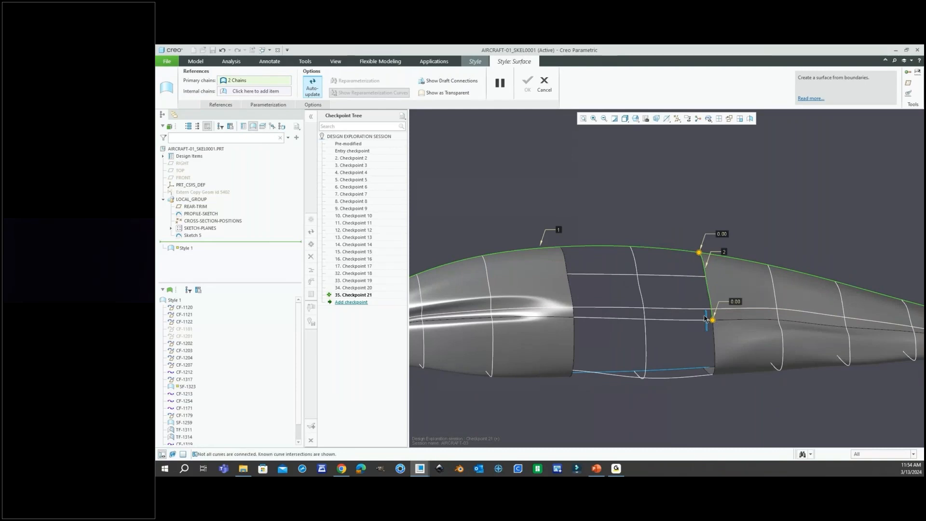
middle_drag(703, 268, 704, 308)
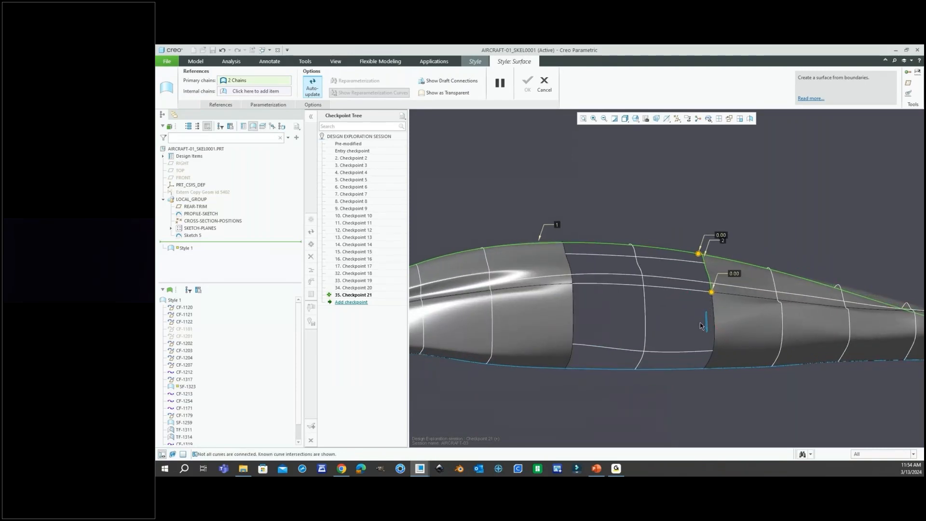
shift+click(714, 322)
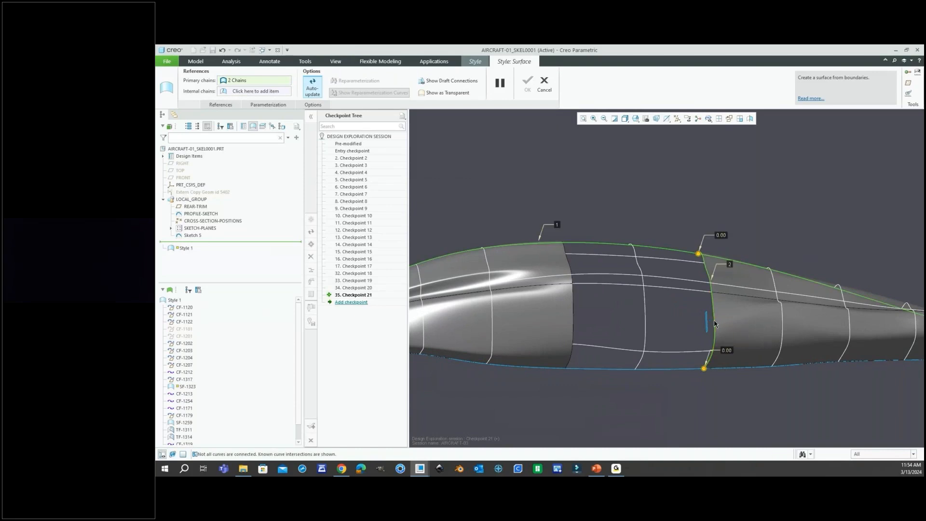
Step: Add the lower profile curve as the third primary chain and trim its front end at the front surface's edge
middle_drag(670, 271, 673, 285)
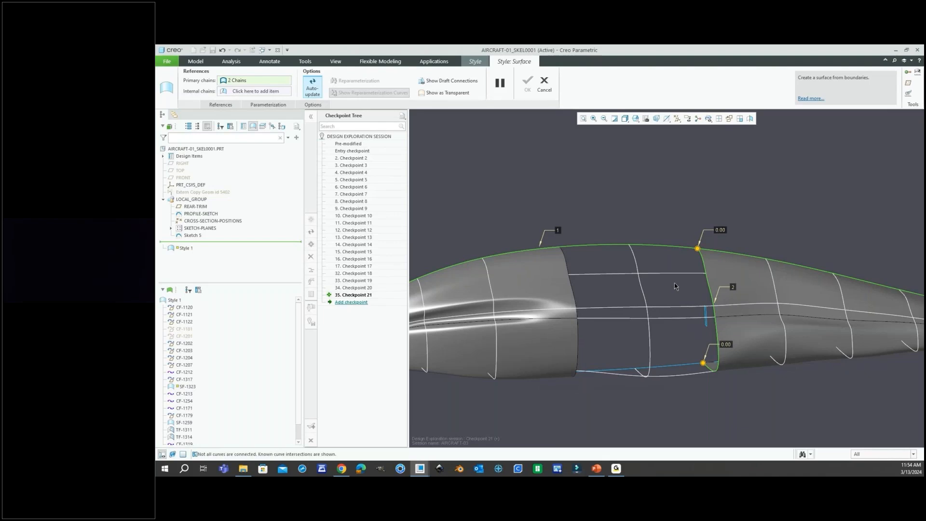
middle_drag(667, 281, 653, 273)
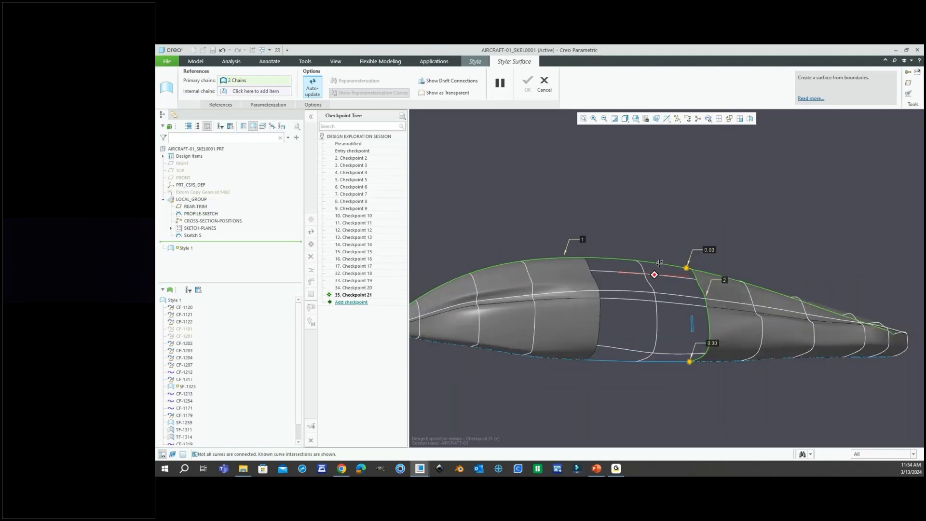
ctrl+click(619, 362)
scroll(635, 351, up, 3)
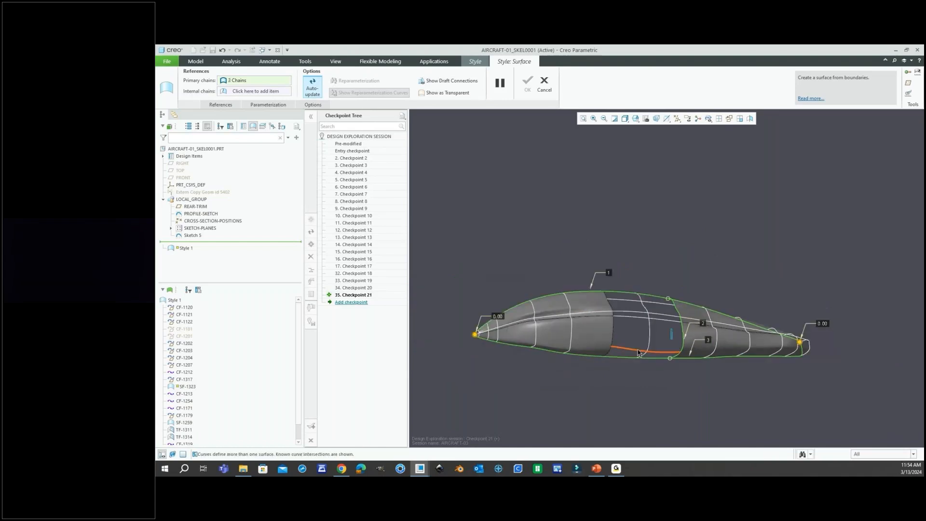
scroll(517, 334, down, 5)
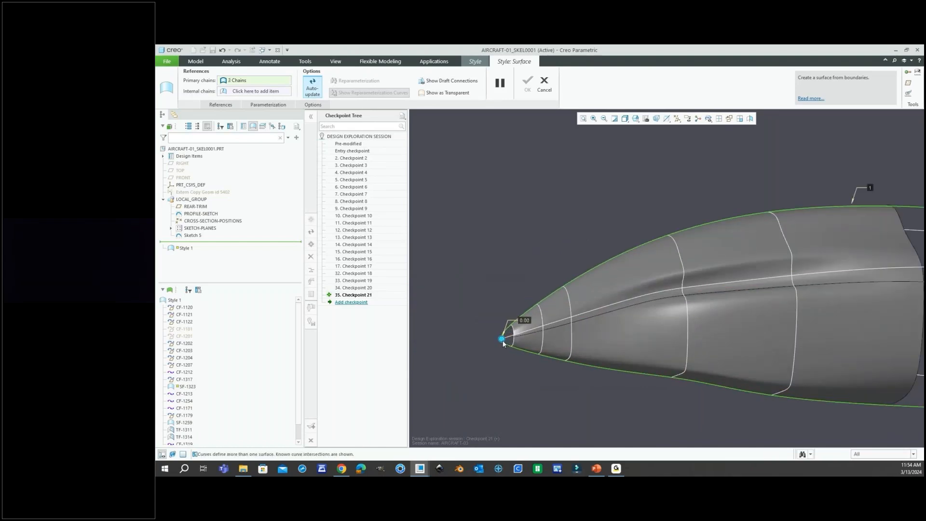
right_click(501, 340)
click(513, 345)
scroll(474, 345, up, 5)
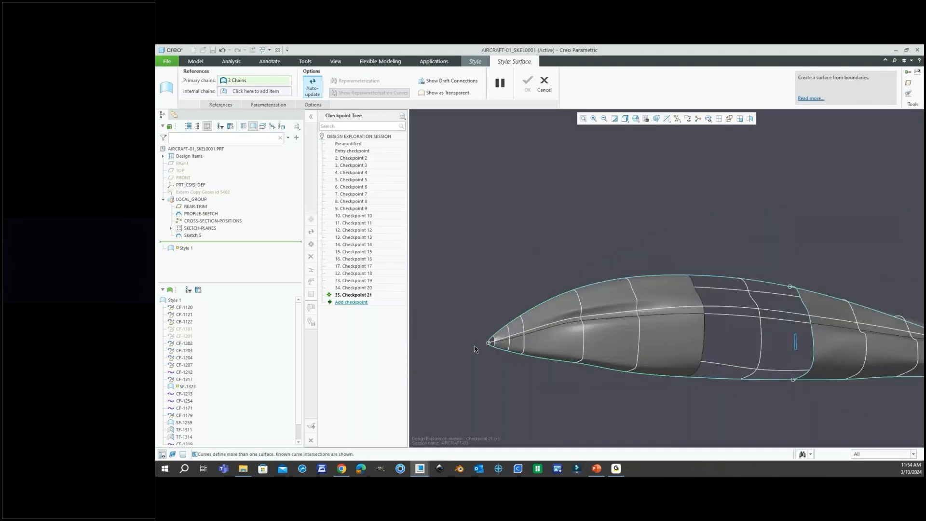
scroll(561, 367, down, 5)
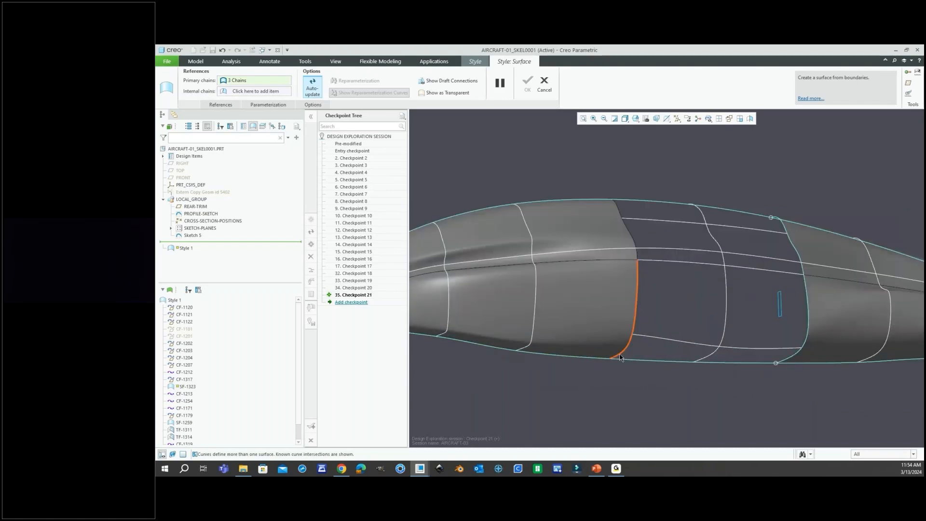
click(621, 358)
Step: Trim the rear end of the lower profile chain at the rear surface's edge
scroll(621, 358, up, 3)
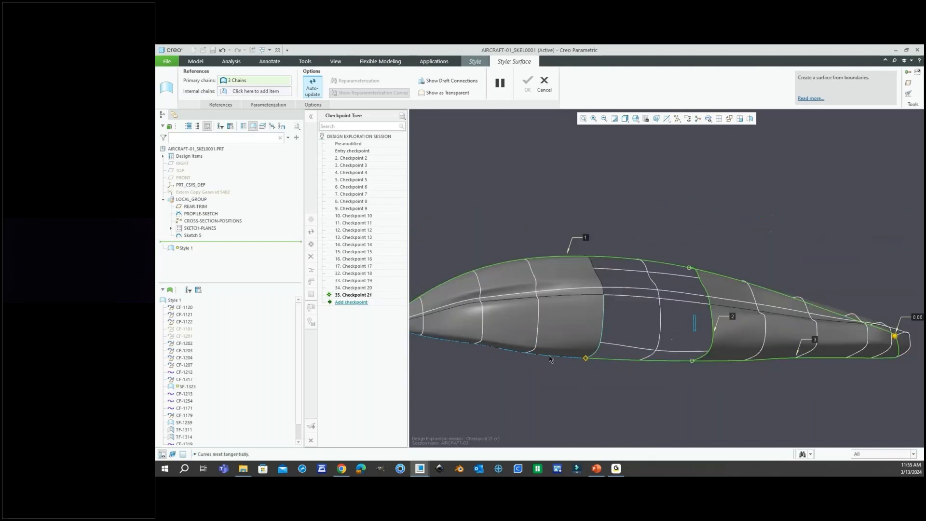
scroll(685, 369, up, 1)
scroll(848, 351, down, 1)
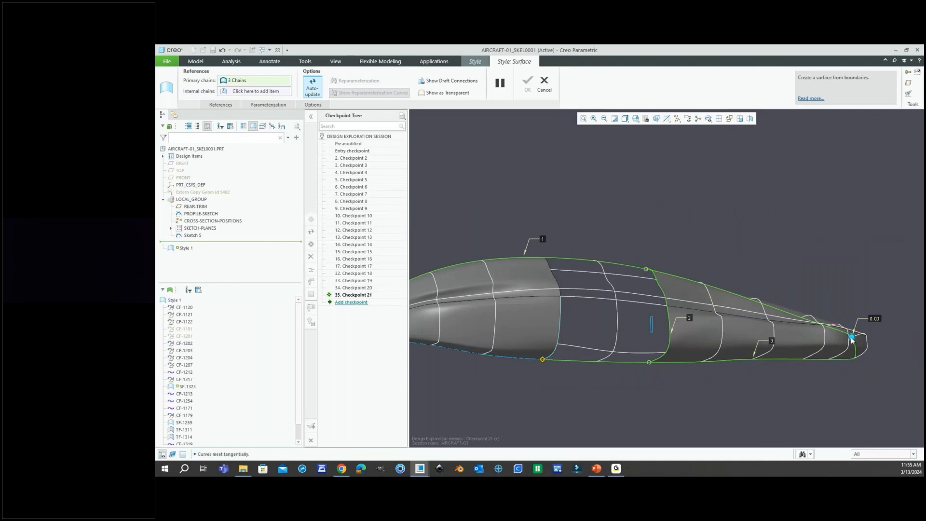
right_click(852, 338)
click(857, 351)
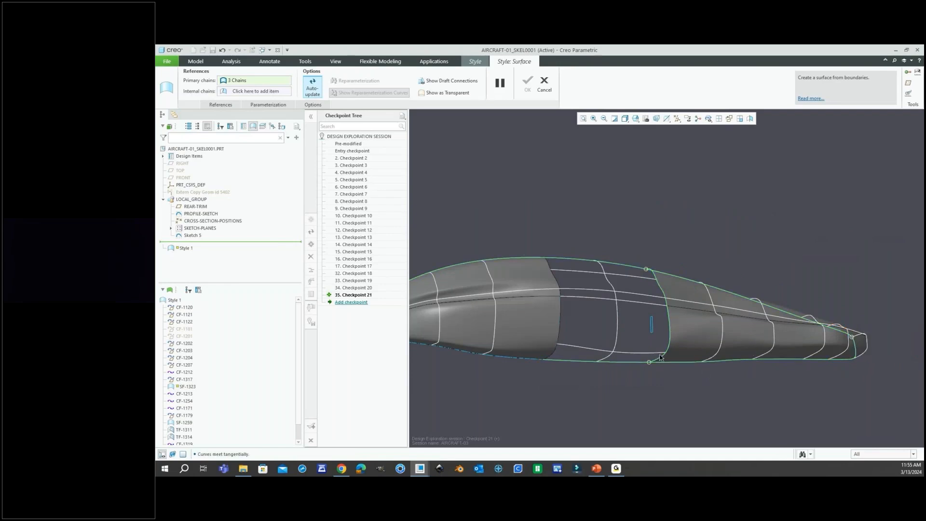
click(661, 359)
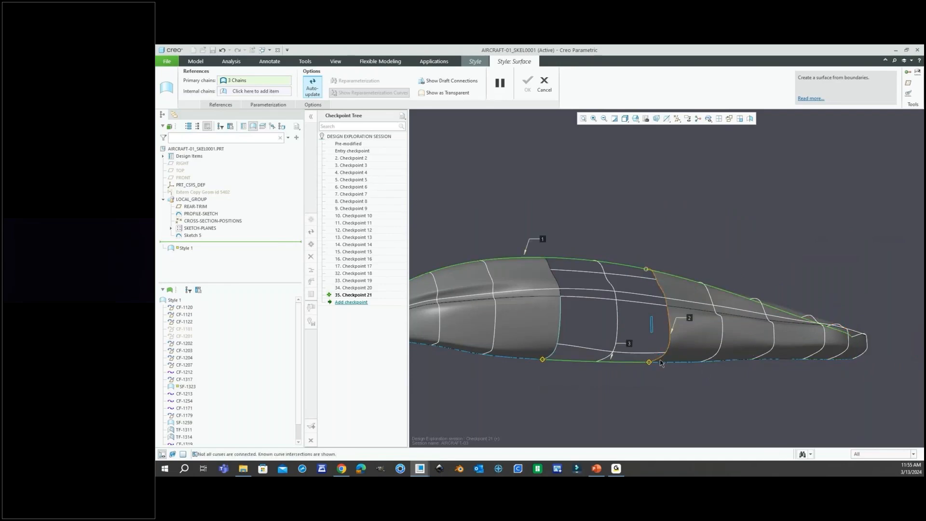
Step: Select the first primary chain in the surface references and trim its front end at the front surface's edge
scroll(596, 336, up, 2)
scroll(698, 332, up, 3)
scroll(626, 317, down, 2)
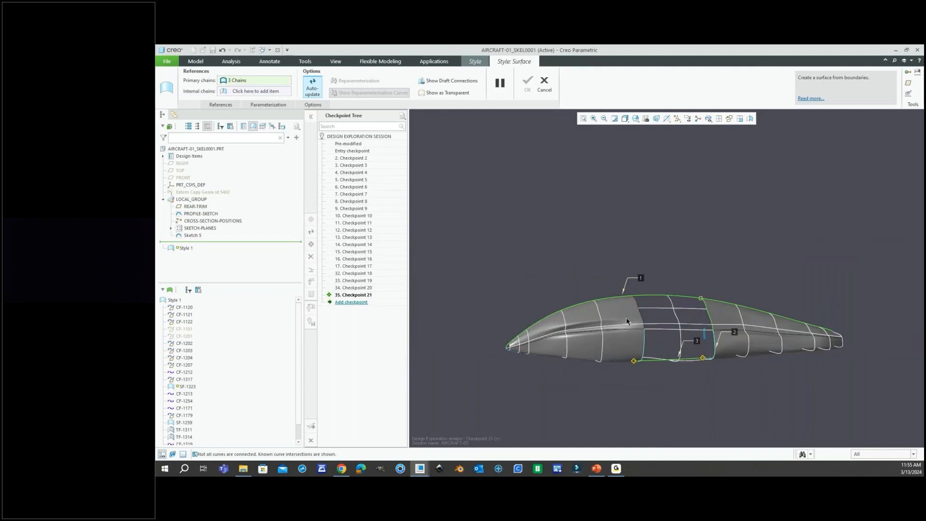
click(229, 105)
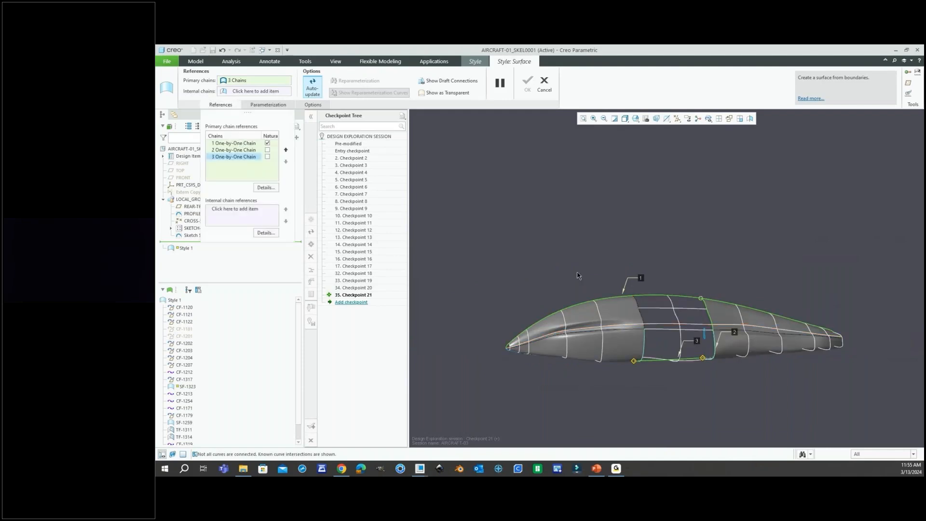
click(251, 143)
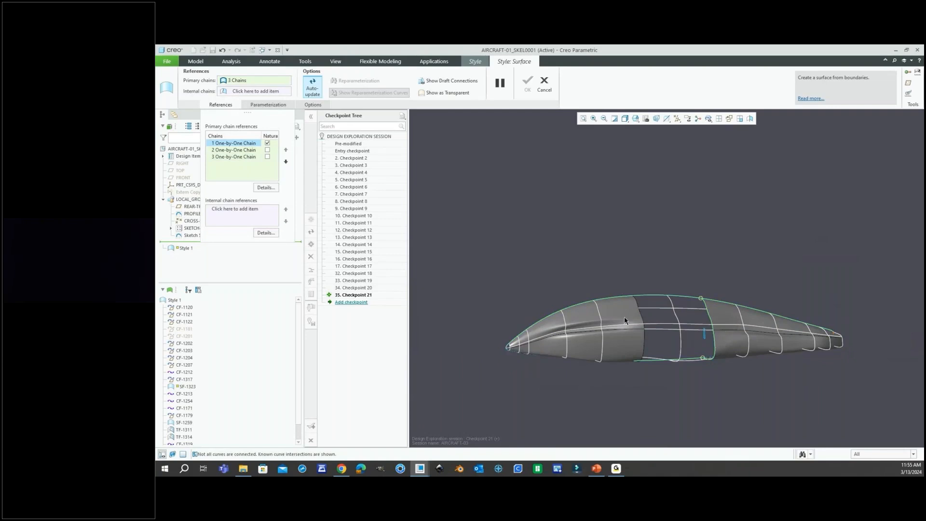
scroll(625, 316, down, 3)
scroll(537, 308, up, 5)
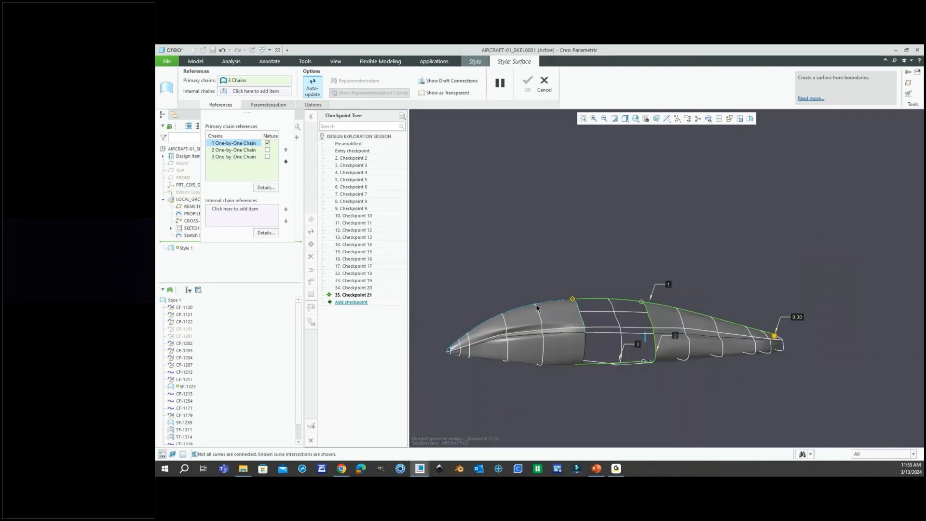
Step: Trim the rear end of the upper profile chain at the rear surface's edge
right_click(773, 336)
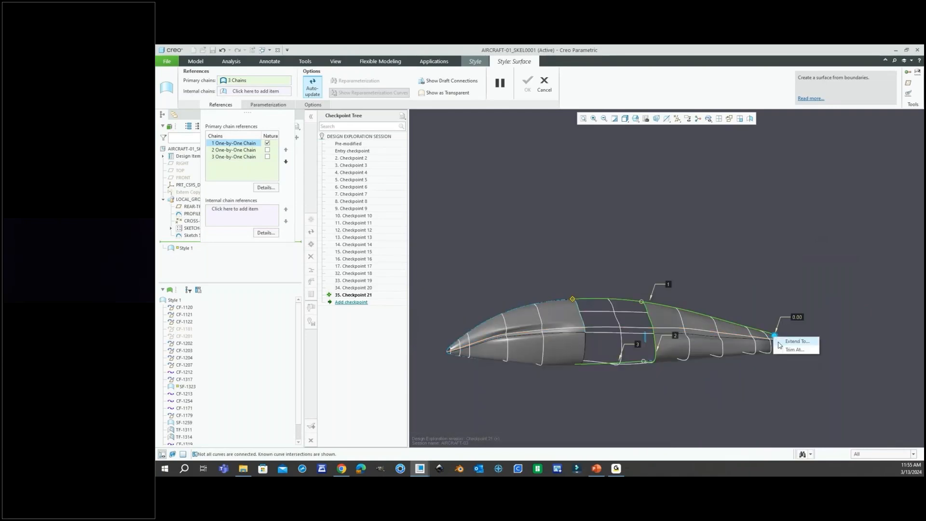
click(792, 350)
scroll(654, 297, down, 2)
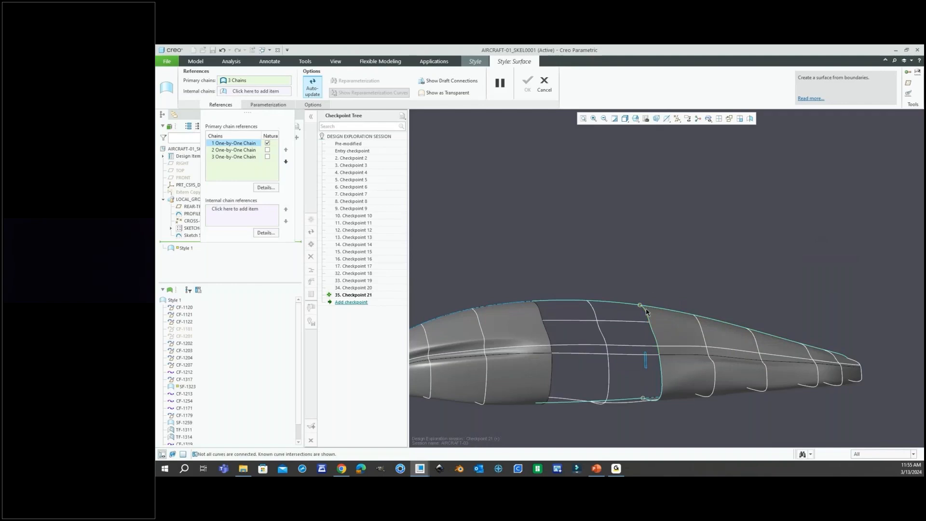
click(646, 310)
scroll(570, 297, up, 2)
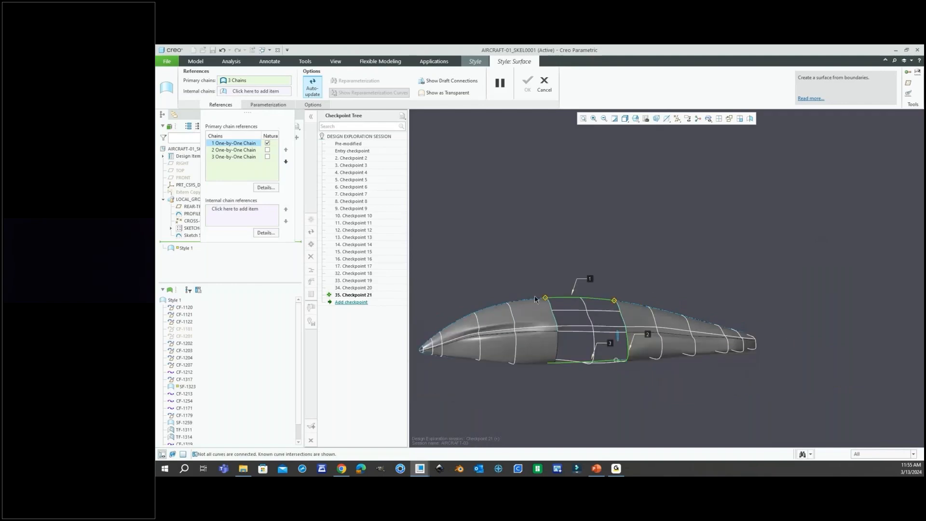
scroll(531, 311, down, 3)
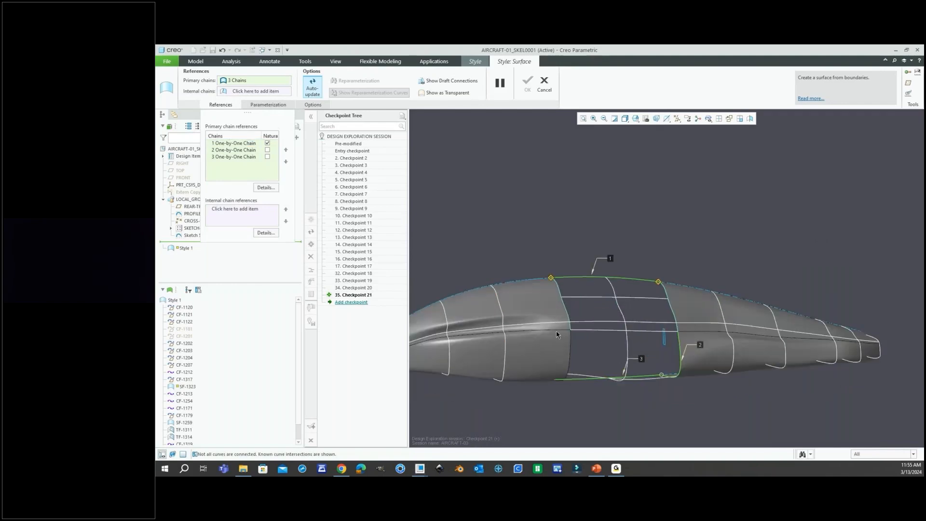
Step: Add the front surface's rear edge as the fourth primary chain and extend it up to the upper profile curve
middle_drag(572, 295, 573, 288)
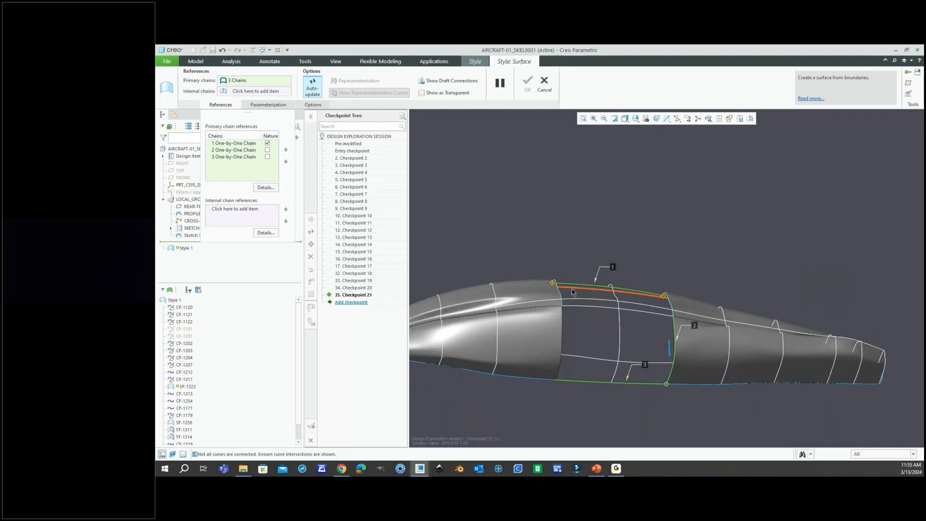
ctrl+click(563, 328)
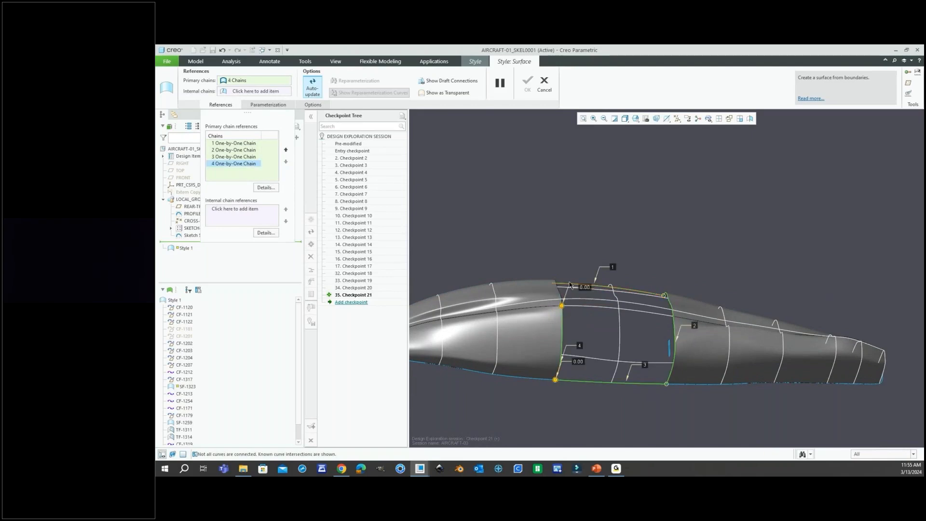
scroll(569, 285, down, 4)
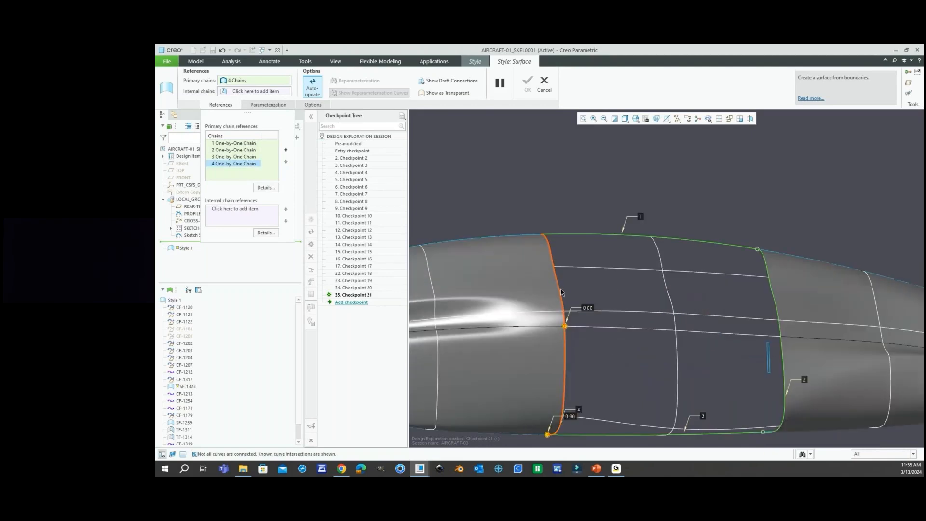
middle_drag(561, 291, 561, 288)
middle_drag(565, 285, 565, 285)
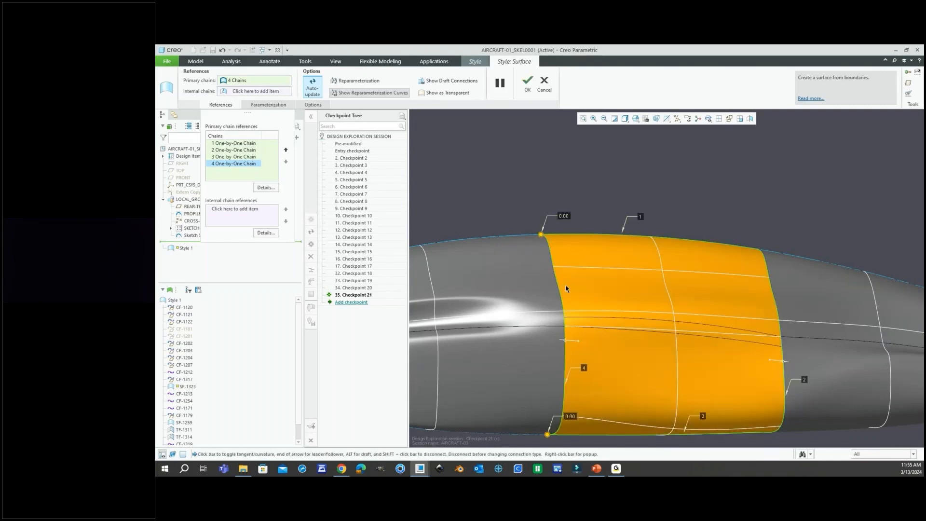
scroll(566, 284, down, 2)
mouse_move(591, 283)
middle_down()
mouse_move(598, 294)
mouse_move(615, 291)
middle_up()
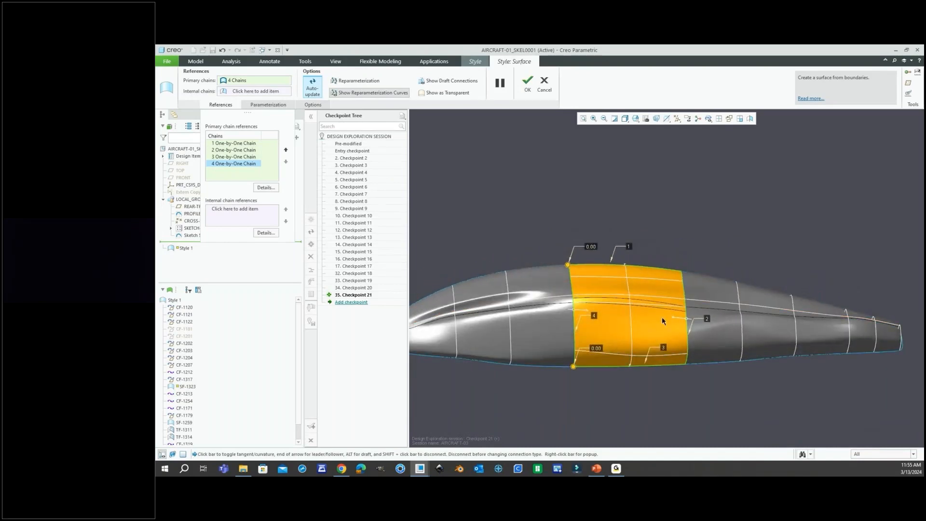
scroll(615, 287, up, 2)
mouse_move(621, 291)
middle_down()
mouse_move(578, 291)
mouse_move(578, 305)
mouse_move(579, 294)
middle_up()
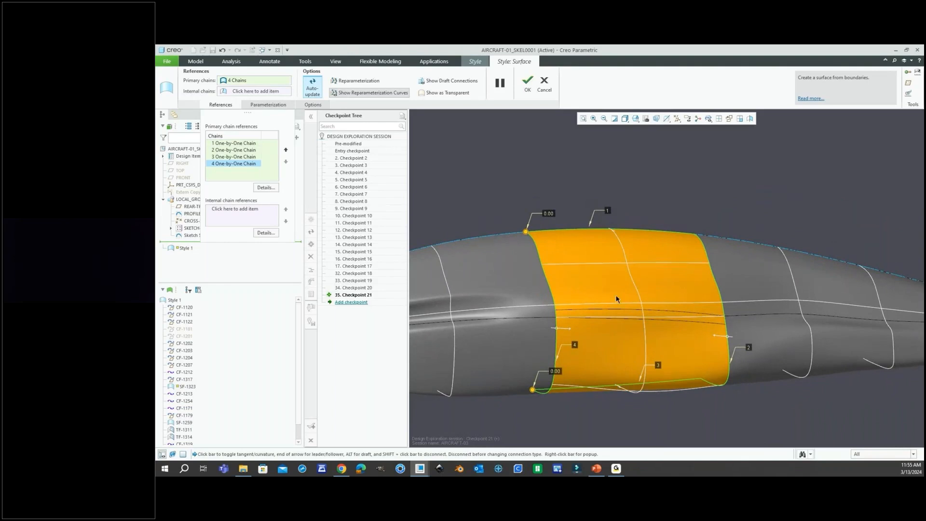
Step: Add the four lengthwise curves crossing the gap, from the upper to the lower one, as internal chains of the surface
right_click(653, 222)
click(671, 229)
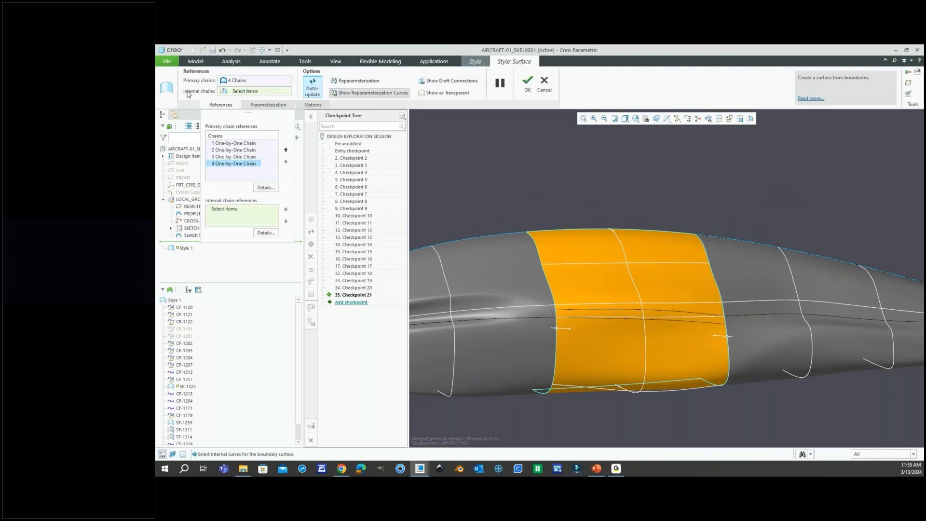
middle_drag(623, 248, 622, 257)
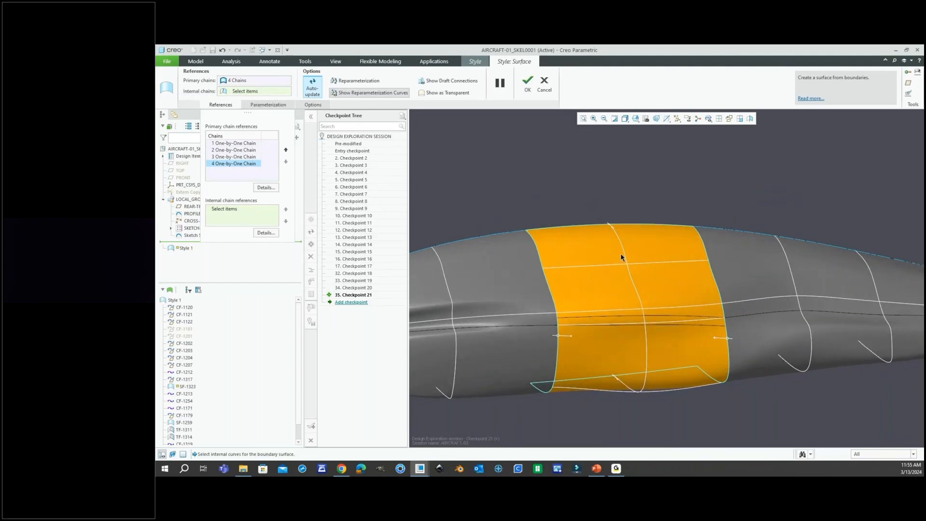
click(614, 264)
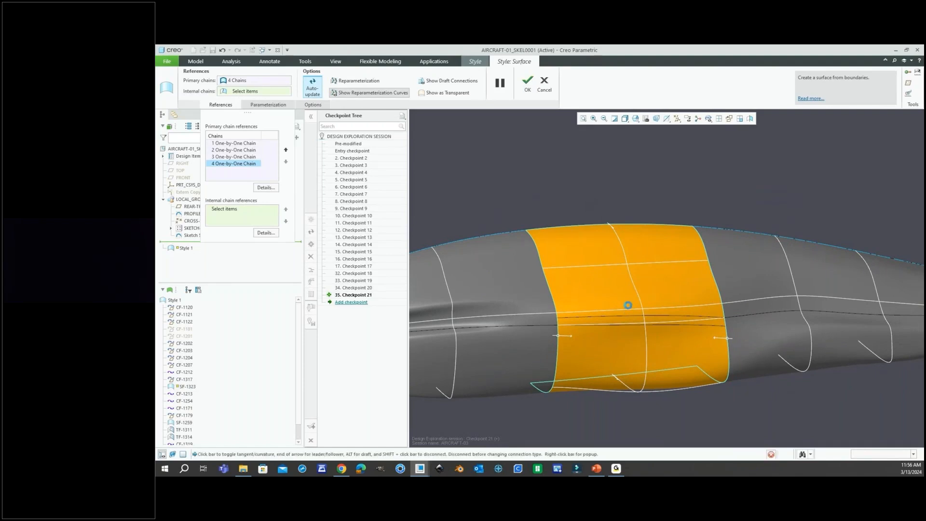
click(630, 309)
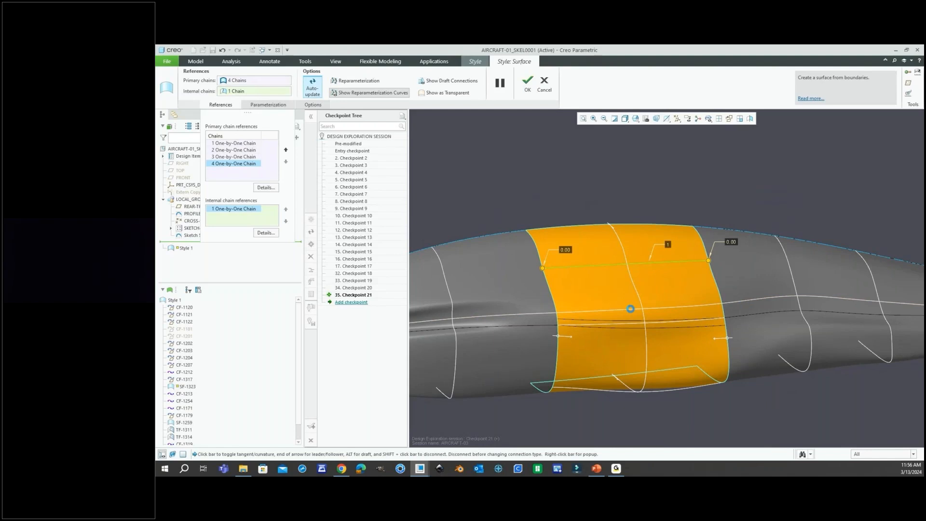
scroll(618, 222, down, 3)
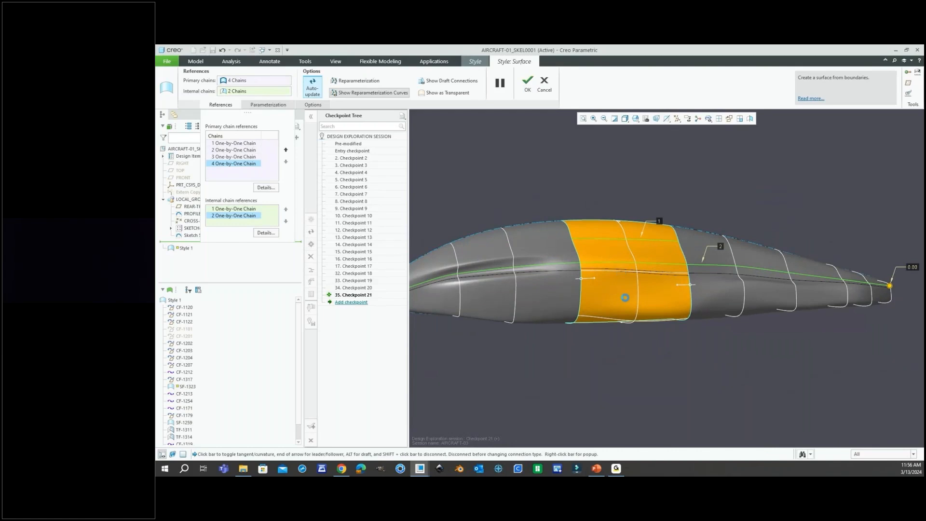
middle_drag(625, 296, 626, 279)
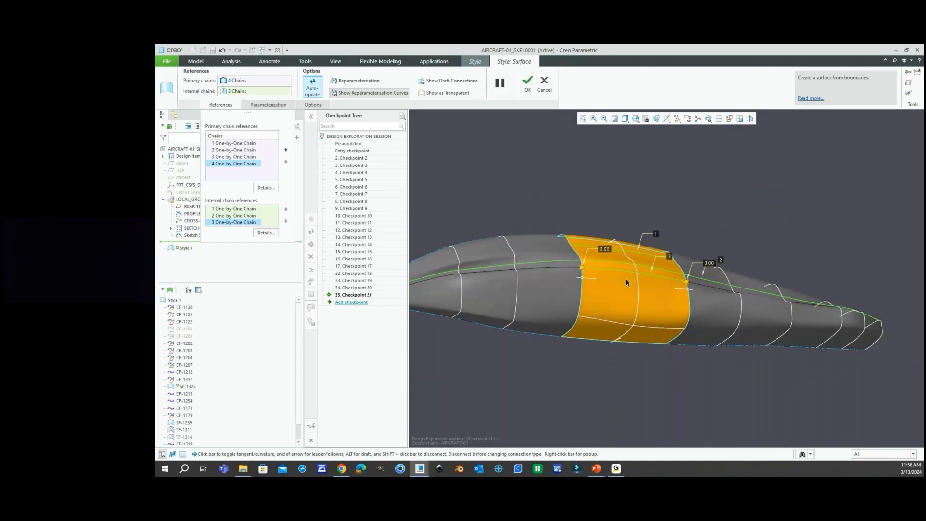
click(616, 320)
middle_drag(619, 326, 631, 304)
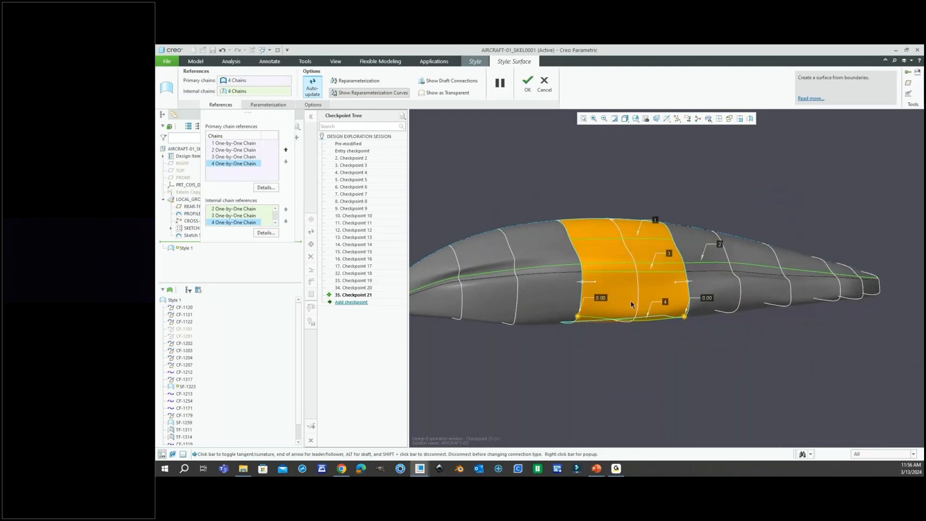
Step: Try to add the middle cross-section curve as a fifth internal chain, remove it, and accept the boundary surface
click(636, 292)
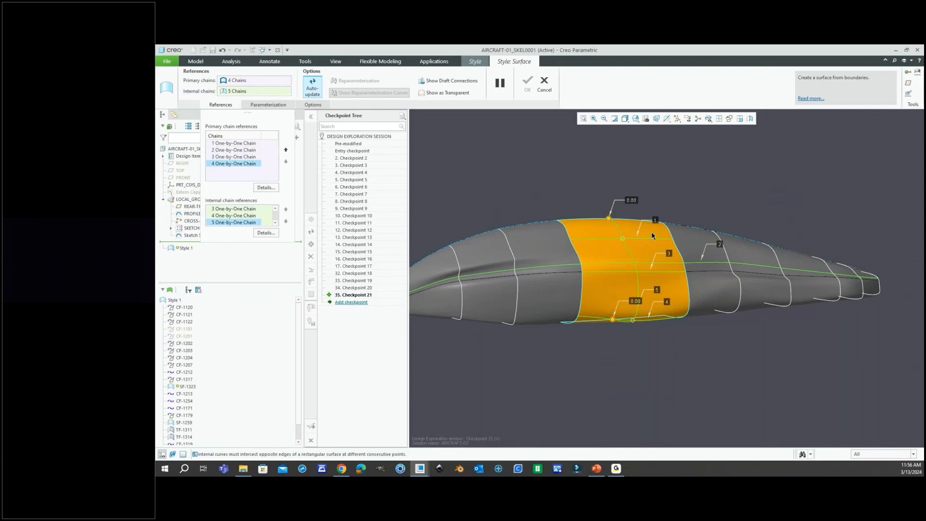
middle_drag(636, 291, 636, 245)
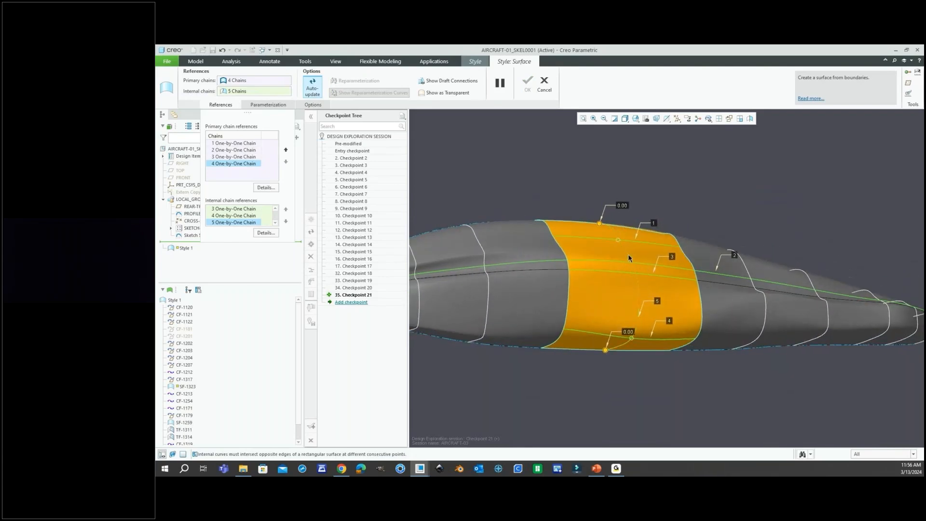
scroll(600, 248, up, 2)
scroll(616, 248, down, 2)
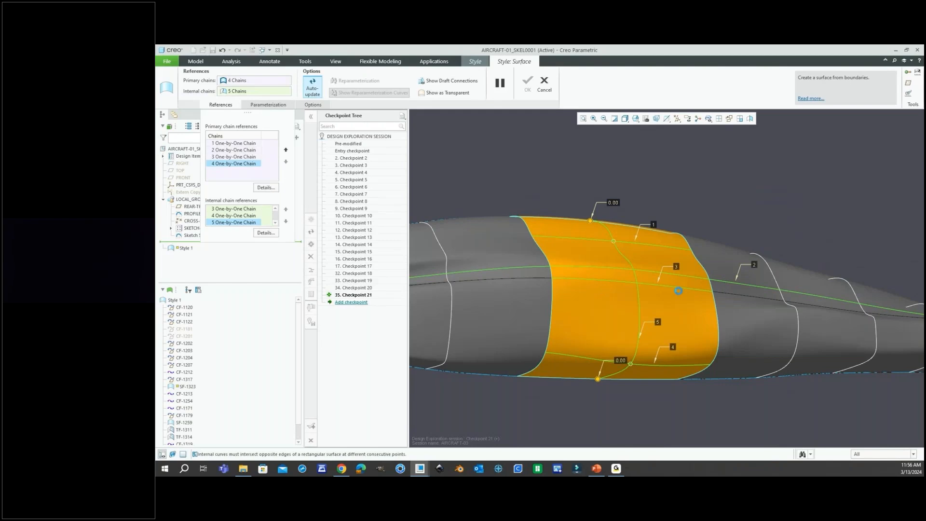
mouse_move(631, 288)
middle_down()
mouse_move(637, 267)
mouse_move(644, 283)
middle_up()
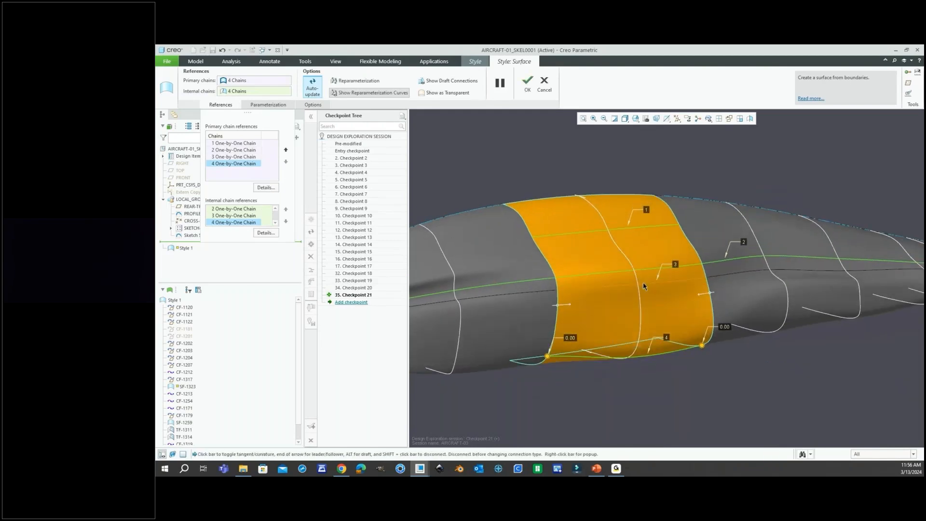
click(531, 91)
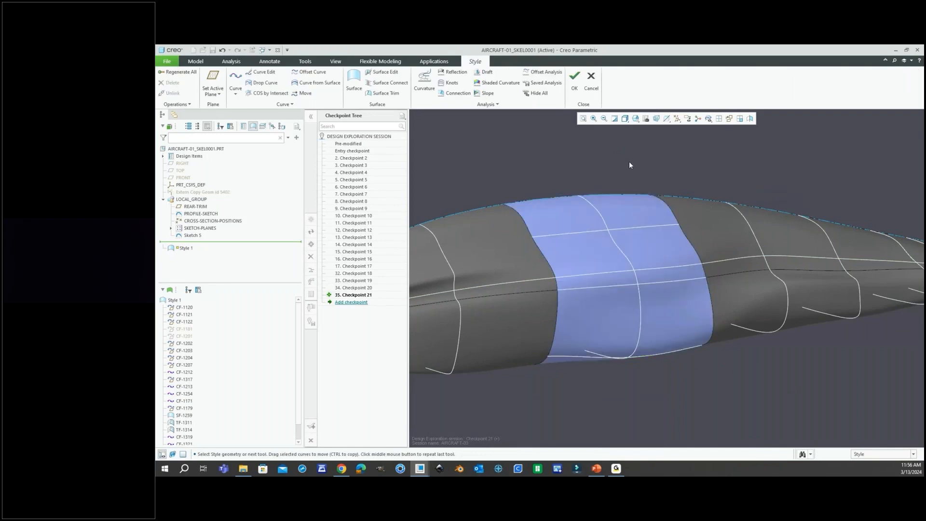
Step: Try to snap the long side profile curve to the middle cross-section curve
double_click(629, 227)
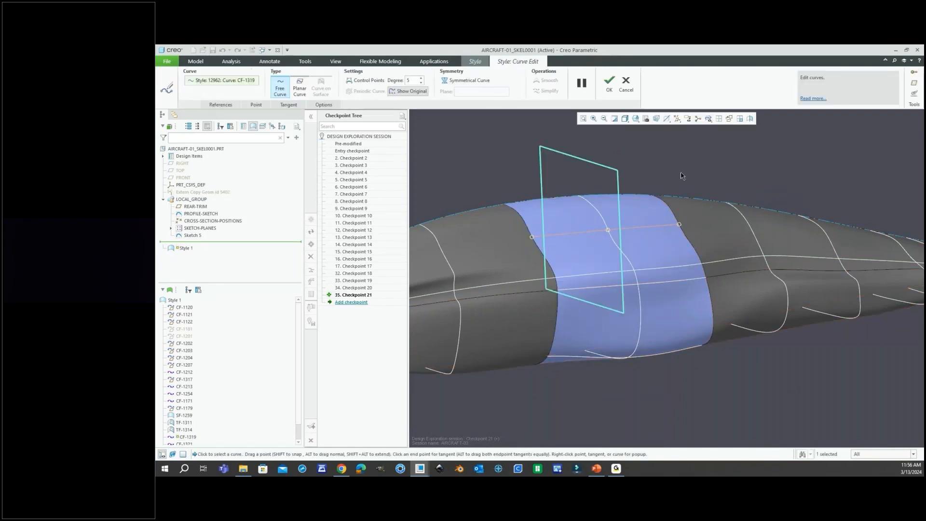
scroll(634, 270, up, 5)
click(637, 269)
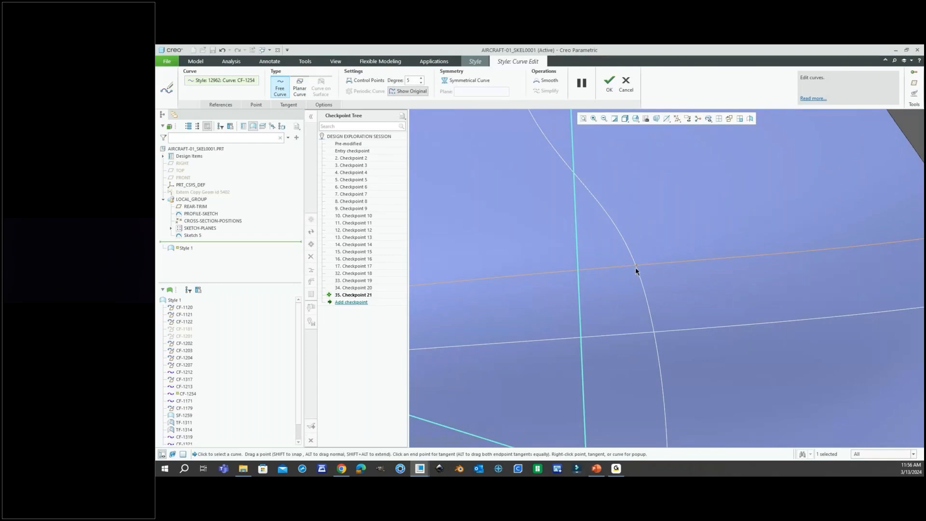
shift+drag(635, 268, 635, 264)
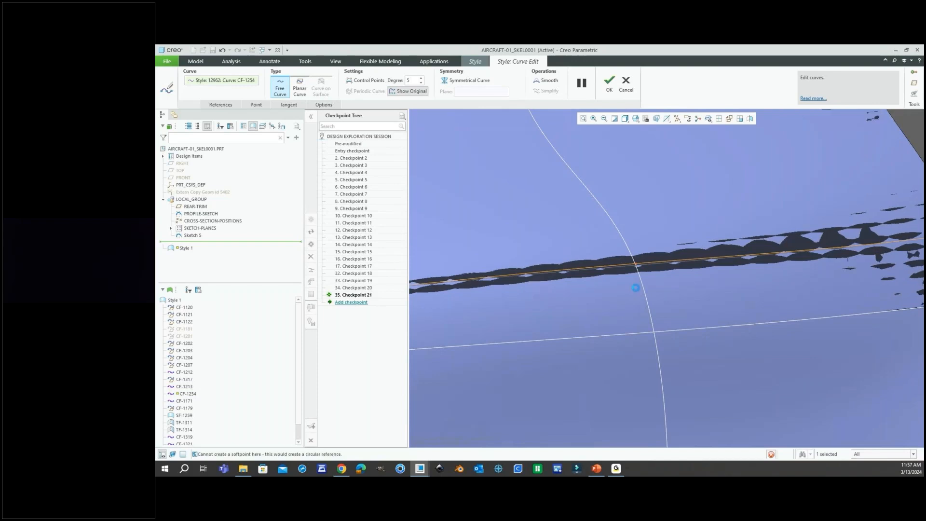
scroll(636, 288, up, 6)
click(628, 92)
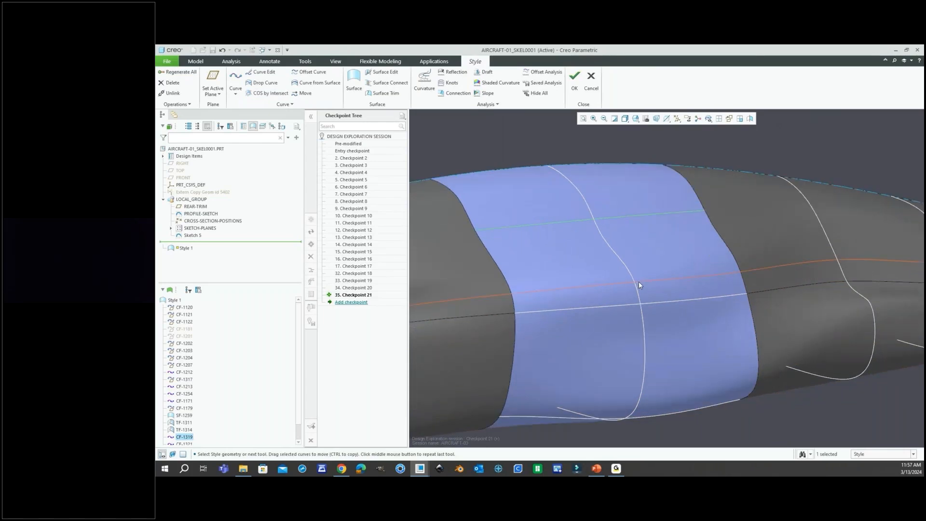
Step: Edit the middle cross-section curve and unlink its soft point near the long side profile curve
scroll(639, 282, up, 3)
double_click(635, 288)
middle_drag(632, 288, 663, 291)
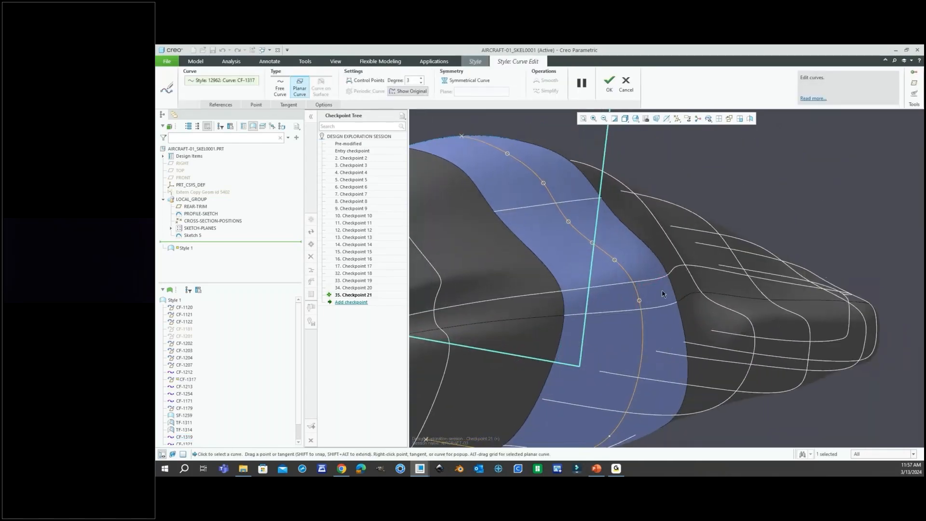
scroll(634, 280, up, 2)
click(641, 306)
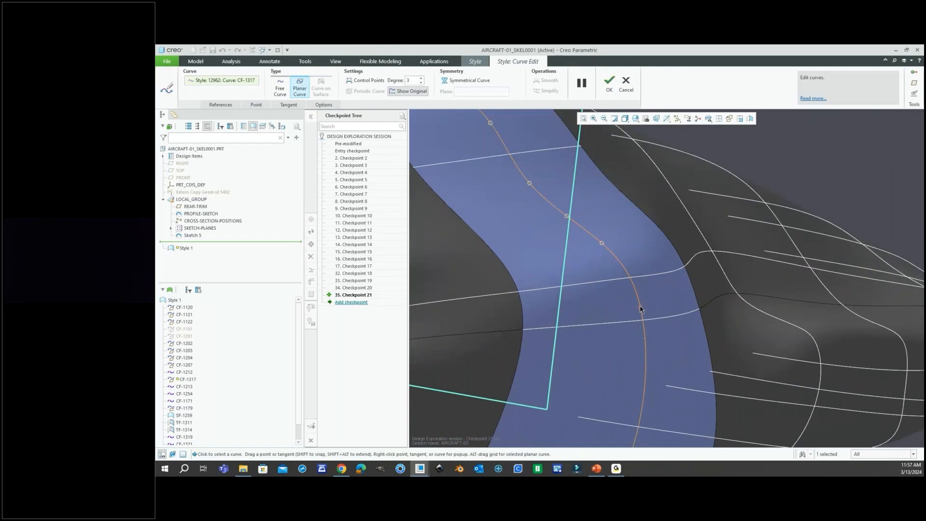
click(640, 308)
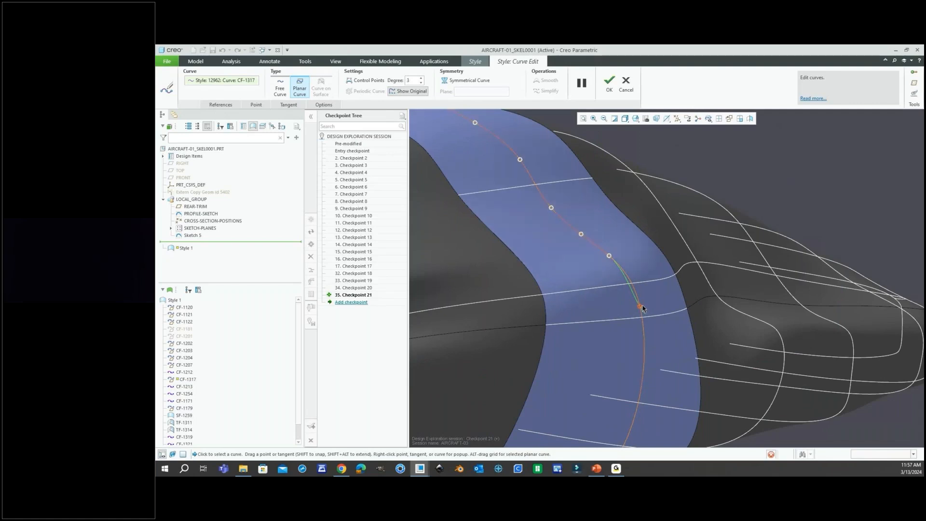
right_click(640, 307)
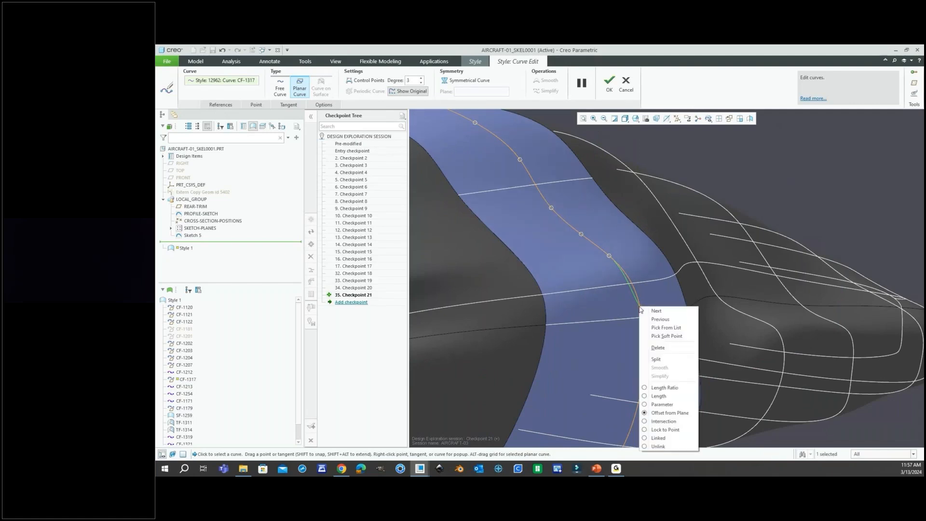
click(652, 446)
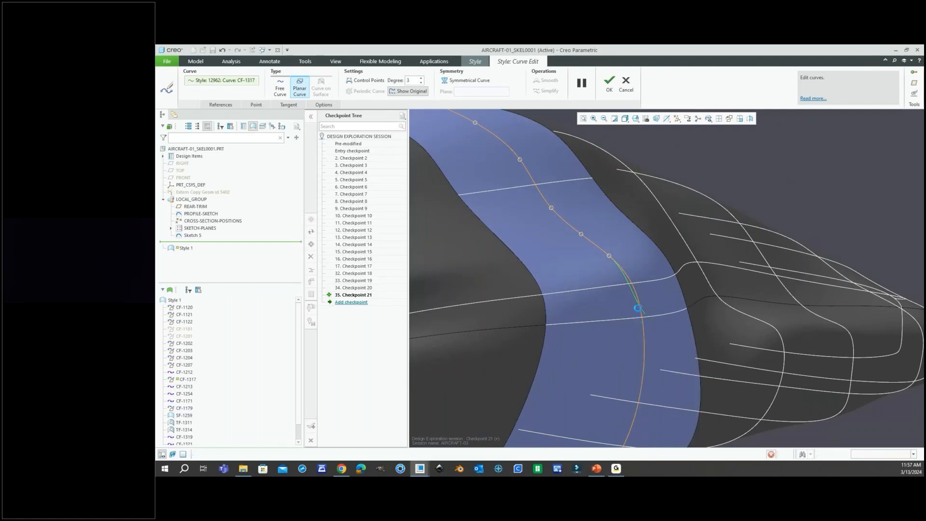
Step: Try to snap the unlinked cross-section point to the long side profile curve, leave it close to that curve, and accept the edit
scroll(645, 305, down, 1)
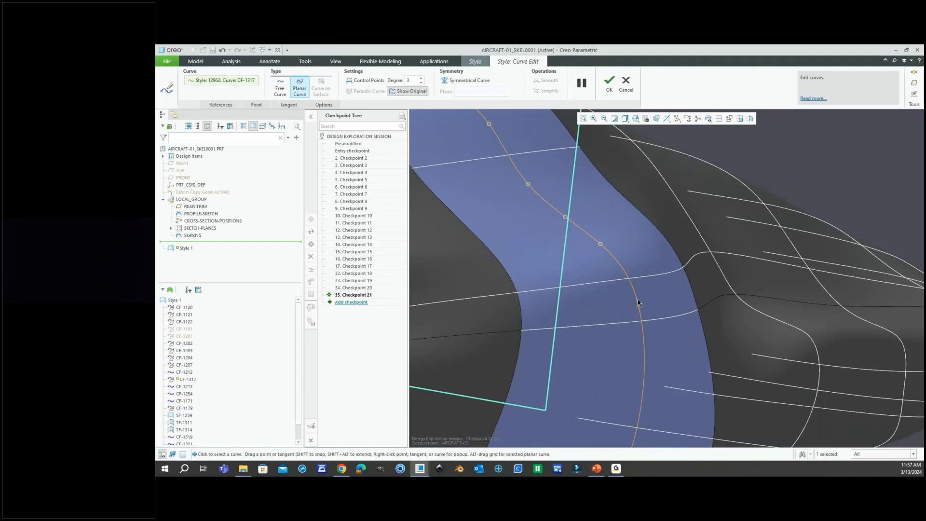
shift+drag(639, 308, 631, 278)
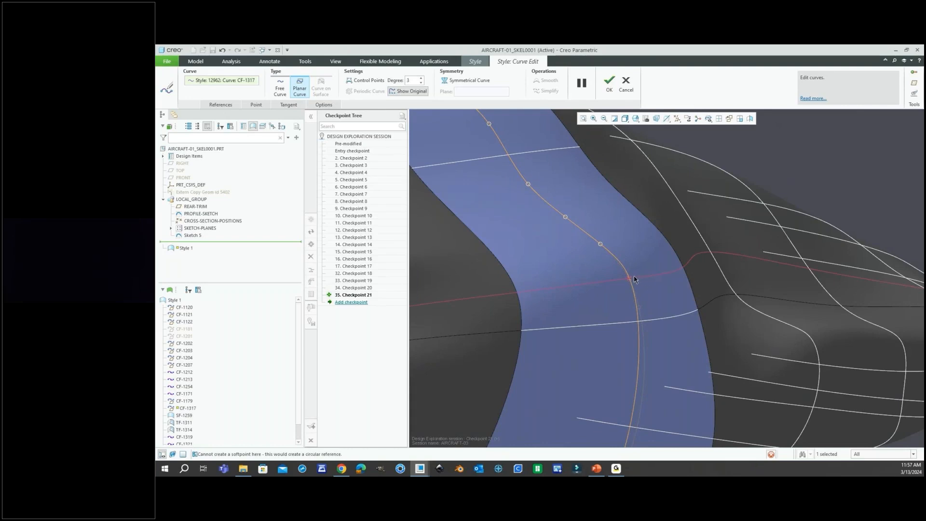
scroll(632, 279, down, 5)
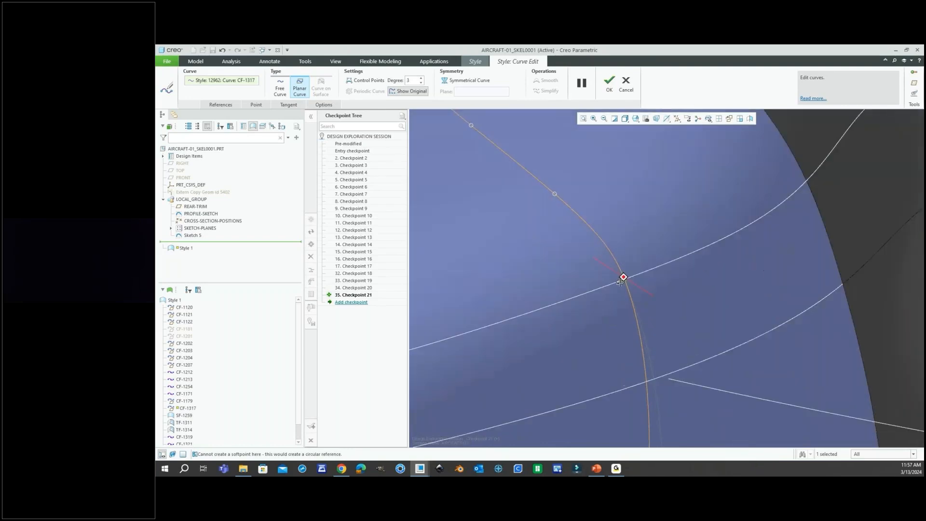
scroll(620, 281, down, 4)
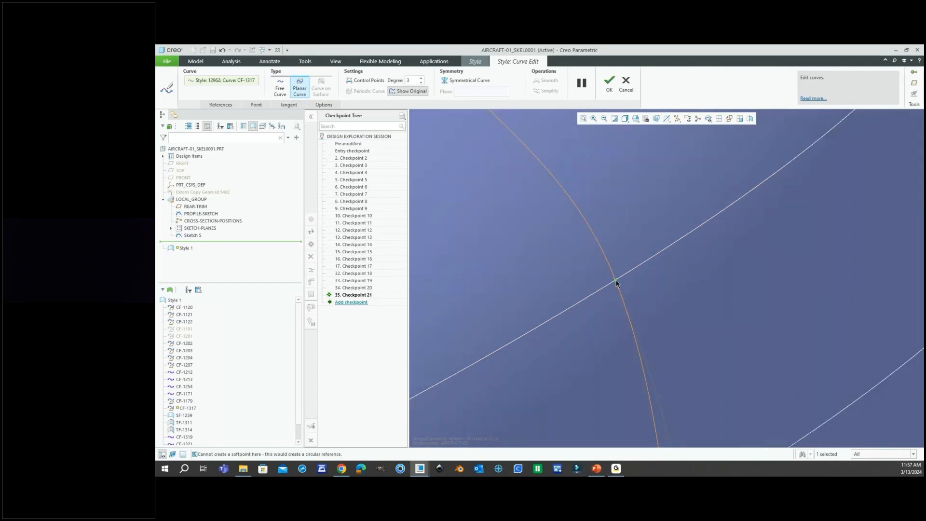
scroll(616, 283, up, 4)
scroll(614, 284, down, 2)
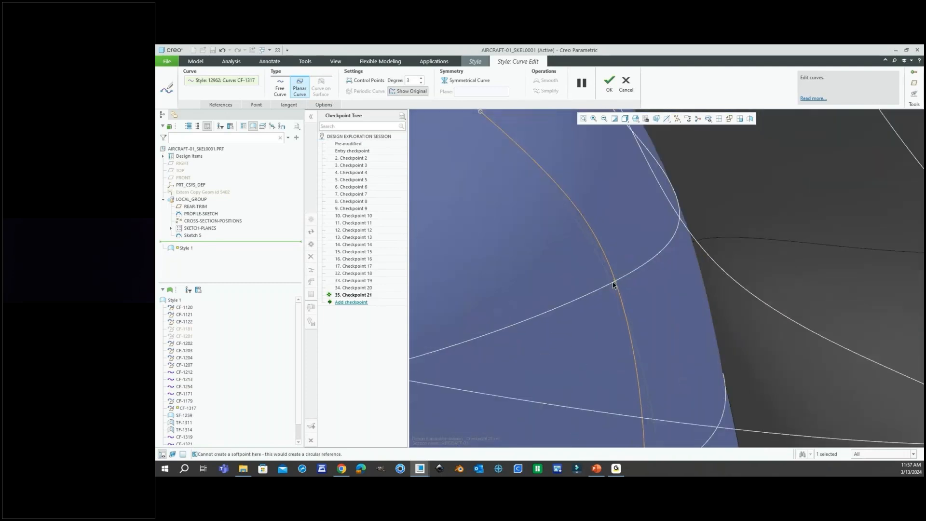
scroll(614, 284, down, 1)
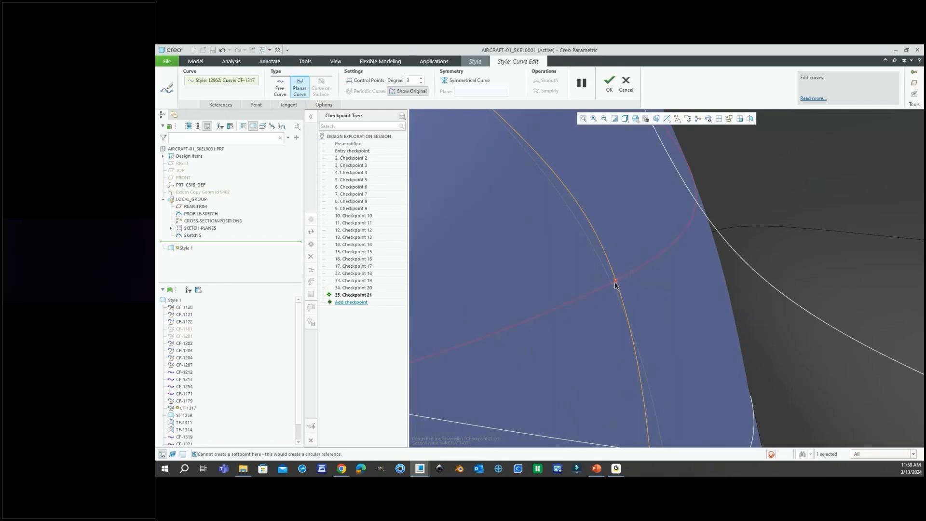
scroll(615, 283, up, 5)
middle_drag(615, 285, 588, 285)
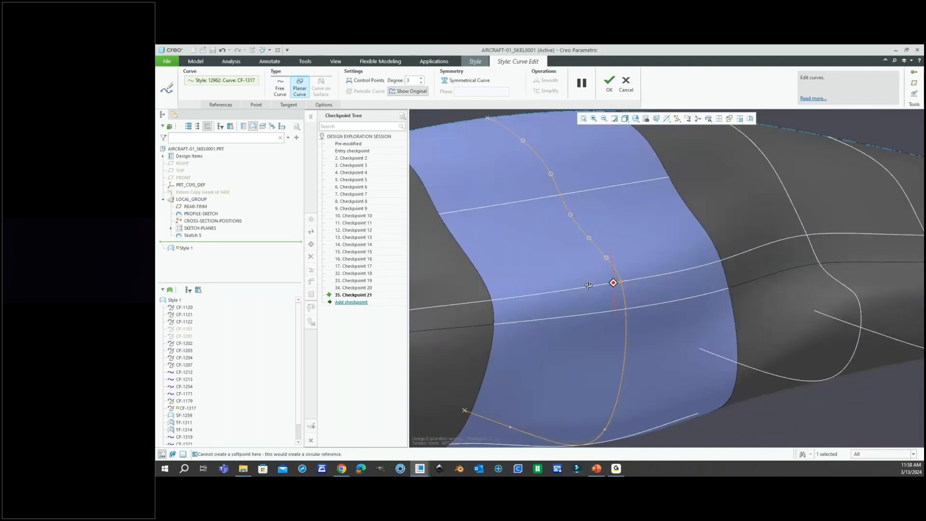
scroll(613, 285, up, 4)
click(609, 83)
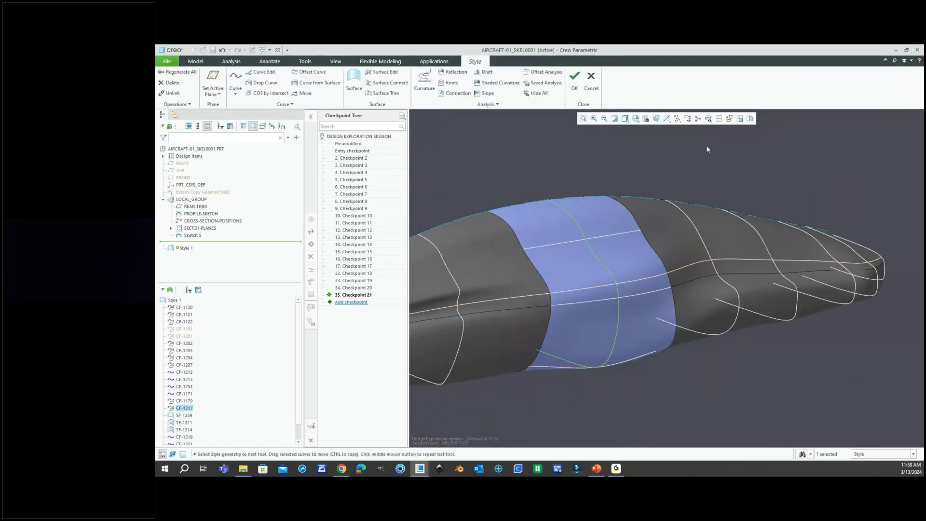
Step: Edit the short side bridging curve, add a point where it meets the middle cross-section curve, snap it to that curve, and accept
double_click(625, 295)
scroll(626, 294, down, 3)
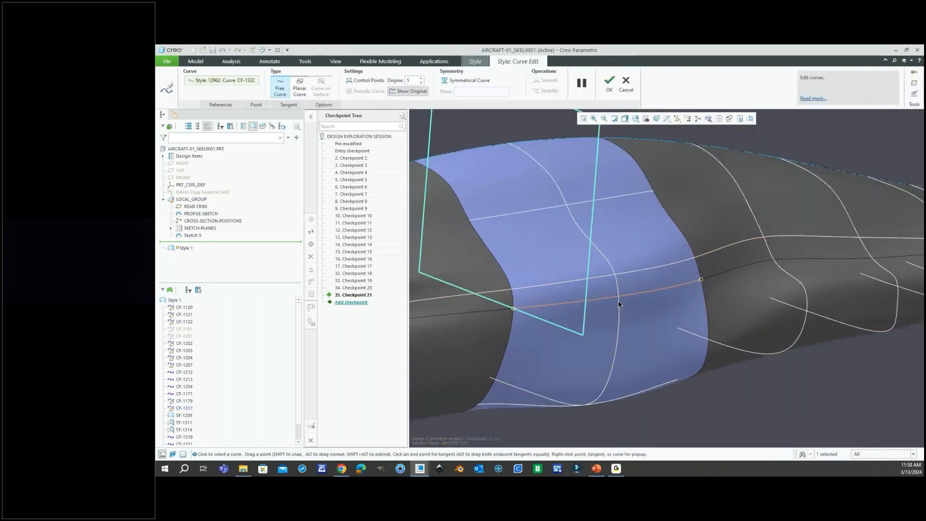
scroll(619, 304, down, 4)
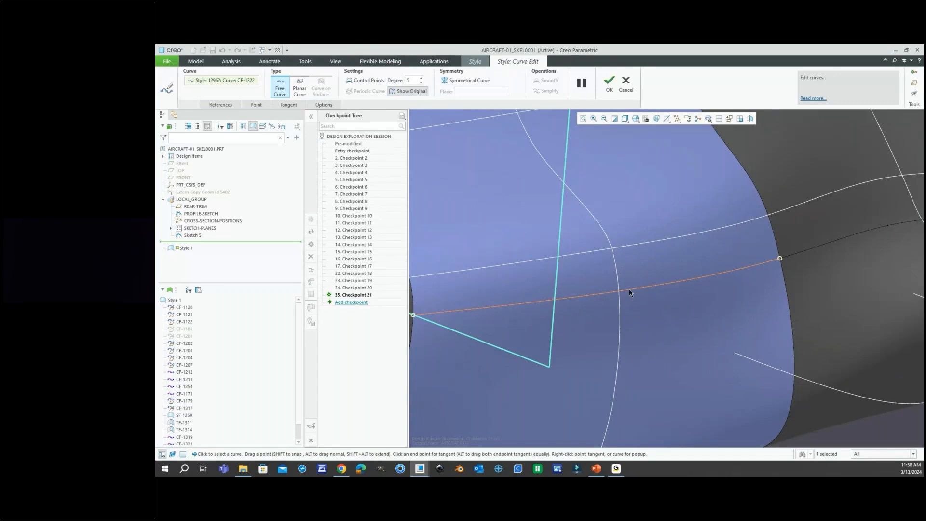
right_click(629, 291)
click(644, 319)
scroll(623, 294, down, 2)
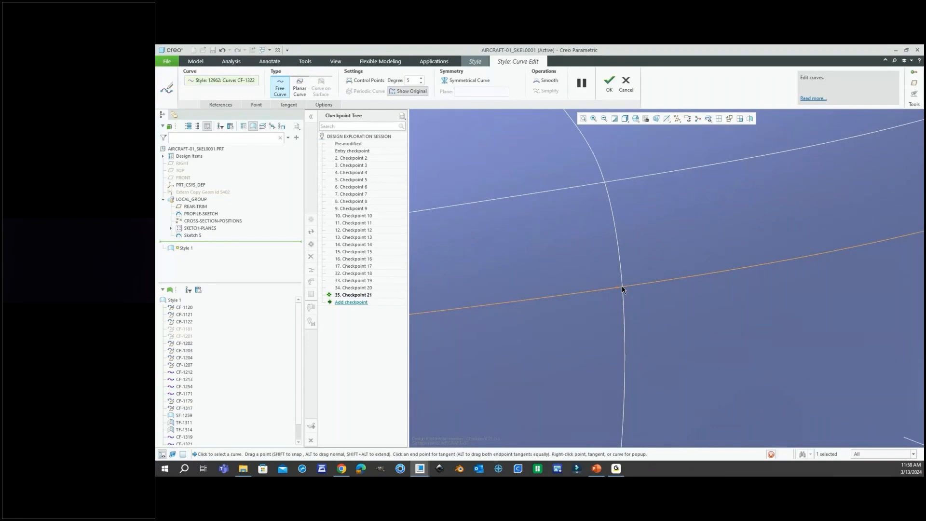
shift+drag(622, 286, 631, 291)
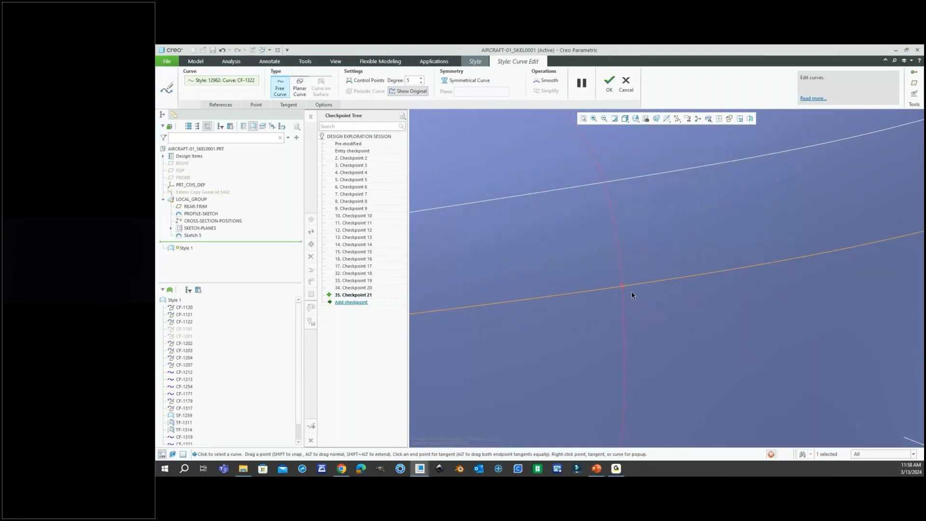
scroll(631, 291, up, 5)
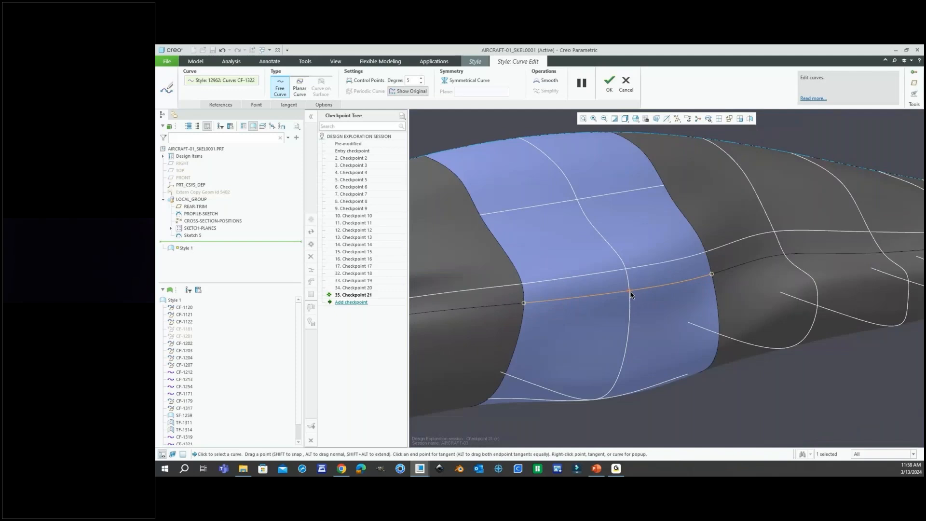
middle_drag(631, 295, 644, 360)
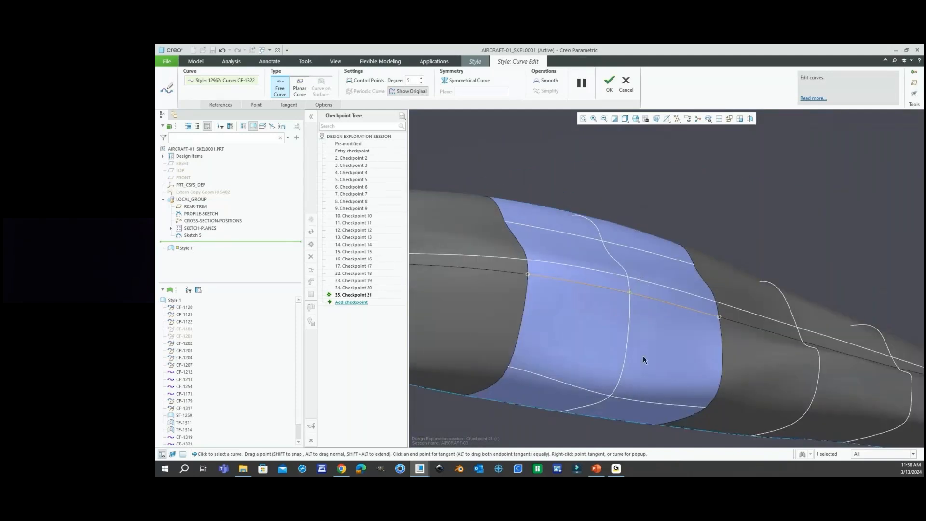
scroll(643, 356, up, 4)
middle_click(639, 357)
Step: Open the lower bridging curve for editing, inspect its crossing with the middle cross-section curve, and close the edit
double_click(631, 357)
scroll(624, 357, down, 6)
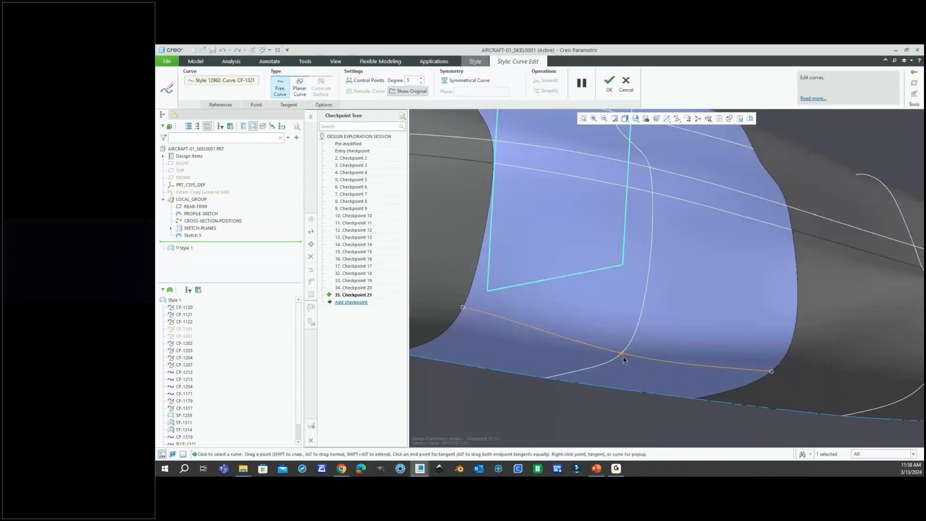
middle_click(624, 359)
scroll(635, 246, up, 5)
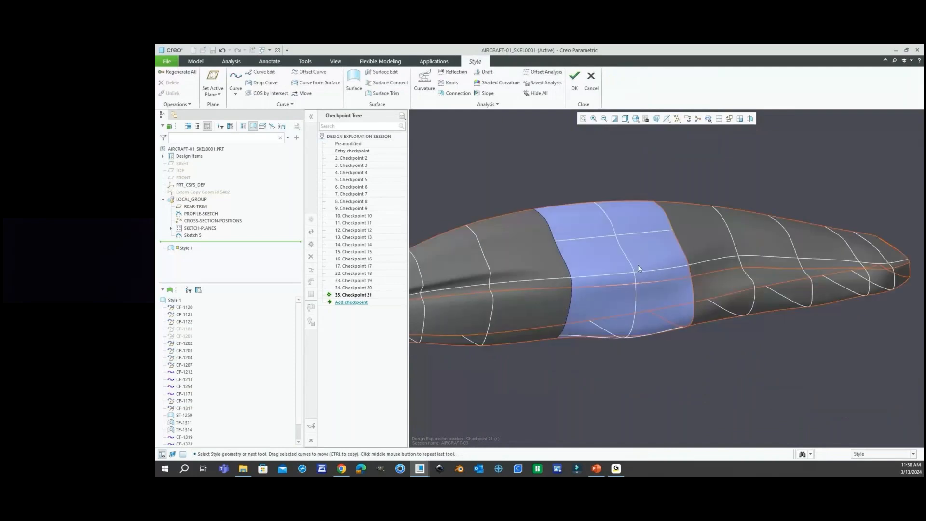
Step: Redefine the boundary surface bridging the gap and add the middle cross-section curve as its fifth internal chain
scroll(247, 389, down, 1)
click(193, 442)
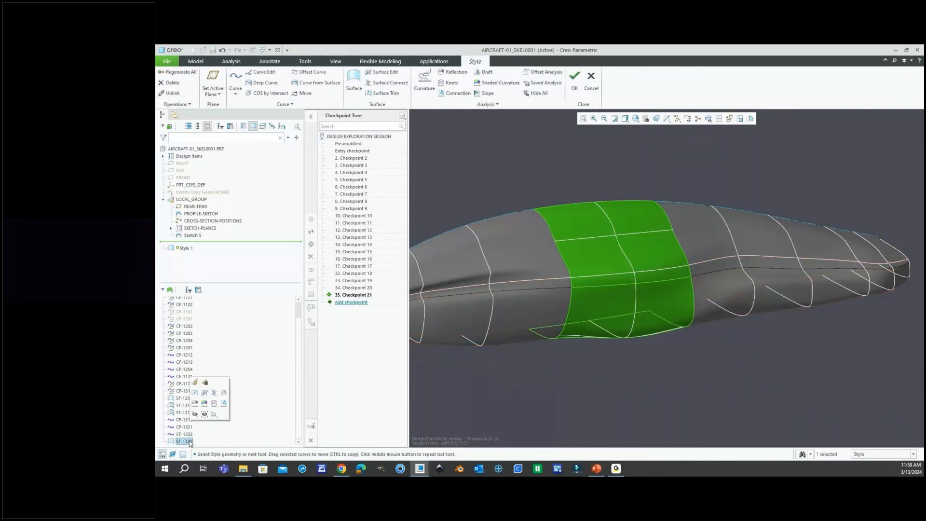
click(196, 383)
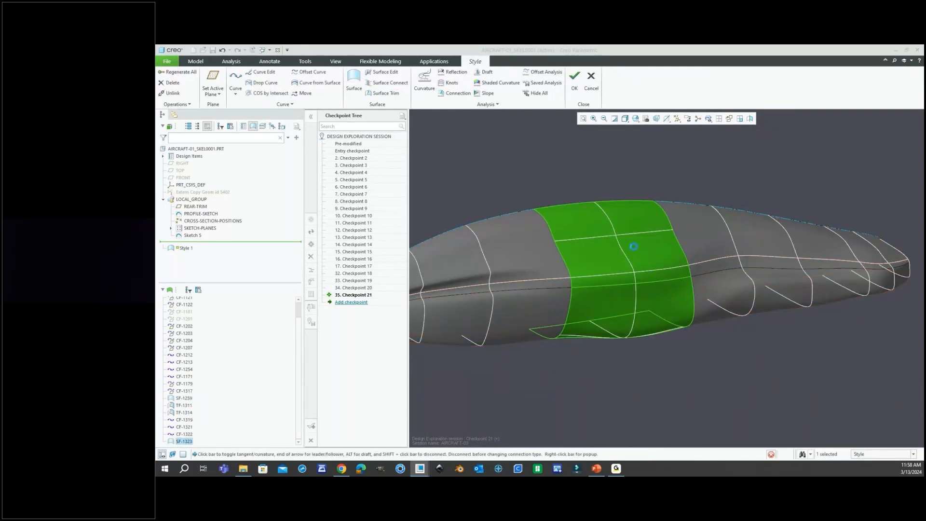
scroll(622, 208, down, 3)
ctrl+click(599, 230)
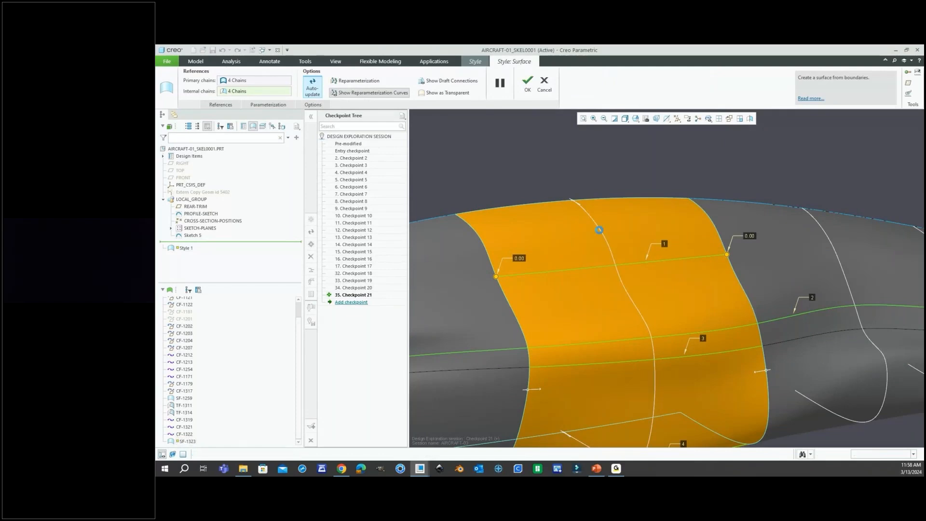
scroll(602, 237, up, 2)
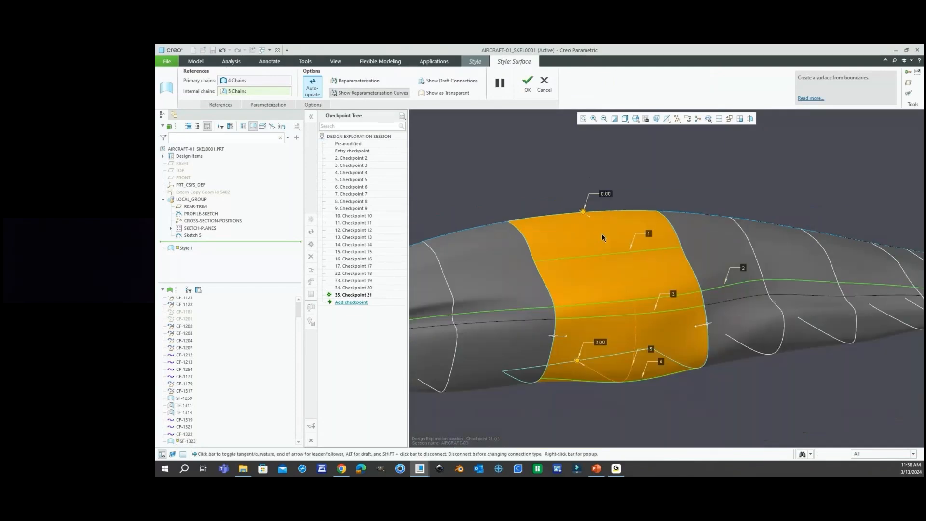
Step: Set the boundary surface's connections to the front and rear fuselage surfaces to G2 - Curvature
mouse_move(602, 237)
middle_down()
mouse_move(592, 231)
mouse_move(609, 249)
middle_up()
scroll(548, 330, down, 3)
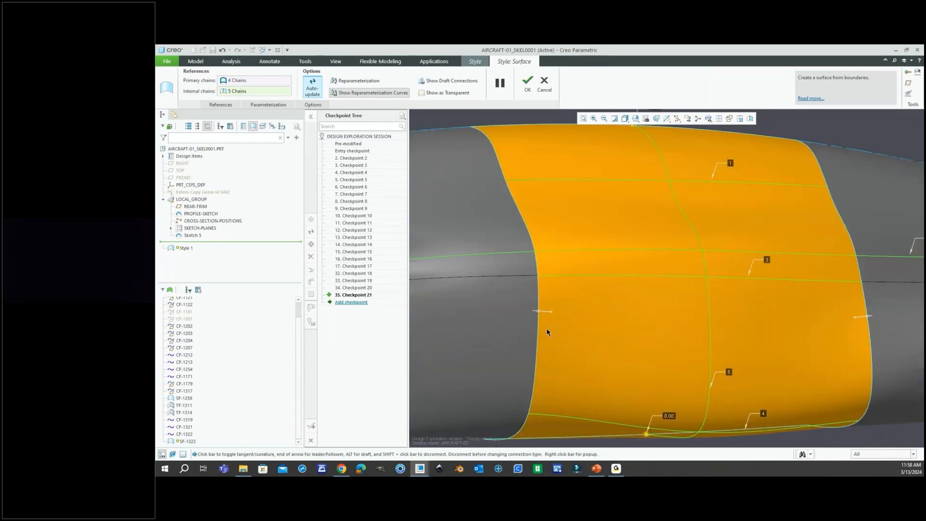
scroll(552, 312, up, 2)
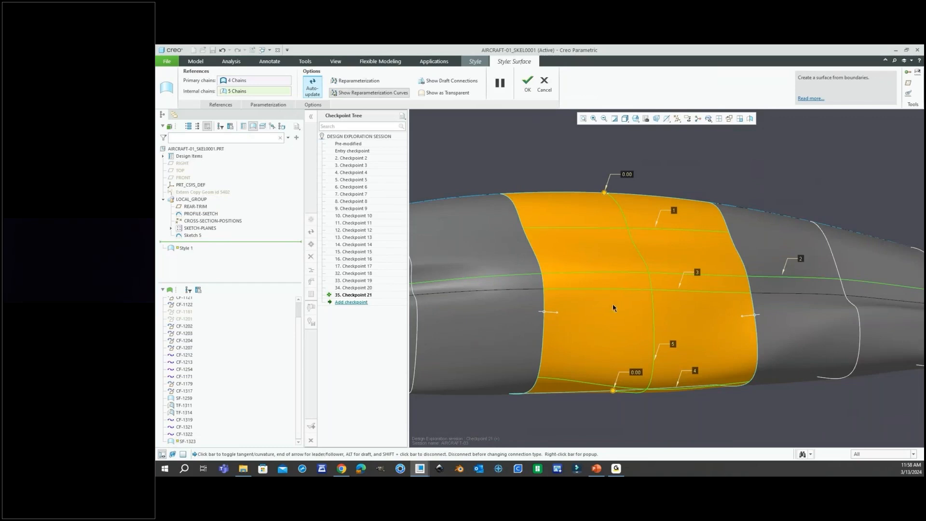
right_click(557, 316)
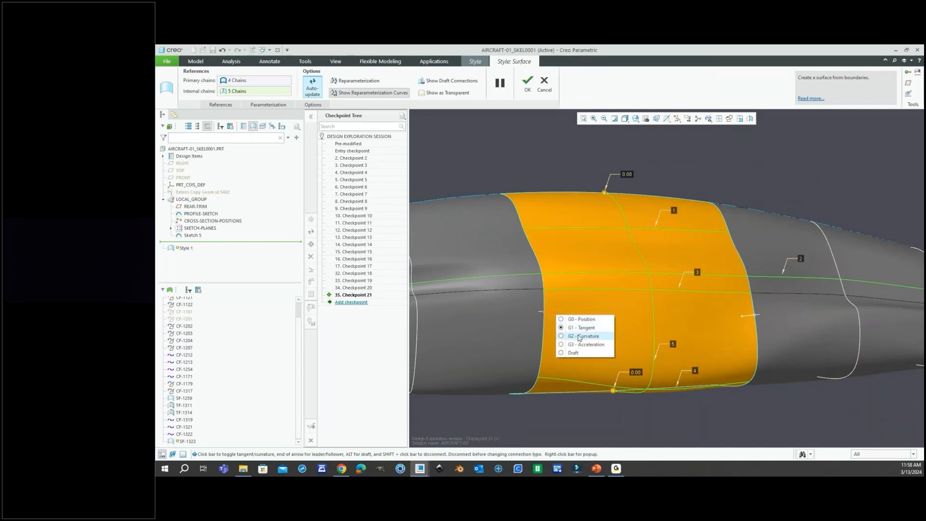
click(581, 337)
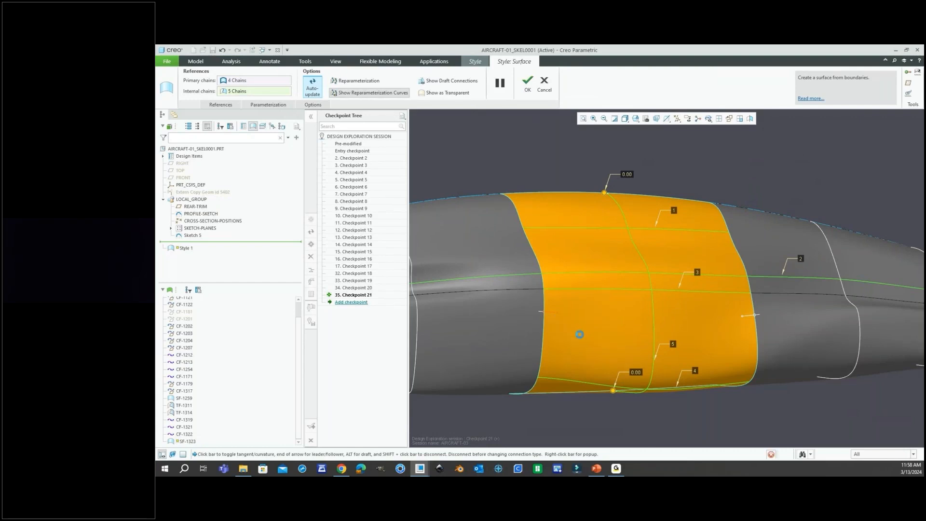
right_click(742, 318)
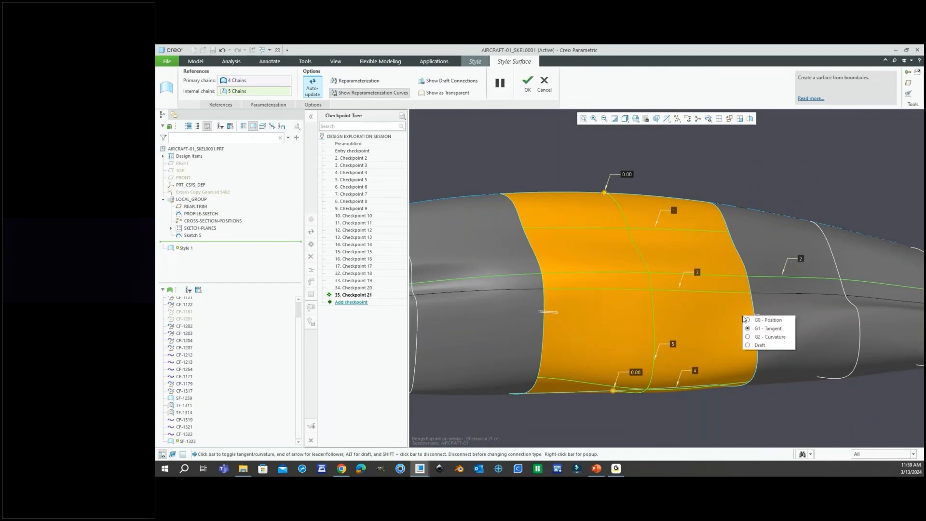
click(757, 338)
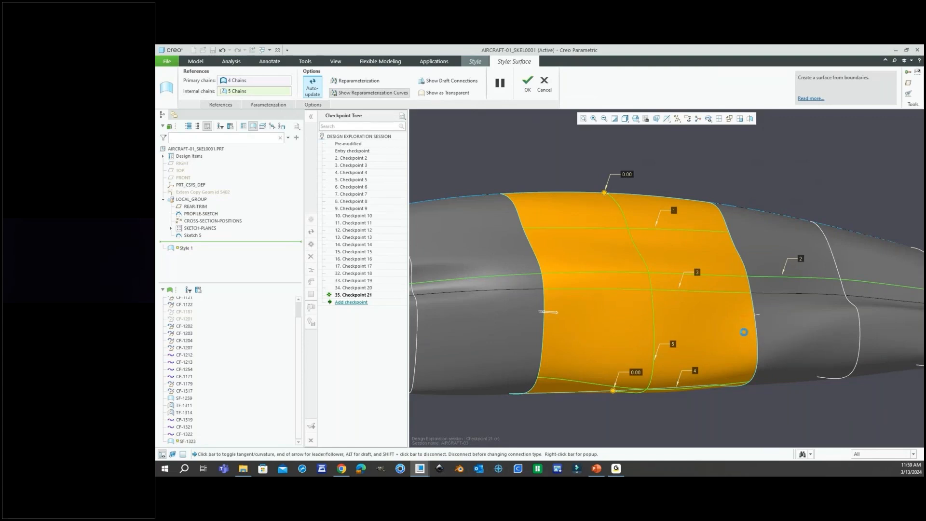
Step: Reset the surface's connection along its upper centerline edge to G0 - Position and change it to Normal
middle_drag(736, 331, 665, 258)
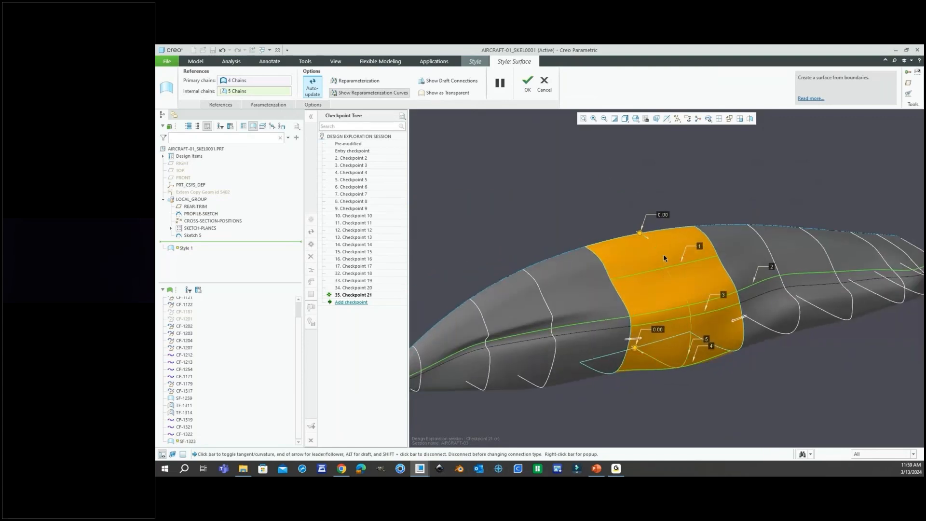
scroll(644, 238, up, 5)
right_click(635, 241)
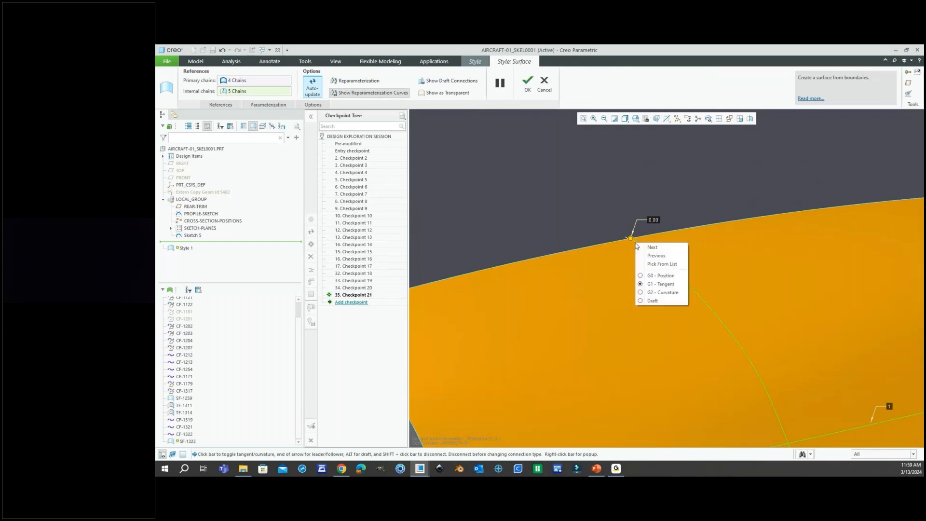
click(637, 245)
right_click(635, 242)
click(645, 275)
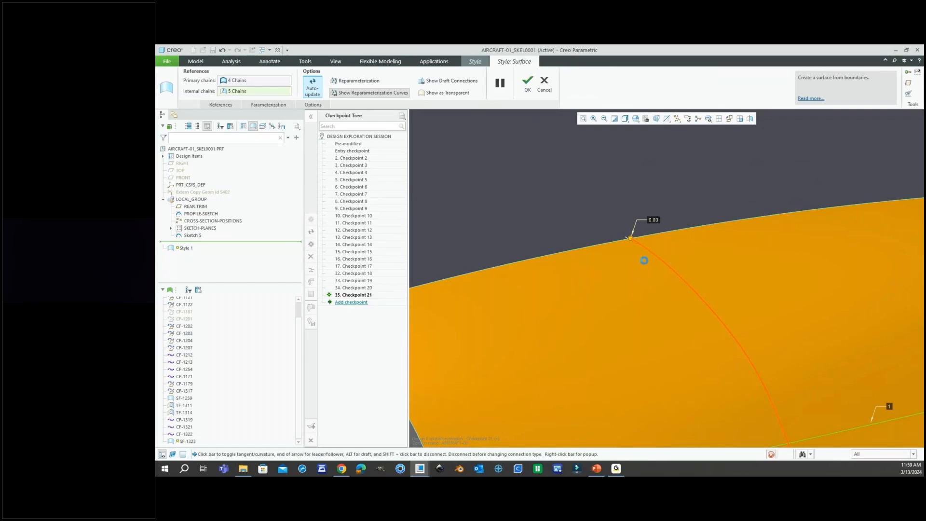
right_click(634, 246)
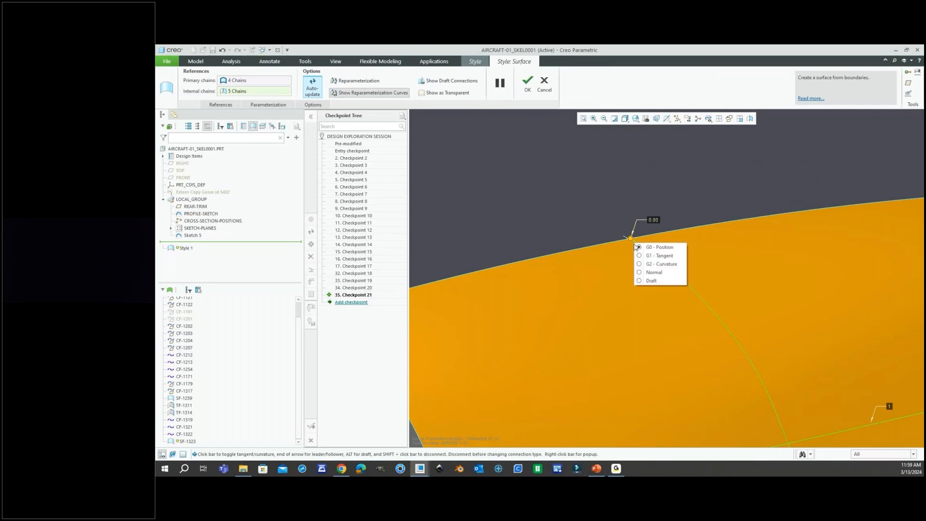
click(653, 272)
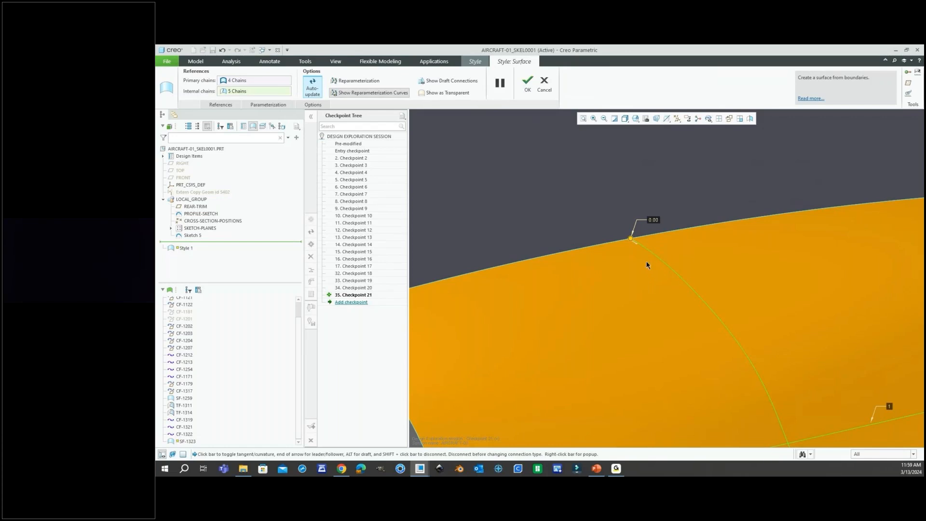
Step: Reset the surface's connection along its lower centerline edge to G0 - Position and change it to Normal
scroll(632, 256, down, 5)
scroll(629, 256, down, 2)
middle_drag(672, 332, 669, 289)
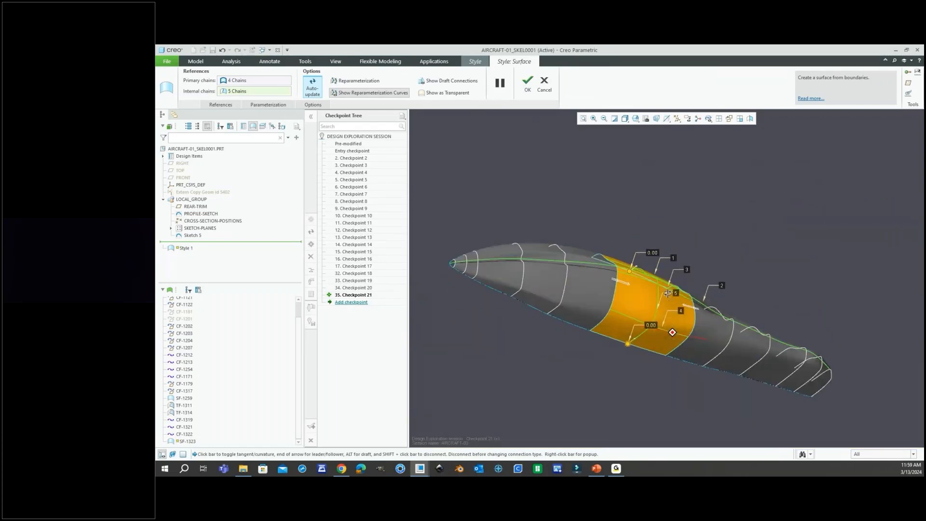
scroll(630, 346, up, 5)
scroll(633, 346, up, 3)
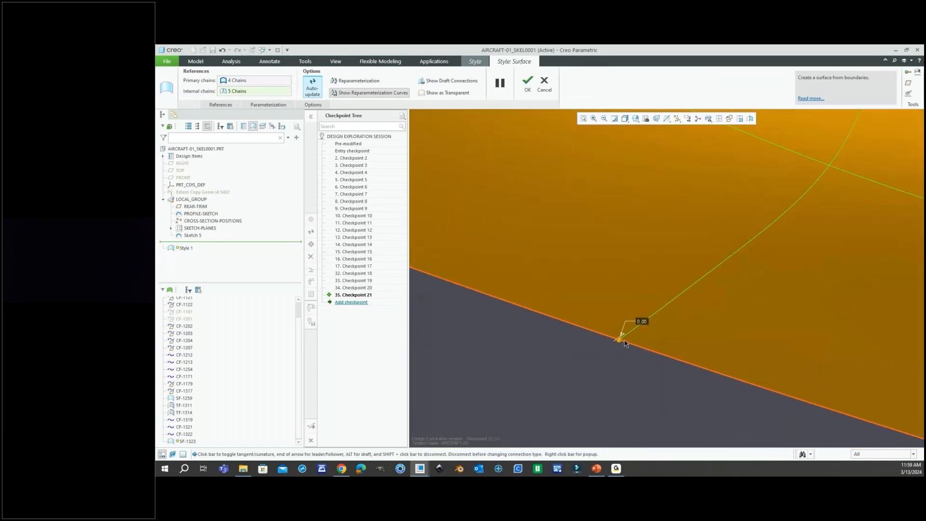
right_click(624, 337)
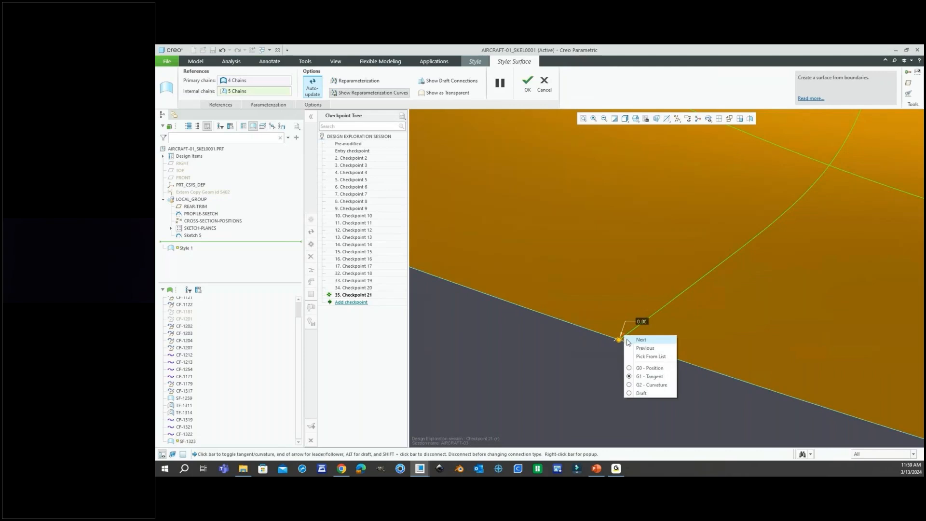
click(646, 367)
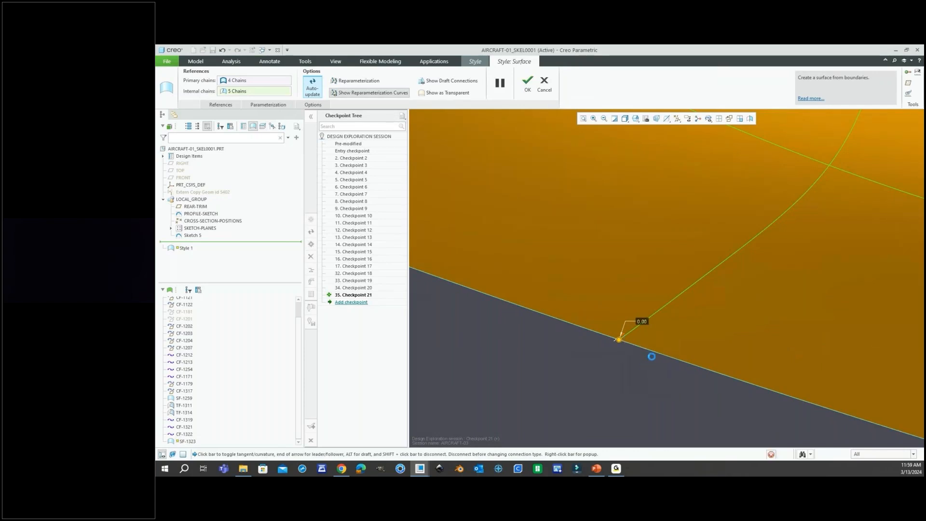
scroll(630, 338, down, 2)
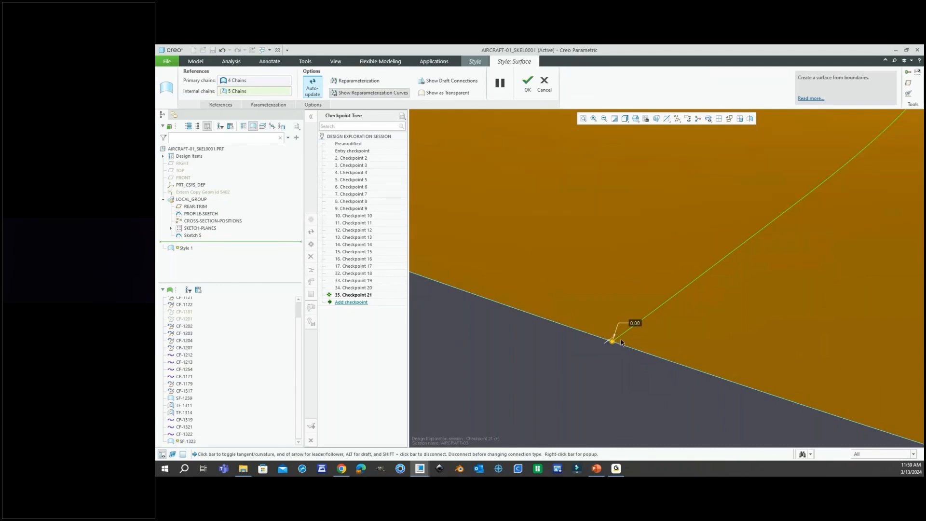
scroll(621, 342, up, 3)
scroll(623, 343, down, 3)
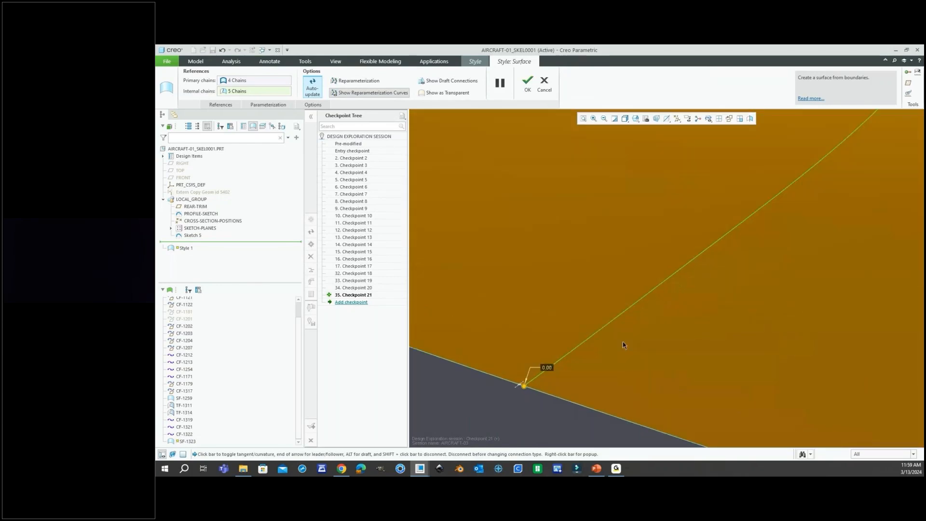
scroll(594, 338, up, 3)
scroll(586, 348, down, 3)
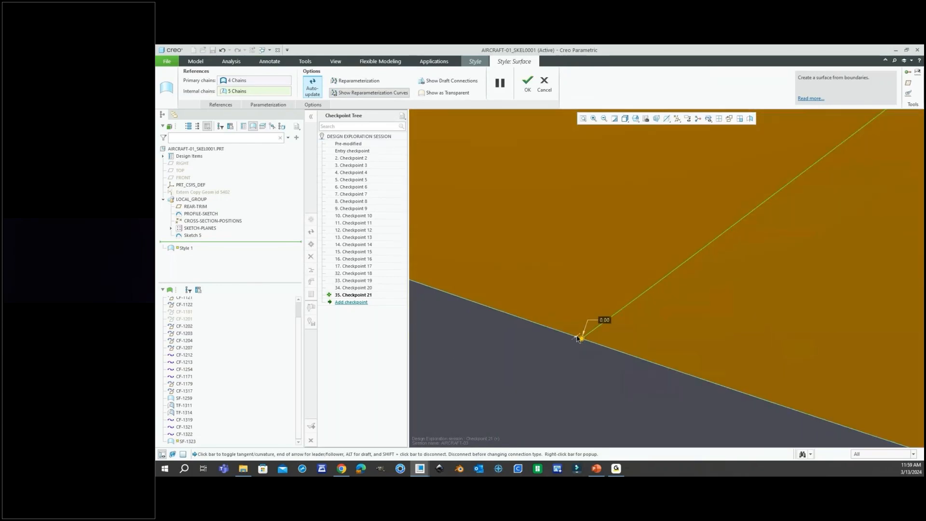
right_click(580, 337)
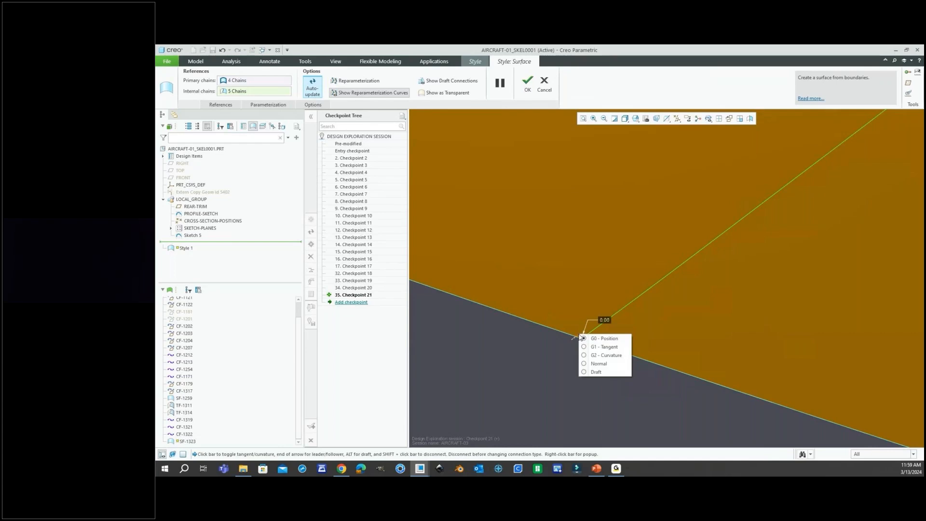
click(598, 363)
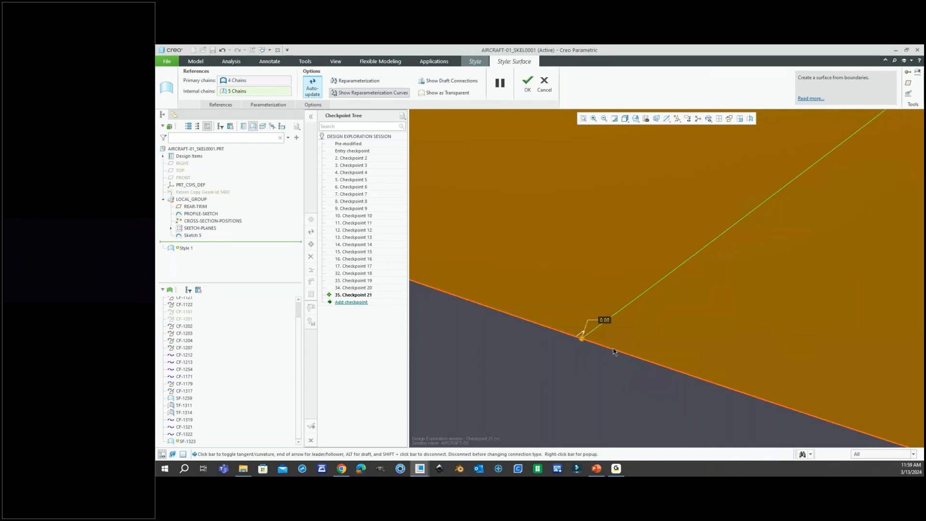
Step: Turn on Reparameterization for the boundary surface and examine its mesh and blend into the fuselage from several angles
scroll(580, 363, up, 10)
middle_drag(588, 316, 564, 333)
scroll(564, 341, down, 3)
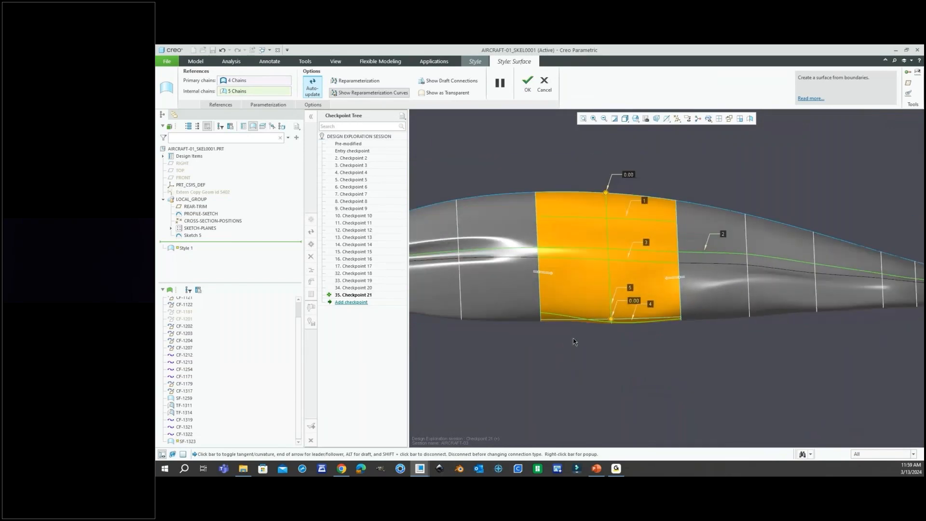
scroll(541, 258, up, 2)
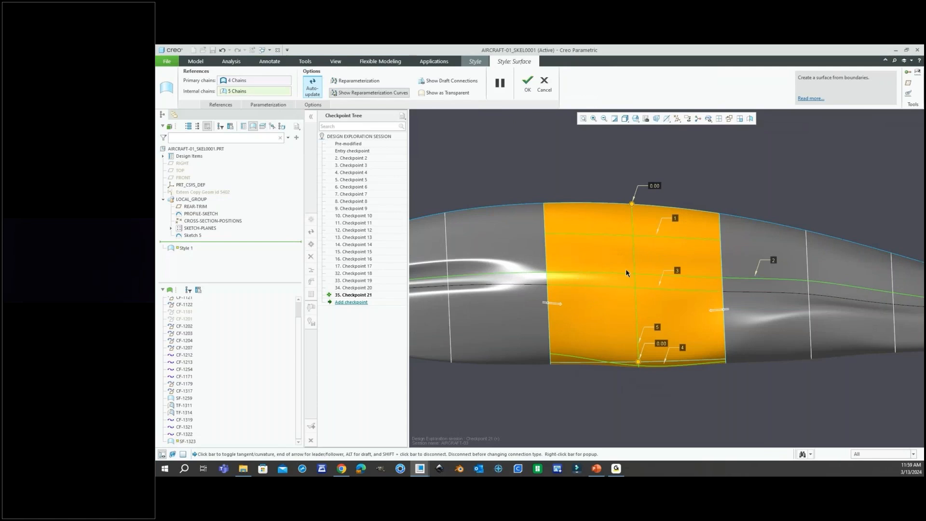
click(366, 84)
mouse_move(599, 282)
middle_down()
mouse_move(606, 228)
mouse_move(609, 296)
middle_up()
scroll(621, 310, up, 3)
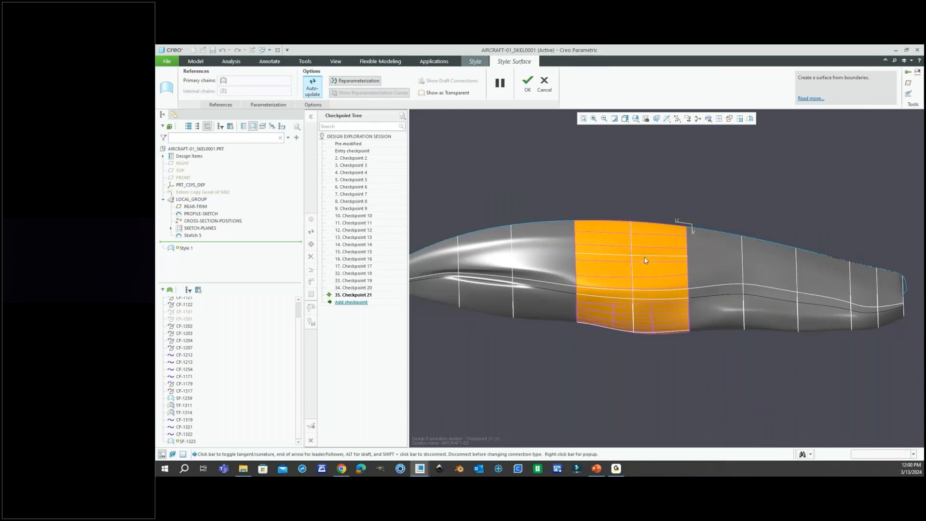
scroll(632, 249, down, 1)
mouse_move(621, 251)
ctrl+middle_down()
mouse_move(622, 269)
mouse_move(618, 226)
mouse_move(620, 252)
mouse_move(554, 244)
ctrl+middle_up()
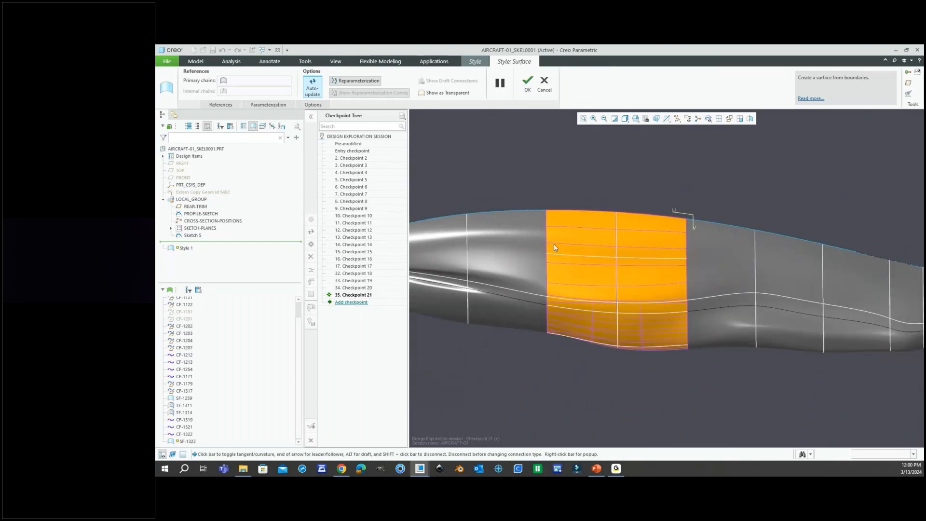
scroll(520, 235, down, 2)
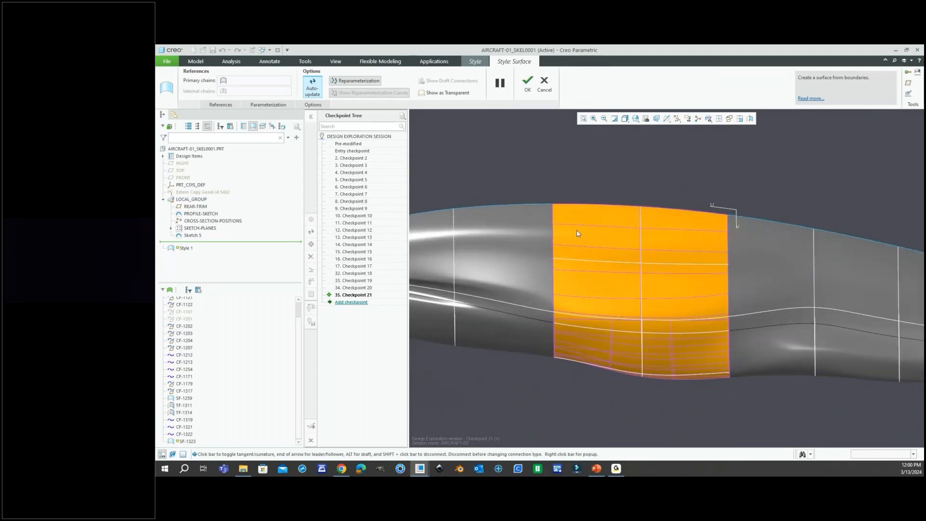
middle_drag(593, 230, 641, 222)
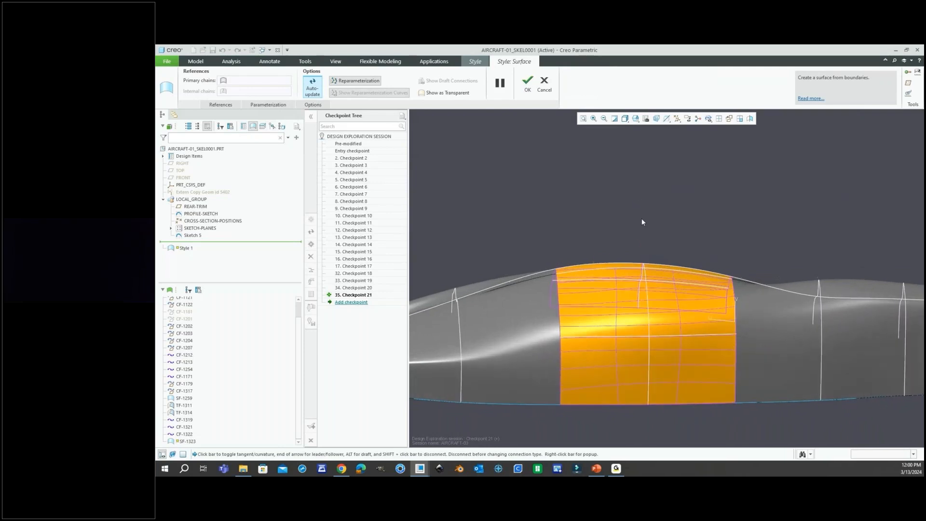
middle_drag(624, 347, 583, 348)
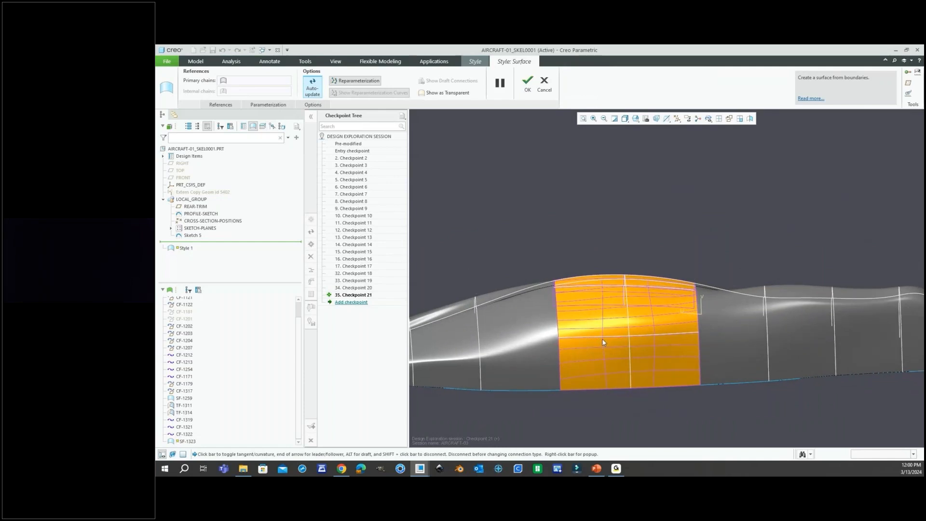
Step: Add a lengthwise reparameterization curve across the lower part of the mid-fuselage surface, starting from its front boundary
scroll(567, 375, up, 2)
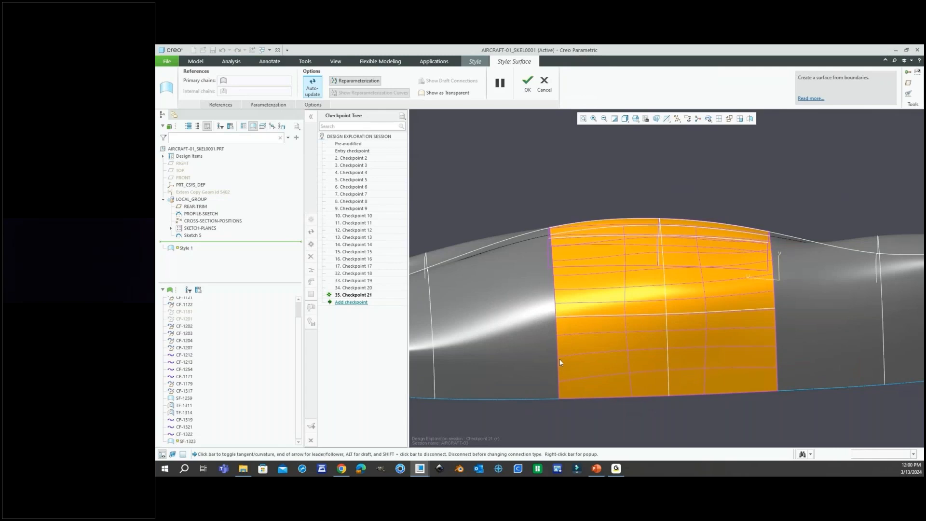
right_click(558, 356)
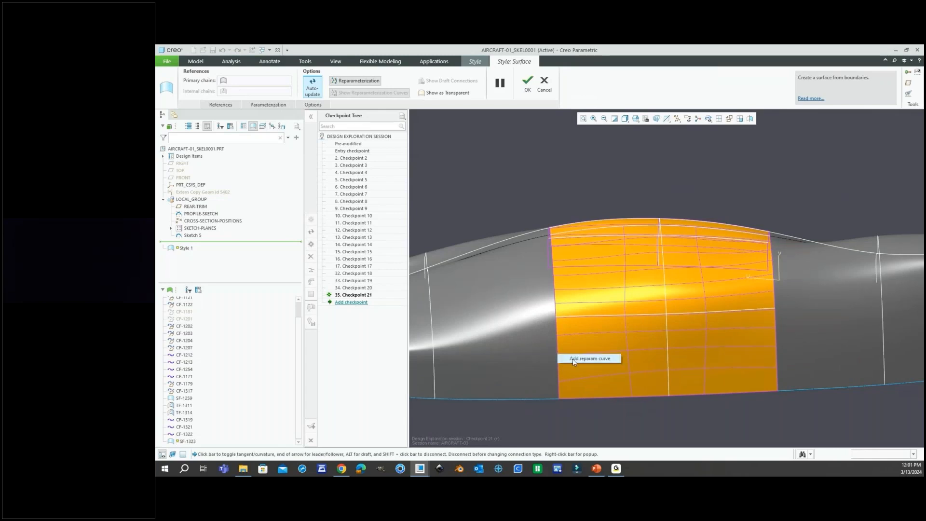
click(575, 359)
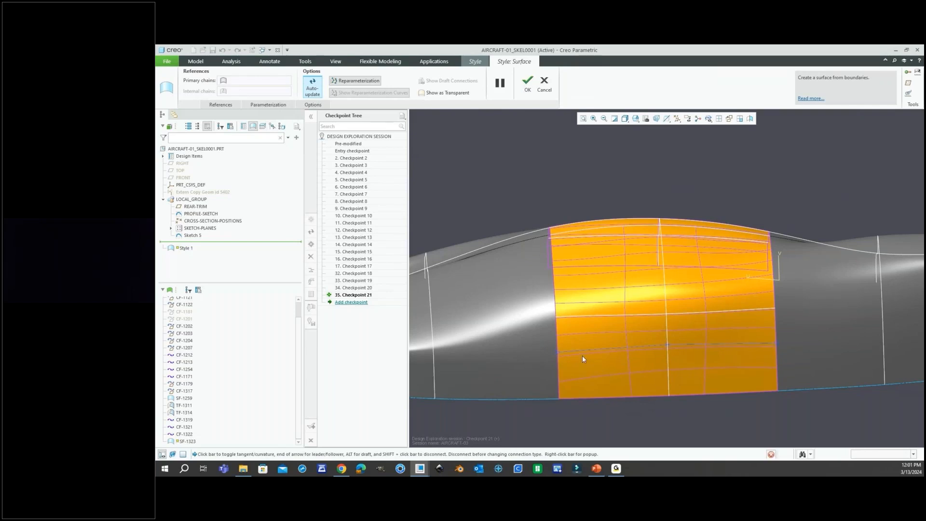
scroll(582, 355, up, 2)
scroll(571, 355, down, 1)
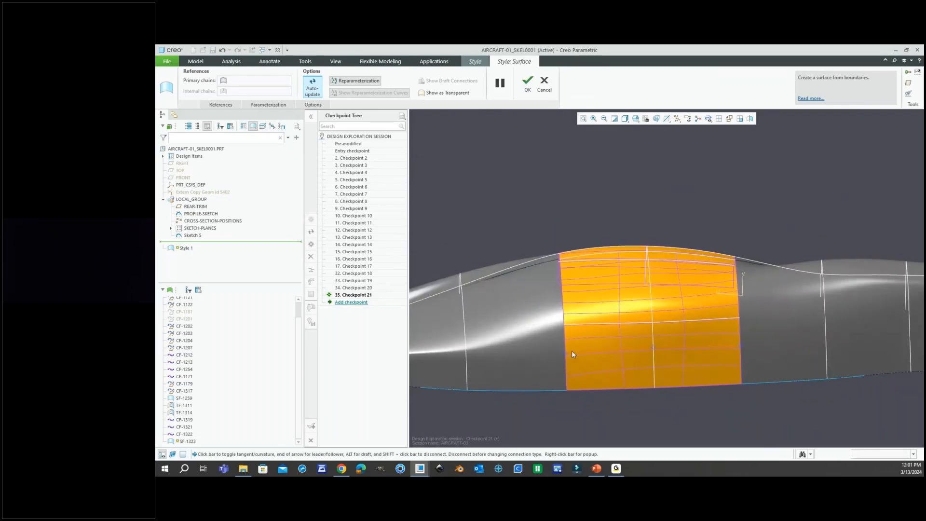
scroll(571, 353, down, 2)
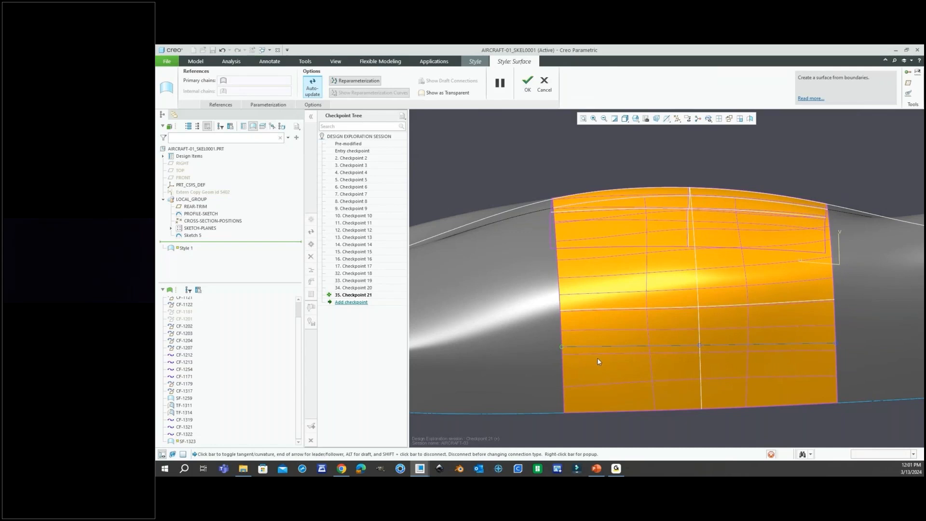
scroll(597, 359, down, 5)
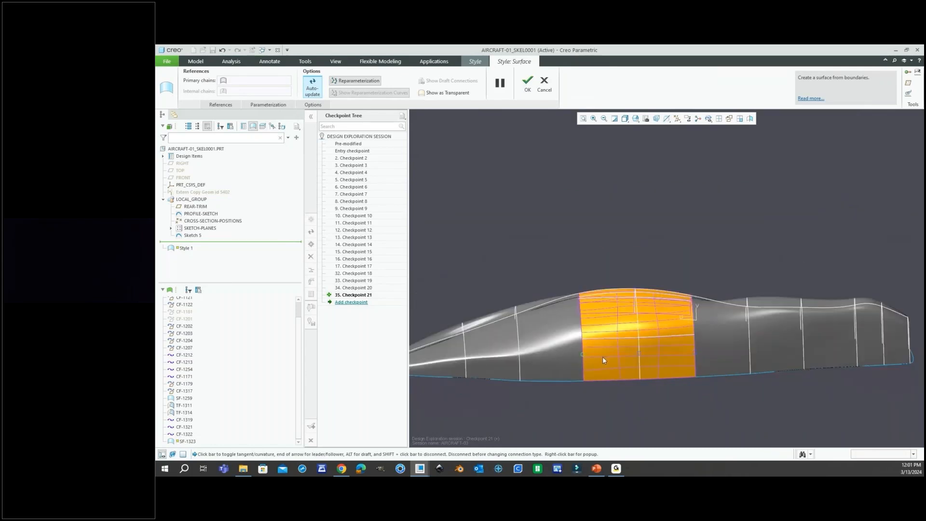
Step: Add a crosswise reparameterization curve from the surface's lower boundary, between the front edge and the central section curve
mouse_move(615, 359)
middle_down()
mouse_move(615, 389)
mouse_move(613, 370)
middle_up()
scroll(613, 372, up, 5)
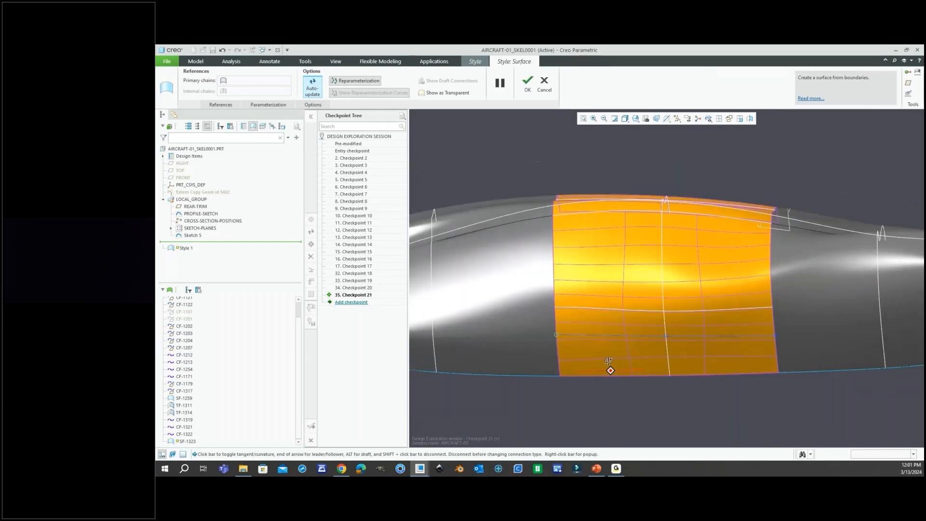
right_click(611, 375)
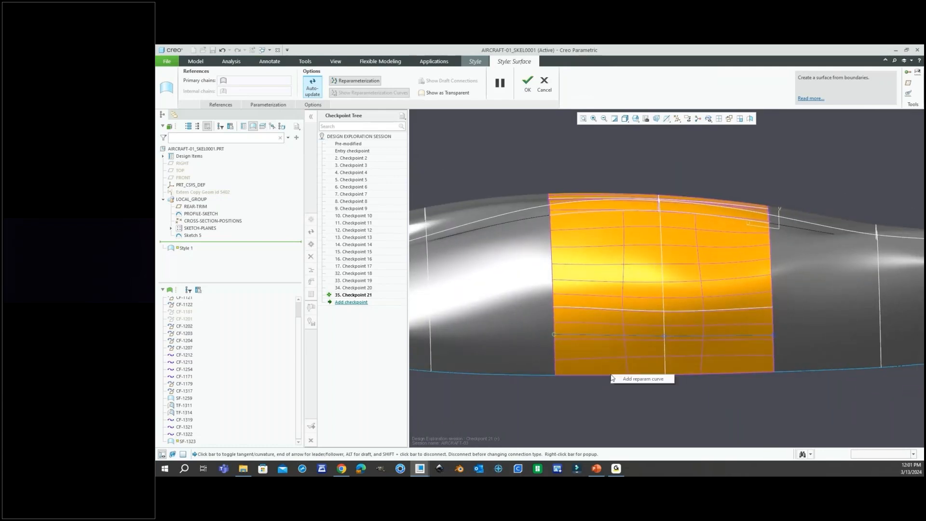
click(627, 381)
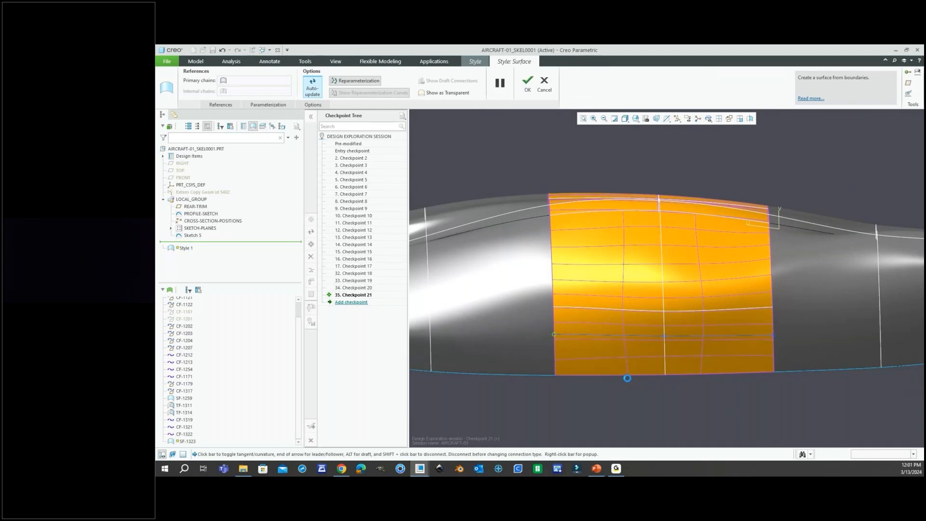
scroll(627, 377, down, 3)
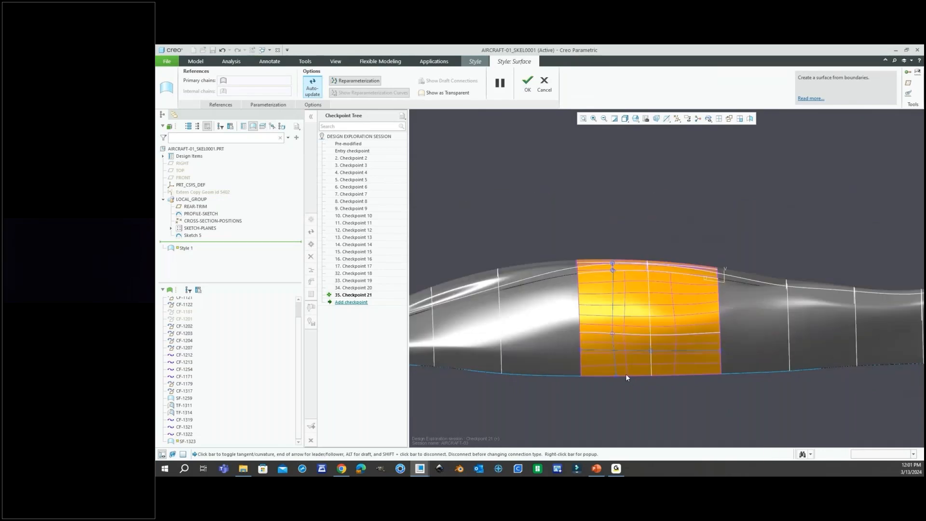
Step: Orient the model to the TOP view and straighten the forward crosswise reparameterization curve by aligning its lower points
click(637, 120)
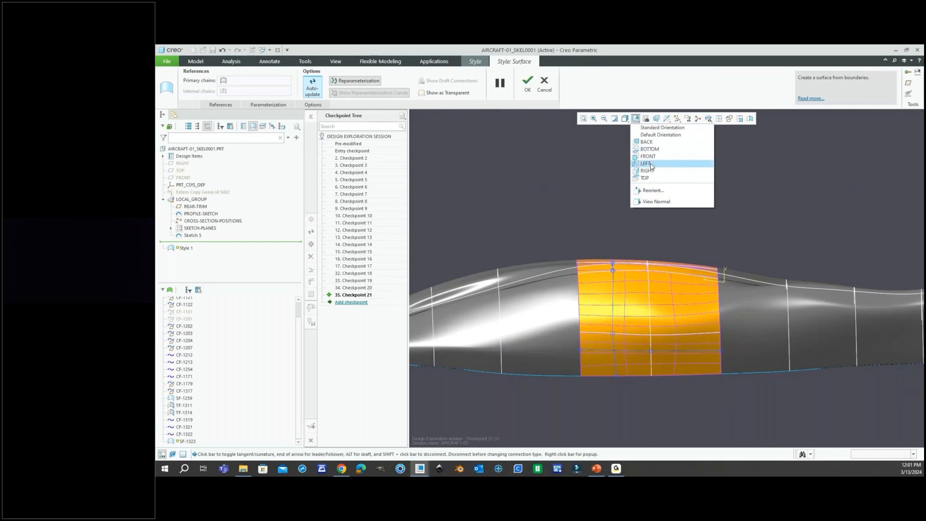
click(655, 157)
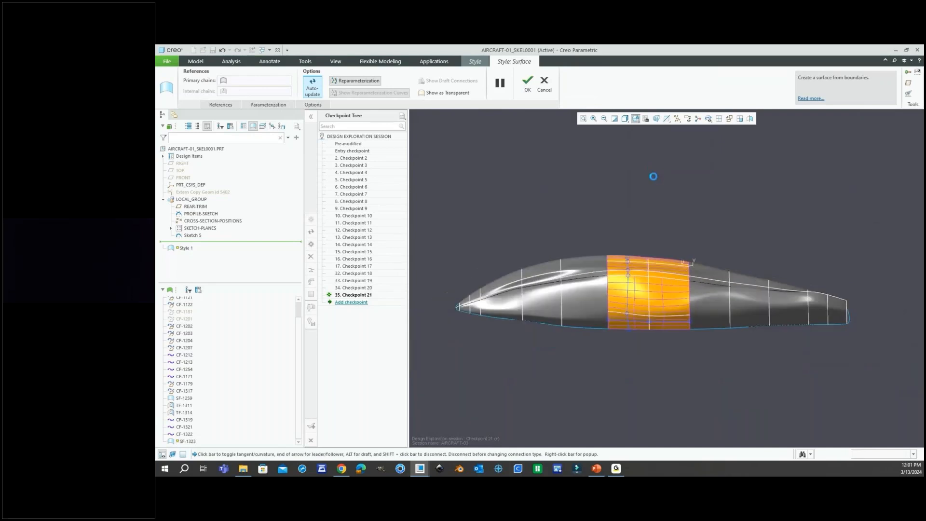
scroll(640, 295, up, 3)
scroll(640, 295, up, 3)
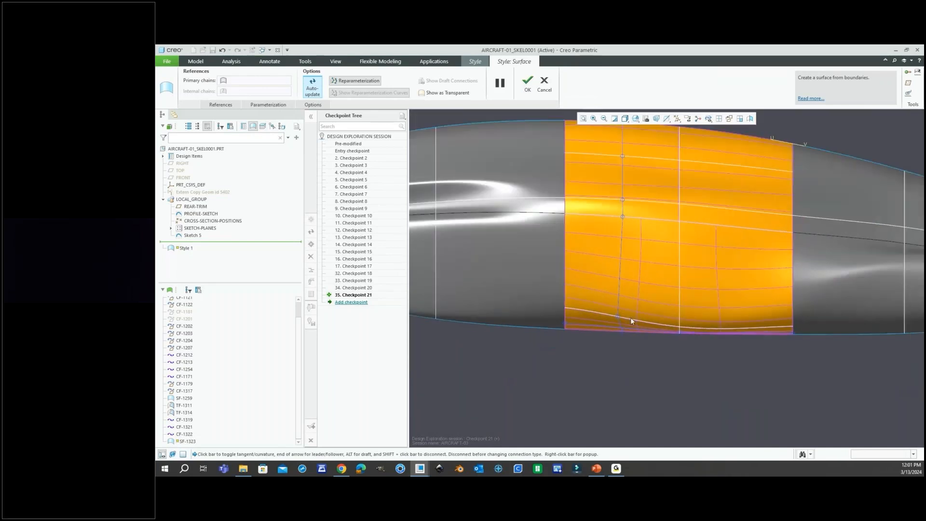
scroll(624, 319, up, 3)
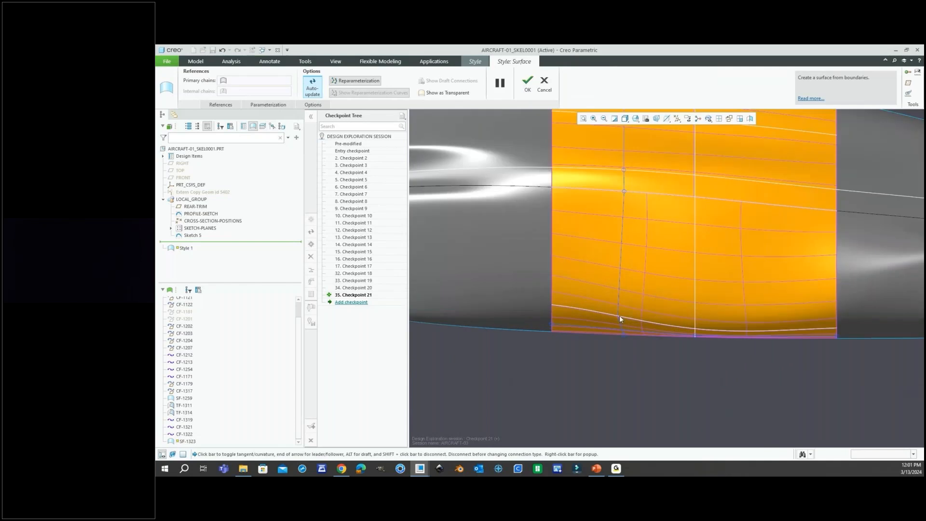
scroll(619, 316, down, 2)
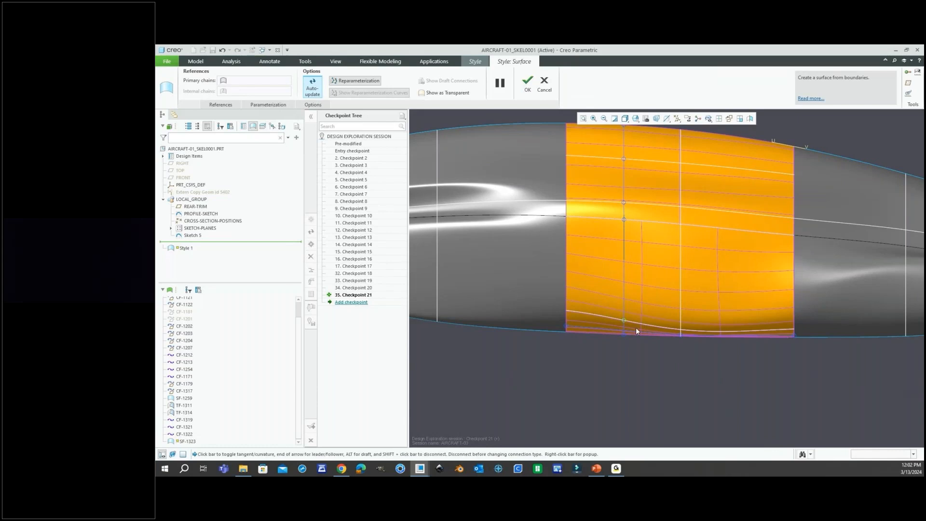
scroll(612, 330, up, 3)
scroll(665, 338, down, 3)
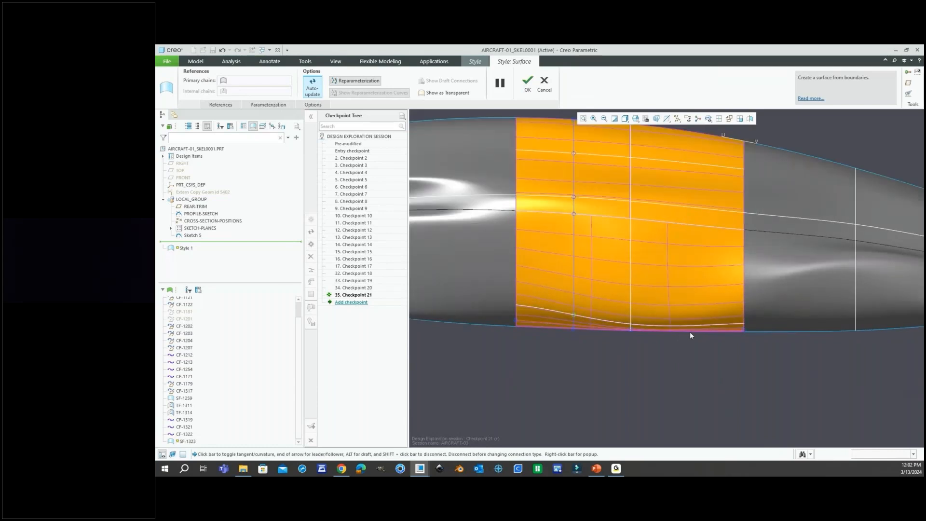
Step: Add a second crosswise reparameterization curve from the lower boundary, between the central section curve and the rear edge
right_click(690, 331)
click(695, 337)
middle_drag(680, 329, 678, 328)
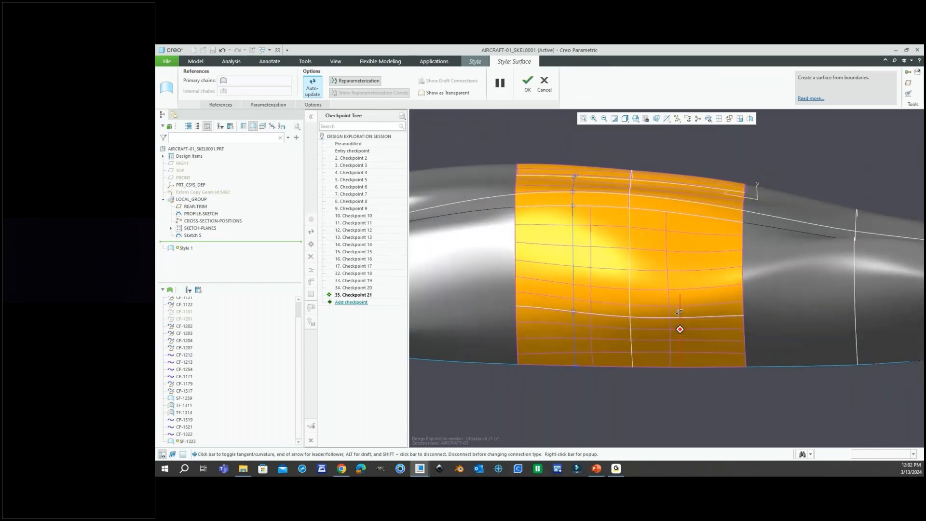
right_click(689, 368)
click(695, 373)
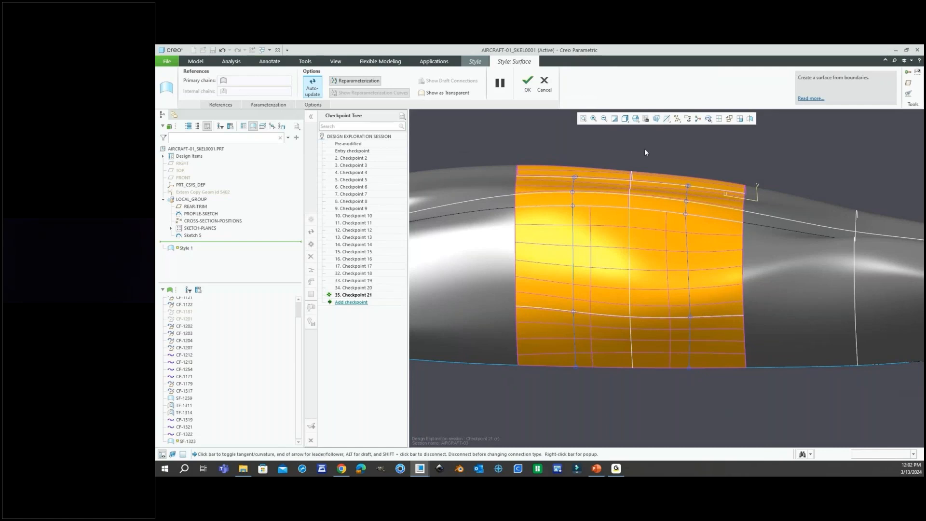
Step: Return to the TOP view and straighten the rear crosswise reparameterization curve by aligning its lower points
click(635, 119)
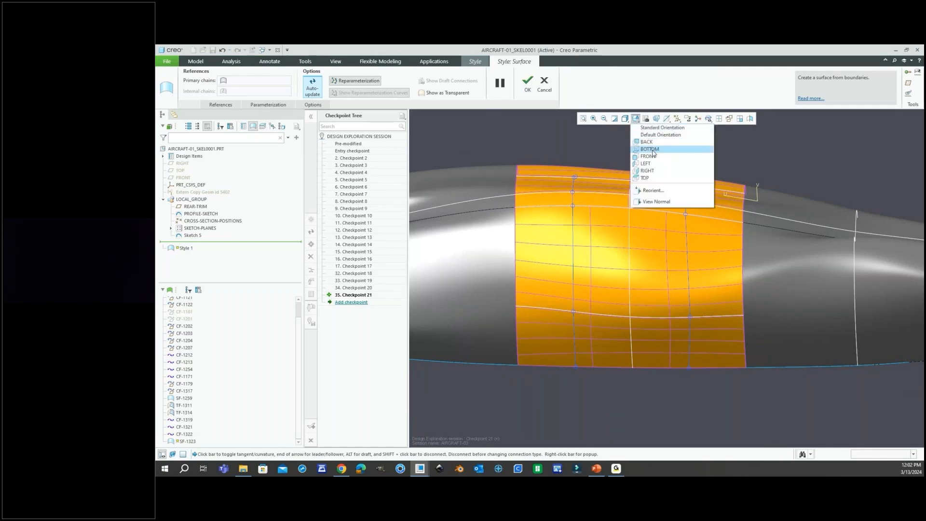
click(659, 177)
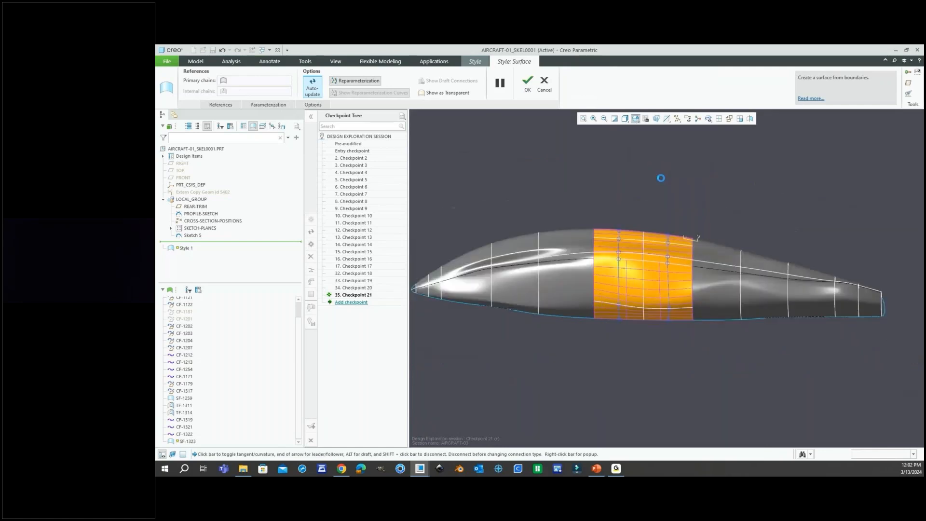
scroll(660, 296, down, 8)
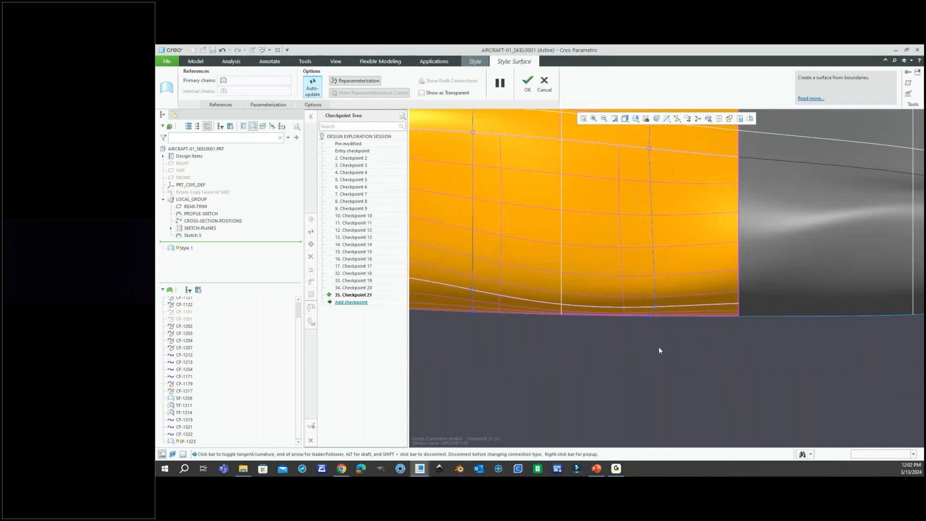
scroll(659, 345, up, 5)
scroll(670, 285, down, 3)
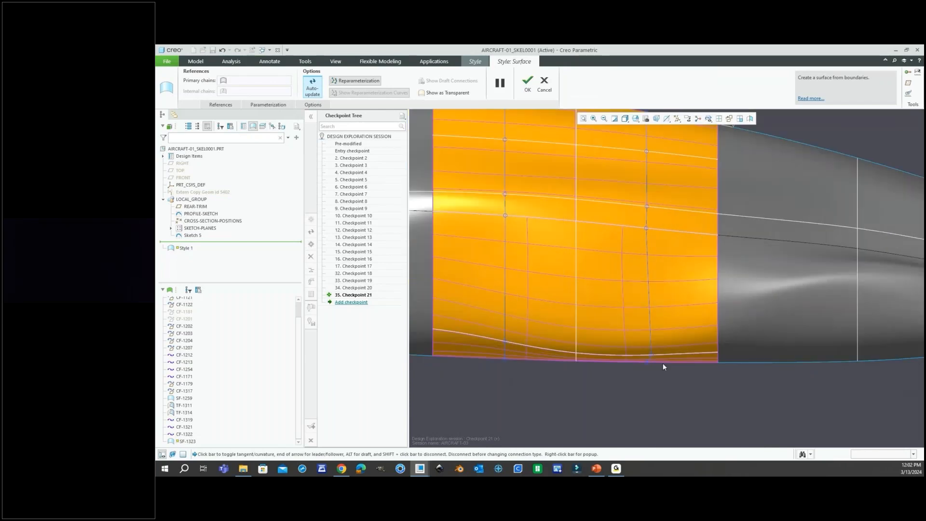
scroll(660, 359, down, 2)
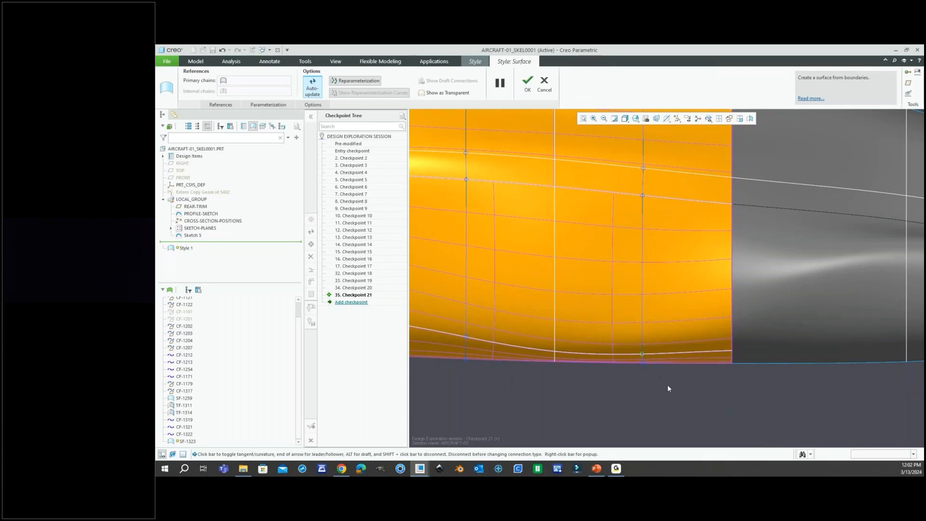
scroll(684, 375, down, 5)
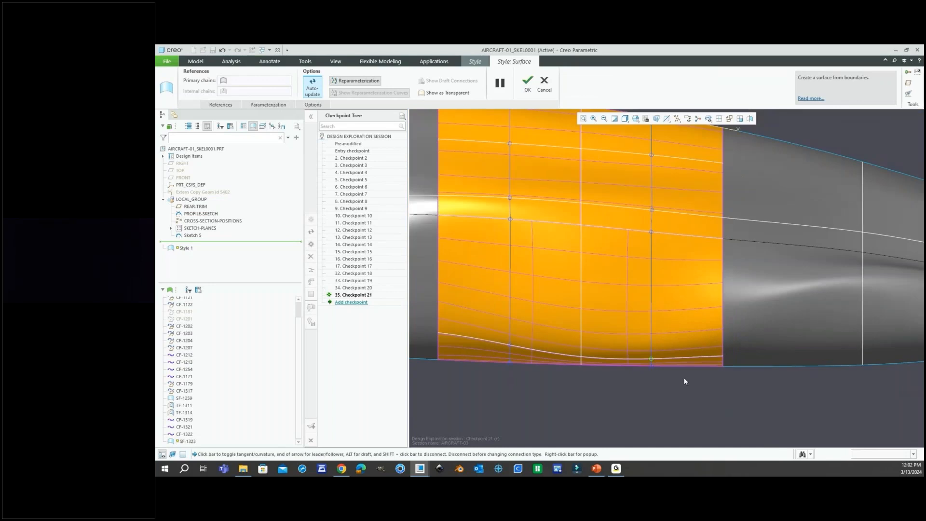
Step: Adjust the front end of the lengthwise reparameterization curve to level it, and accept the surface definition
mouse_move(638, 320)
middle_down()
mouse_move(637, 277)
mouse_move(637, 291)
mouse_move(647, 283)
mouse_move(597, 398)
middle_up()
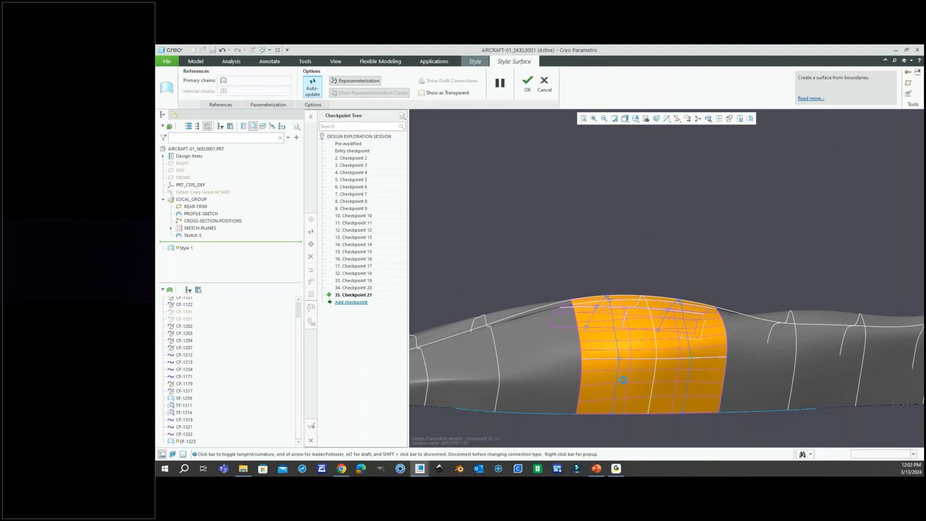
middle_drag(624, 380, 595, 375)
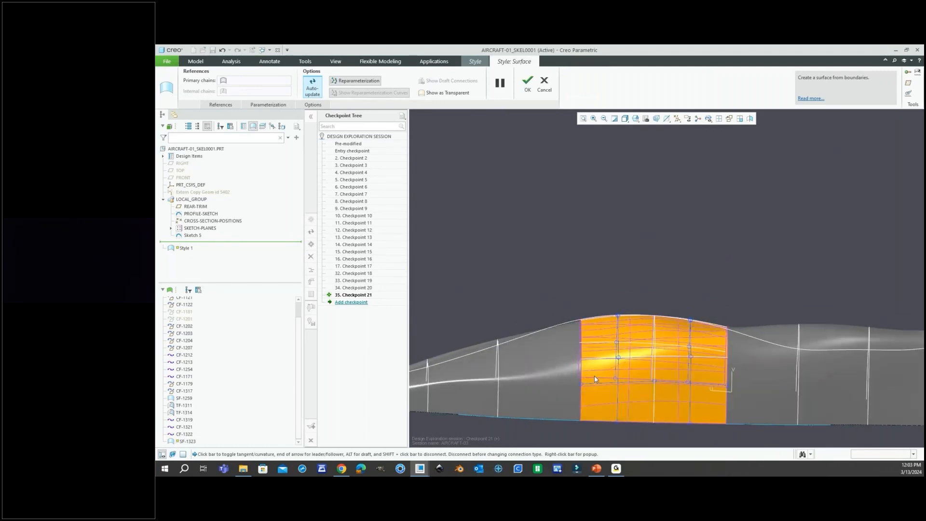
scroll(594, 376, down, 2)
drag(595, 387, 595, 393)
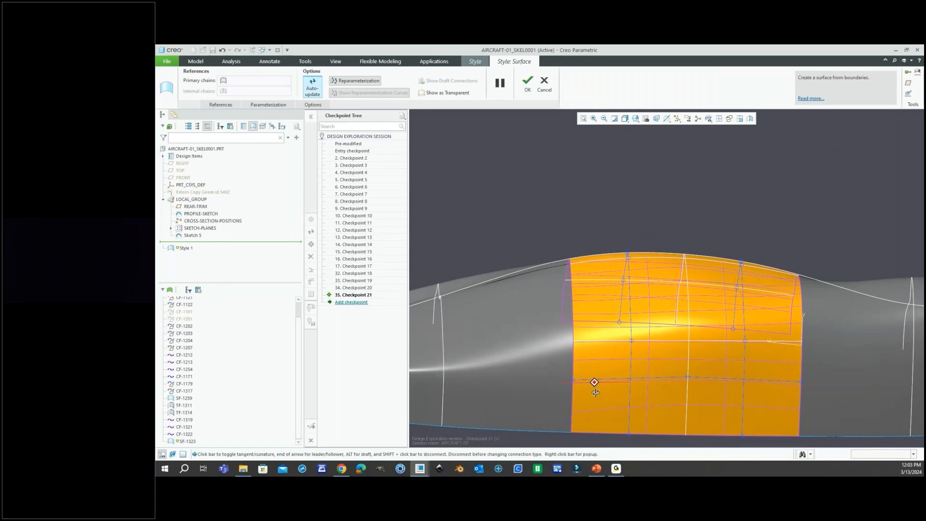
click(573, 377)
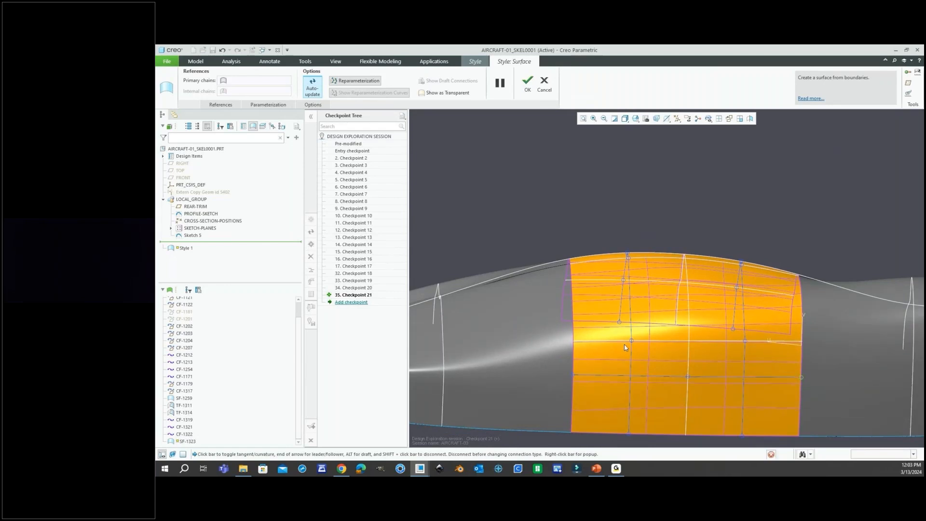
scroll(624, 344, up, 5)
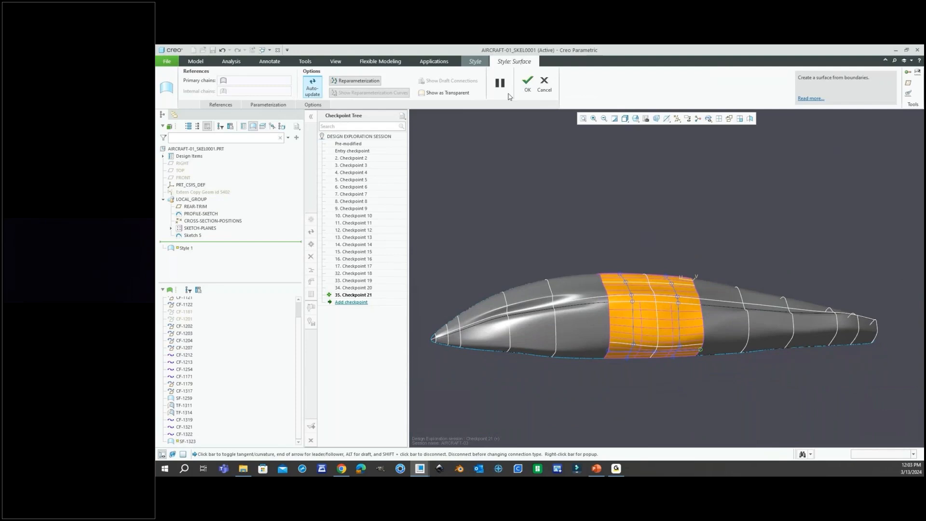
click(528, 83)
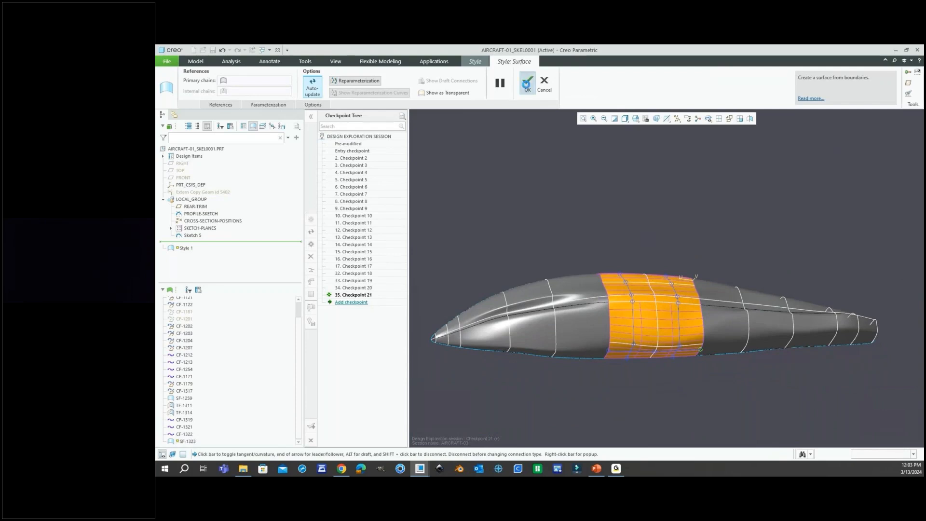
Step: Edit curve CF-1321 along the side of the mid-fuselage surface, raising its middle point slightly on the central section, and accept the curve
click(690, 234)
middle_drag(690, 234, 604, 307)
scroll(644, 339, down, 2)
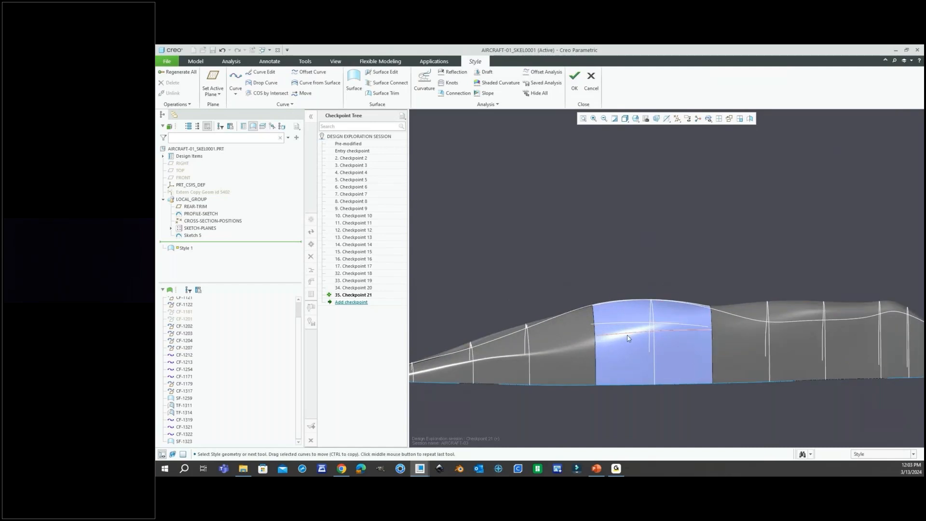
double_click(627, 334)
scroll(645, 333, down, 3)
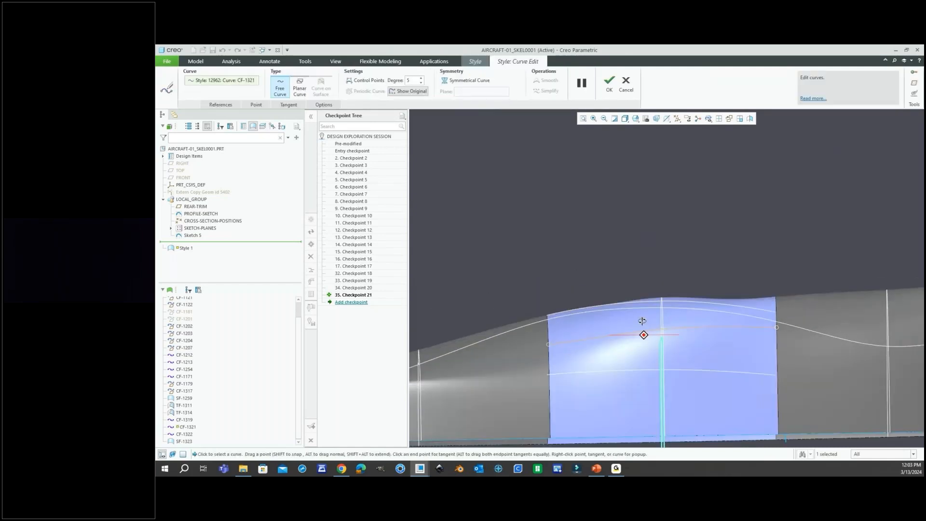
drag(643, 324, 664, 329)
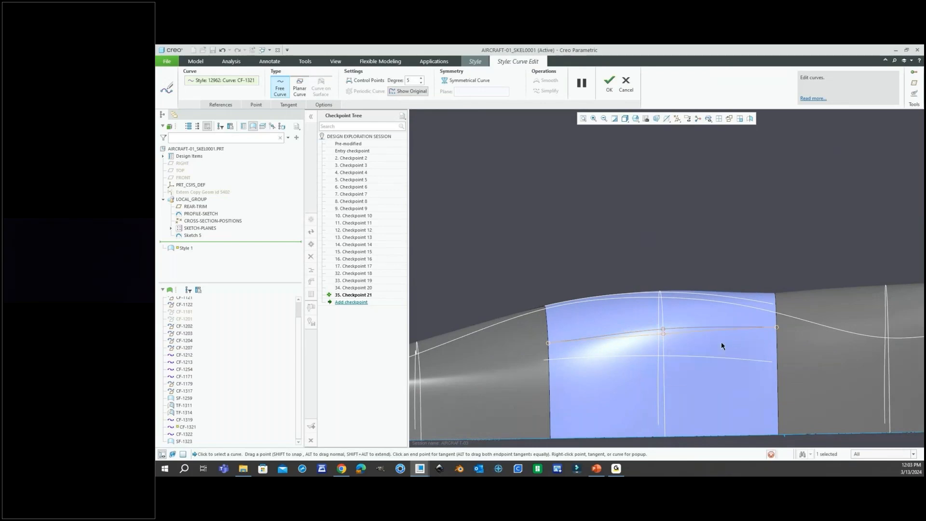
click(548, 343)
middle_click(629, 245)
scroll(616, 262, up, 4)
middle_drag(632, 245, 636, 310)
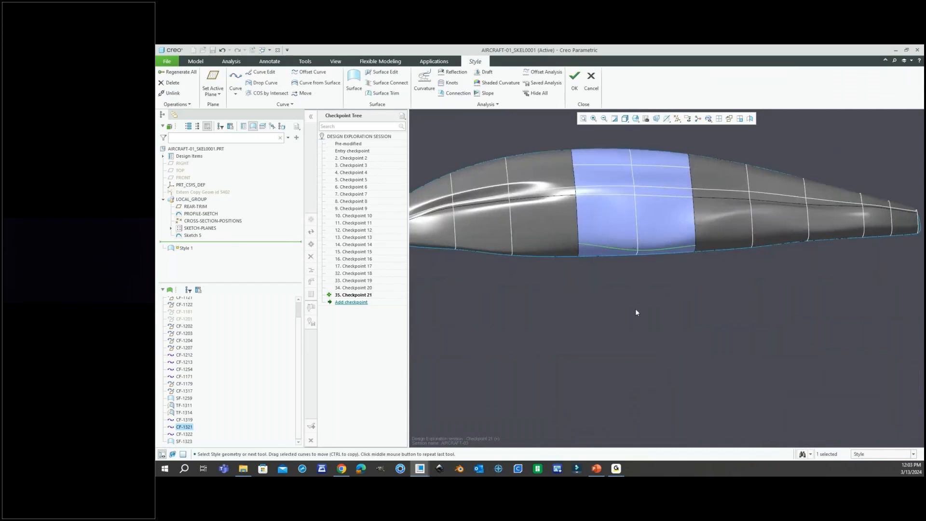
scroll(635, 310, up, 1)
click(635, 356)
scroll(636, 357, up, 1)
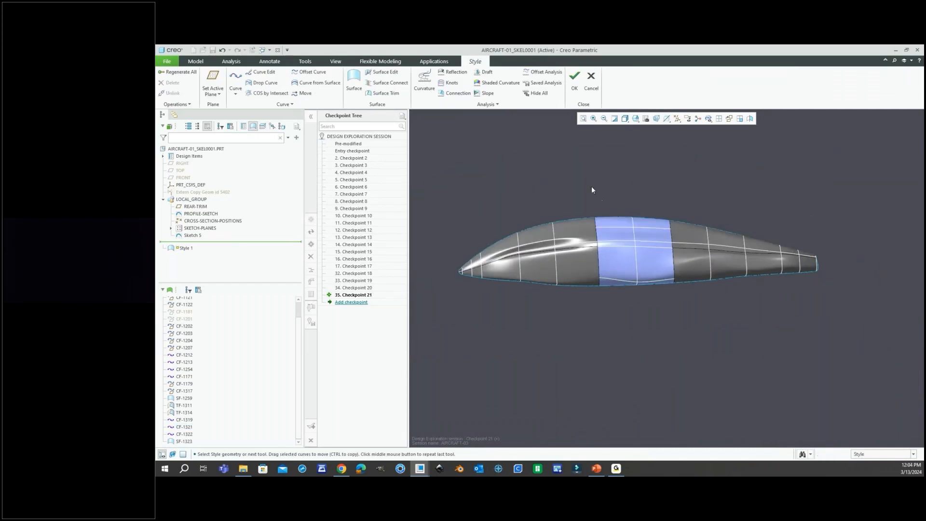
Step: Examine how the mid-fuselage surface blends into the nose and rear surfaces from several angles
scroll(596, 193, down, 1)
scroll(637, 230, down, 1)
middle_drag(608, 240, 619, 279)
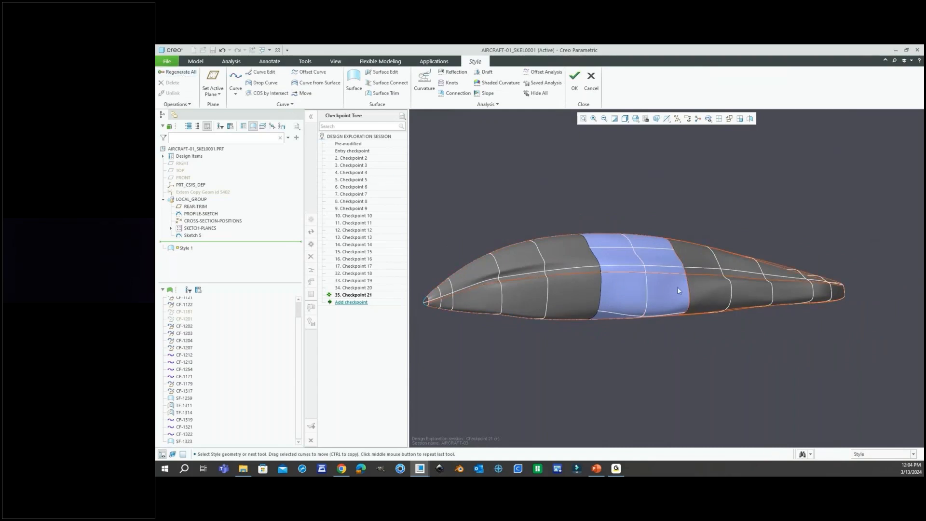
mouse_move(627, 274)
middle_down()
mouse_move(610, 273)
mouse_move(633, 285)
middle_up()
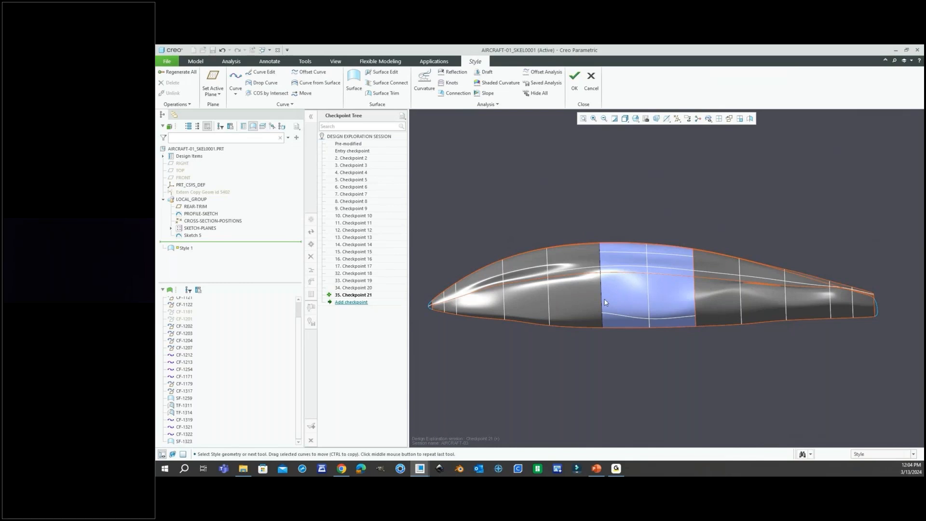
scroll(606, 304, down, 2)
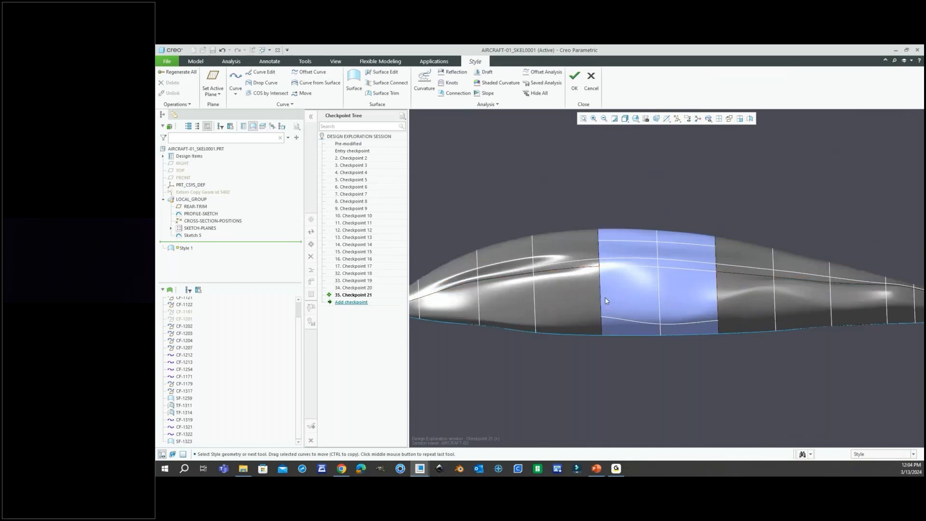
scroll(621, 297, up, 2)
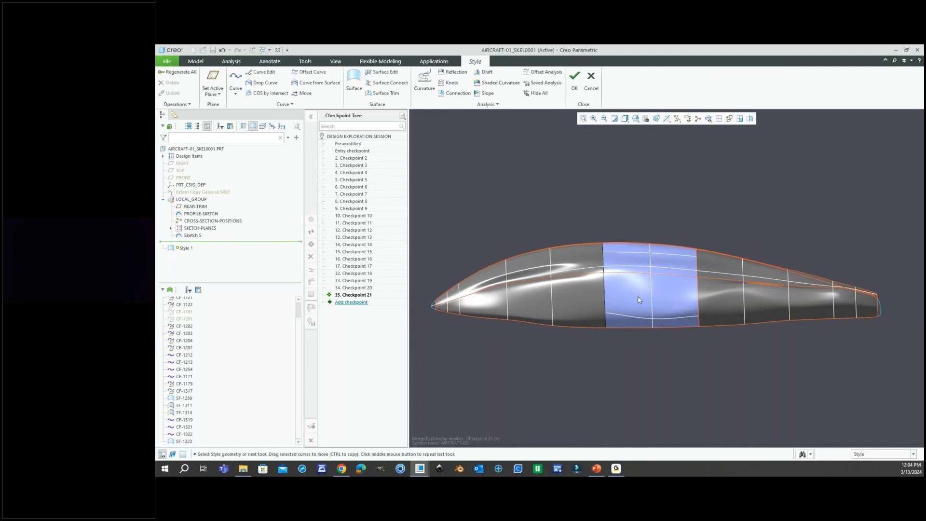
click(593, 297)
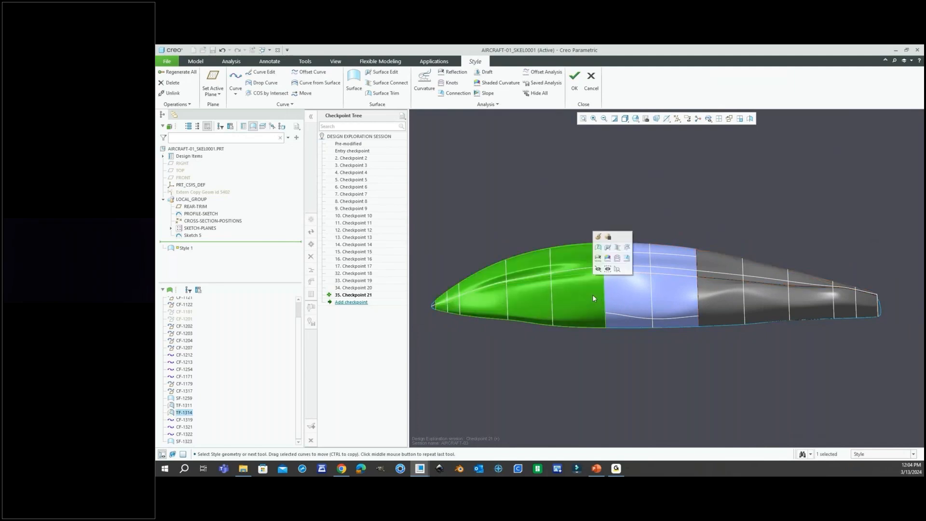
click(569, 211)
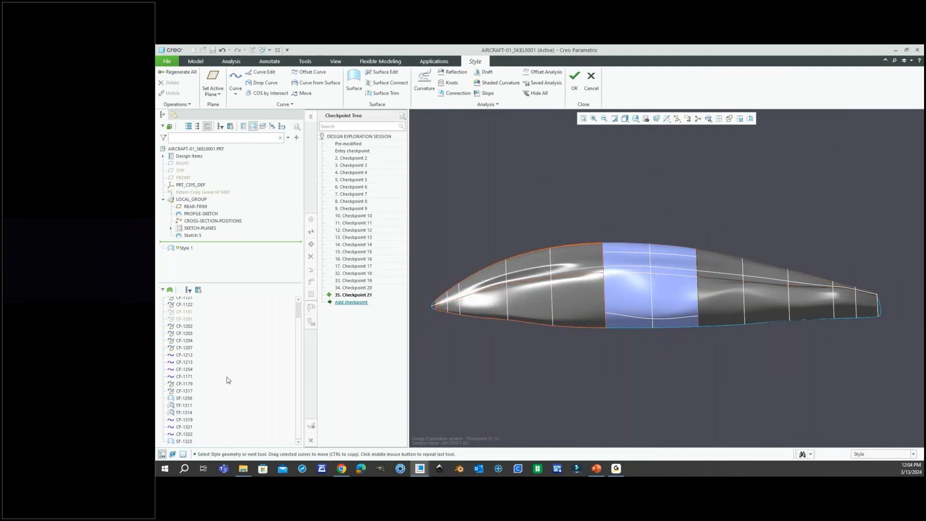
Step: Start a Reflection analysis on the upper and lower surfaces of the front, middle and rear fuselage sections
click(456, 72)
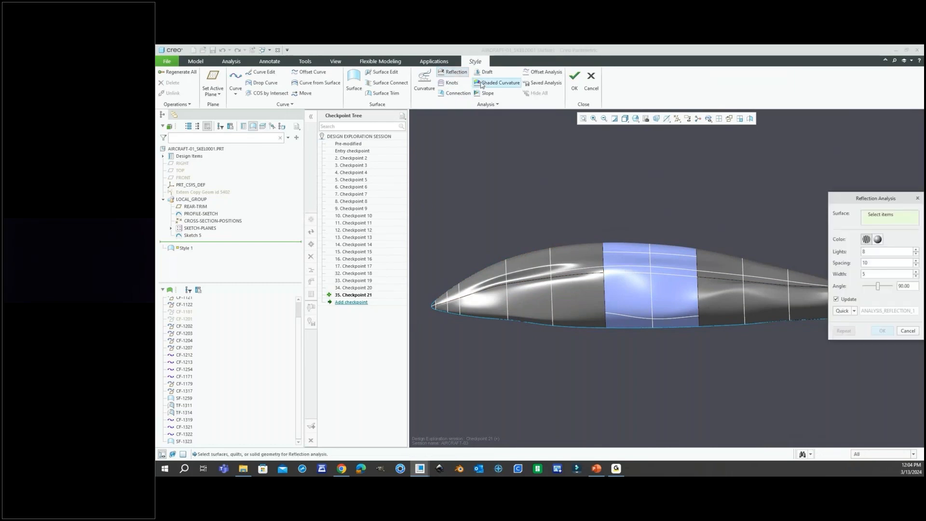
scroll(680, 252, up, 3)
click(573, 300)
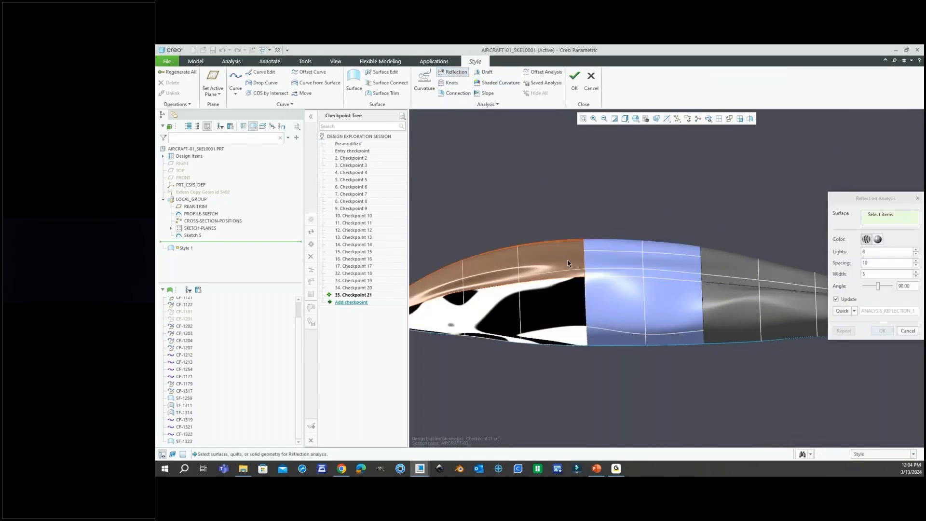
ctrl+click(603, 299)
ctrl+click(645, 264)
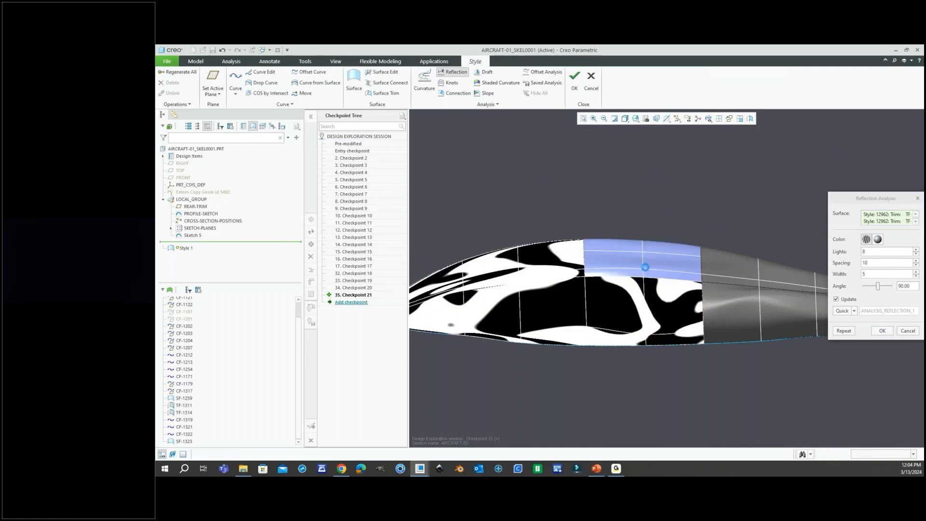
ctrl+click(724, 272)
ctrl+click(724, 305)
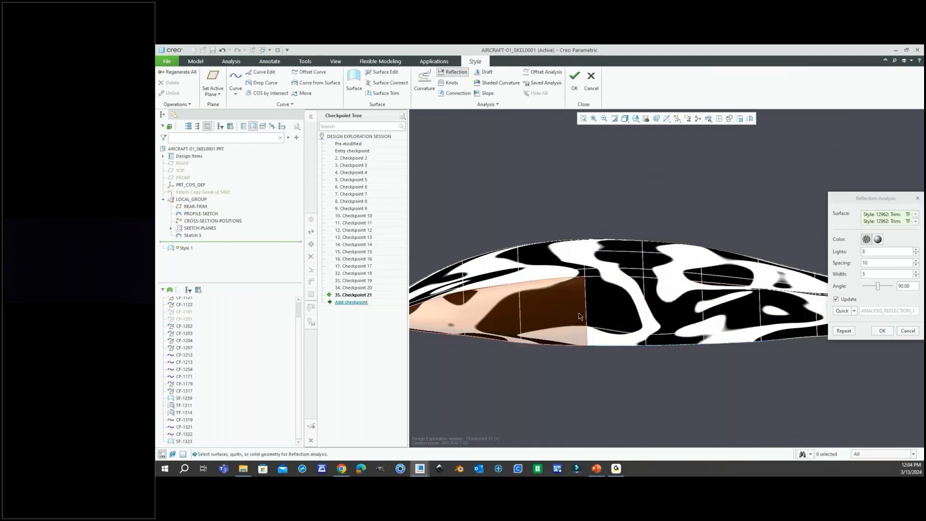
Step: Set the reflection stripe angle to 0 for the fuselage surfaces
scroll(562, 324, down, 2)
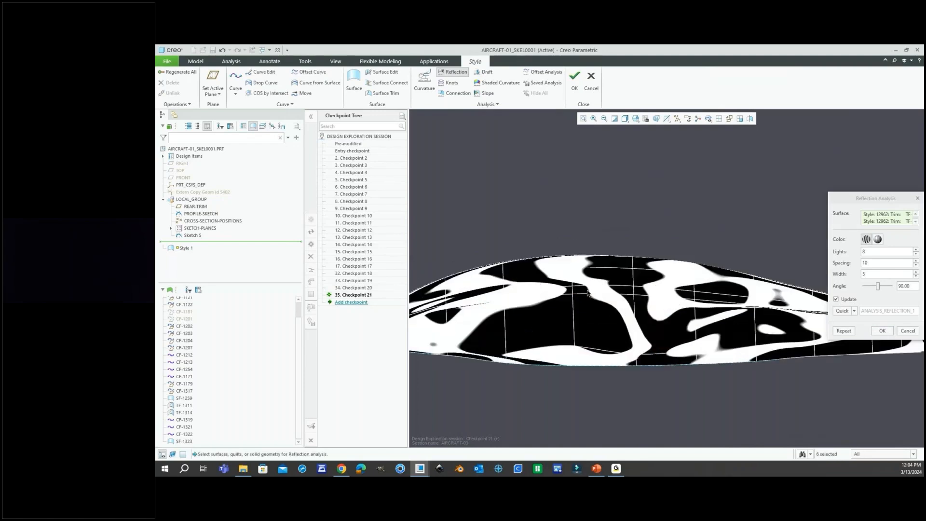
scroll(587, 292, up, 3)
scroll(582, 293, down, 1)
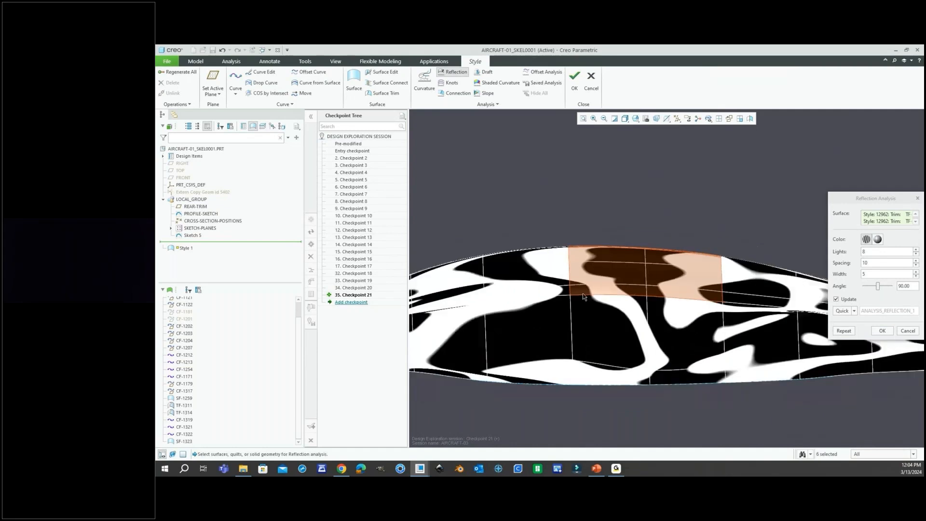
scroll(808, 296, down, 2)
drag(880, 289, 862, 288)
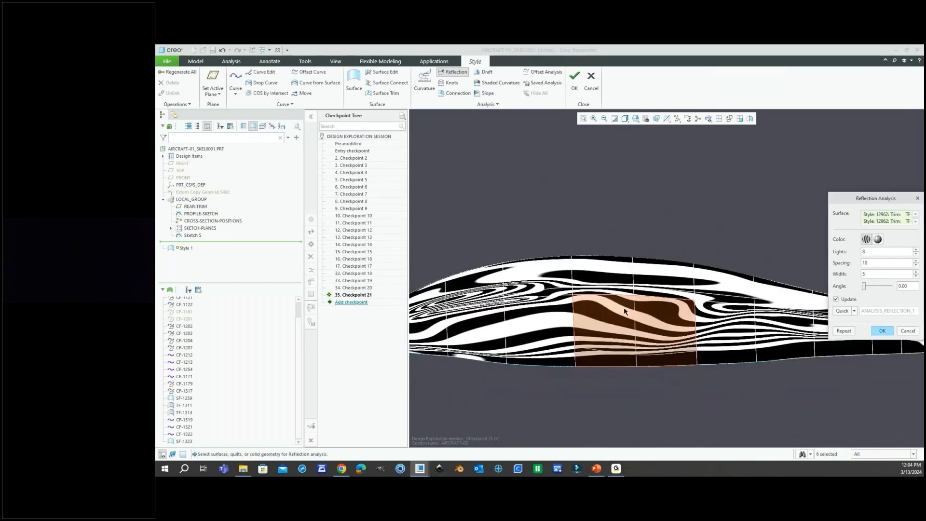
Step: Check the stripe flow across the front and rear seams of the middle section, and close the reflection analysis without saving it
scroll(584, 304, up, 4)
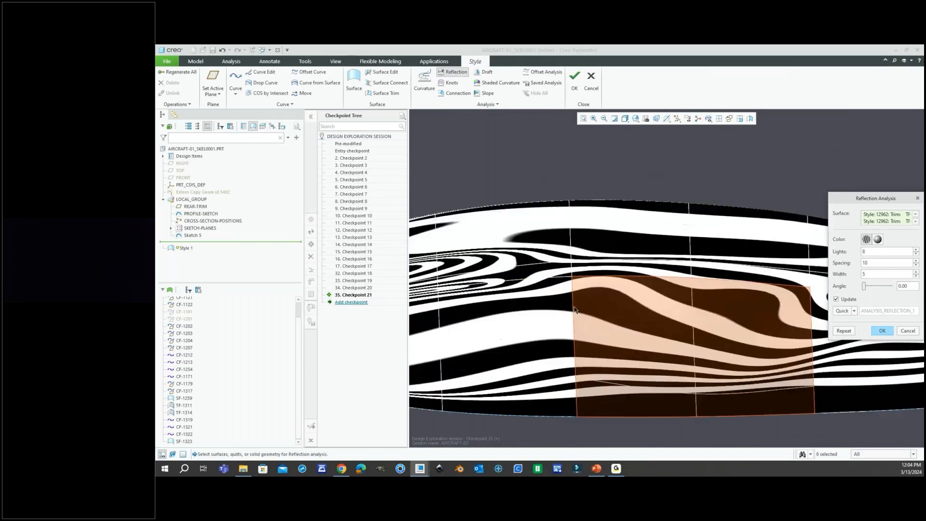
scroll(583, 337, down, 2)
scroll(579, 333, up, 6)
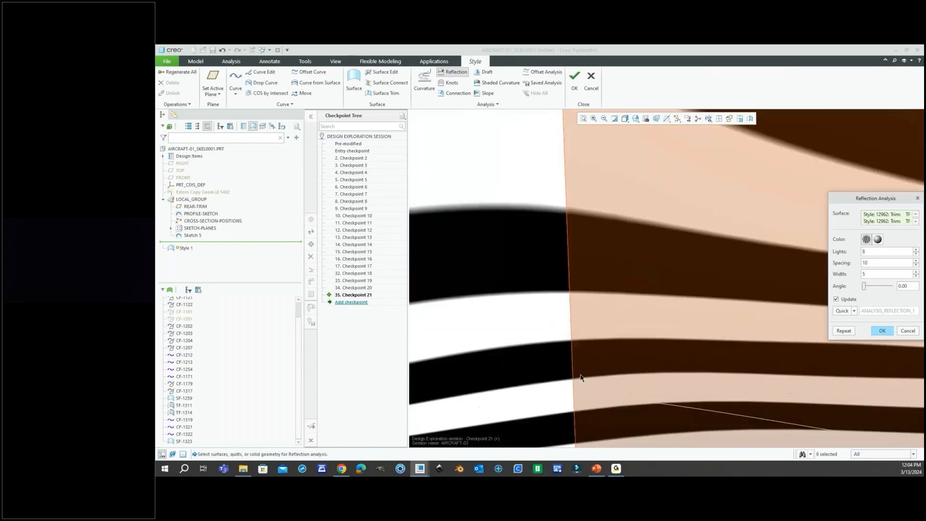
scroll(576, 348, down, 3)
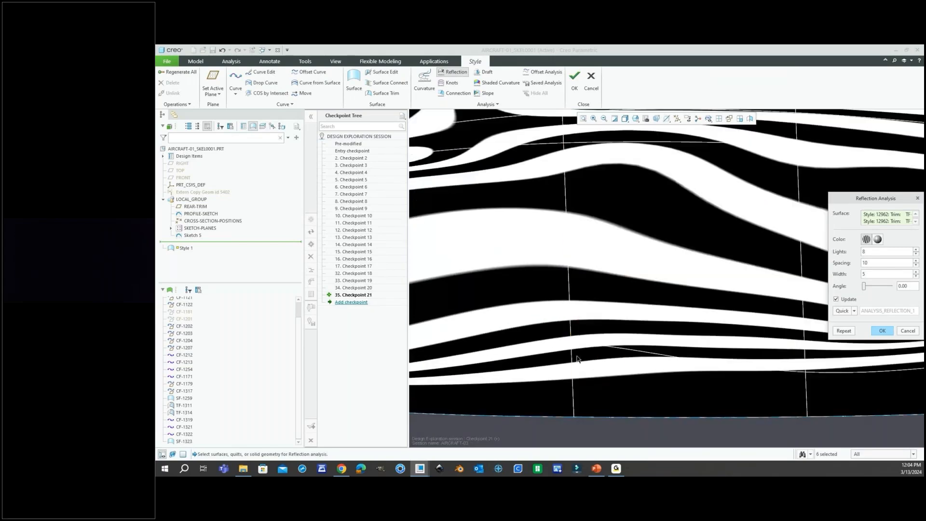
scroll(579, 362, down, 4)
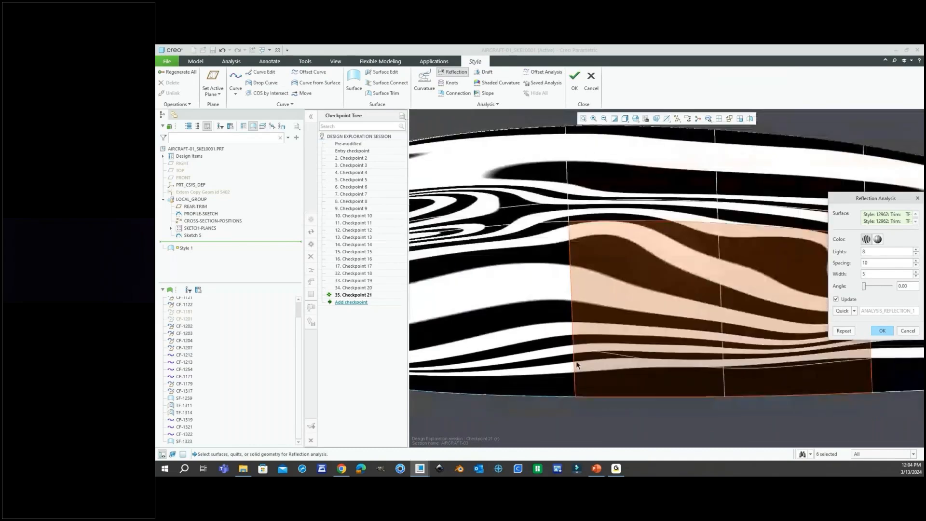
scroll(582, 276, up, 6)
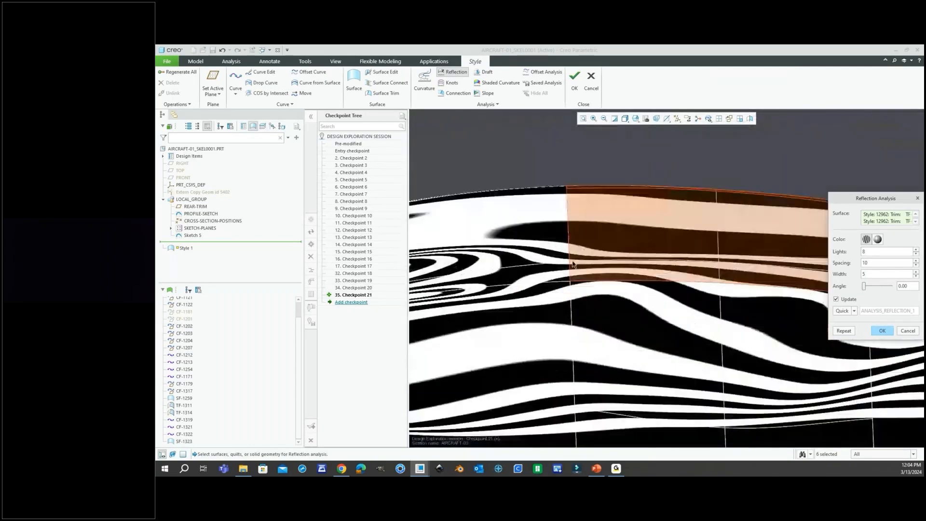
scroll(550, 268, down, 5)
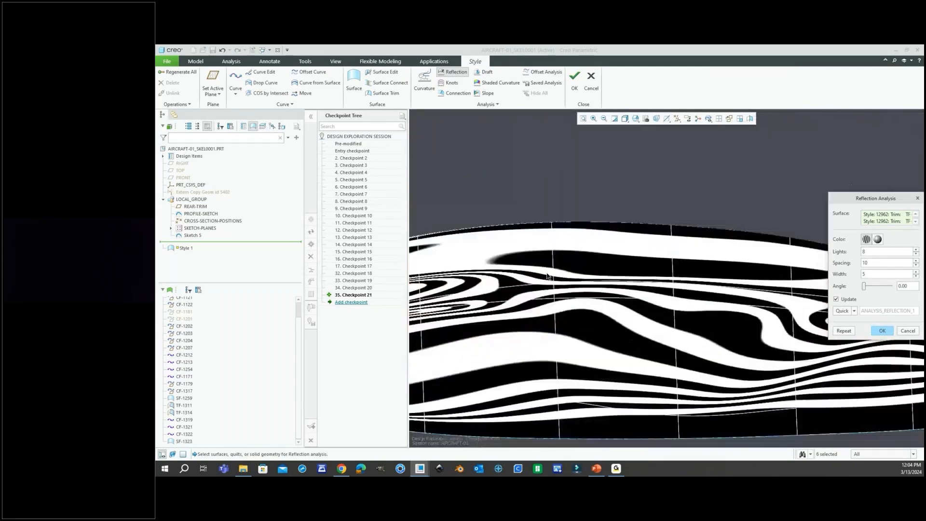
scroll(674, 273, up, 4)
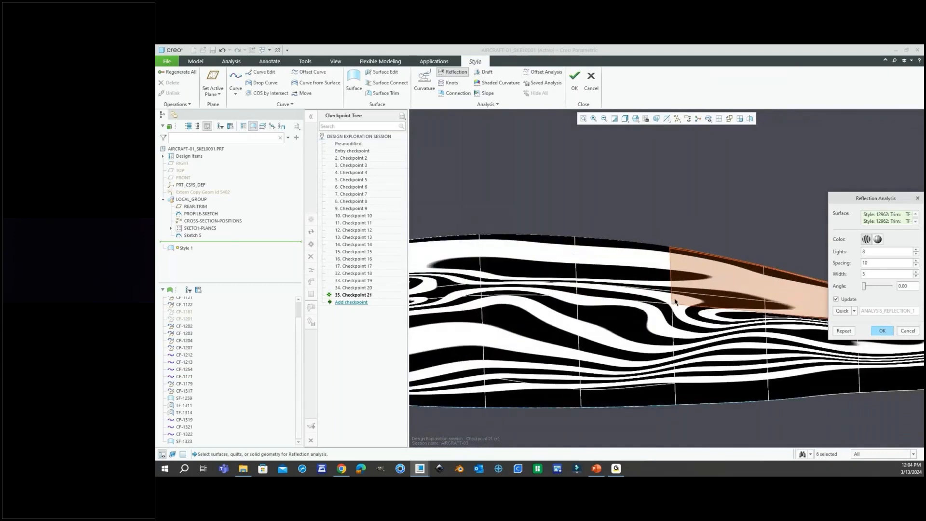
scroll(673, 307, down, 5)
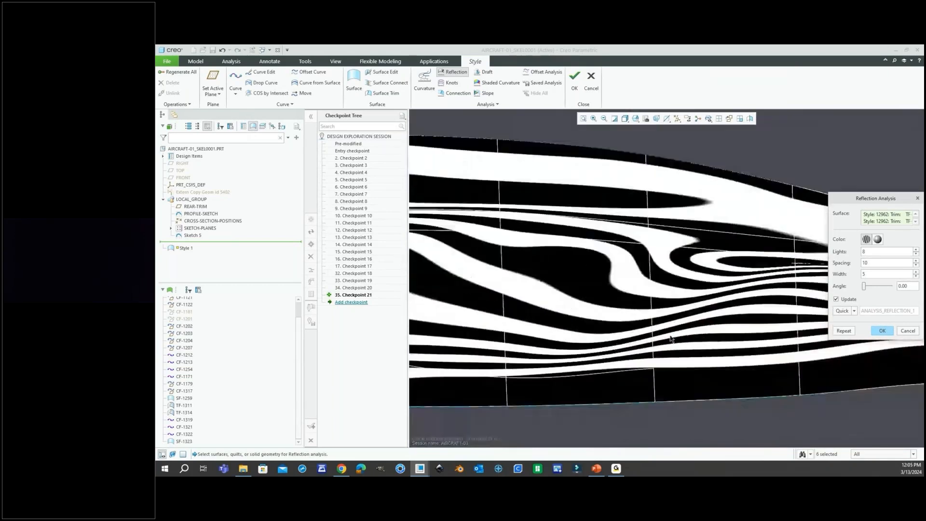
click(907, 332)
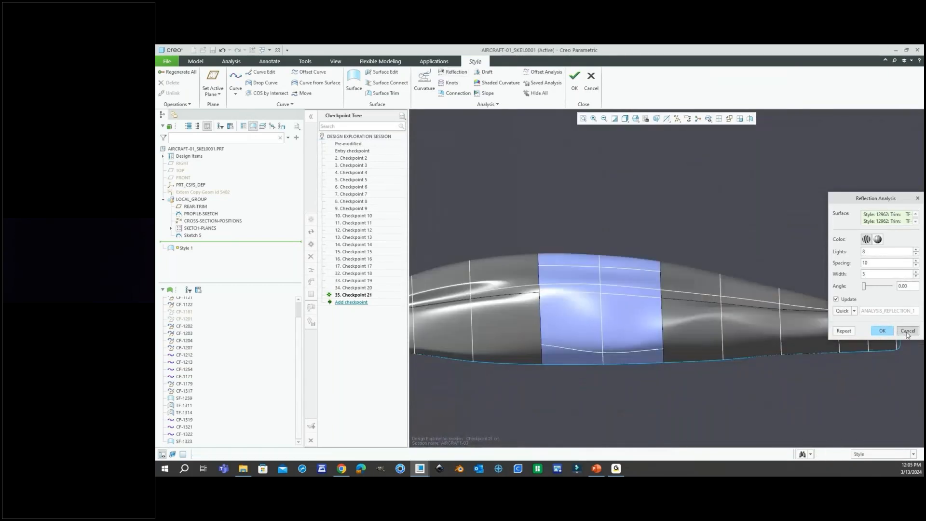
Step: Display the model as Wireframe to examine the mid-fuselage surface mesh, and return to Shading With Edges
click(635, 118)
click(625, 118)
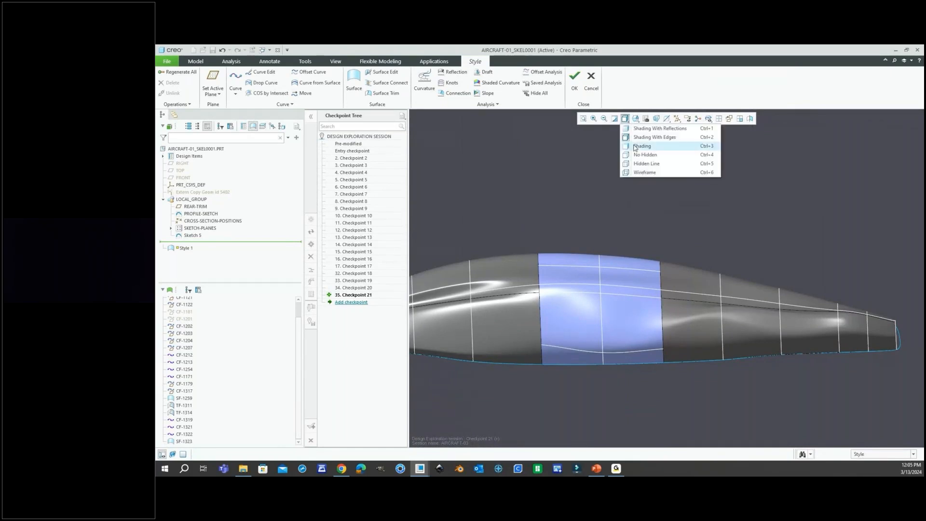
click(639, 173)
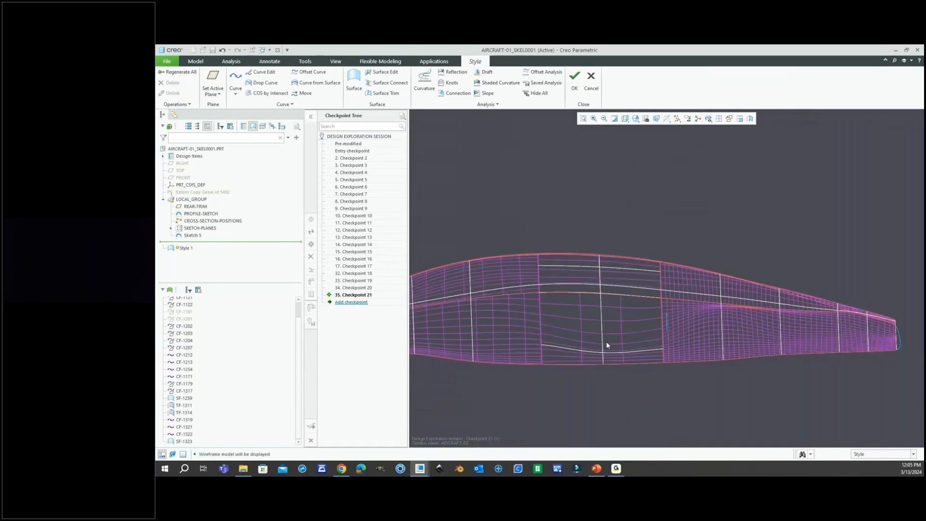
mouse_move(591, 338)
middle_down()
mouse_move(581, 302)
mouse_move(583, 343)
middle_up()
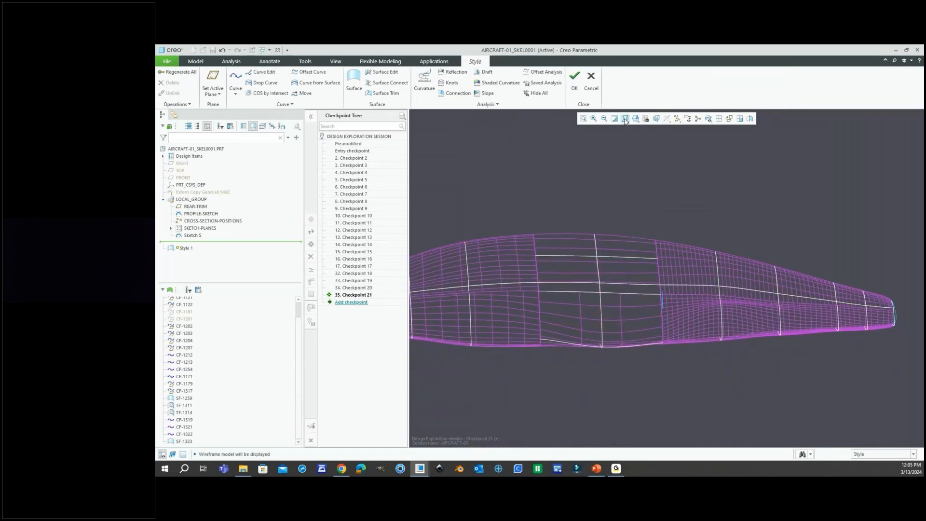
click(625, 119)
click(641, 137)
middle_drag(754, 234, 475, 288)
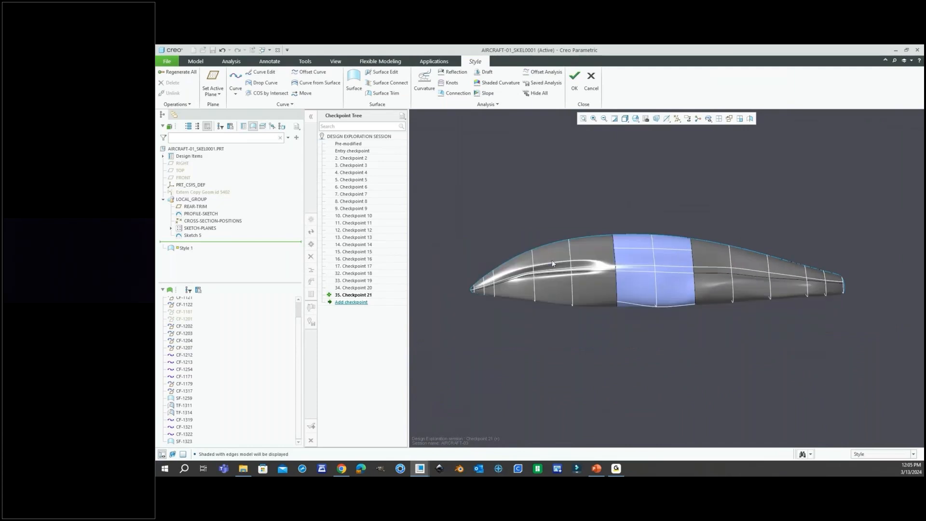
Step: Examine the open nose tip and the profile and section curves that bound it
scroll(472, 283, down, 3)
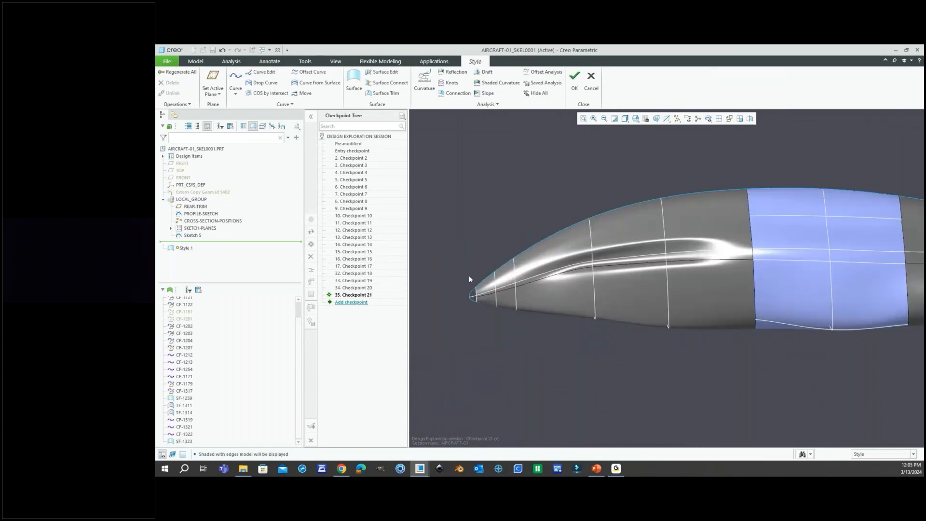
scroll(463, 286, down, 2)
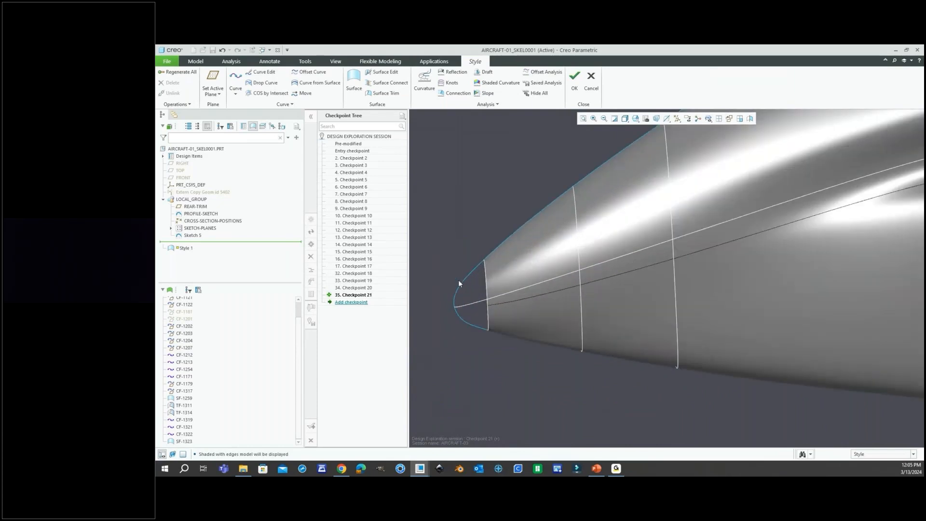
scroll(458, 280, down, 4)
scroll(656, 297, up, 5)
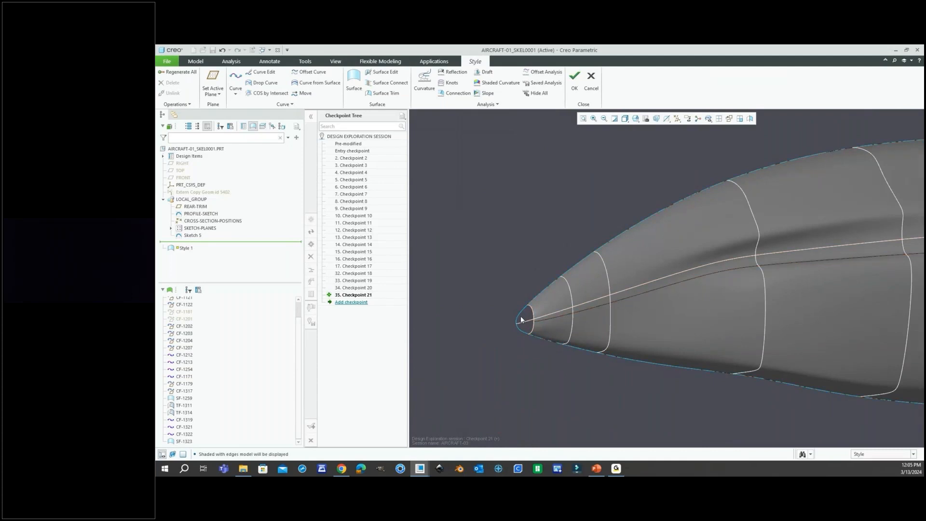
scroll(522, 320, down, 3)
scroll(522, 321, down, 2)
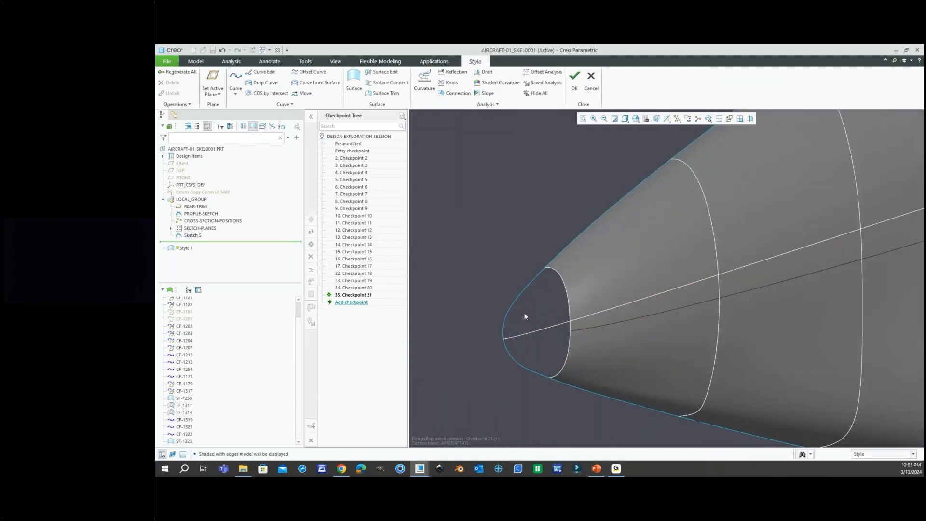
scroll(520, 322, up, 3)
middle_drag(530, 320, 526, 313)
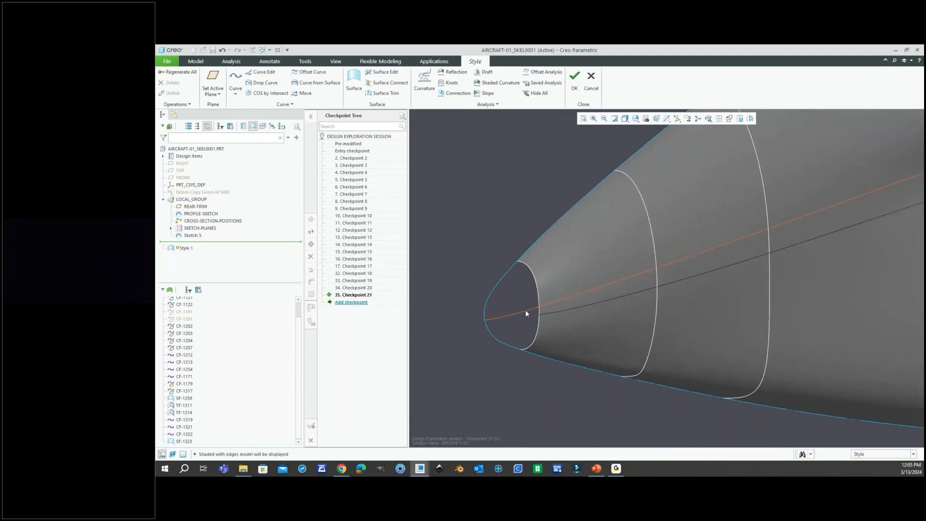
scroll(525, 309, down, 2)
scroll(526, 311, up, 1)
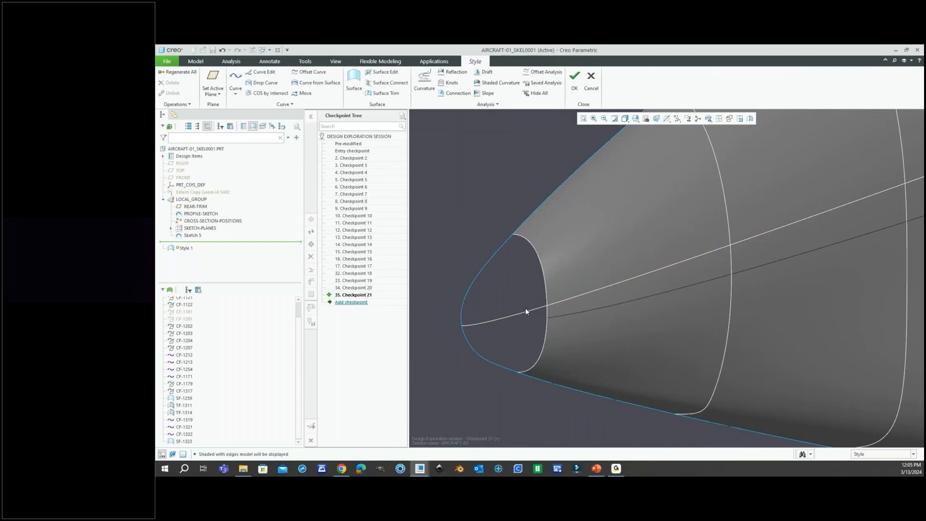
Step: Start a Style surface at the nose tip with the upper profile curve as its first boundary, trimmed at the foremost section curve
right_click(475, 216)
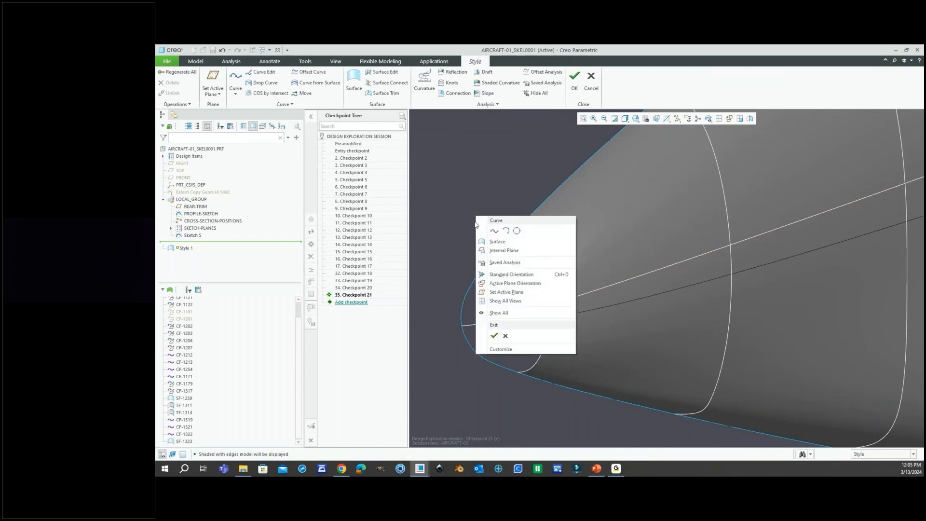
click(481, 239)
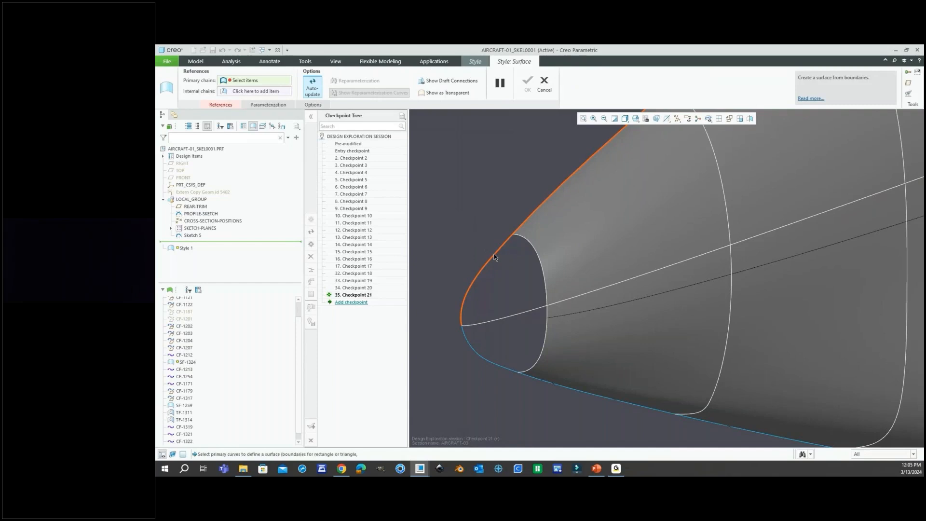
click(494, 258)
scroll(496, 317, down, 5)
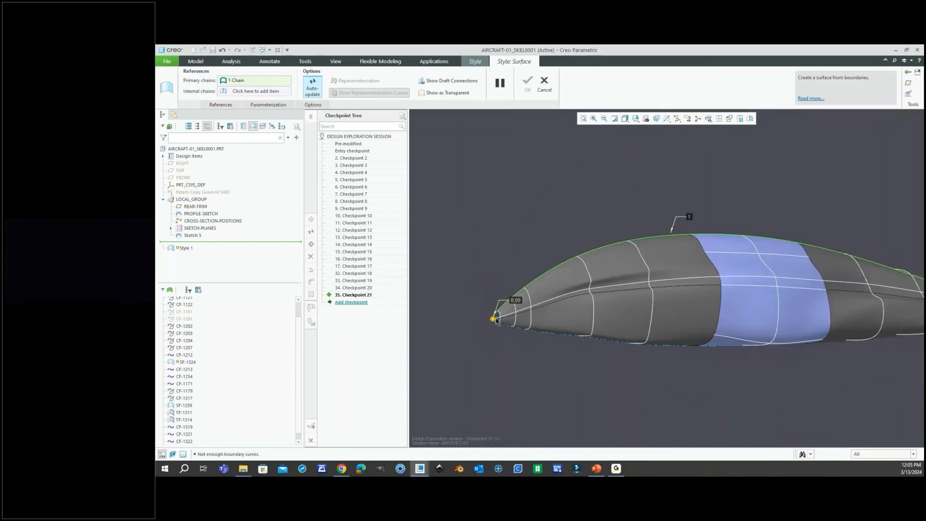
scroll(496, 319, down, 2)
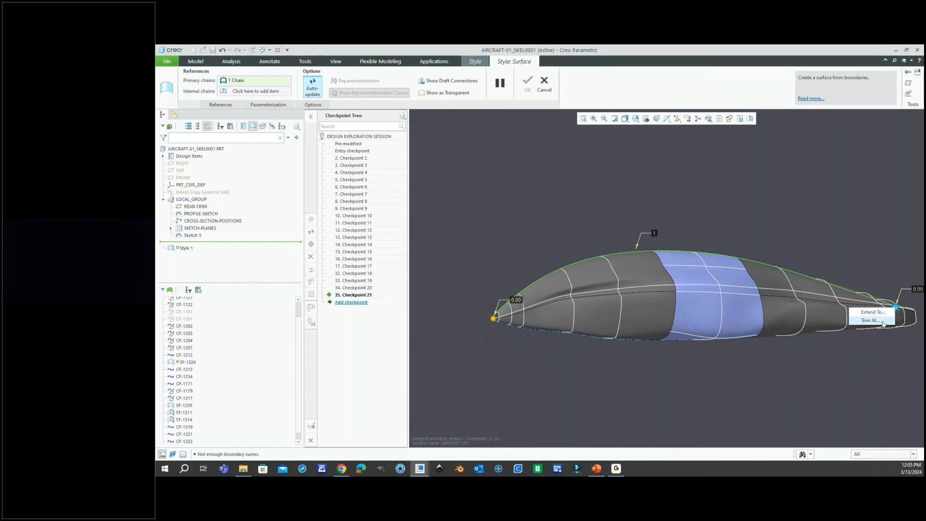
scroll(492, 316, up, 4)
scroll(492, 317, up, 3)
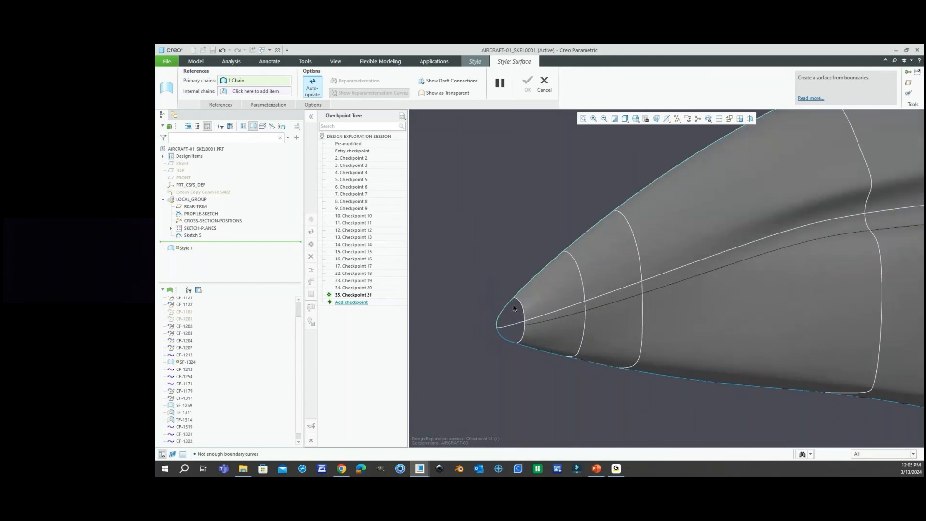
click(512, 311)
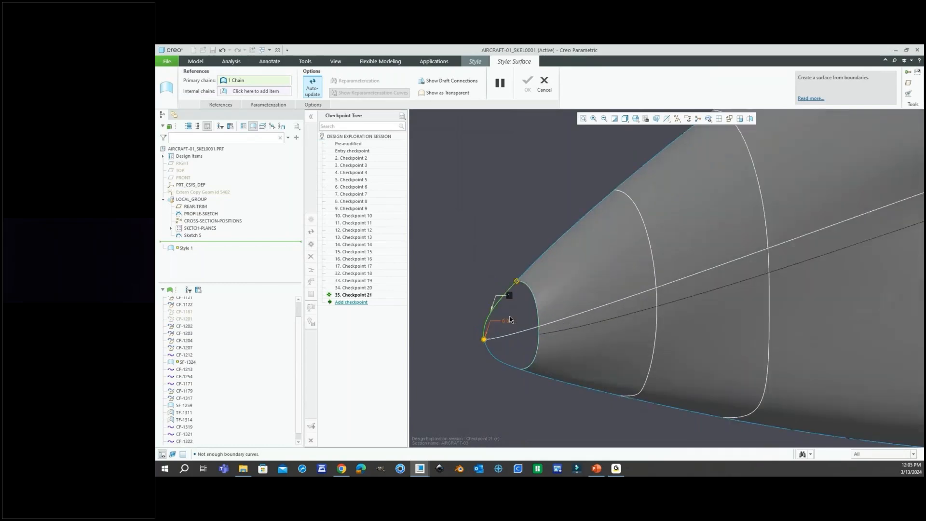
Step: Add the foremost section curve as second boundary, trimmed at the side curve, and add the side curve as third boundary
scroll(509, 316, up, 3)
ctrl+click(533, 284)
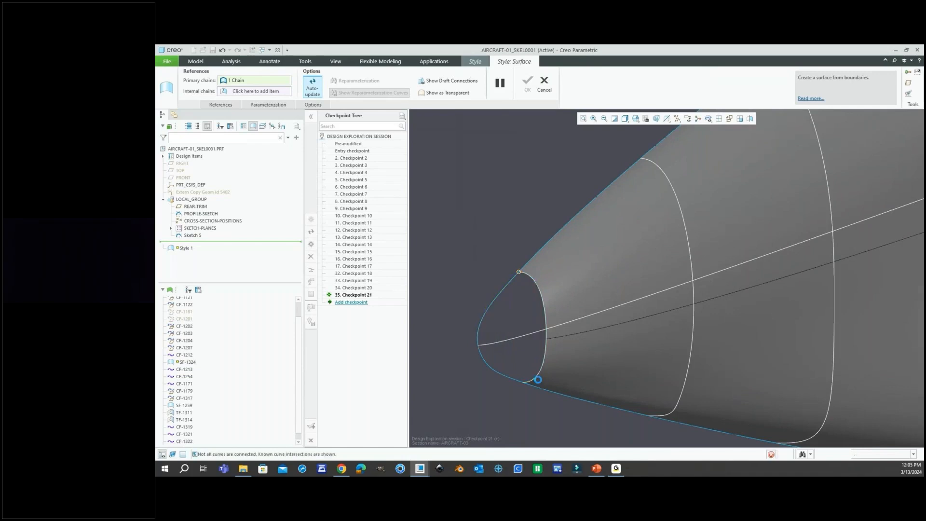
right_click(524, 383)
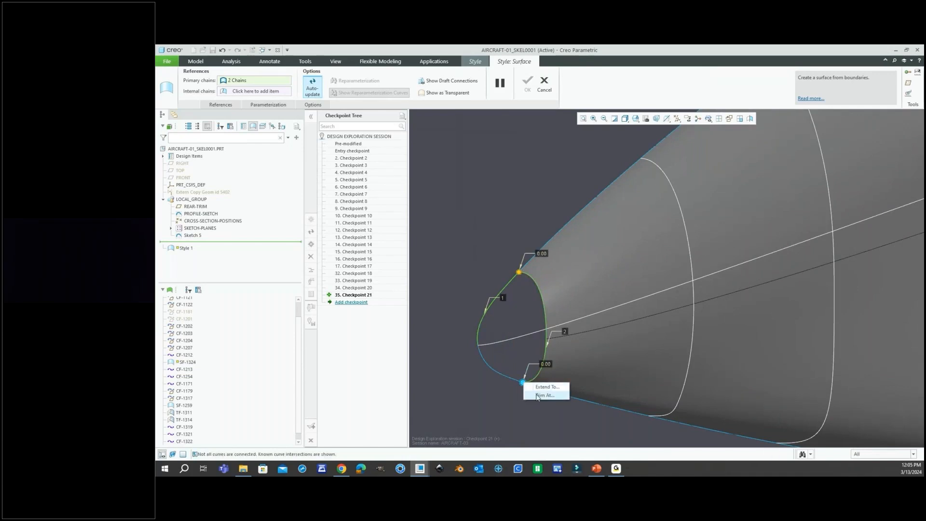
click(545, 395)
click(533, 332)
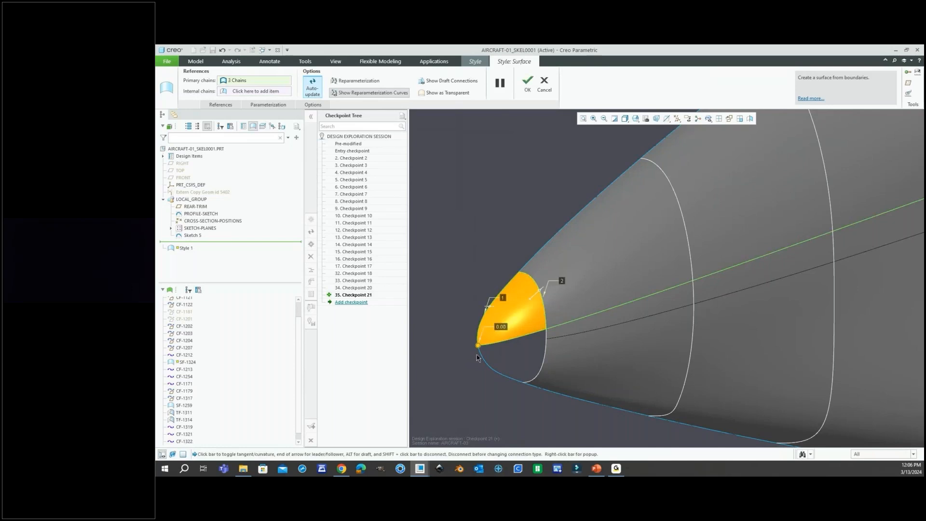
Step: Trim the rear end of the side curve boundary at the foremost section curve
scroll(476, 354, up, 10)
right_click(813, 347)
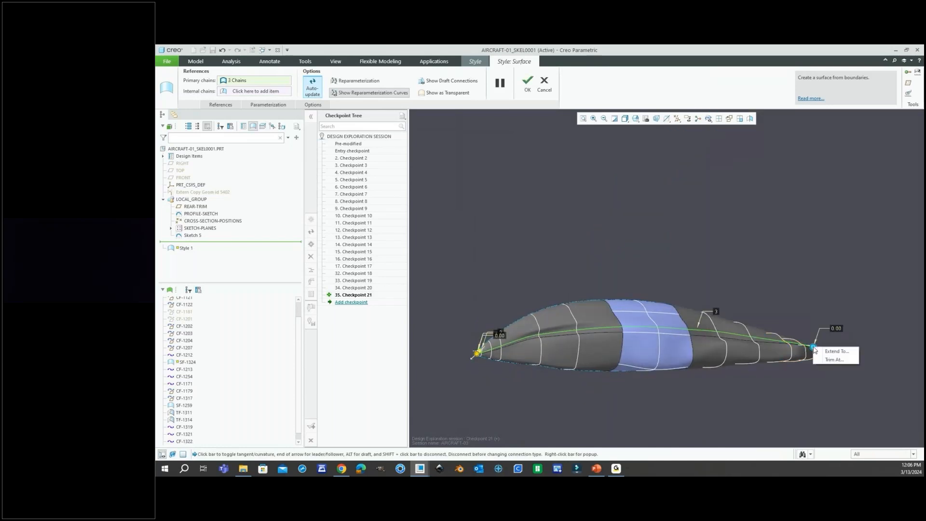
click(834, 360)
scroll(477, 352, down, 8)
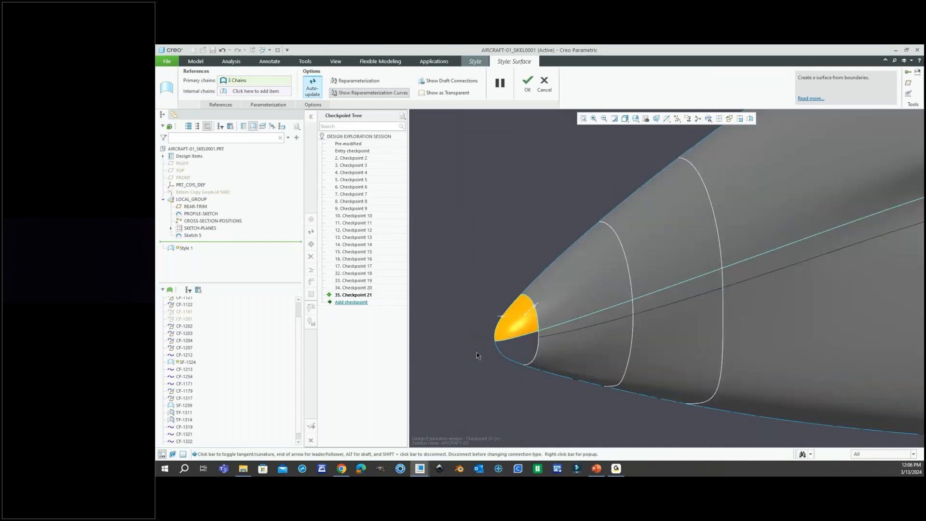
click(570, 306)
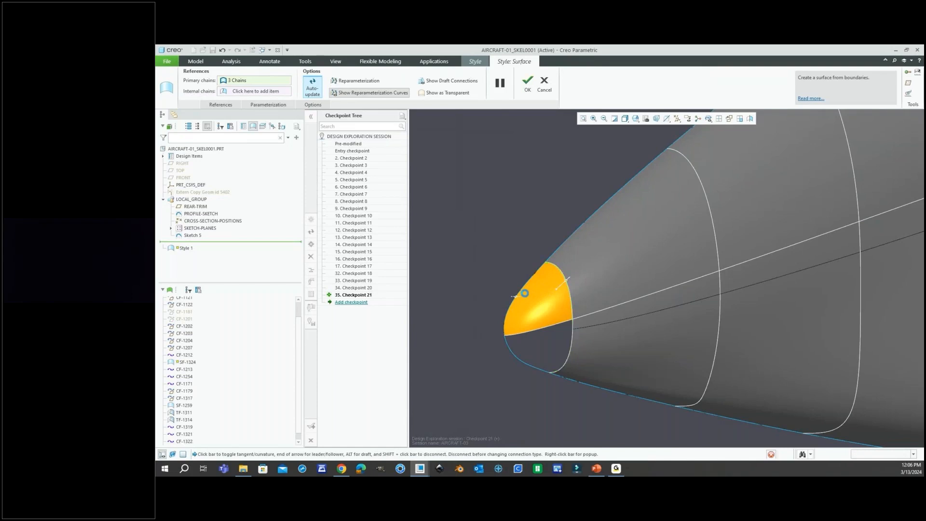
Step: Set the nose surface's connection to Normal along the upper profile and G2 - Curvature along the section curve
scroll(522, 296, down, 2)
scroll(521, 297, down, 5)
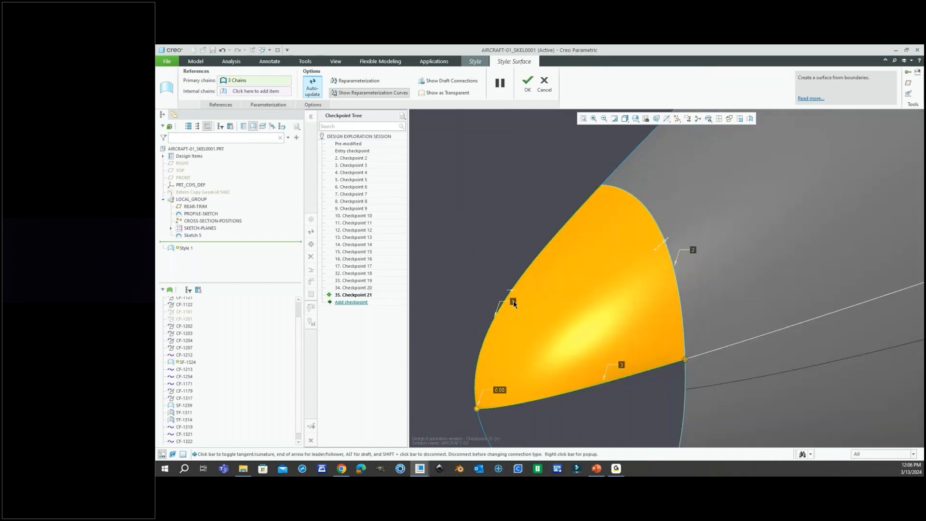
right_click(515, 291)
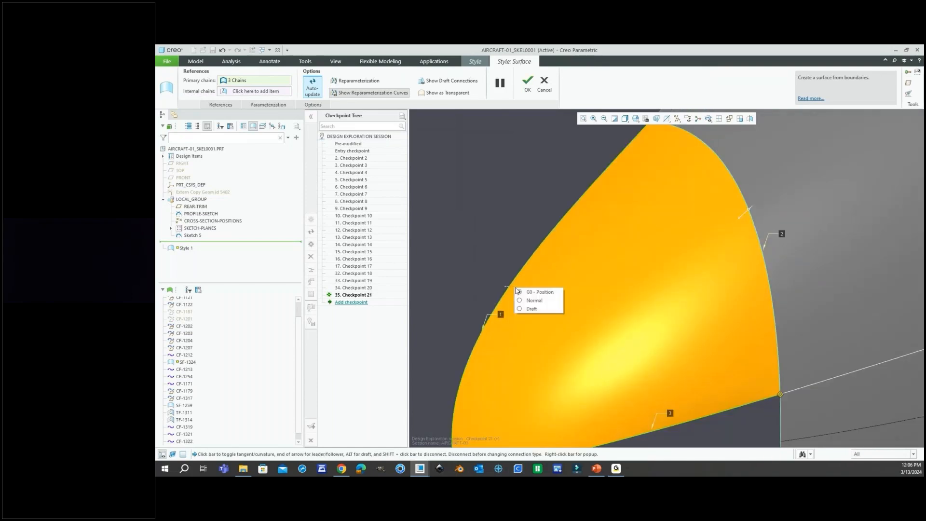
click(530, 300)
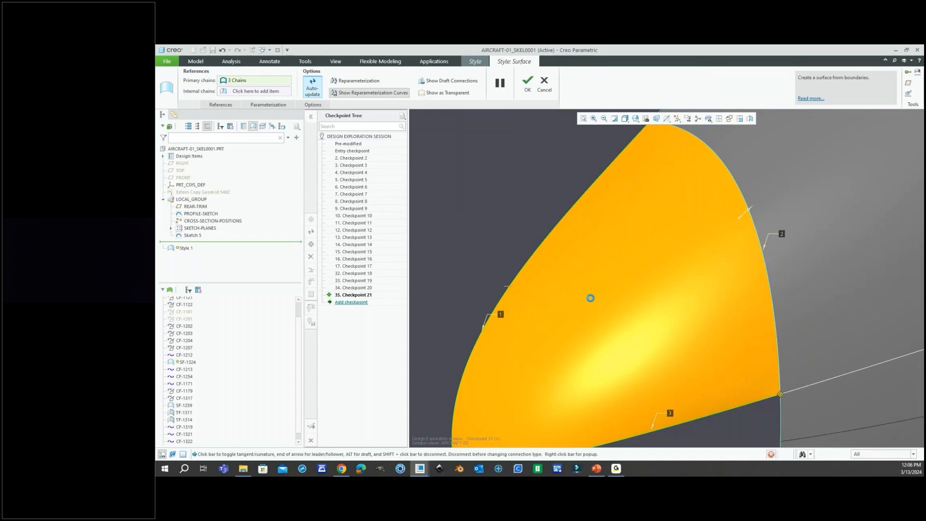
scroll(588, 298, up, 3)
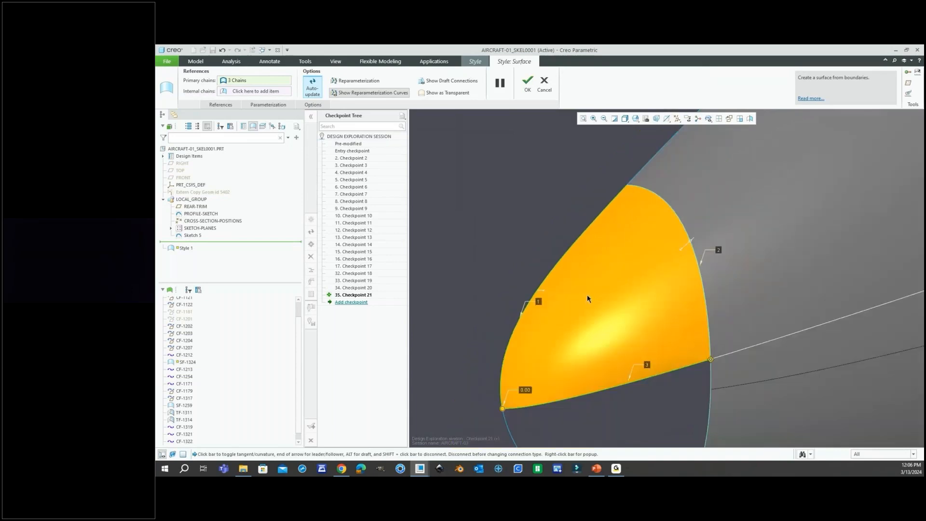
right_click(681, 253)
click(696, 270)
scroll(603, 271, up, 5)
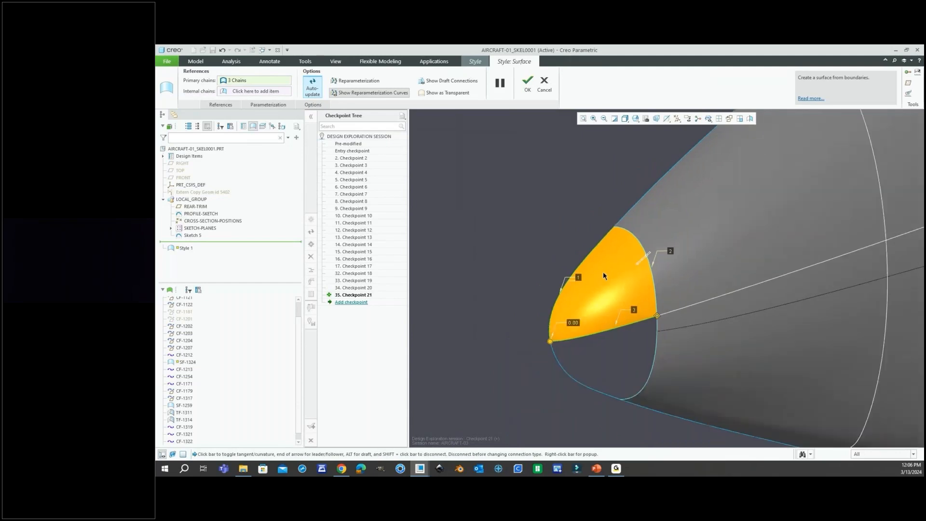
Step: Turn on Reparameterization for the nose surface and examine how its internal curves run towards the corner at the section curve
scroll(612, 273, down, 2)
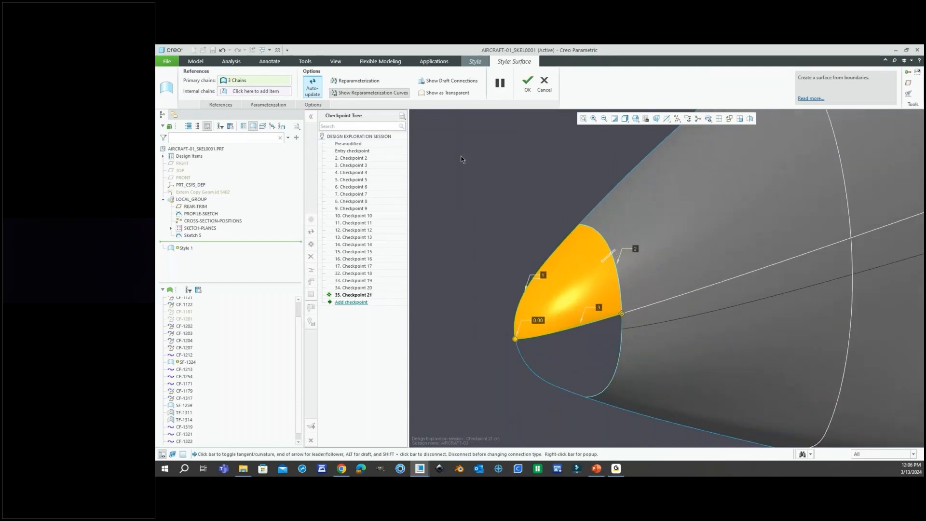
right_click(533, 192)
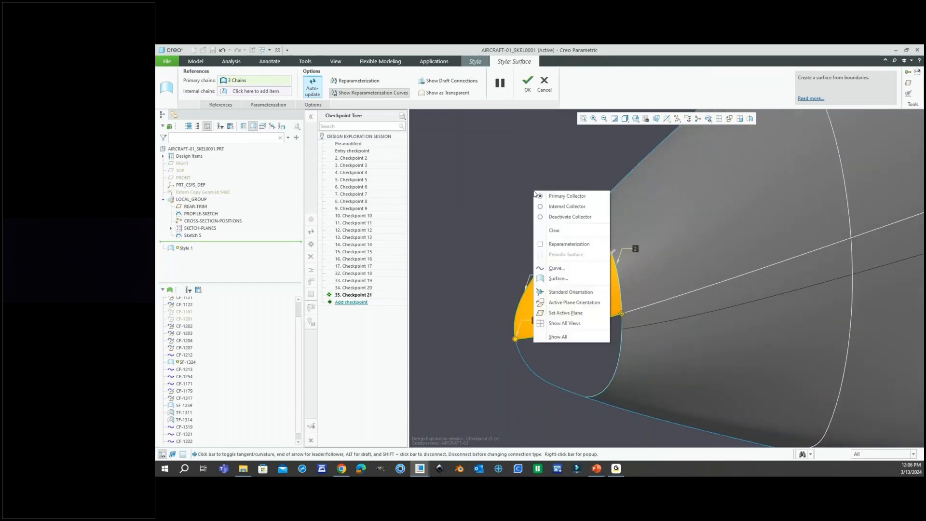
click(567, 246)
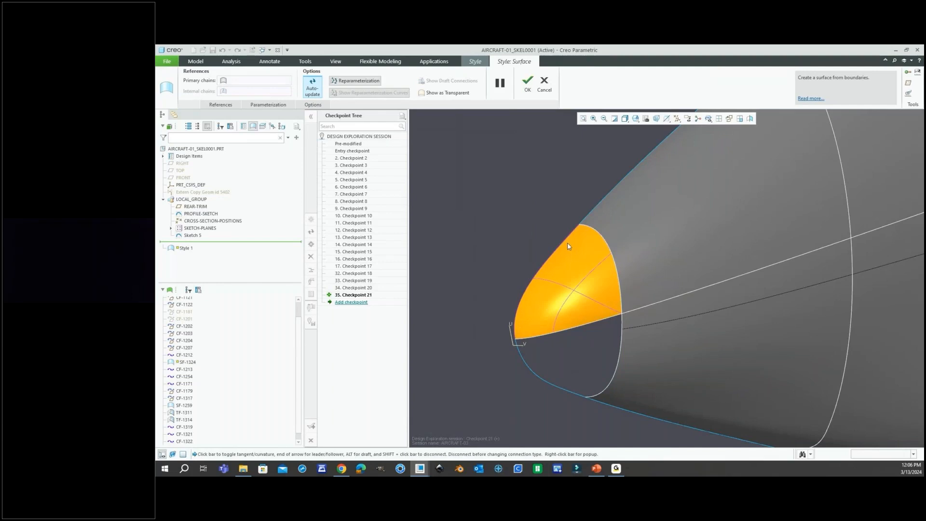
mouse_move(606, 282)
middle_down()
mouse_move(610, 270)
mouse_move(594, 269)
mouse_move(600, 282)
mouse_move(591, 304)
middle_up()
scroll(592, 305, down, 3)
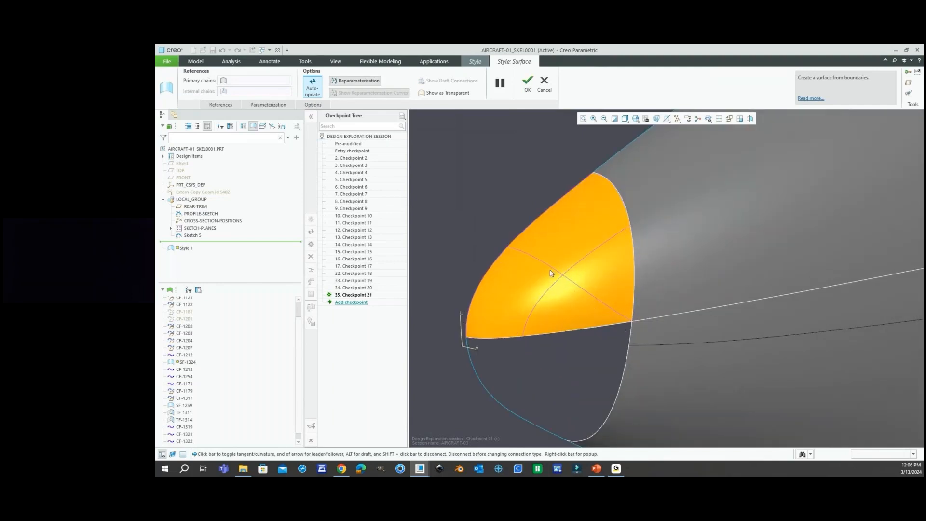
scroll(547, 269, down, 3)
scroll(530, 247, up, 3)
scroll(628, 311, down, 1)
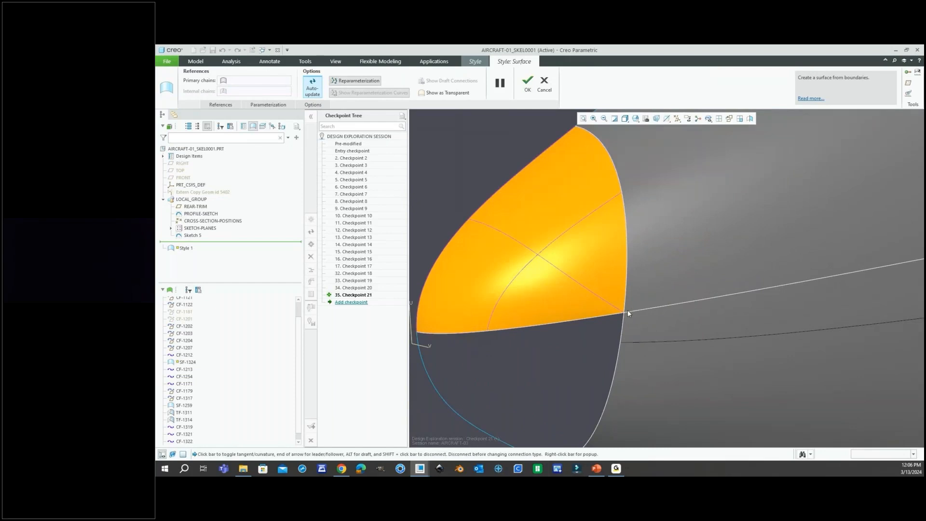
scroll(627, 311, up, 3)
scroll(622, 314, down, 5)
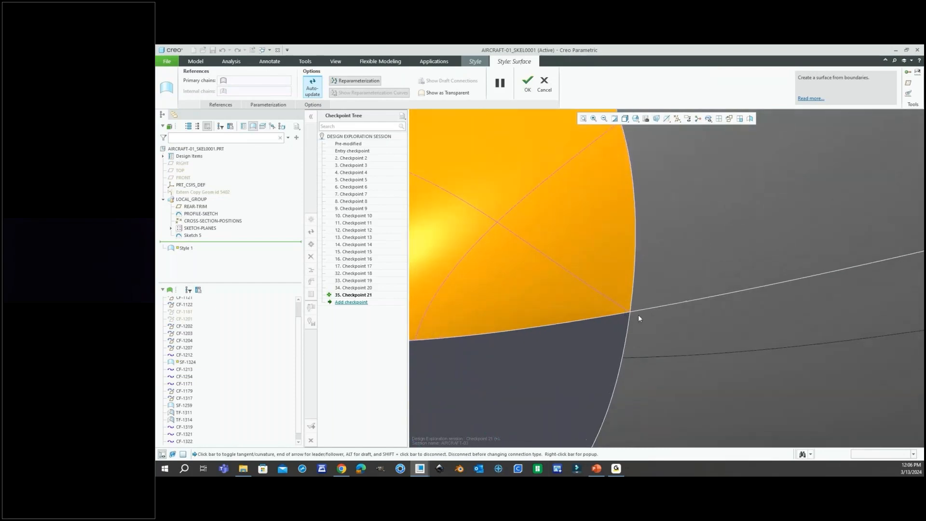
scroll(638, 317, up, 4)
middle_drag(638, 316, 630, 286)
middle_drag(621, 283, 617, 295)
scroll(580, 304, down, 3)
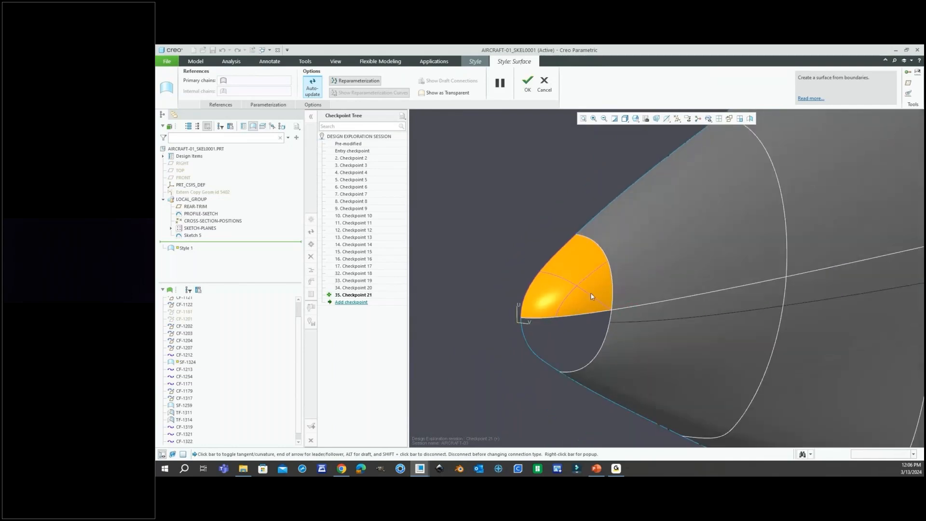
scroll(591, 295, up, 3)
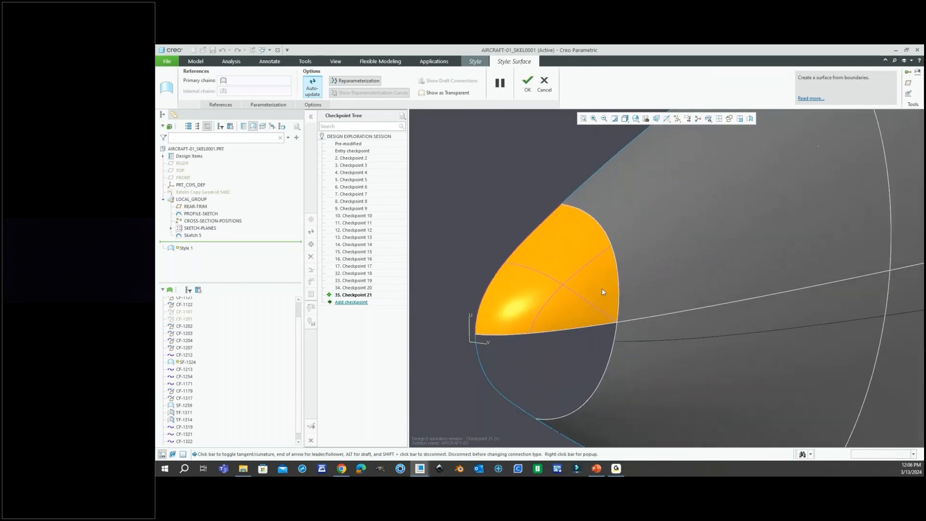
Step: Turn off Reparameterization and build the nose surface as a trimmed rectangle by enabling Use for 3 and 4 boundaries
click(325, 106)
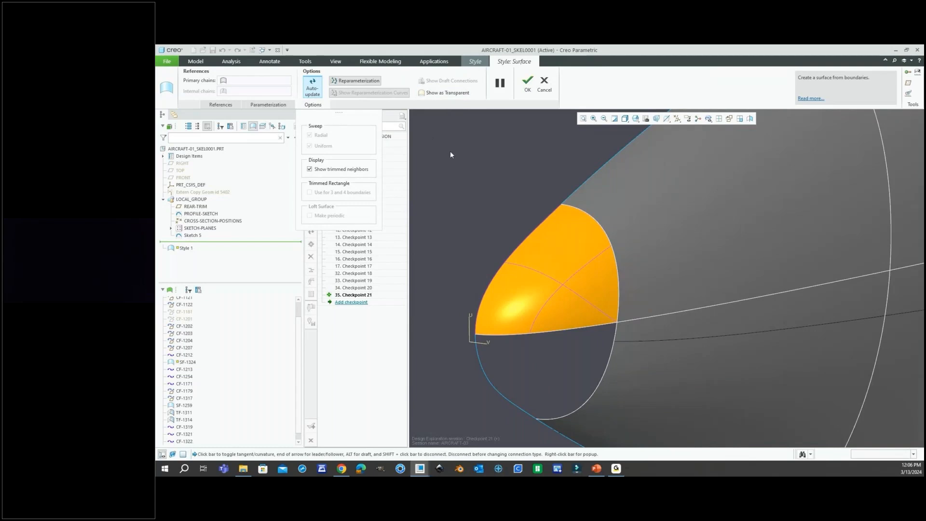
scroll(479, 198, down, 2)
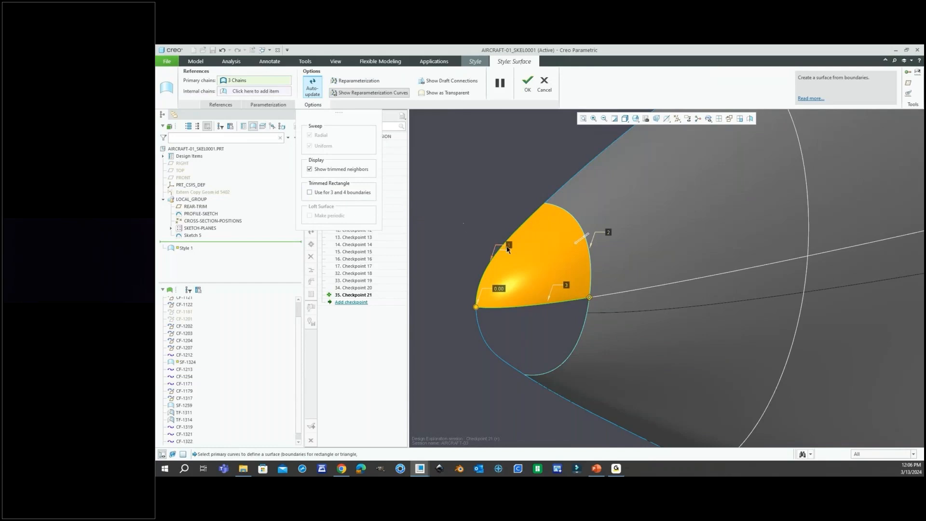
middle_drag(577, 216, 566, 219)
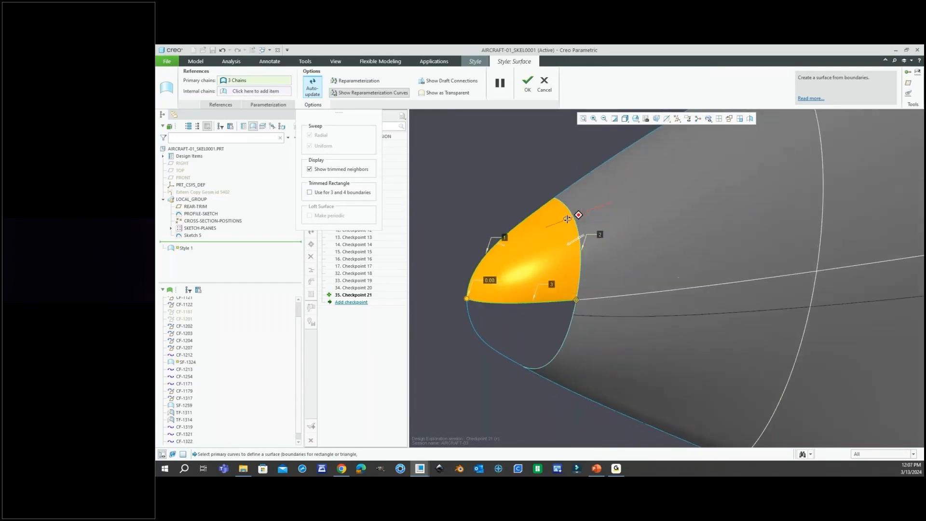
scroll(552, 198, up, 2)
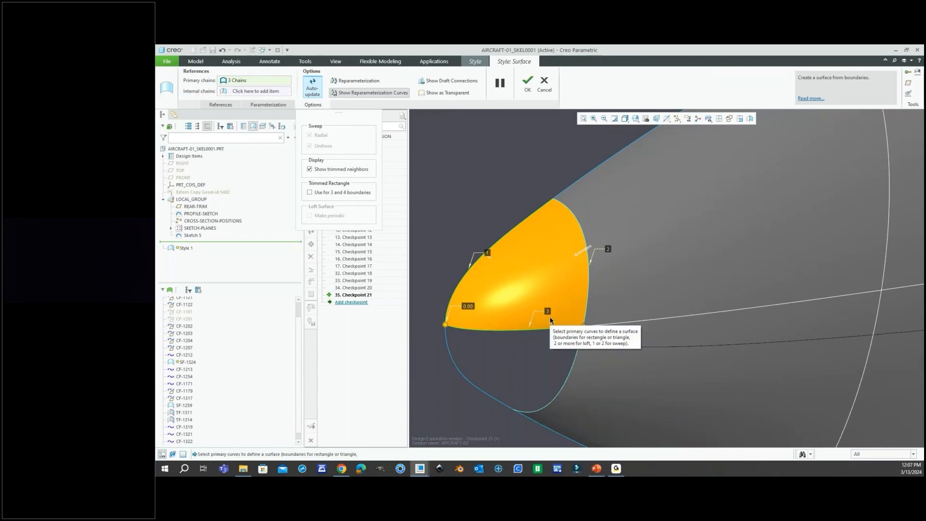
scroll(526, 292, down, 2)
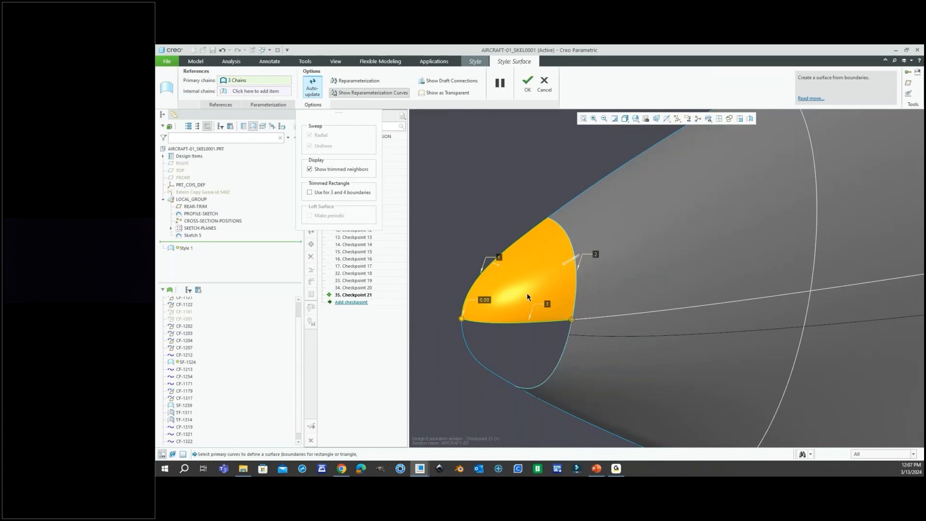
click(342, 192)
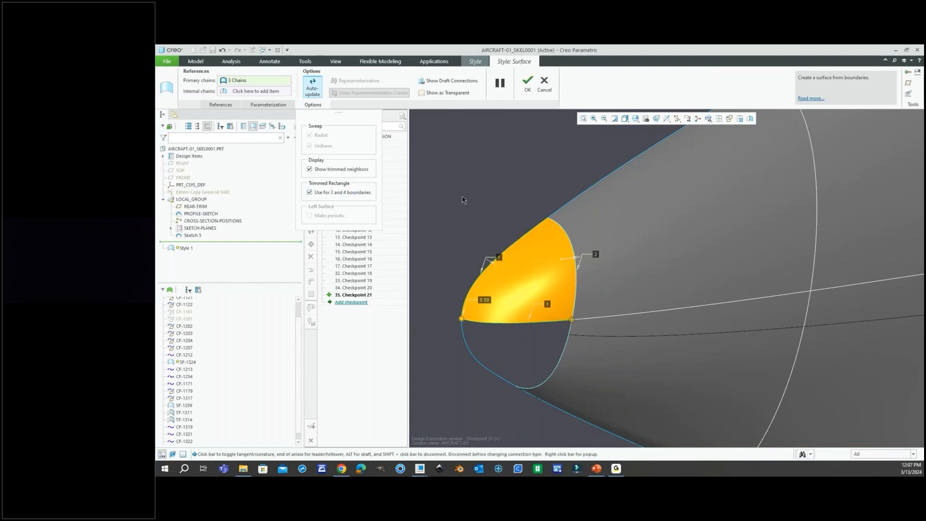
Step: Make the trimmed-rectangle nose surface Normal along the upper profile and G2 - Curvature along the section curve
scroll(499, 274, down, 4)
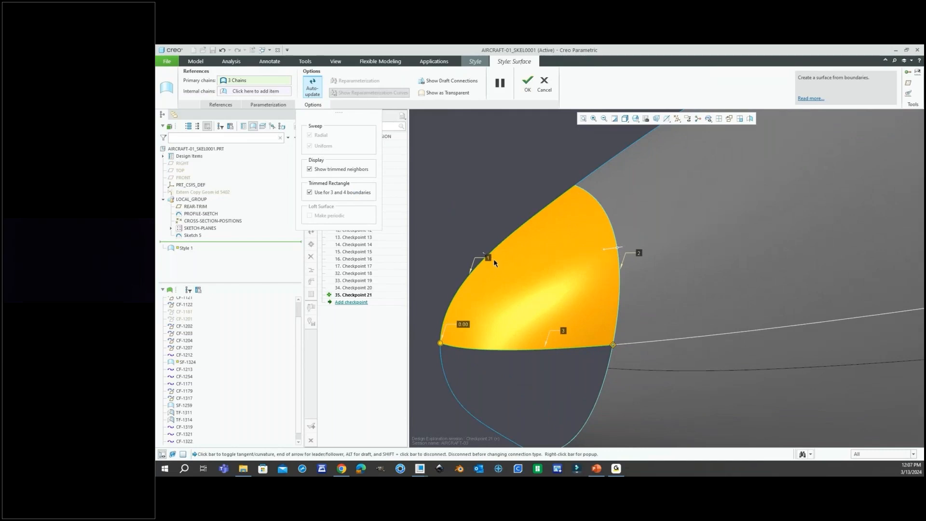
right_click(493, 259)
click(504, 270)
scroll(520, 282, up, 2)
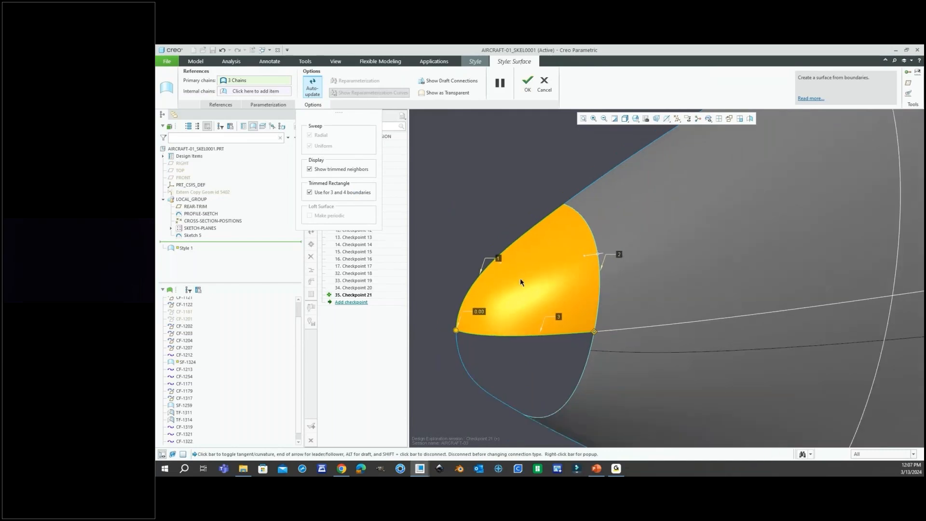
right_click(589, 257)
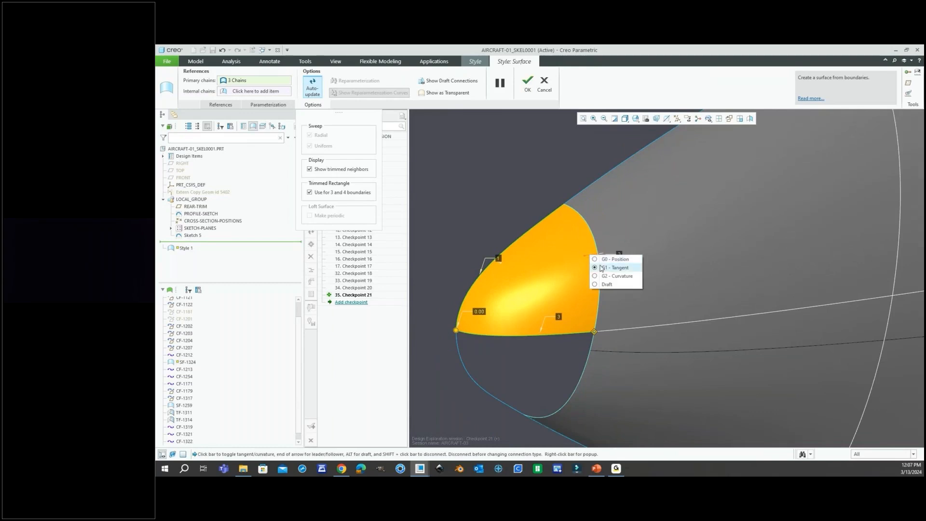
click(605, 276)
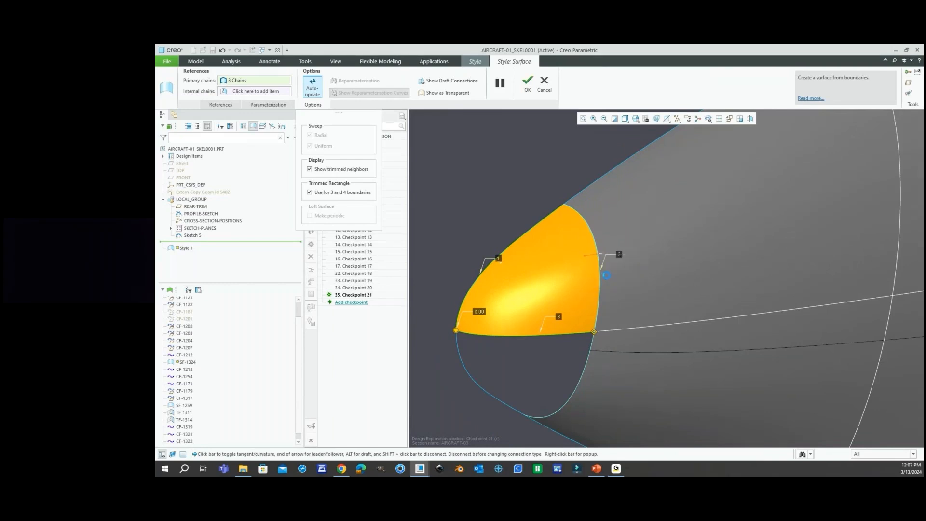
Step: Accept the trimmed-rectangle nose surface and run an Offset Analysis on it to display its mesh
scroll(513, 291, up, 2)
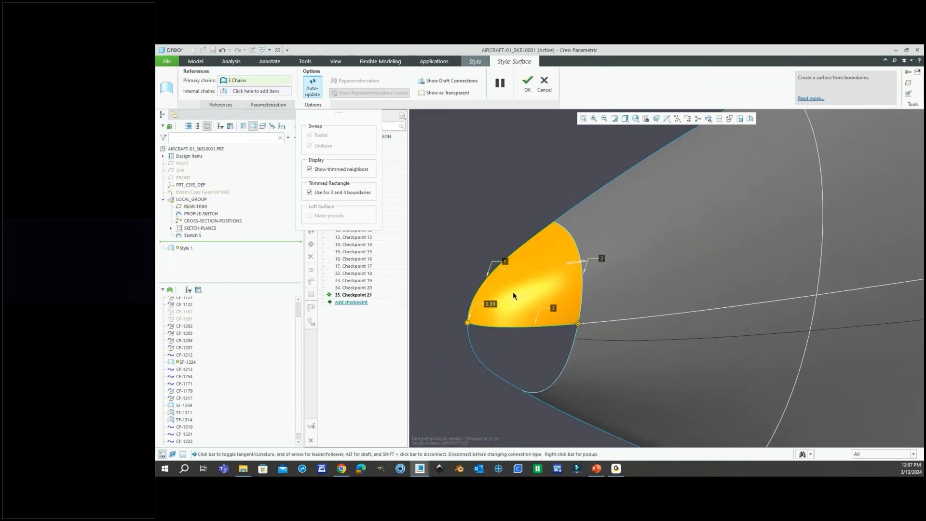
click(527, 82)
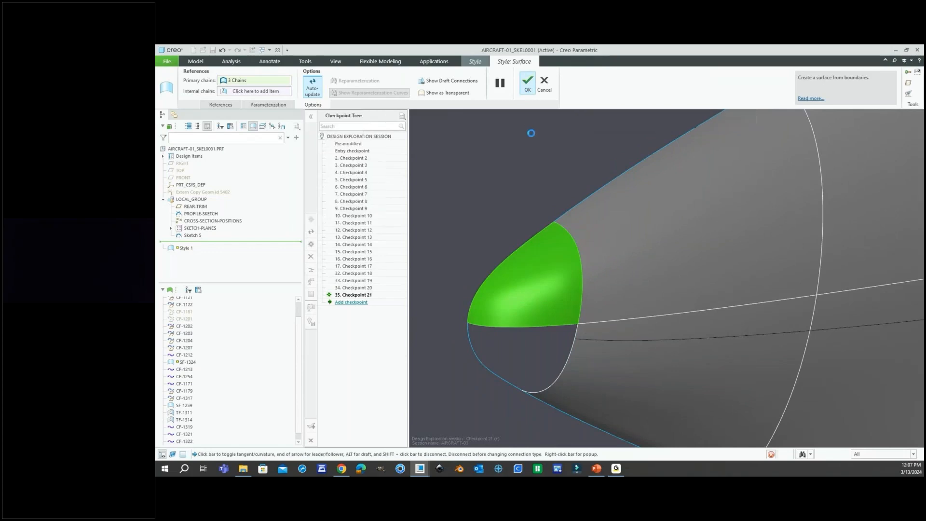
click(534, 254)
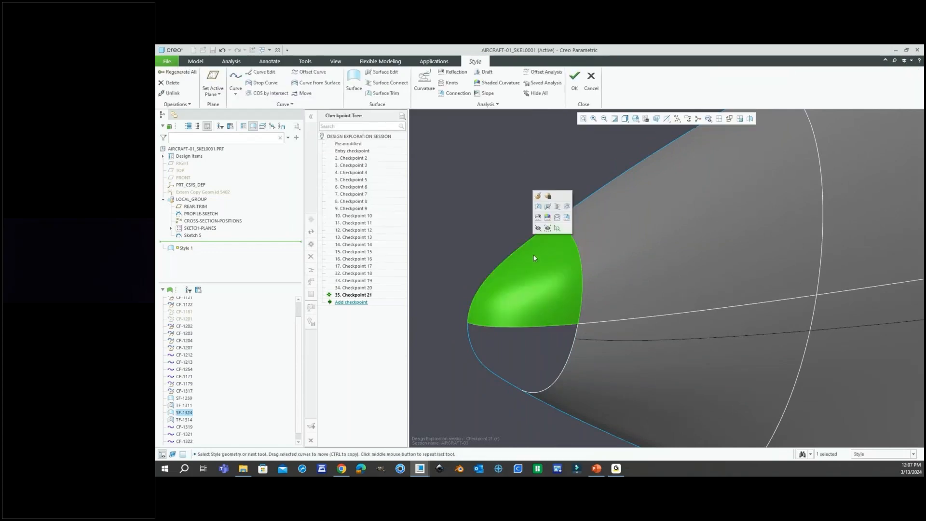
click(544, 72)
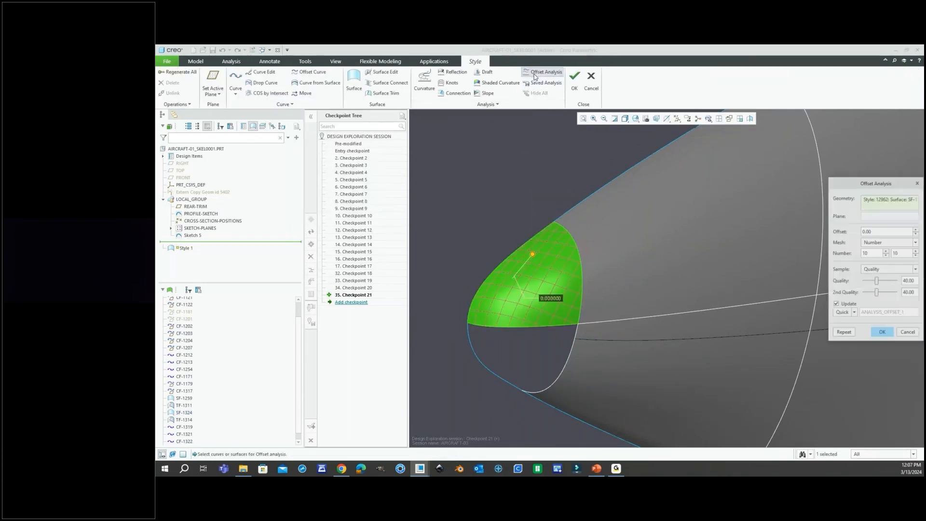
Step: Examine how the mesh lines of the nose surface run near the corner at the section curve and close the analysis without saving it
scroll(579, 323, up, 2)
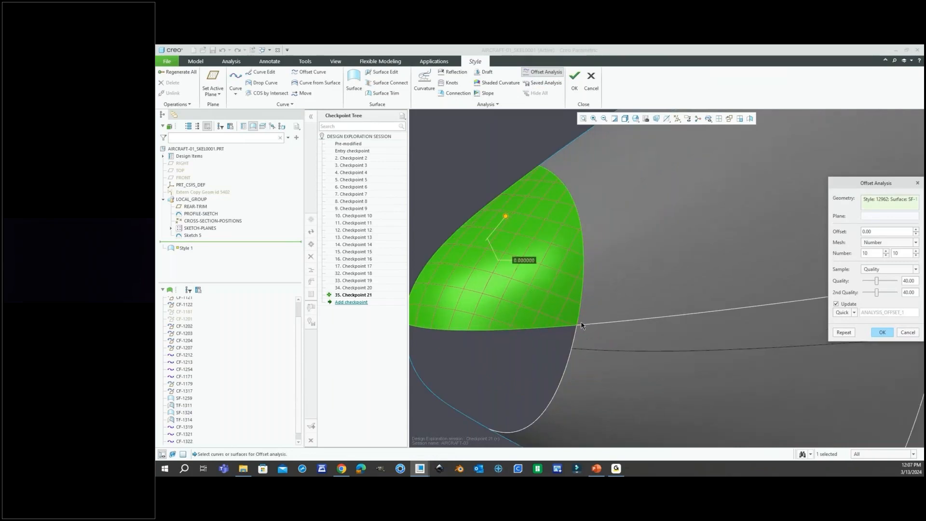
scroll(582, 327, down, 1)
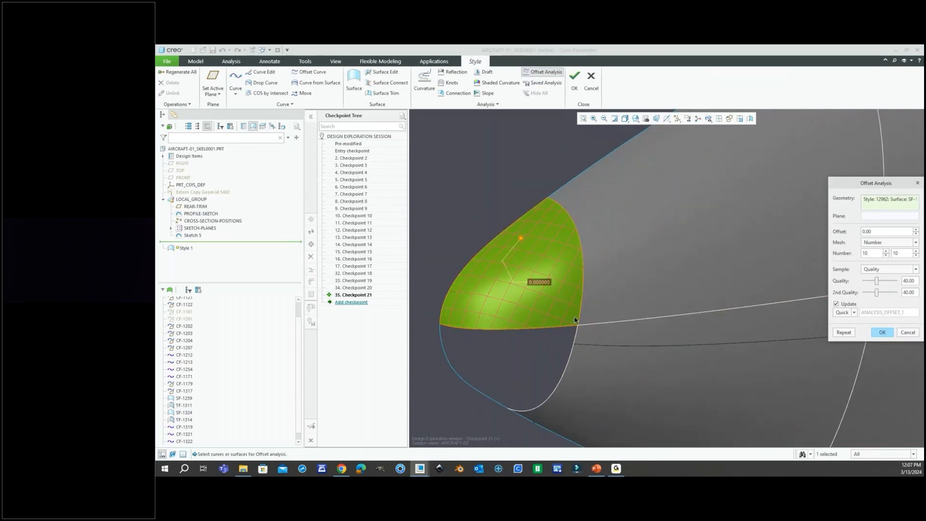
scroll(577, 318, up, 3)
scroll(577, 335, down, 3)
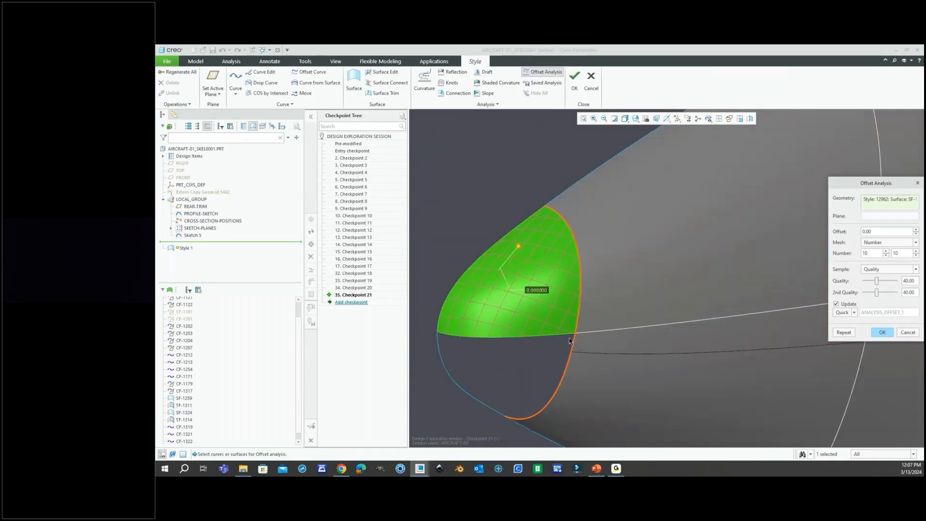
scroll(560, 305, up, 2)
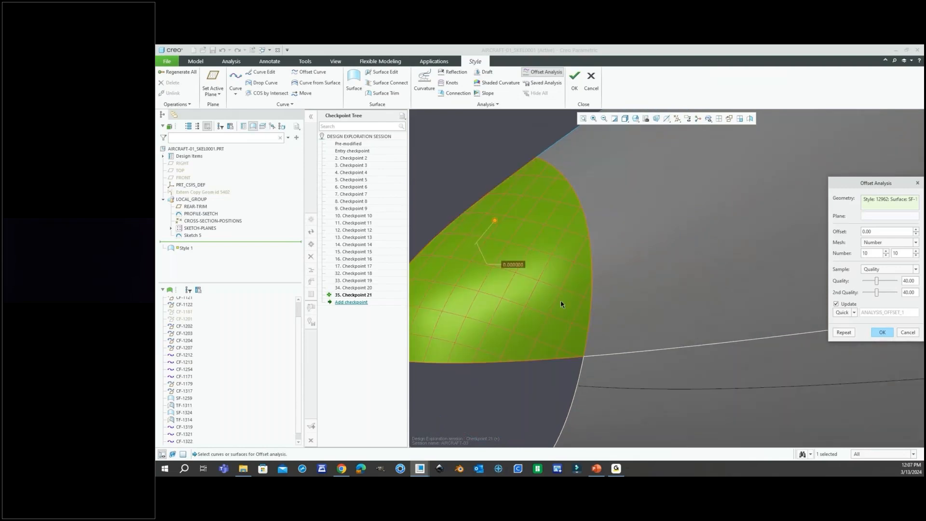
mouse_move(559, 300)
middle_down()
mouse_move(533, 302)
mouse_move(552, 280)
mouse_move(560, 292)
middle_up()
scroll(575, 332, up, 2)
scroll(575, 349, down, 2)
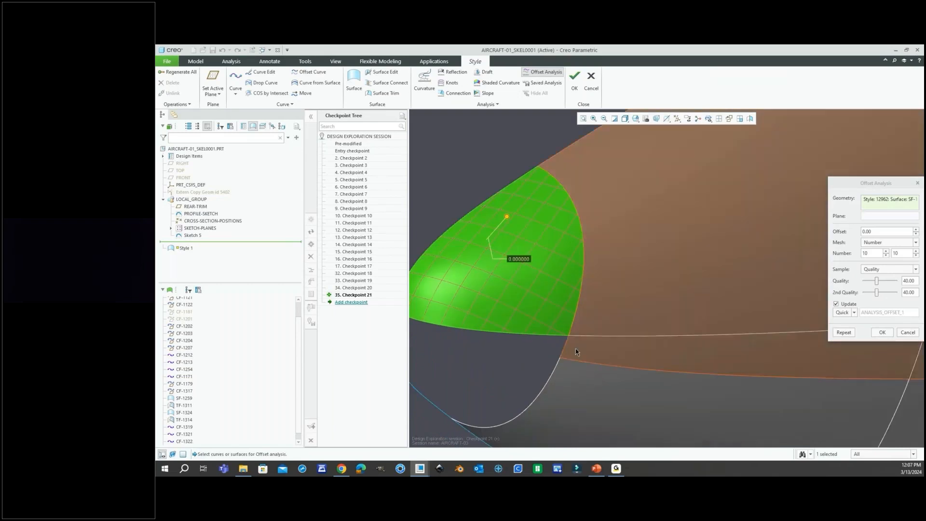
scroll(575, 352, down, 5)
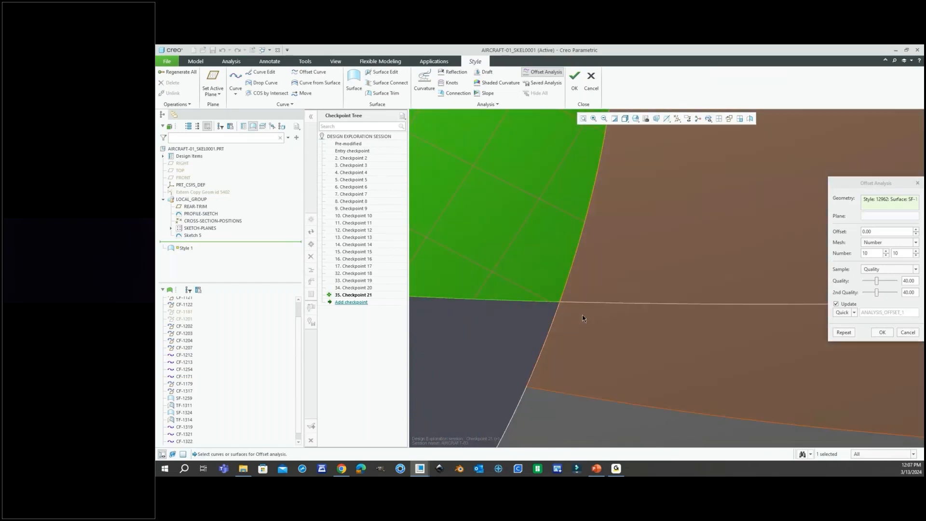
scroll(582, 316, down, 2)
scroll(597, 343, up, 2)
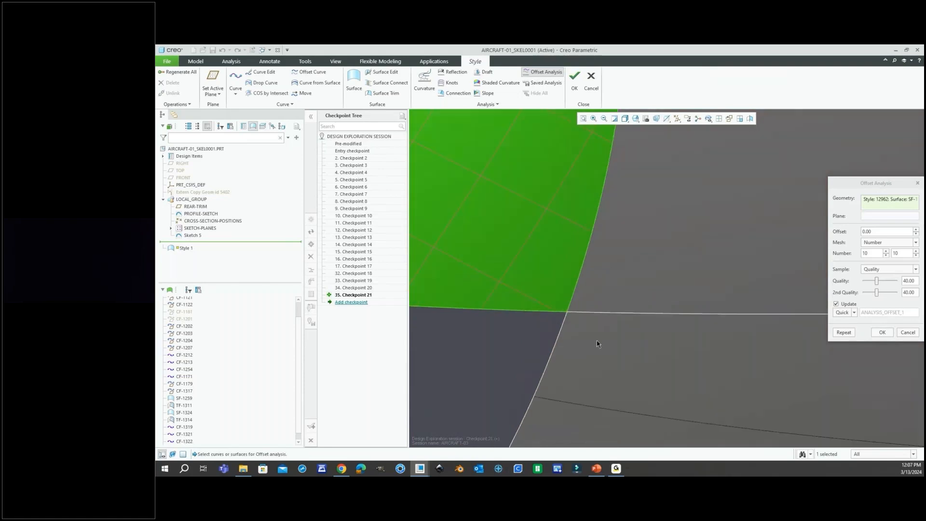
scroll(597, 344, up, 3)
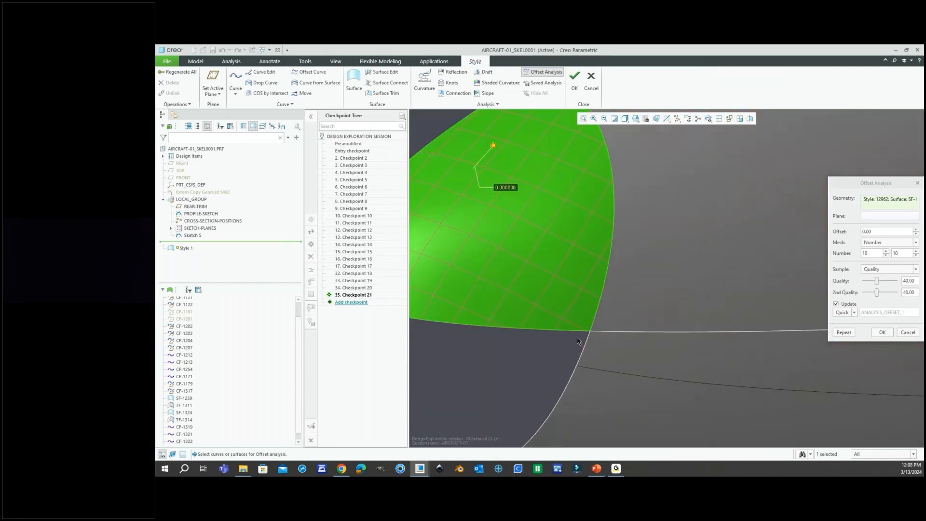
scroll(578, 338, down, 2)
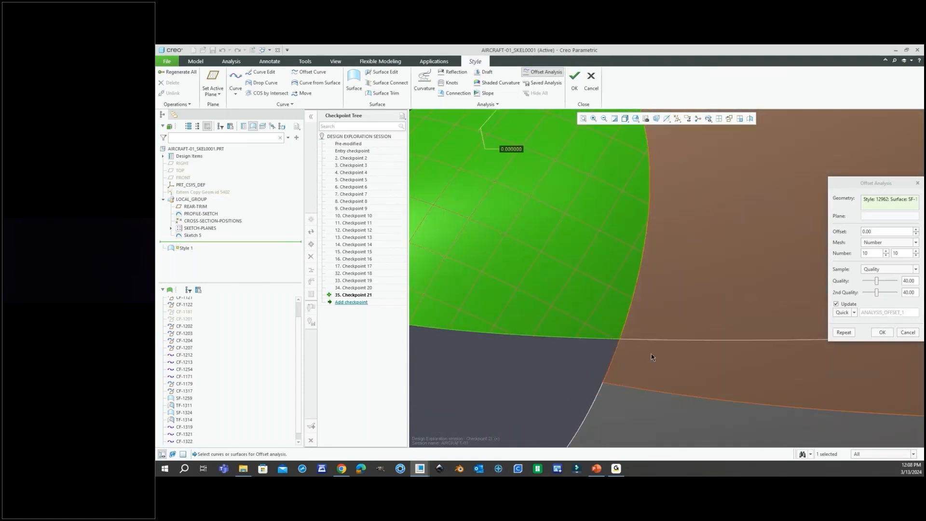
scroll(652, 356, up, 4)
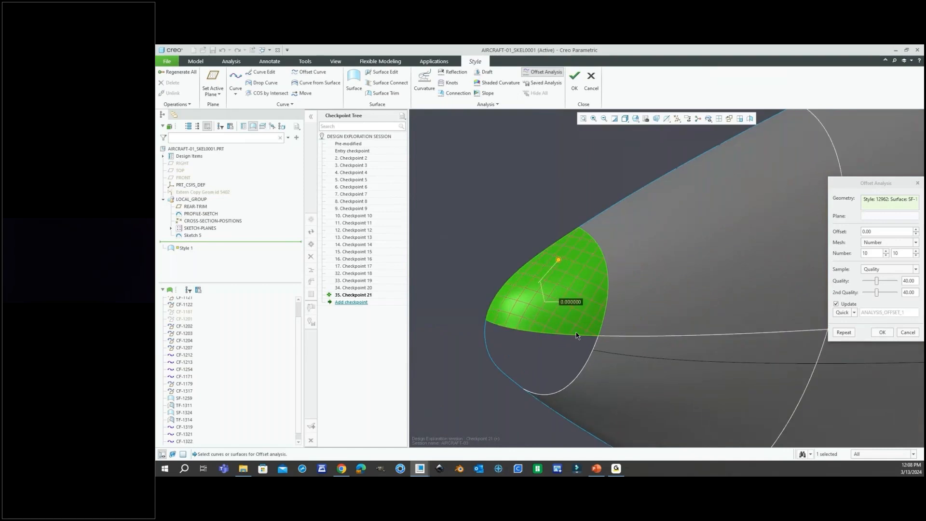
mouse_move(562, 283)
middle_down()
mouse_move(587, 297)
mouse_move(562, 283)
mouse_move(541, 297)
middle_up()
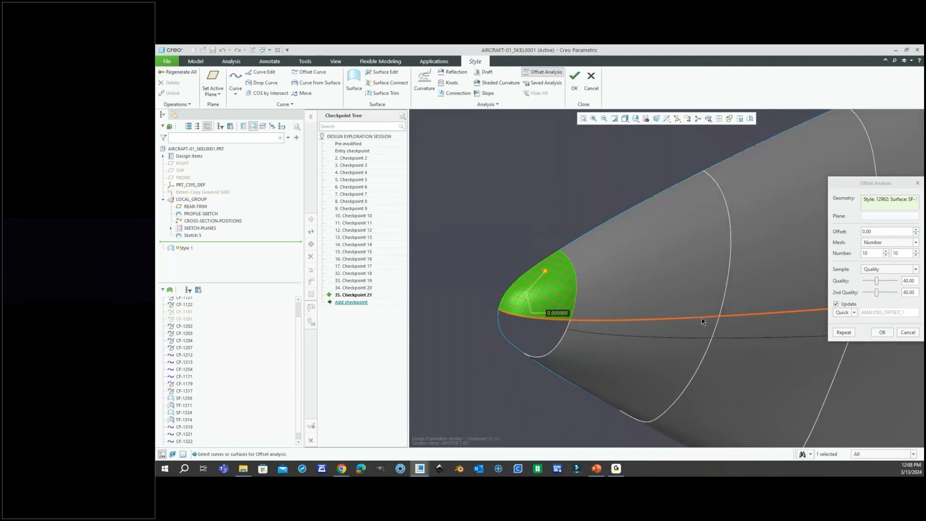
click(907, 333)
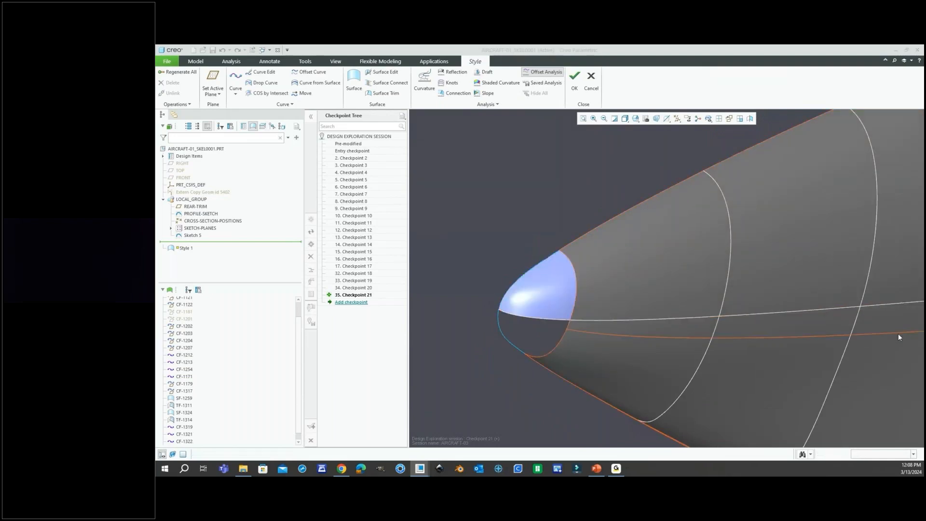
Step: Delete the trimmed-rectangle nose surface and leave the nose tip open
click(561, 295)
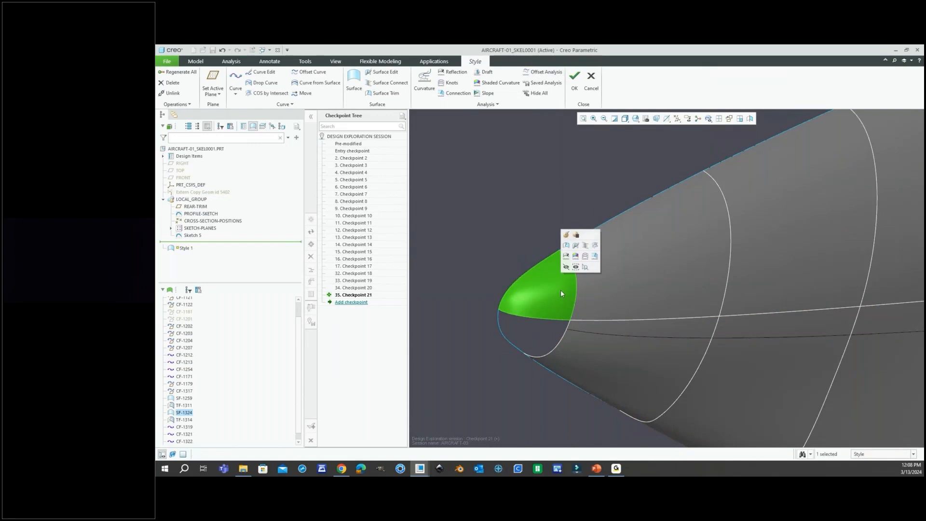
key(Delete)
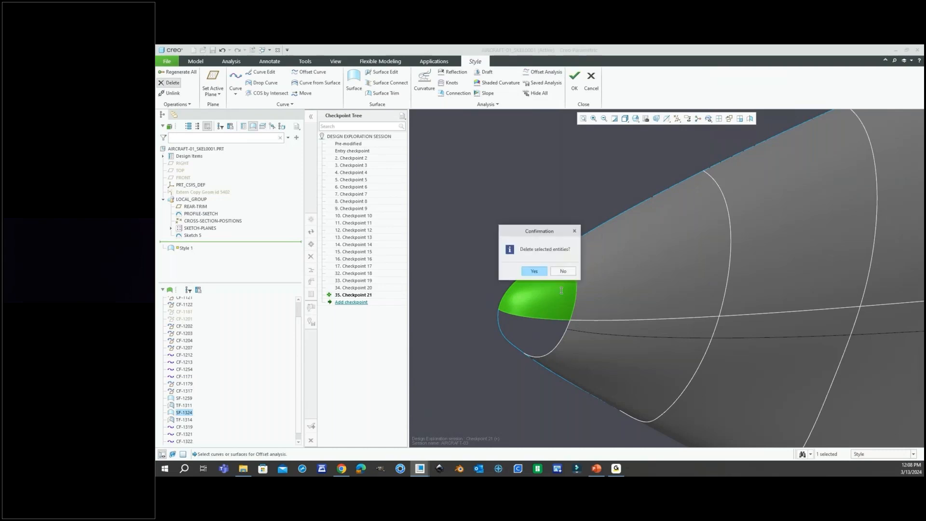
click(534, 271)
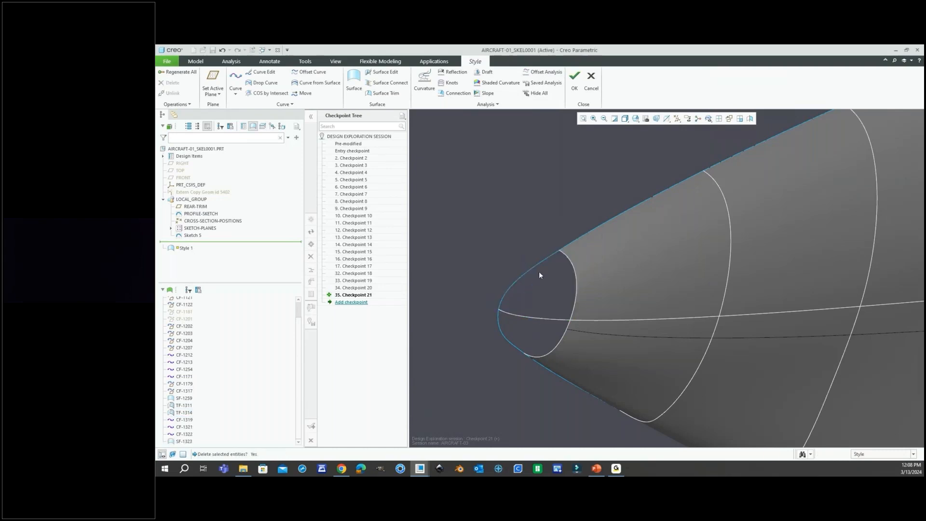
Step: Draw a curve on surface from the side curve's crossing with the nose opening edge to a point on the fuselage behind the opening
mouse_move(539, 271)
middle_down()
mouse_move(534, 292)
mouse_move(547, 286)
middle_up()
scroll(546, 286, down, 2)
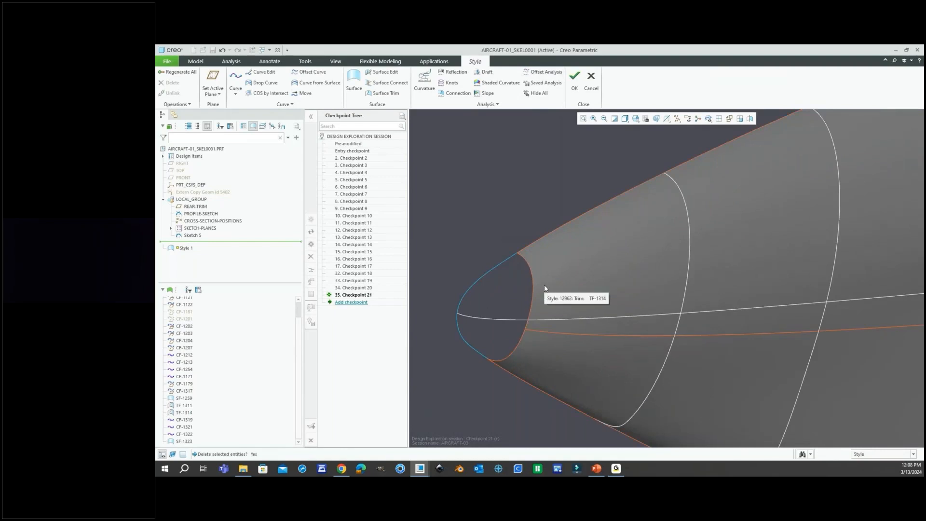
middle_drag(546, 288, 543, 283)
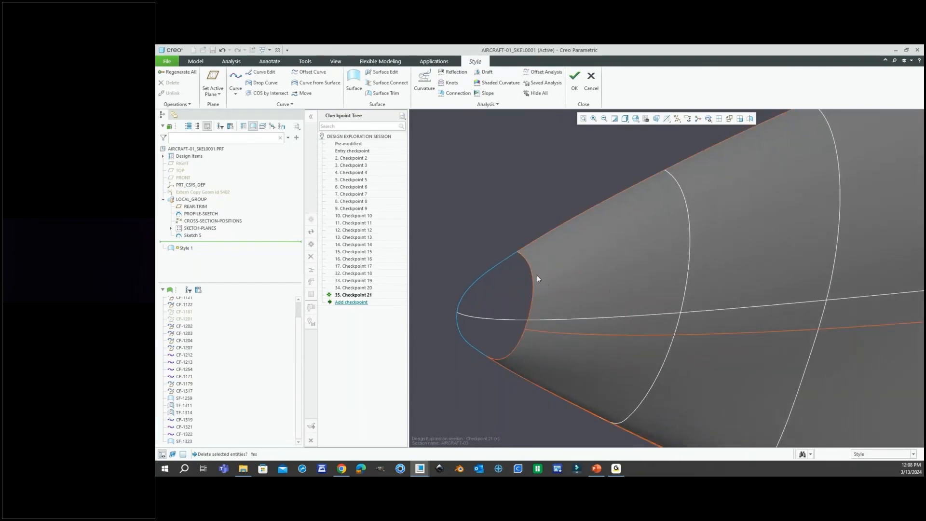
right_click(529, 223)
click(548, 236)
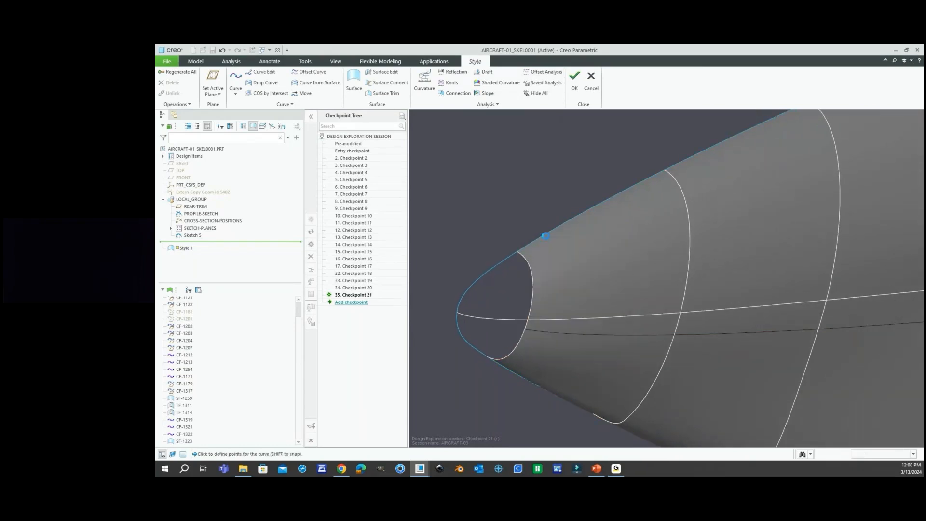
right_click(536, 213)
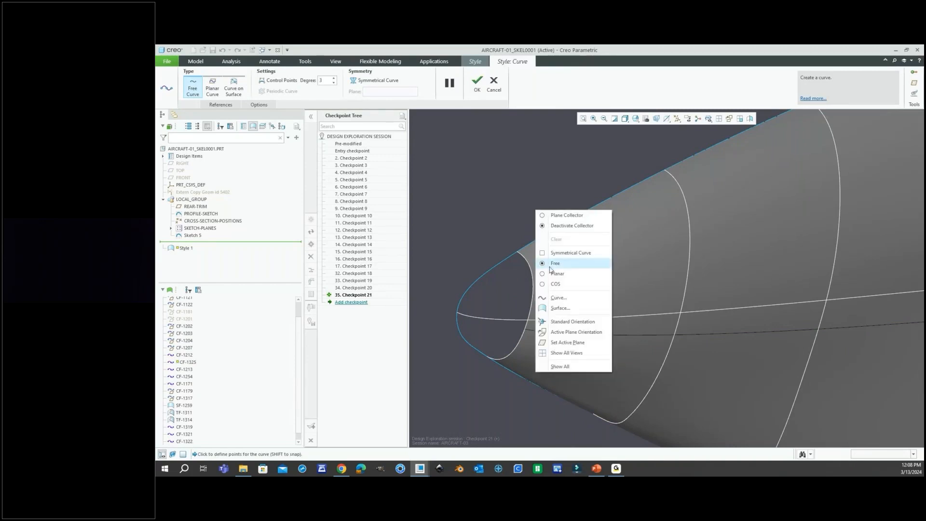
click(555, 284)
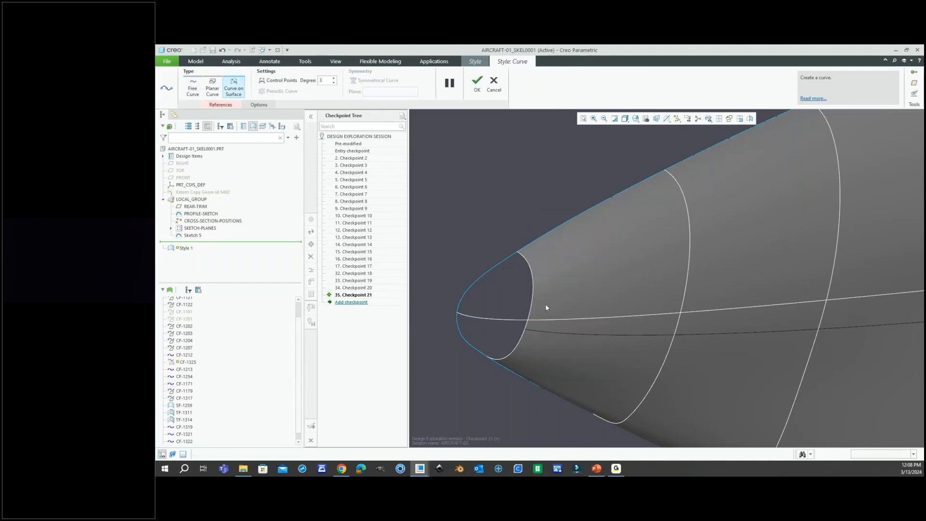
middle_drag(544, 277, 548, 304)
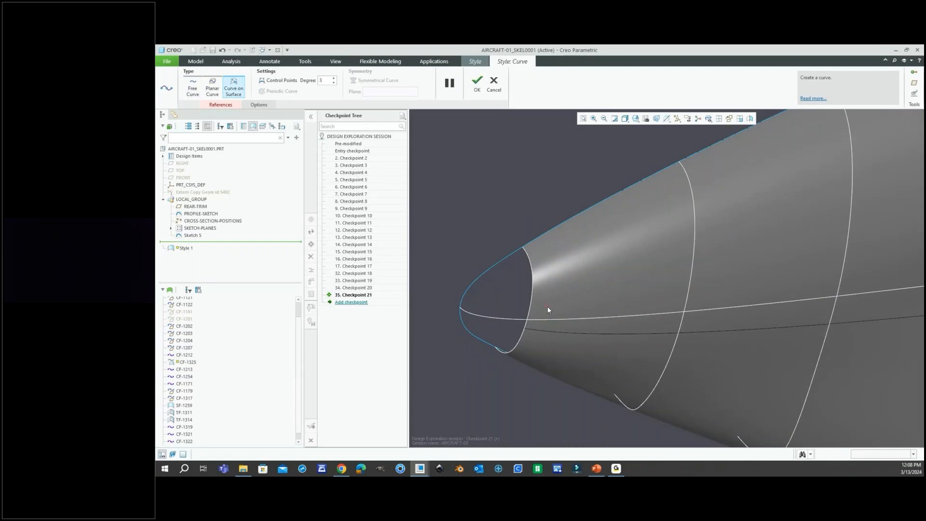
click(531, 316)
click(527, 319)
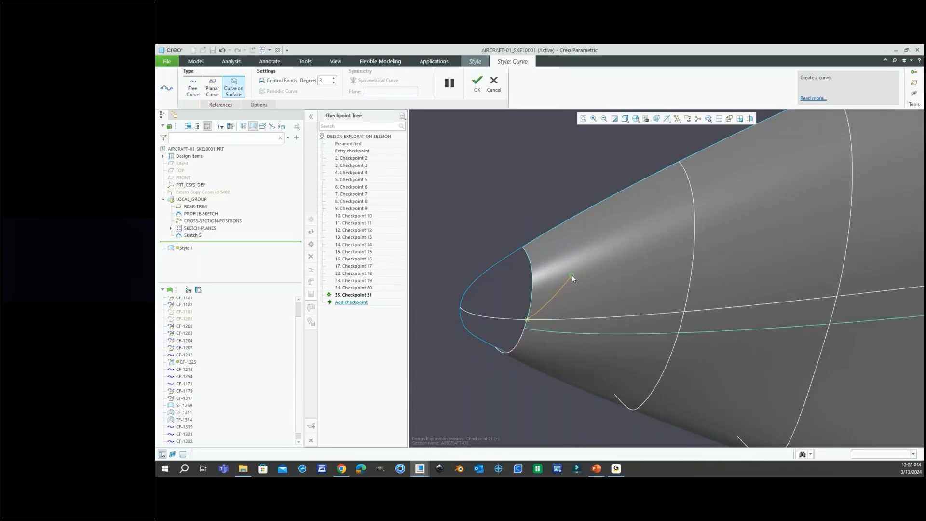
middle_drag(555, 261, 561, 238)
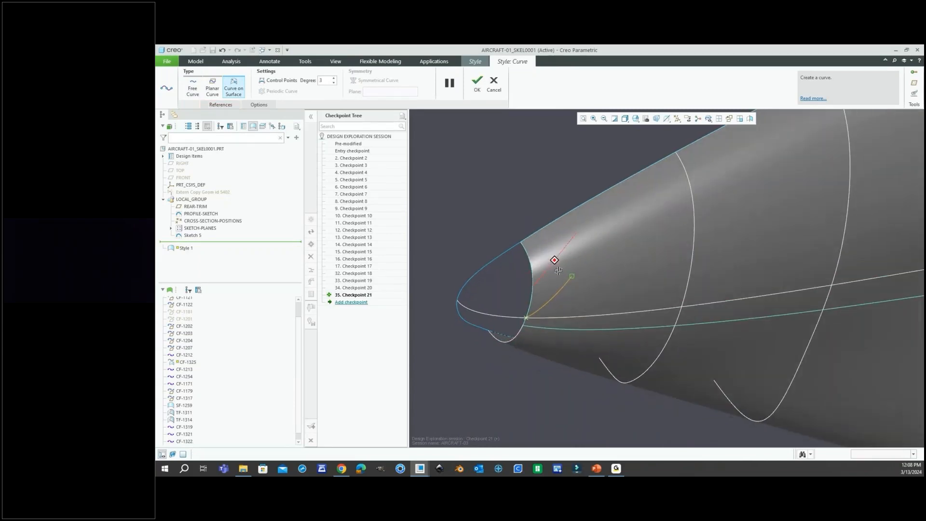
middle_click(516, 197)
Step: Draw a second curve on surface from the first one's free end to the upper corner of the nose opening
right_click(516, 199)
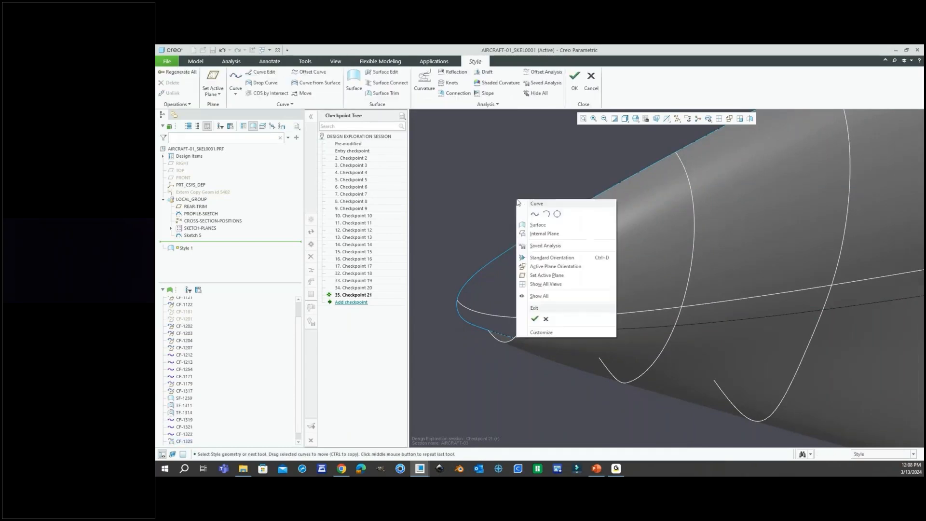
click(537, 217)
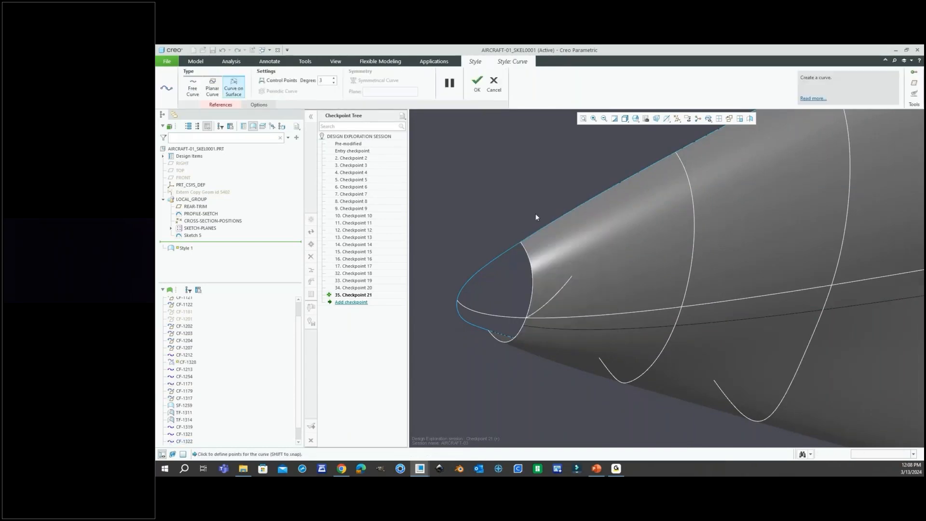
click(572, 276)
click(524, 244)
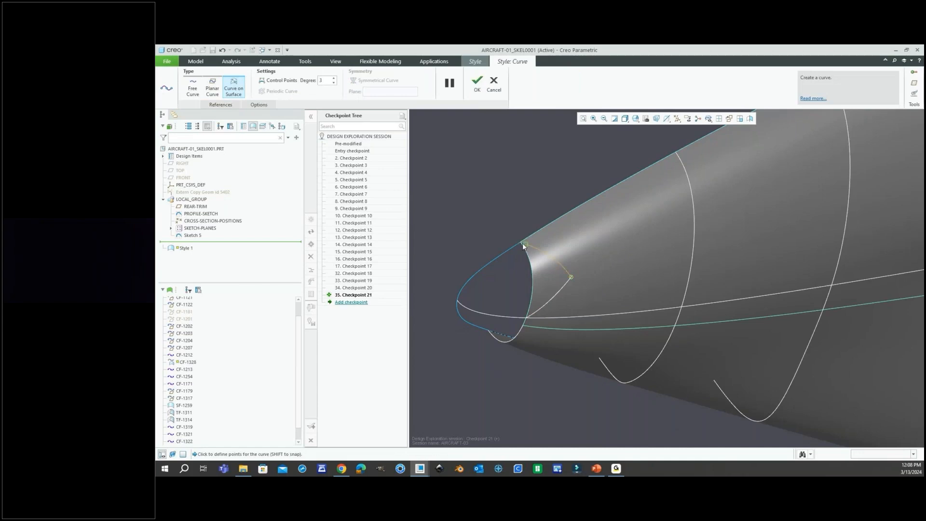
middle_click(516, 186)
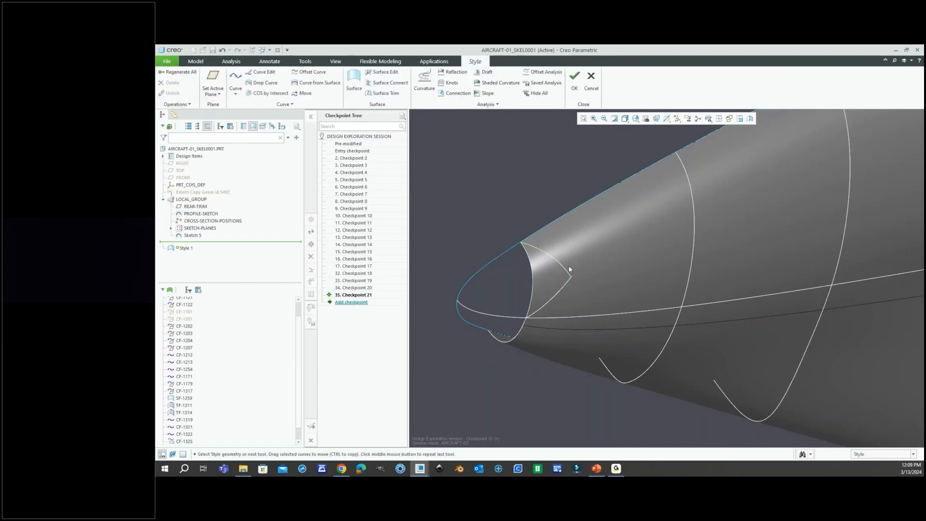
Step: Edit the second curve on surface so its end point meets the free end of the first curve
scroll(569, 278, down, 4)
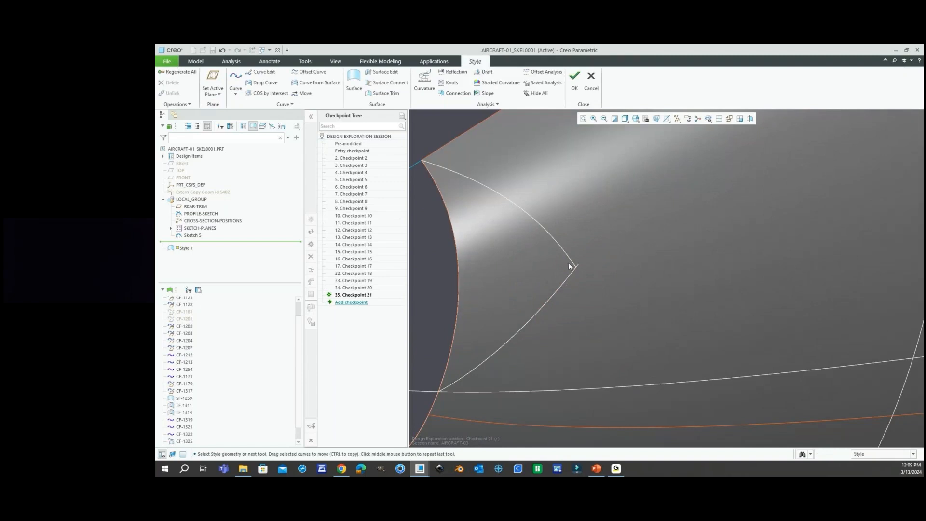
double_click(578, 266)
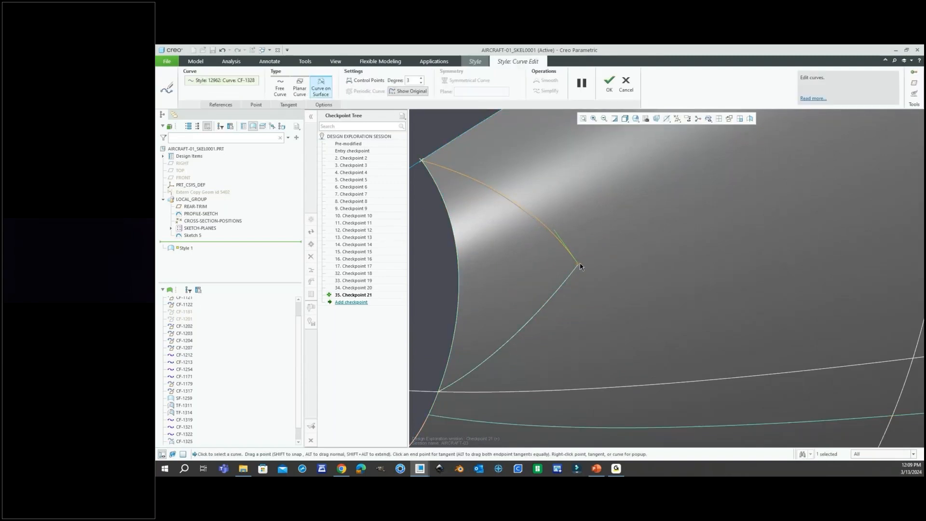
scroll(559, 291, up, 1)
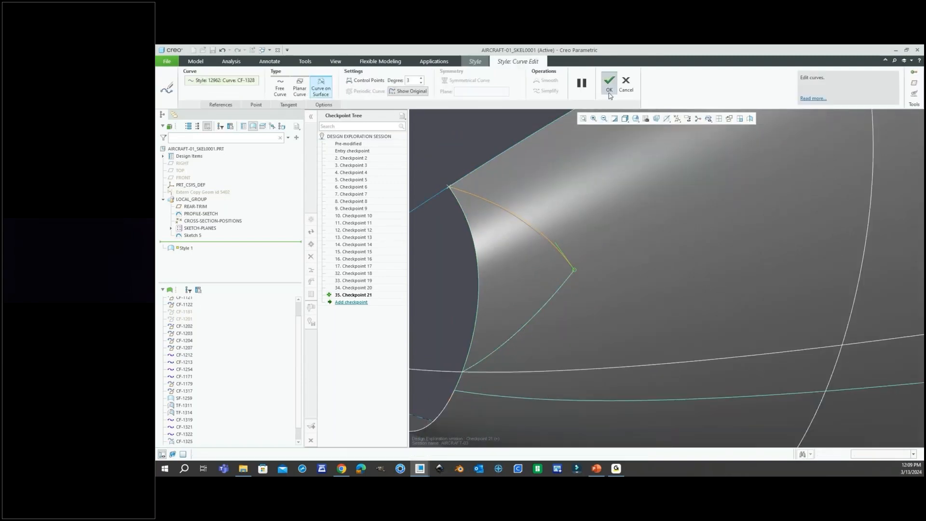
click(609, 92)
Step: Set up a surface trim of the front fuselage surface, using the two curves on surface behind the nose opening as trimming curves
scroll(608, 218, up, 3)
middle_drag(608, 218, 563, 260)
click(564, 260)
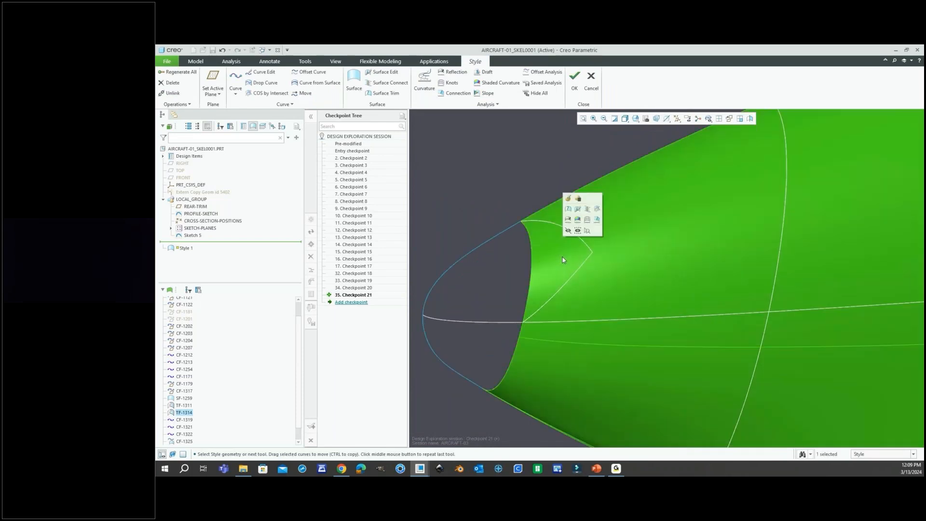
click(519, 175)
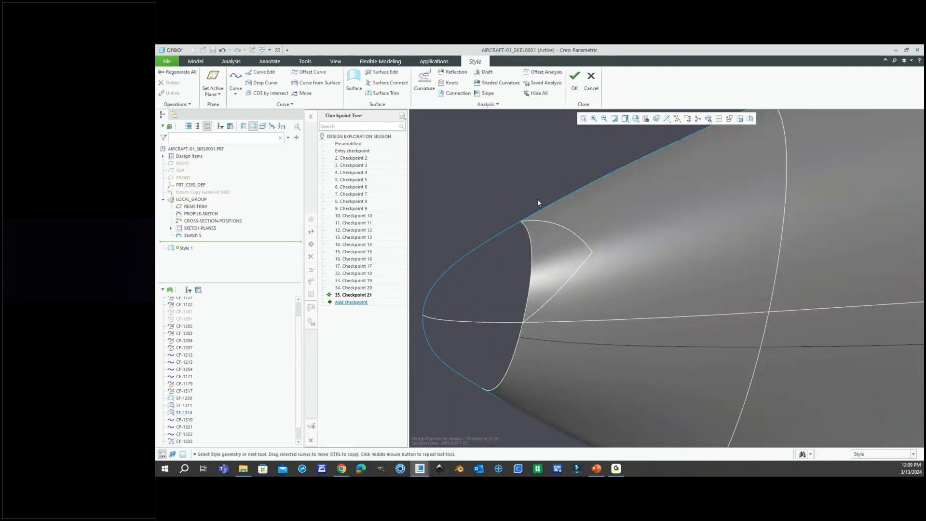
middle_drag(539, 201, 526, 190)
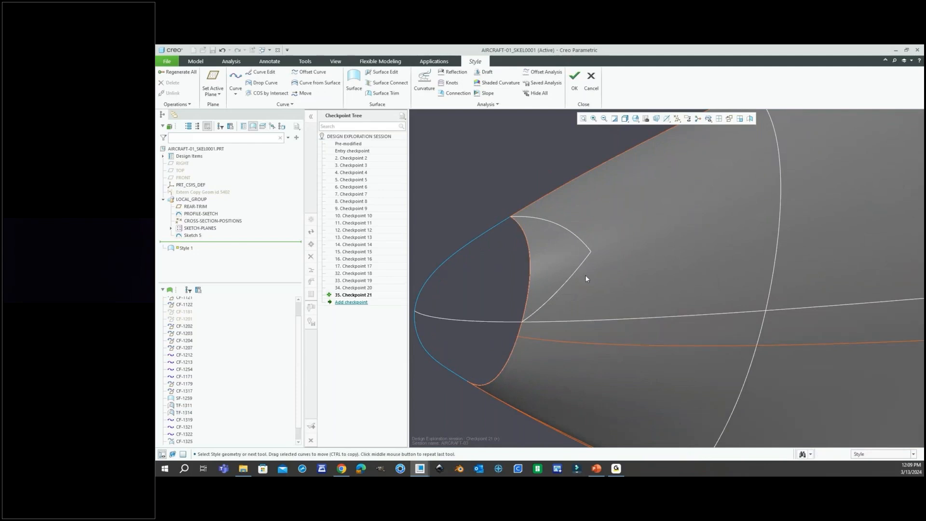
scroll(585, 275, up, 1)
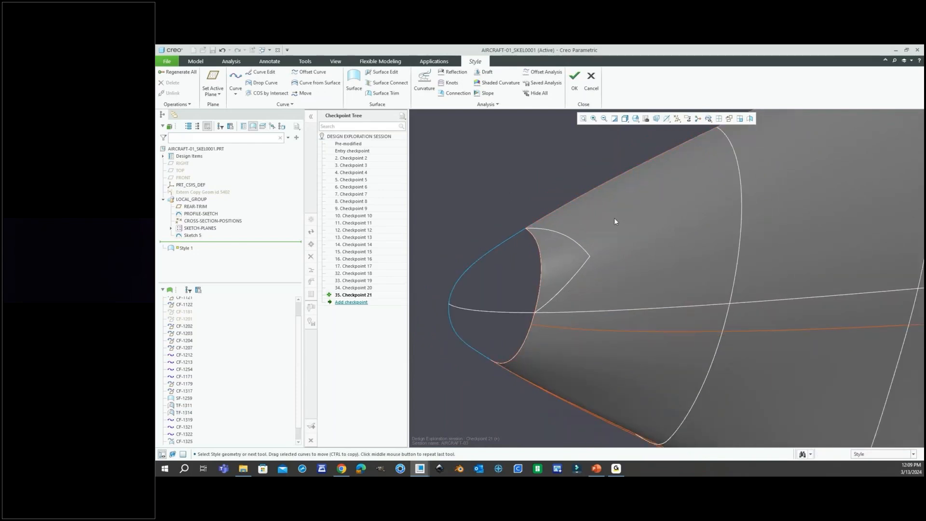
click(626, 225)
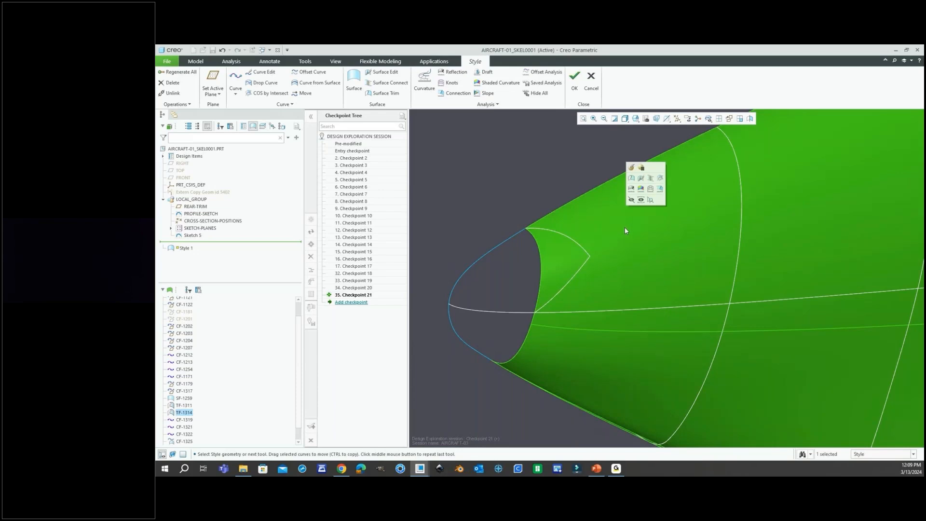
click(382, 93)
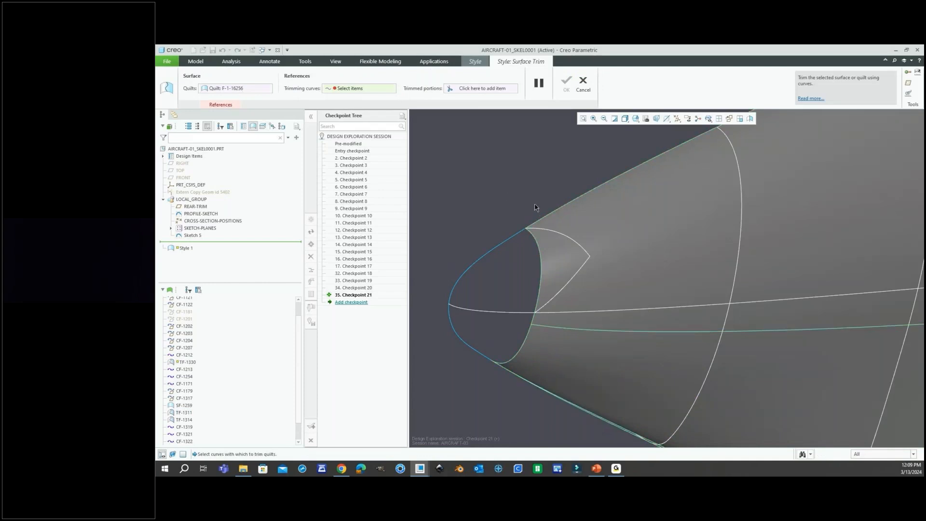
right_click(498, 181)
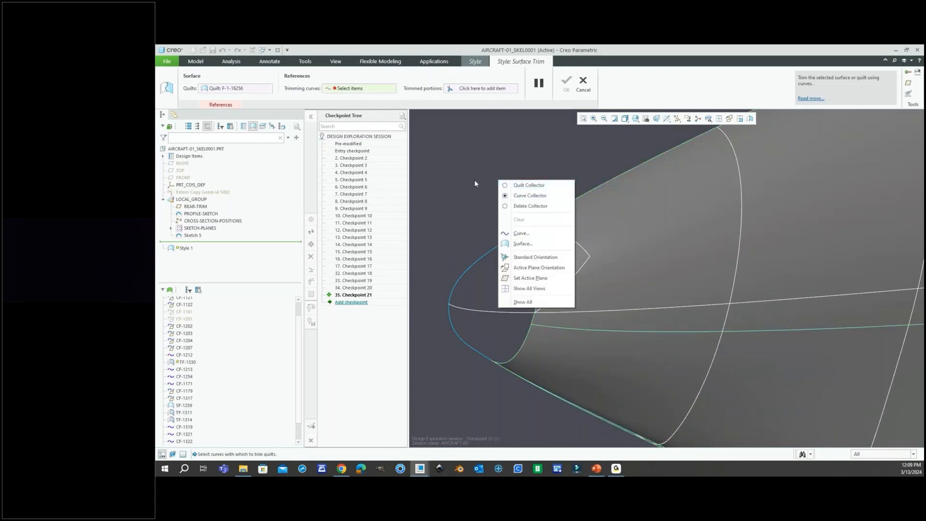
click(475, 183)
click(568, 237)
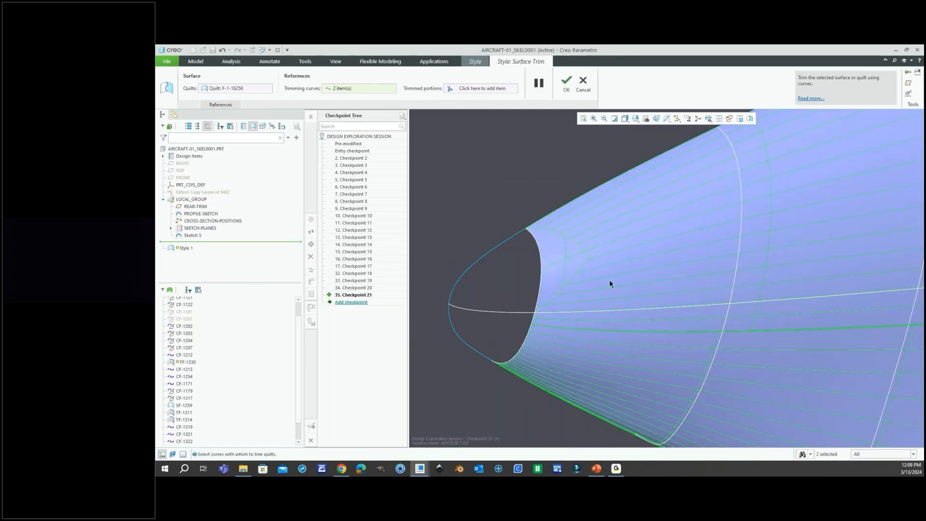
Step: Remove the portion enclosed by the two trimming curves and the nose opening edge, and complete the trim
right_click(522, 265)
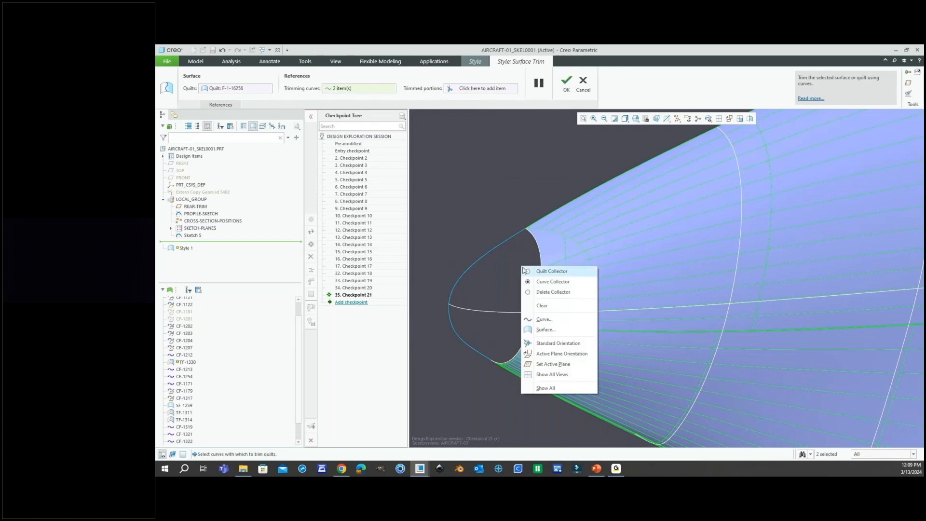
click(542, 292)
click(556, 268)
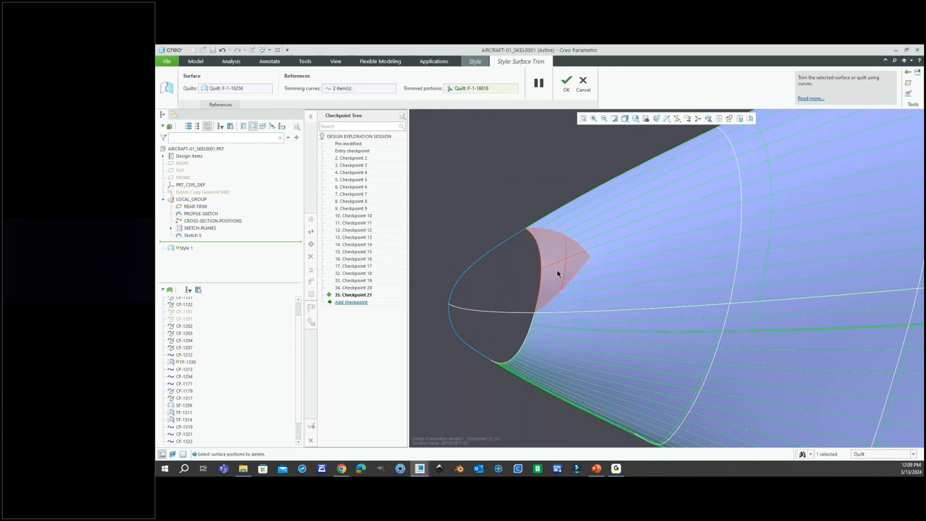
middle_click(518, 274)
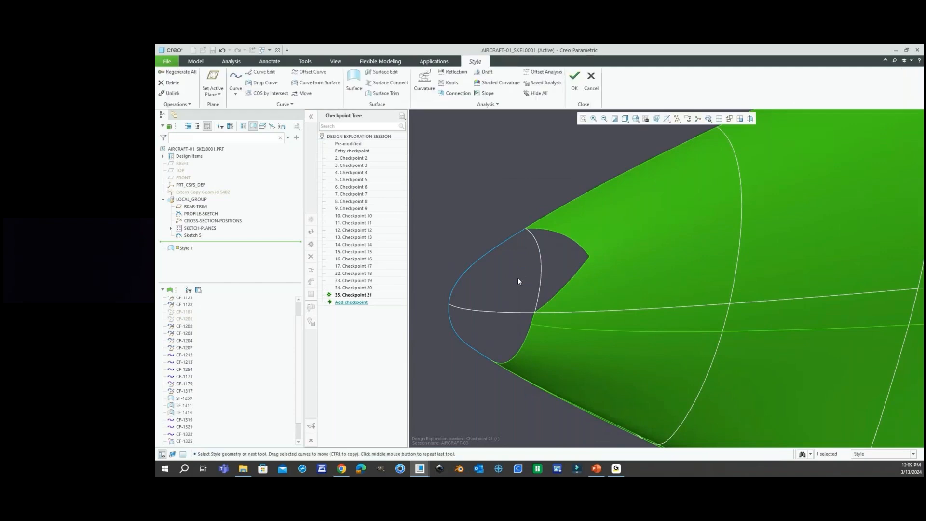
Step: Create a four-boundary nose surface from the upper profile curve, the two trimmed fuselage edges and the side curve
mouse_move(528, 269)
middle_down()
mouse_move(571, 288)
mouse_move(537, 268)
mouse_move(551, 261)
mouse_move(517, 249)
middle_up()
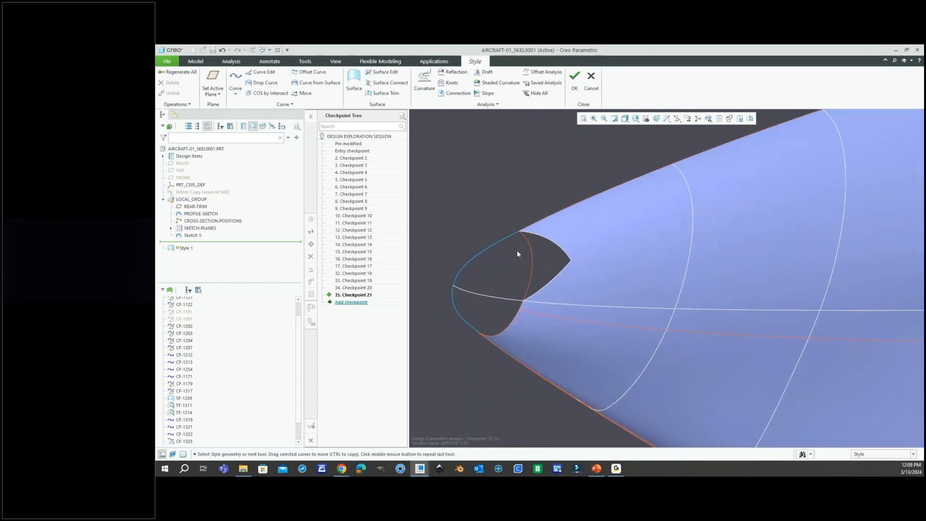
middle_drag(572, 253, 567, 244)
right_click(522, 196)
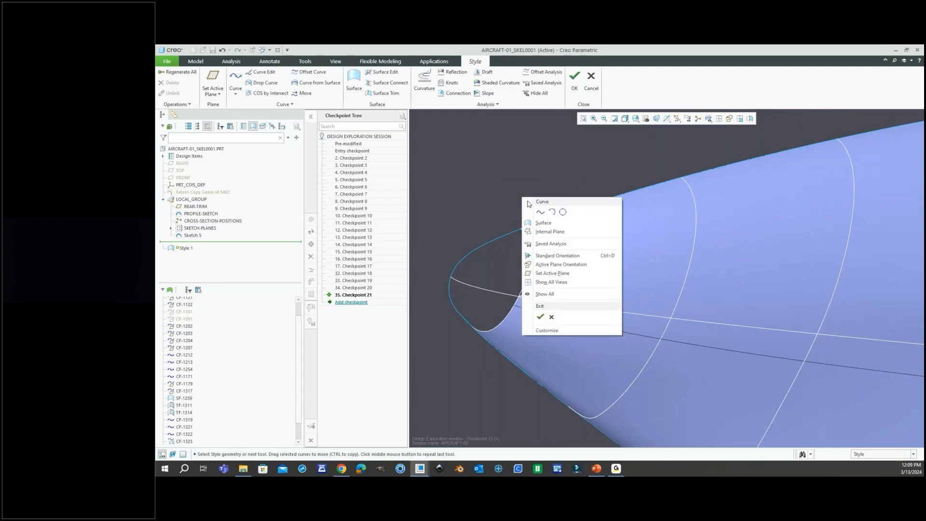
click(534, 222)
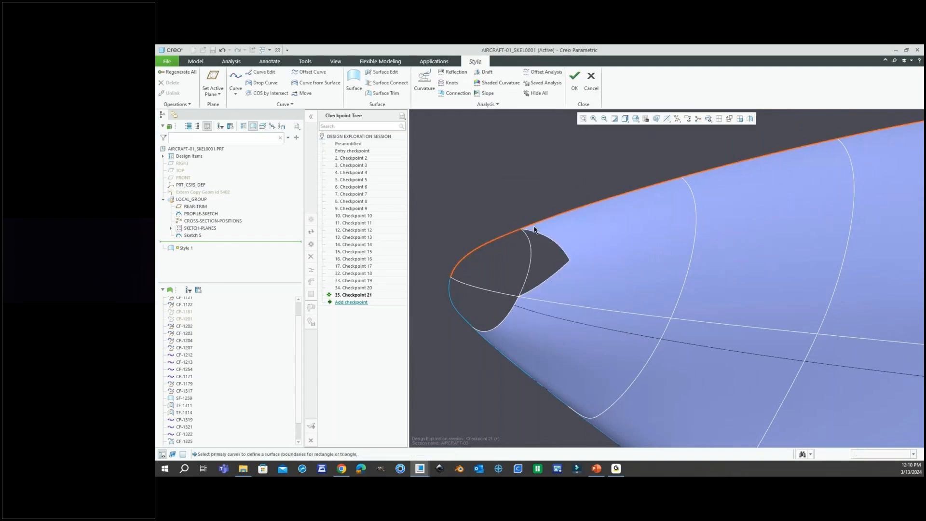
click(507, 233)
middle_drag(508, 278, 532, 253)
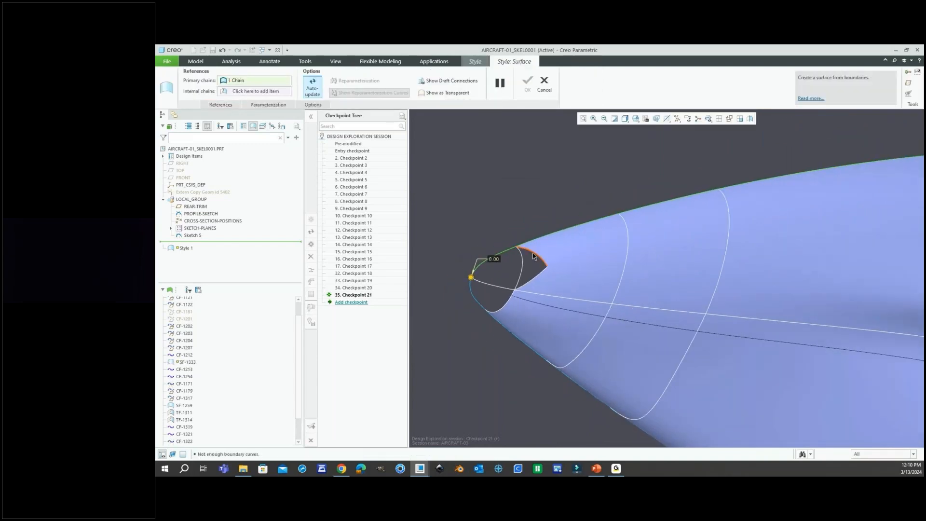
ctrl+click(534, 278)
scroll(535, 278, down, 2)
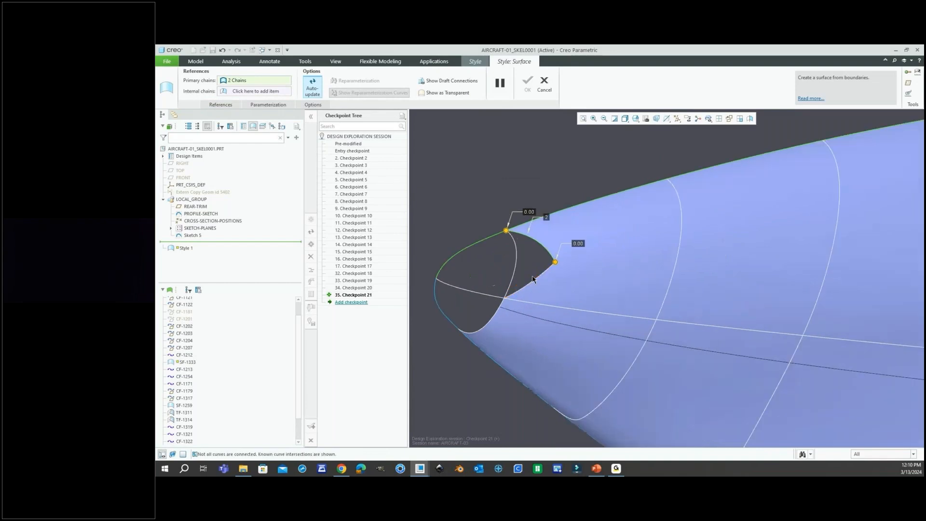
ctrl+click(531, 287)
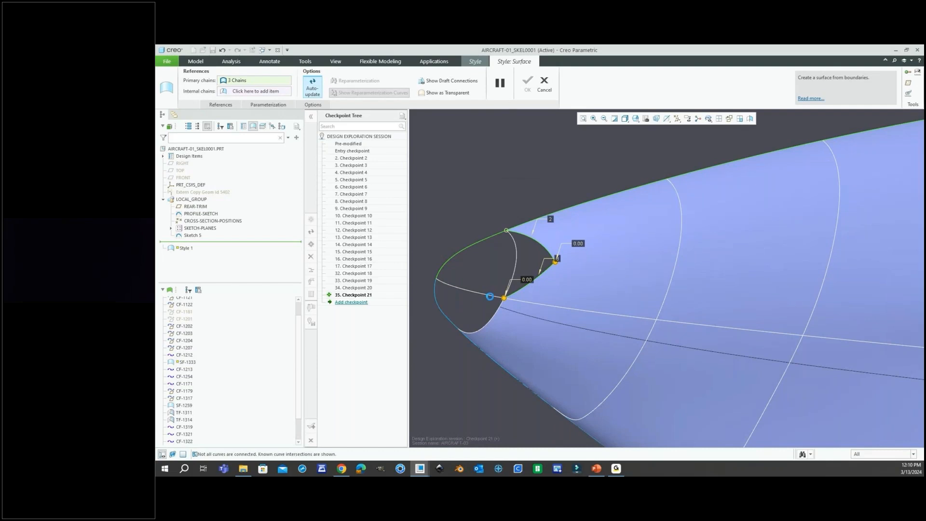
ctrl+click(490, 296)
scroll(517, 291, down, 3)
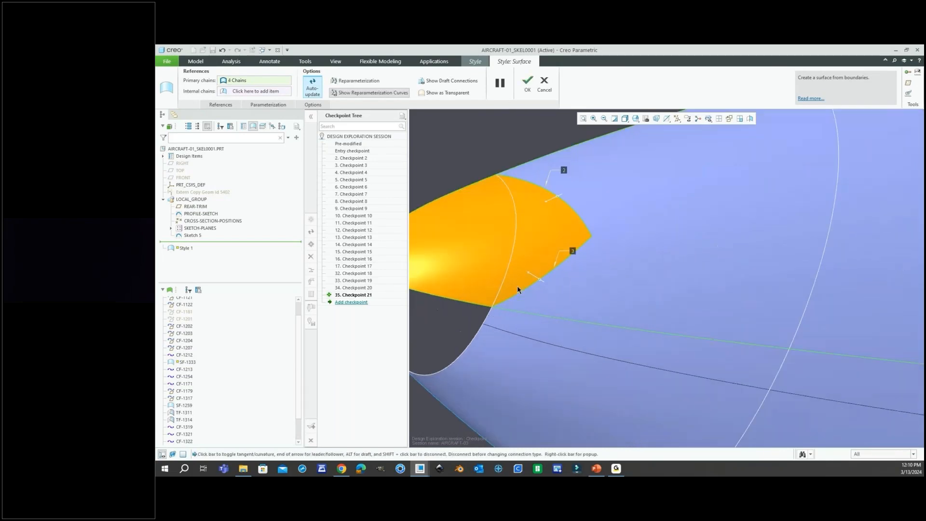
Step: Set the nose surface's connections along both trimmed fuselage edges to G2 - Curvature
right_click(529, 278)
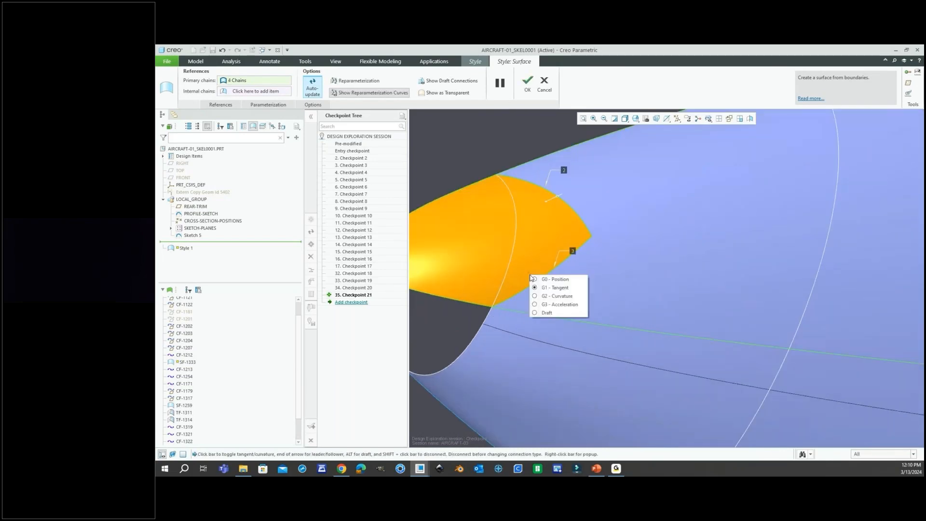
click(547, 294)
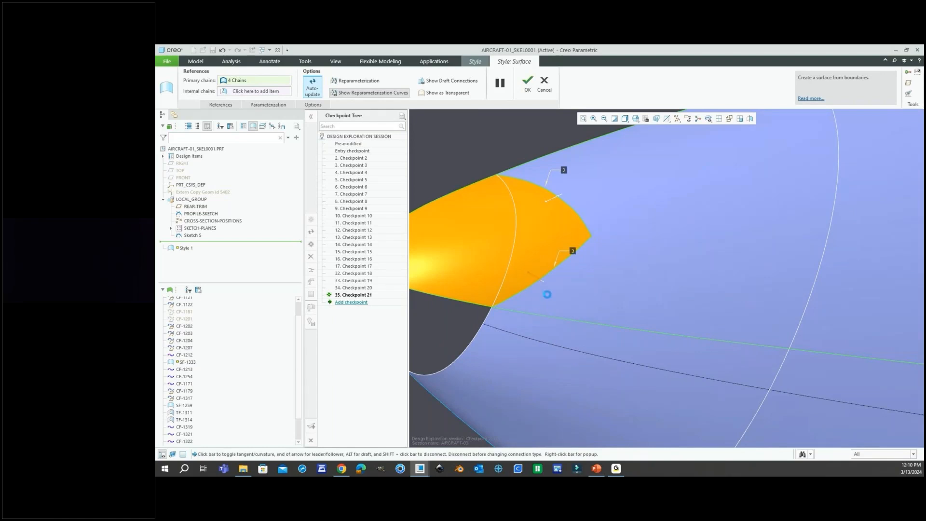
scroll(552, 293, up, 2)
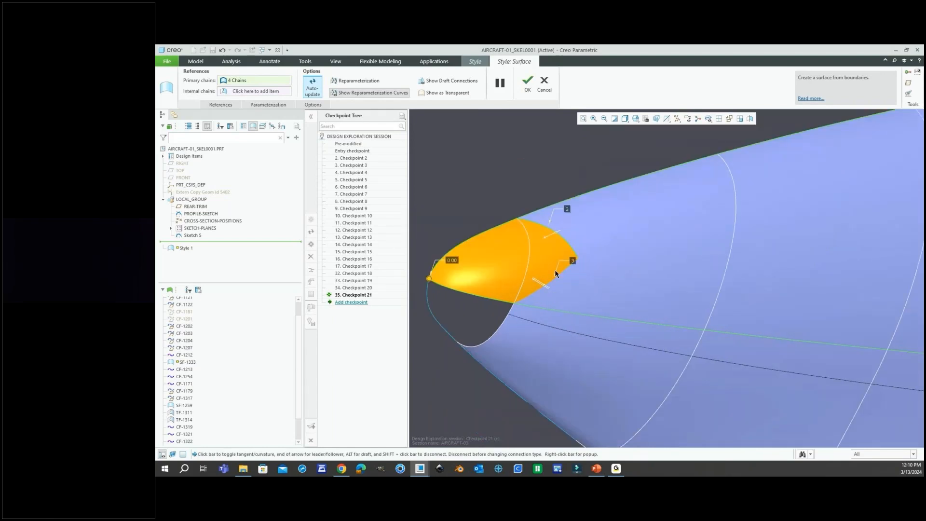
right_click(551, 238)
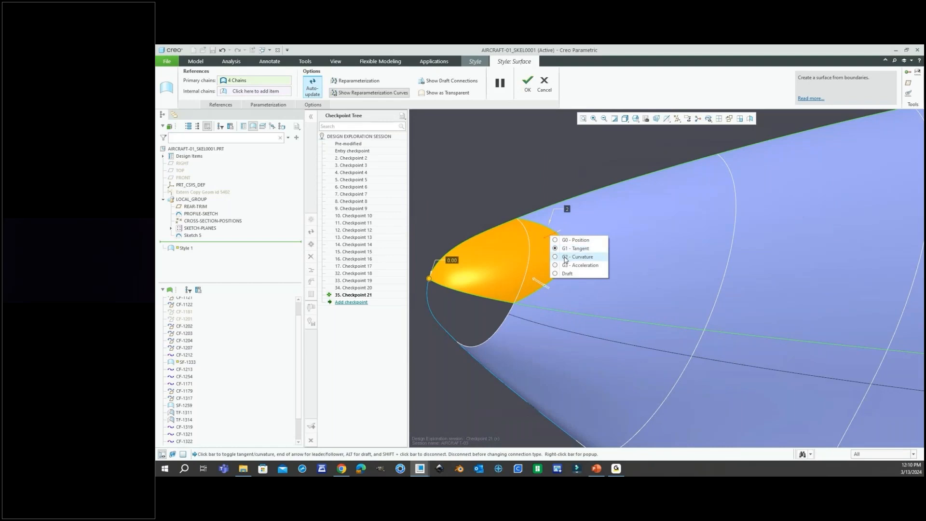
click(564, 258)
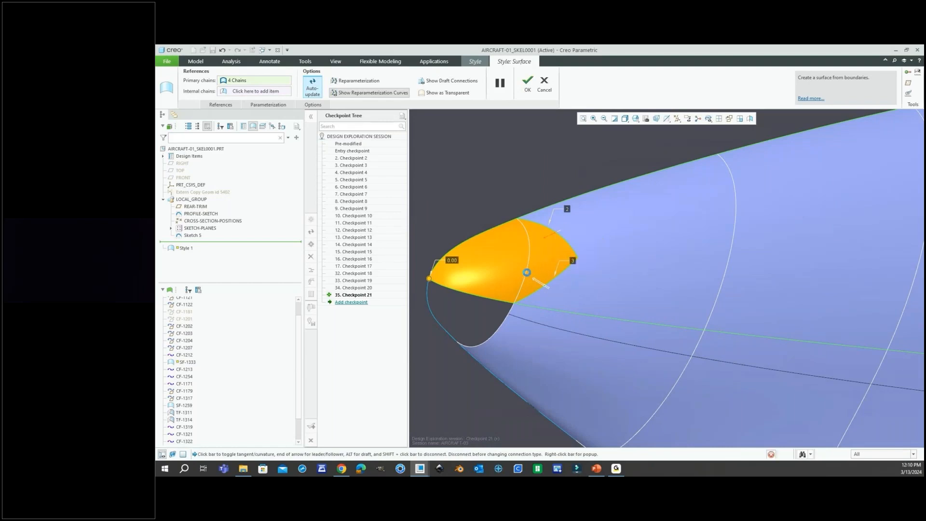
Step: Turn on reparameterization for the upper nose surface and accept the surface
scroll(504, 279, up, 2)
mouse_move(504, 279)
middle_down()
mouse_move(546, 271)
mouse_move(503, 277)
mouse_move(513, 280)
mouse_move(500, 242)
mouse_move(522, 259)
mouse_move(545, 247)
mouse_move(507, 258)
mouse_move(514, 231)
mouse_move(515, 246)
middle_up()
click(380, 82)
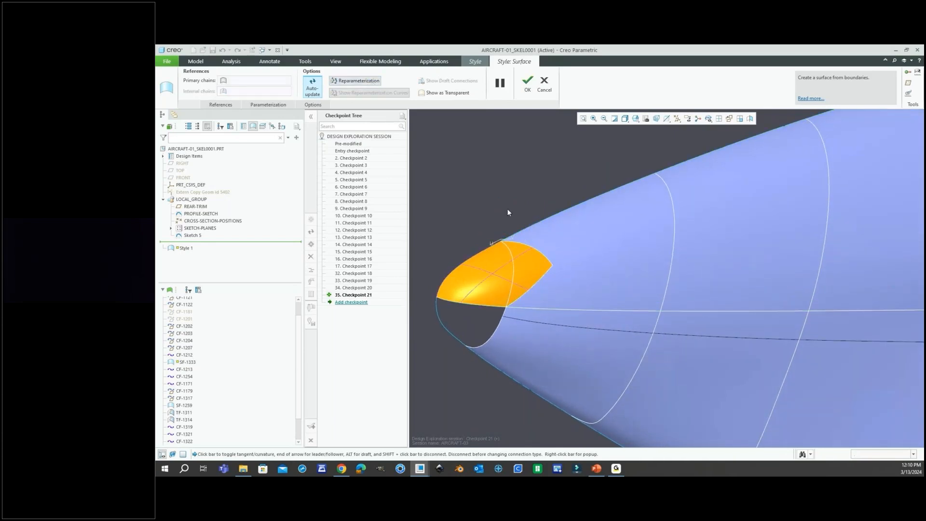
mouse_move(521, 283)
middle_down()
mouse_move(506, 273)
mouse_move(531, 279)
mouse_move(511, 271)
middle_up()
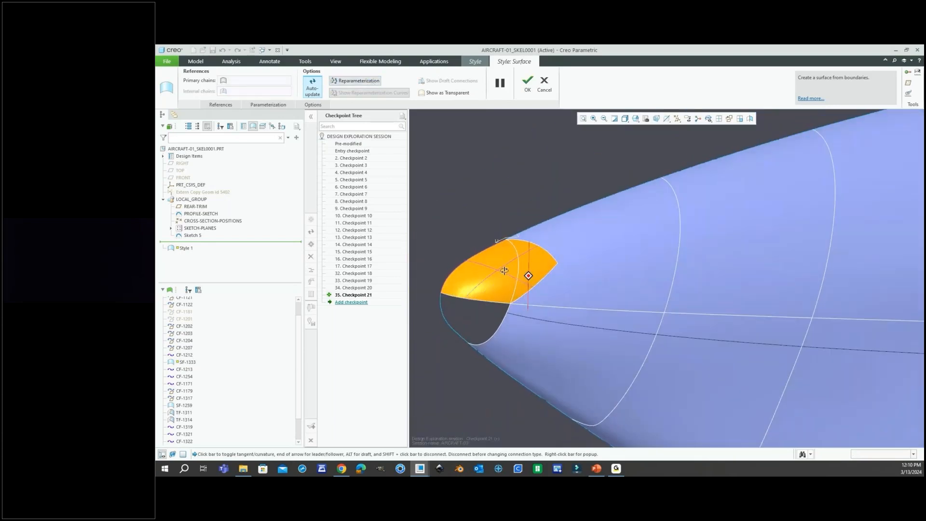
click(526, 87)
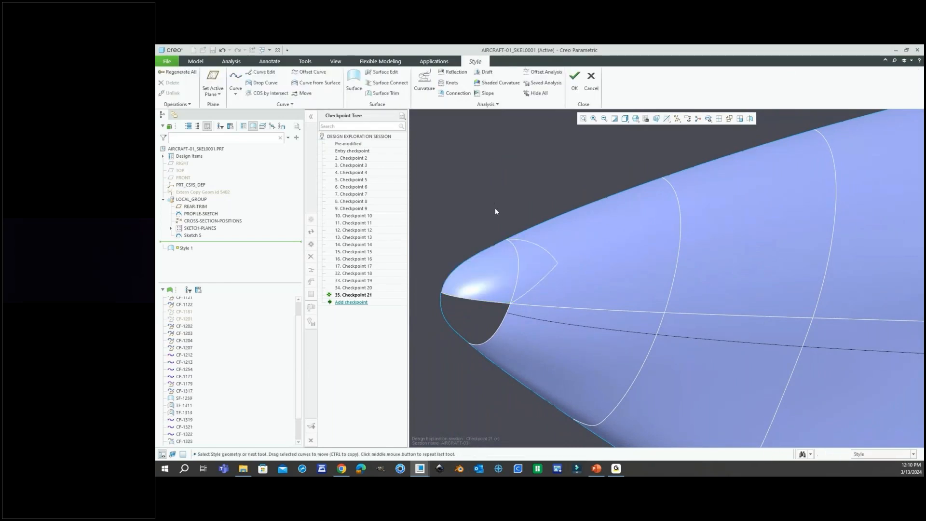
Step: Draw a curve on surface from the lower corner of the nose opening to a point on the fuselage behind it
middle_drag(502, 209, 489, 221)
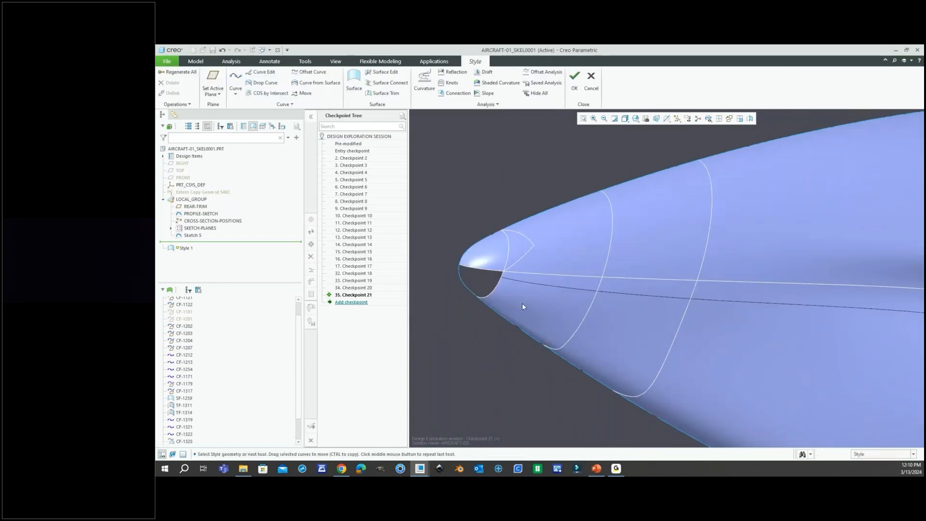
mouse_move(523, 306)
middle_down()
mouse_move(514, 273)
mouse_move(531, 302)
mouse_move(525, 288)
mouse_move(519, 297)
mouse_move(528, 275)
middle_up()
scroll(517, 279, down, 3)
click(520, 261)
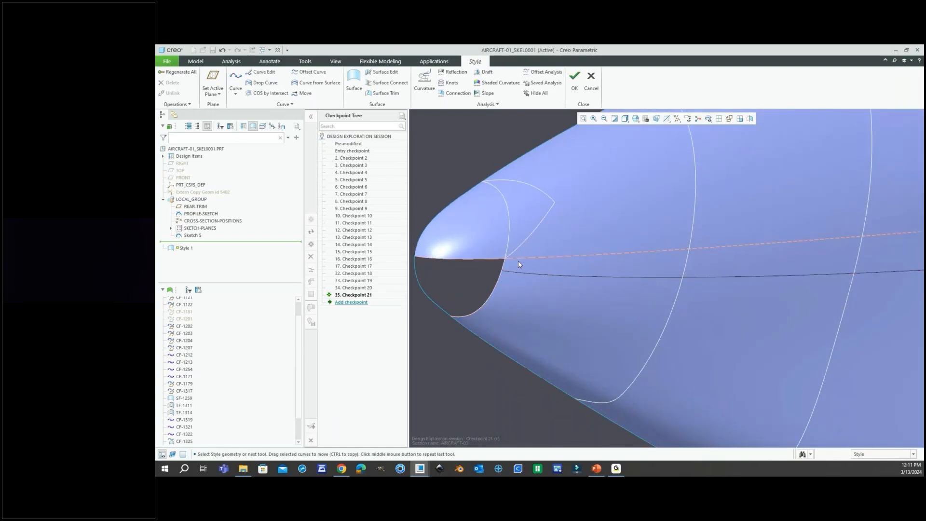
click(519, 270)
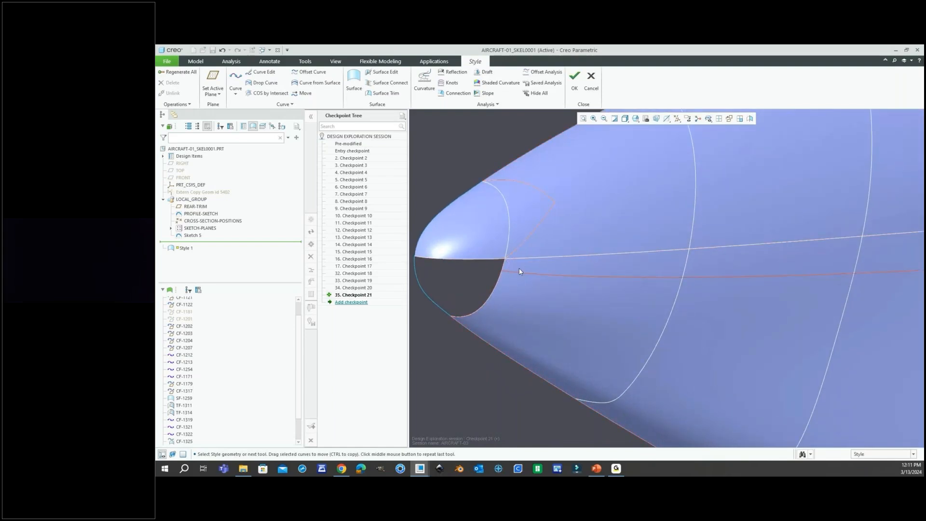
middle_drag(527, 294, 523, 274)
click(237, 82)
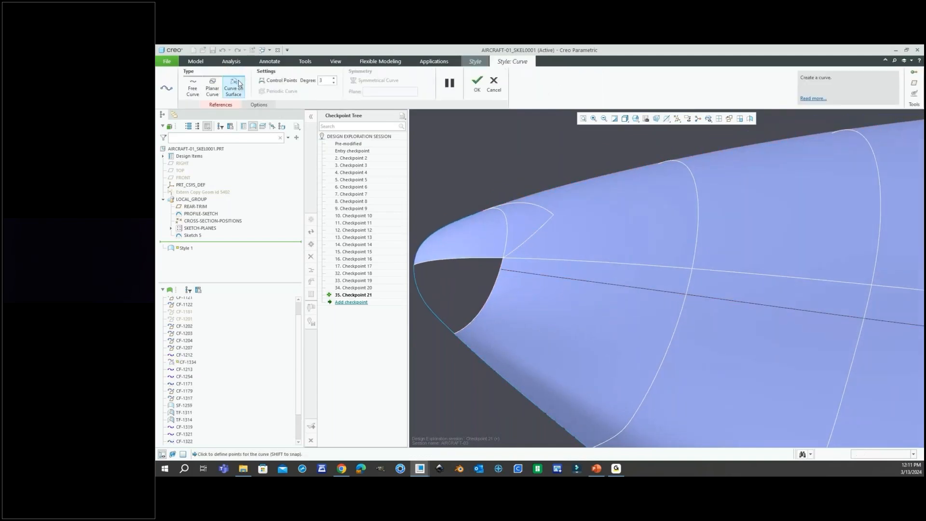
click(455, 336)
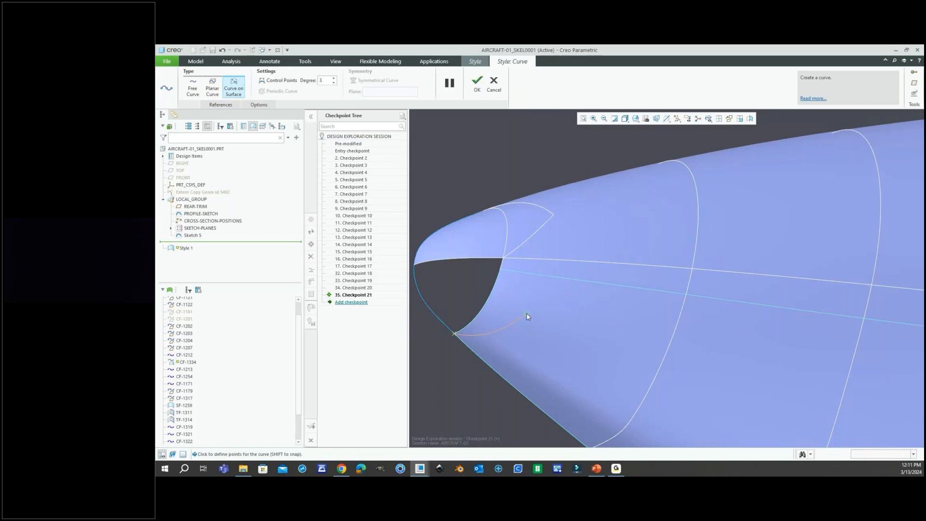
Step: Open the new lower curve on surface for editing, check its course along the fuselage and accept it
middle_drag(527, 318, 538, 336)
right_click(539, 336)
click(555, 269)
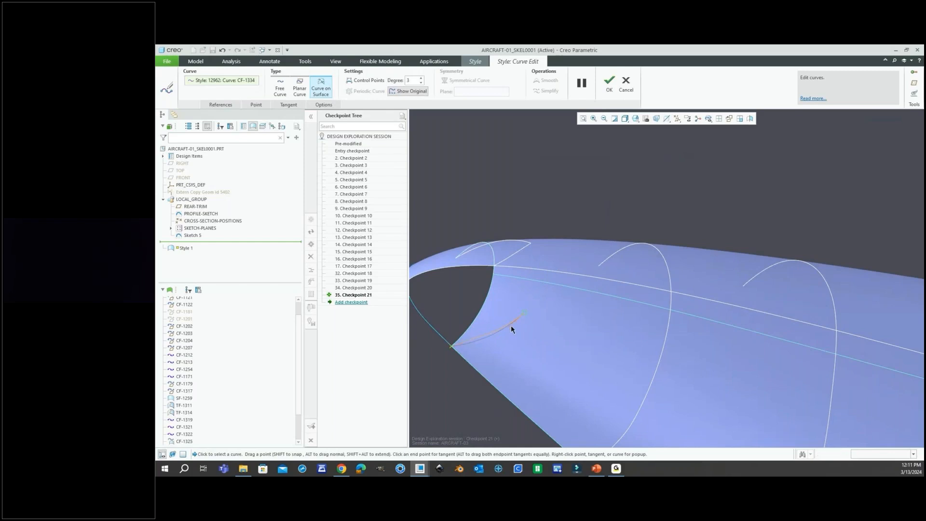
scroll(544, 339, up, 1)
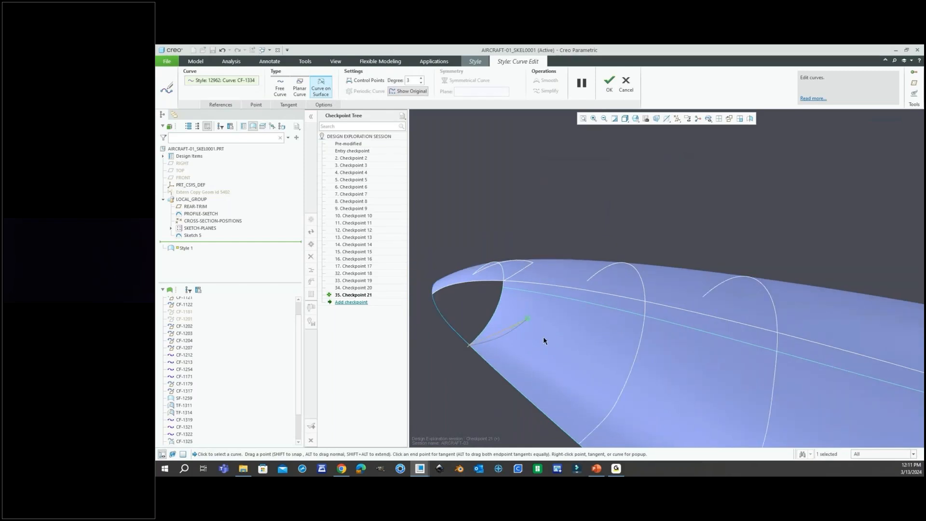
middle_drag(539, 337, 588, 366)
click(609, 82)
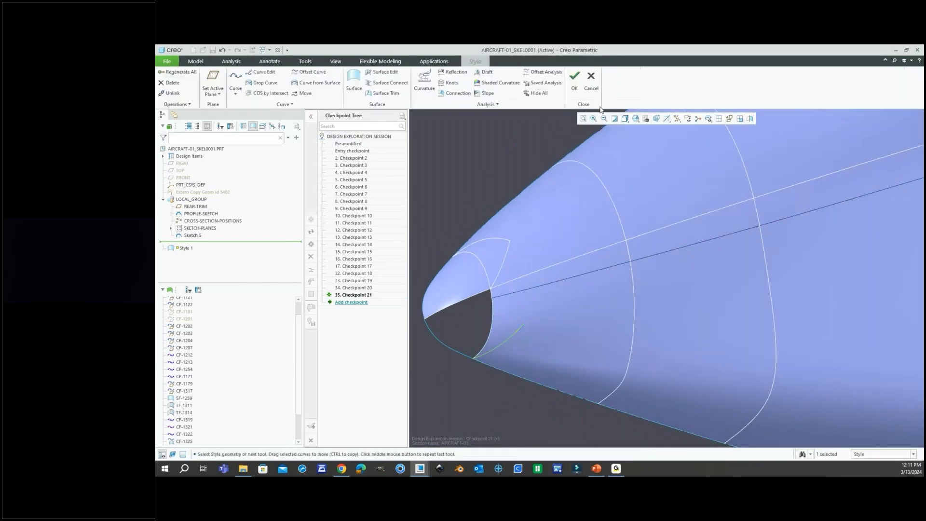
Step: Draw a free curve from the side corner of the nose opening to the rear end of the lower curve on surface
right_click(465, 193)
click(484, 210)
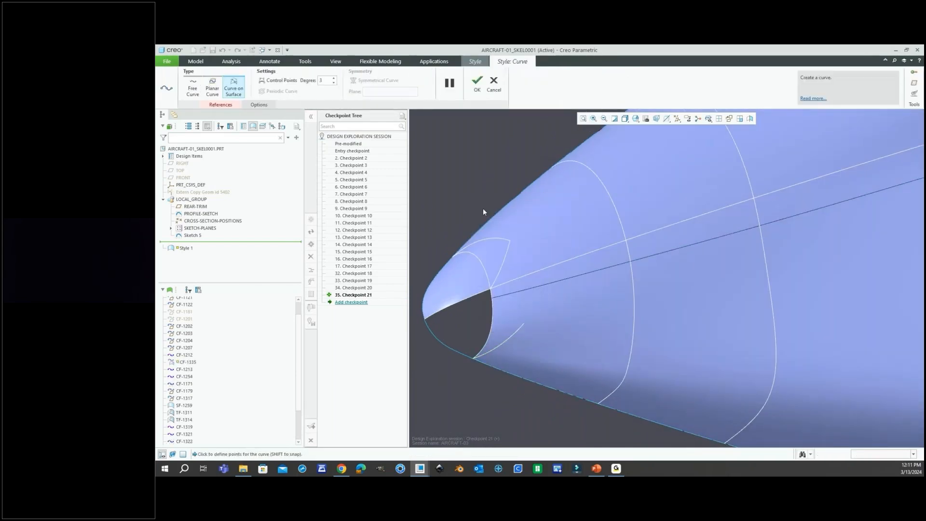
click(192, 88)
scroll(488, 289, down, 3)
scroll(488, 289, down, 2)
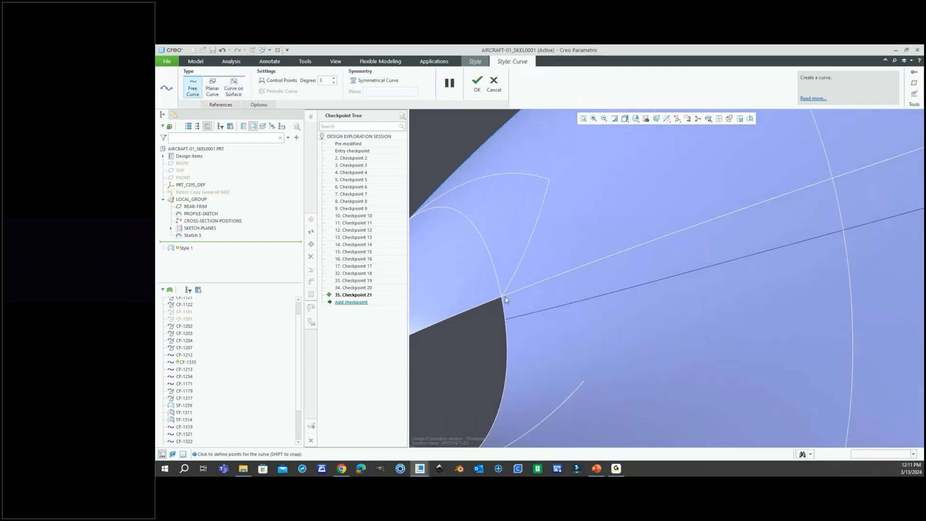
scroll(514, 302, up, 2)
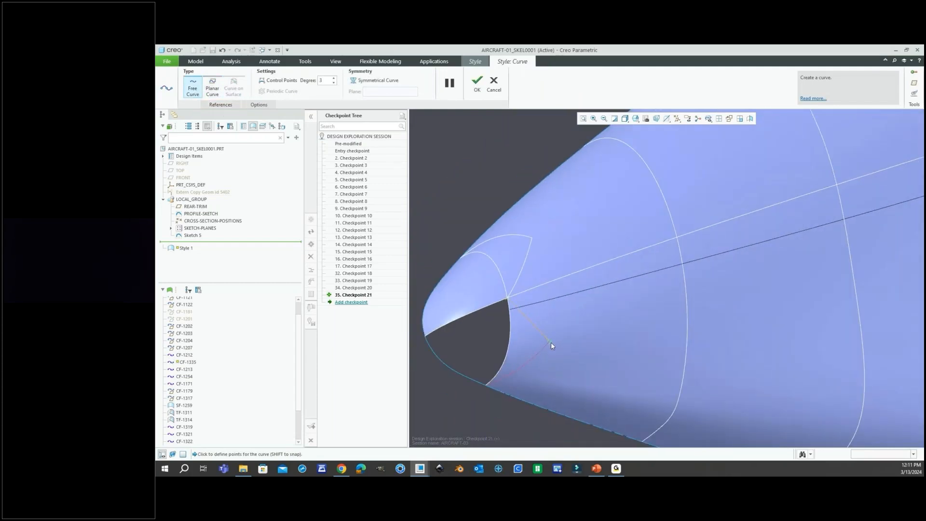
click(551, 340)
click(477, 83)
Step: Start a drop curve of the new free curve onto both the upper and lower fuselage surfaces
mouse_move(552, 307)
middle_down()
mouse_move(587, 282)
mouse_move(550, 306)
middle_up()
scroll(550, 306, down, 3)
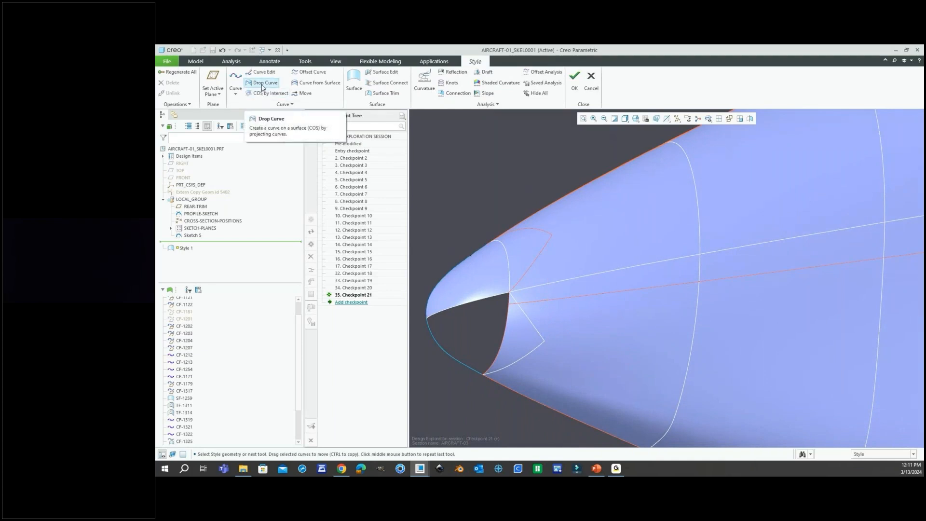
click(263, 84)
click(525, 312)
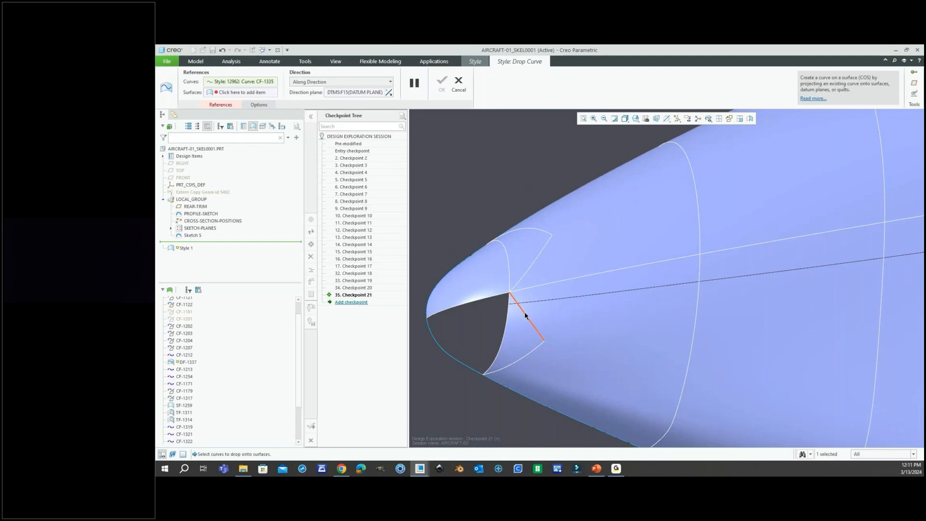
scroll(524, 313, down, 2)
click(263, 93)
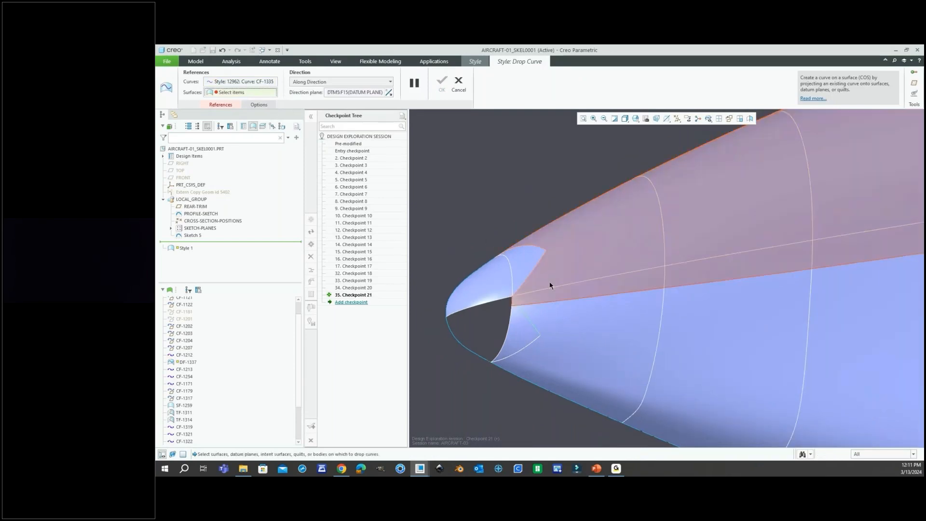
click(550, 294)
ctrl+click(559, 321)
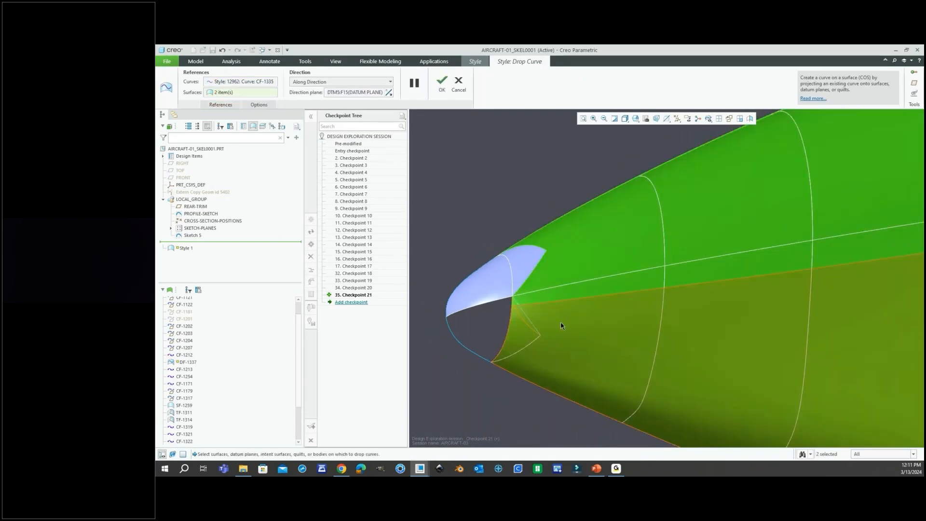
Step: Set the drop curve's direction plane to the RIGHT datum plane and accept the projection
middle_drag(533, 322, 478, 260)
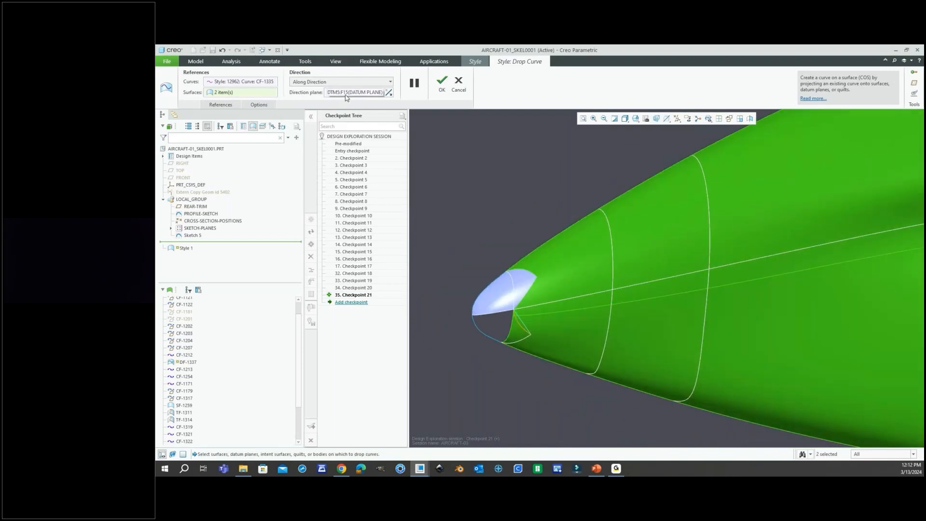
click(346, 94)
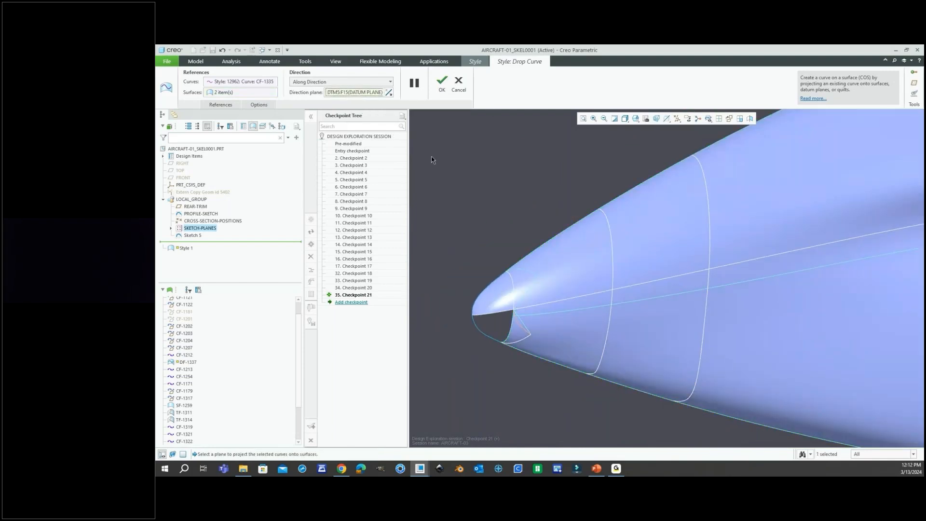
click(182, 163)
scroll(526, 306, down, 3)
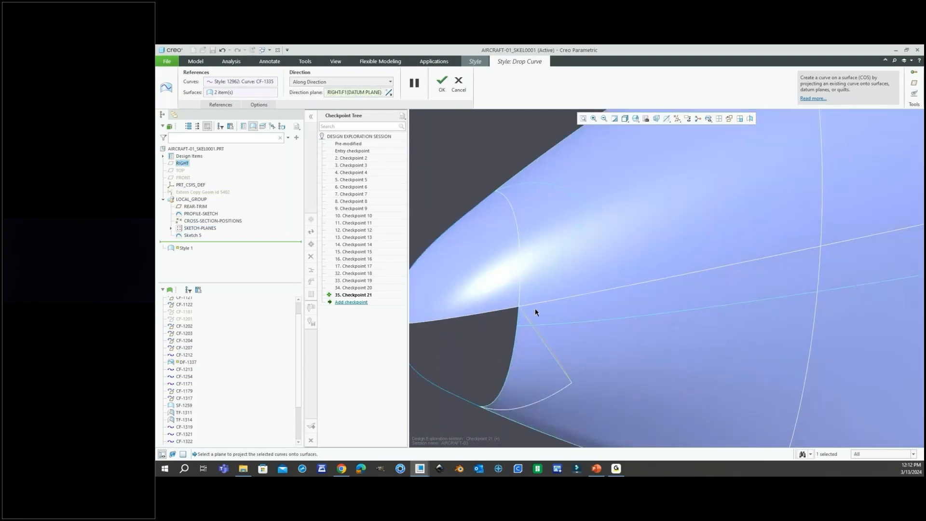
mouse_move(535, 313)
middle_down()
mouse_move(526, 274)
mouse_move(529, 300)
mouse_move(546, 308)
middle_up()
middle_click(478, 168)
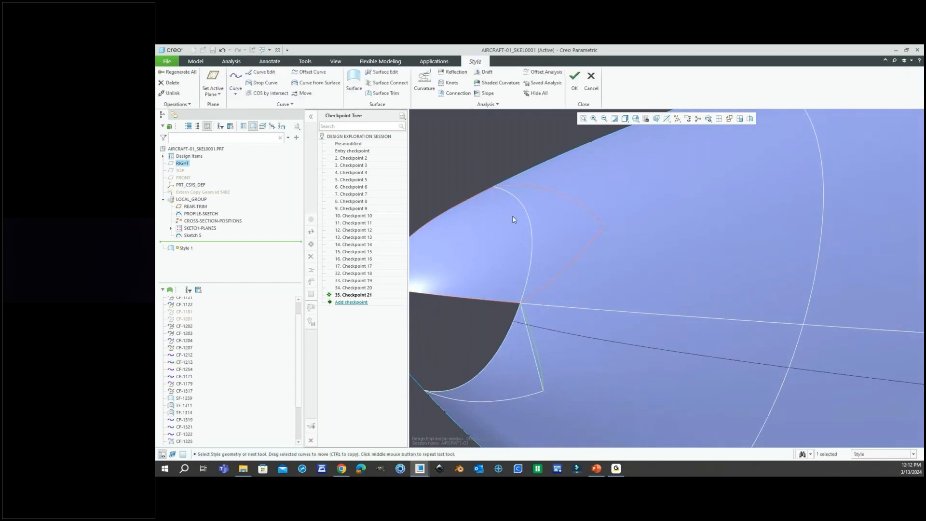
Step: Start a surface trim of the fuselage quilt, using the dropped curve segments and the lower curve on surface as trimming curves
middle_drag(589, 255, 510, 302)
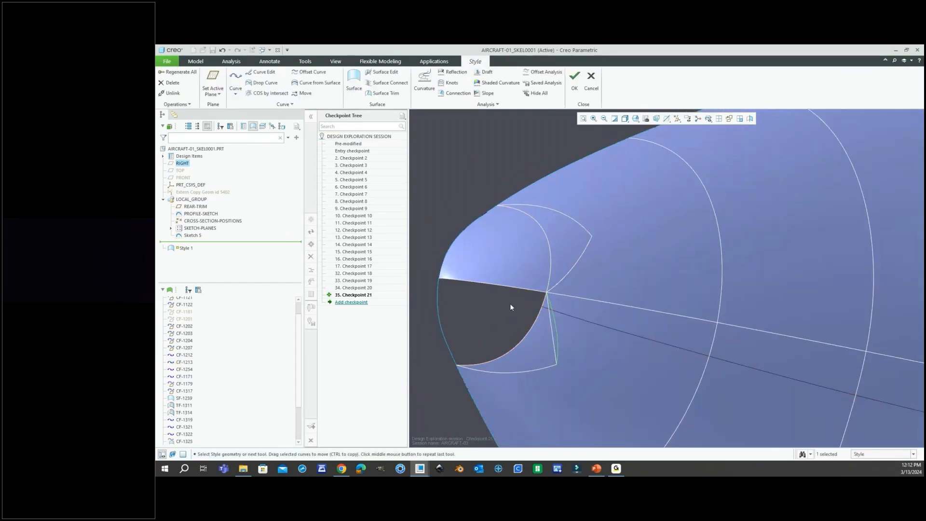
click(459, 176)
click(386, 93)
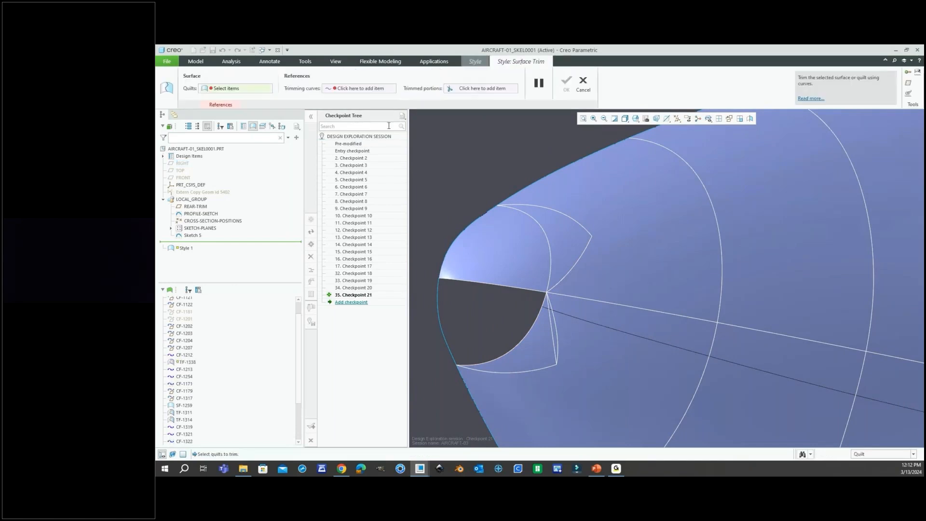
click(583, 356)
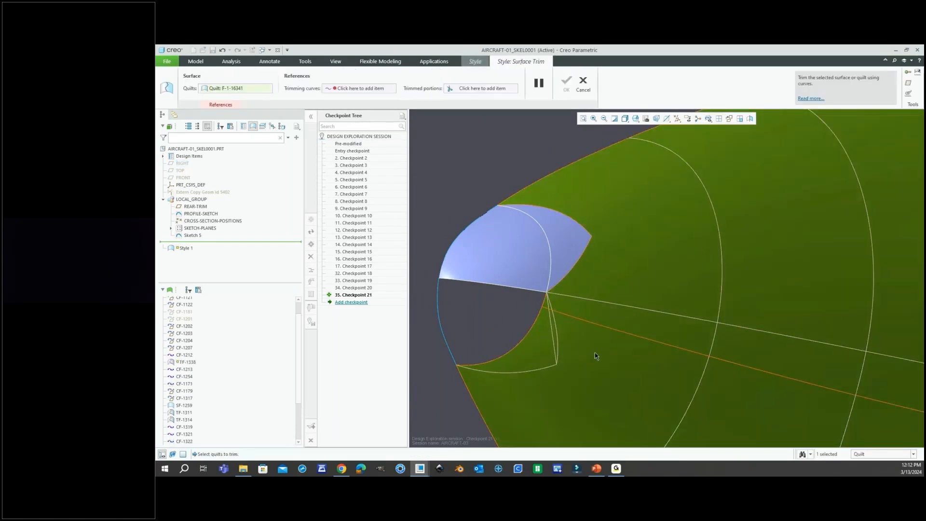
right_click(505, 314)
click(536, 326)
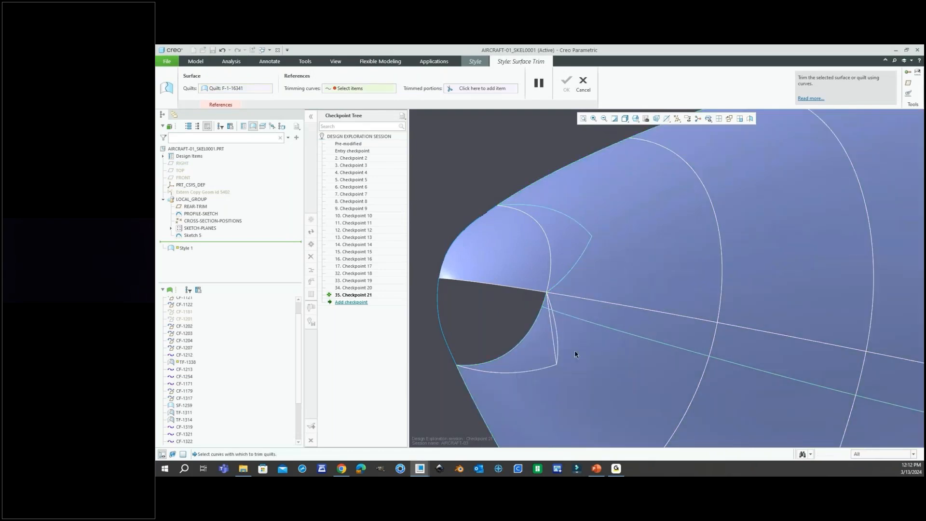
scroll(574, 355, down, 8)
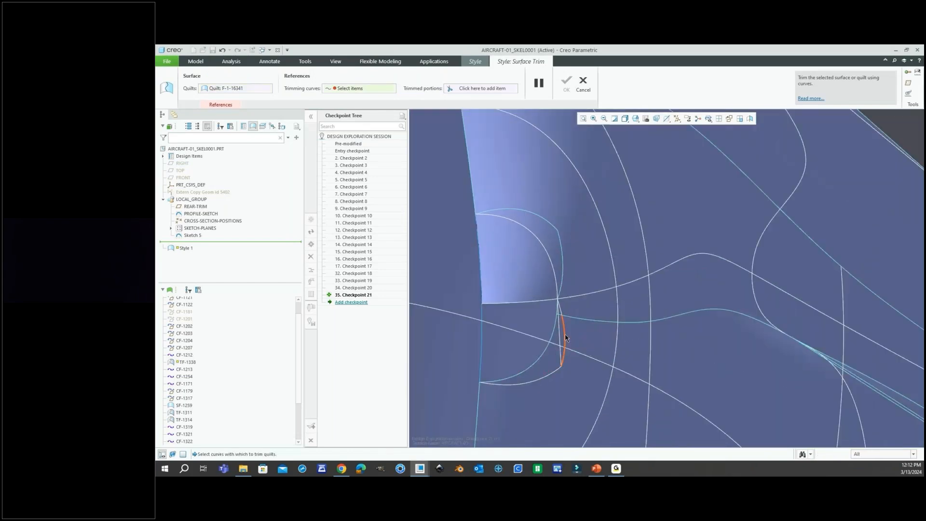
click(565, 336)
scroll(565, 323, down, 5)
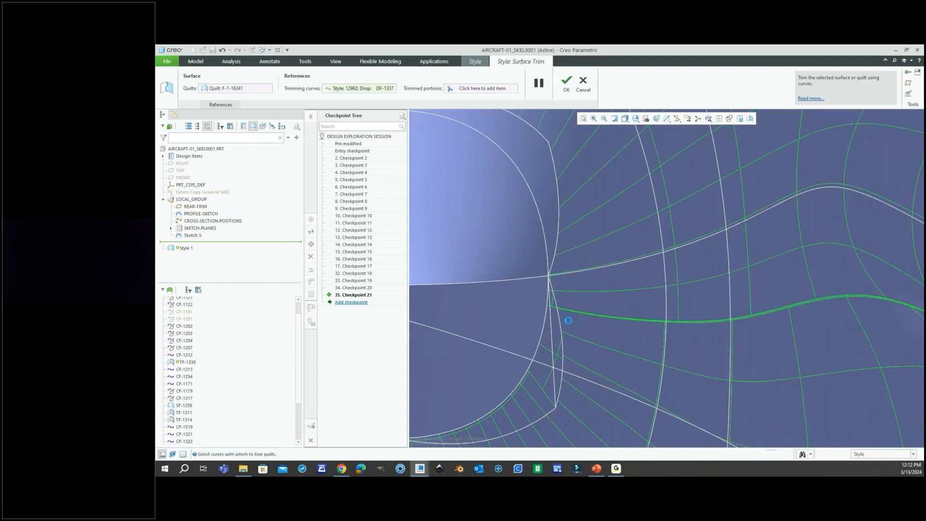
scroll(568, 330, up, 5)
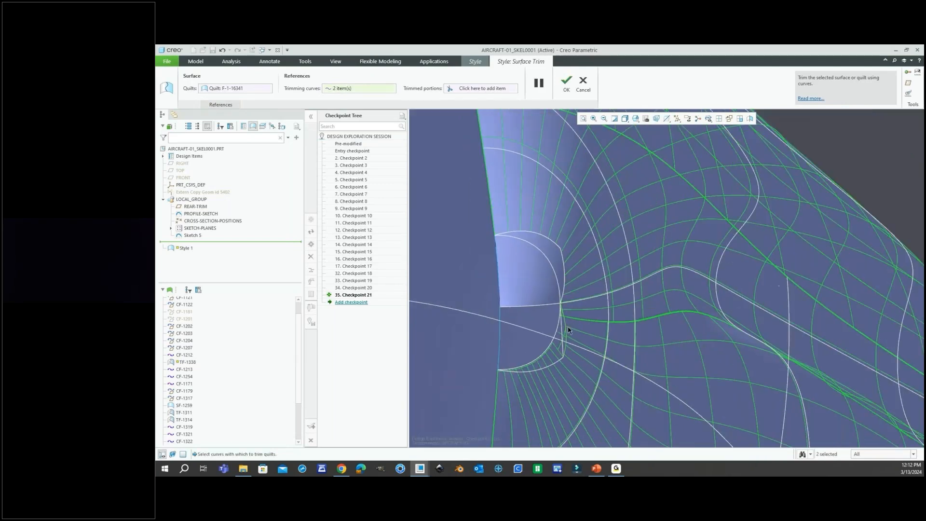
click(556, 358)
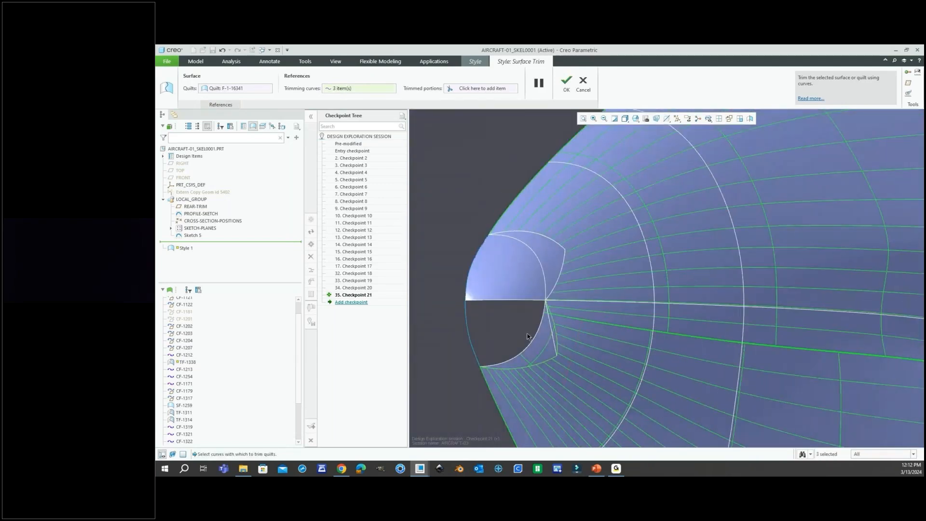
Step: Choose the small patch beside the lower nose opening as the portion to delete and accept the trim
right_click(502, 326)
click(526, 351)
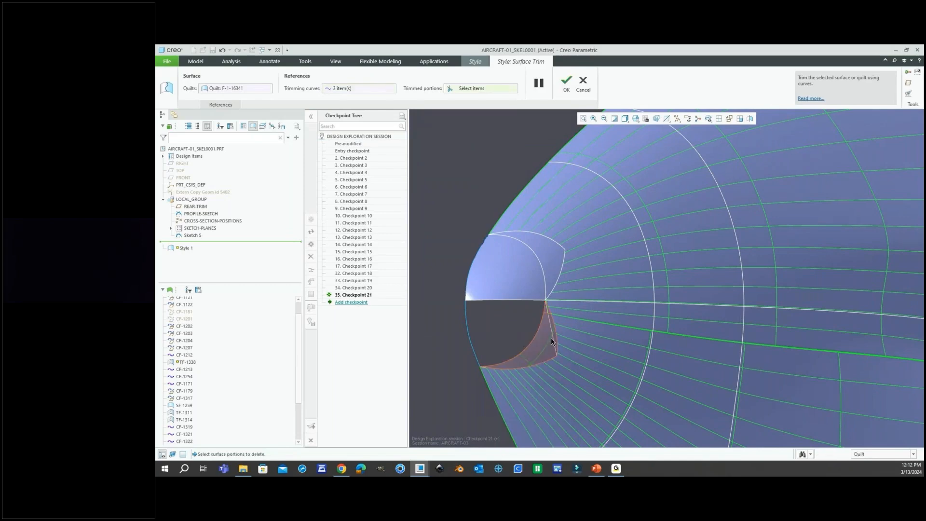
click(551, 341)
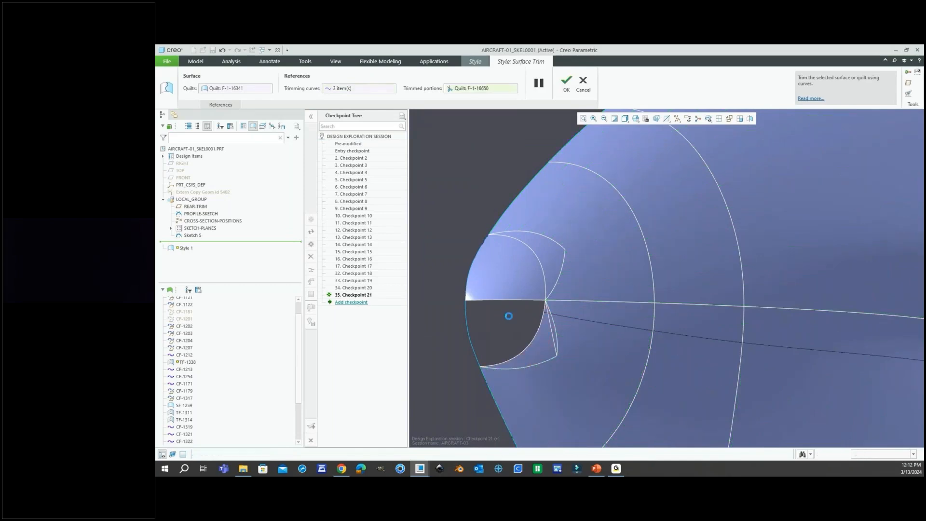
middle_click(523, 323)
Step: Create a boundary surface over the lower nose opening from its four edges, extending the dropped-curve chain to the rear corner
mouse_move(526, 328)
middle_down()
mouse_move(505, 320)
mouse_move(523, 330)
mouse_move(520, 322)
middle_up()
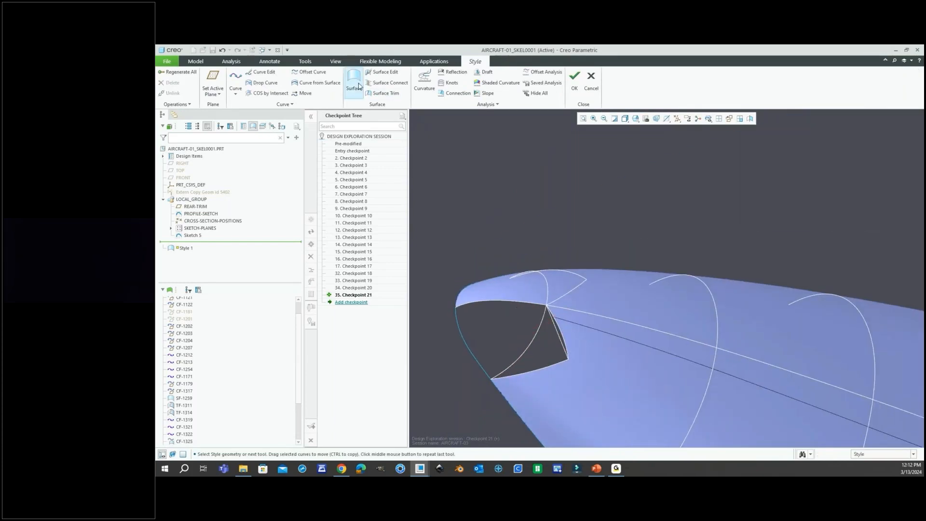
click(354, 78)
click(513, 303)
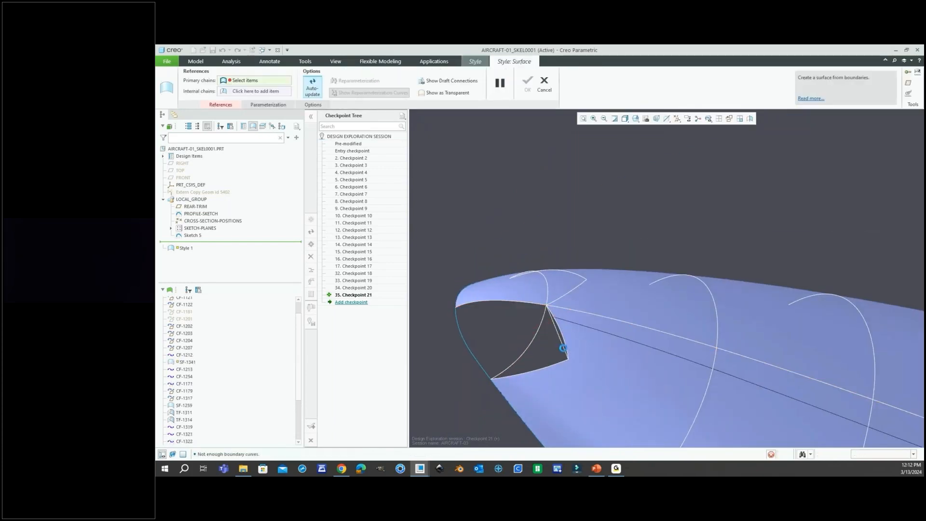
ctrl+click(553, 316)
scroll(559, 335, up, 3)
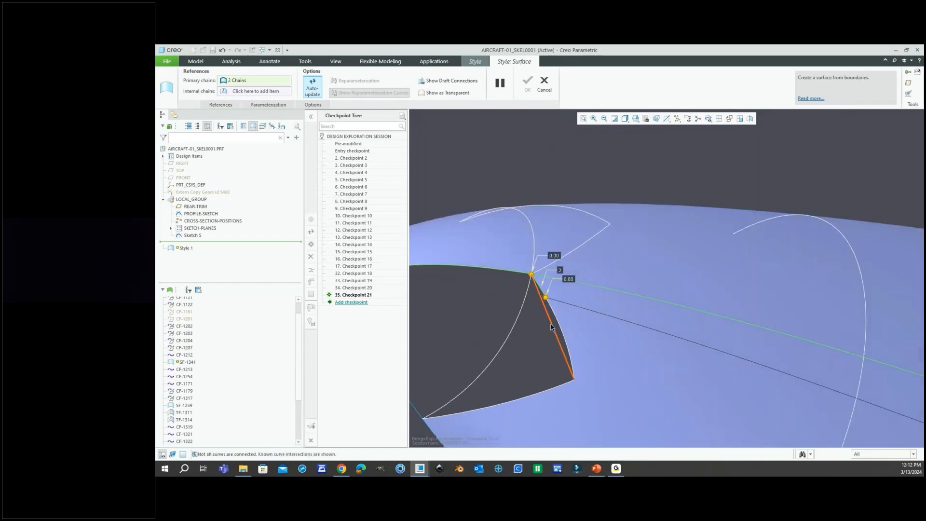
scroll(551, 327, down, 2)
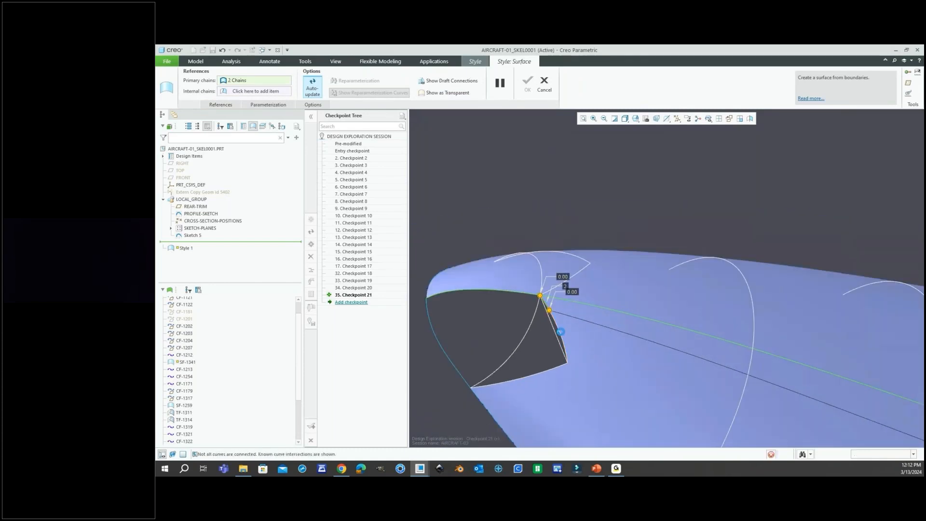
drag(550, 310, 567, 364)
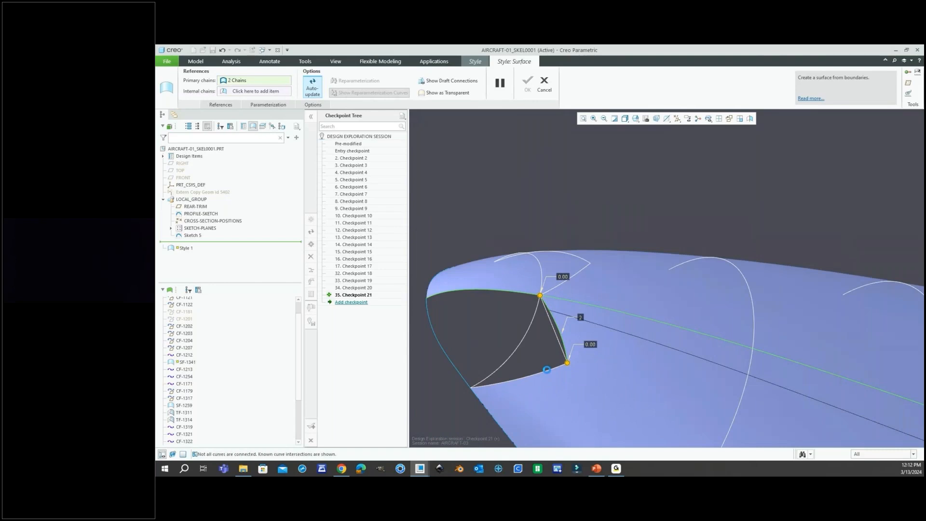
ctrl+click(546, 370)
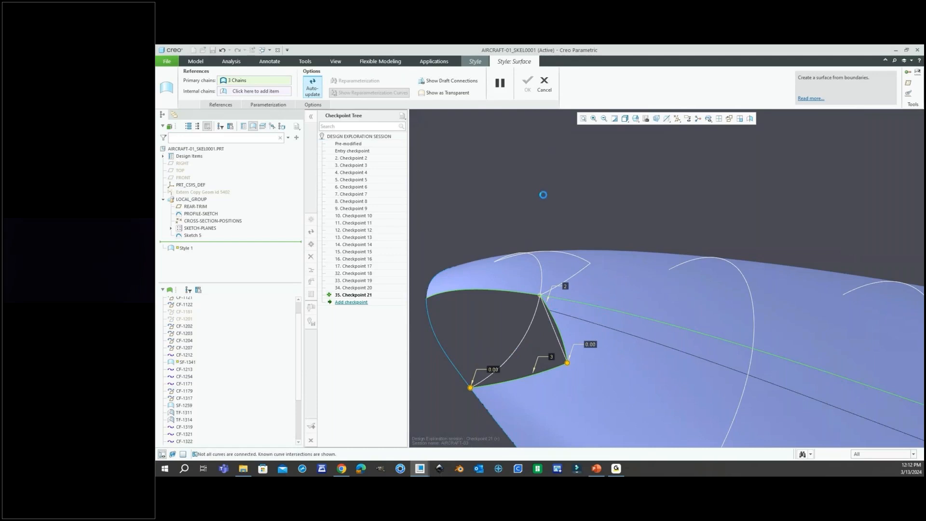
Step: Set the lower nose surface's connections to the upper nose surface and along both trimmed fuselage edges to G2 - Curvature
scroll(514, 273, up, 2)
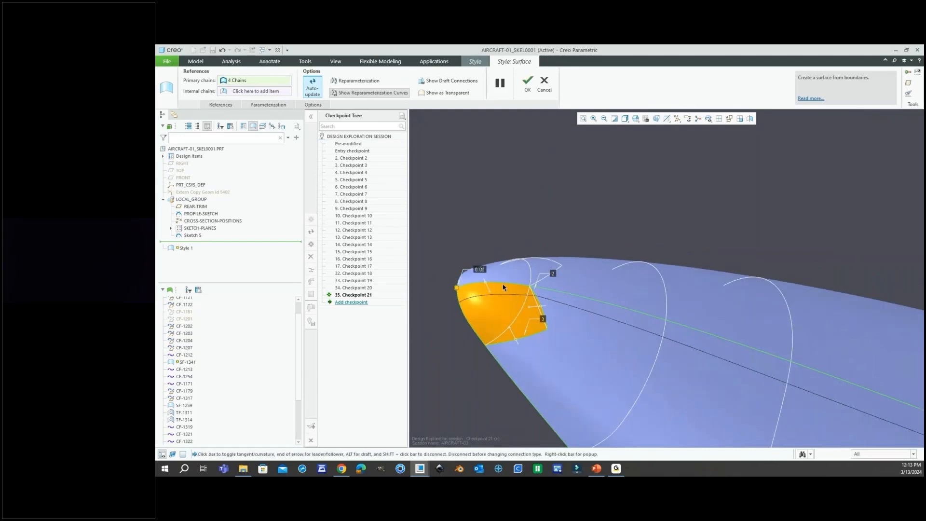
middle_drag(506, 306, 513, 320)
scroll(506, 309, down, 2)
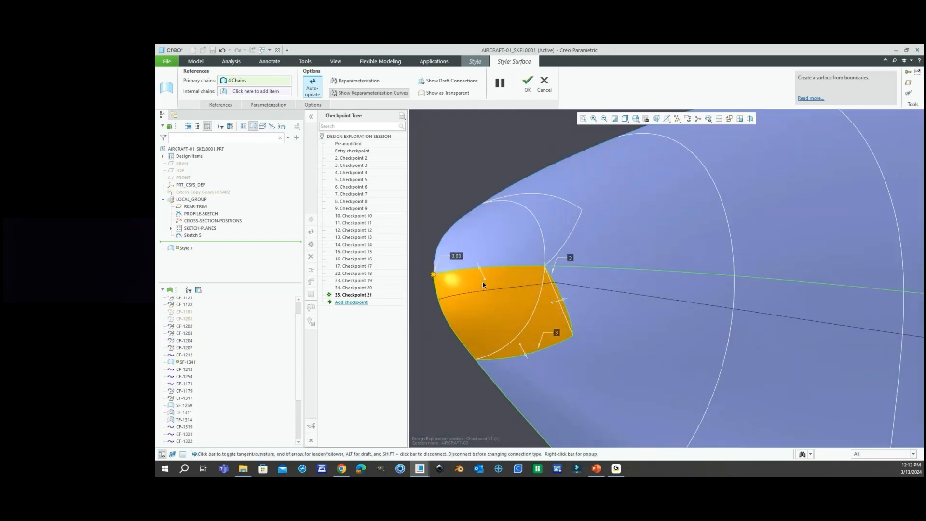
right_click(486, 281)
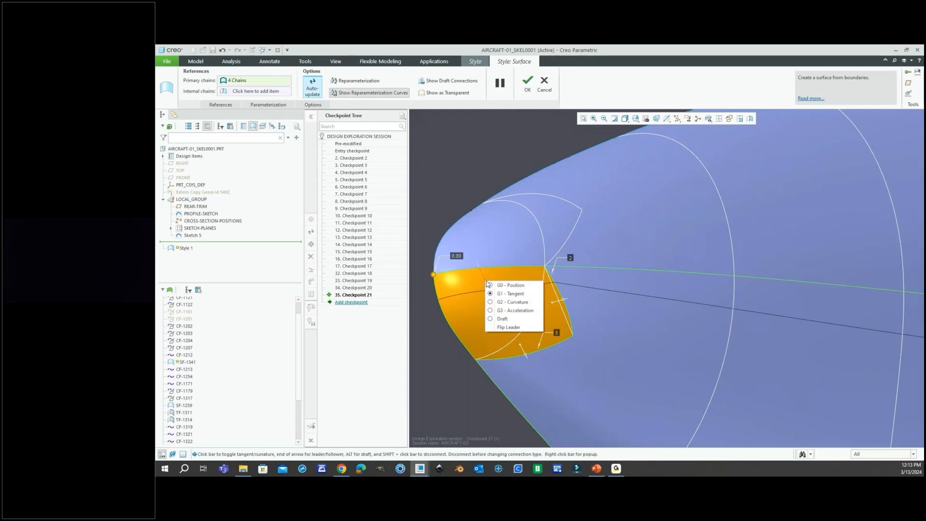
click(505, 301)
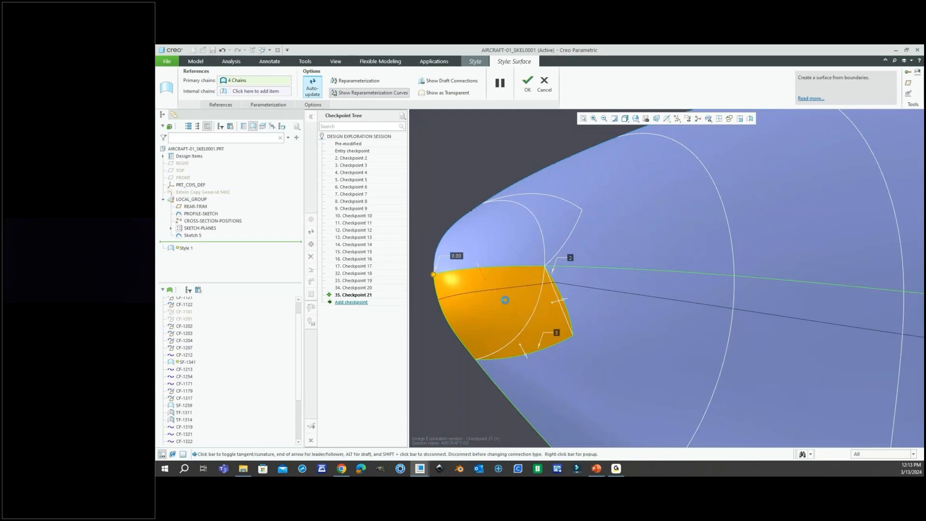
right_click(553, 305)
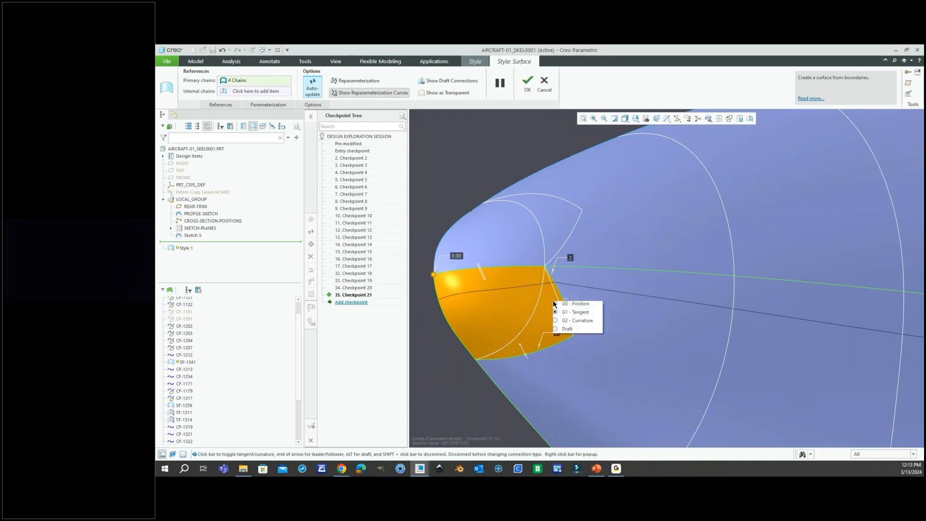
click(568, 321)
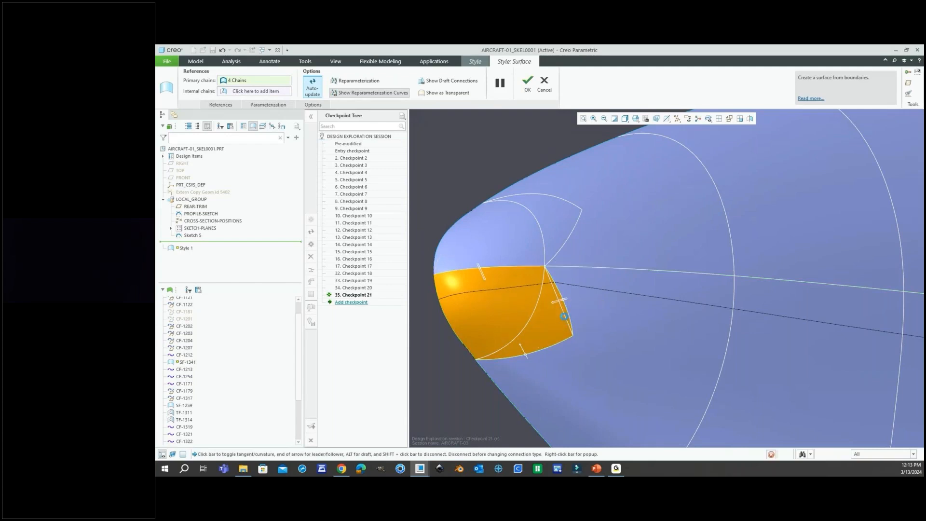
middle_drag(537, 325, 522, 326)
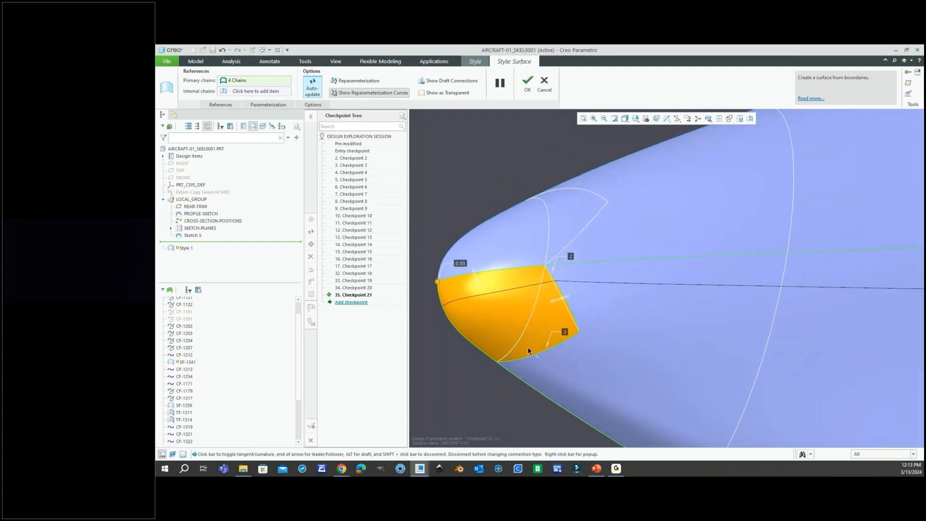
right_click(527, 346)
click(544, 368)
scroll(466, 328, up, 3)
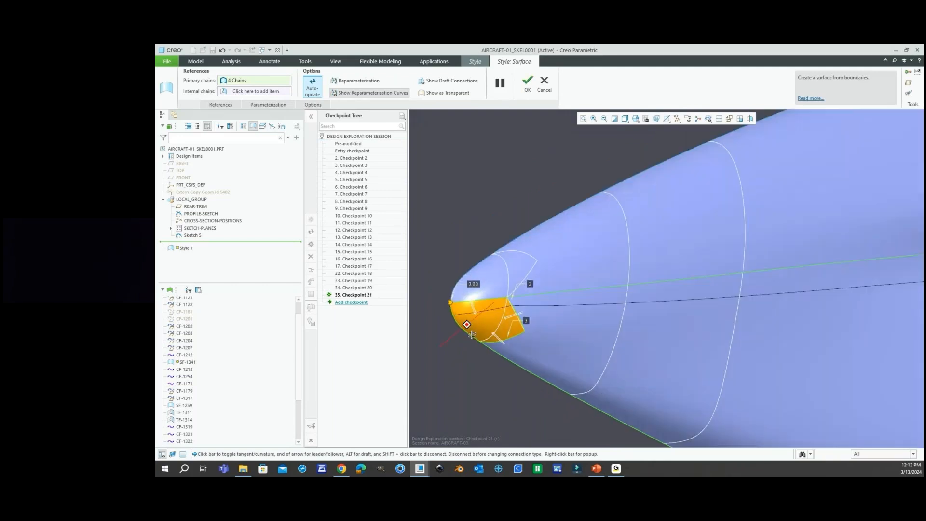
Step: Accept the lower nose boundary surface with its curvature connections
mouse_move(467, 326)
middle_down()
mouse_move(489, 285)
mouse_move(455, 332)
middle_up()
middle_drag(543, 335, 528, 349)
scroll(527, 349, up, 3)
scroll(651, 337, down, 3)
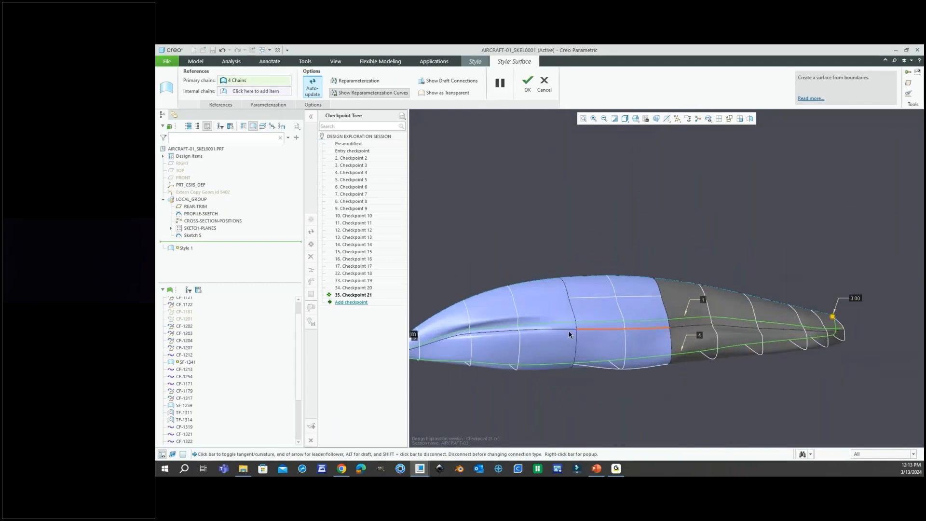
scroll(600, 286, up, 3)
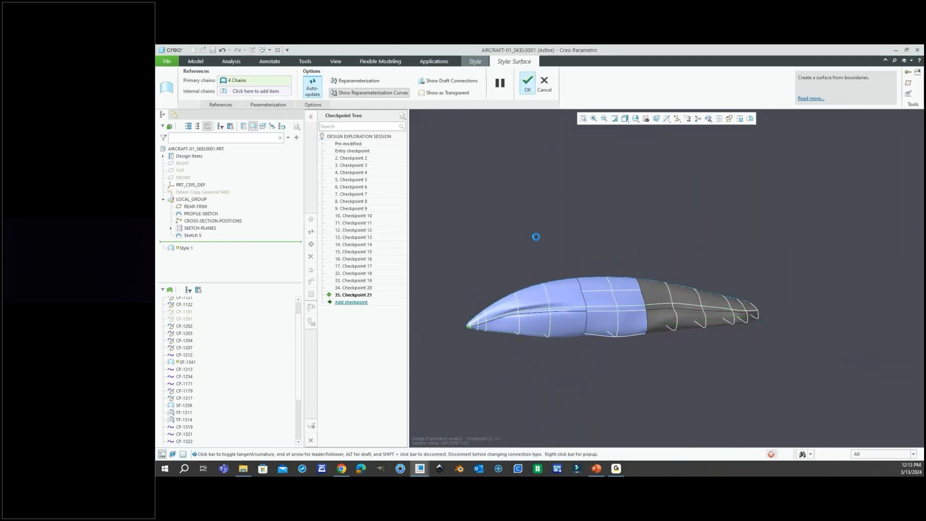
click(496, 277)
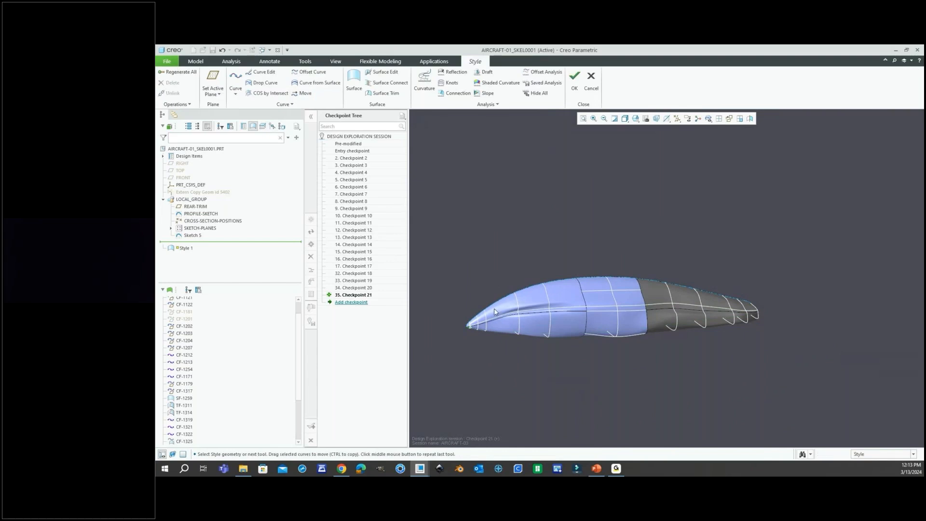
Step: Examine the closed nose tip and complete the fuselage style feature
scroll(476, 323, up, 5)
scroll(471, 326, up, 6)
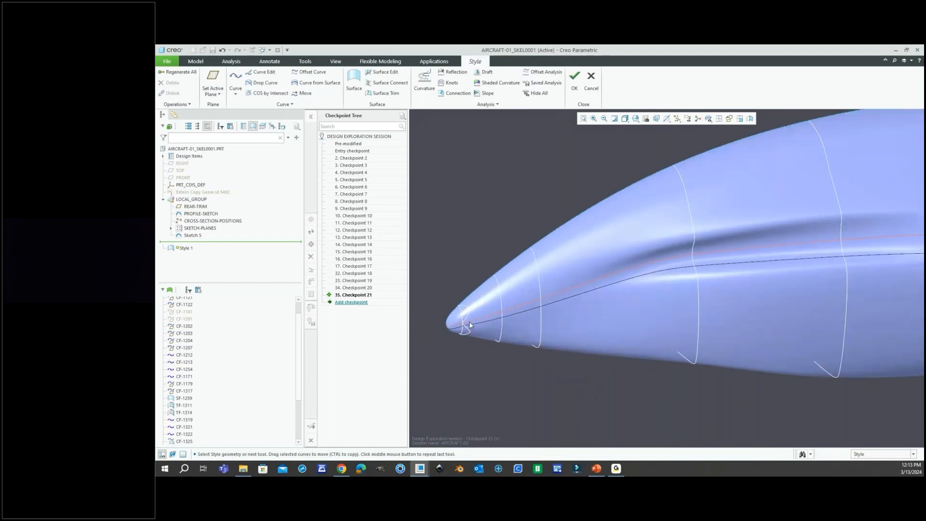
scroll(475, 302, down, 10)
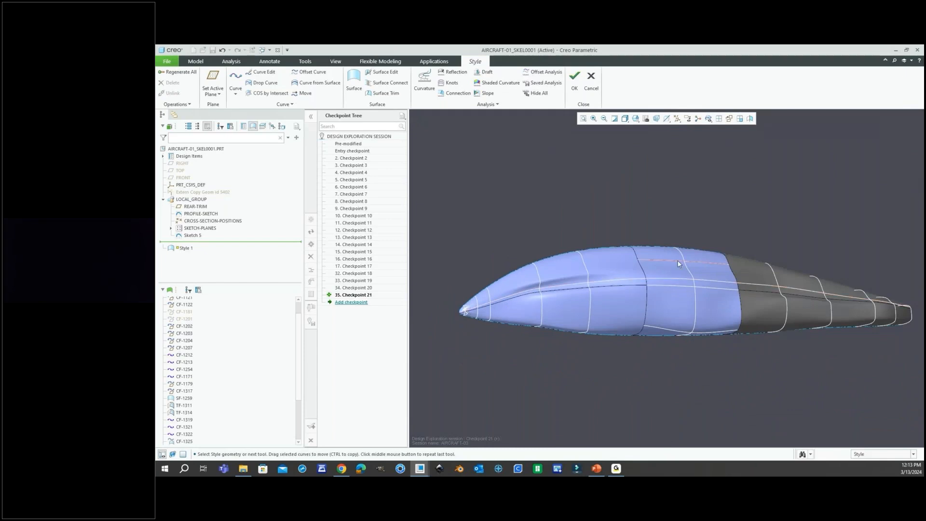
middle_drag(466, 312, 578, 226)
middle_click(578, 227)
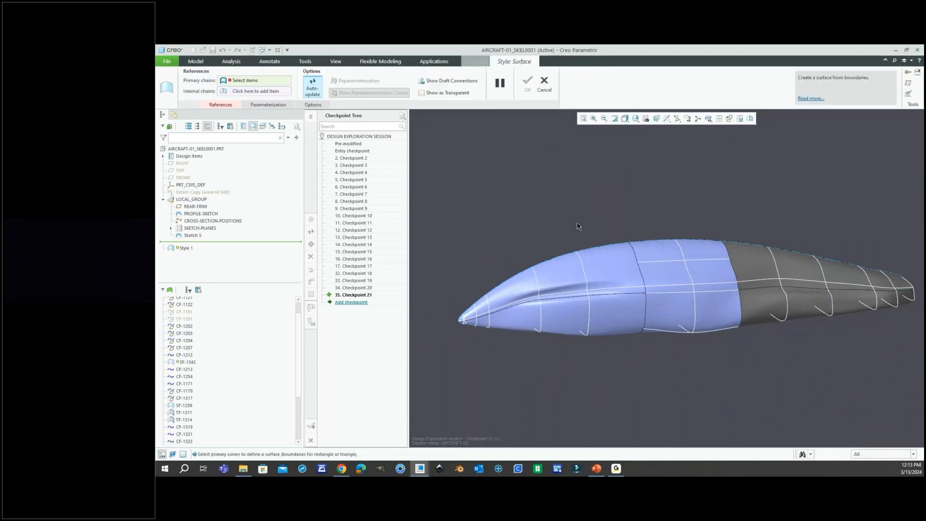
click(547, 83)
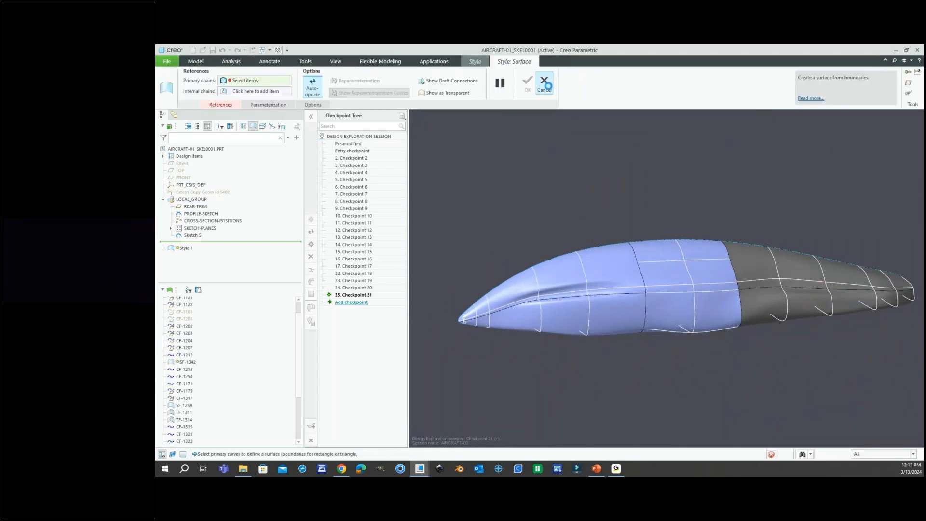
click(575, 83)
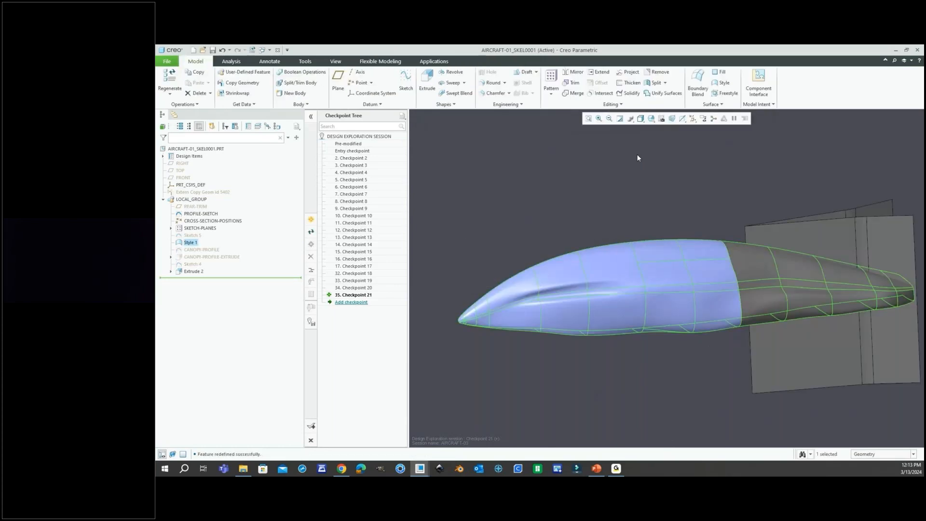
Step: Show the hidden CANOPY-PROFILE-EXTRUDE surface over the fuselage
click(538, 227)
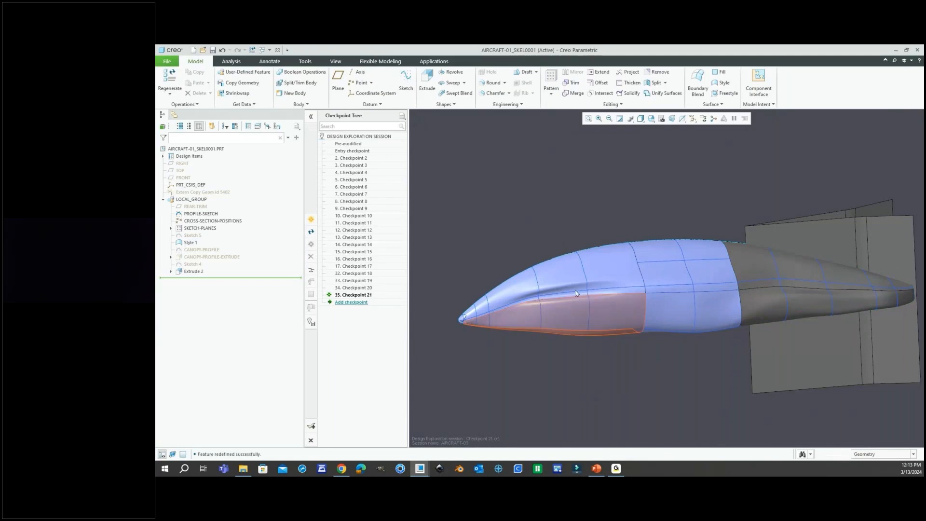
scroll(575, 290, up, 1)
middle_drag(574, 291, 581, 295)
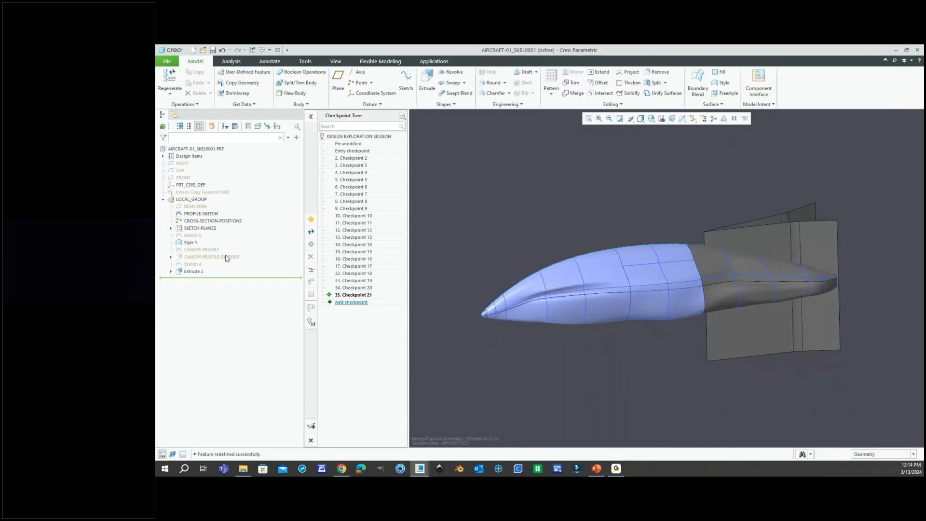
mouse_move(480, 255)
middle_down()
mouse_move(496, 273)
mouse_move(489, 262)
middle_up()
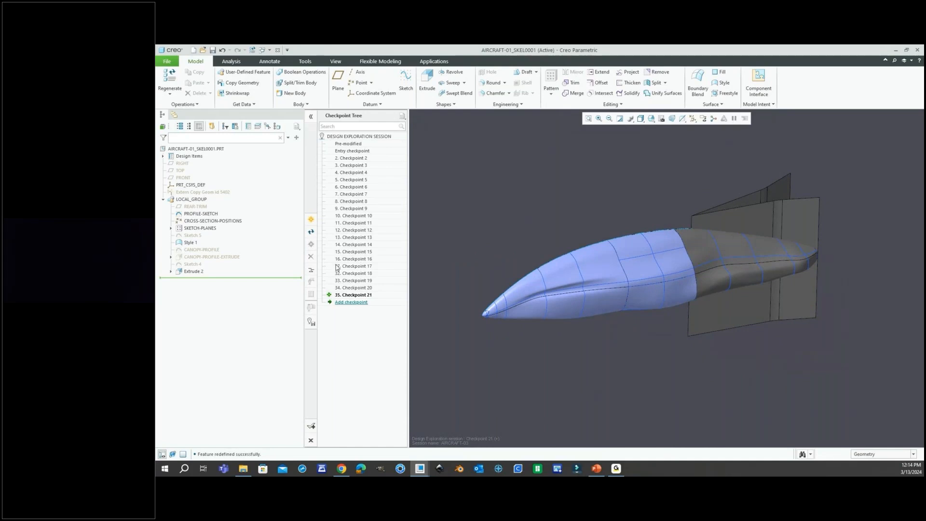
click(192, 259)
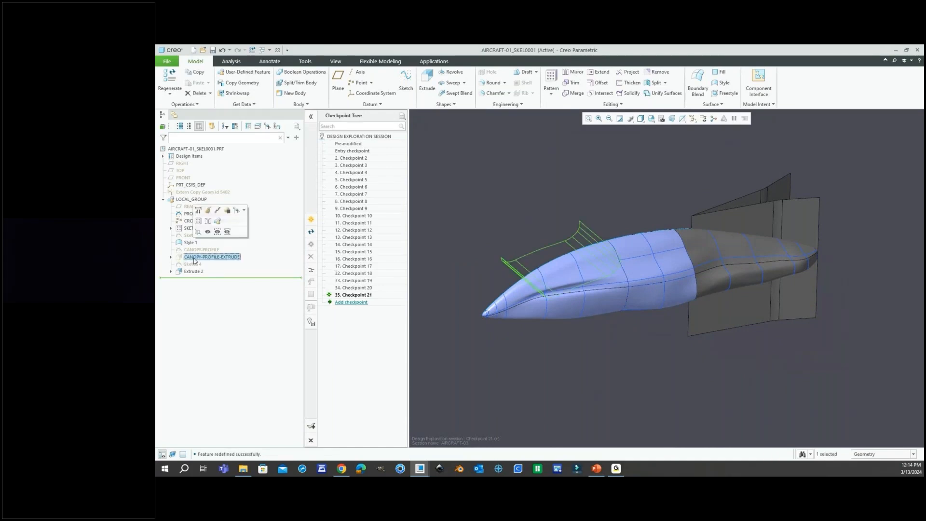
click(207, 231)
click(465, 224)
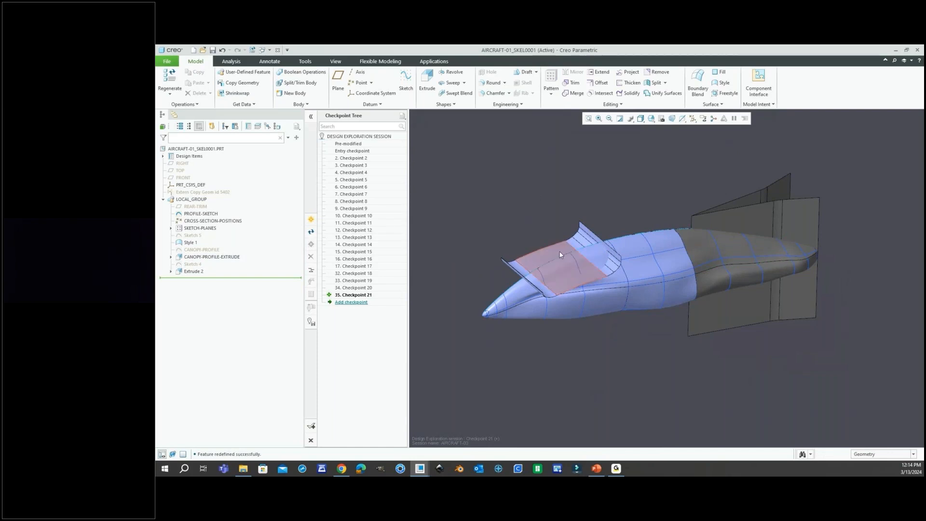
Step: Merge the front and rear fuselage quilts of the half fuselage, using the Join option
click(878, 457)
click(873, 416)
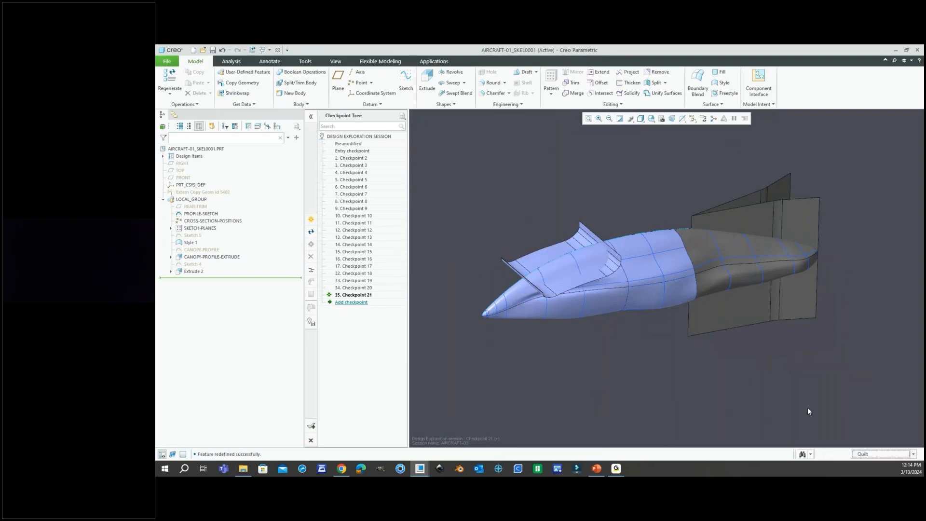
click(650, 290)
scroll(636, 306, up, 2)
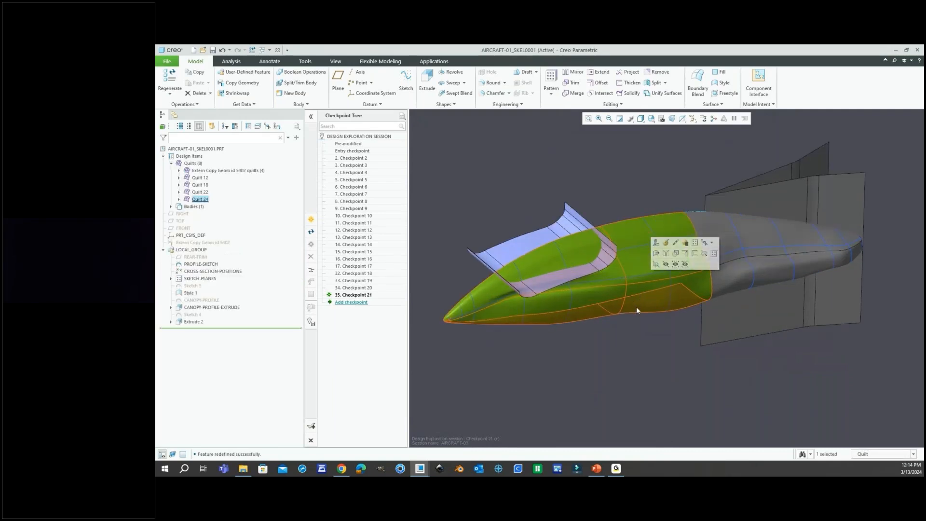
ctrl+click(742, 280)
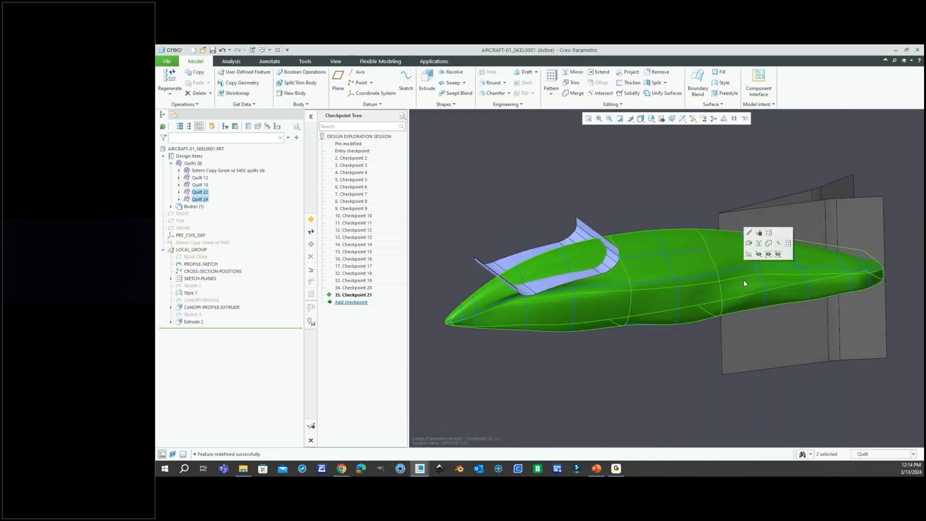
middle_drag(685, 334, 689, 333)
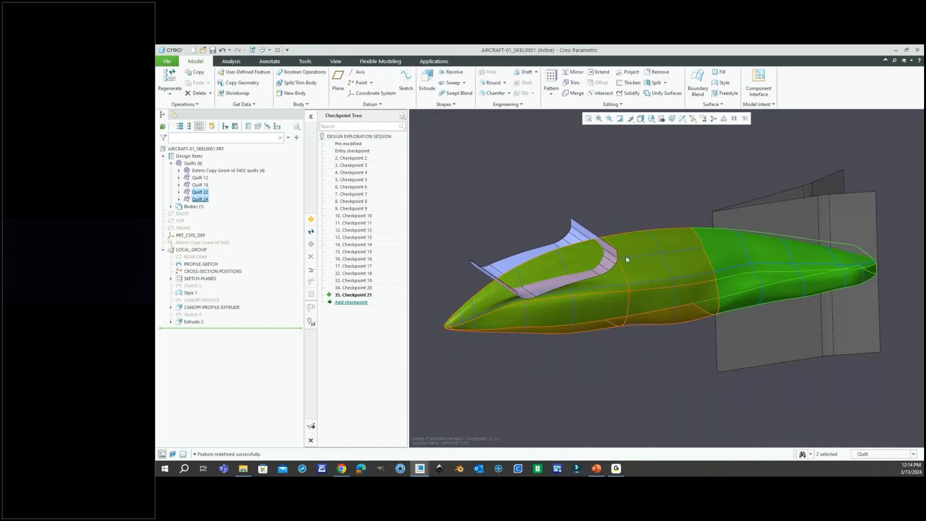
click(574, 93)
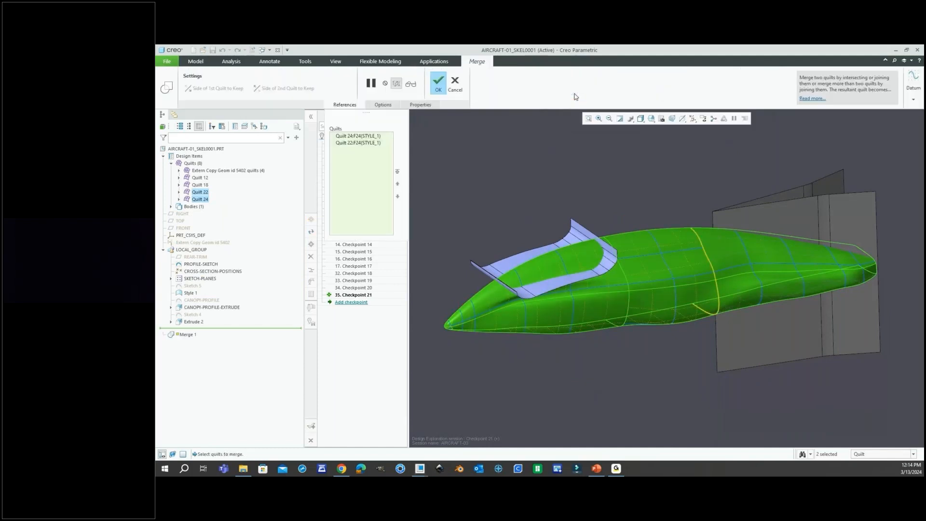
click(393, 105)
click(381, 135)
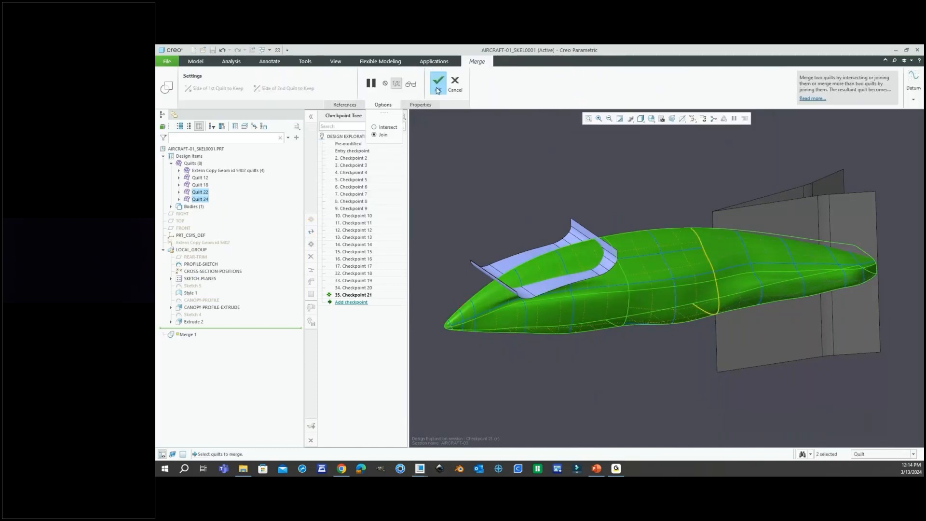
click(437, 89)
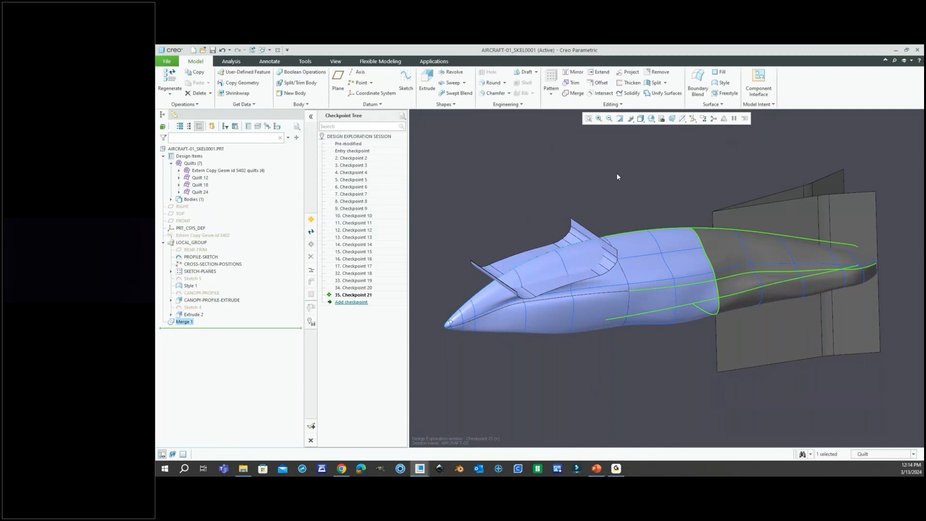
Step: Mirror the merged half-fuselage quilt about the RIGHT datum plane
click(665, 326)
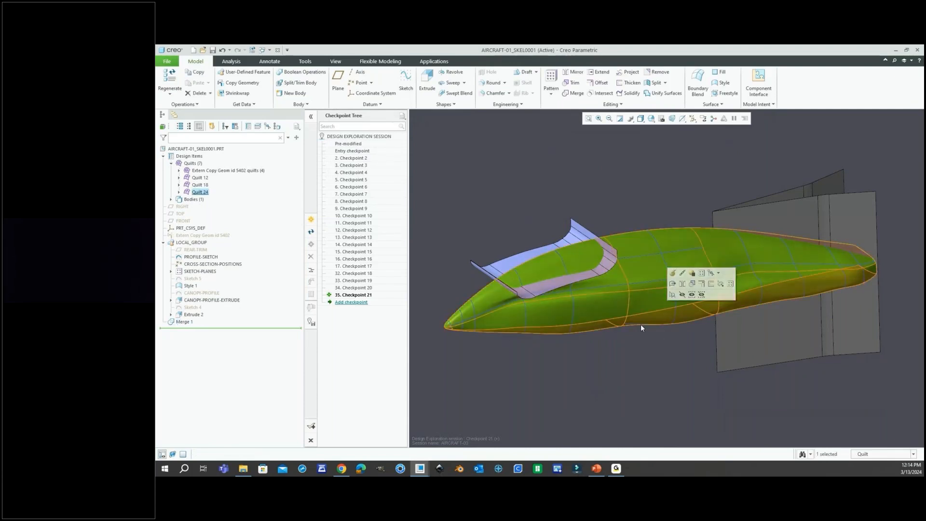
middle_drag(641, 326, 646, 327)
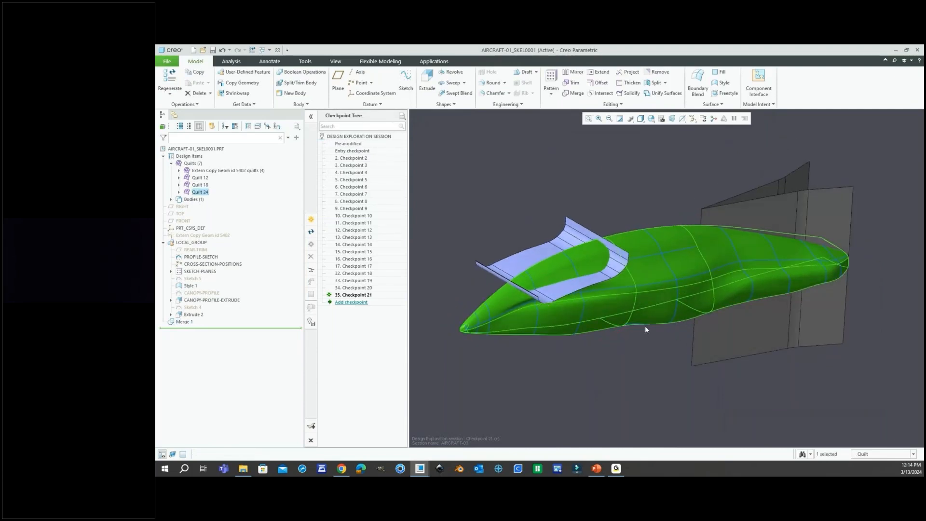
click(573, 73)
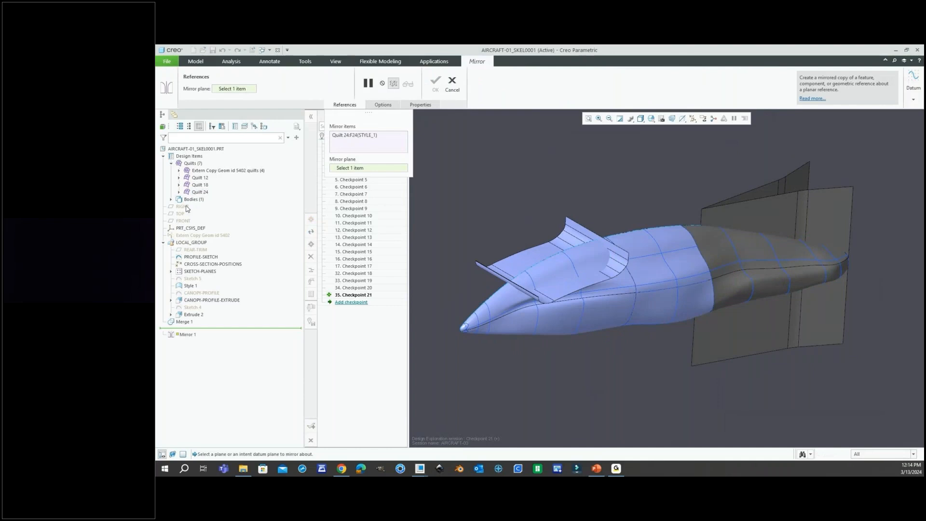
click(183, 206)
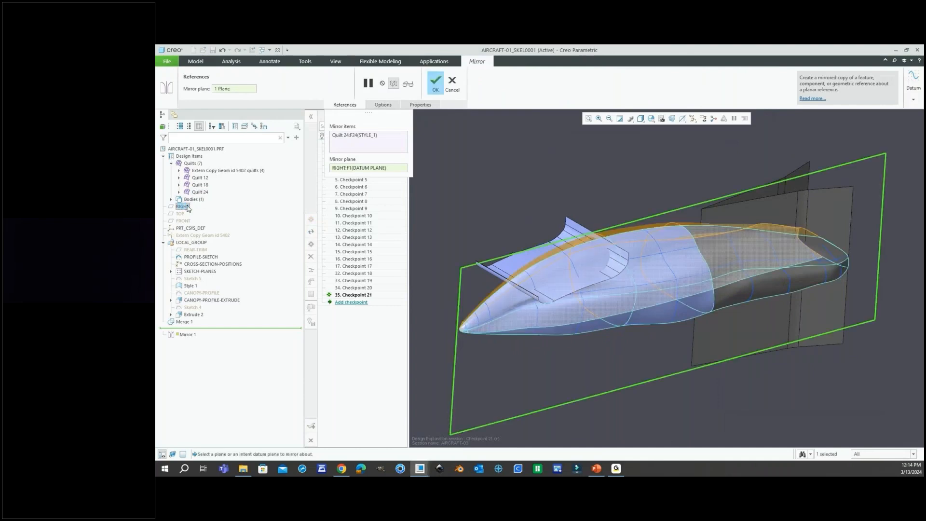
click(433, 86)
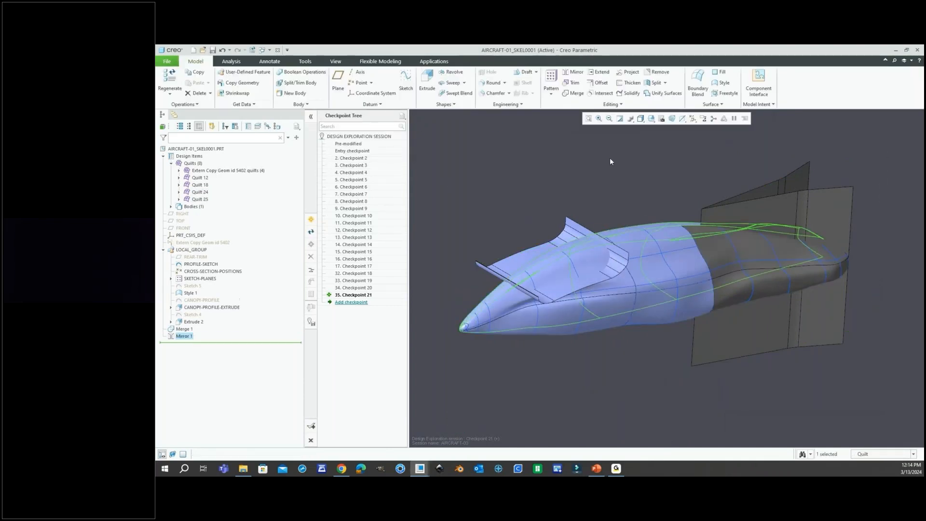
Step: Merge the original half-fuselage quilt with its mirrored copy into one quilt
click(672, 258)
middle_drag(637, 201, 633, 216)
click(658, 181)
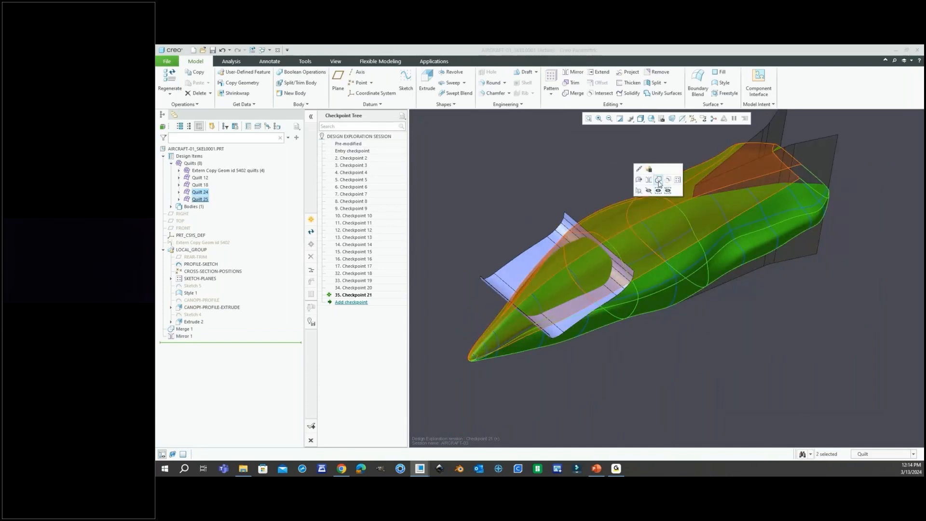
click(592, 178)
mouse_move(576, 210)
middle_down()
mouse_move(549, 180)
mouse_move(556, 187)
middle_up()
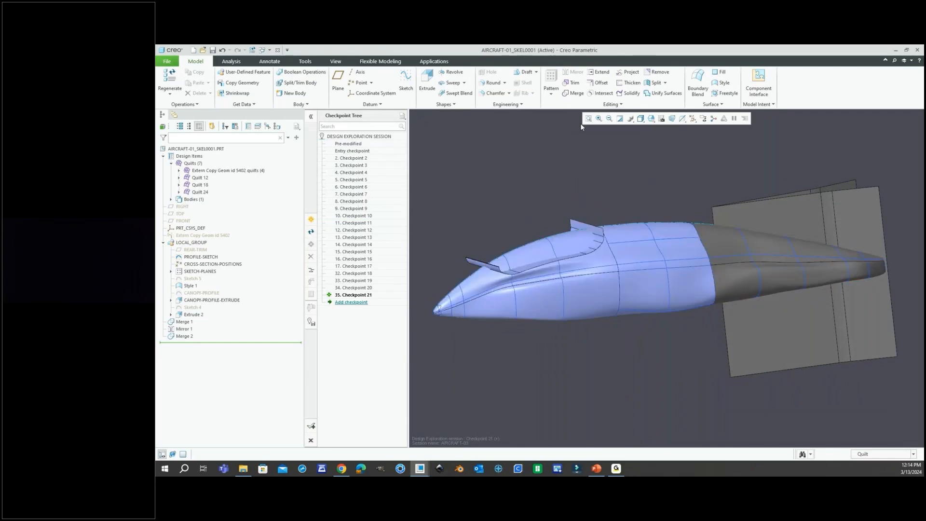
Step: Trim the full fuselage quilt with the canopy-profile extrude quilt, keeping the canopy portion
click(571, 82)
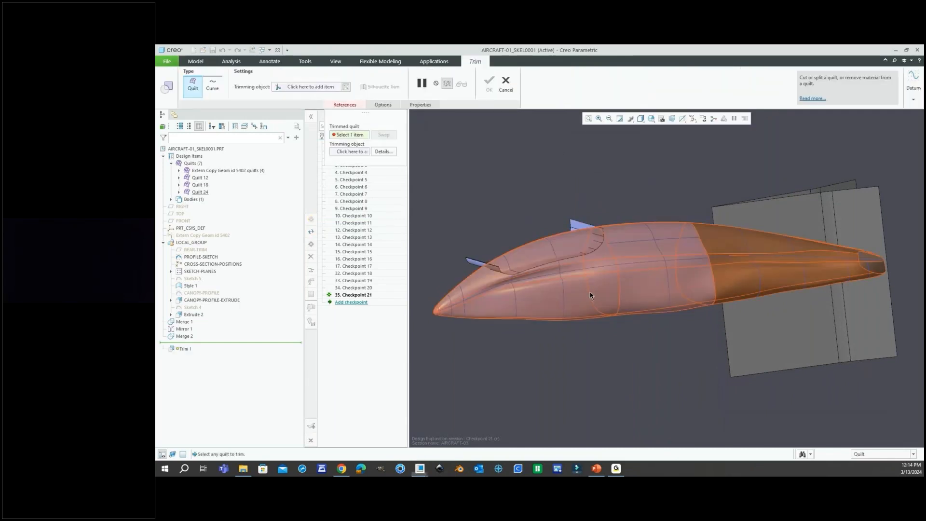
click(591, 295)
middle_drag(579, 279, 575, 264)
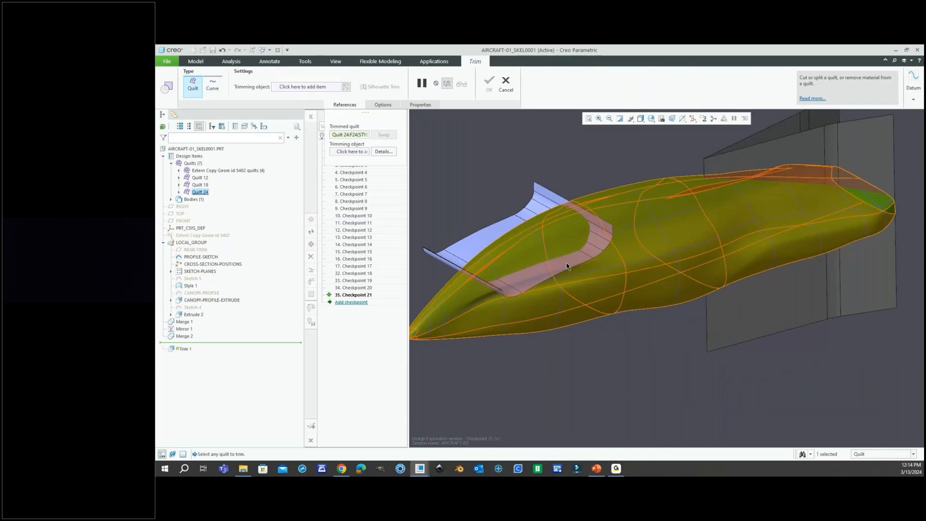
click(566, 266)
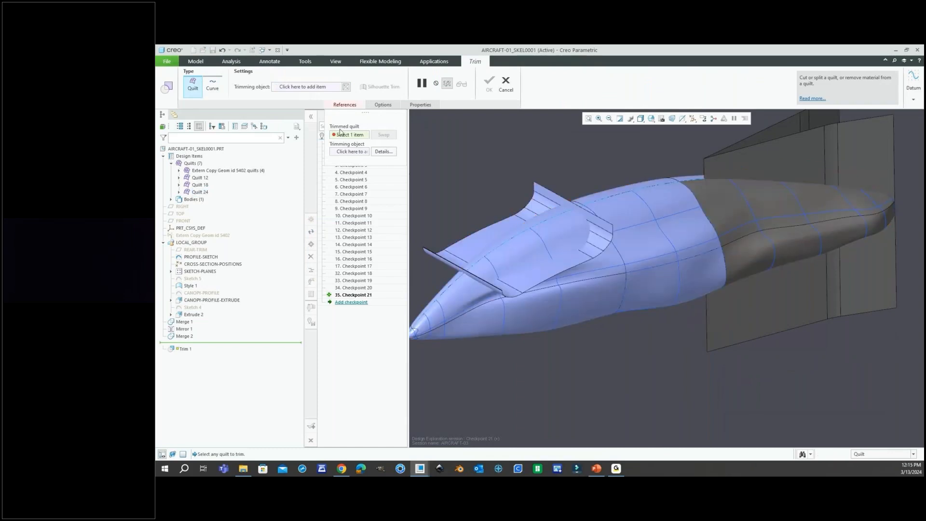
click(521, 309)
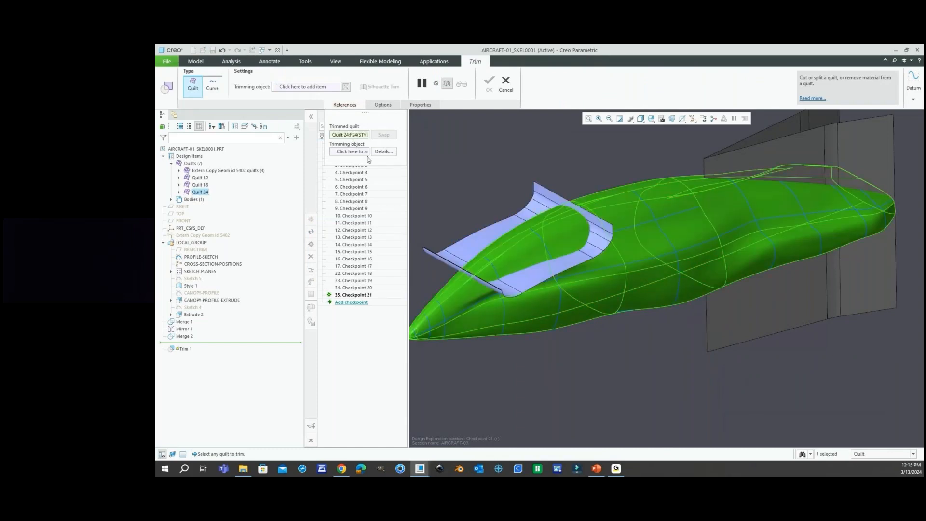
click(490, 234)
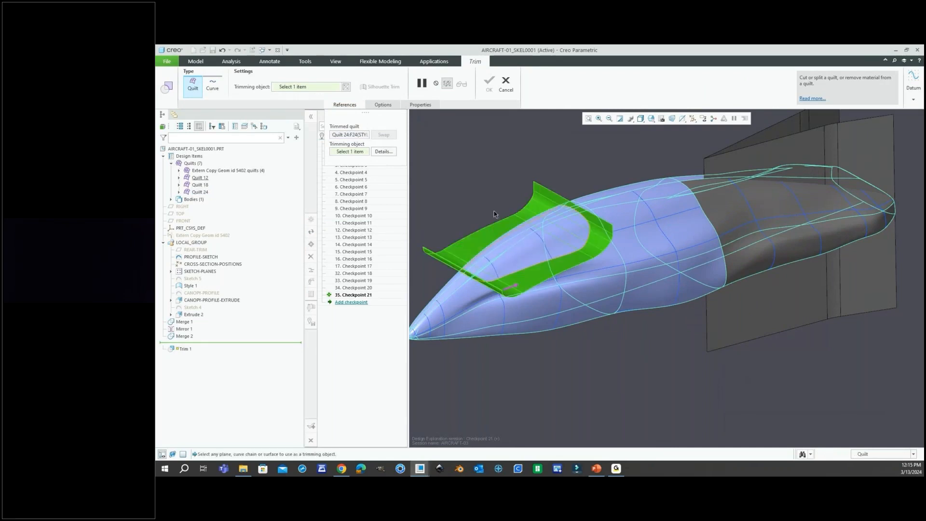
mouse_move(499, 192)
middle_down()
mouse_move(483, 170)
mouse_move(476, 181)
middle_up()
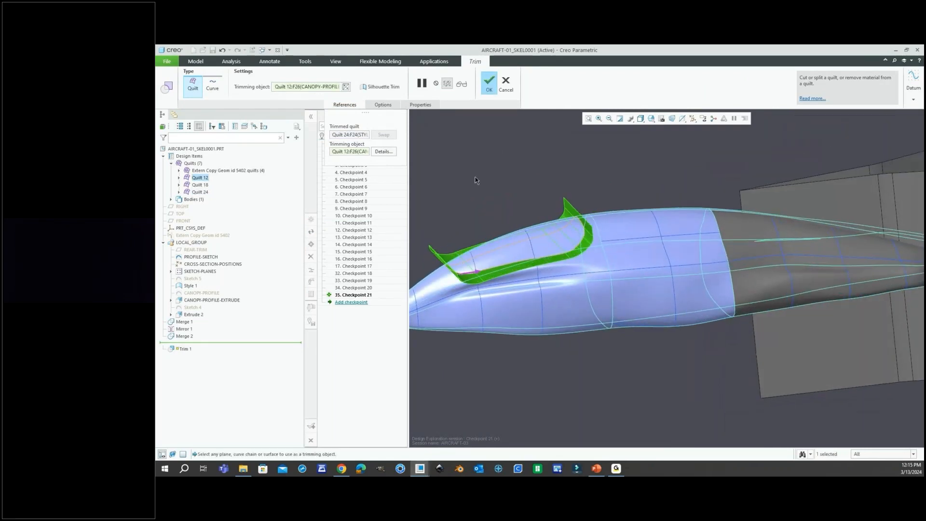
click(489, 86)
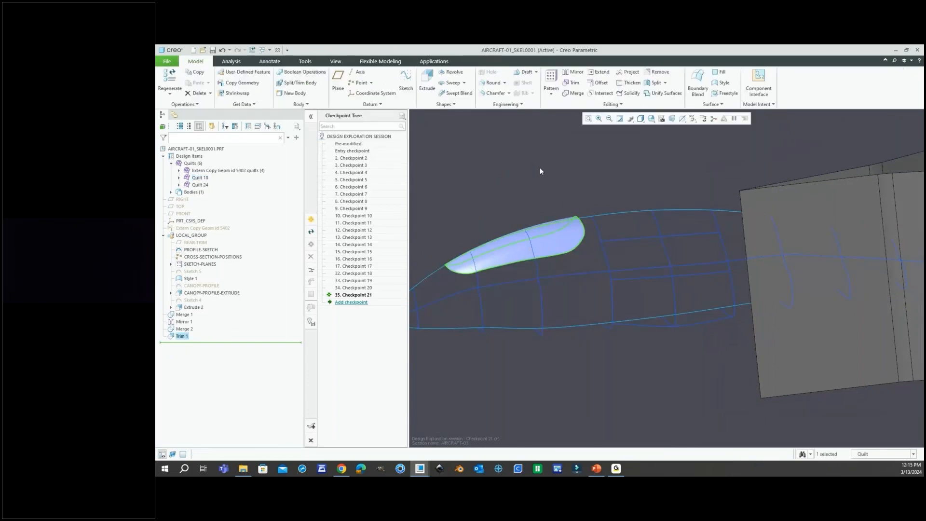
scroll(627, 241, down, 2)
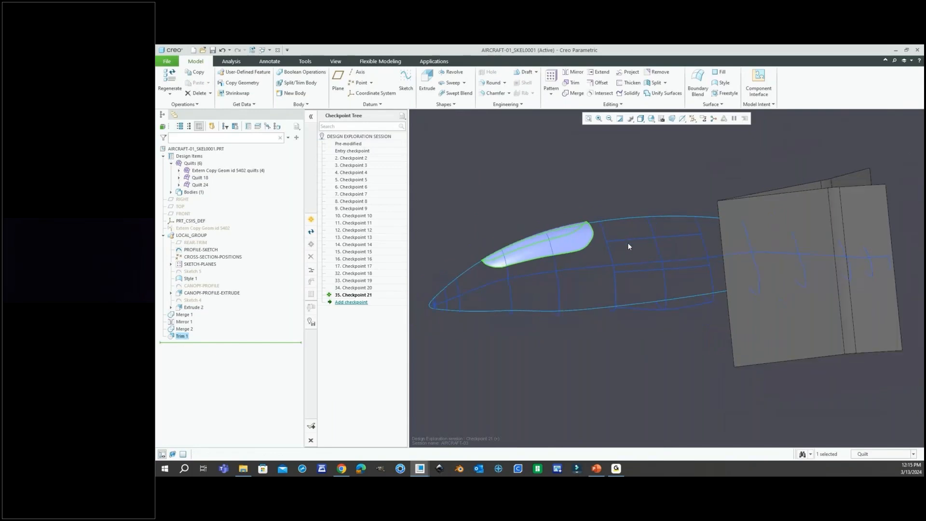
Step: Delete the Trim 1 feature that cut the fuselage quilt down to the canopy portion
right_click(188, 340)
click(207, 408)
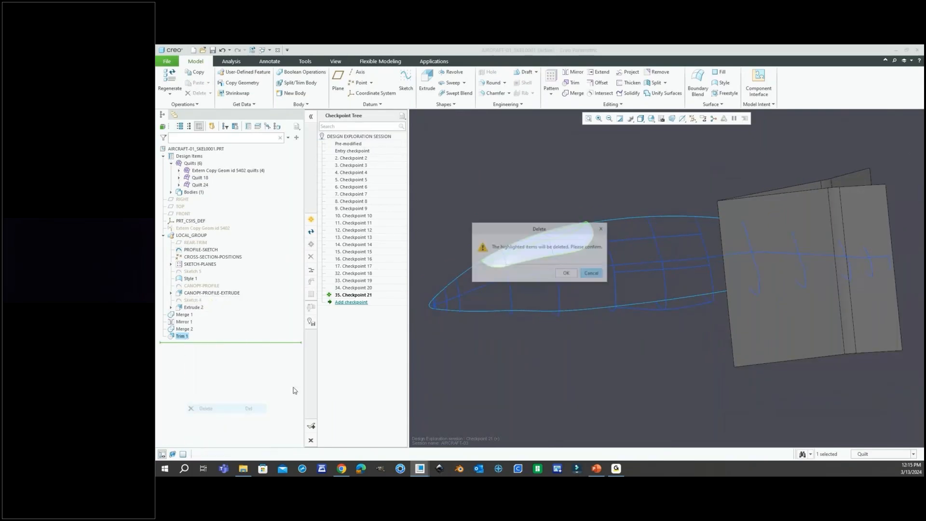
click(567, 273)
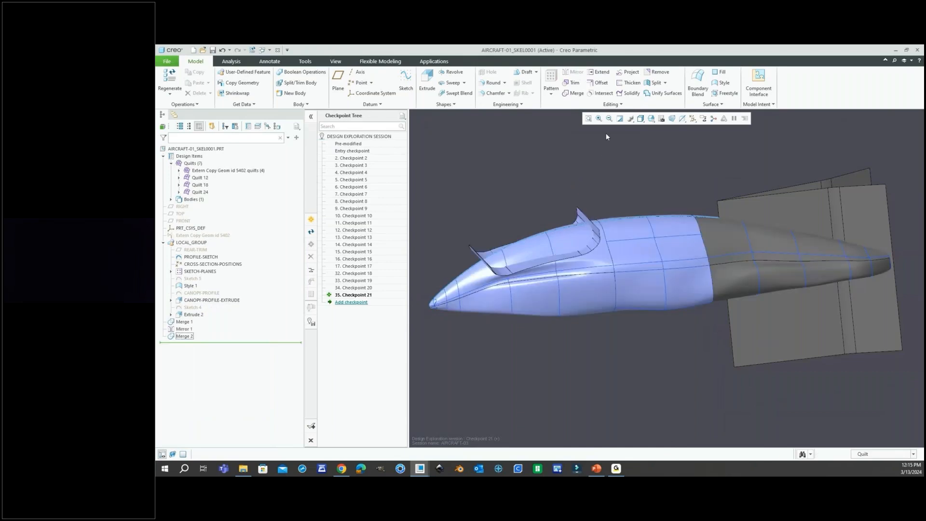
Step: Intersect the full fuselage quilt with the canopy-profile extrude quilt to create the canopy outline curve
click(601, 93)
middle_drag(565, 218, 586, 245)
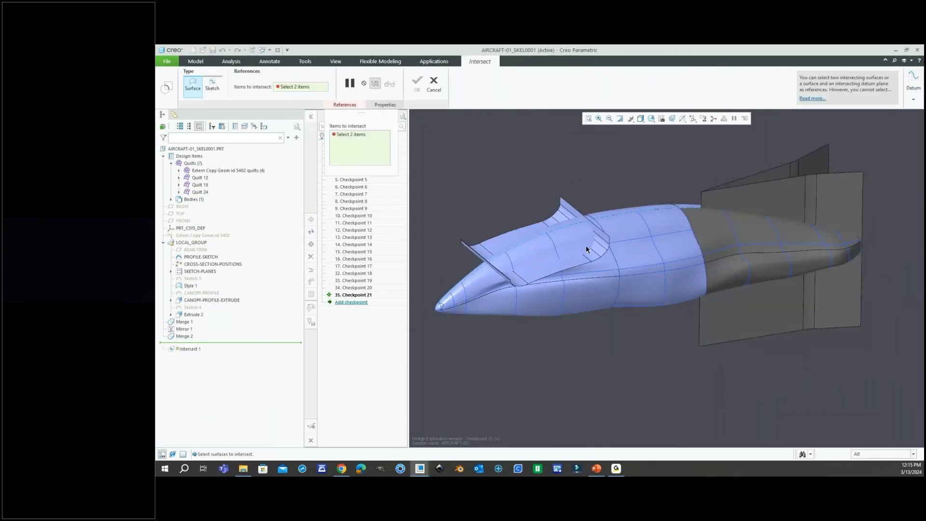
click(862, 455)
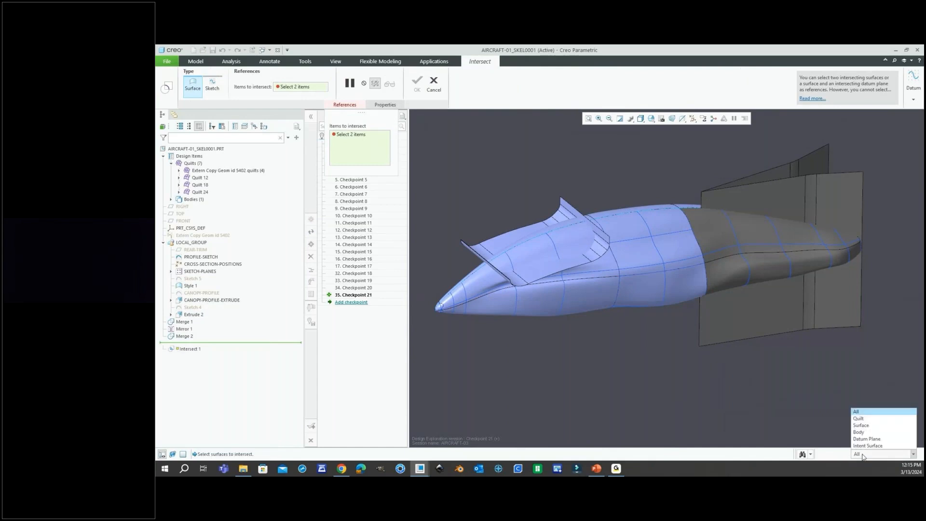
click(858, 418)
click(555, 240)
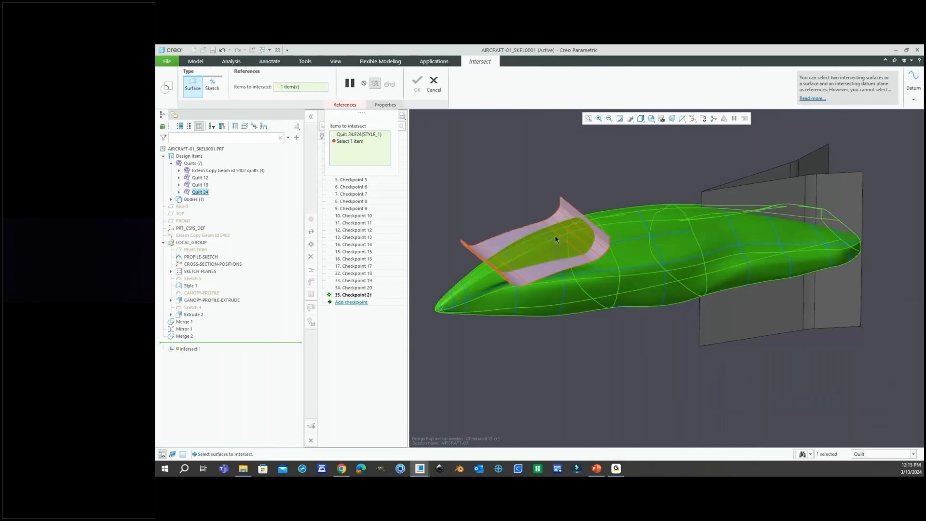
click(557, 214)
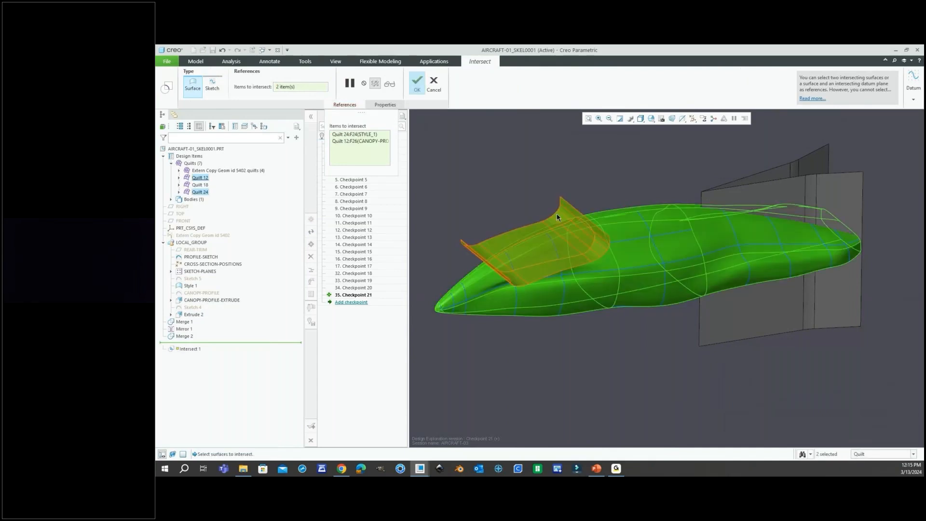
middle_click(526, 182)
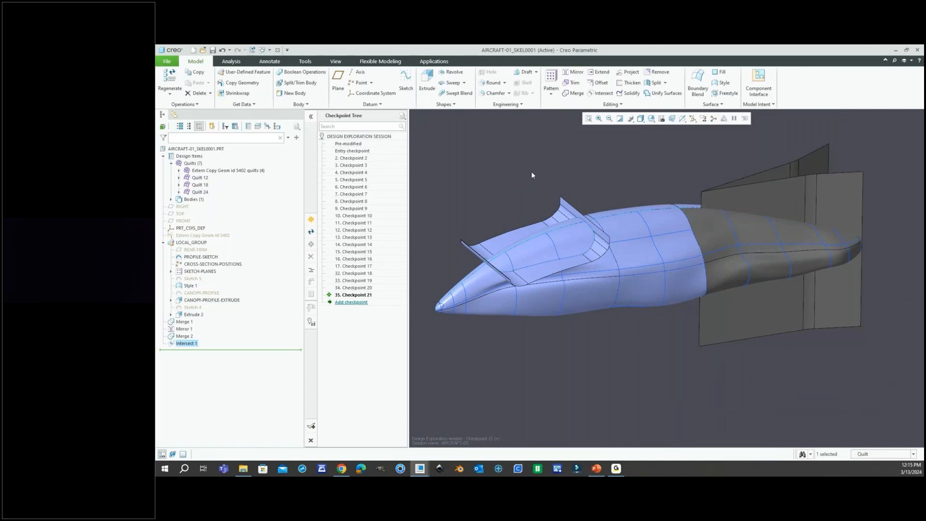
click(433, 208)
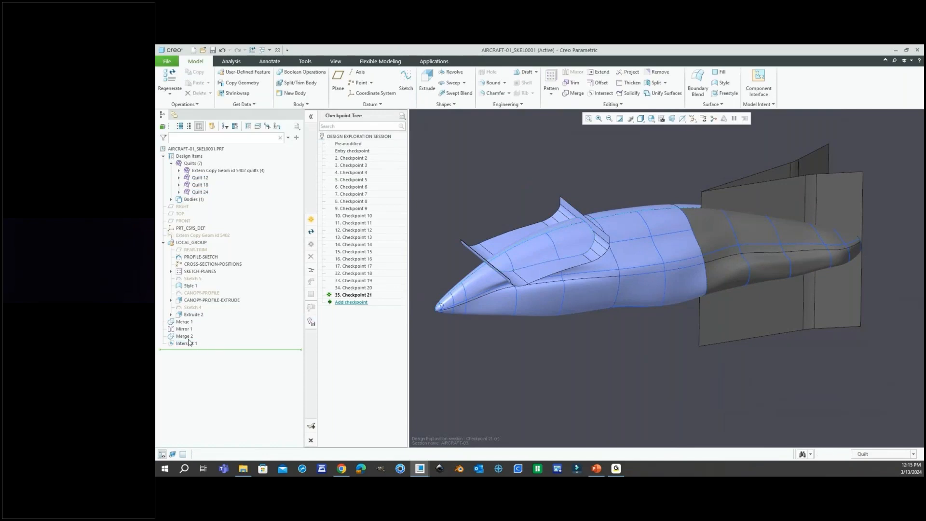
Step: Hide the CANOPY-PROFILE-EXTRUDE feature
click(193, 314)
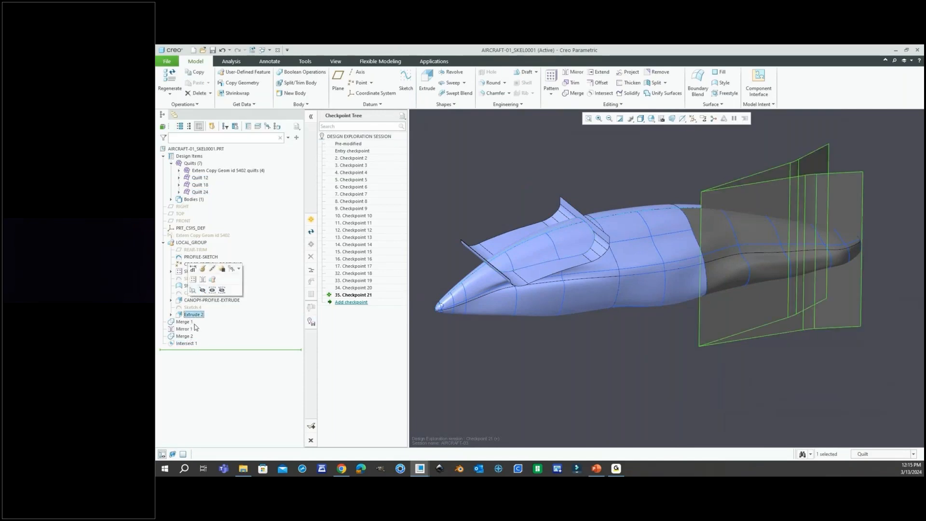
click(188, 299)
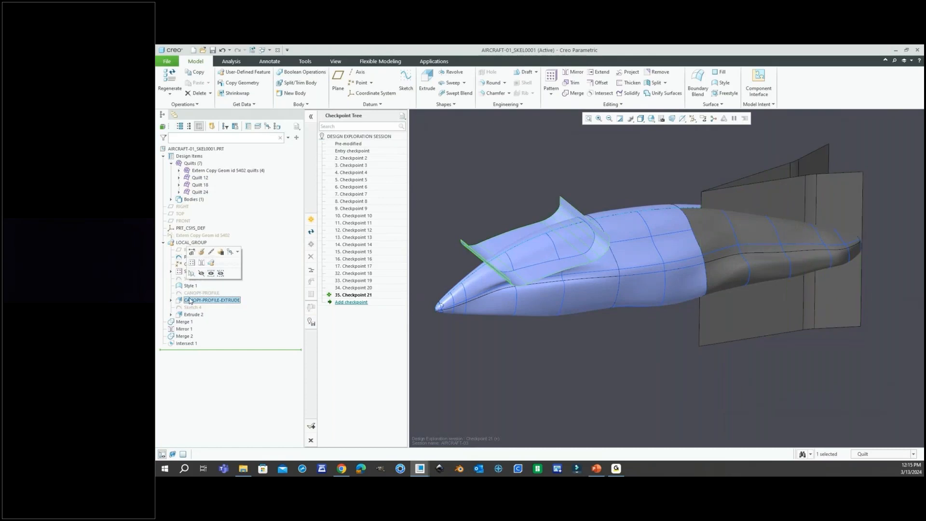
click(204, 276)
Step: Trim the full fuselage quilt with the canopy intersection curve, keeping both sides as separate quilts
scroll(524, 238, down, 3)
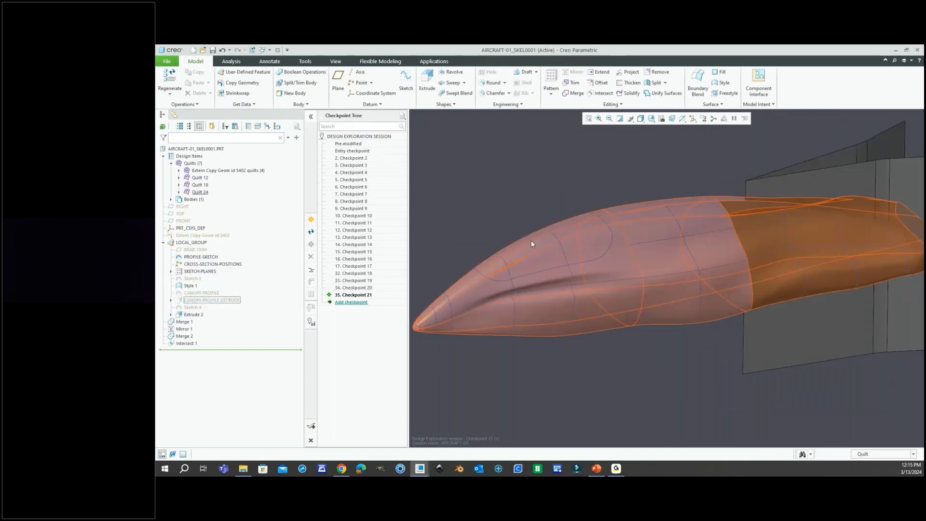
click(572, 83)
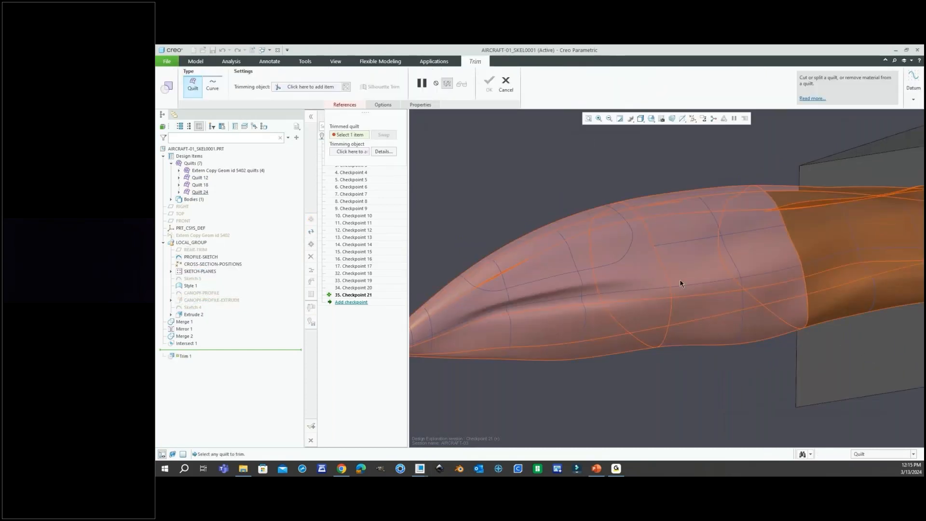
click(678, 280)
click(349, 151)
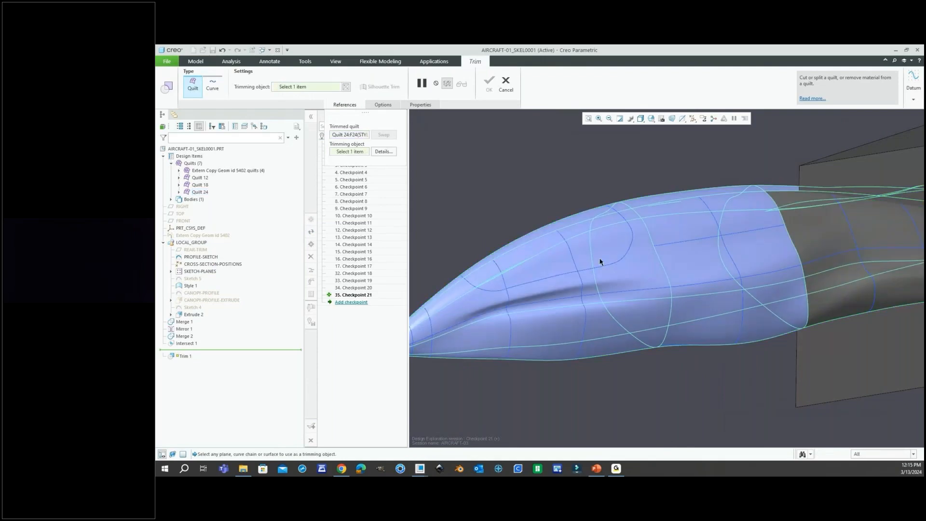
click(584, 270)
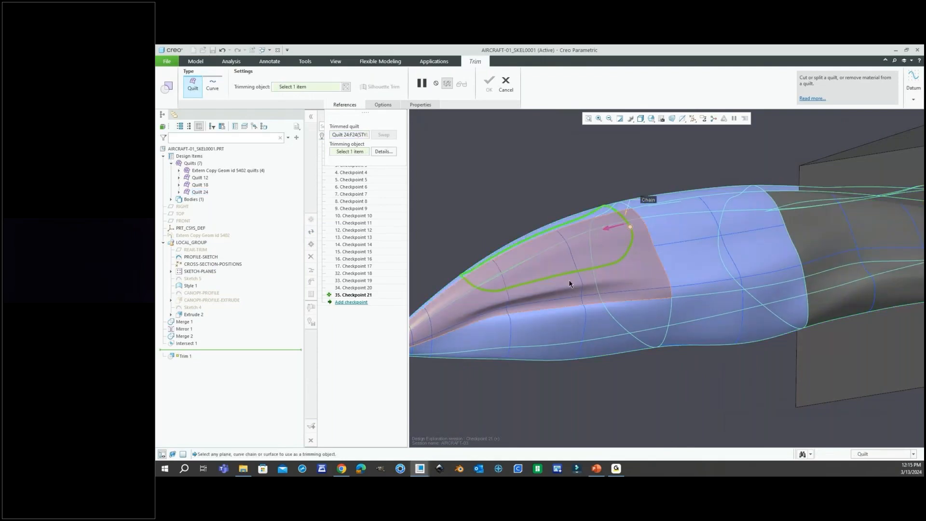
click(565, 272)
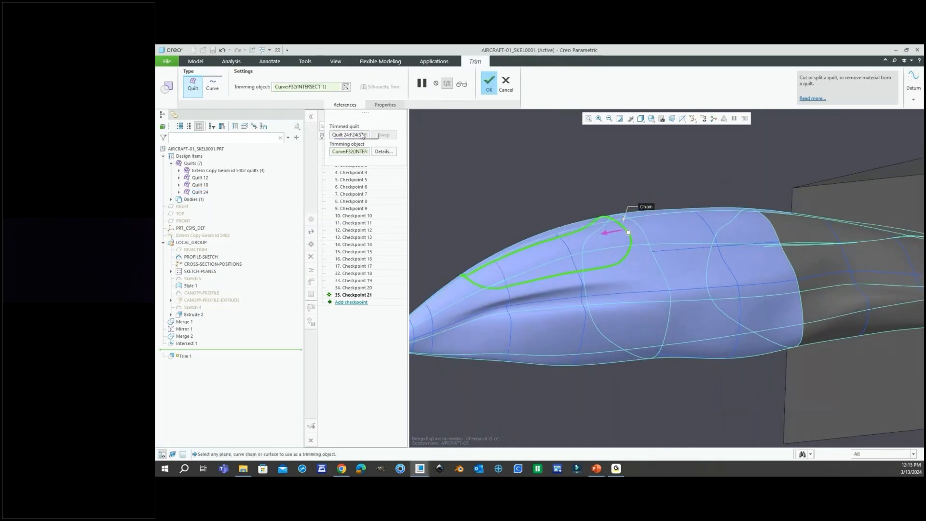
click(346, 87)
click(346, 87)
click(460, 85)
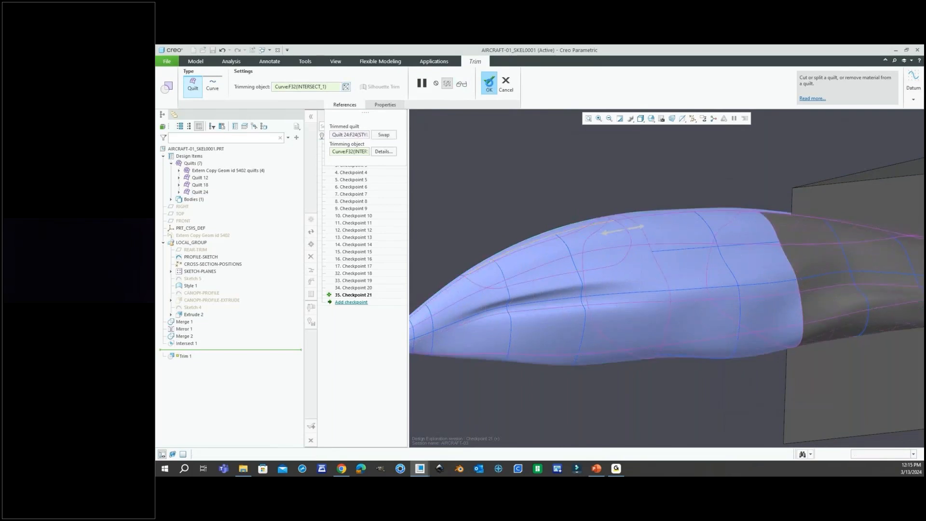
click(535, 178)
scroll(565, 258, up, 2)
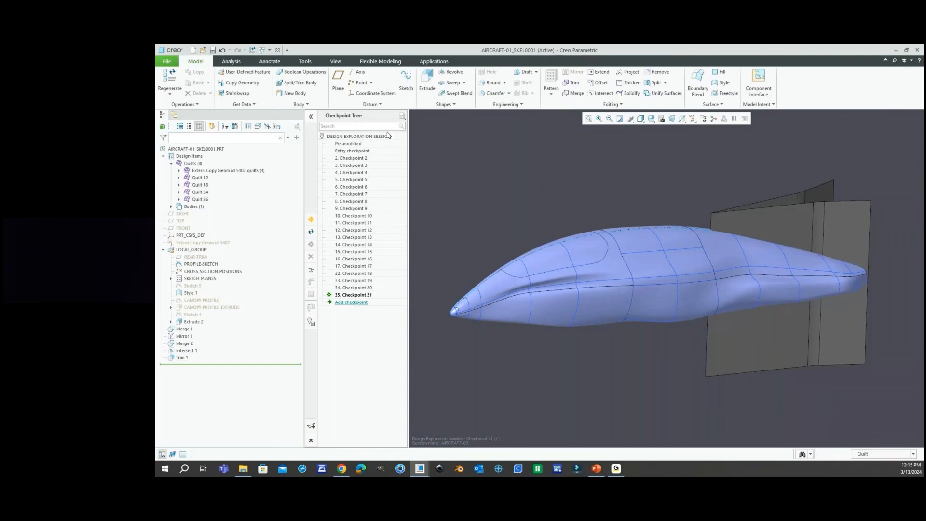
Step: Apply the paint-metallic-grey appearance to the main fuselage quilt around the canopy
click(332, 62)
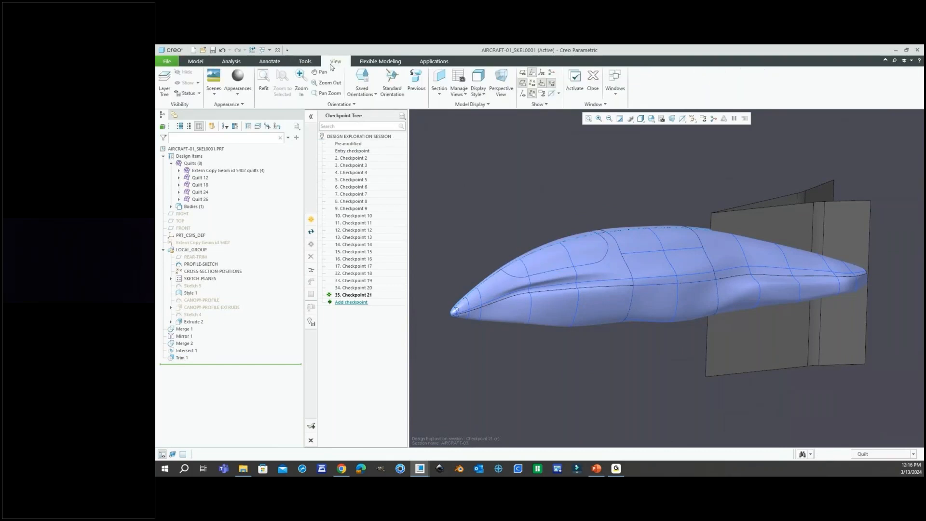
click(246, 96)
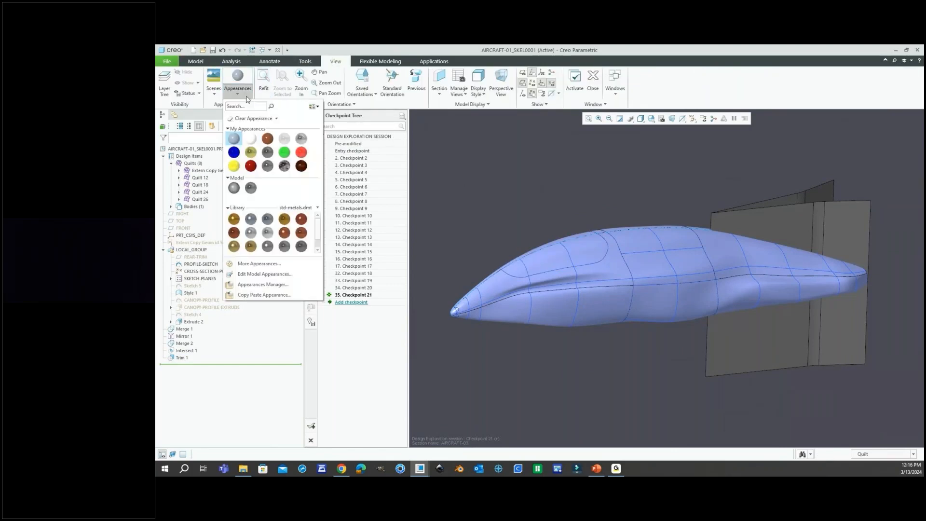
click(235, 187)
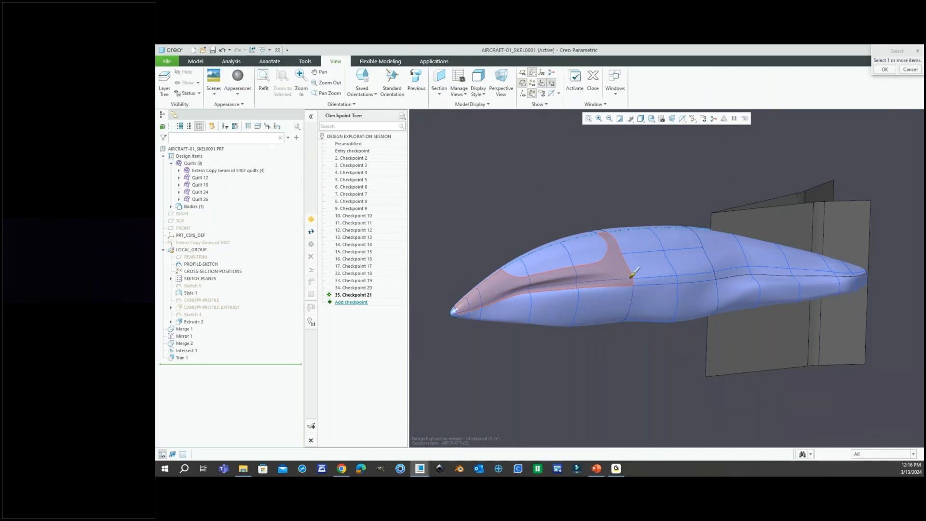
click(241, 80)
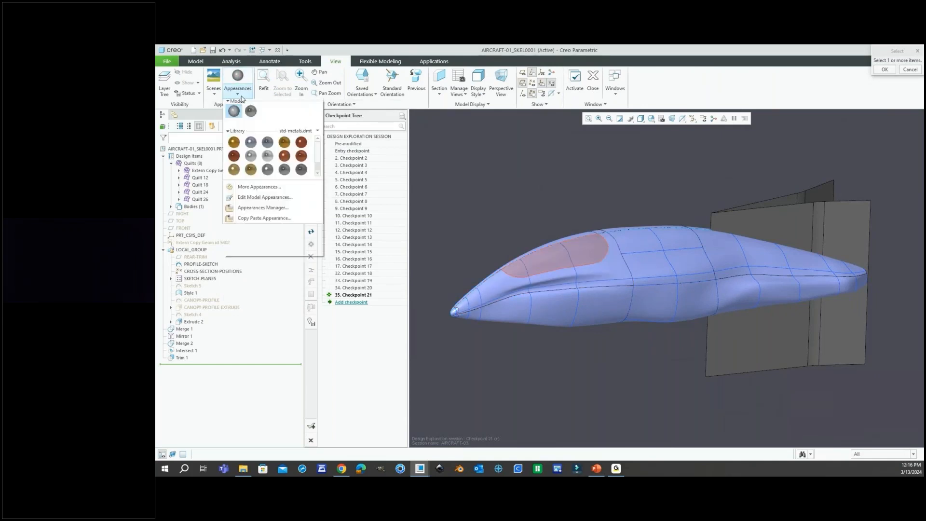
mouse_move(234, 189)
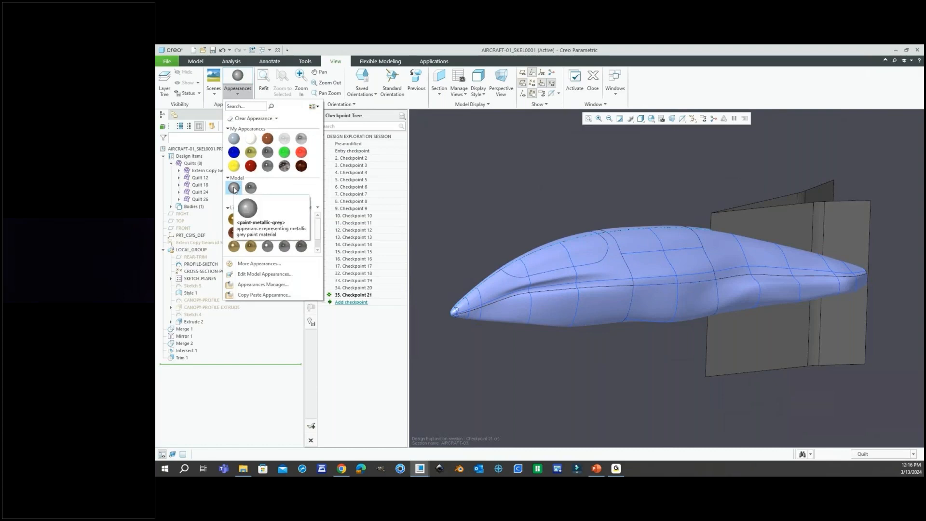
click(670, 402)
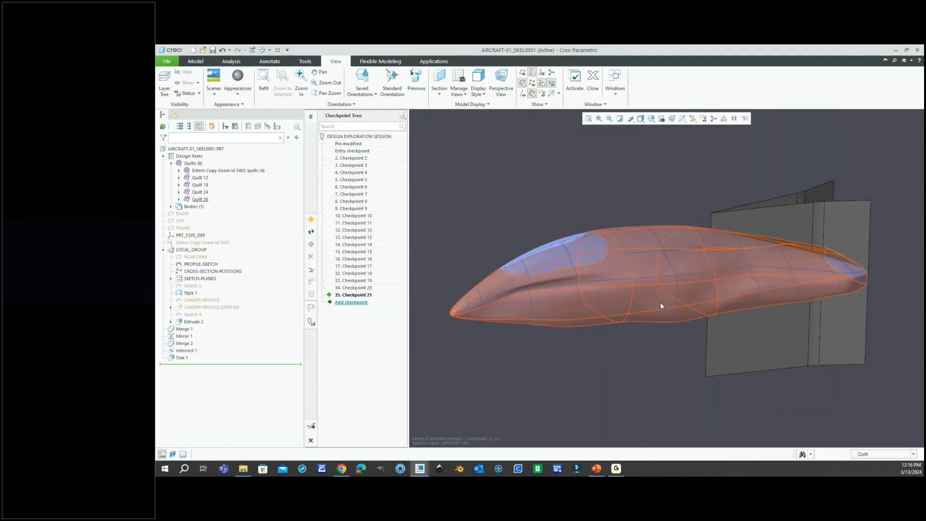
click(659, 302)
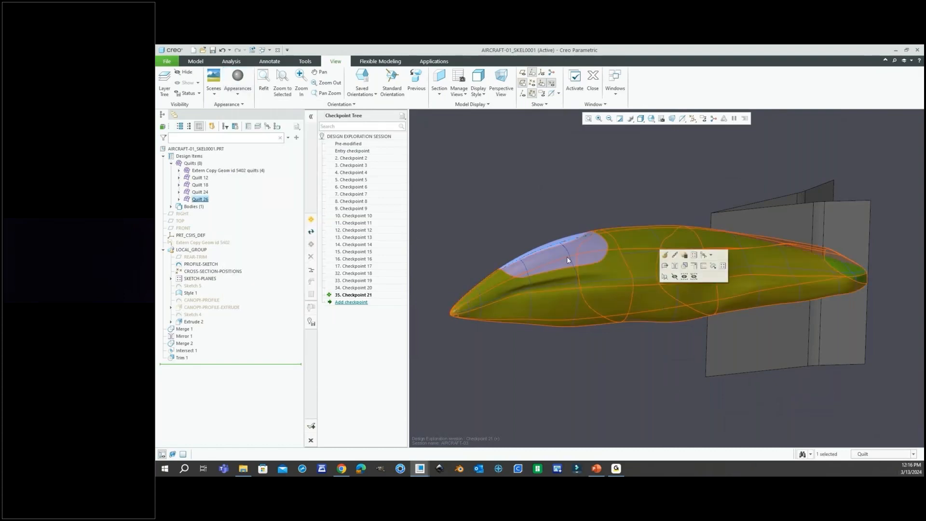
click(237, 76)
Step: Apply the second model appearance, a dark one, to the canopy surfaces on both sides of the fuselage
click(242, 96)
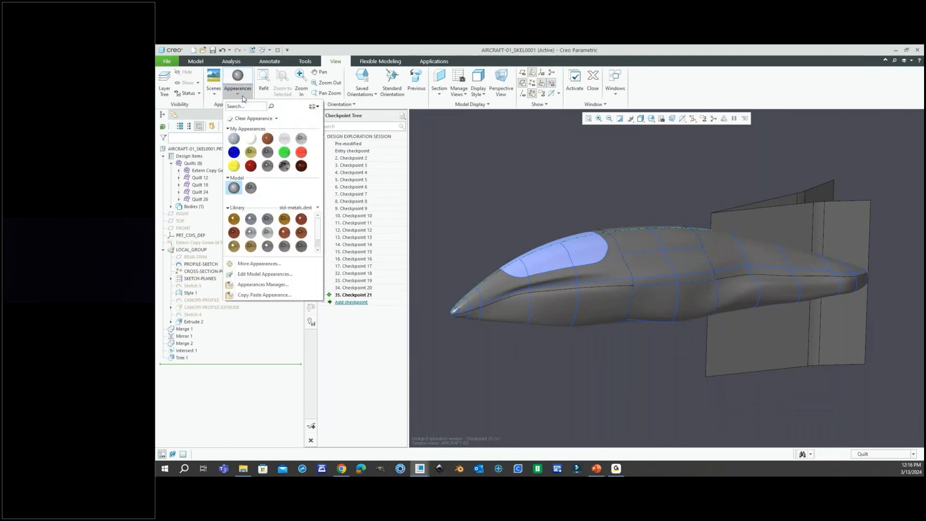
click(252, 188)
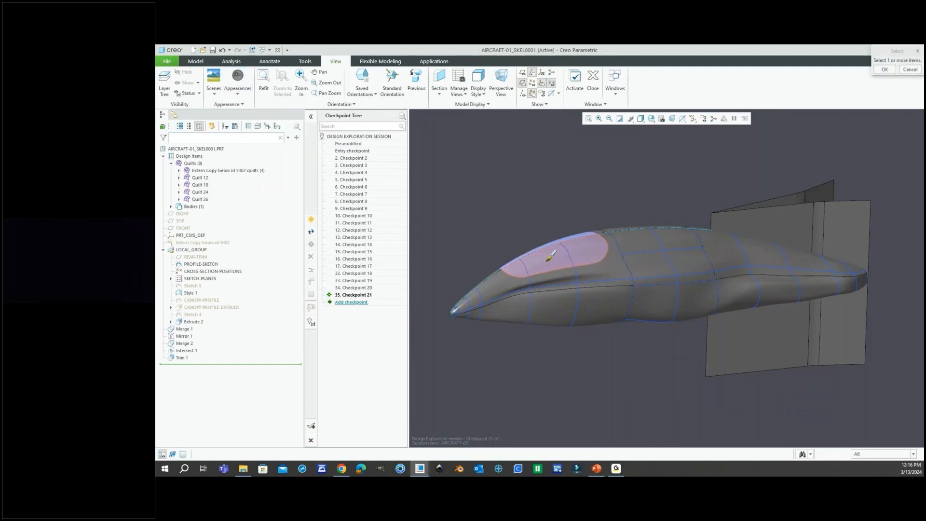
click(550, 240)
middle_drag(549, 239, 556, 273)
ctrl+click(552, 219)
middle_click(490, 195)
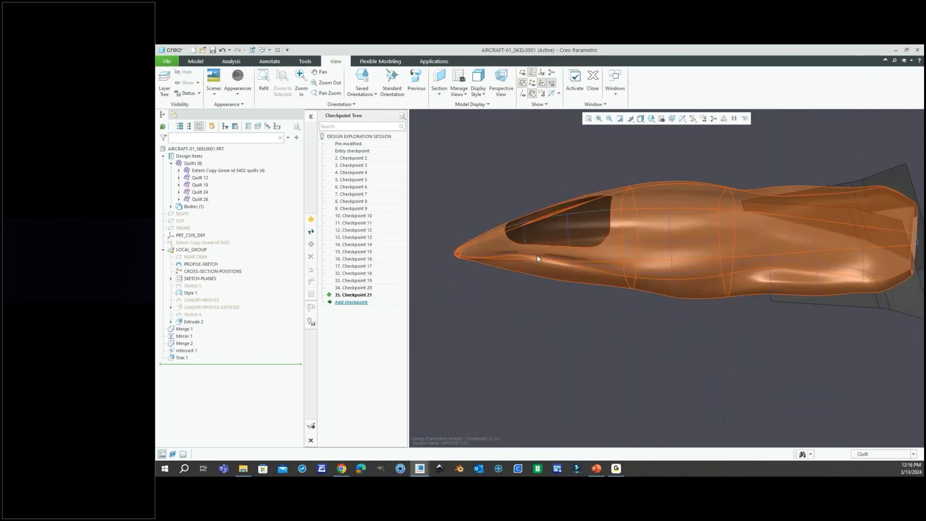
Step: Examine the coloured fuselage and how the Extrude 2 surfaces and the REAR-TRIM plane lie at its tail
scroll(537, 255, up, 3)
scroll(719, 241, down, 2)
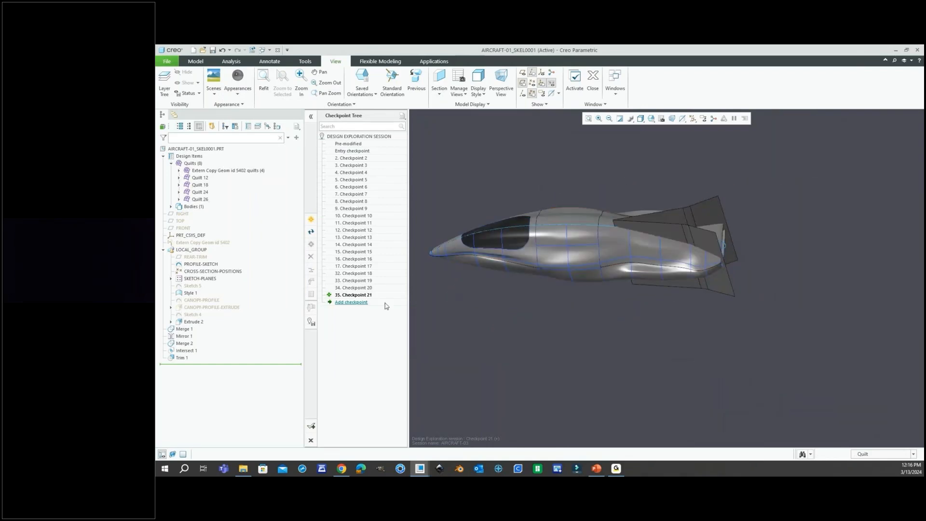
middle_drag(544, 253, 511, 272)
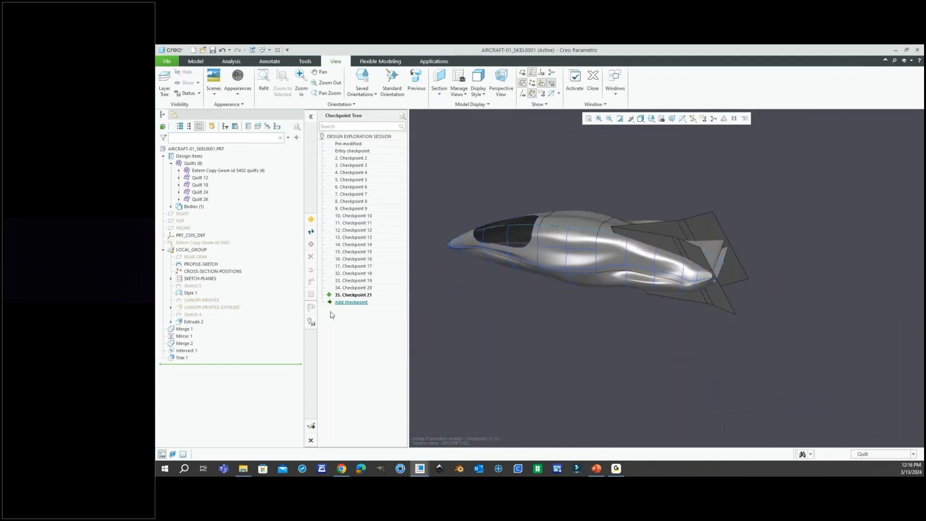
click(195, 322)
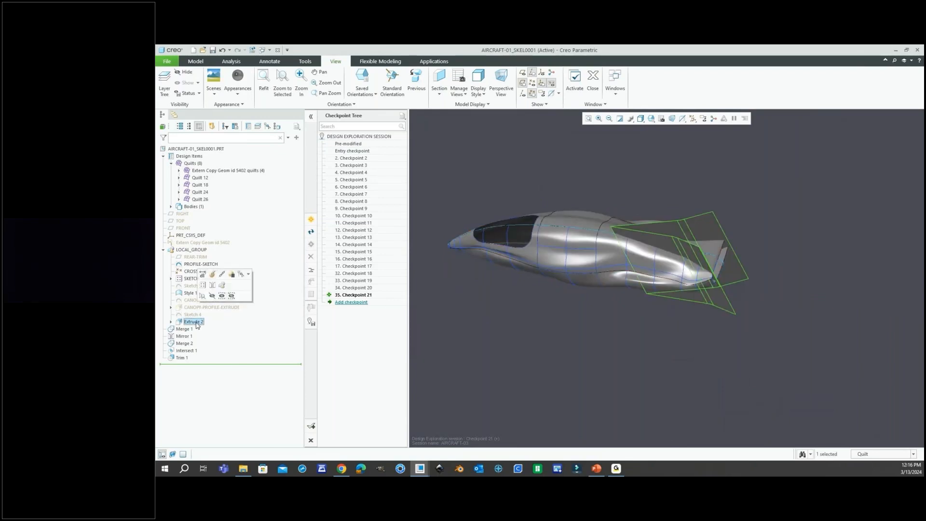
middle_drag(606, 300, 713, 262)
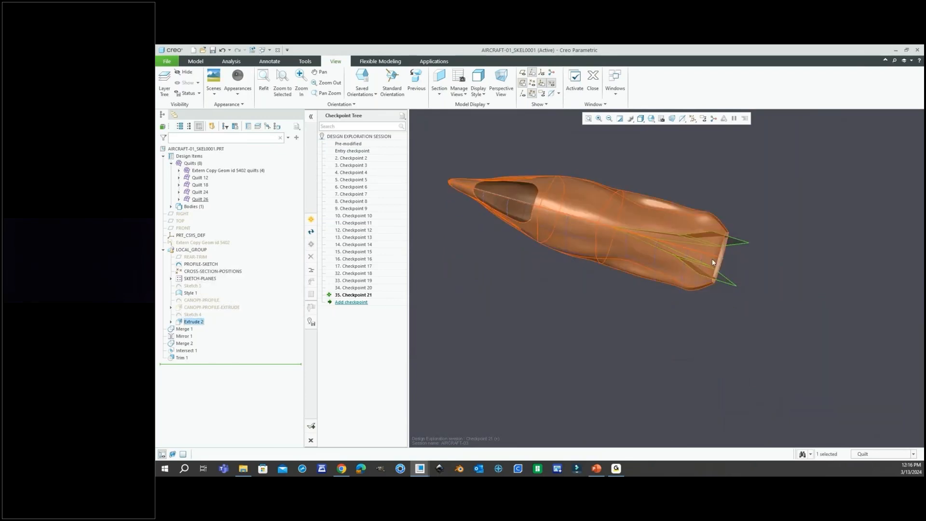
scroll(712, 260, up, 5)
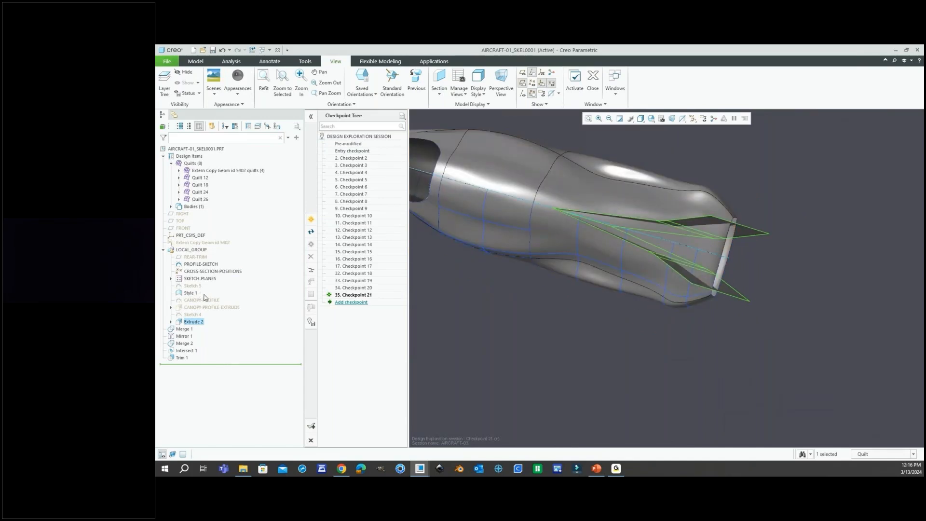
click(196, 258)
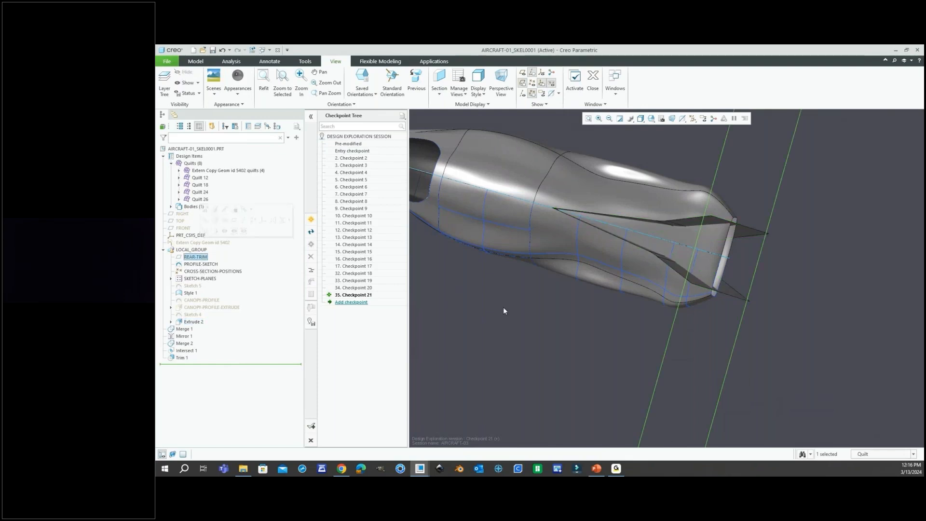
click(578, 319)
scroll(603, 309, down, 5)
mouse_move(657, 299)
middle_down()
mouse_move(679, 310)
mouse_move(660, 308)
mouse_move(671, 292)
middle_up()
scroll(579, 242, up, 2)
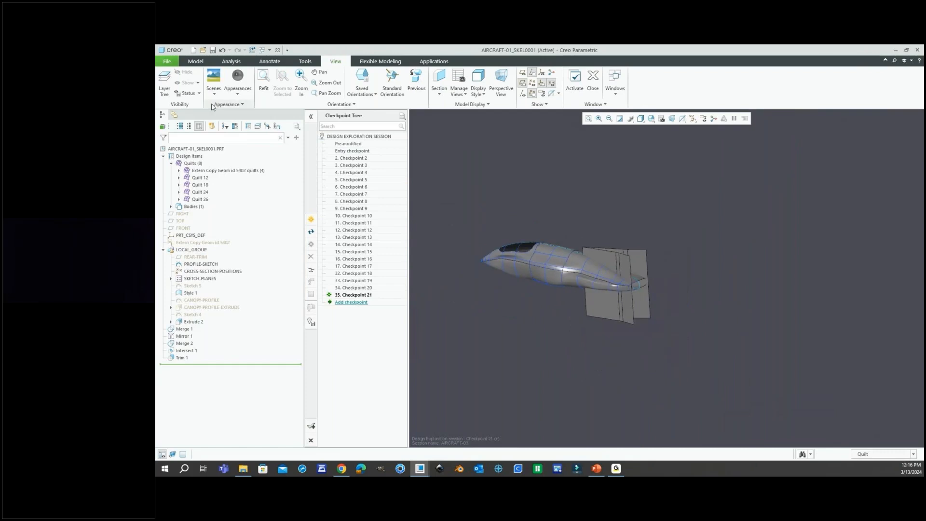
click(196, 61)
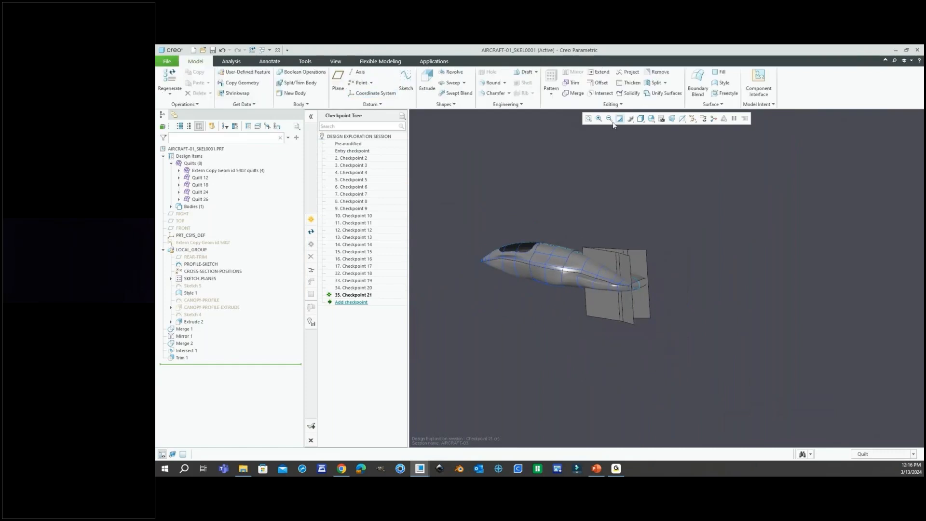
Step: Start a Fill surface sketch on the REAR-TRIM plane, with the view direction flipped and the RIGHT plane oriented Left
click(719, 74)
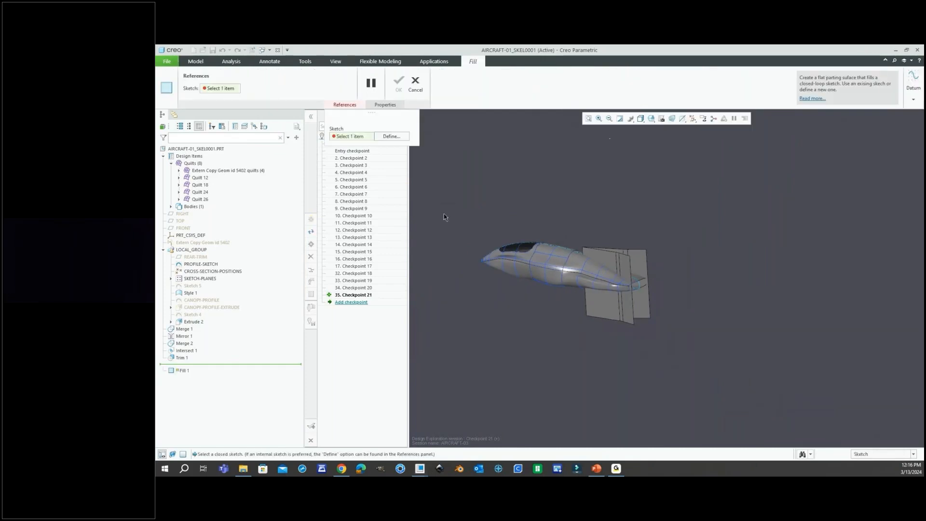
click(195, 257)
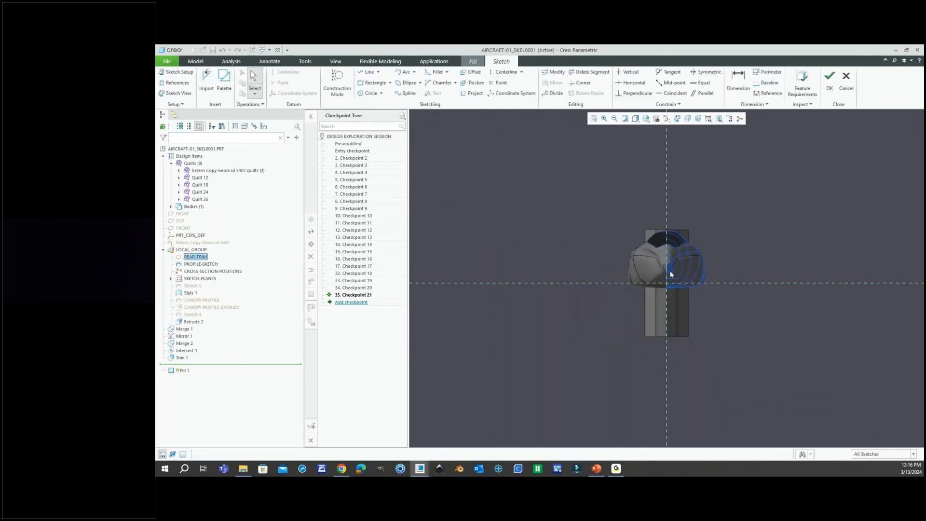
click(178, 71)
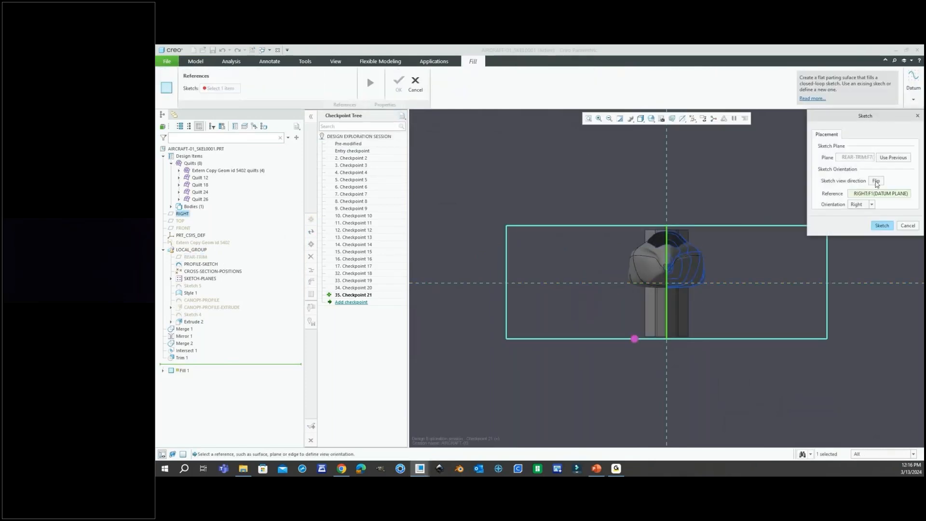
click(876, 182)
click(872, 204)
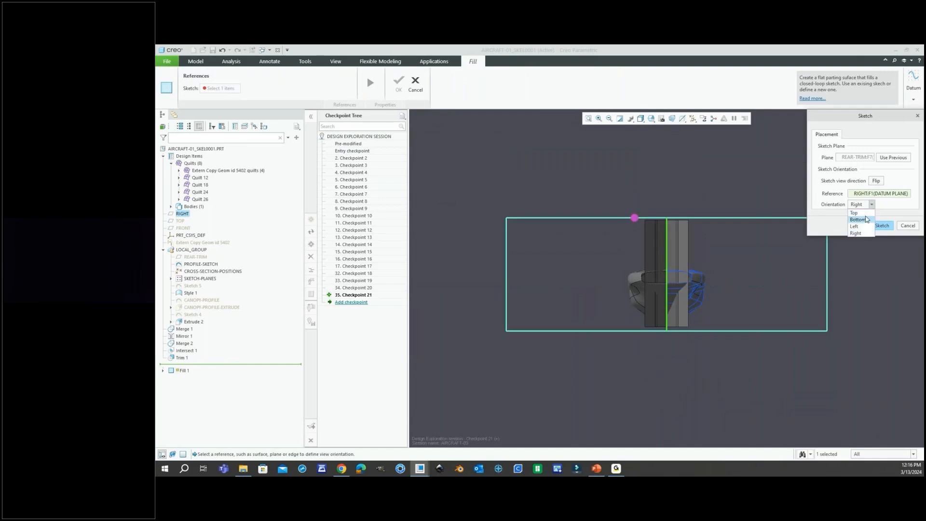
click(854, 227)
click(882, 225)
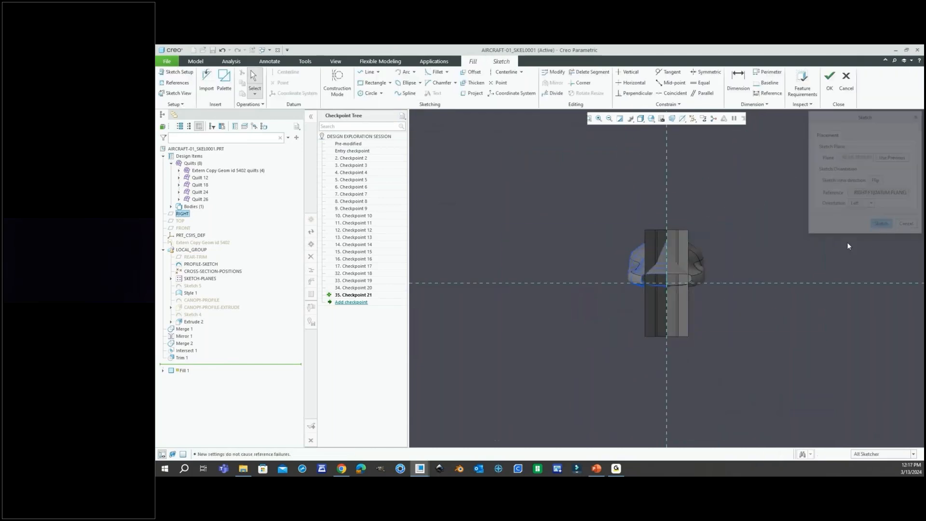
Step: Sketch a center rectangle on the vertical reference, larger than the fuselage's rear opening, and create the Fill surface from it
scroll(670, 277, up, 6)
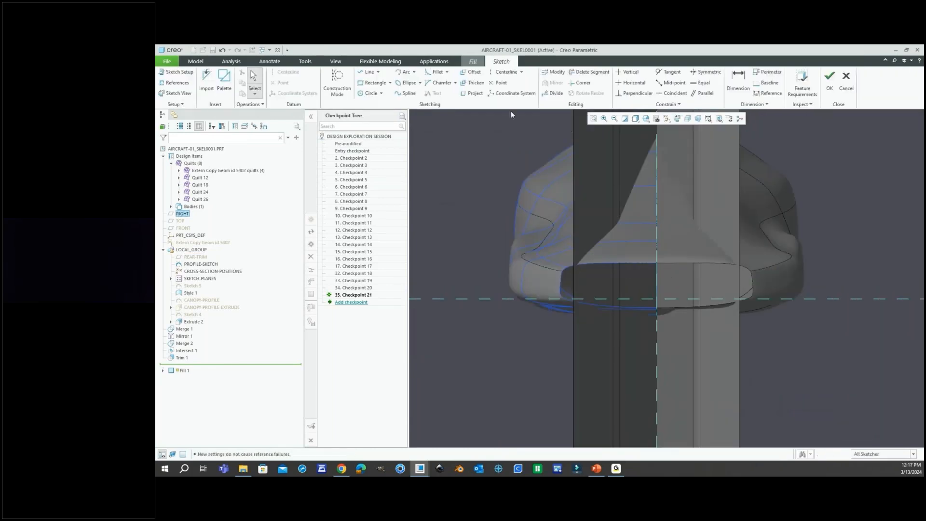
click(390, 83)
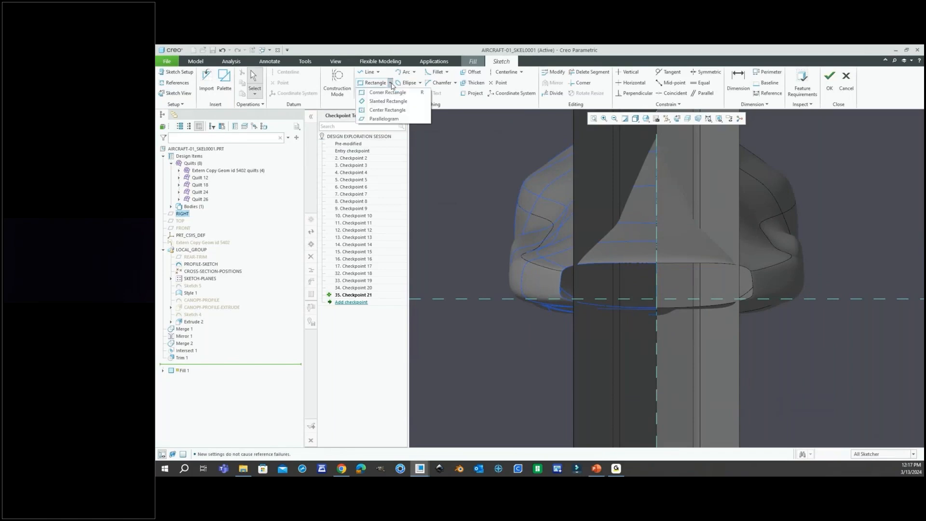
click(392, 110)
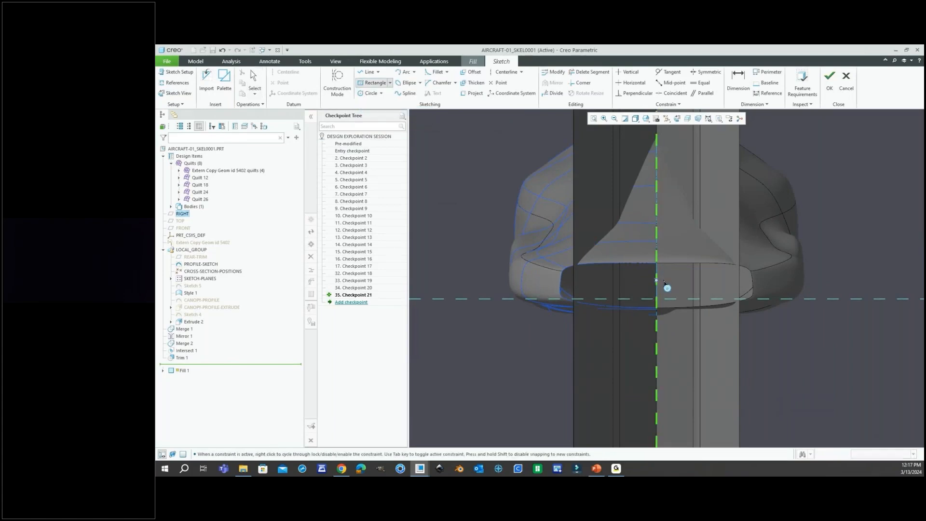
click(661, 286)
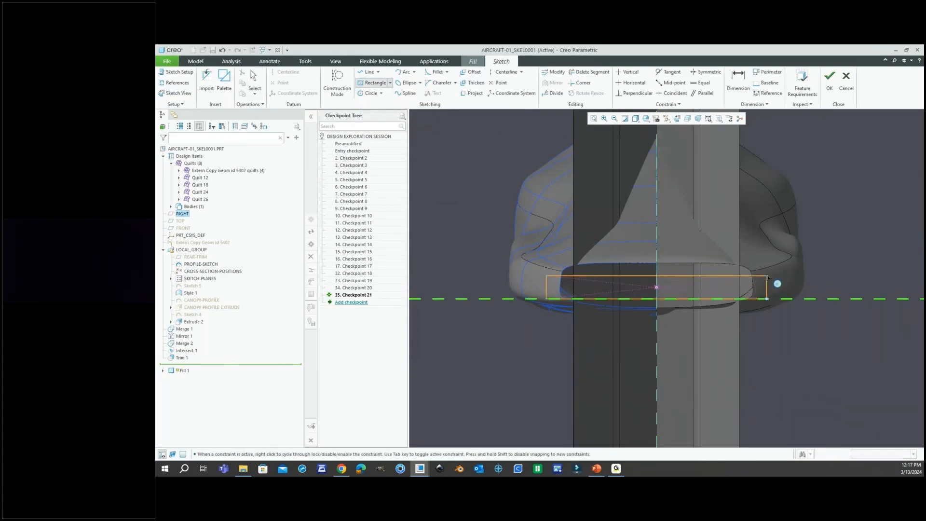
click(819, 245)
middle_click(819, 231)
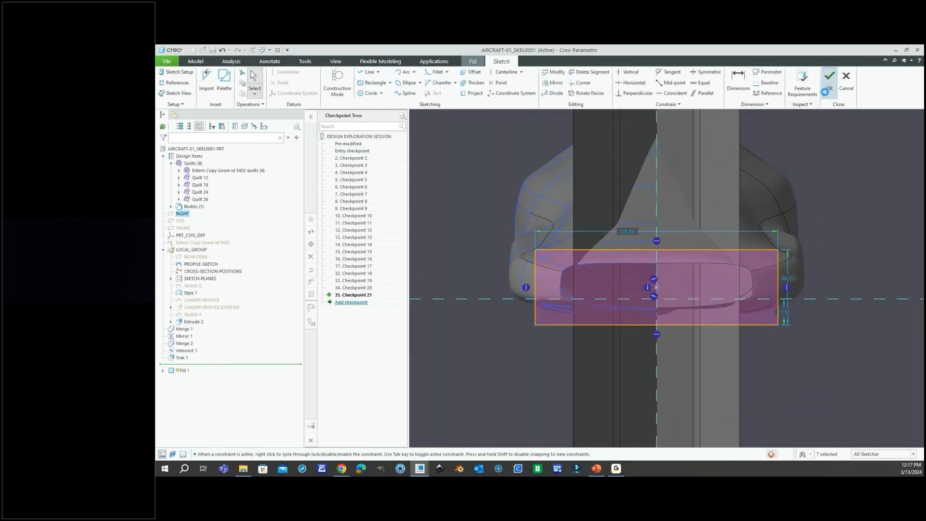
click(829, 86)
click(399, 82)
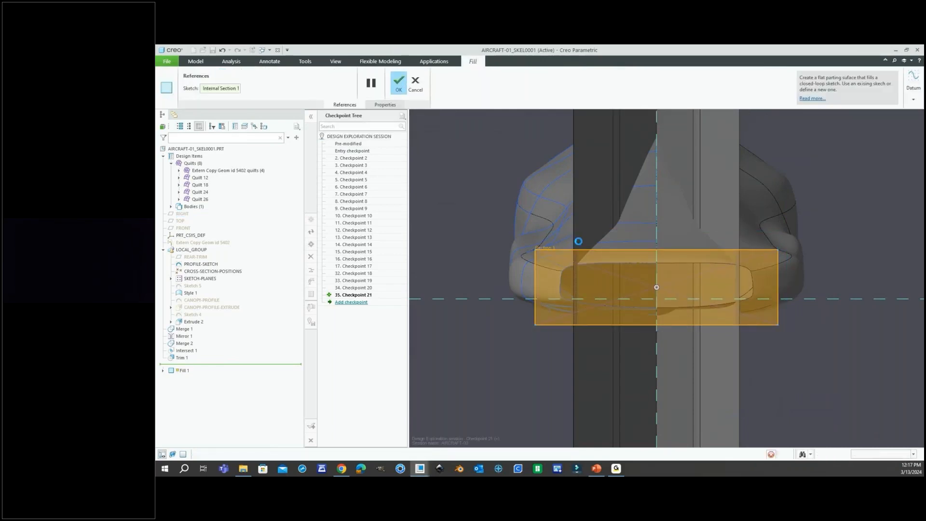
Step: Merge the main fuselage quilt with the flat Fill quilt, keeping only the part that closes the rear opening
middle_drag(591, 253, 671, 294)
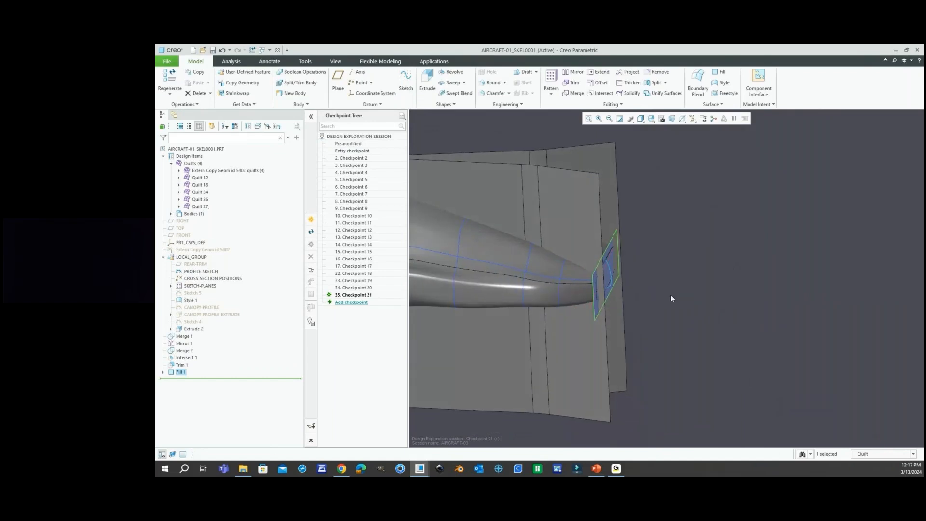
click(714, 299)
scroll(714, 299, up, 2)
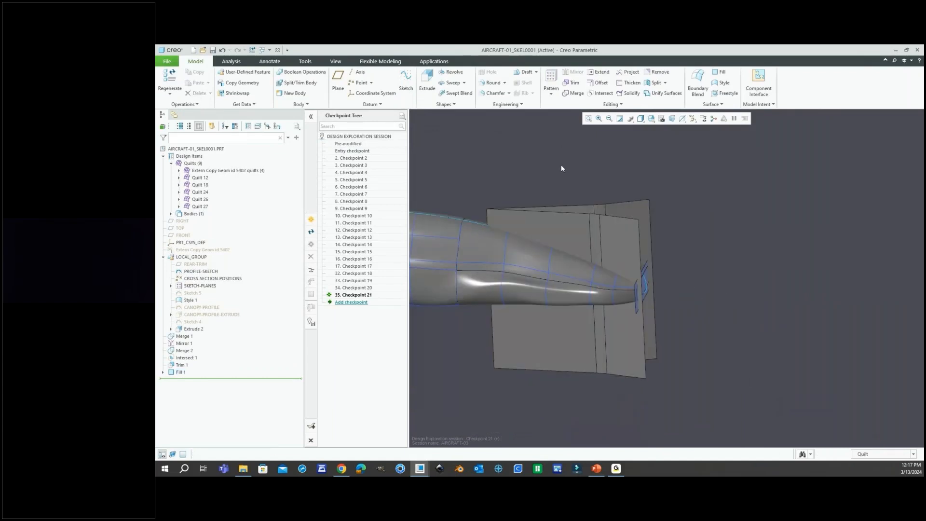
click(591, 303)
scroll(644, 318, down, 2)
ctrl+click(646, 306)
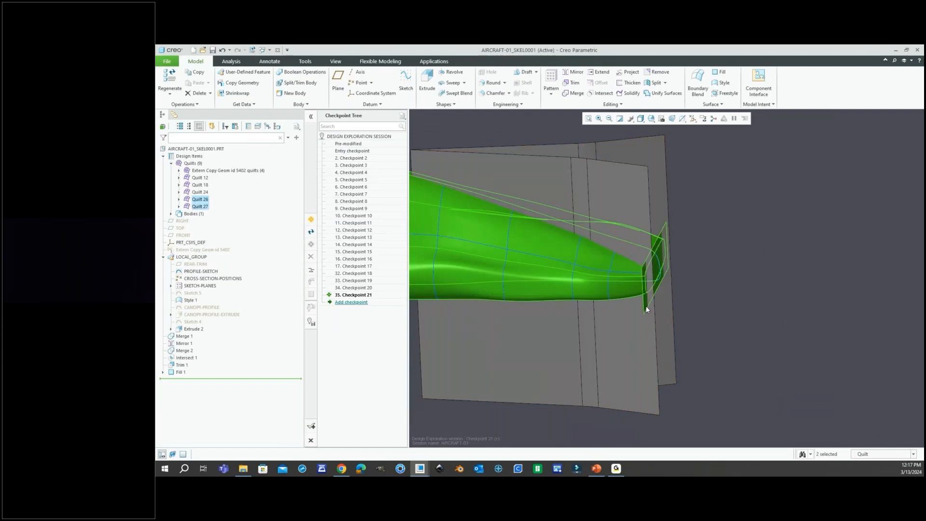
click(671, 269)
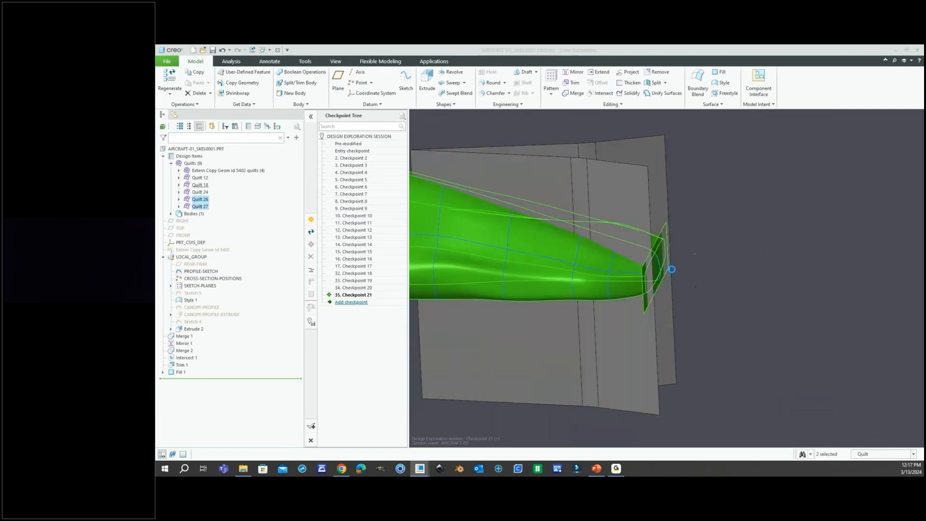
scroll(635, 279, down, 3)
middle_drag(634, 278, 594, 282)
click(437, 83)
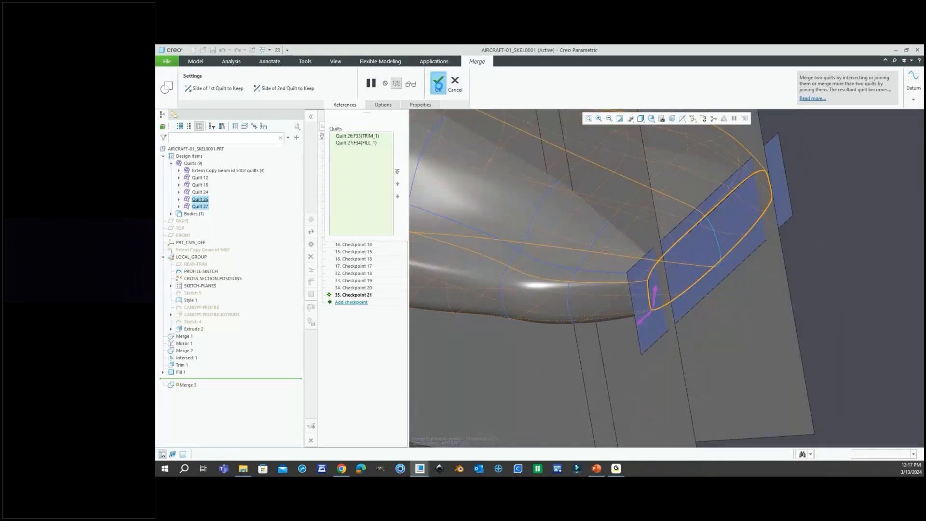
click(823, 232)
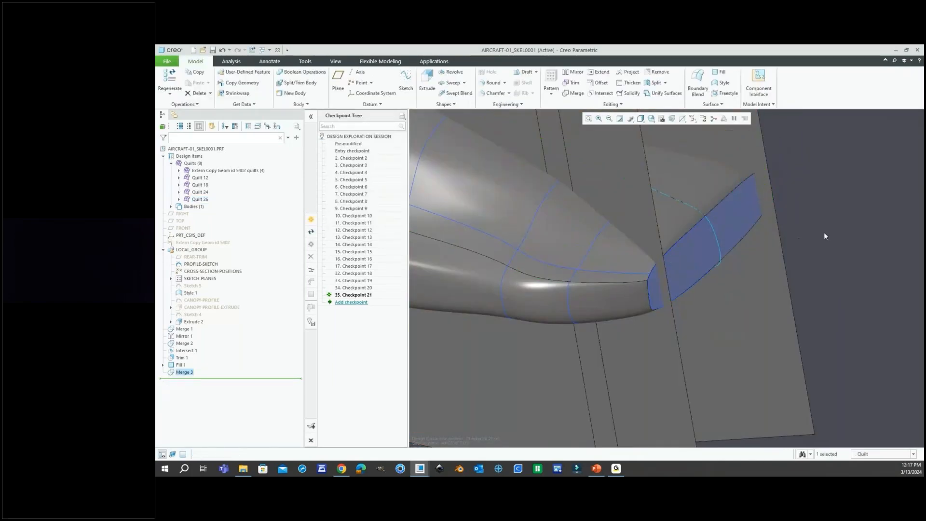
Step: Apply the first model appearance, the metallic grey of the fuselage, to the flat end surface at the tail
scroll(714, 301, up, 5)
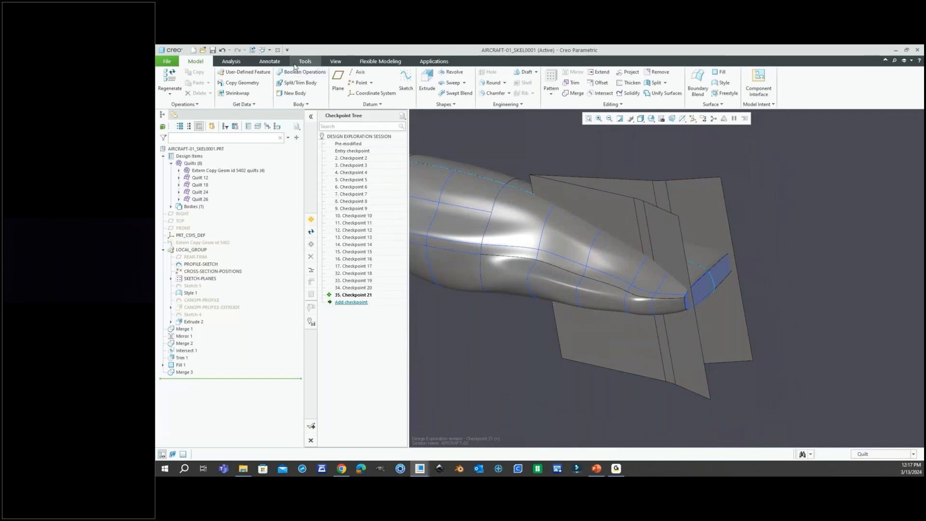
scroll(263, 77, down, 4)
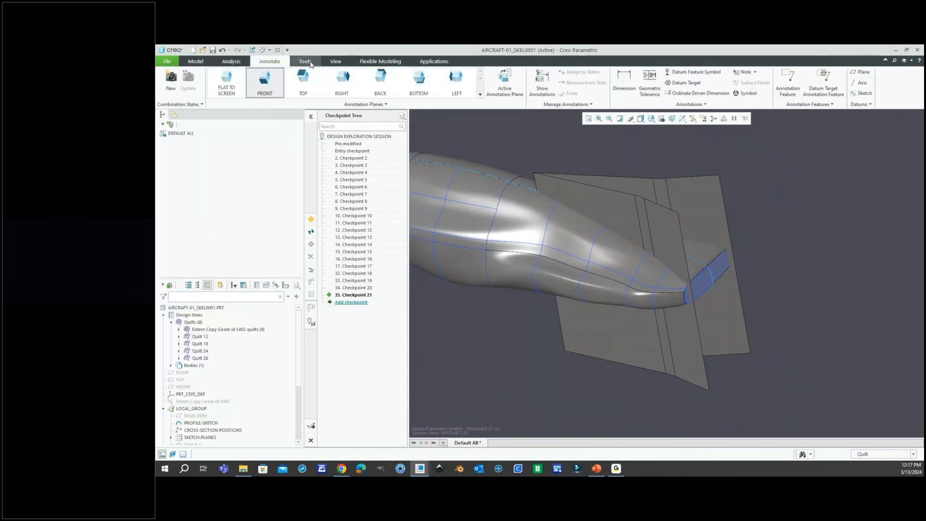
click(245, 95)
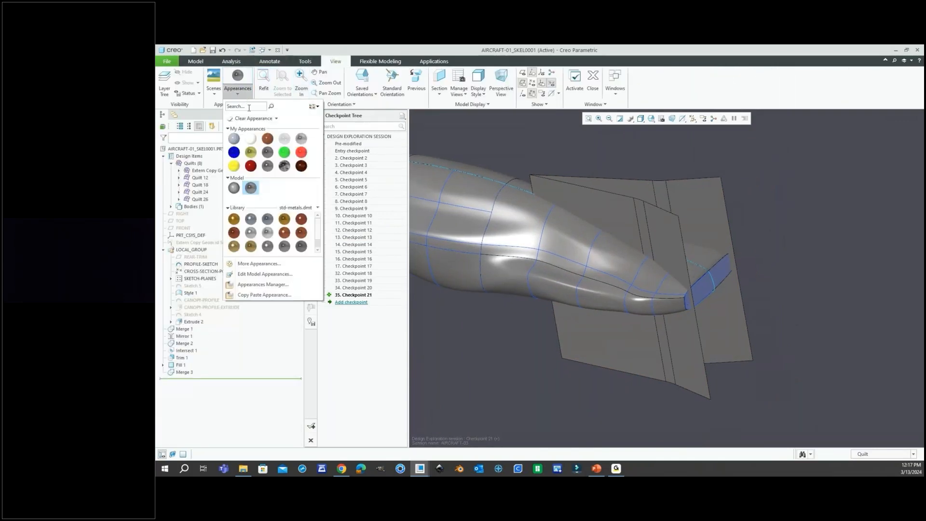
click(235, 189)
scroll(675, 265, down, 3)
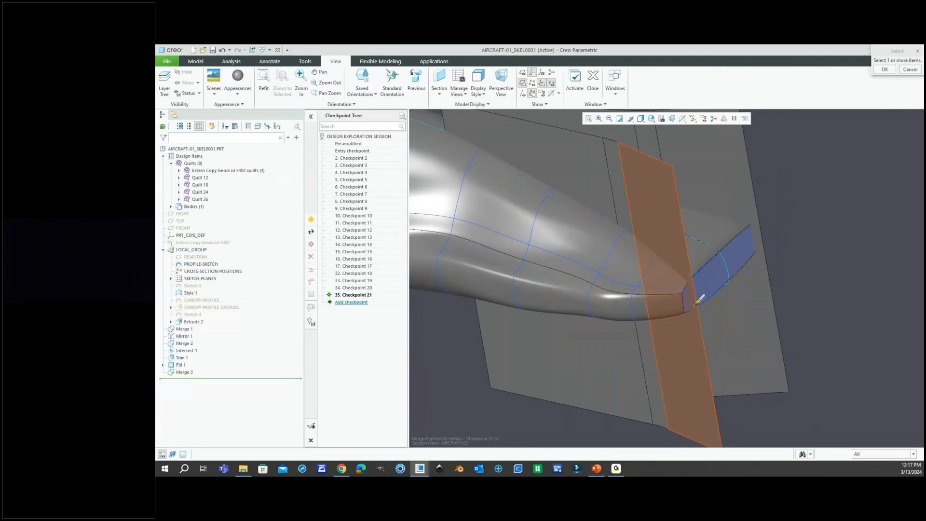
click(713, 285)
middle_click(790, 276)
Step: Examine the closed fuselage quilt and how the Extrude 2 surfaces pass through its tail
scroll(767, 293, up, 4)
middle_drag(733, 284, 738, 312)
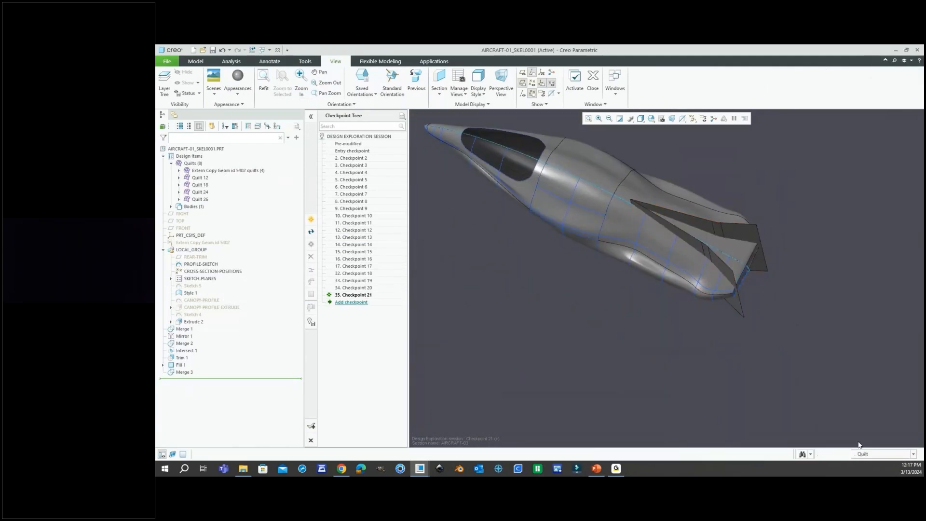
click(691, 280)
scroll(742, 279, down, 5)
mouse_move(740, 279)
middle_down()
mouse_move(726, 253)
mouse_move(743, 323)
middle_up()
scroll(748, 339, up, 6)
mouse_move(717, 247)
middle_down()
mouse_move(756, 243)
mouse_move(746, 294)
middle_up()
click(196, 62)
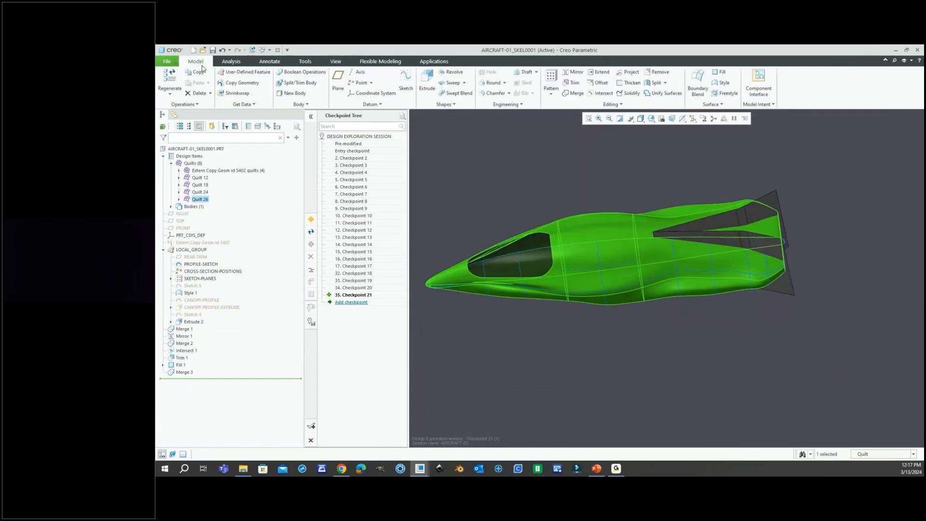
scroll(768, 188, down, 2)
click(812, 217)
mouse_move(754, 216)
middle_down()
mouse_move(761, 235)
mouse_move(757, 212)
mouse_move(748, 229)
middle_up()
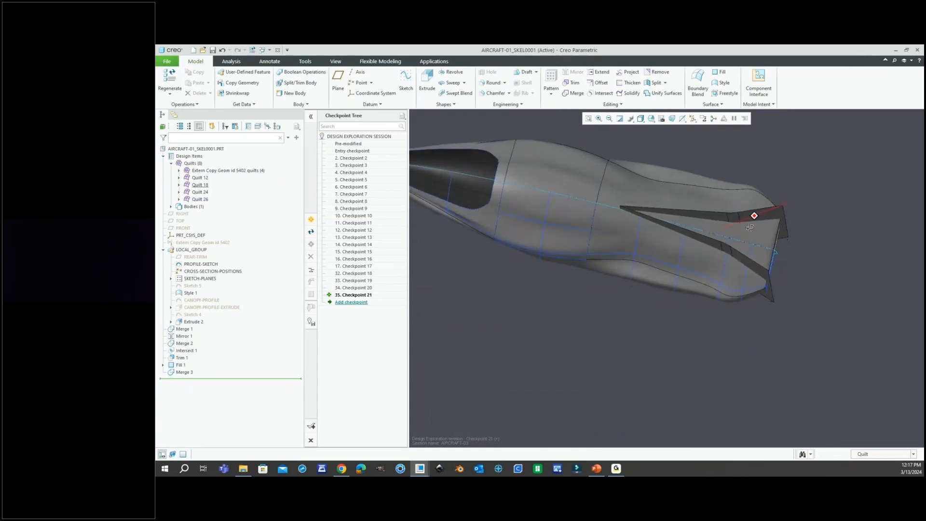
scroll(721, 193, down, 3)
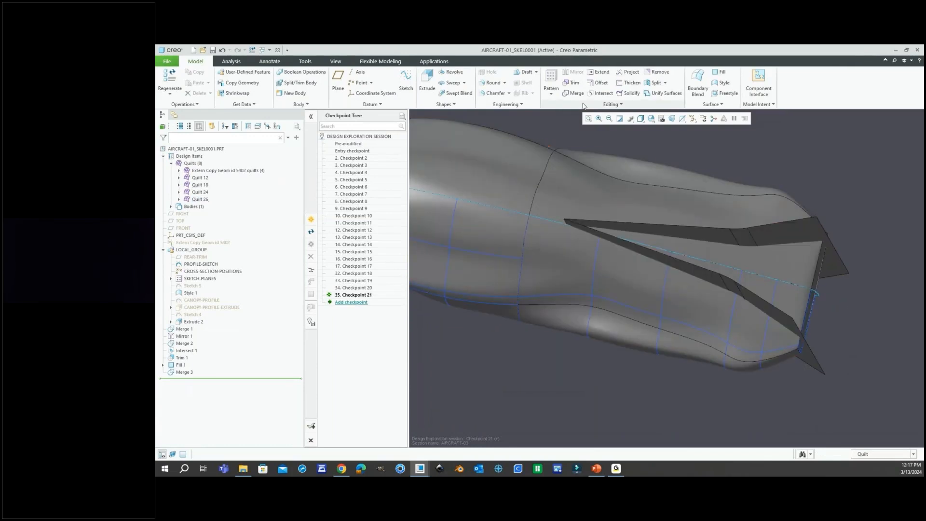
Step: Merge the main fuselage quilt with the Extrude 2 quilt to cut the V-shaped notch into the tail
click(566, 95)
click(620, 309)
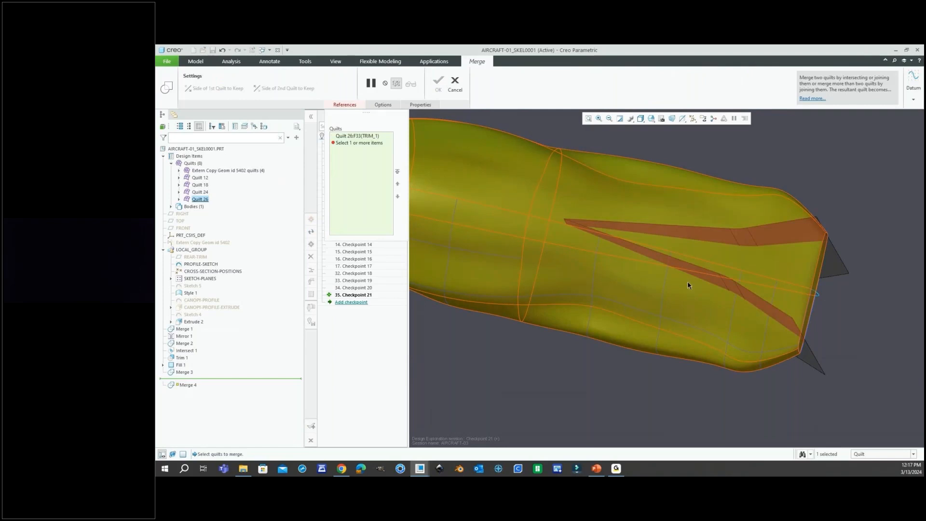
ctrl+click(729, 262)
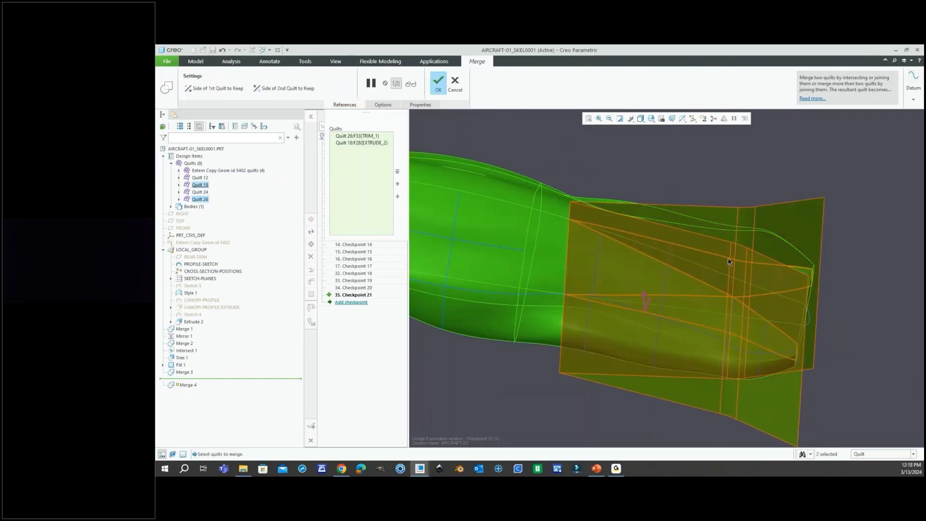
mouse_move(694, 249)
middle_down()
mouse_move(678, 283)
mouse_move(681, 275)
middle_up()
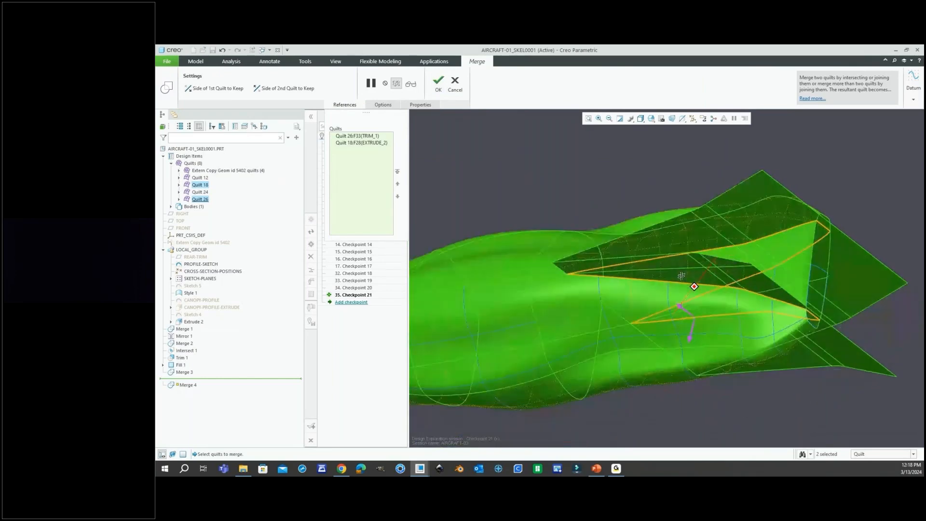
click(438, 83)
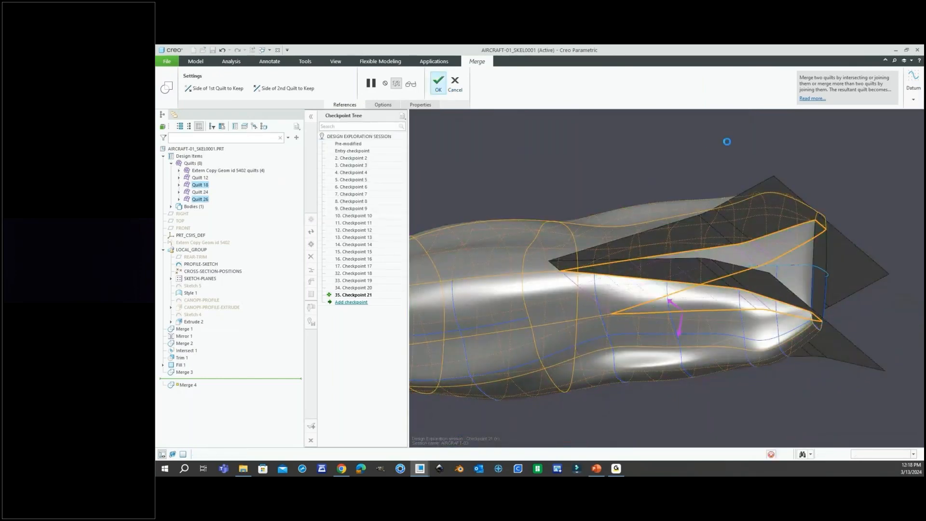
middle_drag(751, 194, 574, 219)
scroll(718, 277, up, 3)
scroll(559, 222, down, 2)
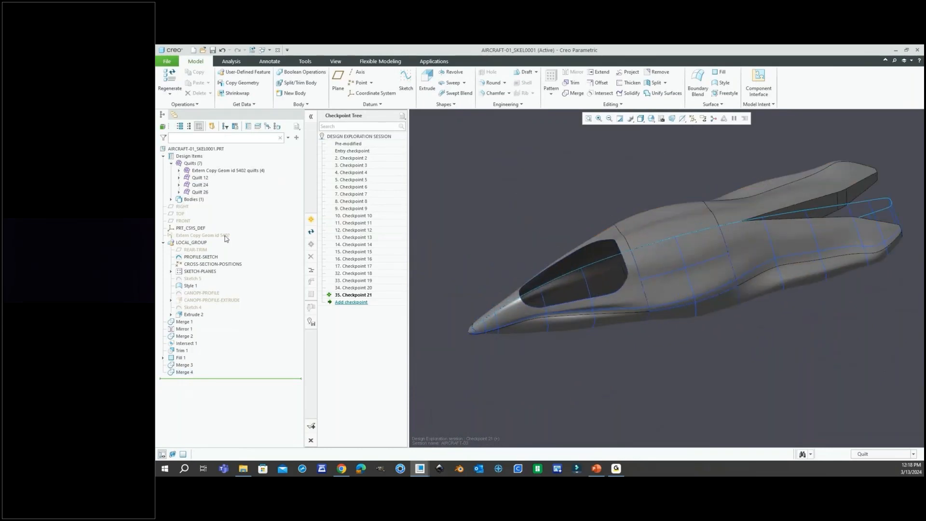
Step: Show the Extern Copy Geom id 5402 feature and compare its surfaces with the fuselage around the tail
click(223, 236)
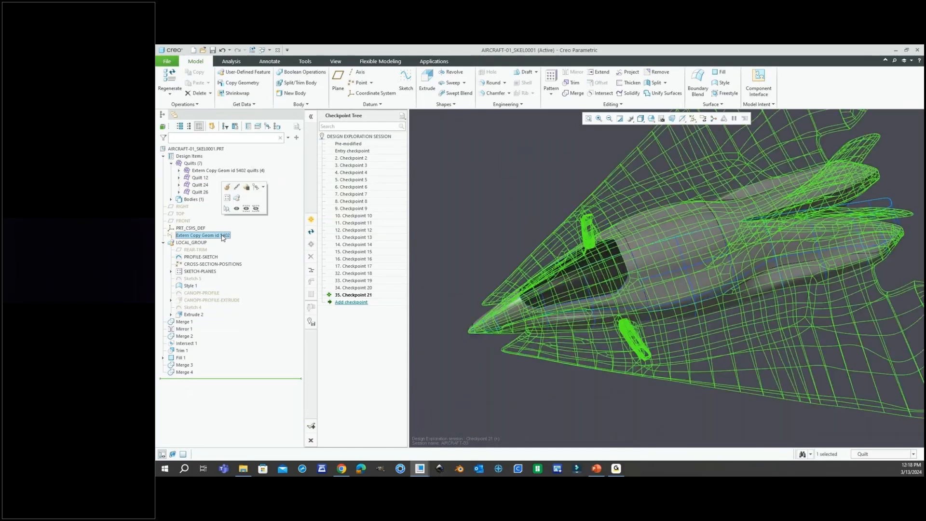
right_click(223, 235)
click(236, 216)
scroll(578, 258, up, 3)
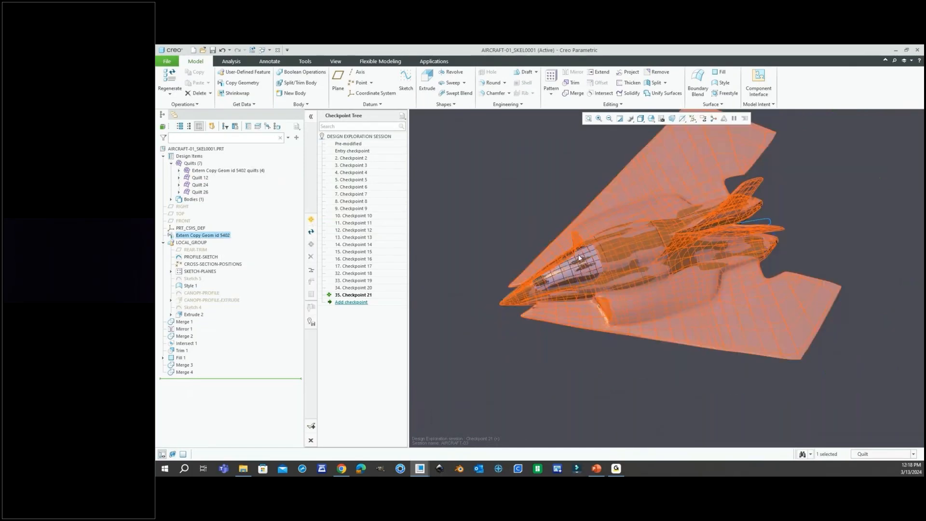
scroll(724, 229, down, 5)
scroll(771, 215, up, 6)
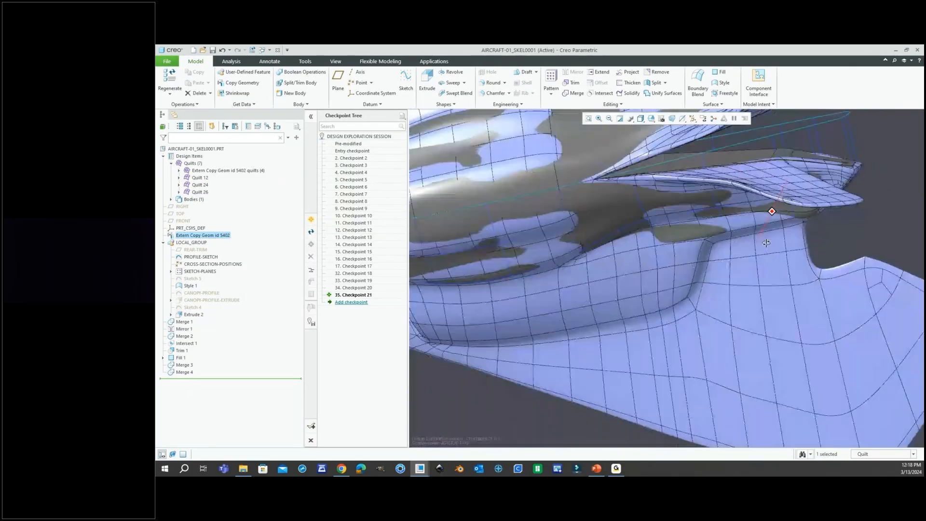
scroll(847, 328, down, 10)
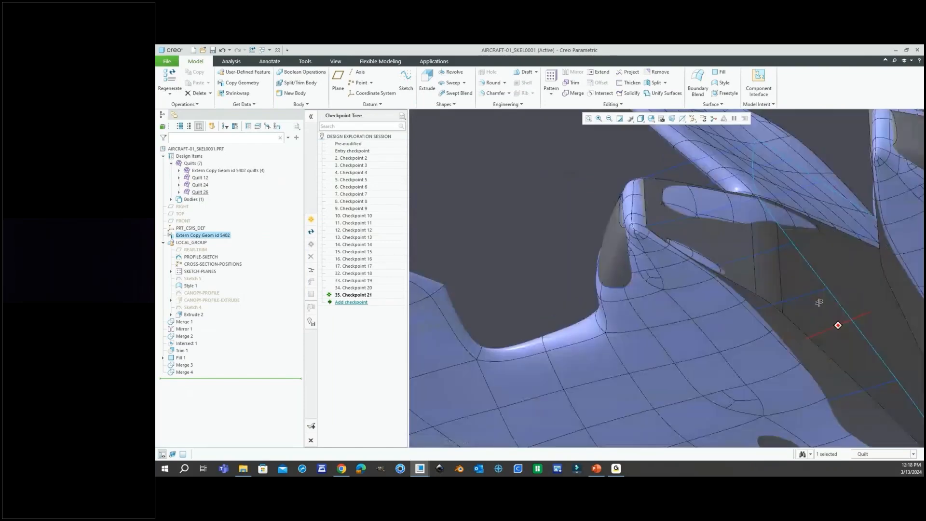
middle_drag(801, 273, 601, 296)
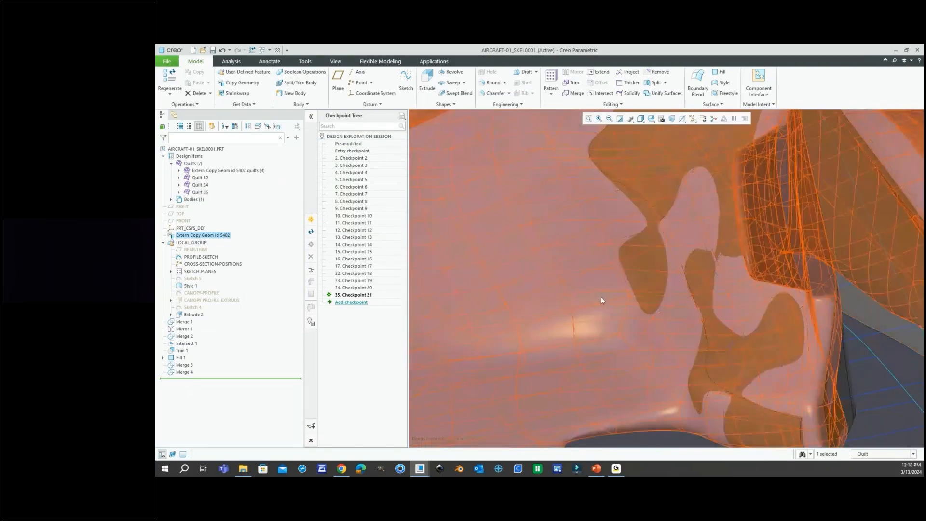
Step: Hide the Extern Copy Geom id 5402 feature so only the fuselage surfaces are shown in side view
key(ctrl+d)
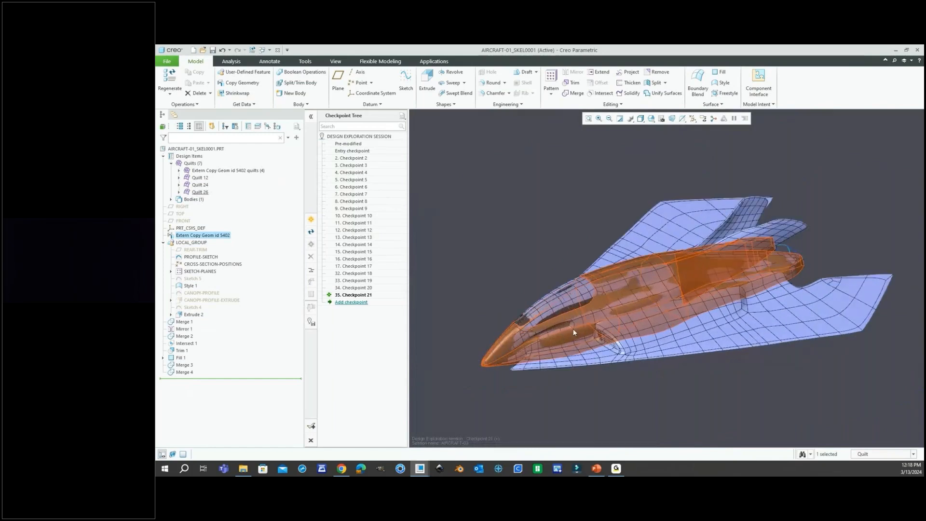
scroll(573, 328, down, 3)
right_click(225, 237)
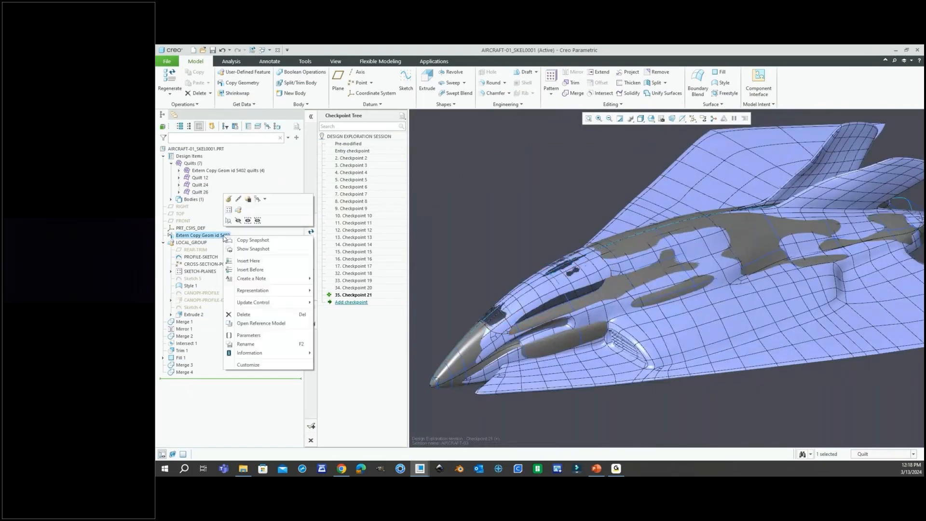
click(238, 220)
mouse_move(621, 275)
middle_down()
mouse_move(621, 257)
mouse_move(707, 308)
mouse_move(676, 301)
mouse_move(682, 345)
mouse_move(680, 293)
middle_up()
scroll(685, 295, up, 2)
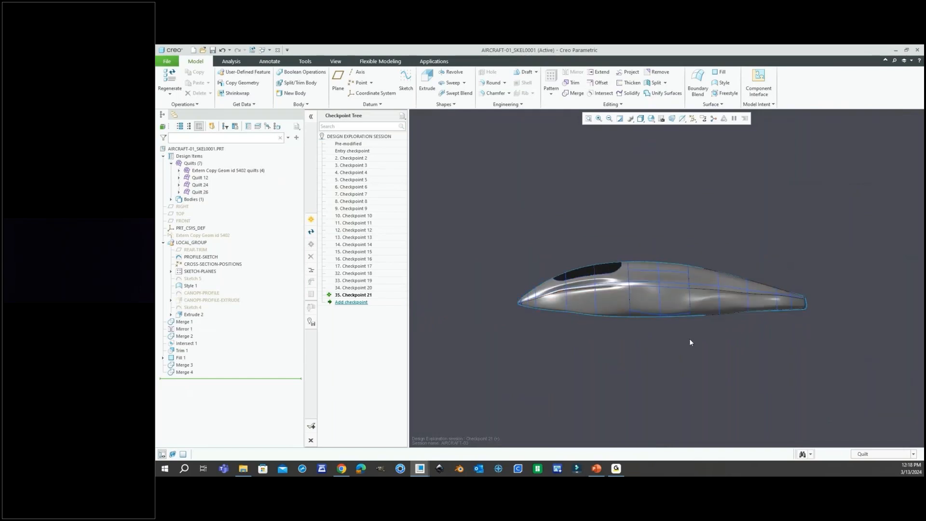
Step: Edit the spline in PROFILE-SKETCH, moving the lower point just aft of the dimensioned one to about X 91.26, Y -6.50
click(206, 258)
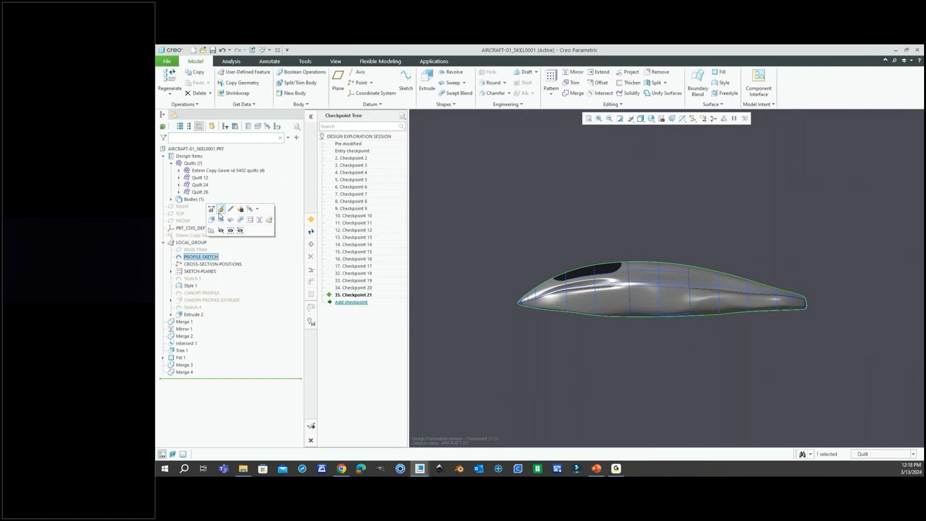
click(220, 210)
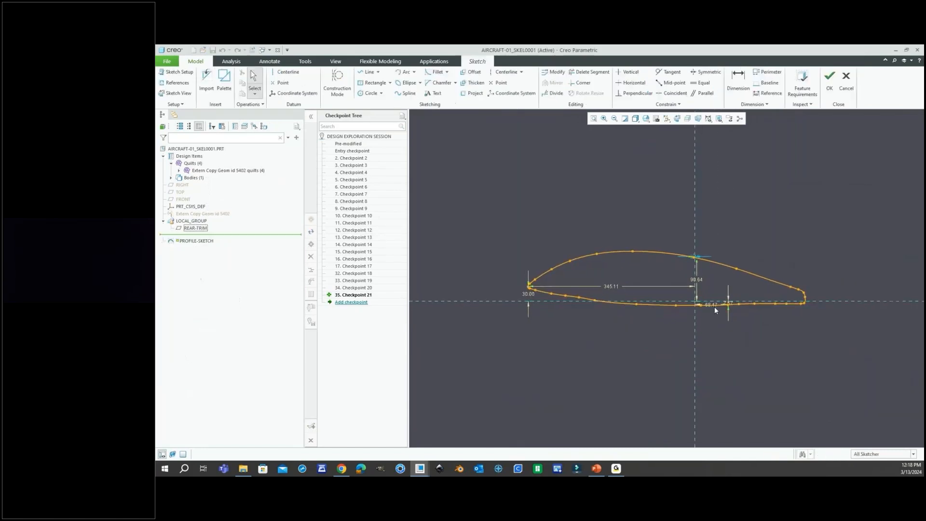
scroll(714, 305, down, 5)
scroll(752, 311, up, 5)
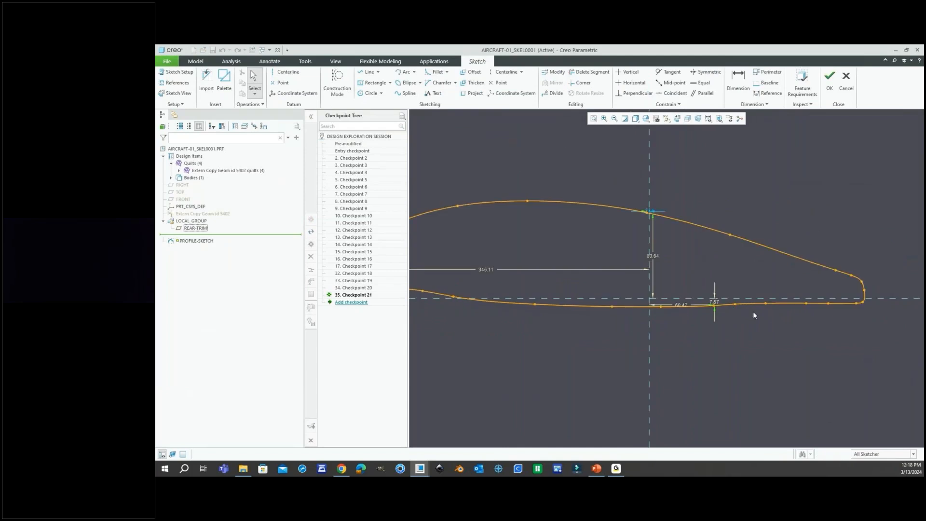
scroll(745, 303, down, 7)
scroll(649, 329, up, 1)
scroll(649, 329, up, 4)
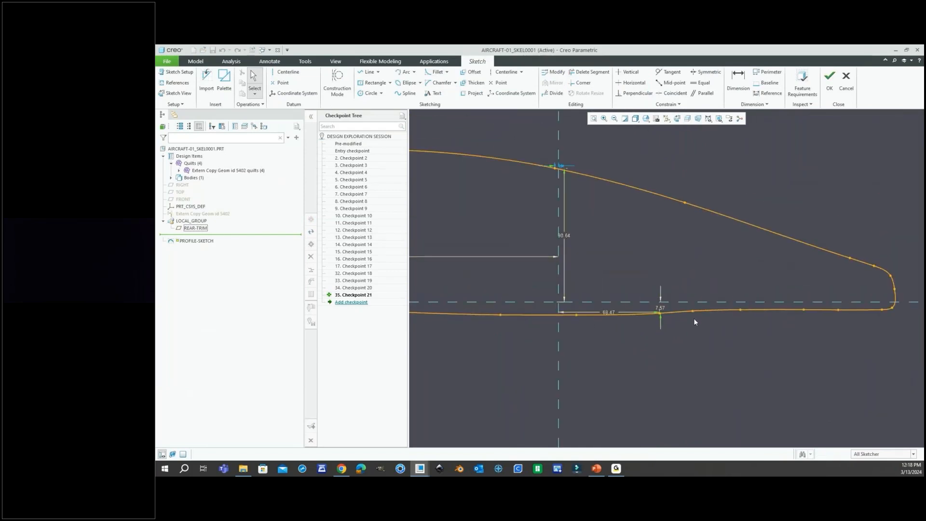
scroll(694, 317, down, 5)
double_click(710, 307)
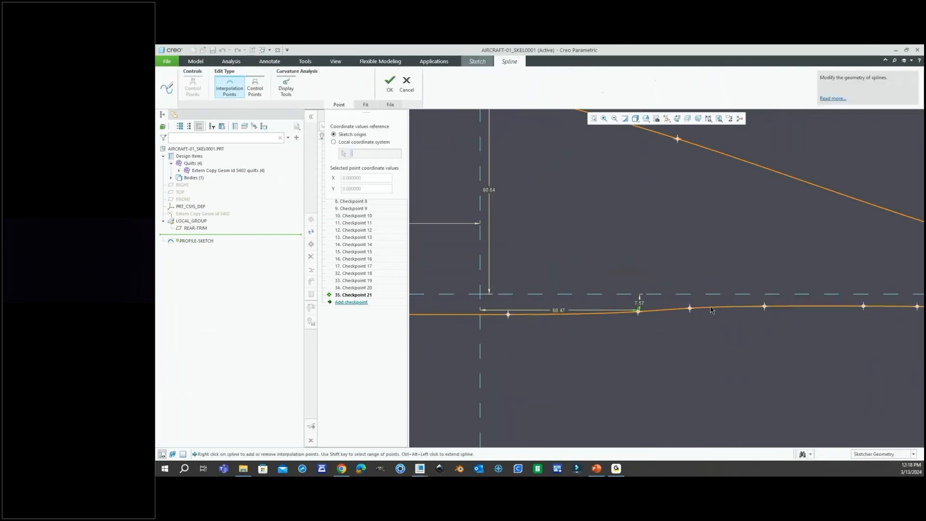
scroll(678, 327, up, 4)
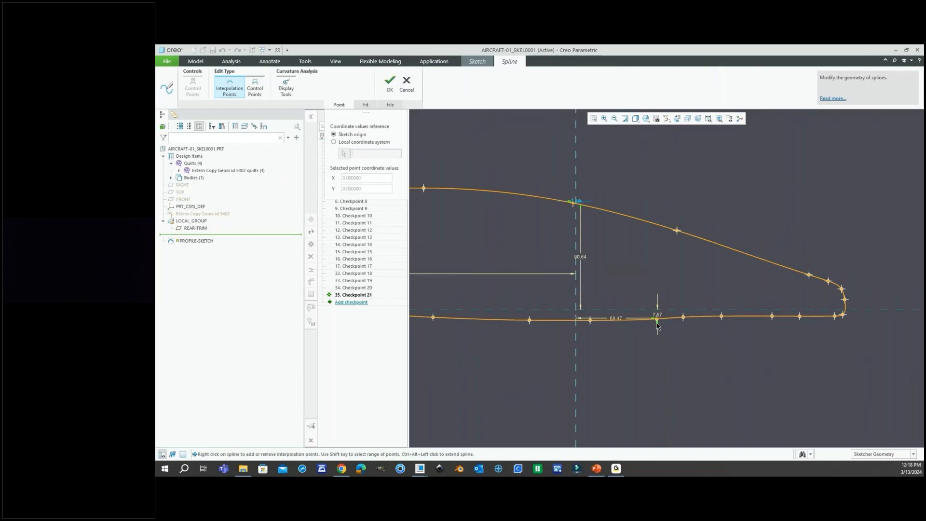
scroll(656, 326, down, 3)
click(641, 319)
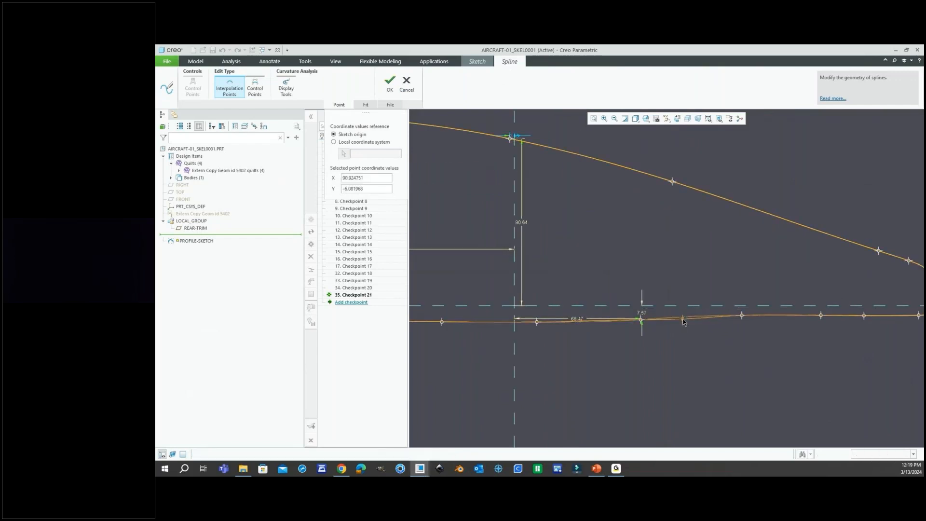
click(683, 319)
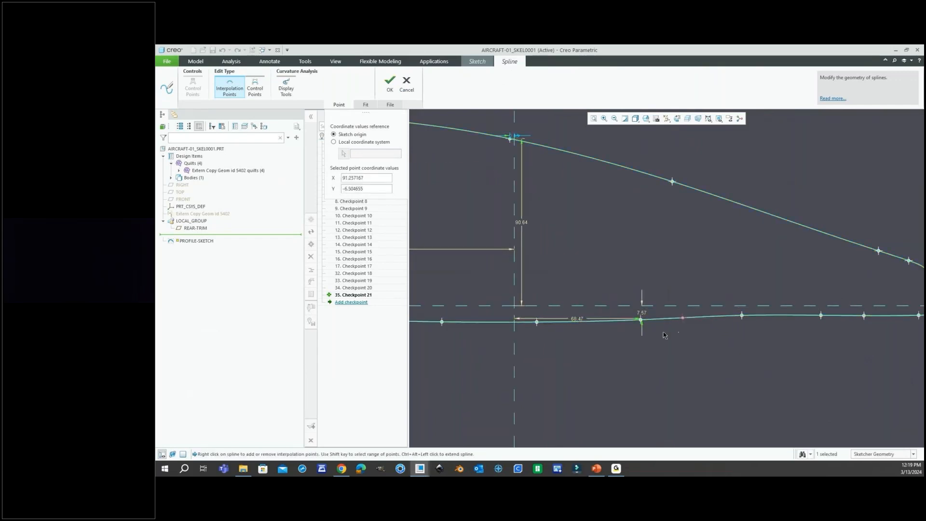
Step: Move two forward interpolation points on the spline's underside to about X -207.05, Y 0.02 and X -121.24, Y -6.12
scroll(666, 334, up, 2)
scroll(621, 307, down, 2)
scroll(688, 330, up, 1)
scroll(745, 331, up, 2)
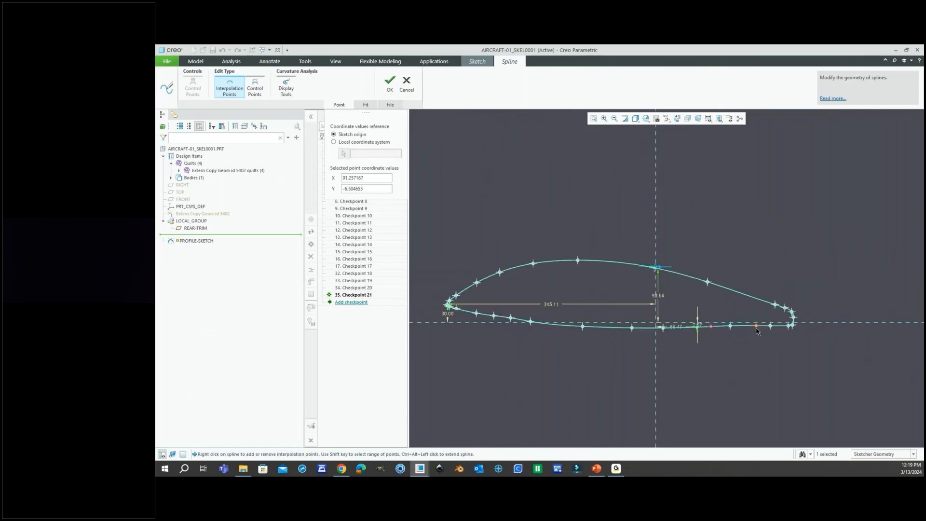
scroll(540, 325, down, 2)
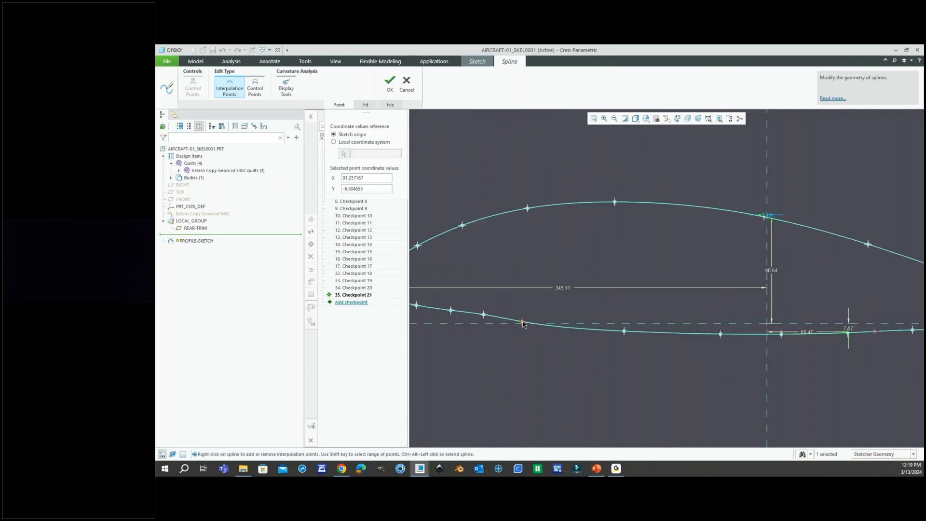
drag(523, 324, 524, 326)
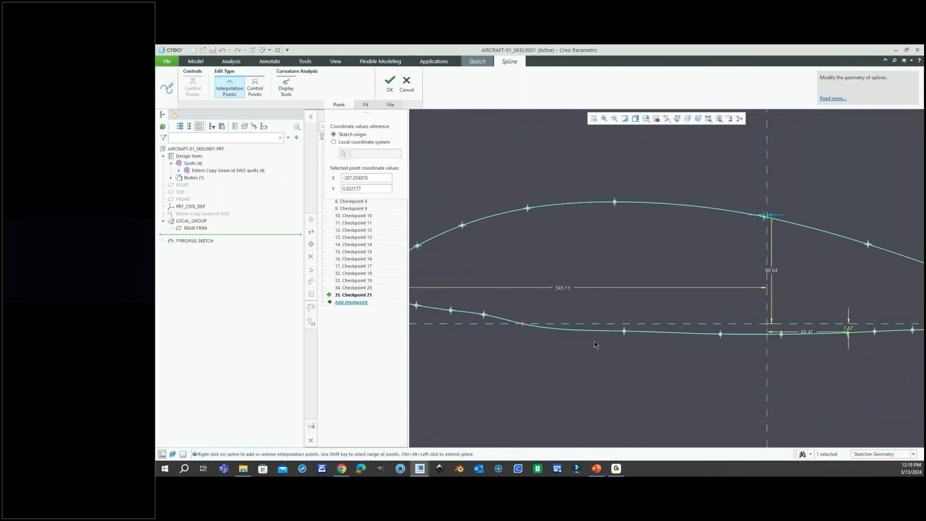
drag(624, 332, 625, 337)
scroll(629, 361, down, 3)
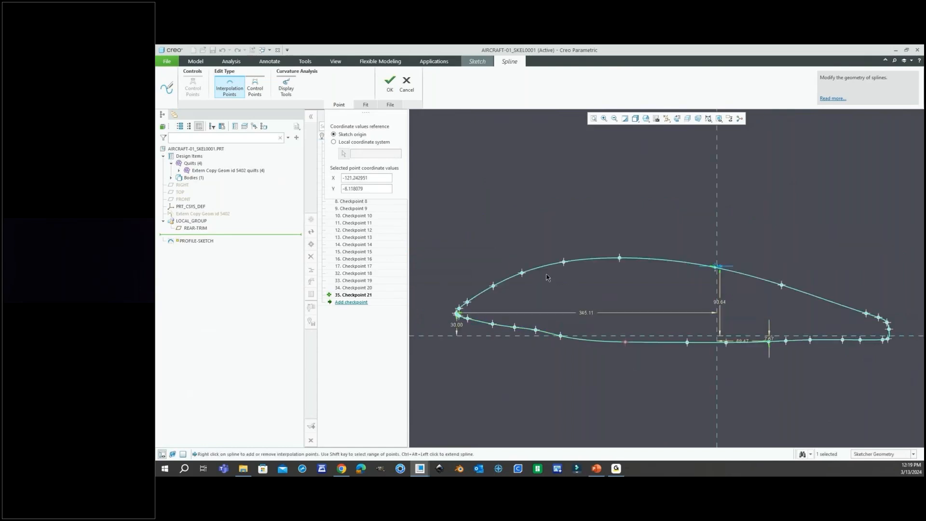
Step: Accept the spline edits and finish the profile sketch to regenerate the fuselage
click(390, 82)
right_click(548, 205)
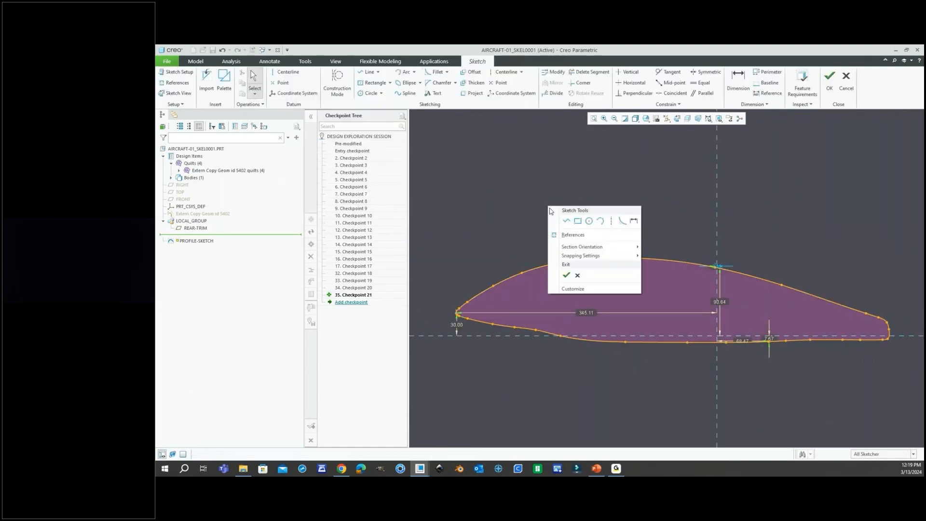
click(566, 276)
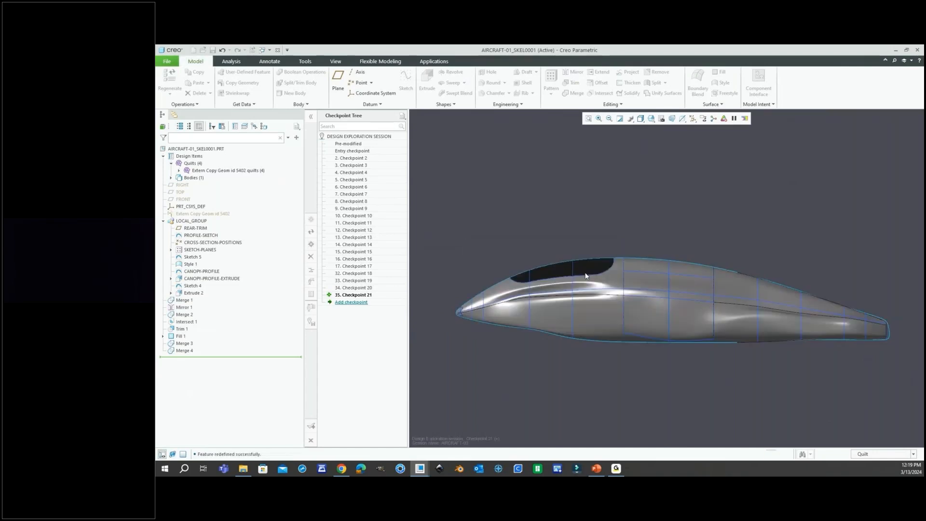
click(607, 228)
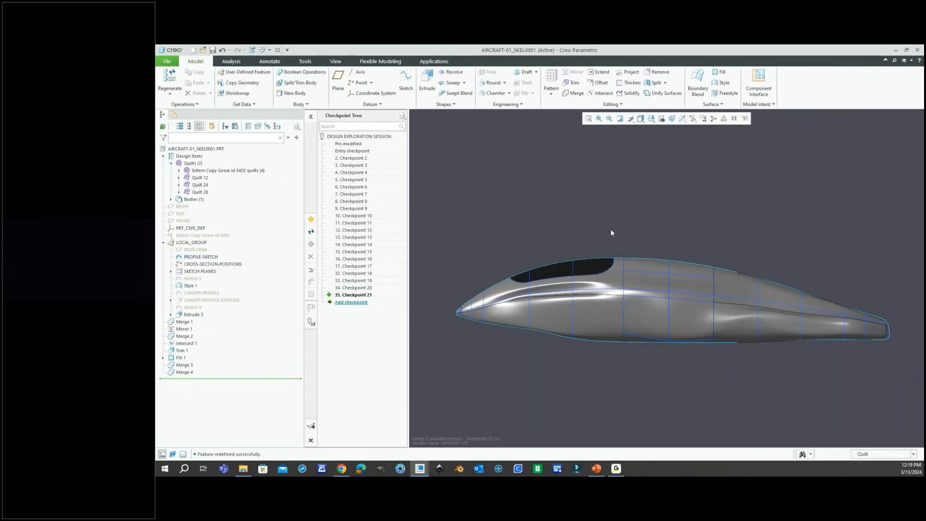
Step: Examine the updated fuselage profile and the surfaces joined by Merge 1
scroll(613, 241, down, 2)
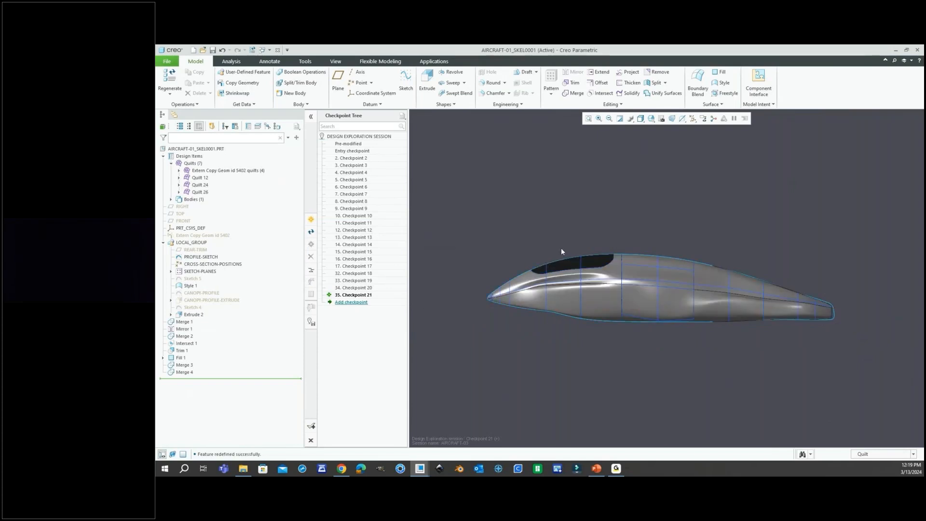
scroll(561, 249, up, 2)
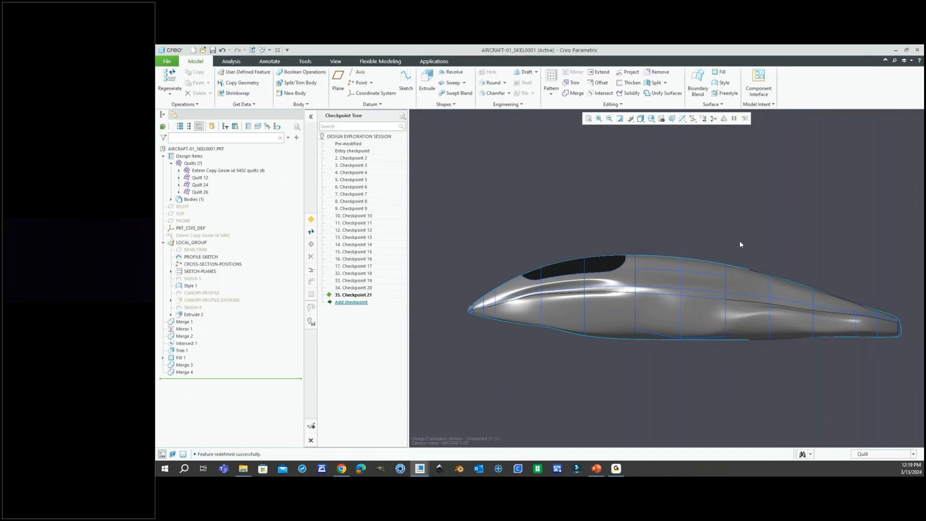
scroll(648, 279, down, 2)
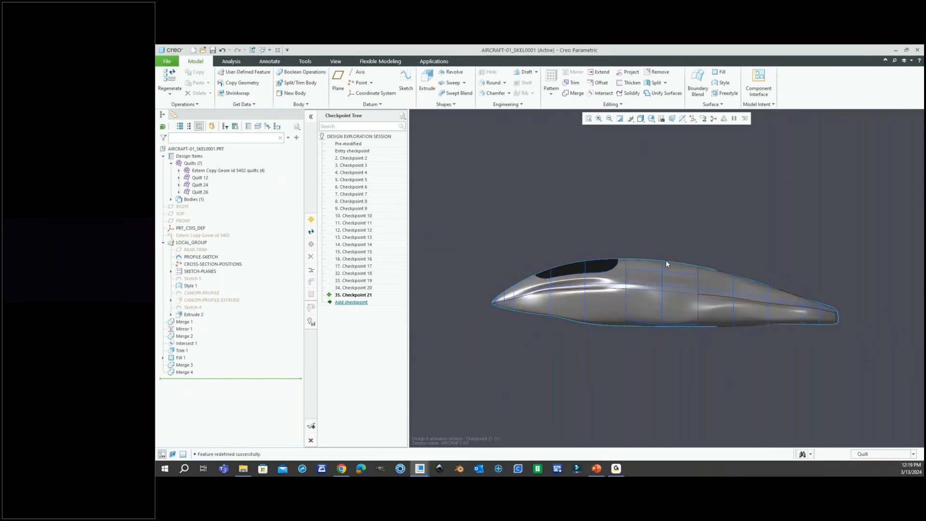
scroll(668, 261, up, 2)
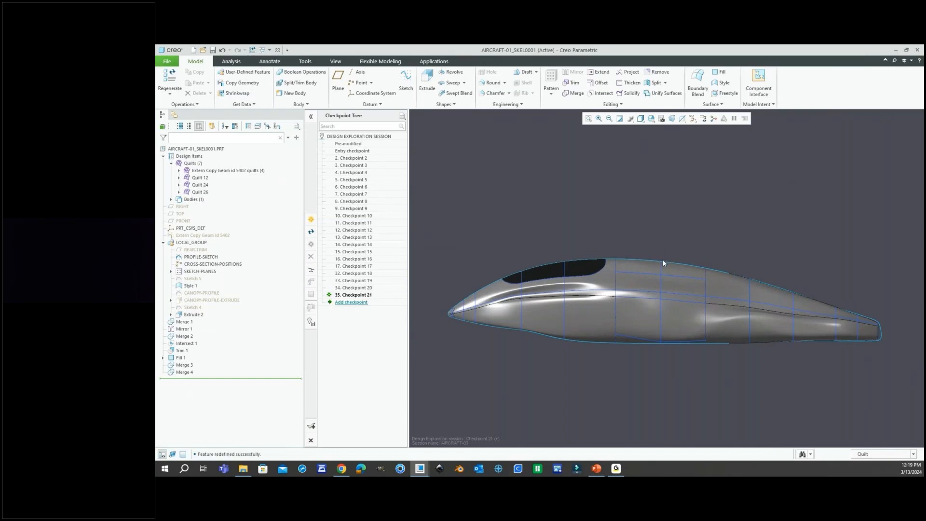
scroll(659, 275, down, 2)
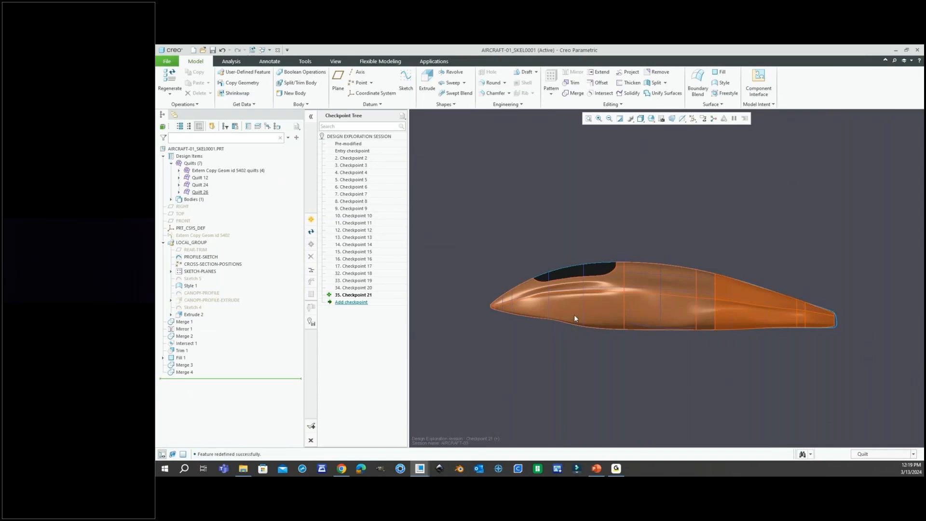
click(185, 322)
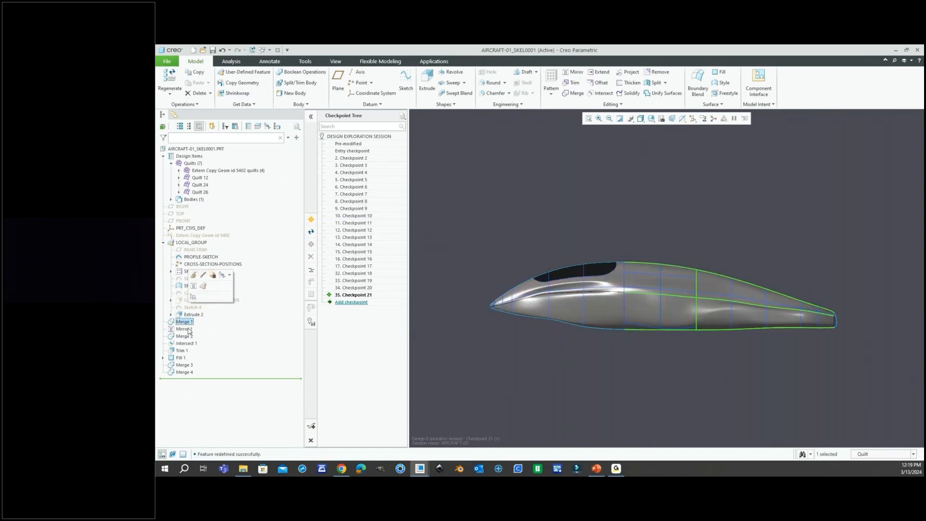
click(550, 357)
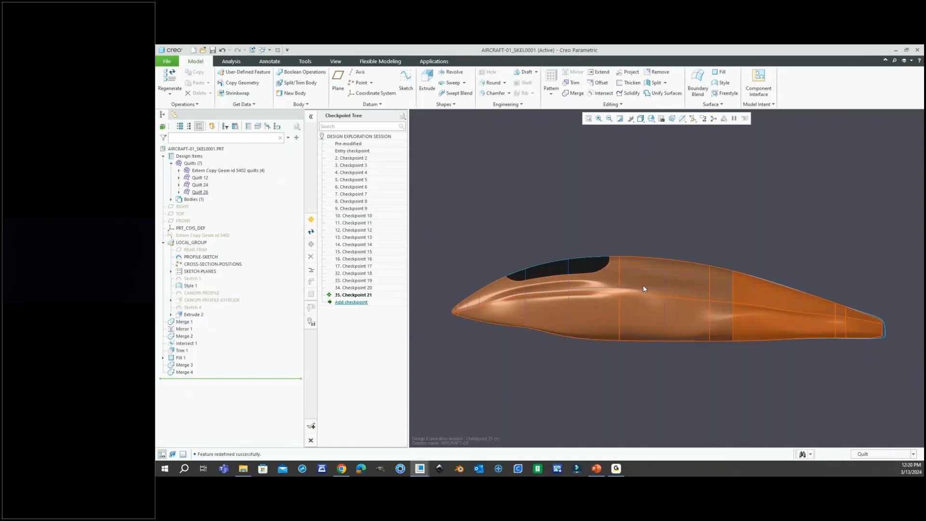
middle_drag(585, 259, 602, 269)
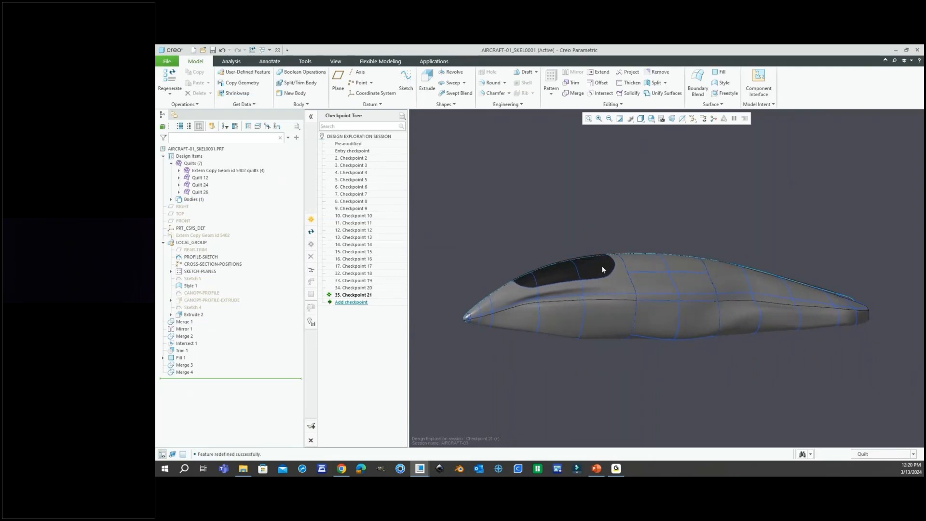
Step: Review the references and copied geometry update options of Extern Copy Geom id 5402, keeping automatic update
click(214, 235)
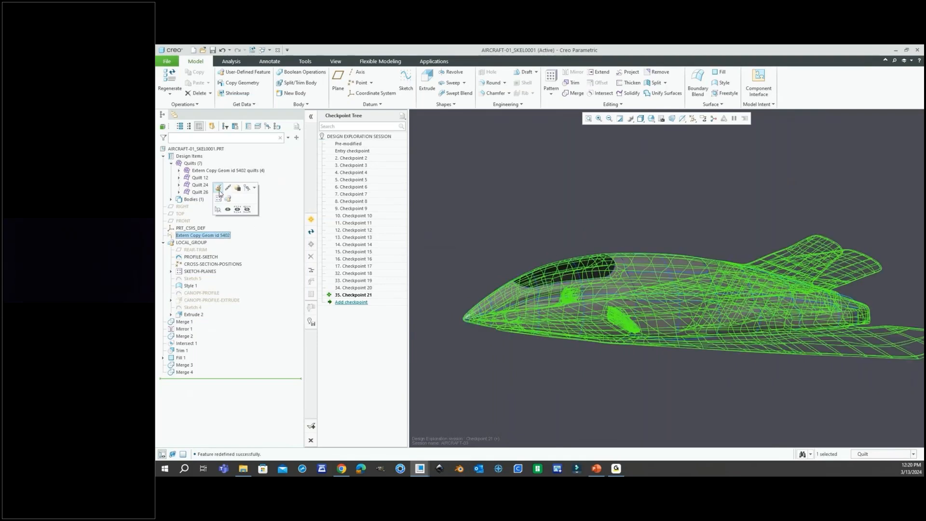
click(219, 192)
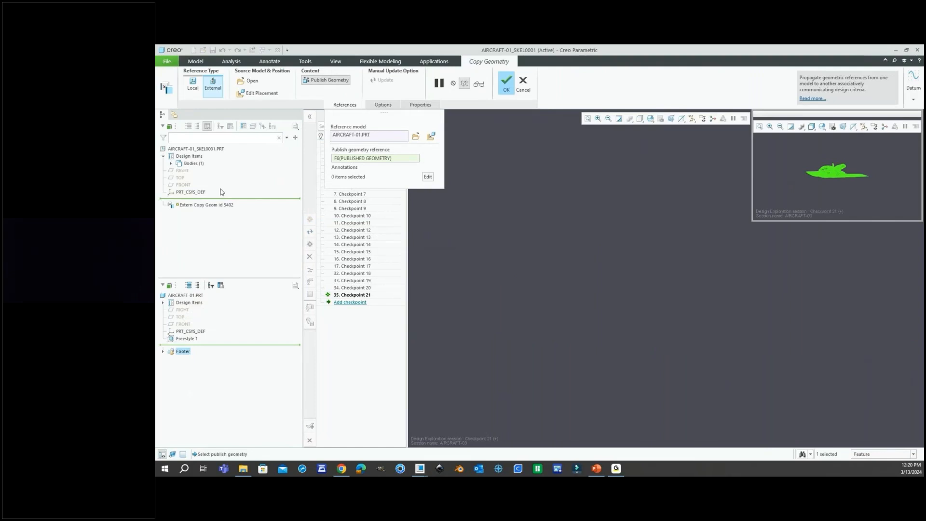
click(384, 105)
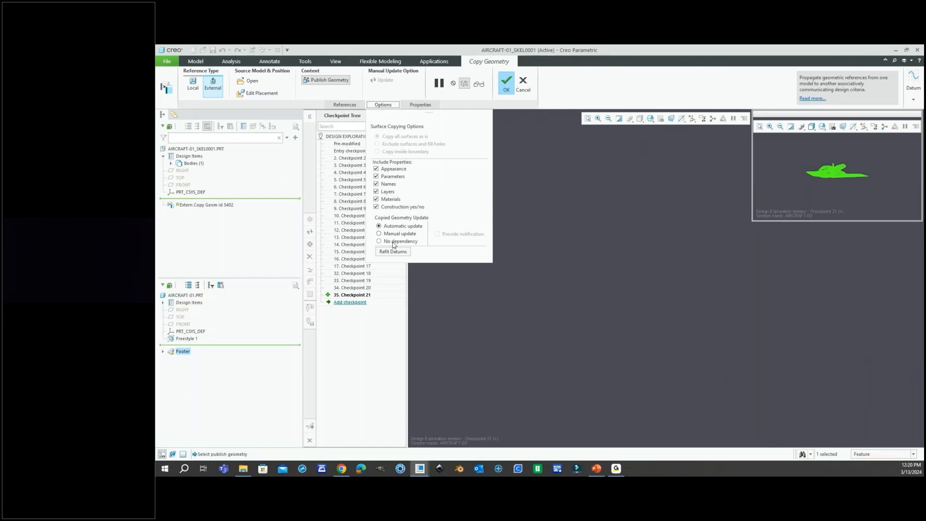
click(506, 81)
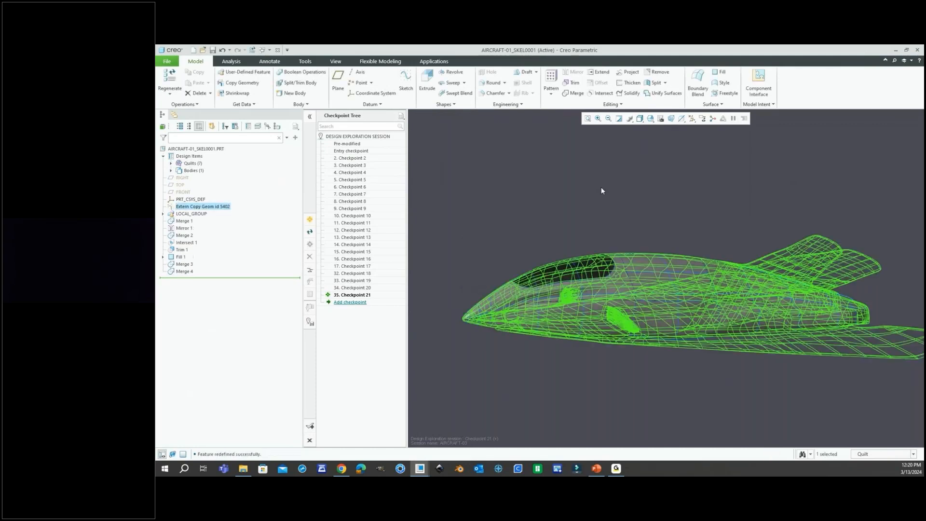
click(554, 233)
Step: Switch to the AIRCRAFT-01.ASM assembly window and inspect the updated fuselage there
scroll(585, 290, down, 3)
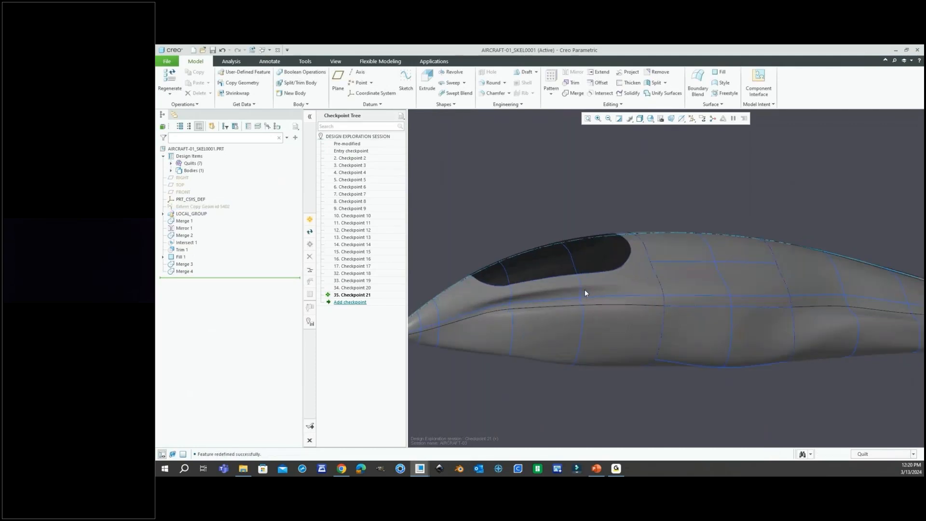
mouse_move(585, 289)
middle_down()
mouse_move(571, 283)
mouse_move(581, 290)
middle_up()
scroll(591, 285, up, 3)
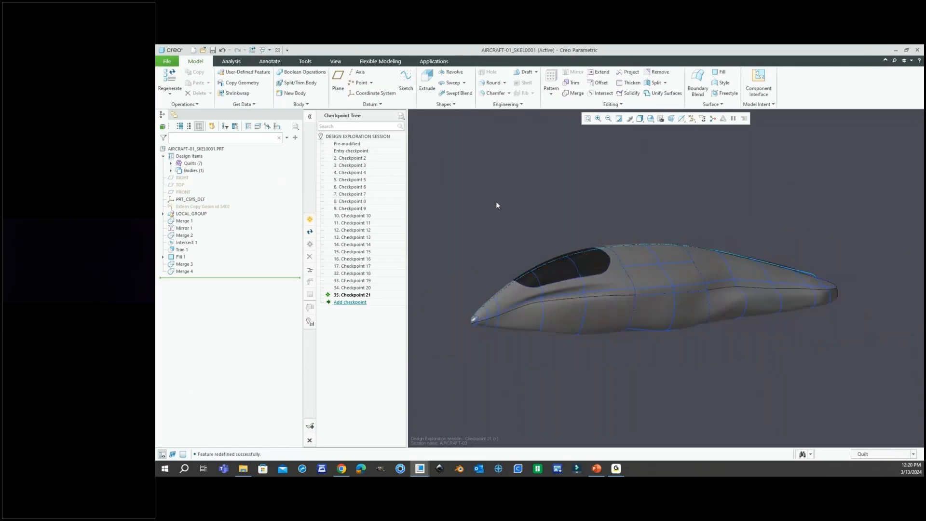
click(270, 50)
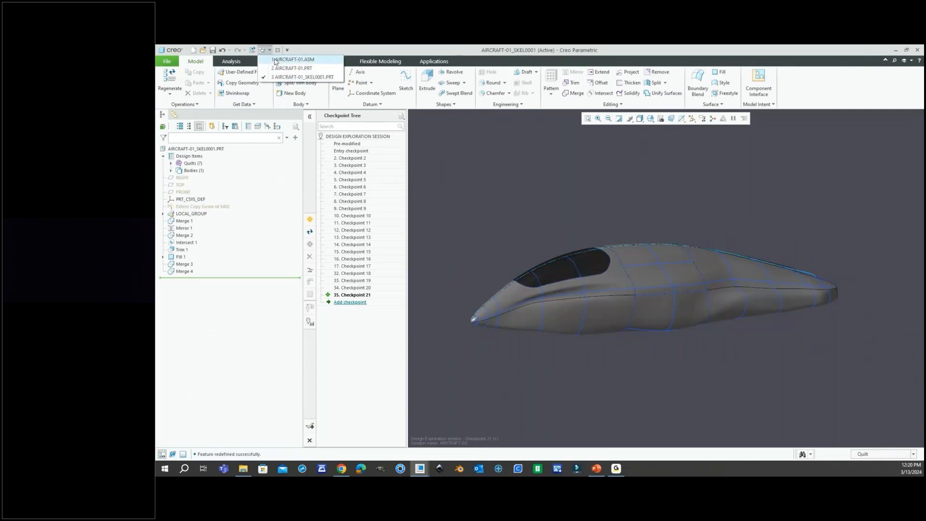
click(293, 59)
scroll(636, 288, down, 2)
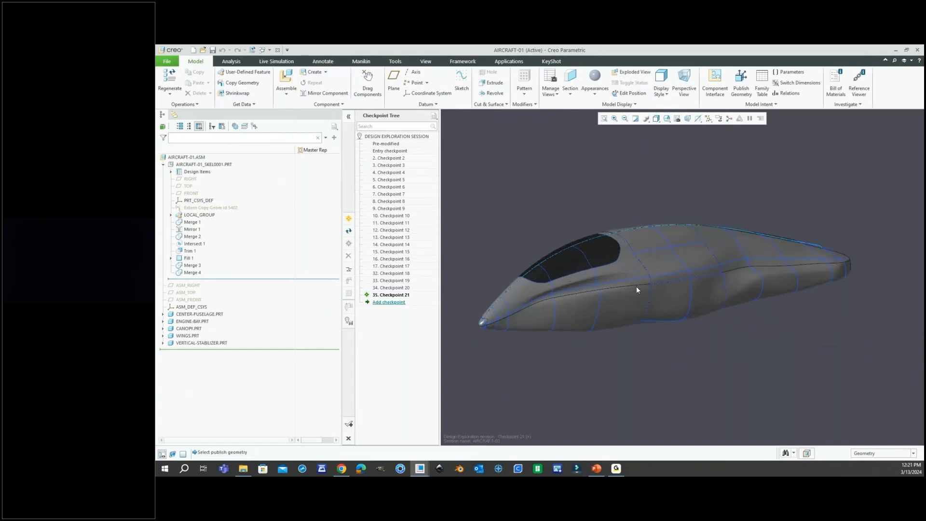
mouse_move(633, 289)
middle_down()
mouse_move(606, 285)
mouse_move(592, 296)
middle_up()
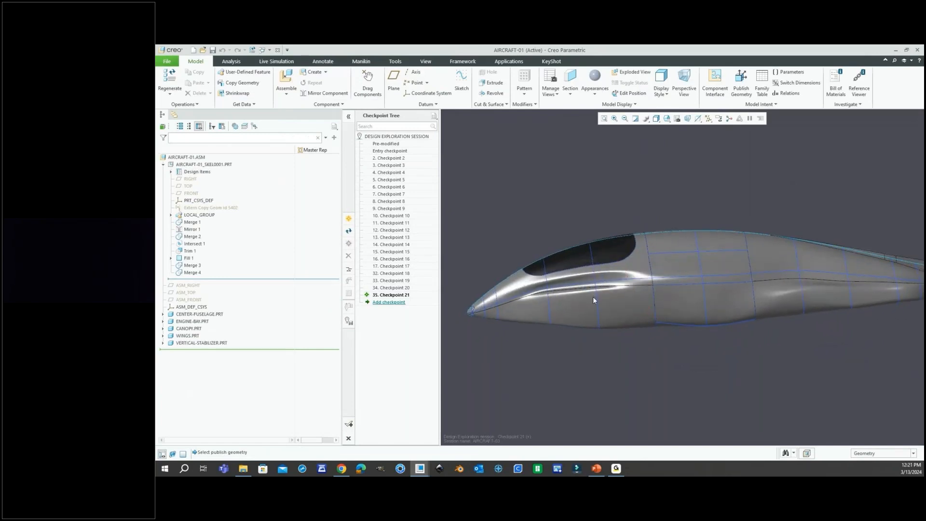
Step: Activate CANOPY.PRT within the AIRCRAFT-01 assembly and expand its features in the model tree
scroll(587, 300, up, 3)
scroll(660, 273, down, 3)
middle_drag(658, 281, 682, 283)
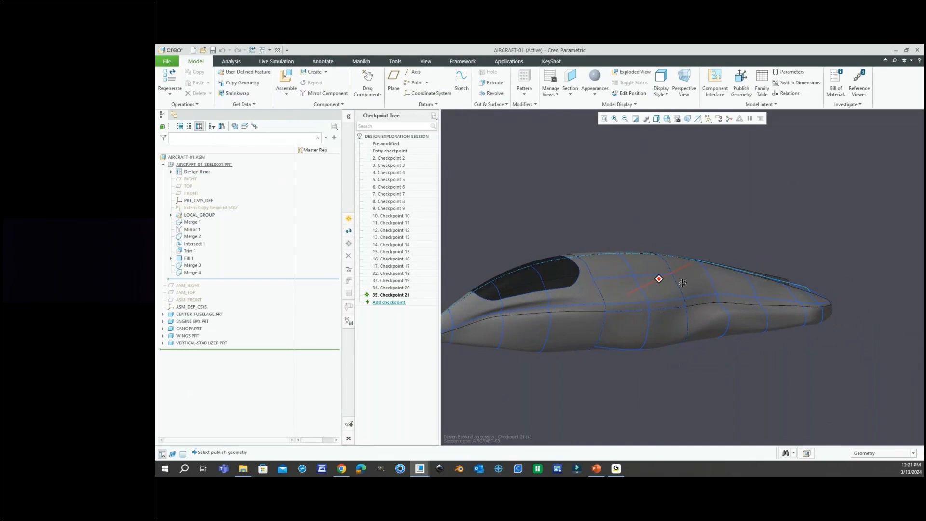
scroll(681, 283, up, 1)
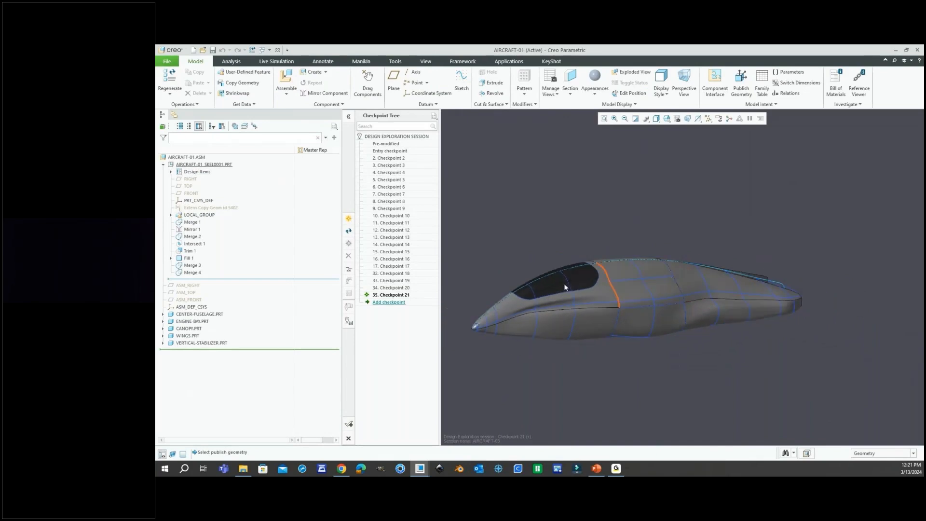
scroll(554, 286, up, 3)
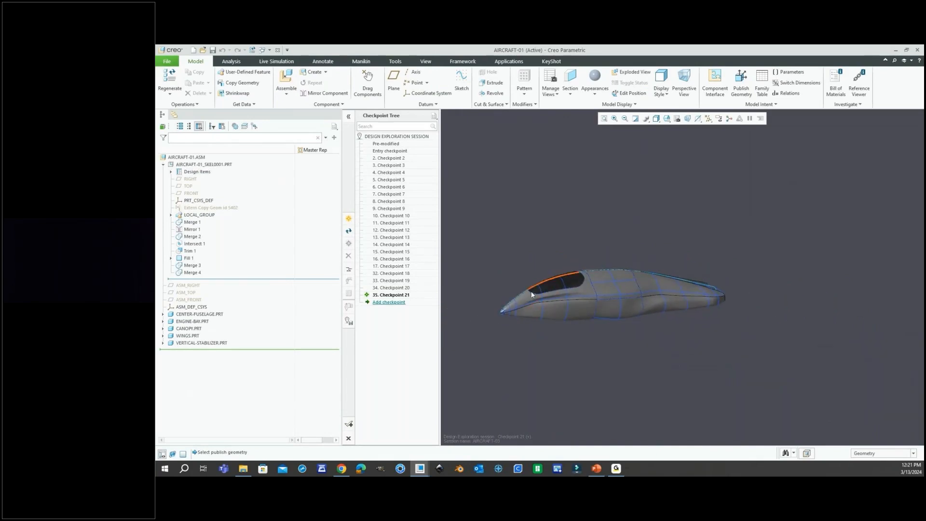
scroll(554, 304, up, 2)
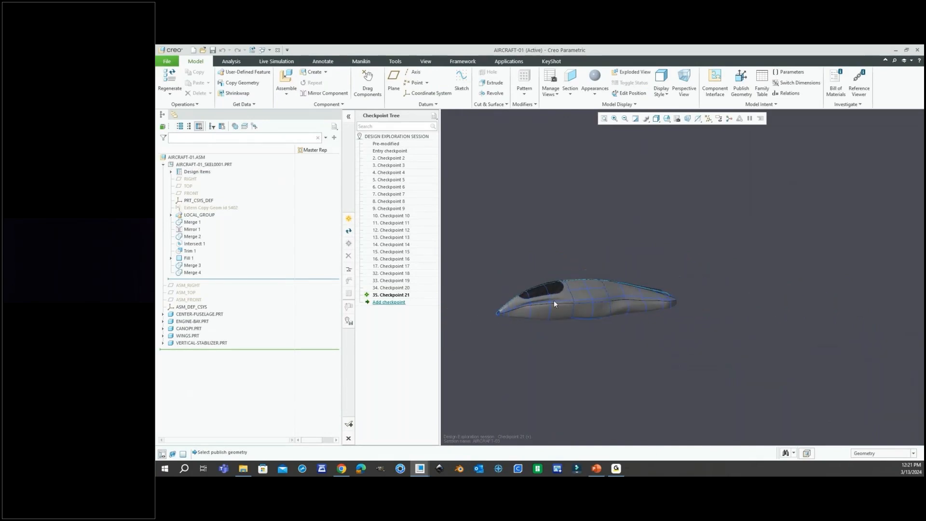
click(195, 330)
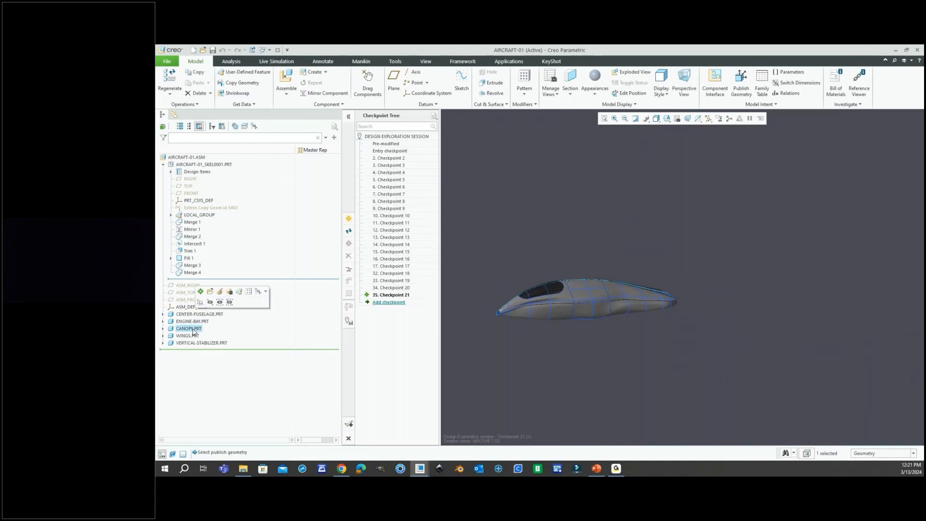
click(201, 291)
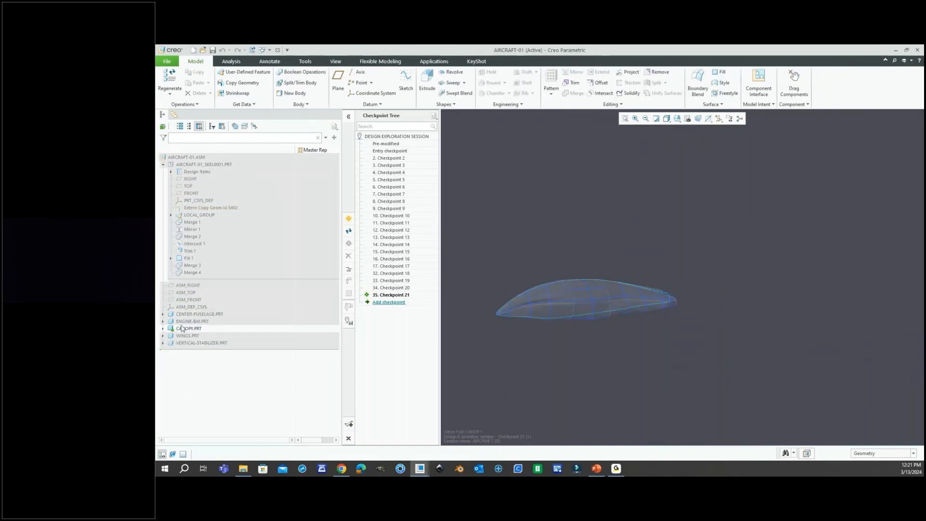
click(163, 329)
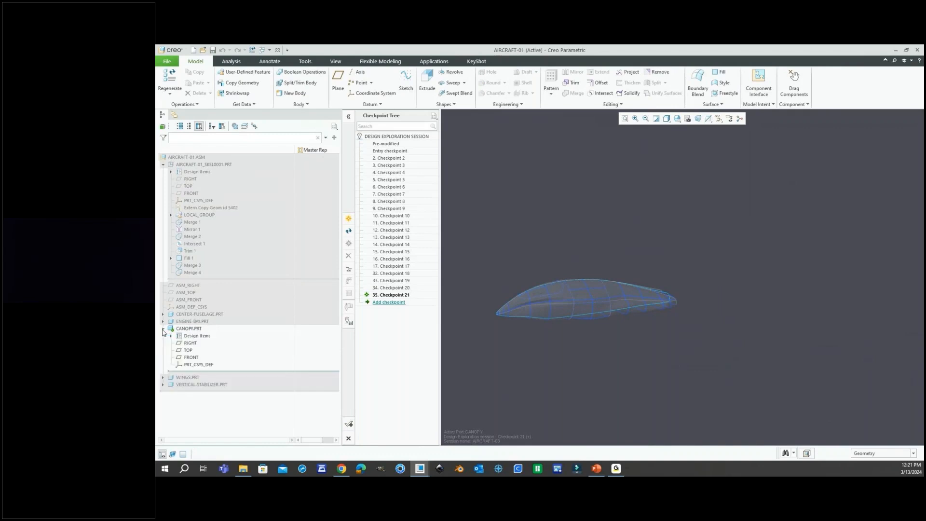
Step: Copy the trimmed fuselage quilt from AIRCRAFT-01_SKEL0001 into the canopy part with Copy Geometry, selecting quilts directly instead of published geometry
click(242, 83)
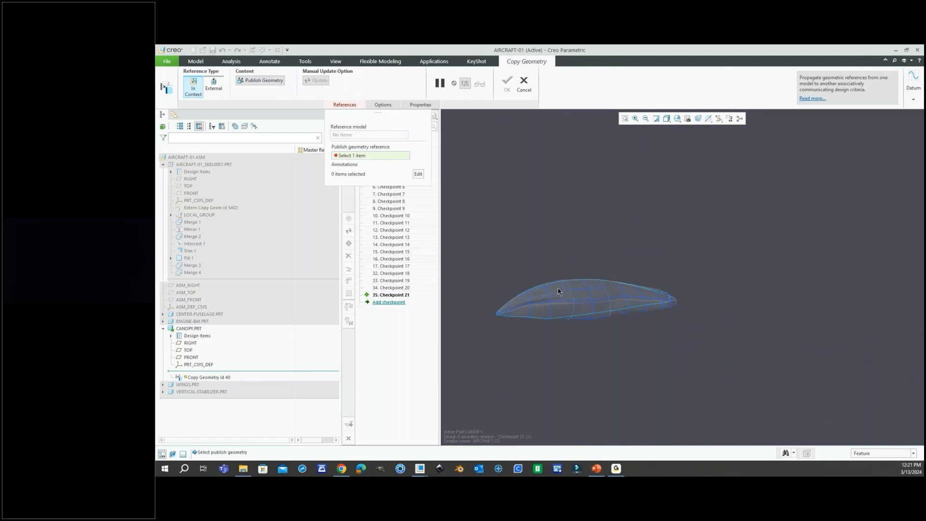
click(273, 82)
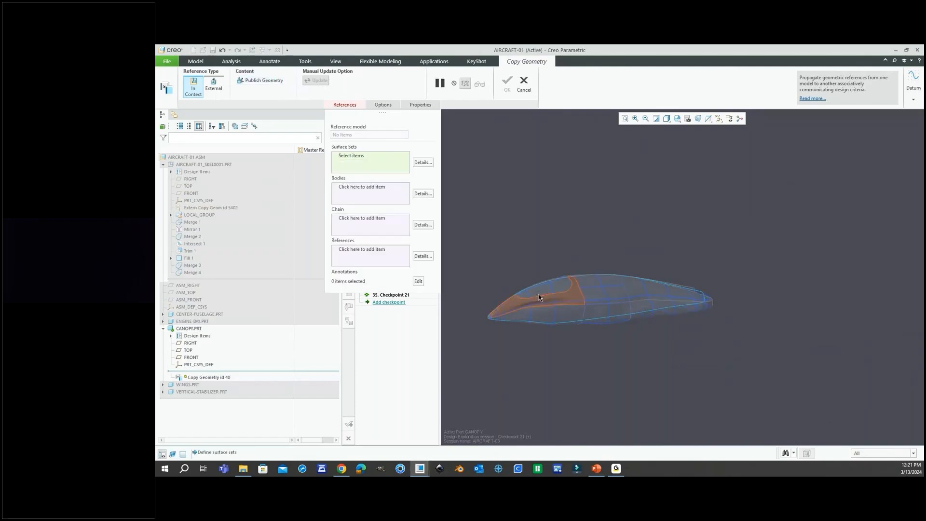
scroll(537, 304, up, 3)
click(864, 454)
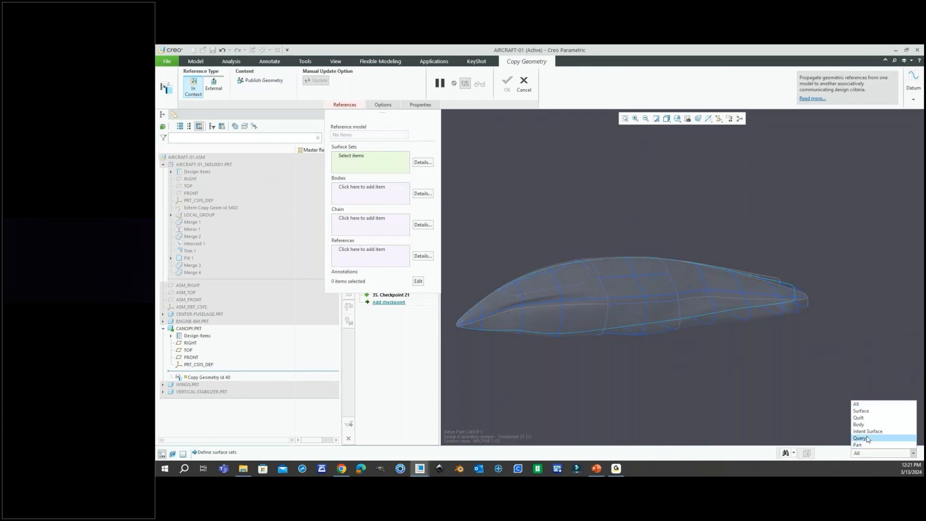
click(861, 418)
click(592, 324)
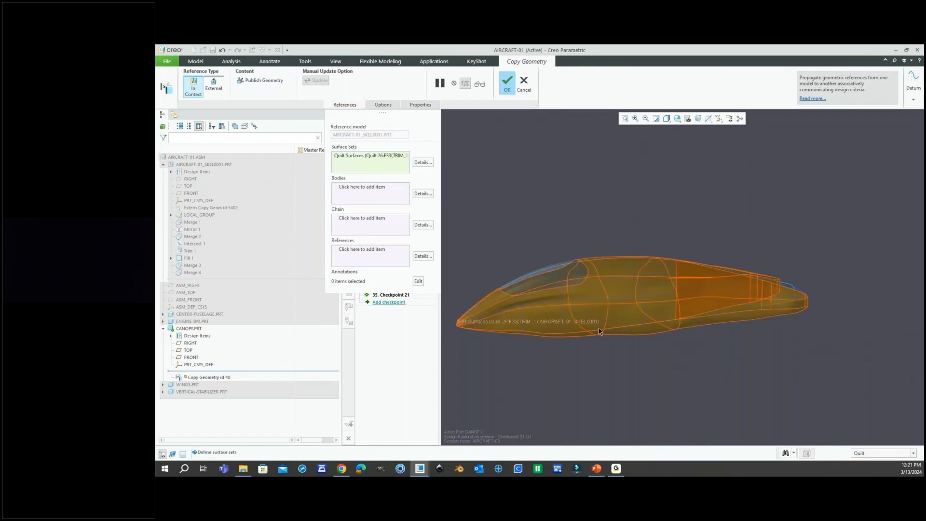
click(507, 84)
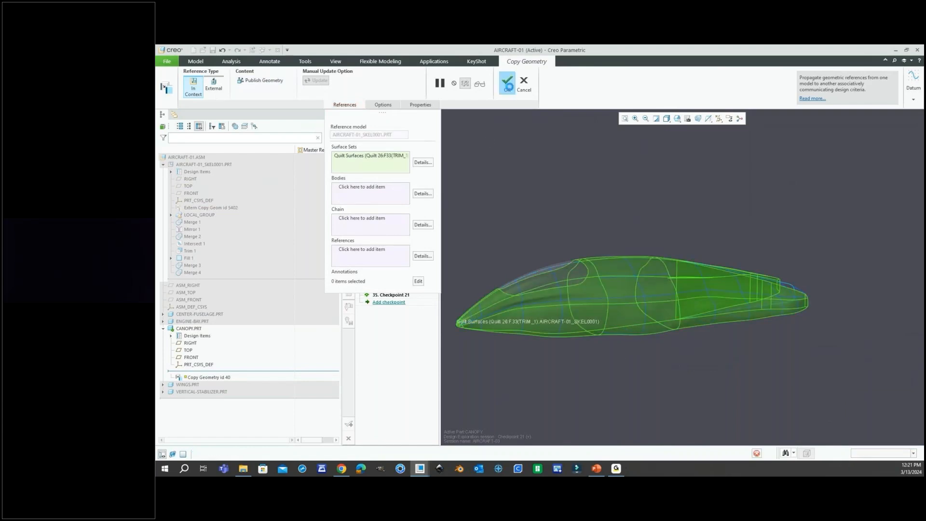
click(632, 206)
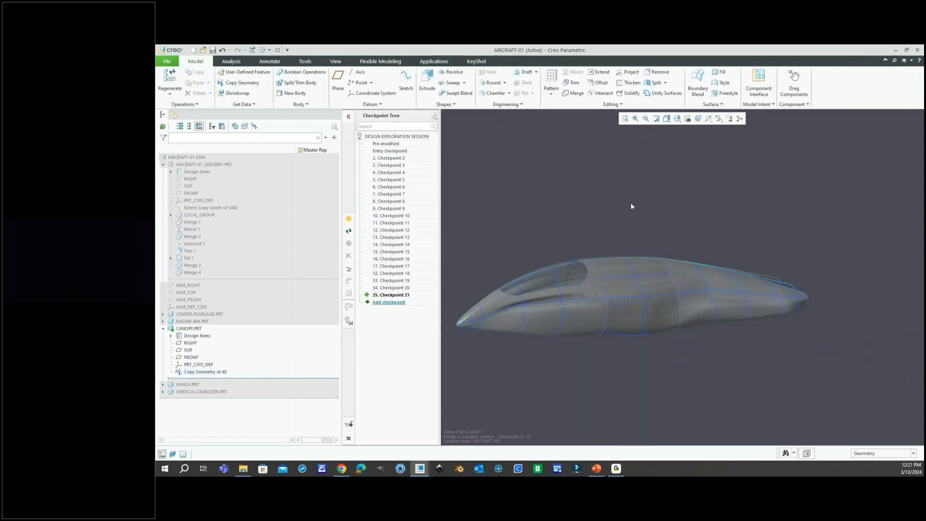
Step: Reactivate the top-level assembly and open CANOPY.PRT in its own window
key(ctrl+a)
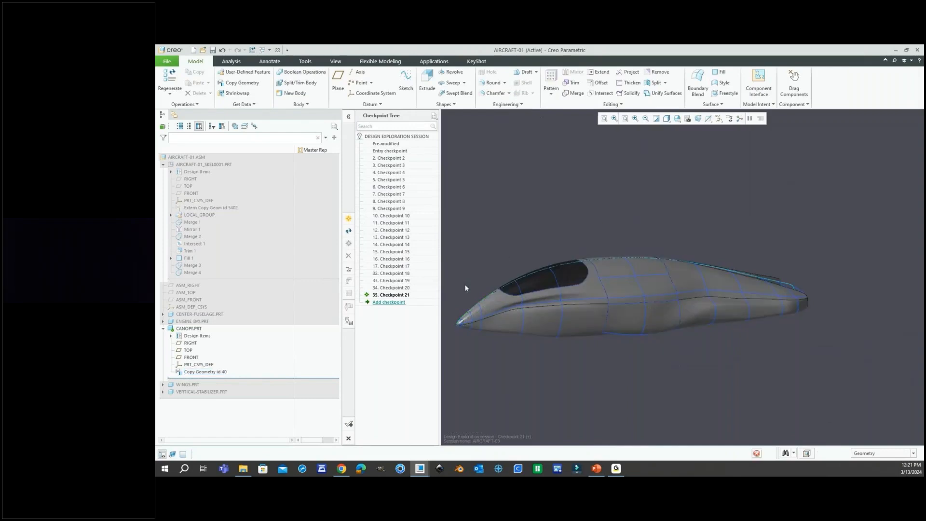
click(186, 328)
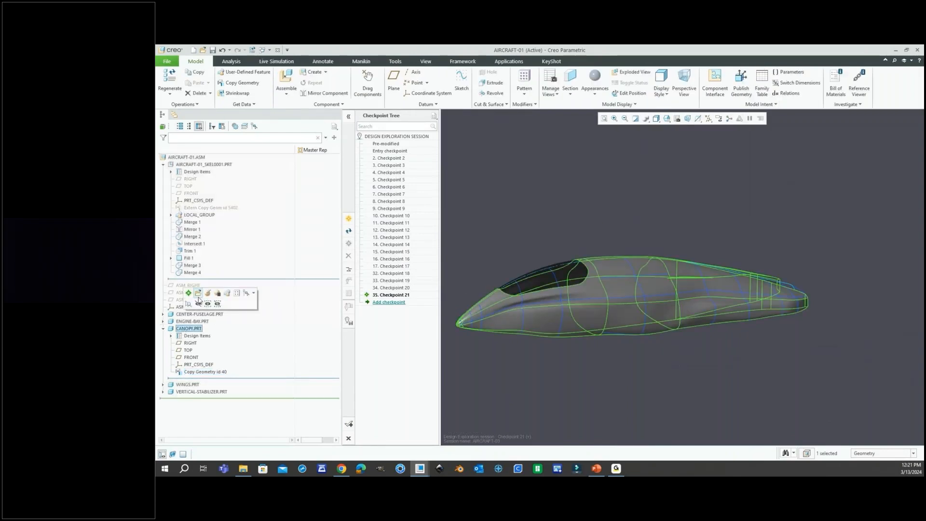
click(201, 294)
Step: Examine the copied fuselage quilt and its canopy opening from several angles, highlighting the Copy Geometry feature
middle_drag(623, 289, 656, 362)
scroll(690, 321, down, 5)
scroll(592, 338, up, 4)
mouse_move(593, 338)
middle_down()
mouse_move(627, 318)
mouse_move(602, 300)
mouse_move(650, 291)
mouse_move(645, 269)
mouse_move(646, 311)
mouse_move(652, 305)
middle_up()
scroll(653, 304, up, 3)
scroll(560, 289, down, 5)
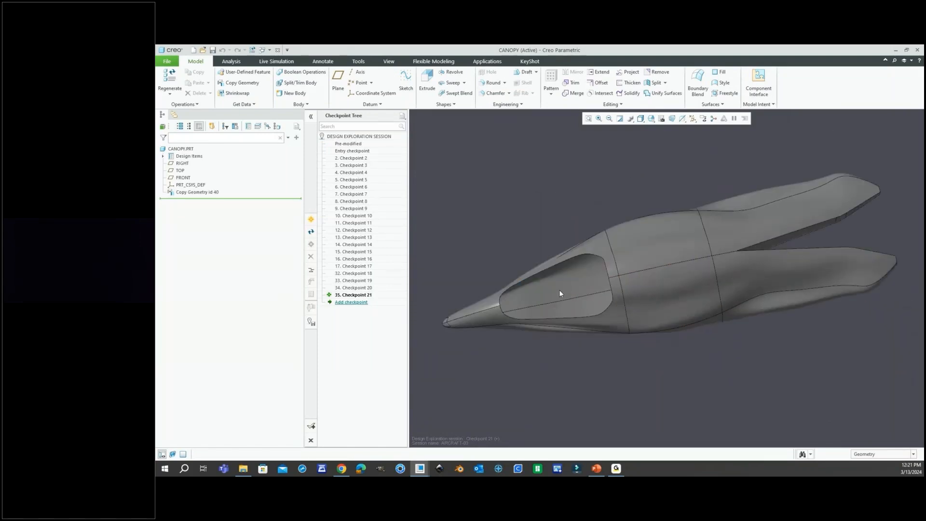
mouse_move(537, 285)
middle_down()
mouse_move(532, 301)
mouse_move(530, 244)
mouse_move(551, 223)
middle_up()
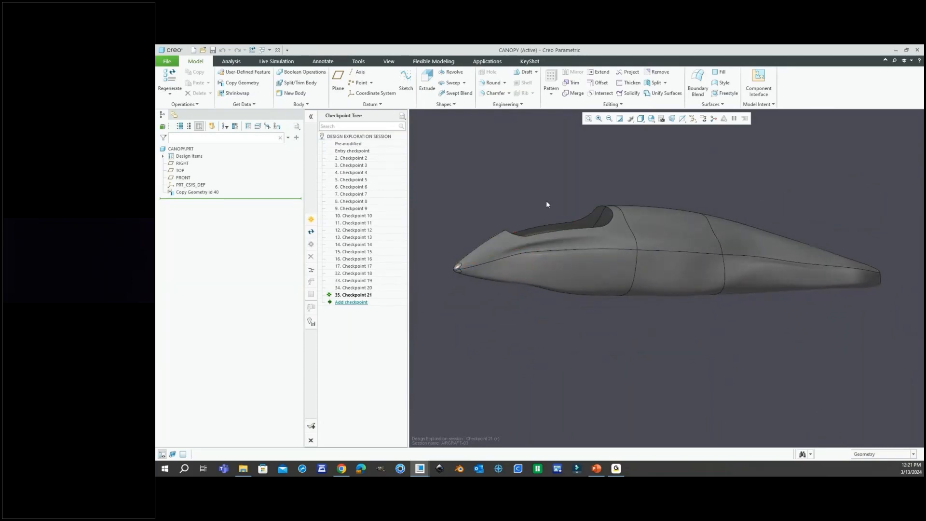
scroll(542, 194, down, 2)
scroll(579, 308, up, 3)
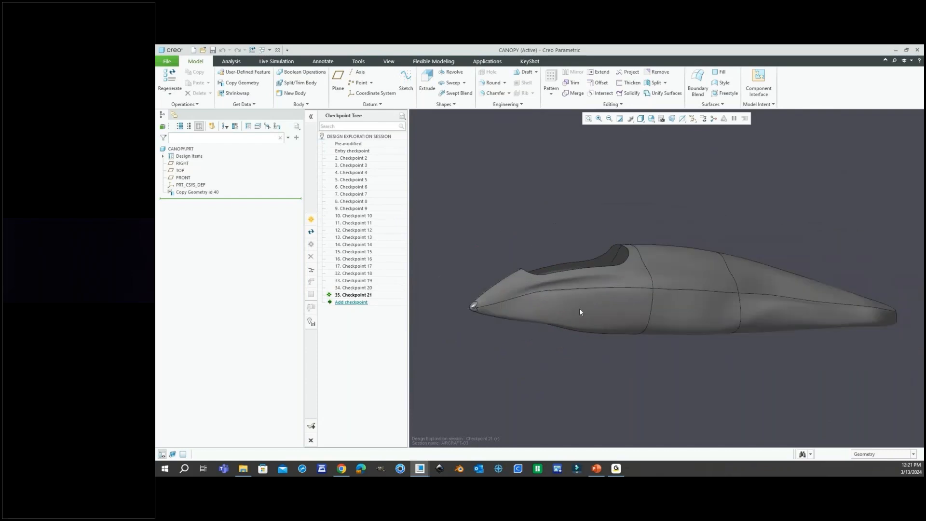
middle_drag(580, 308, 581, 314)
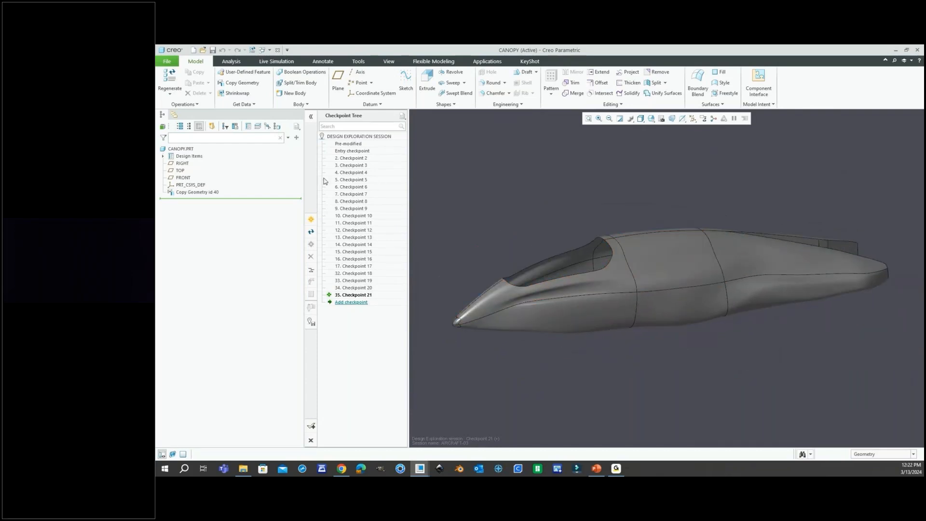
click(210, 192)
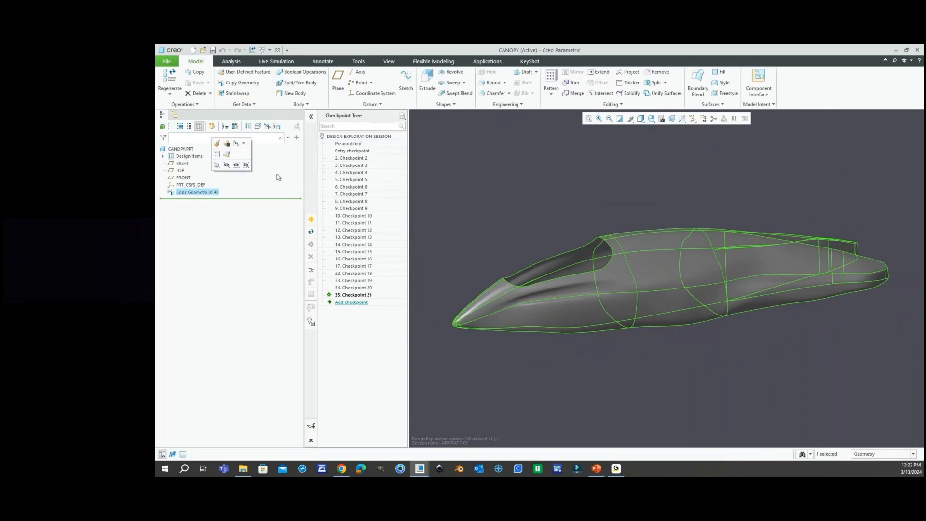
click(526, 195)
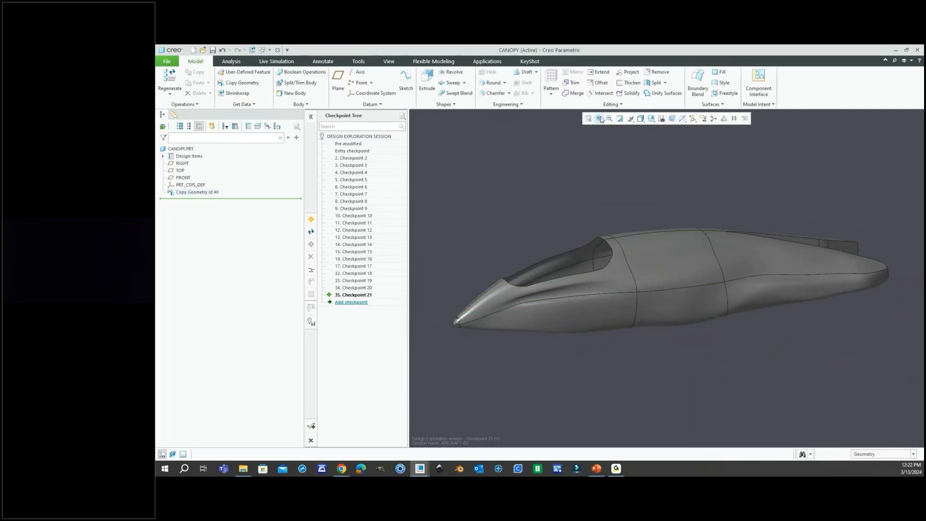
Step: Apply Thicken to the copied fuselage quilt with a thickness of 0.3875
click(629, 82)
click(679, 257)
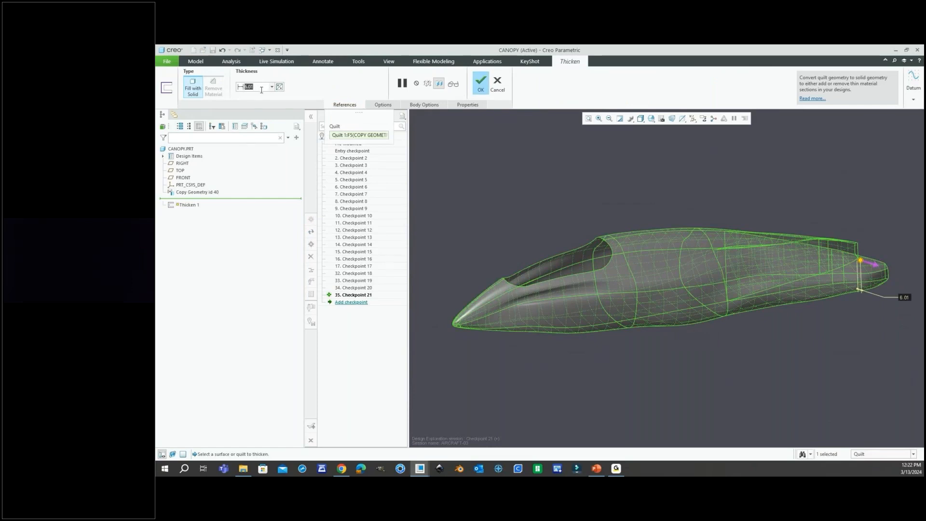
key(BackSpace)
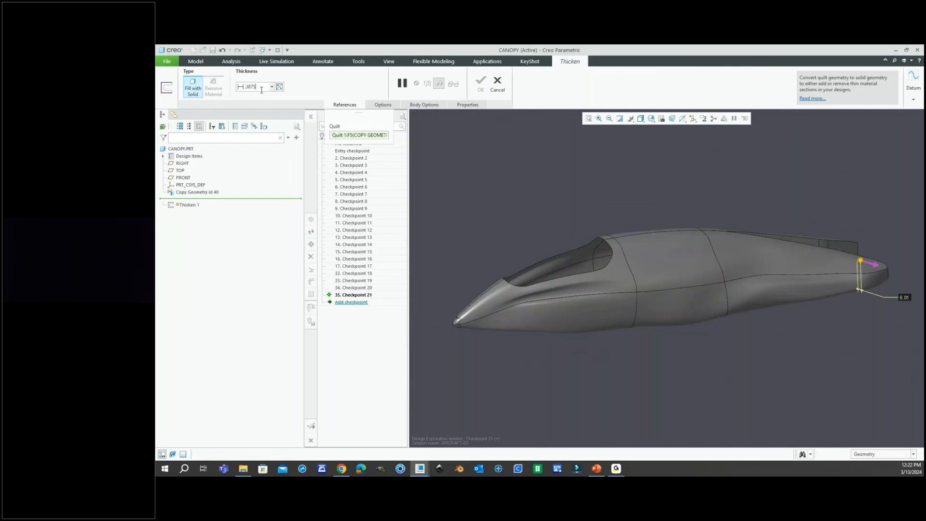
key(Return)
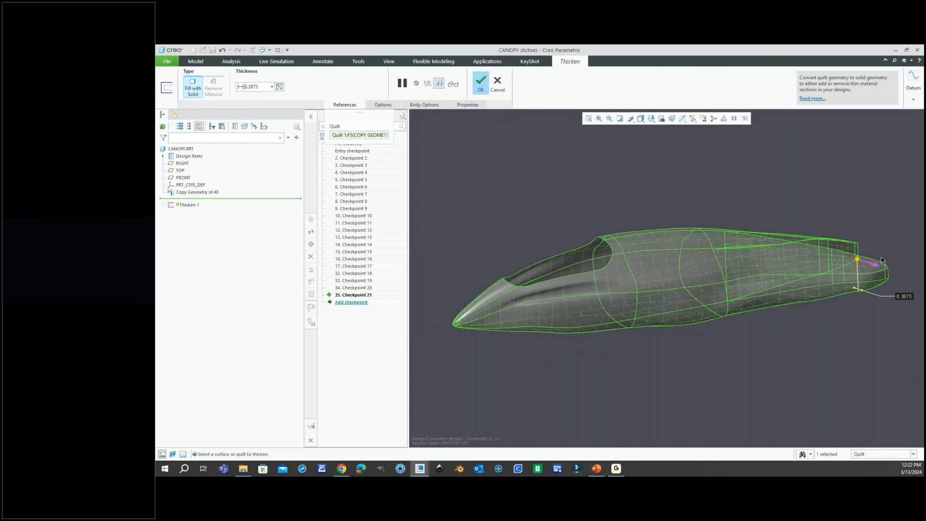
Step: Check the Thicken preview around the tail booms and canopy opening, and accept the feature
scroll(881, 260, up, 3)
middle_drag(856, 260, 834, 307)
scroll(815, 205, down, 5)
scroll(766, 261, up, 3)
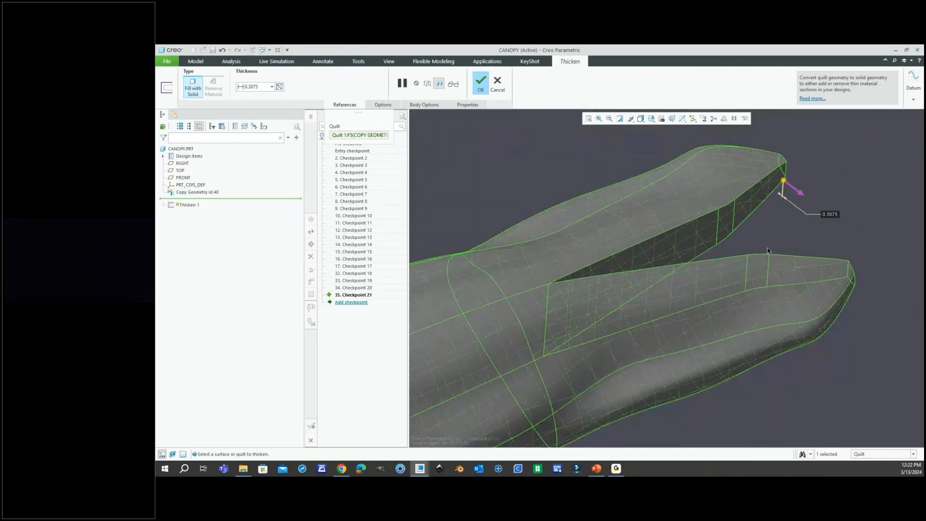
mouse_move(768, 258)
middle_down()
mouse_move(774, 251)
mouse_move(776, 264)
middle_up()
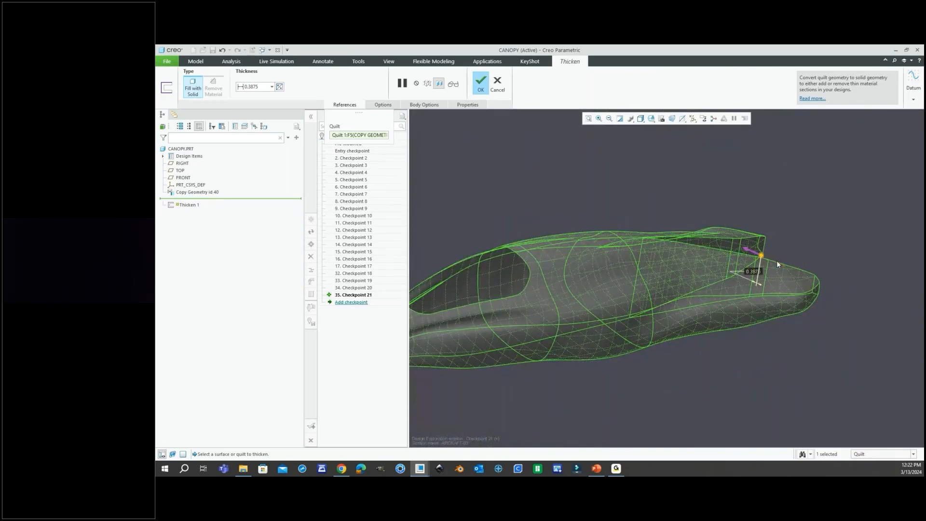
scroll(790, 279, up, 3)
scroll(526, 297, down, 6)
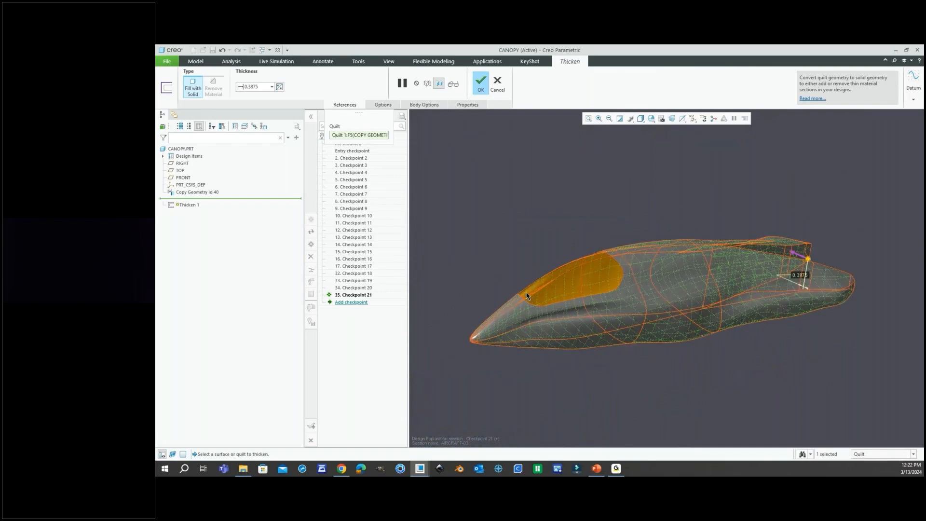
scroll(509, 296, down, 8)
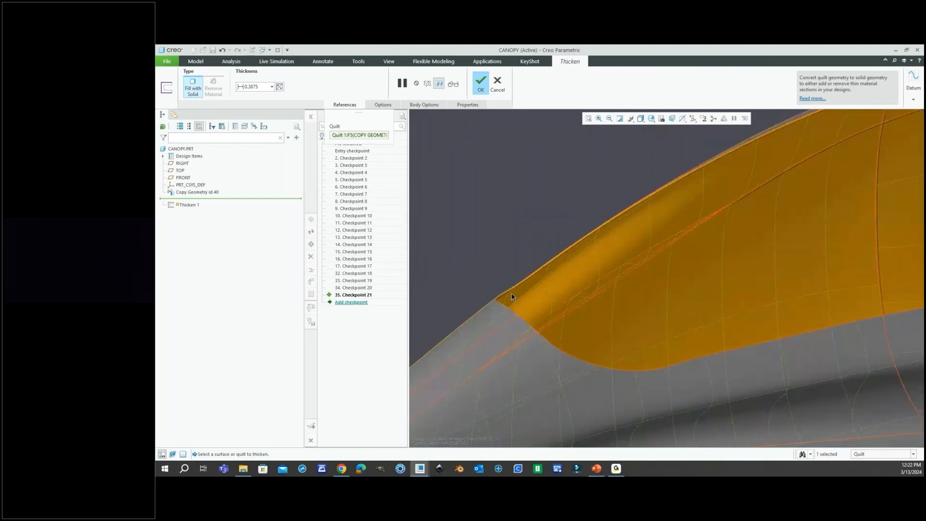
scroll(501, 304, up, 6)
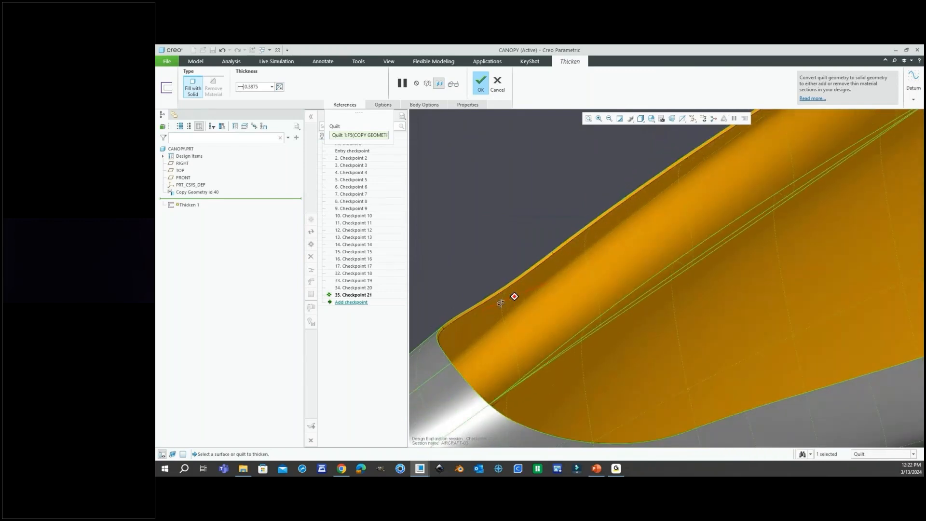
scroll(525, 304, up, 3)
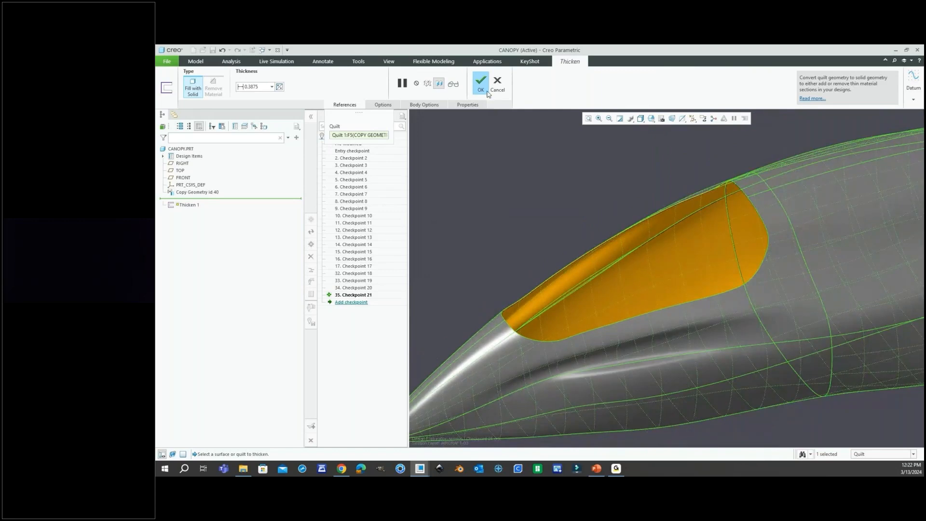
click(482, 90)
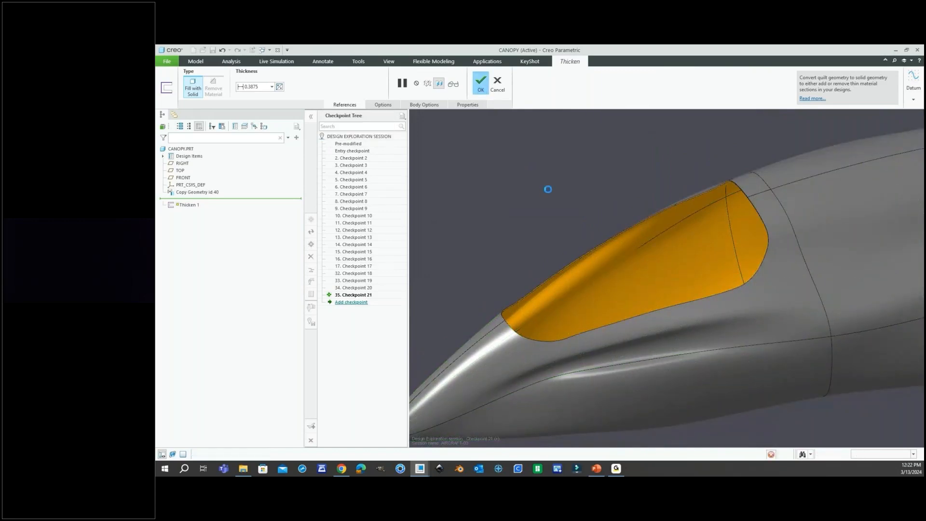
Step: Return to the AIRCRAFT-01.ASM window and collapse CANOPY.PRT in the model tree
scroll(571, 301, up, 10)
mouse_move(571, 301)
middle_down()
mouse_move(594, 307)
mouse_move(594, 294)
middle_up()
click(269, 50)
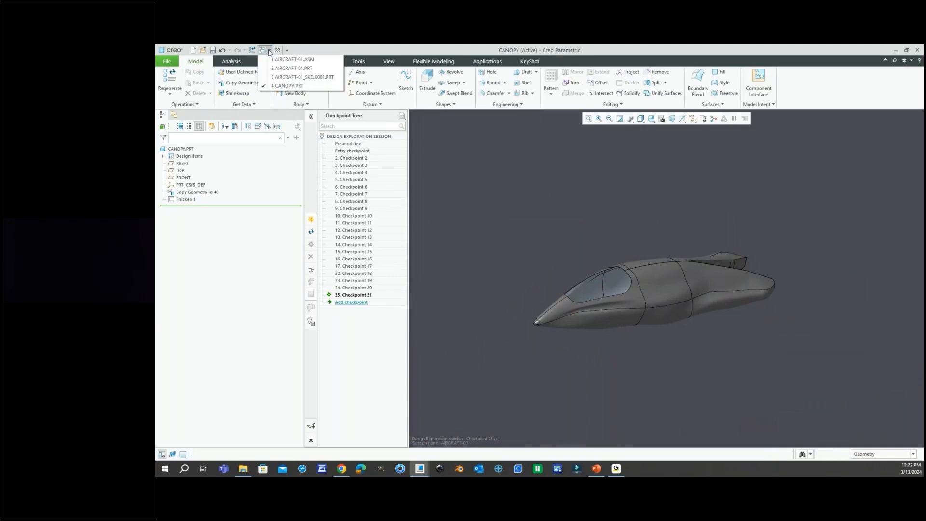
click(289, 60)
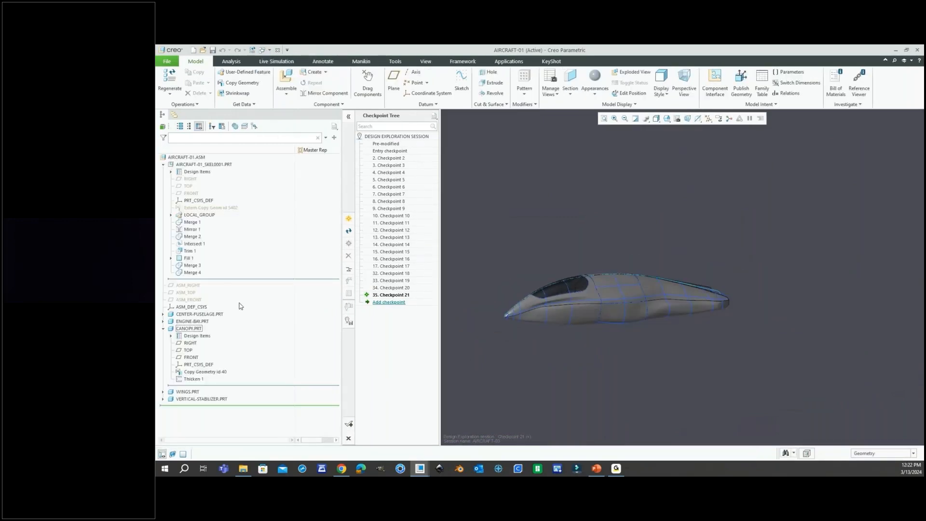
click(164, 329)
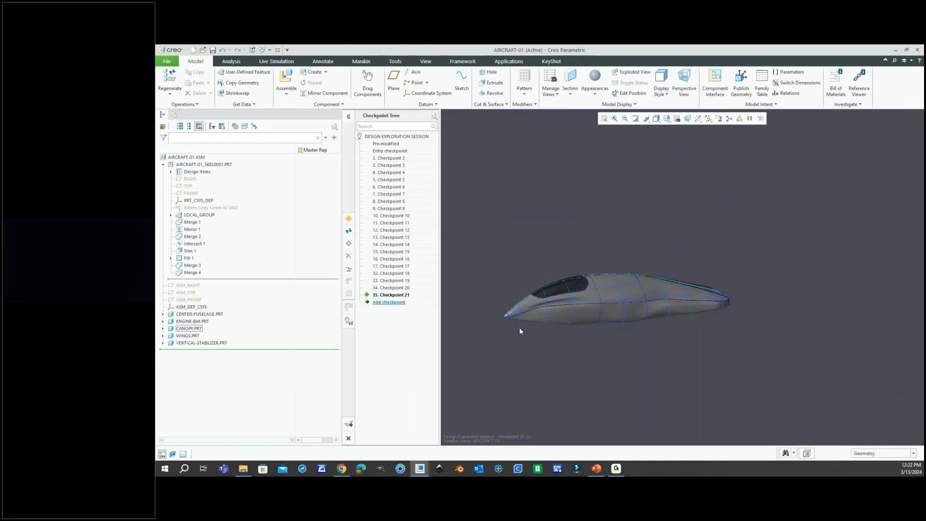
Step: Look over the aircraft assembly once more and switch to the ISDX-Webinar PowerPoint slide show
scroll(560, 276, up, 1)
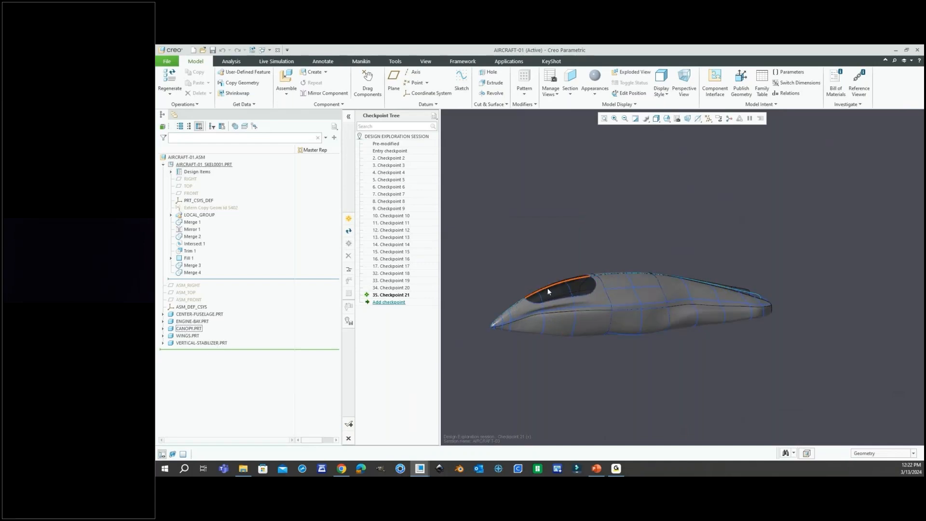
scroll(517, 309, down, 3)
mouse_move(541, 297)
middle_down()
mouse_move(539, 333)
mouse_move(567, 286)
mouse_move(563, 296)
mouse_move(529, 293)
mouse_move(533, 300)
middle_up()
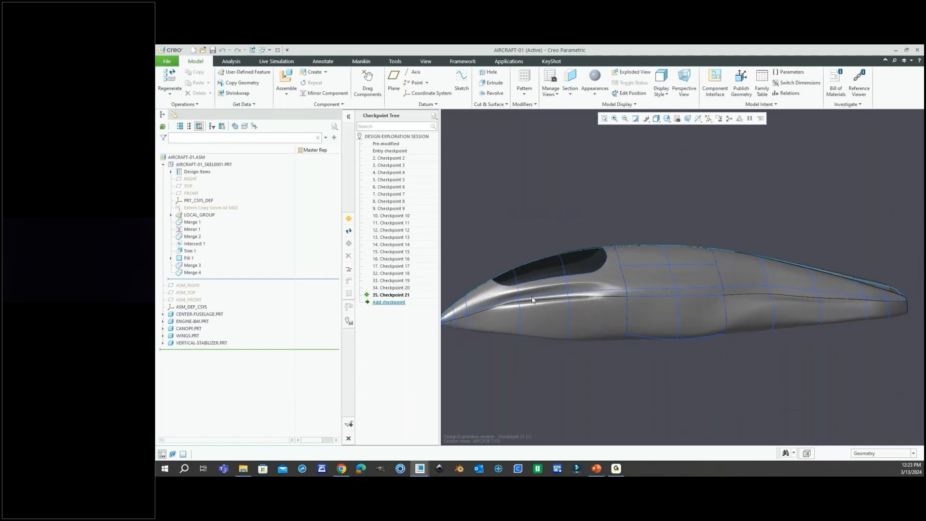
click(597, 468)
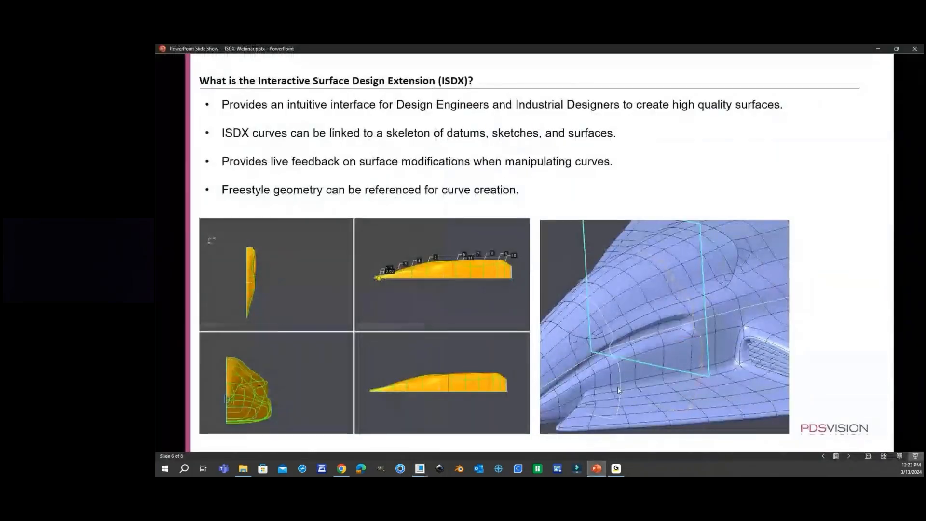